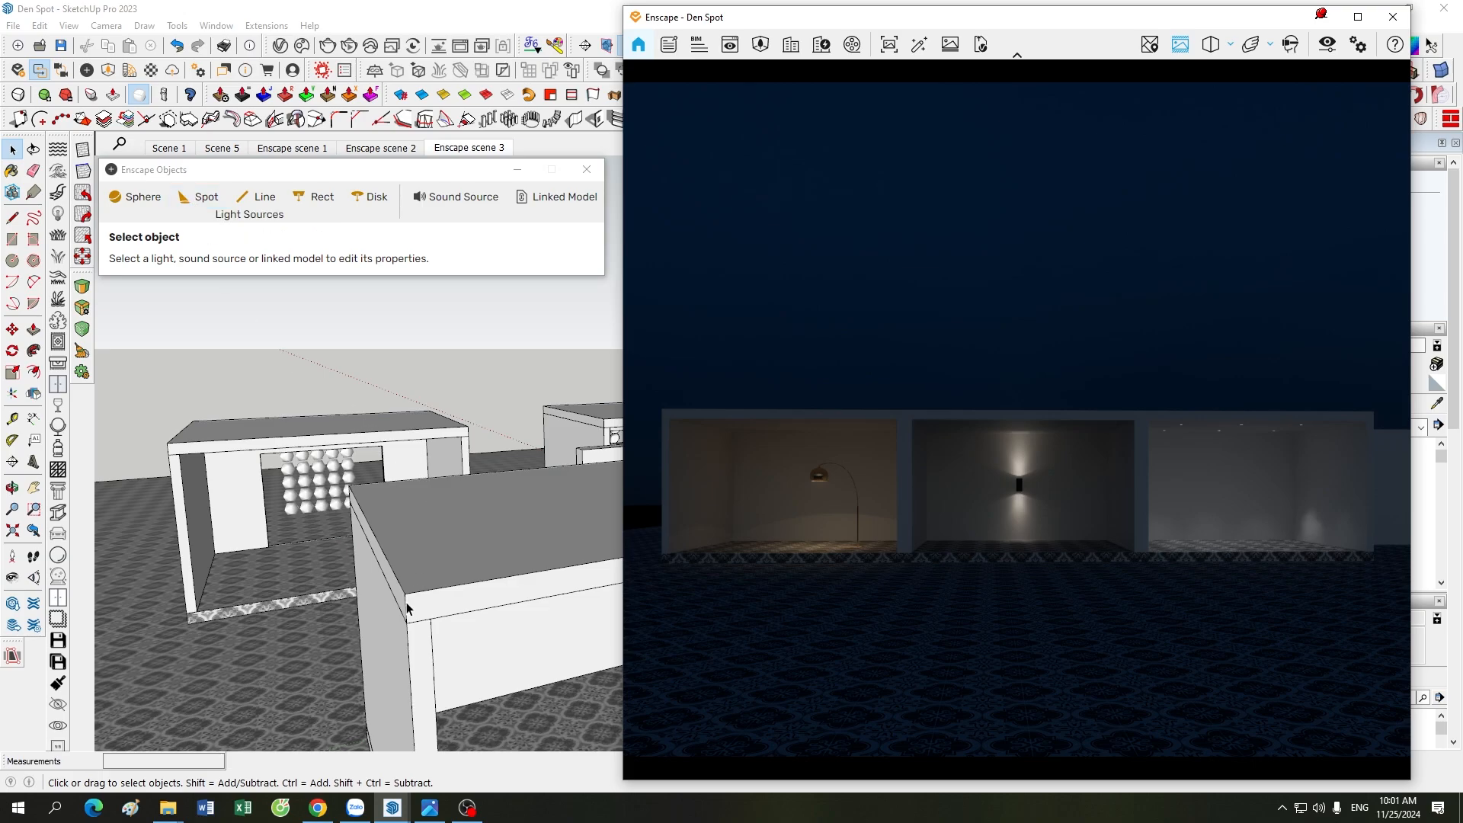
- Draw a vertical guide line rising well above the near roof corner of the front box
left_click(760, 44)
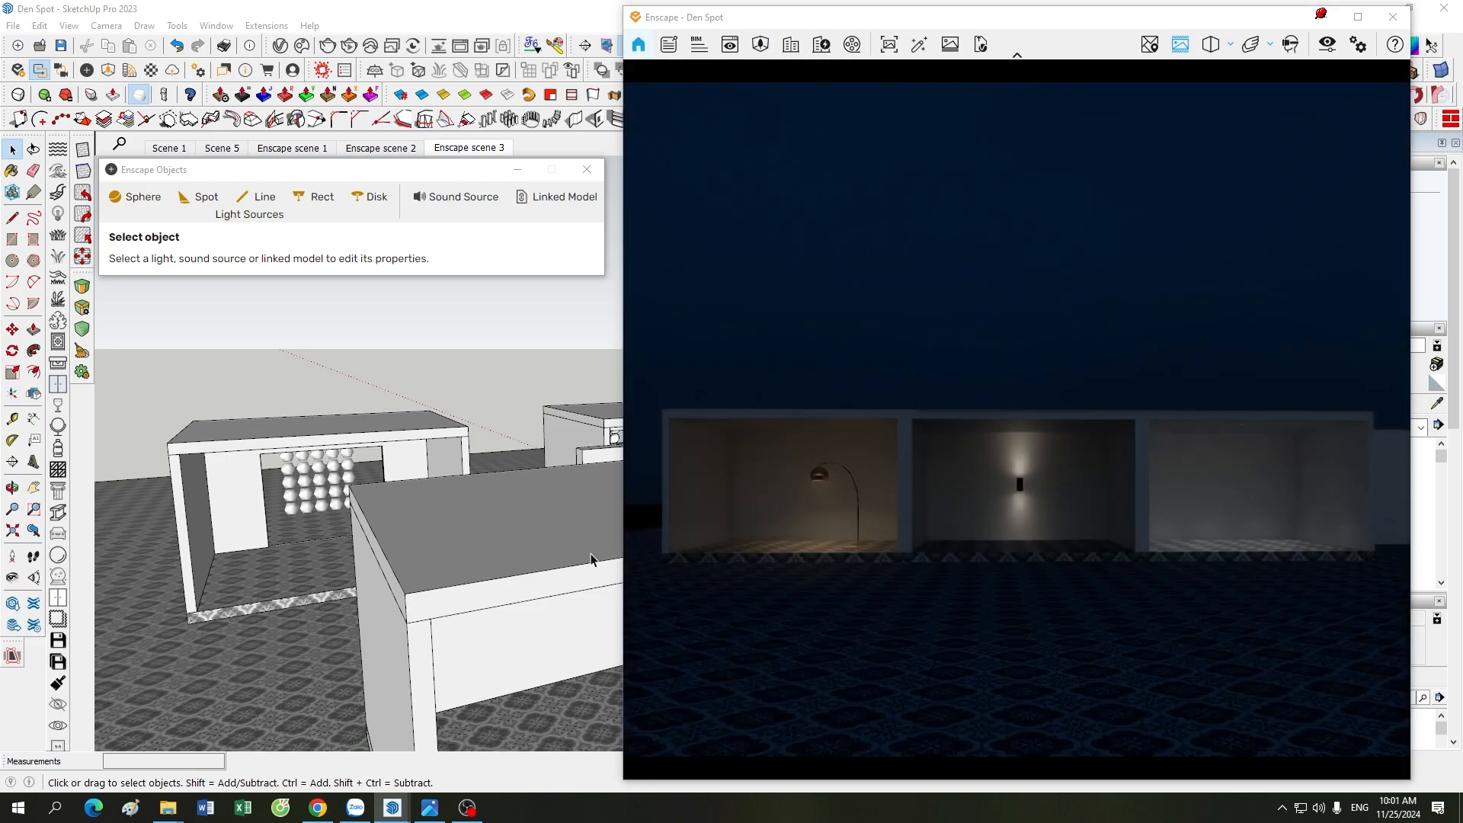
left_click(463, 349)
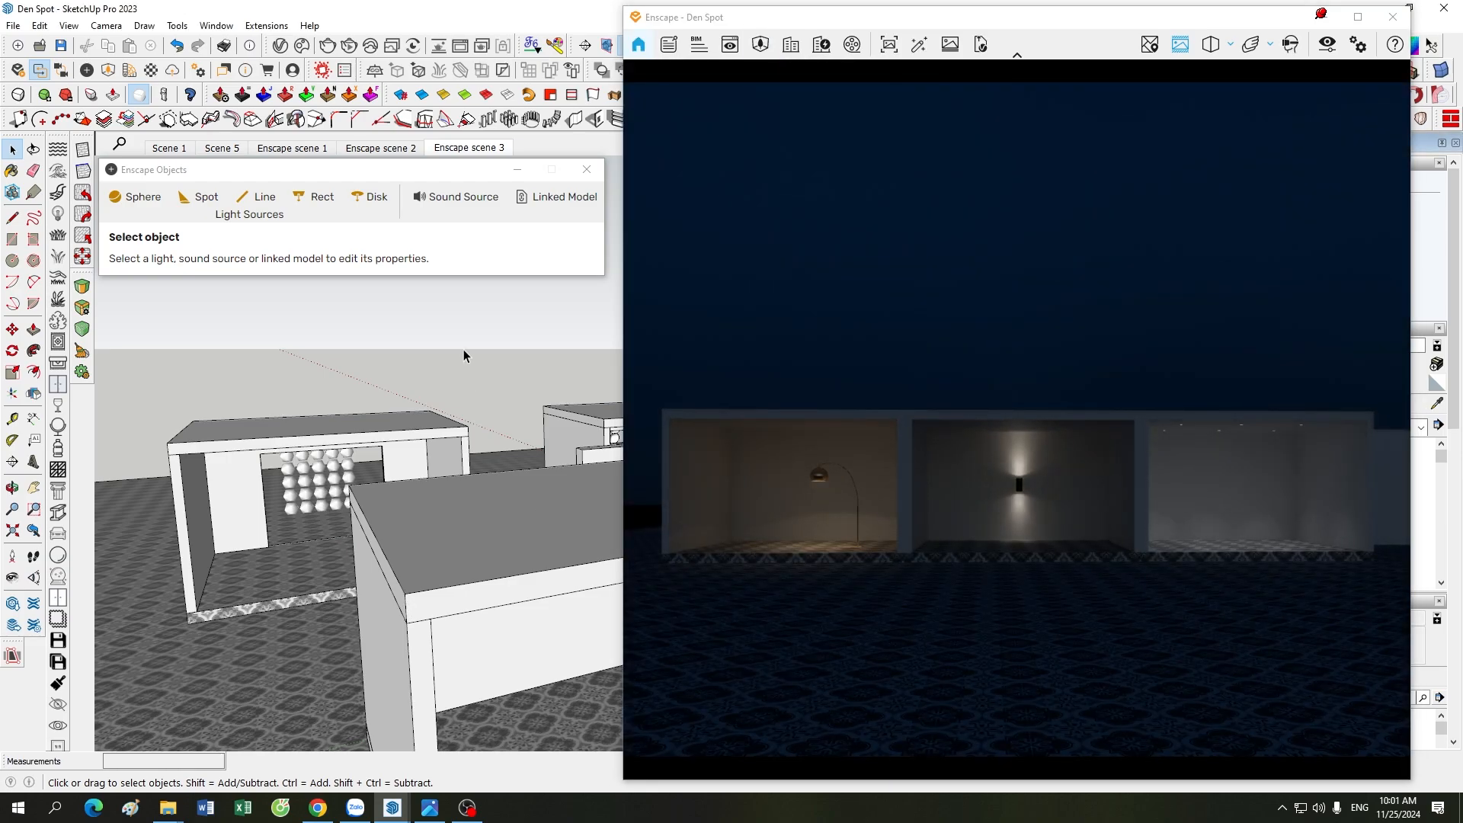
key("l")
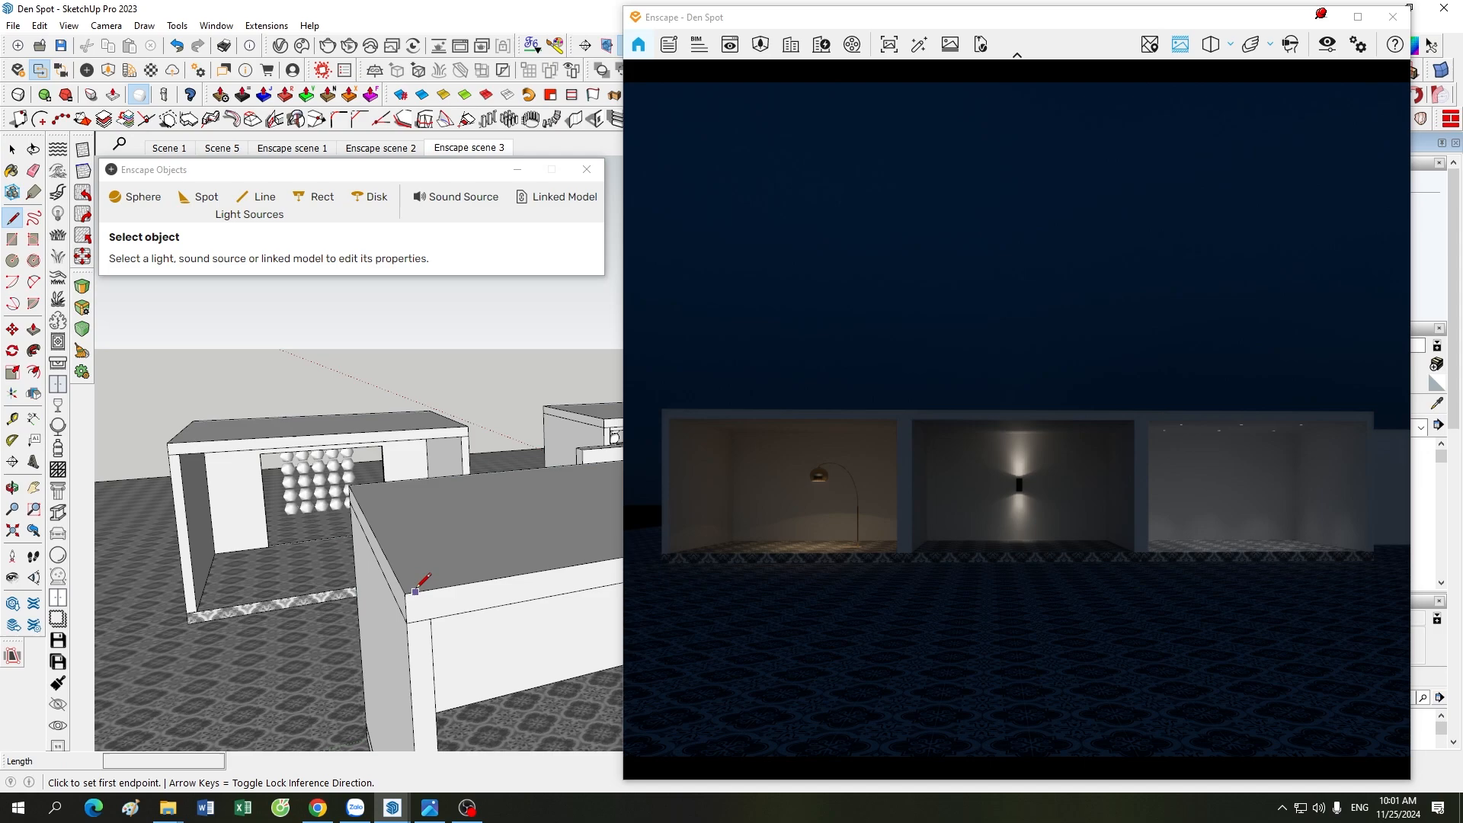
left_click(405, 592)
left_click(389, 347)
key("space")
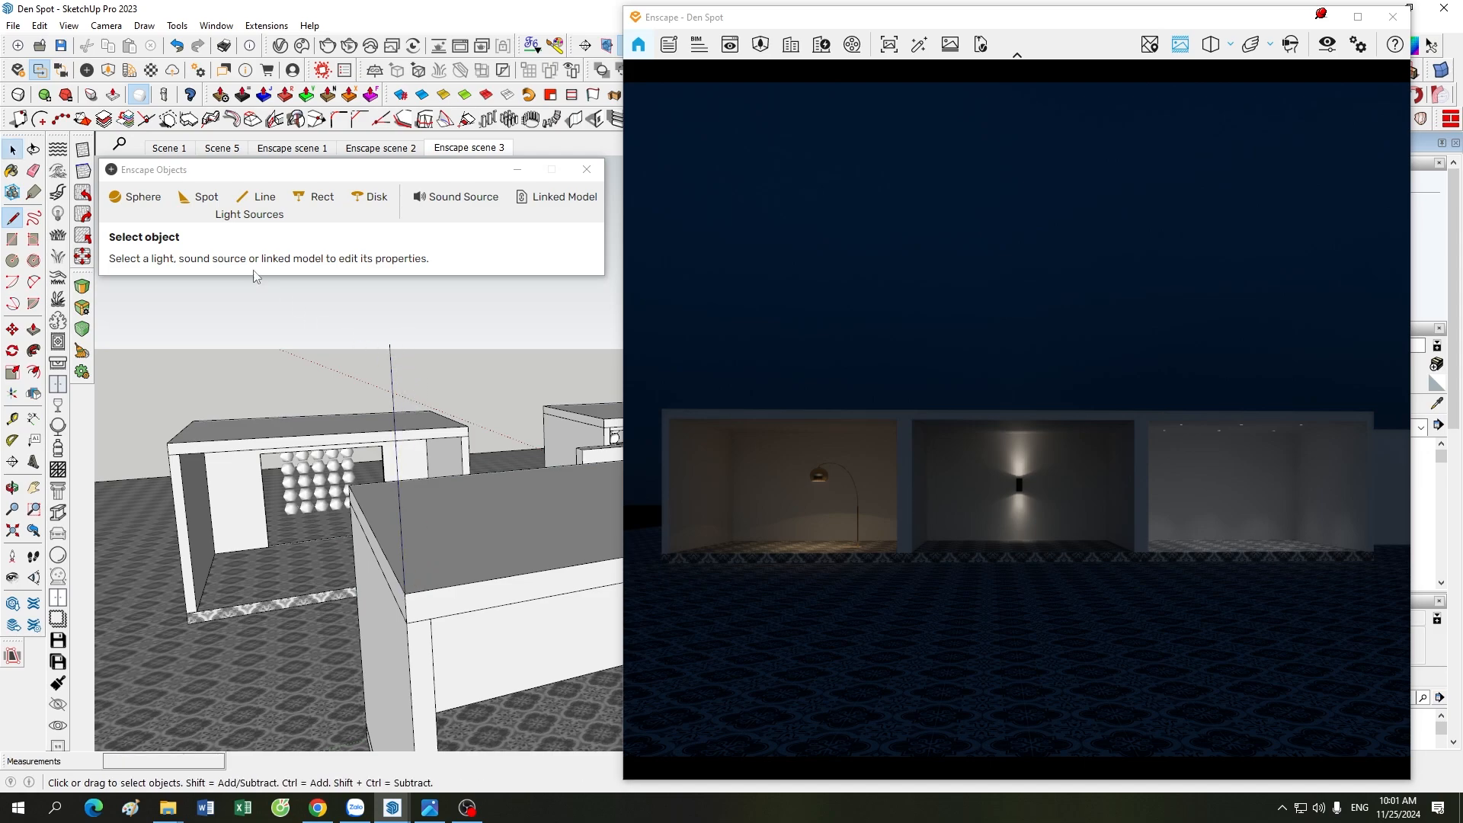
- Place an Enscape spotlight on the vertical guide line above the front box's roof corner, aimed straight down along the line
left_click(204, 200)
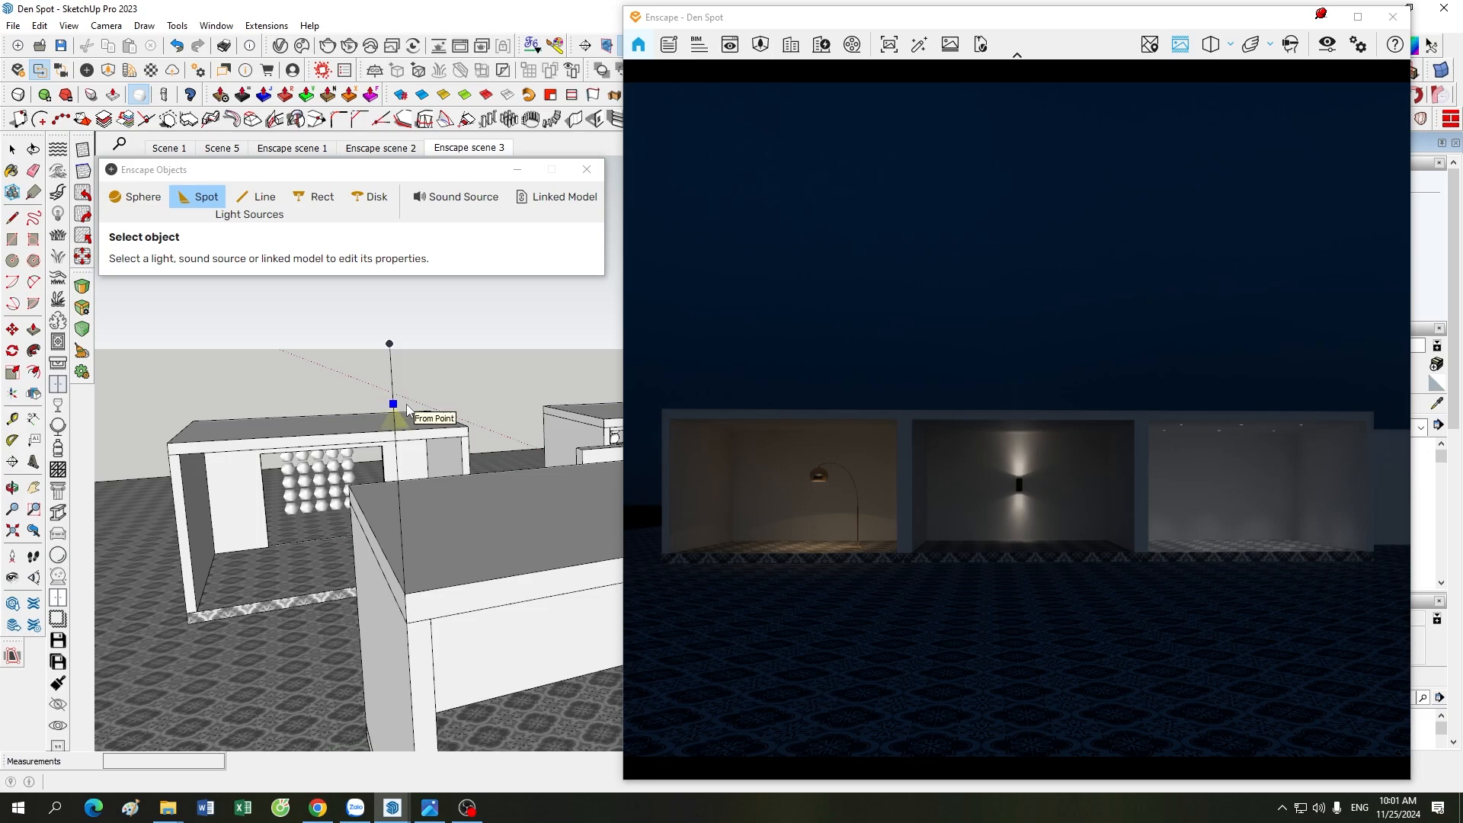
scroll(404, 408, "up", 3)
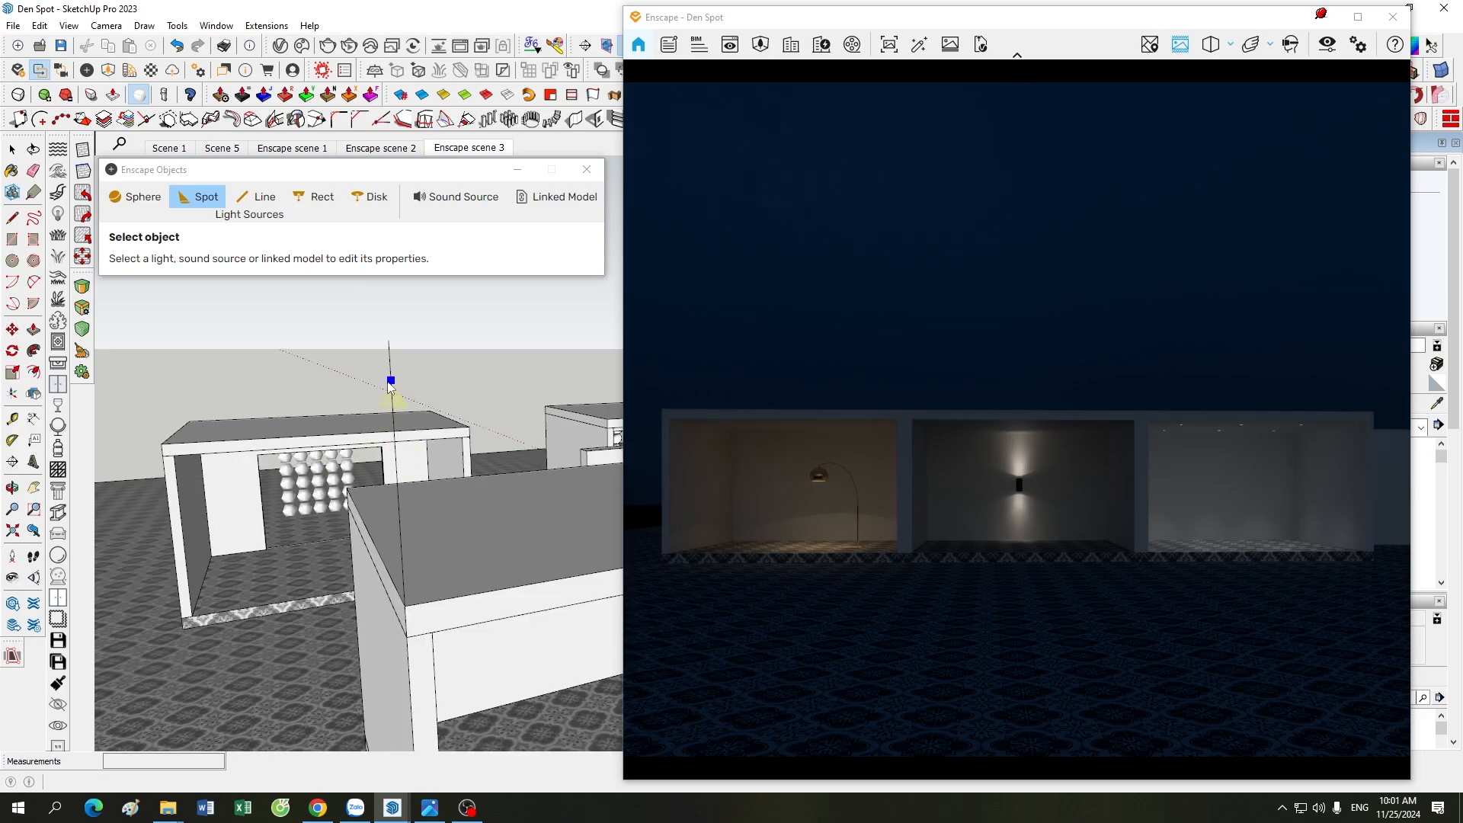
left_click(395, 307)
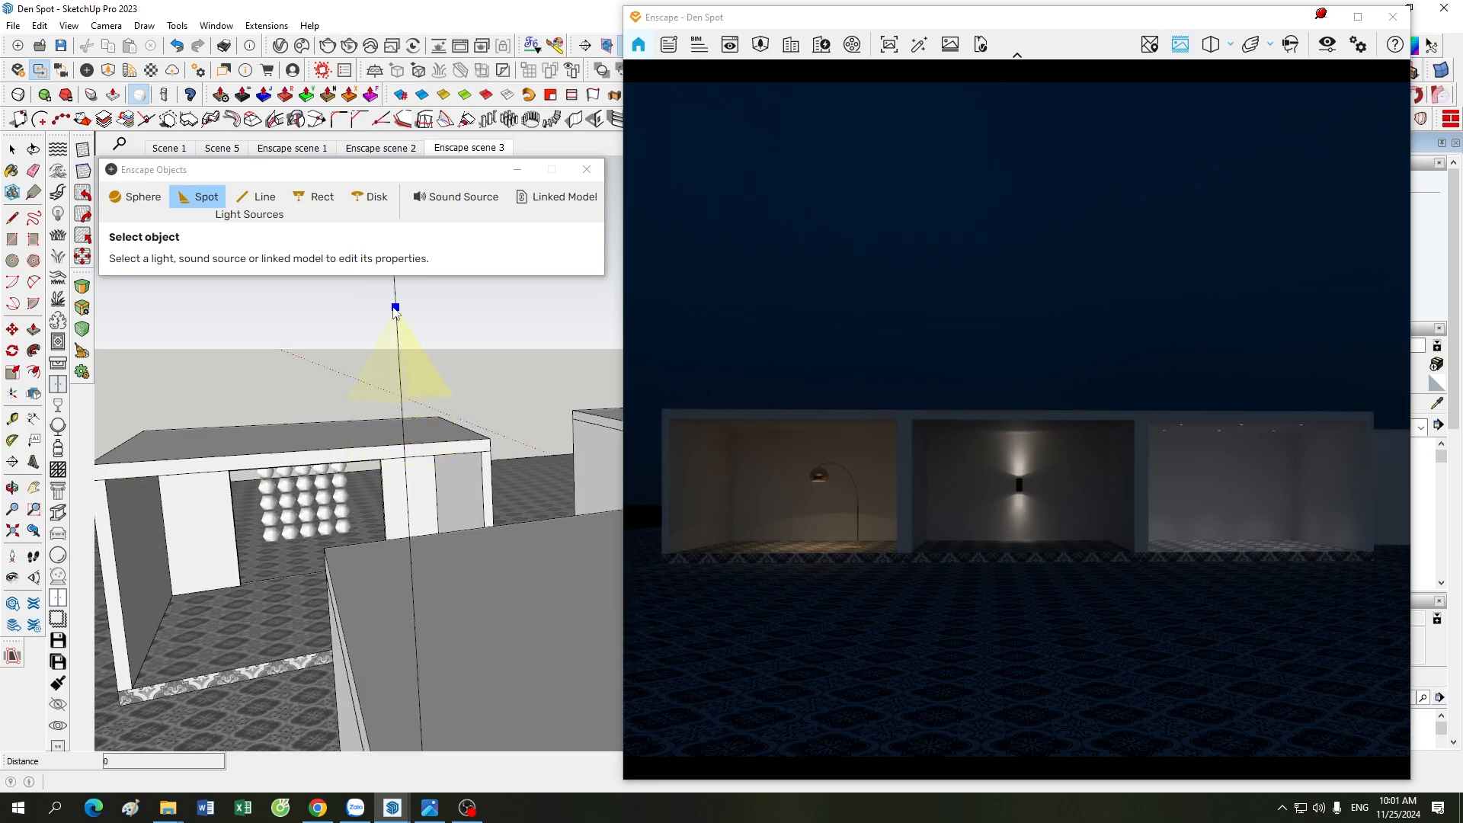
left_click(401, 401)
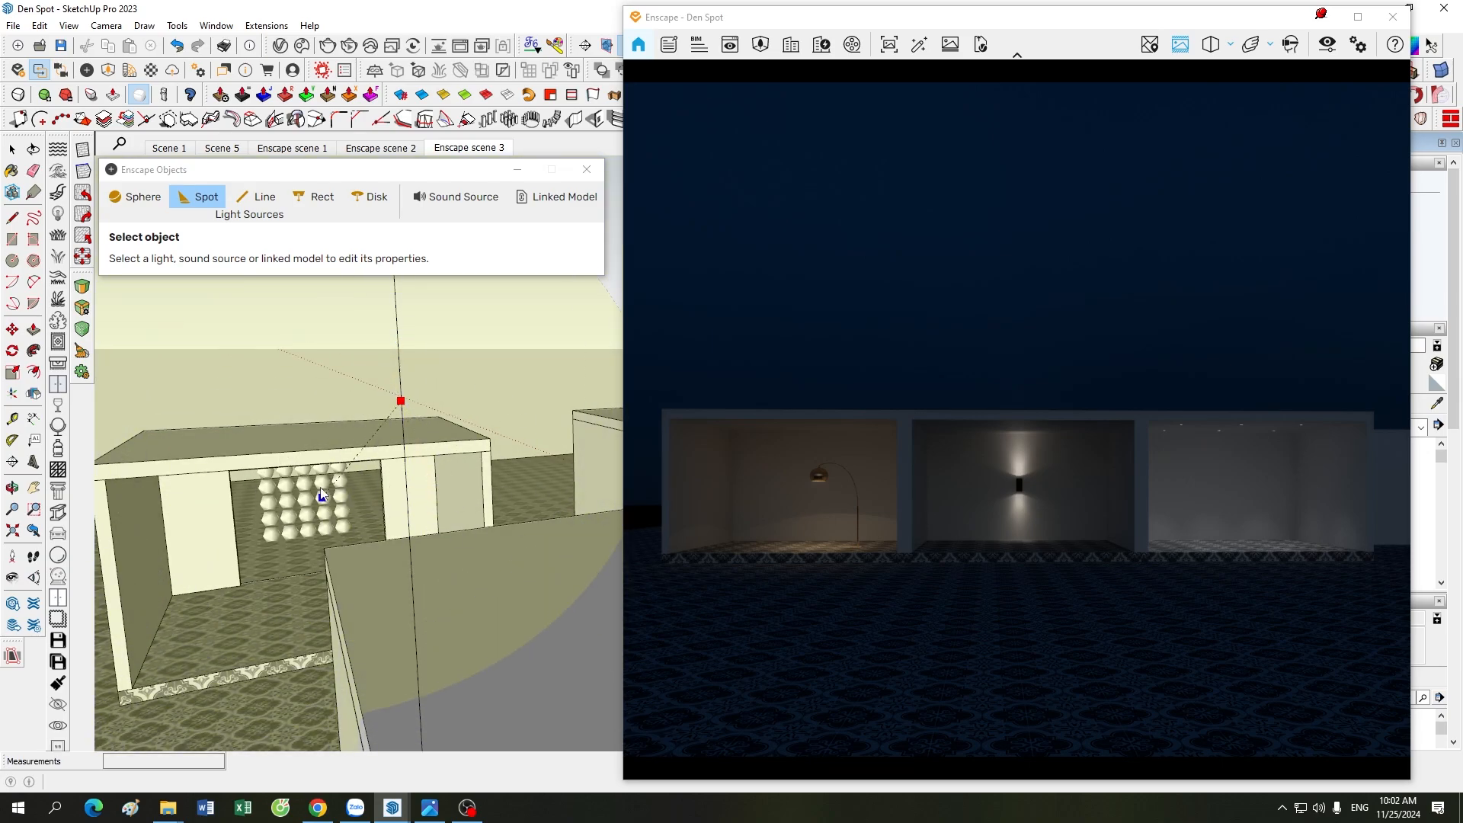
scroll(344, 392, "down", 2)
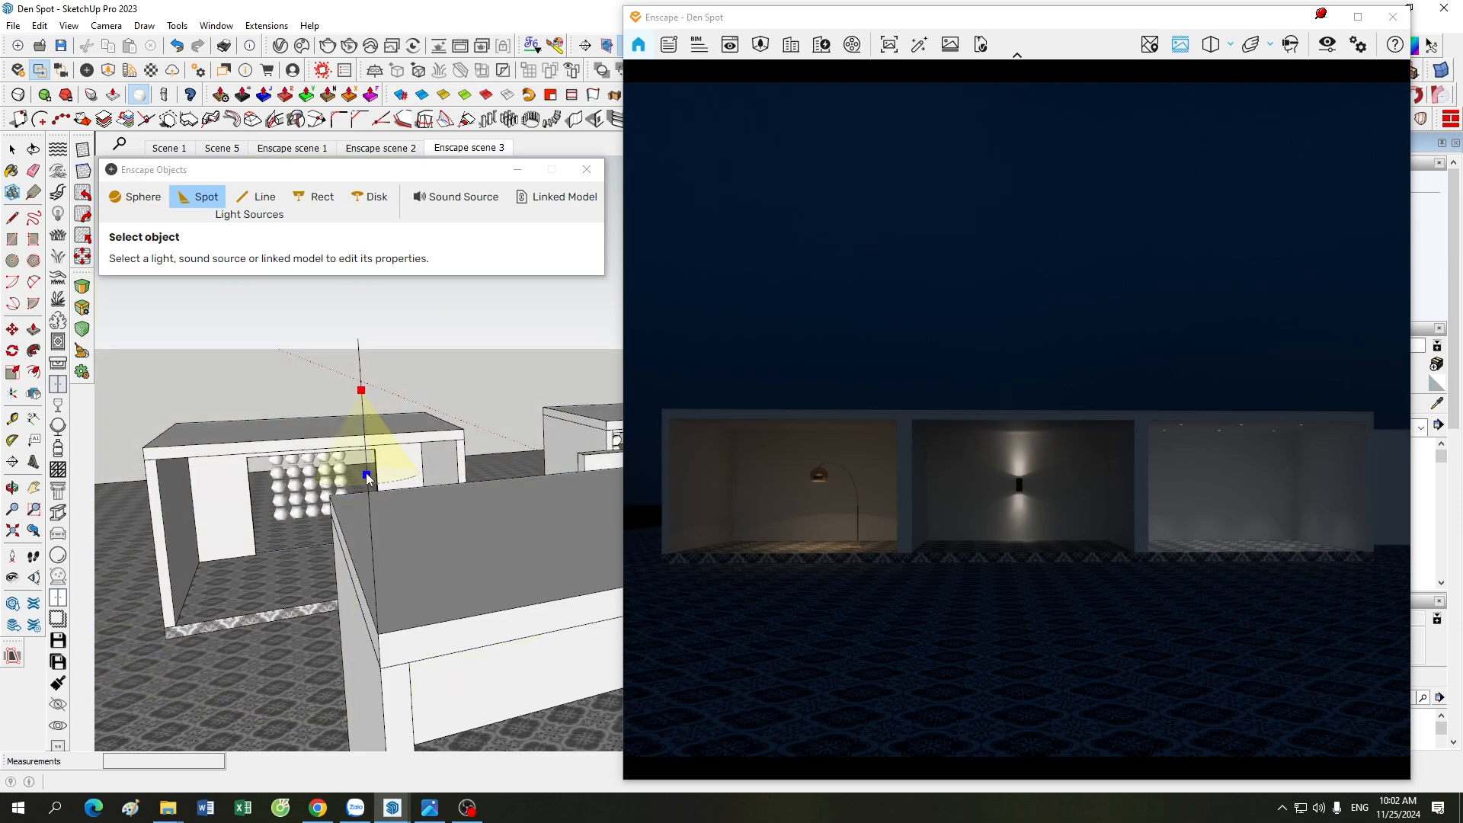
left_click(367, 468)
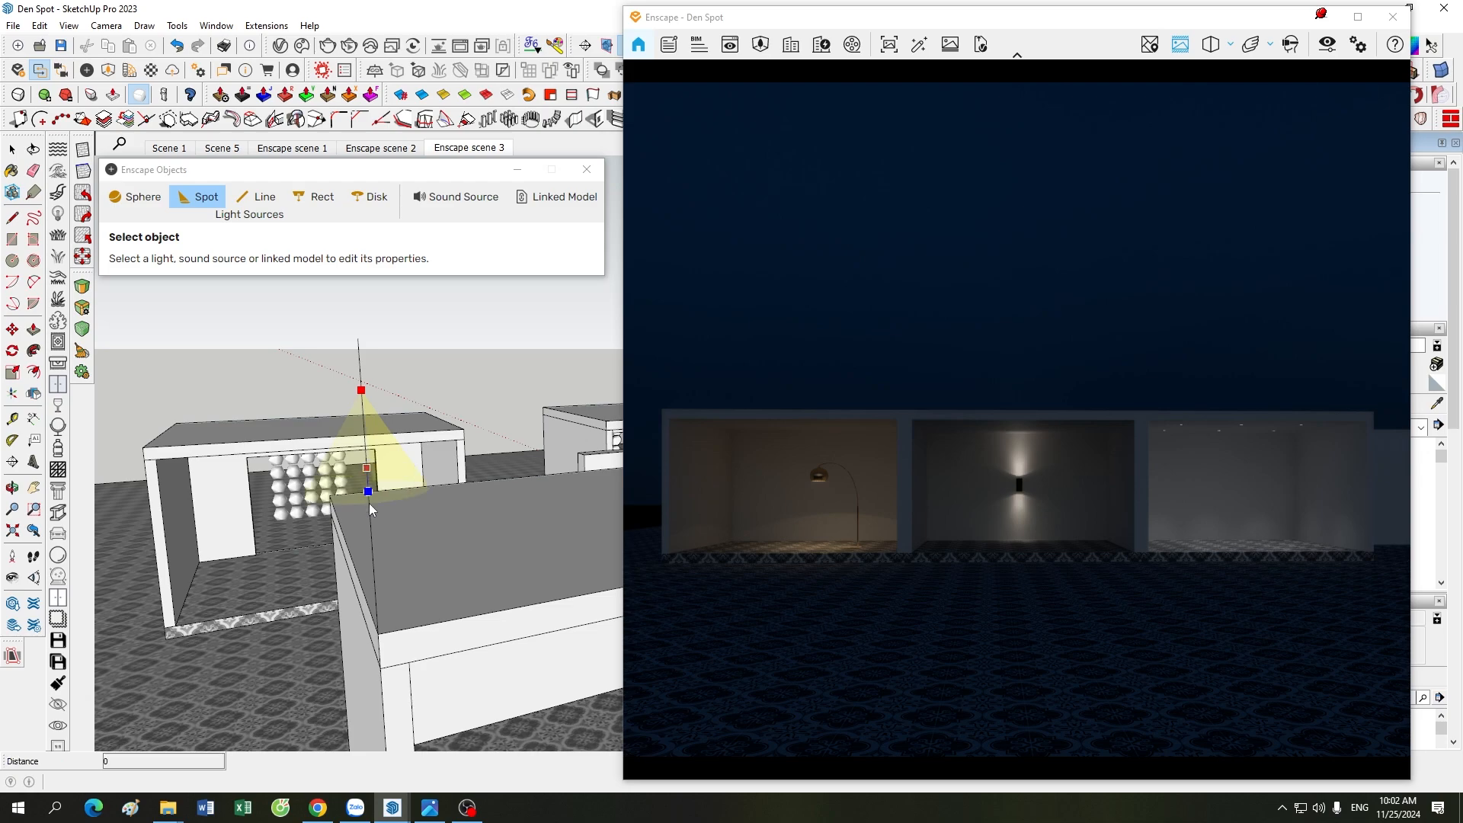
left_click(377, 605)
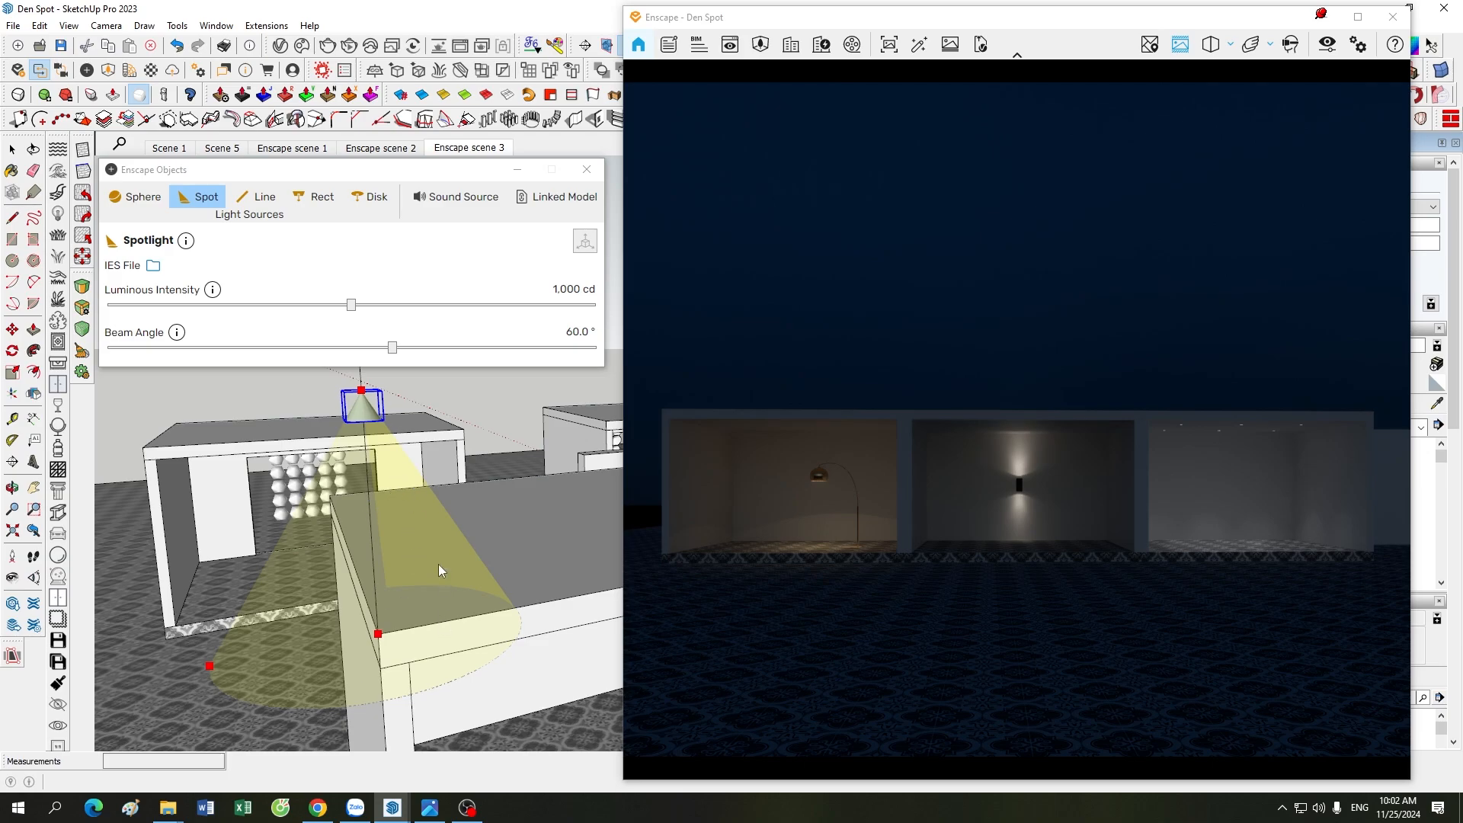
scroll(437, 565, "up", 5)
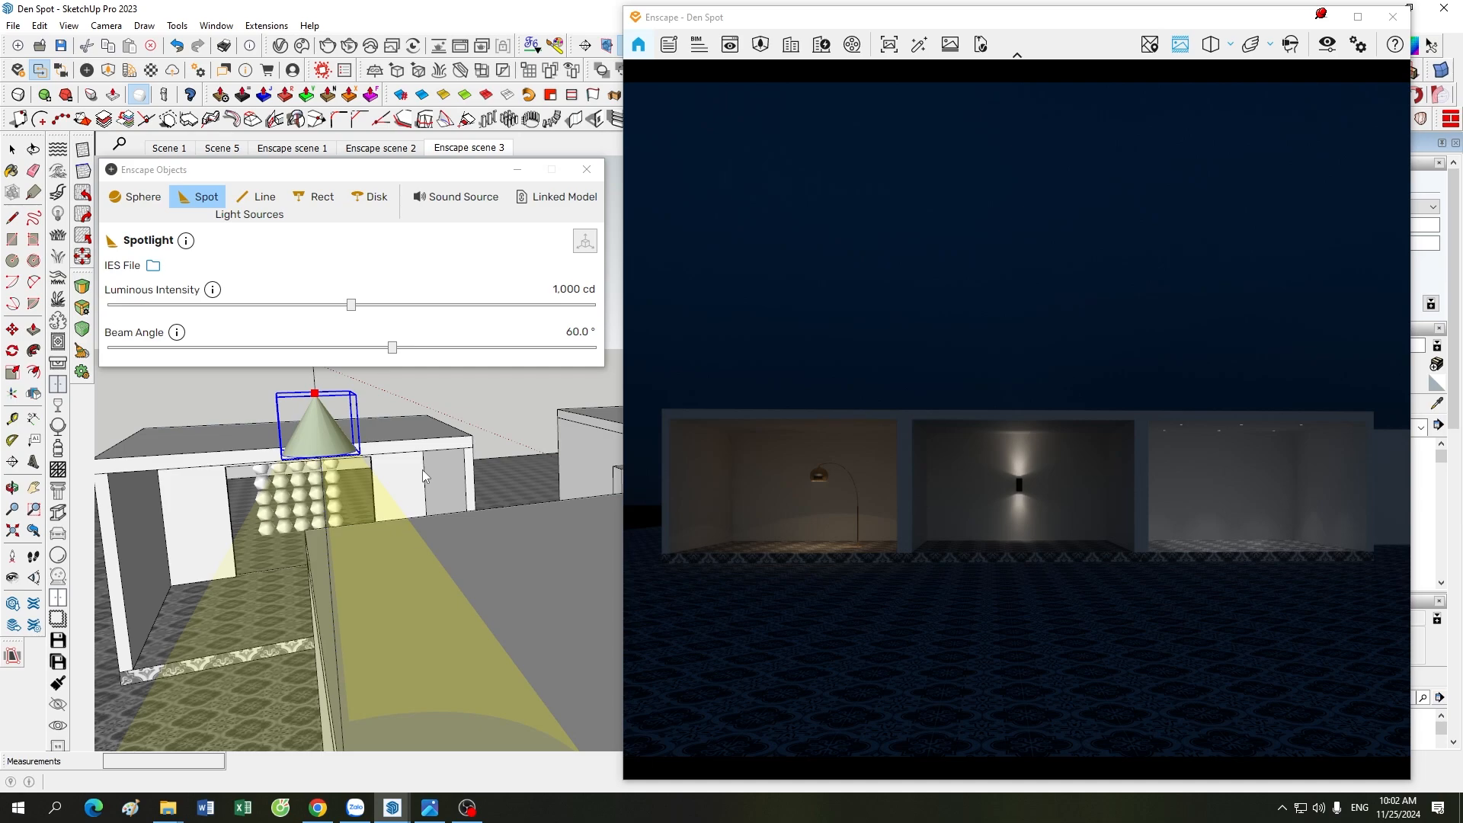
scroll(422, 469, "down", 2)
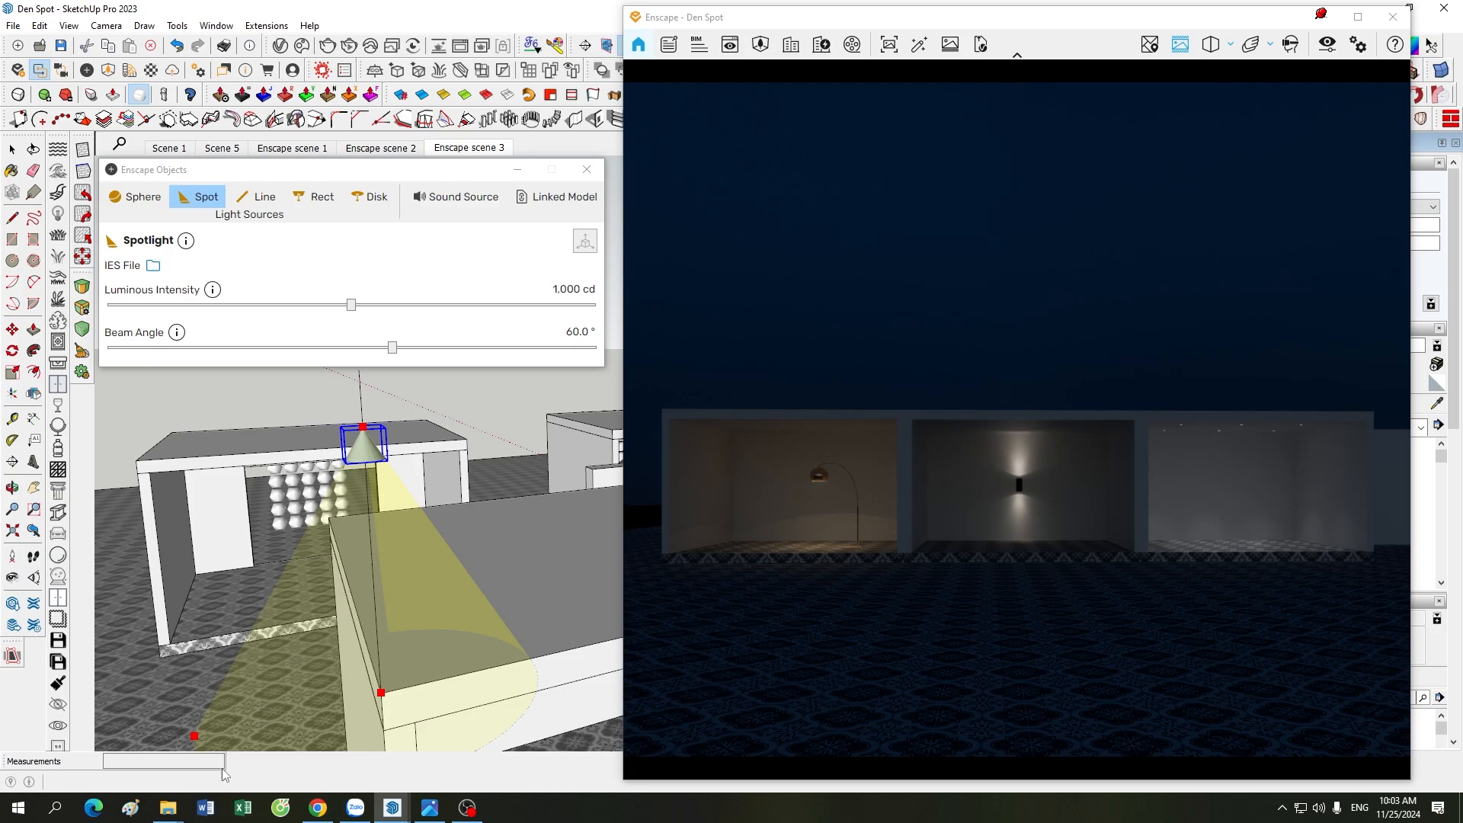
- Switch to File Explorer to examine the spotlight models and preview images in the 02. SPOT folder, and return to SketchUp
mouse_move(168, 807)
left_click(107, 756)
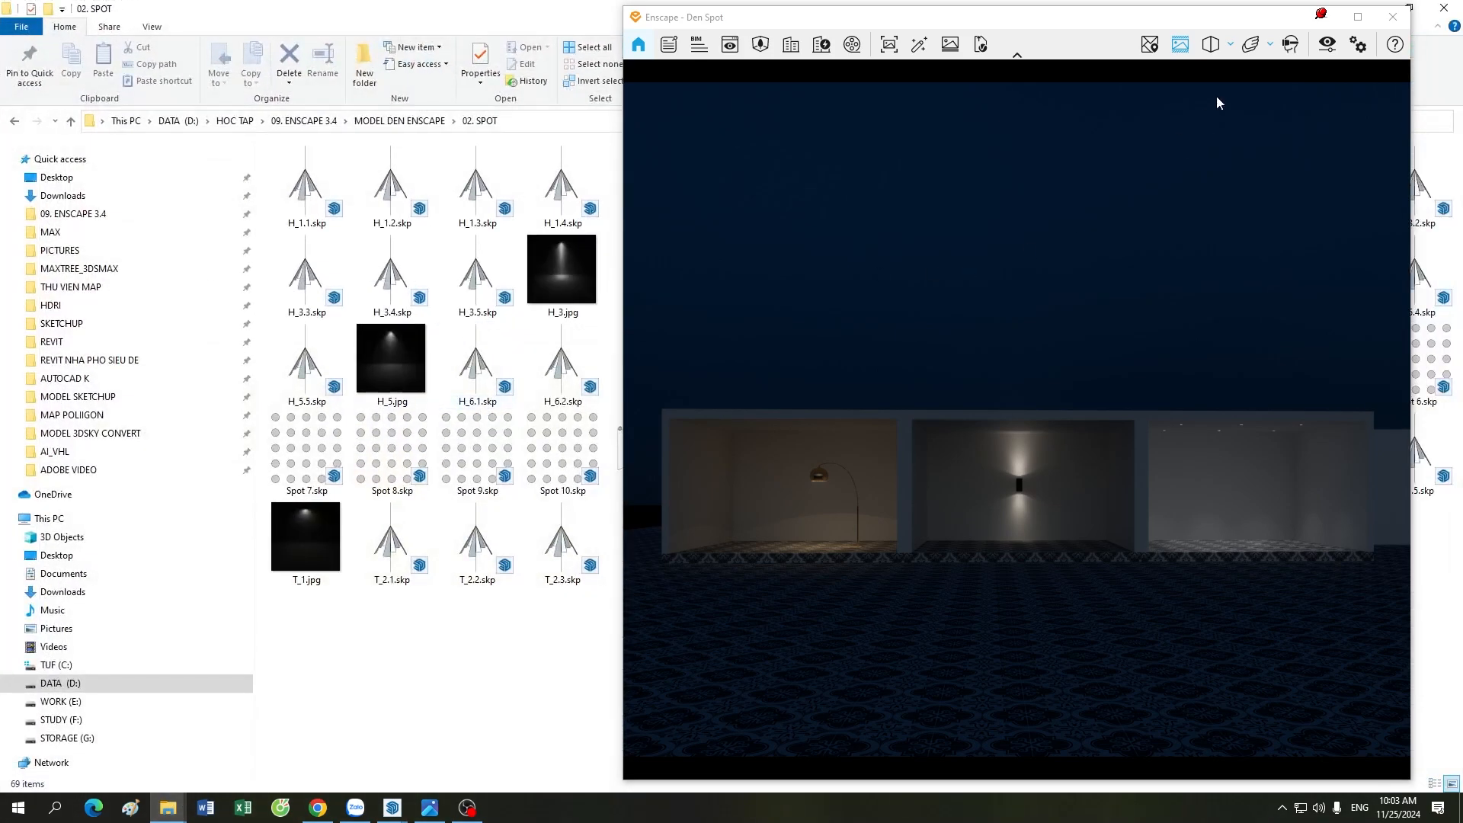
left_click(1328, 20)
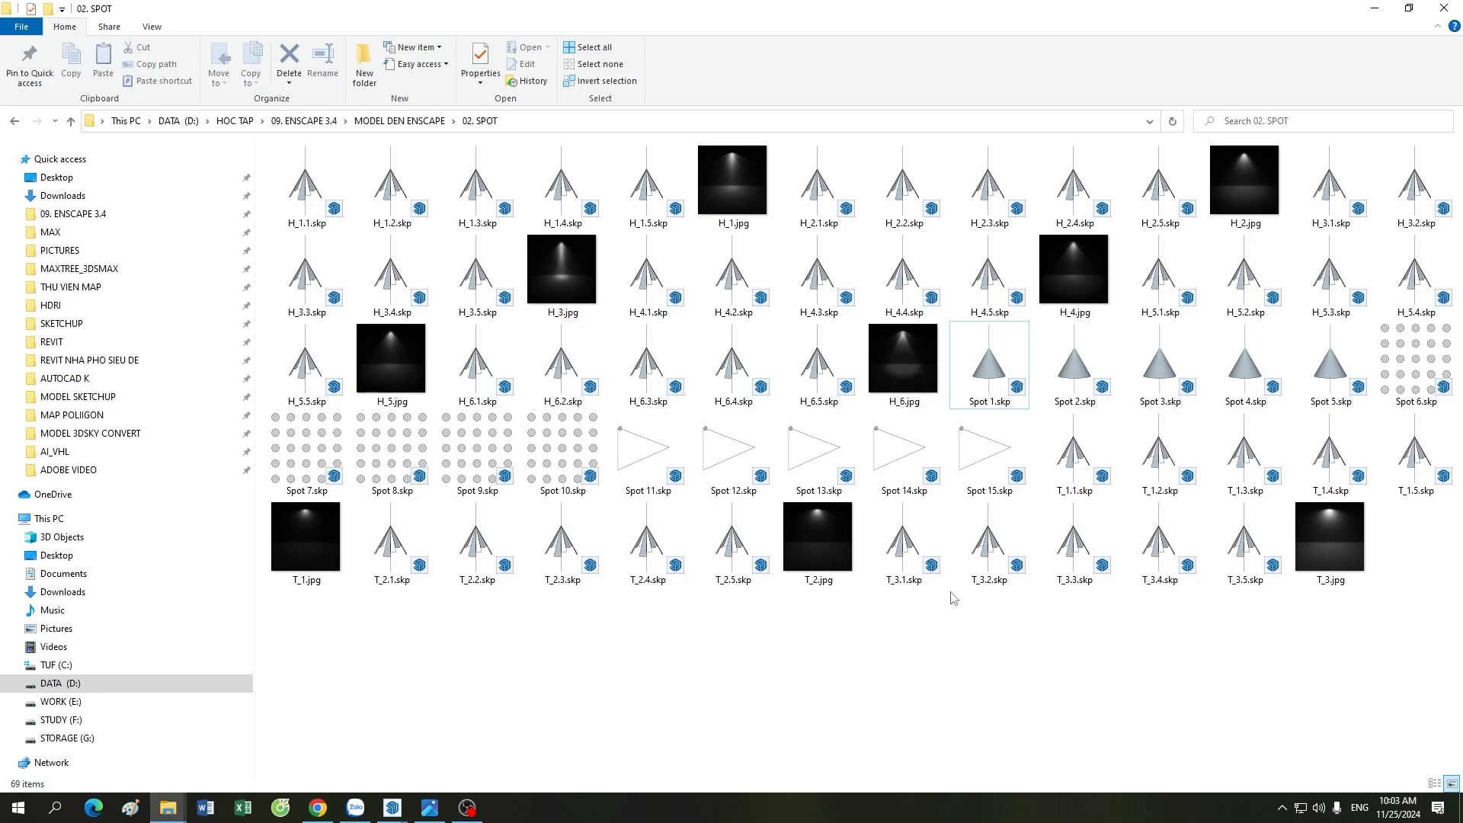
left_click(393, 808)
left_click(327, 726)
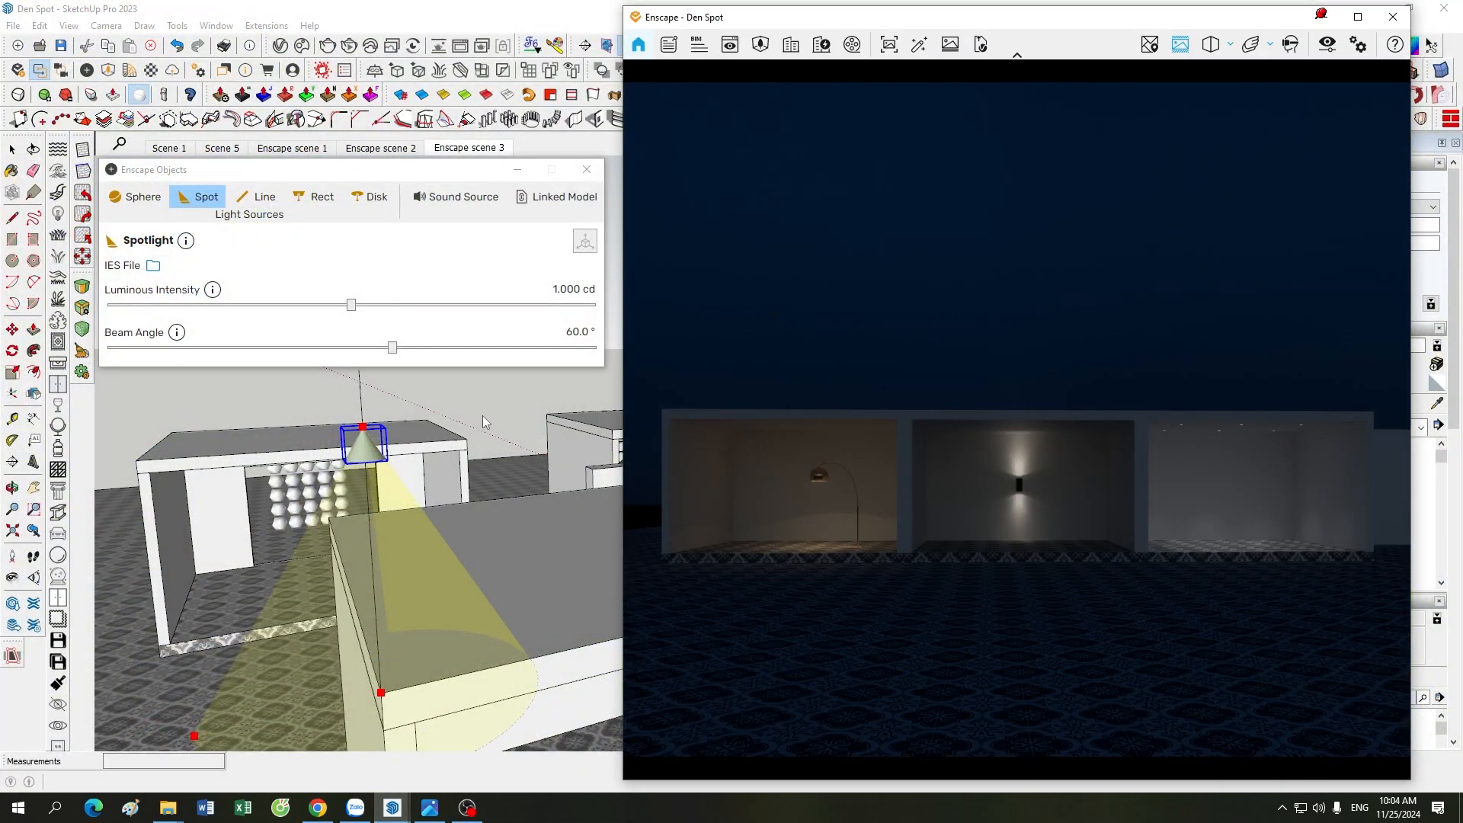
- Leave the spotlight's edit mode, deselect it, and reopen the same spotlight for editing
left_click(483, 414)
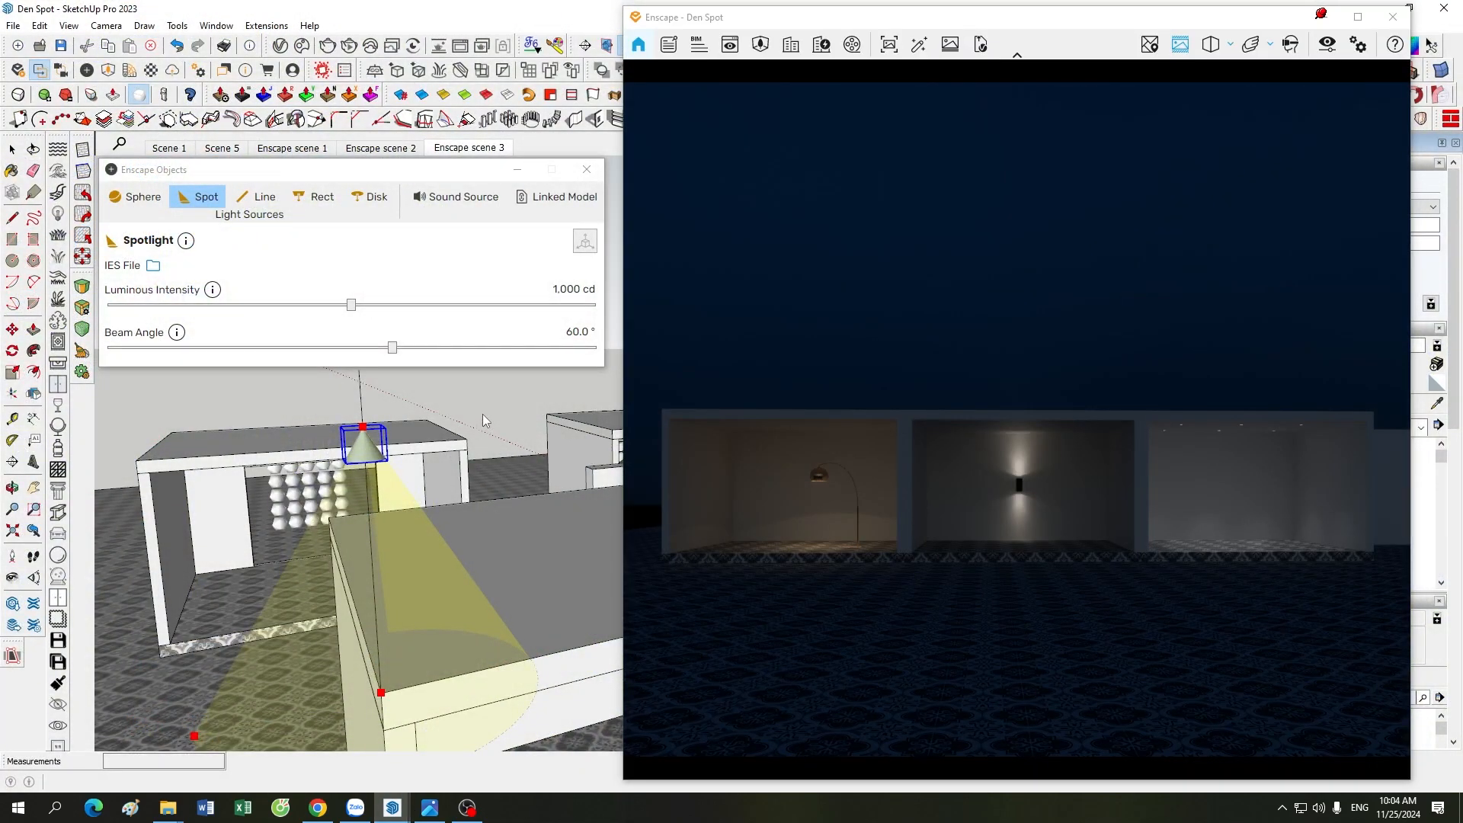
key("space")
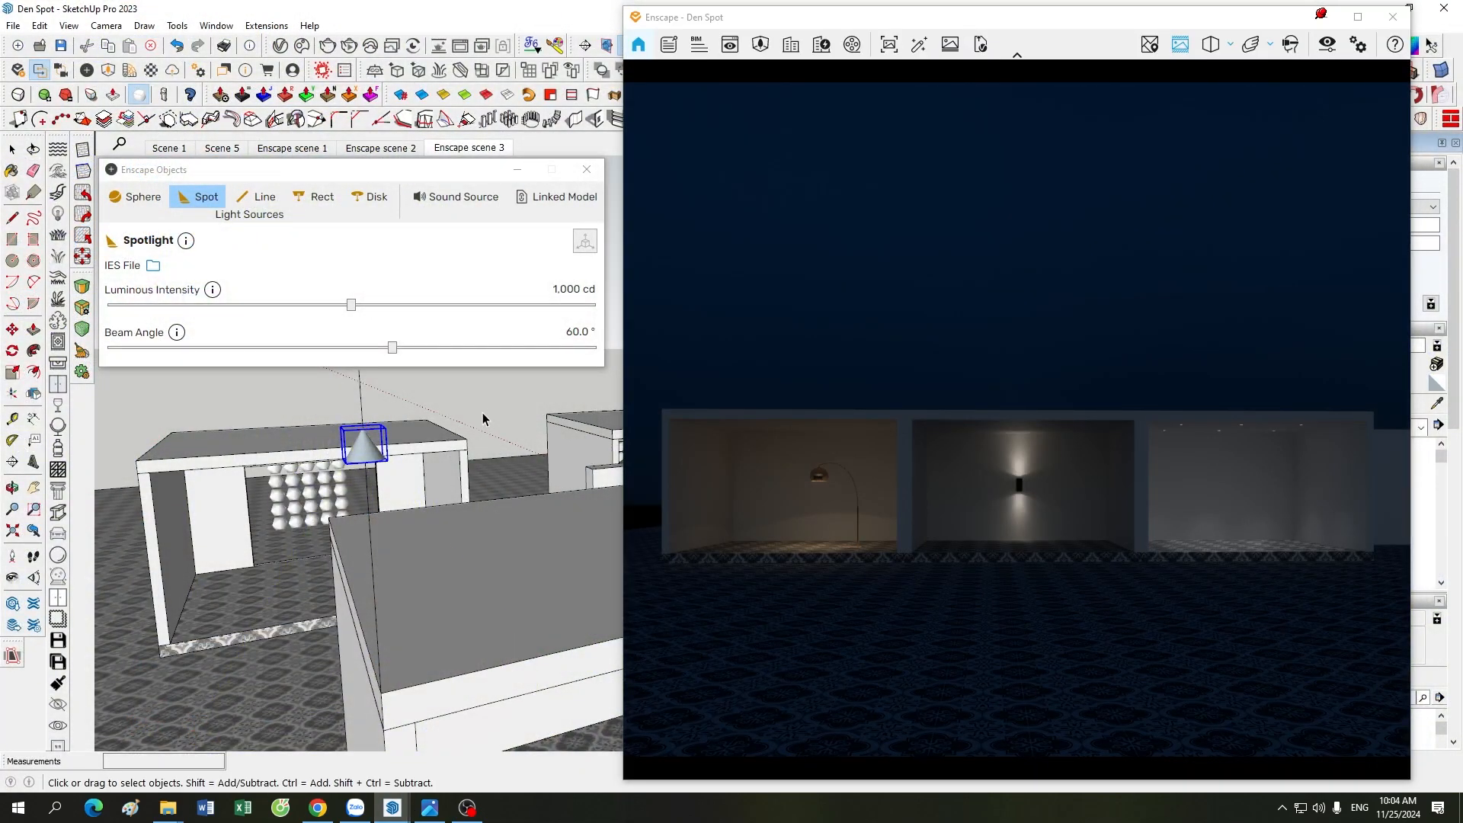
left_click(489, 419)
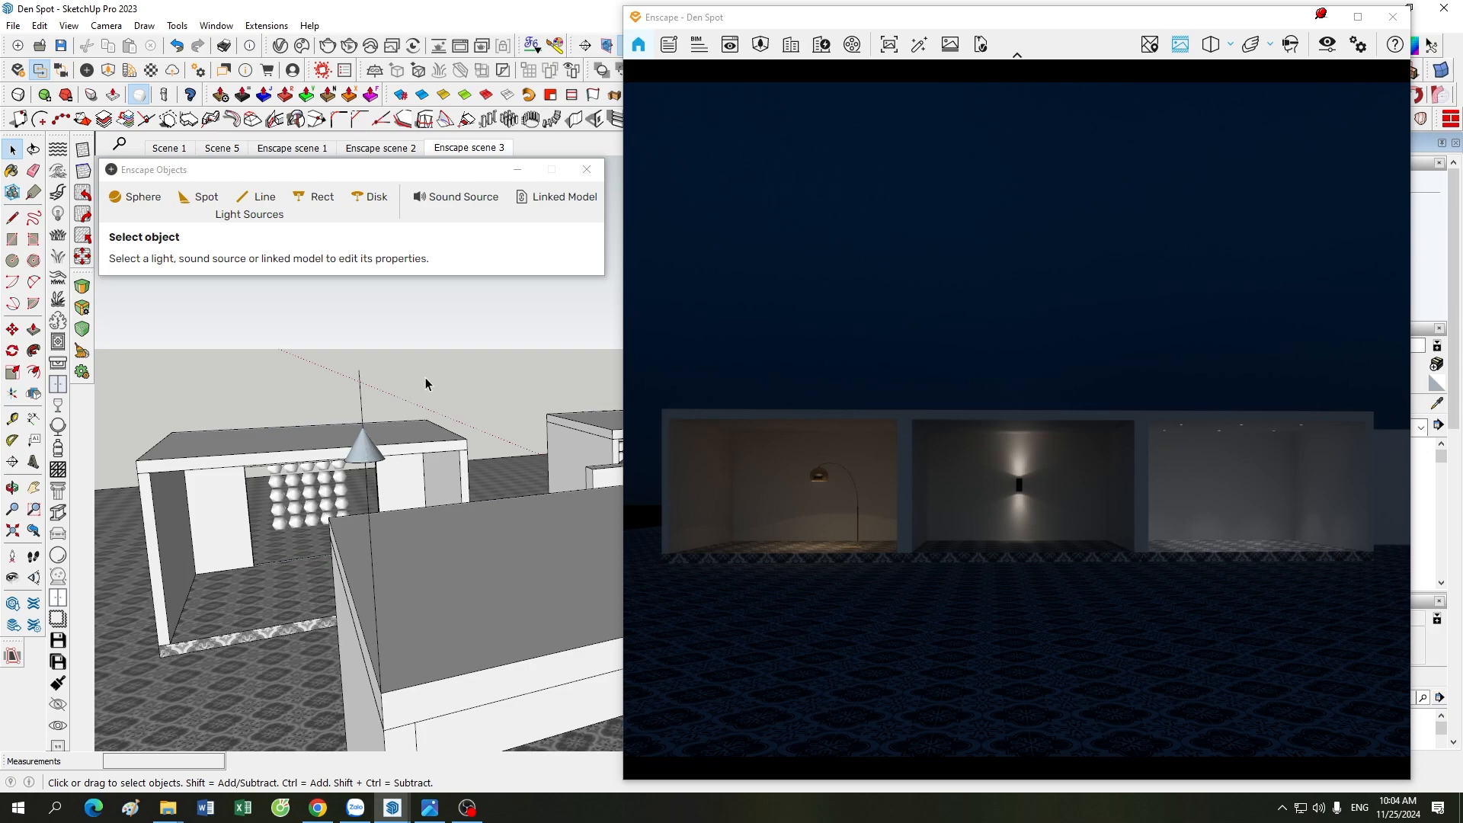
left_click(374, 452)
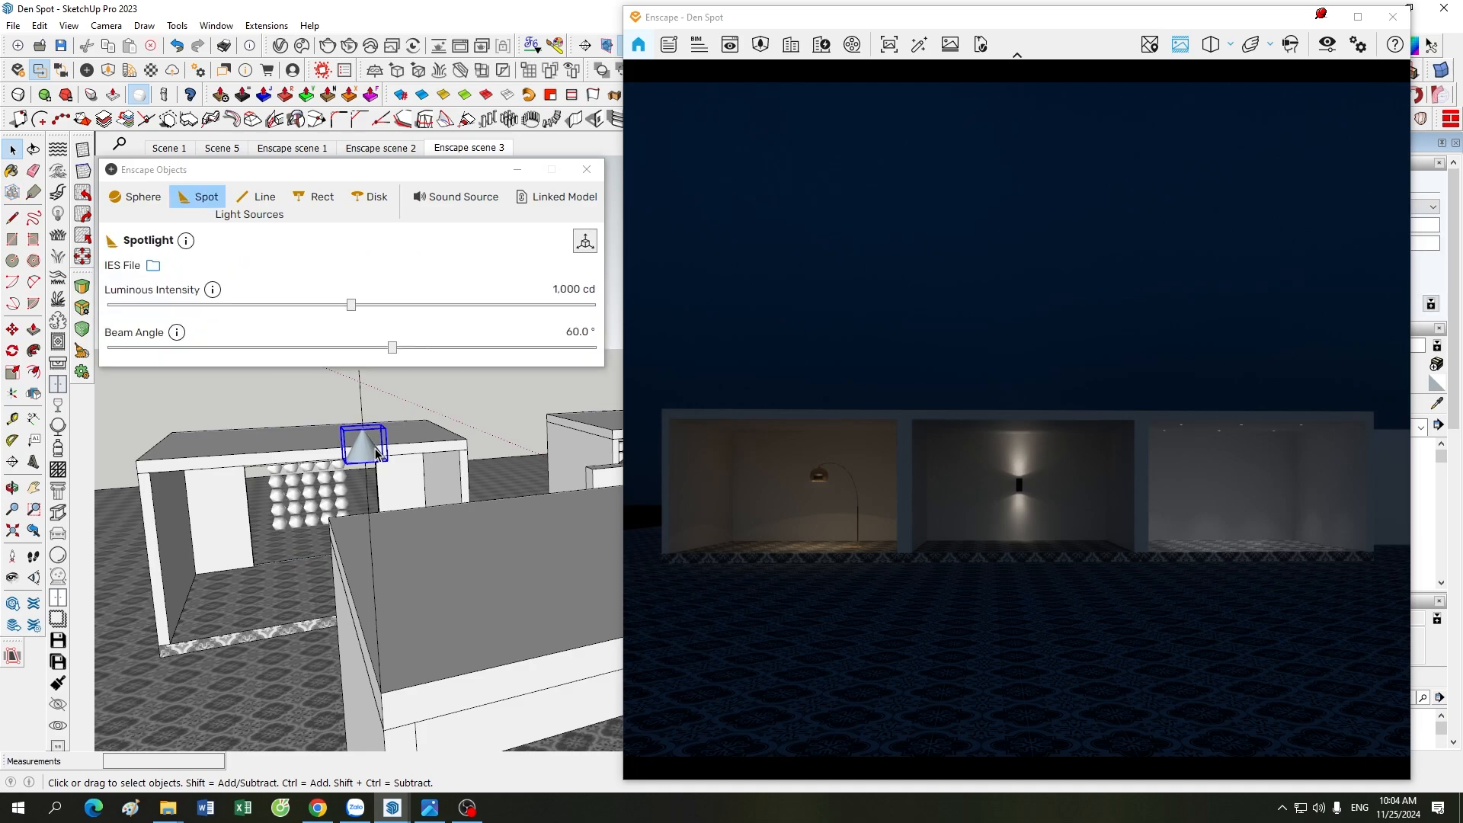
double_click(374, 451)
key("space")
double_click(354, 446)
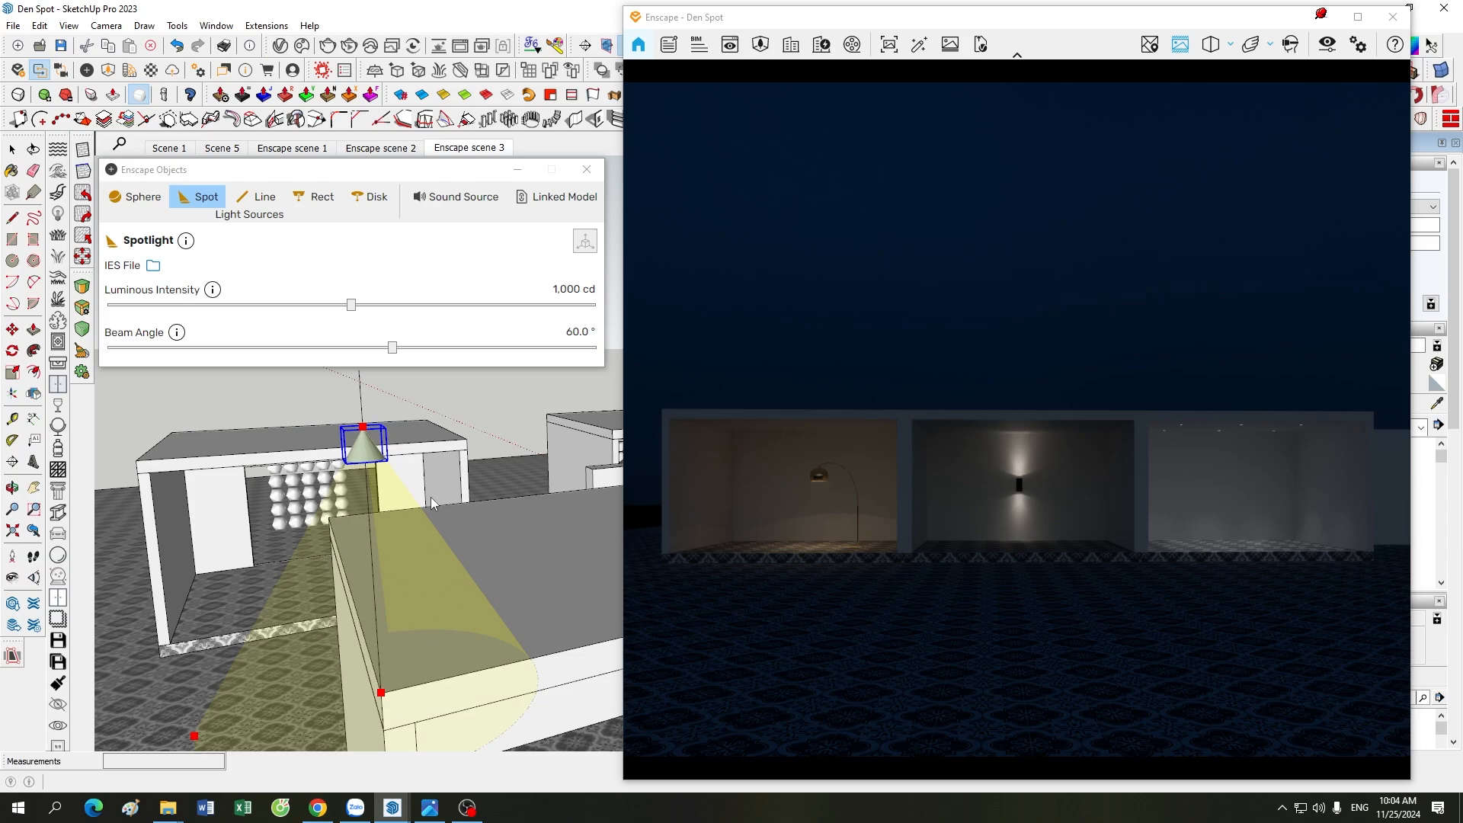
- Try raising the spotlight's luminous intensity to about 76,933 cd with the ground beside the boxes in the Enscape view
scroll(412, 441, "down", 3)
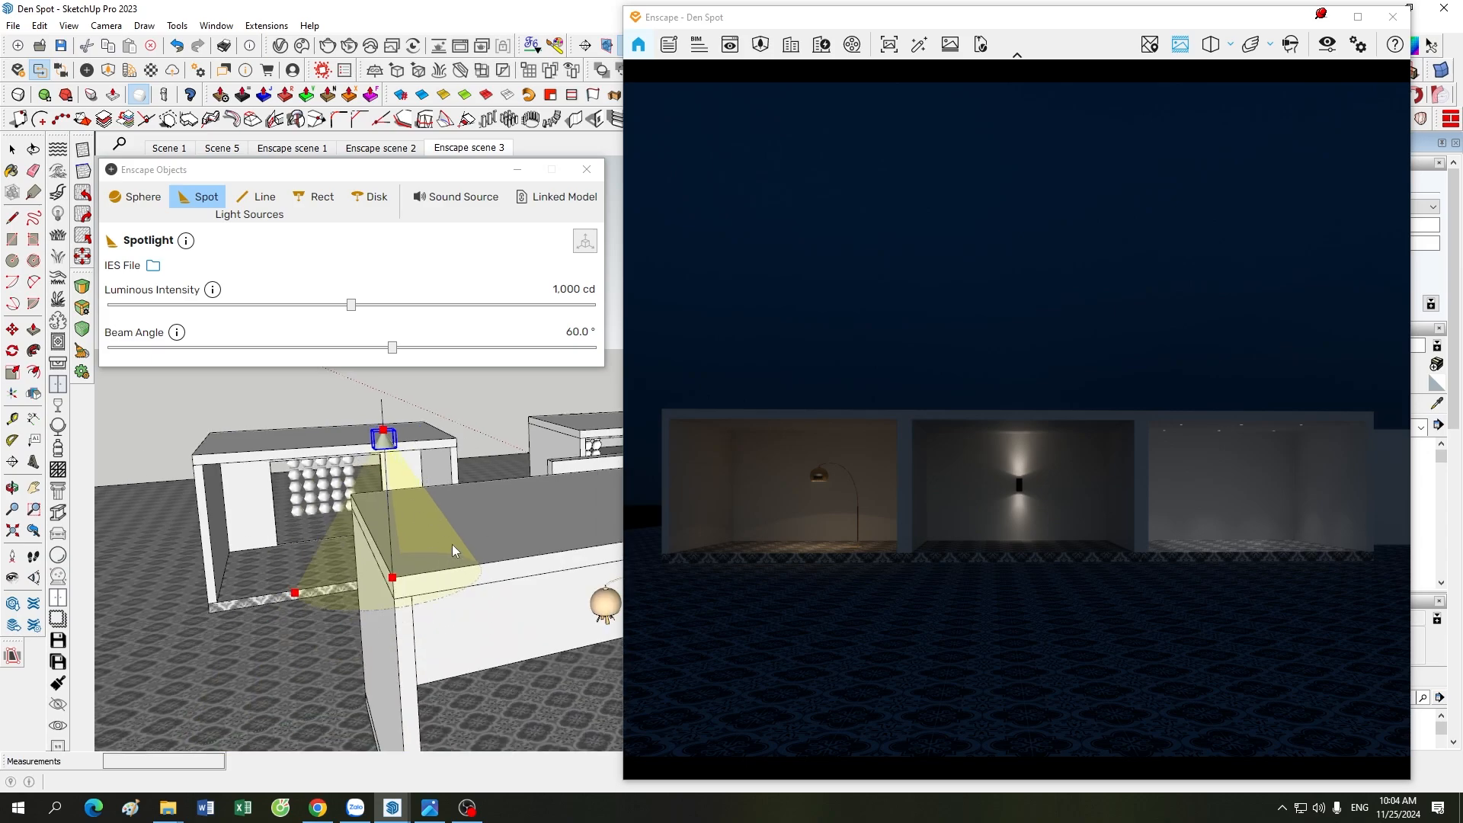
scroll(462, 545, "up", 1)
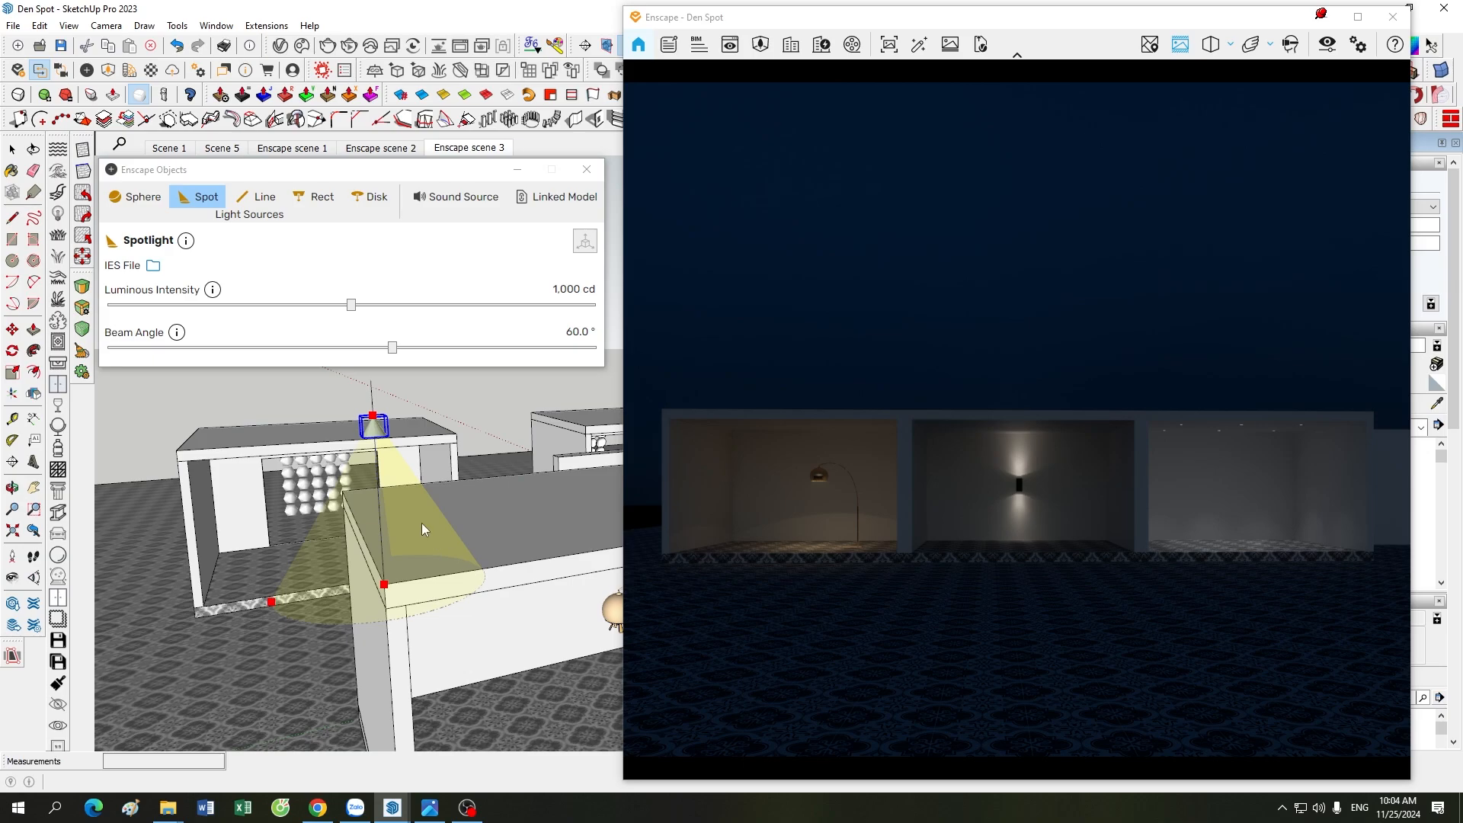
scroll(423, 523, "down", 3)
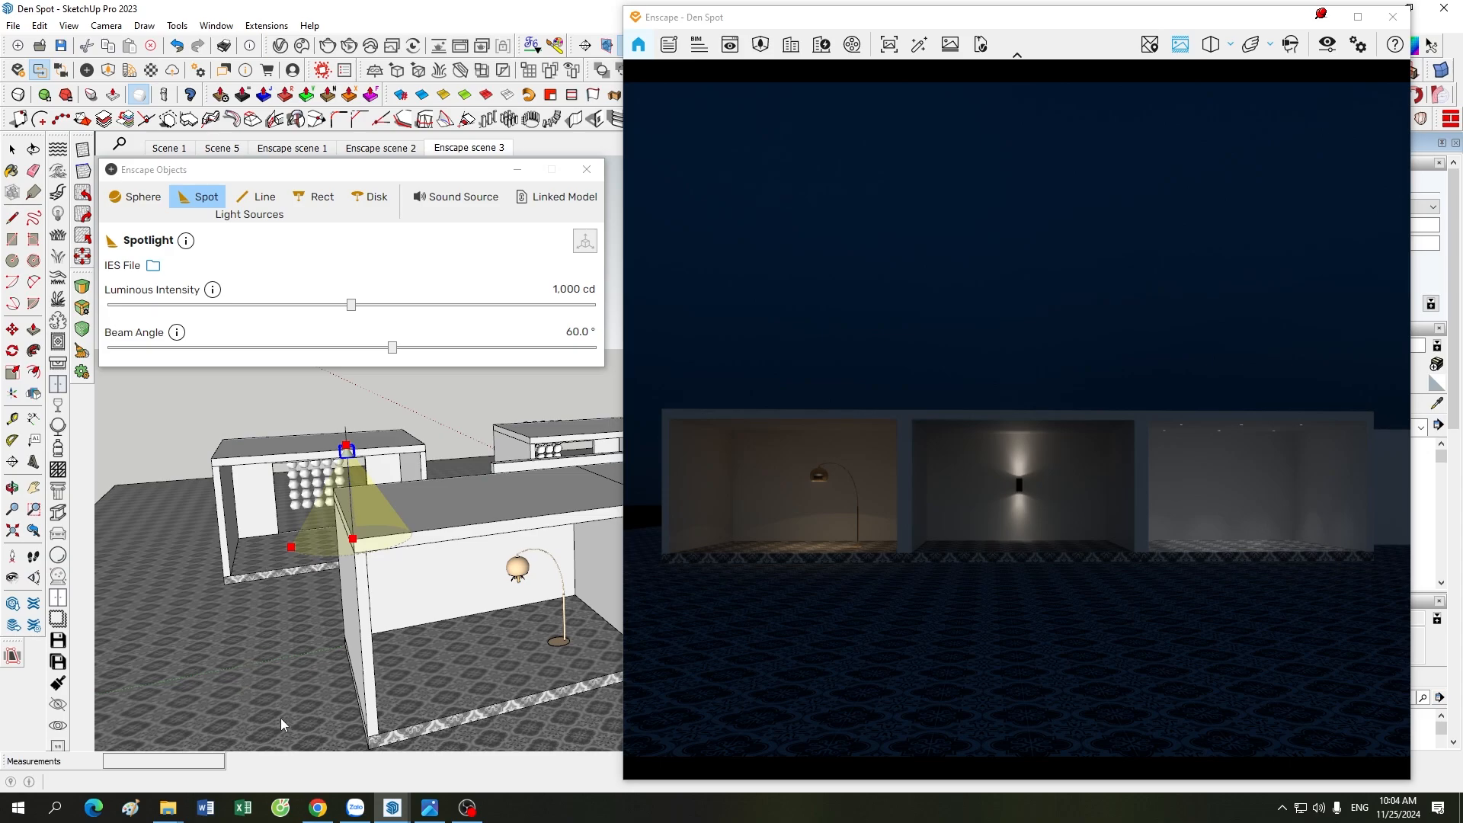
scroll(439, 491, "up", 1)
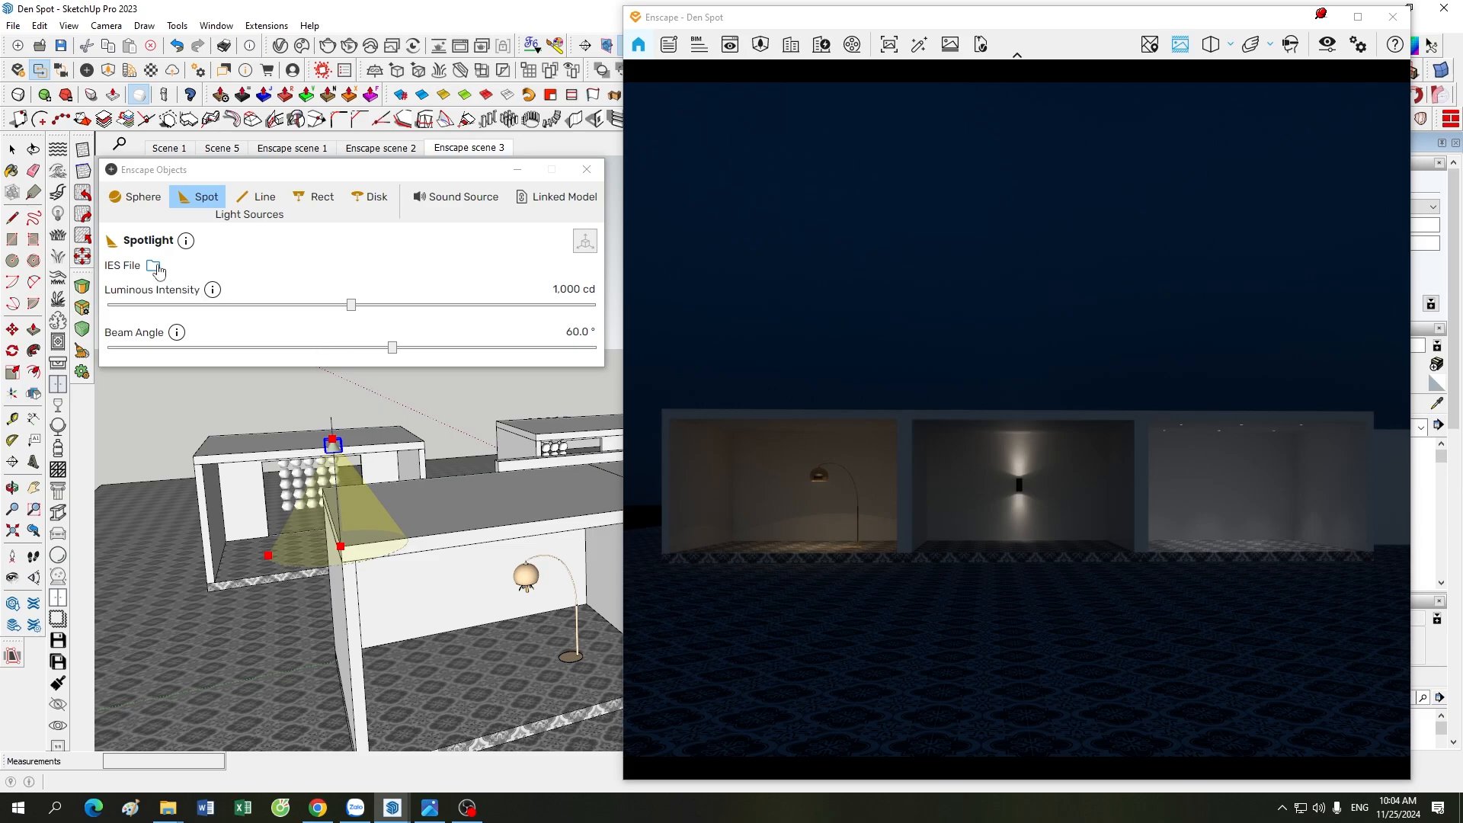
scroll(351, 413, "up", 5)
scroll(406, 454, "down", 2)
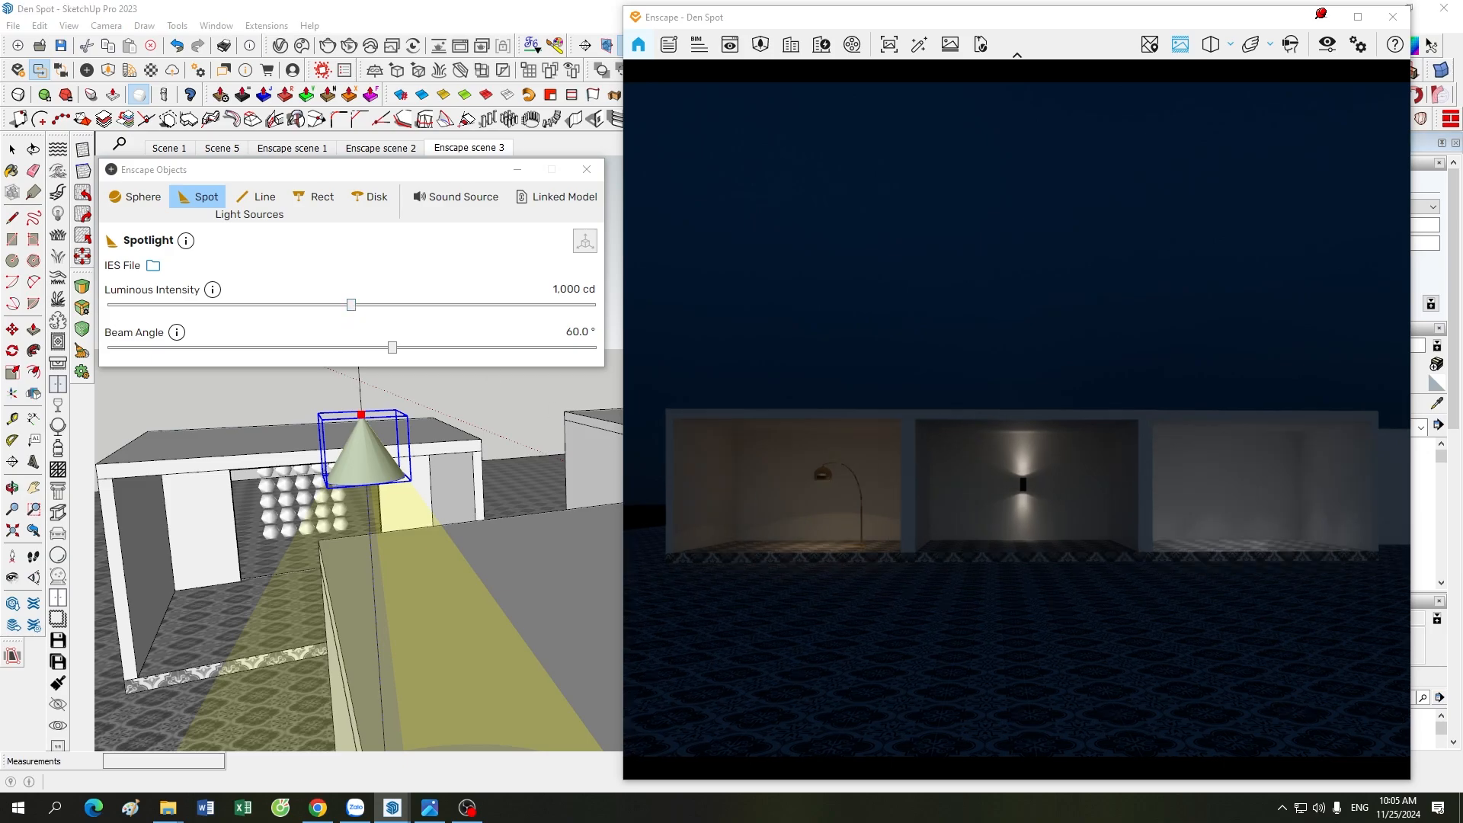
scroll(868, 536, "up", 3)
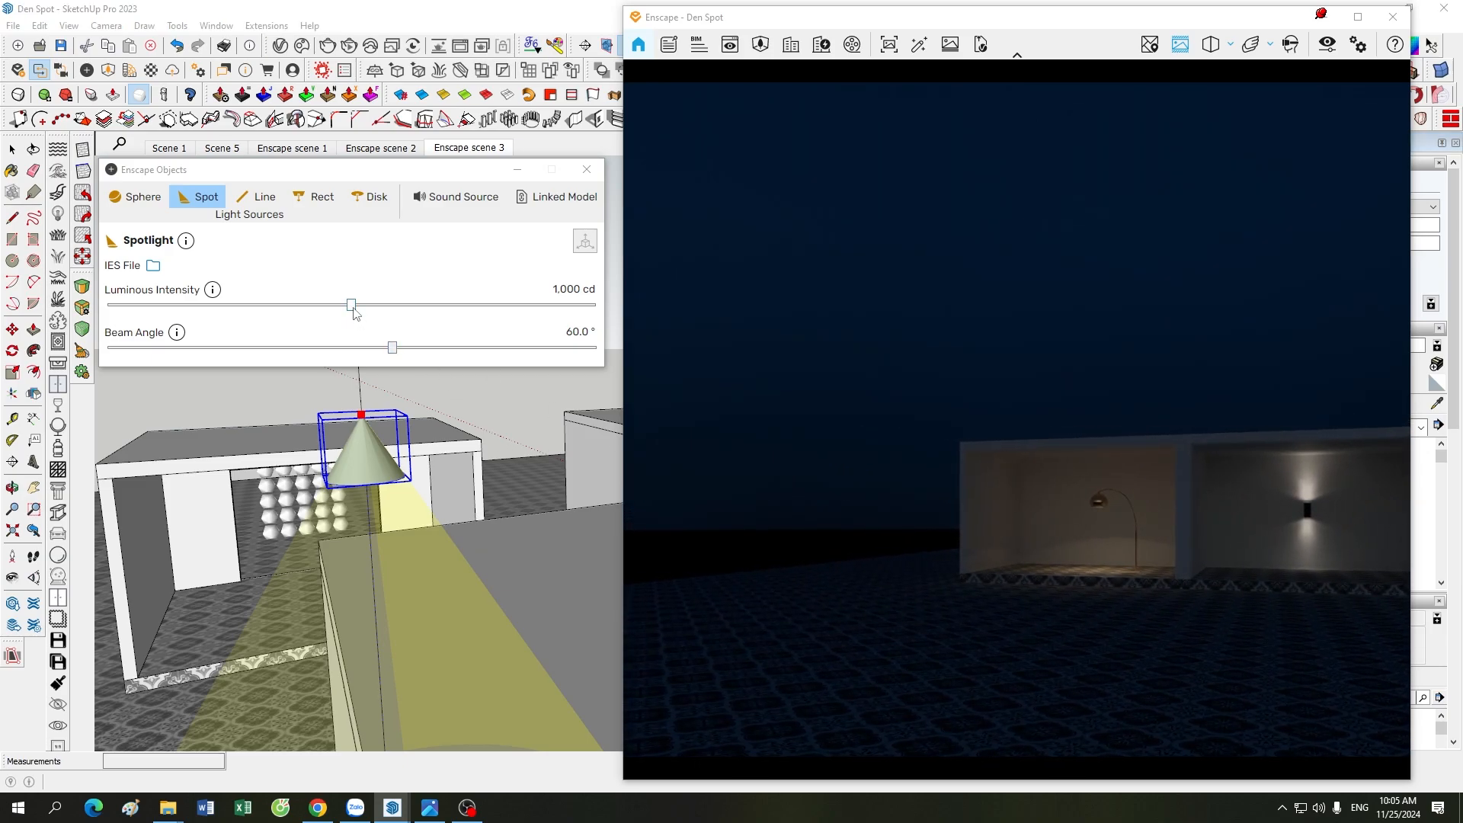
left_click_drag(351, 306, 505, 307)
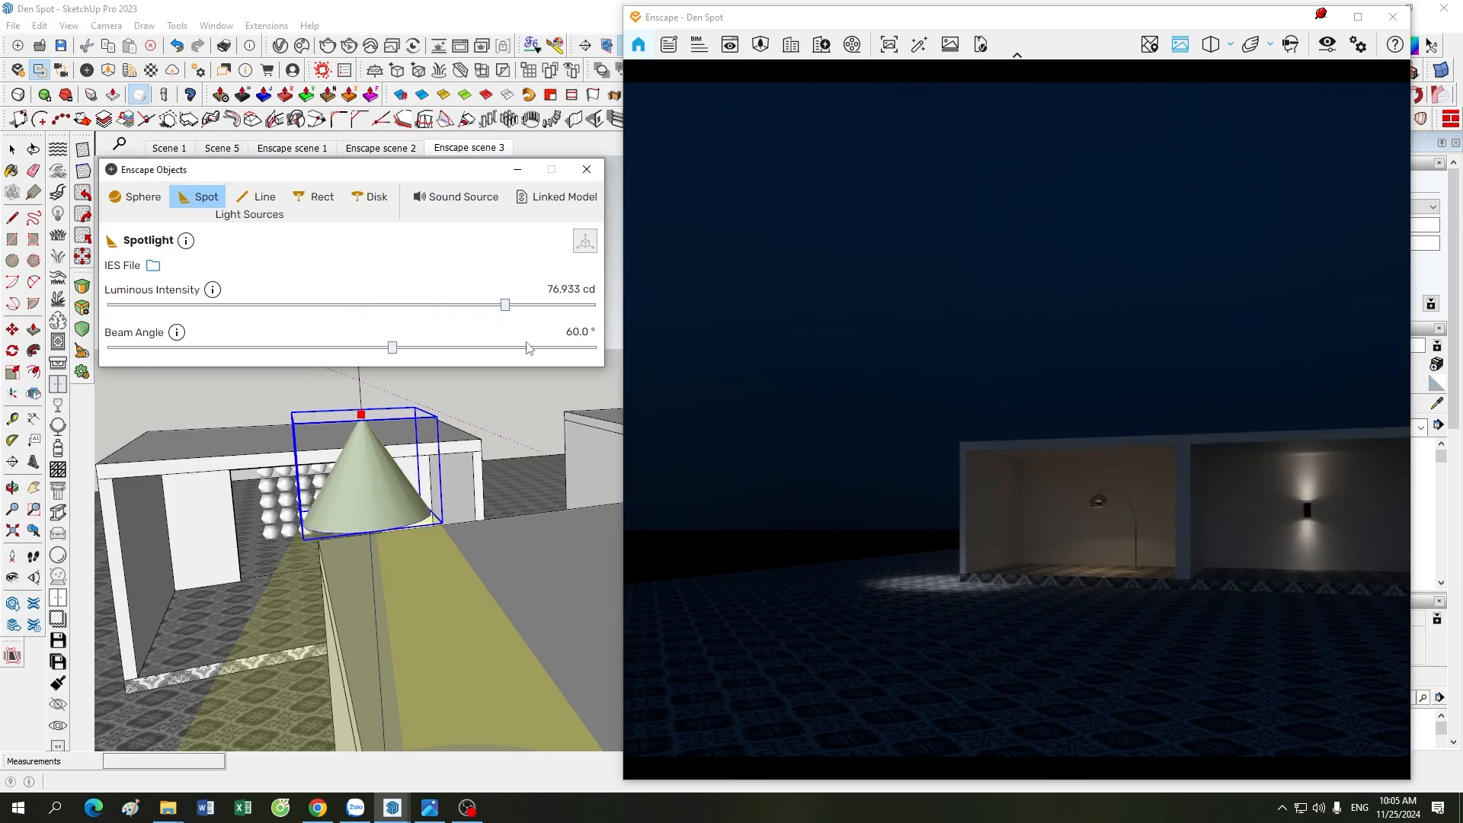
- Try luminous intensities of 1,000 cd and 10,000 cd on the spotlight
double_click(567, 288)
key("ctrl+a")
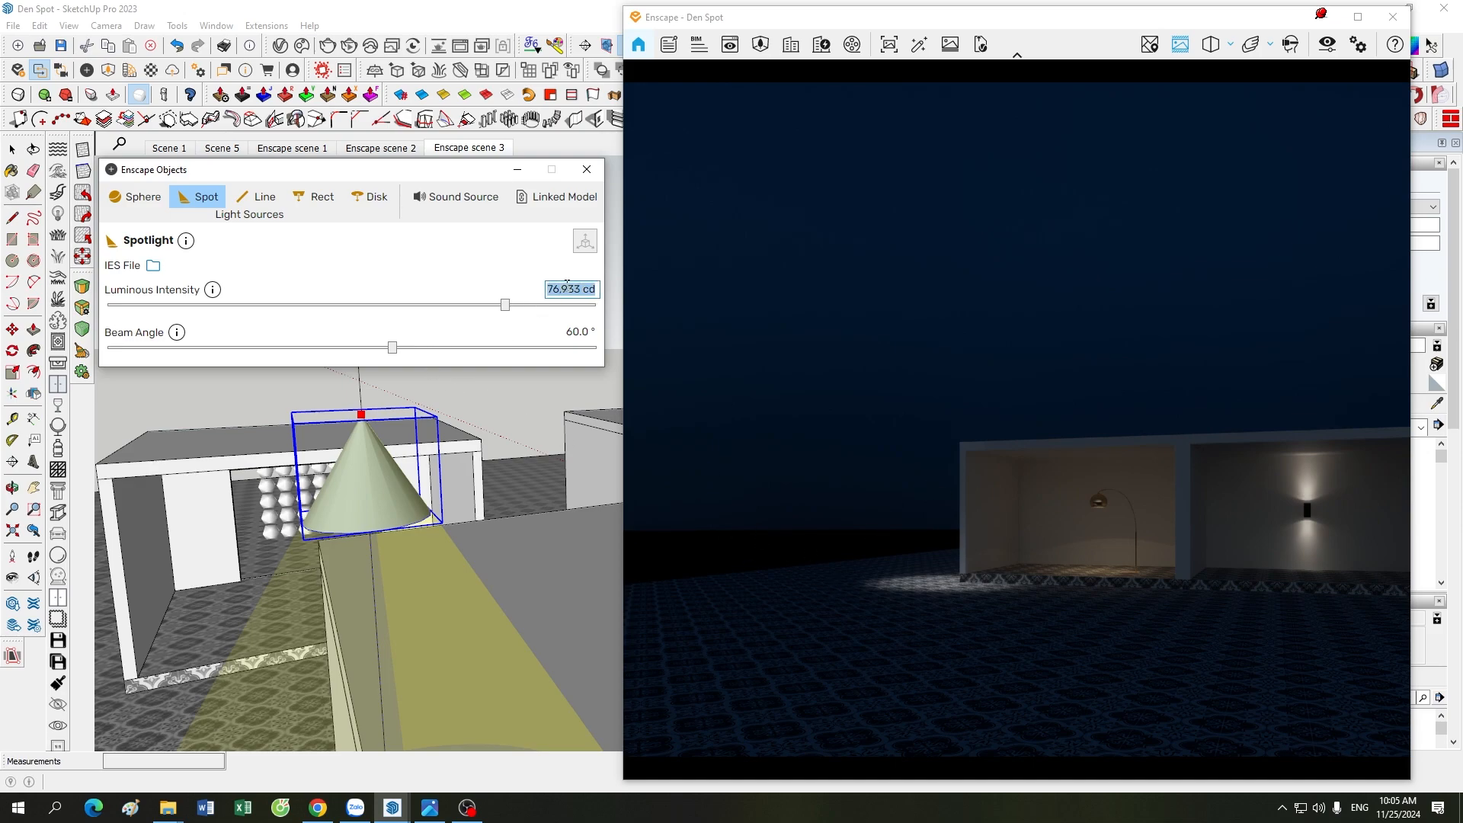
type("10000")
key("BackSpace")
key("Return")
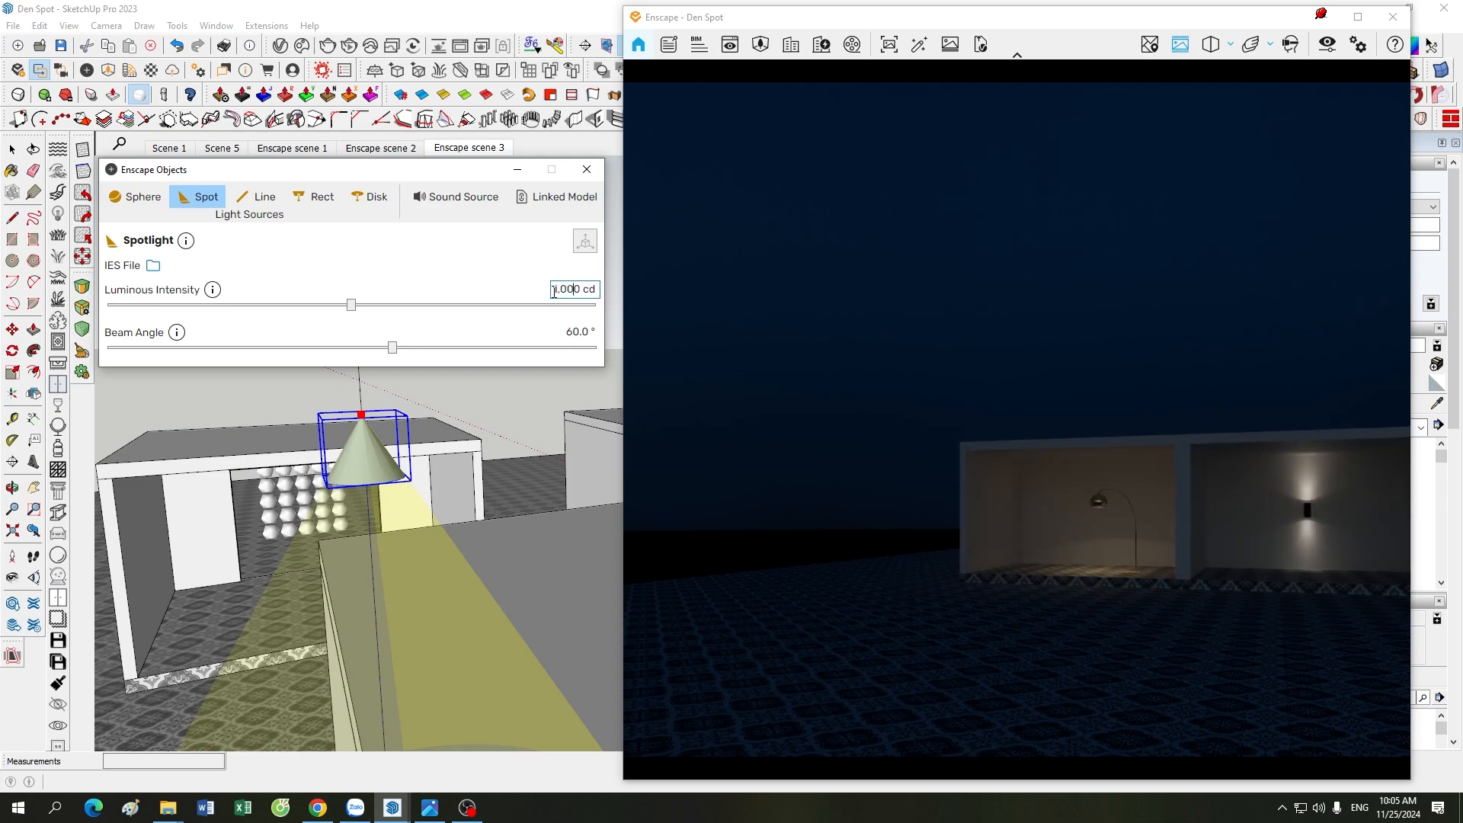
key("ctrl+a")
type("10000")
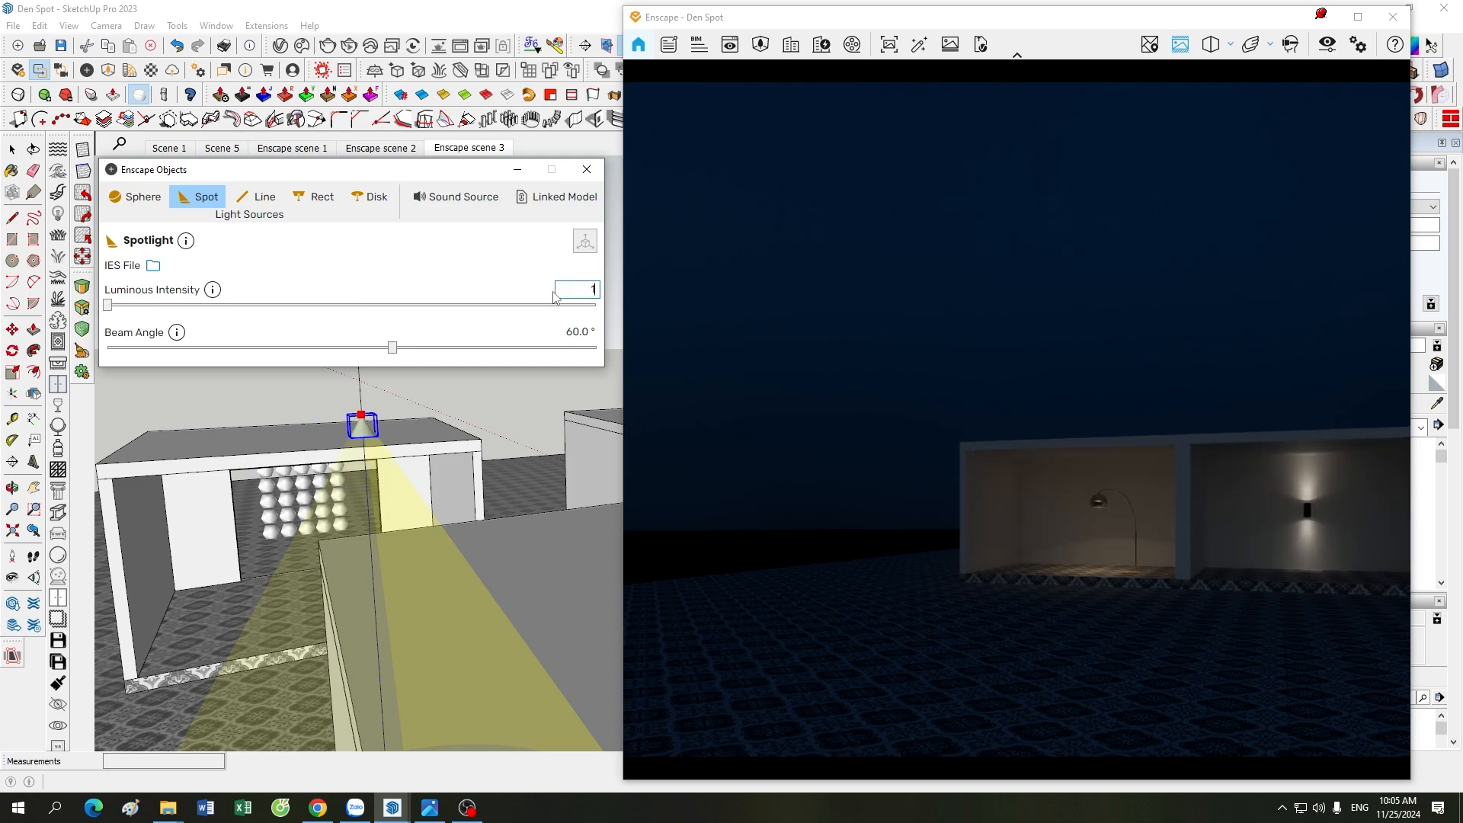
key("Return")
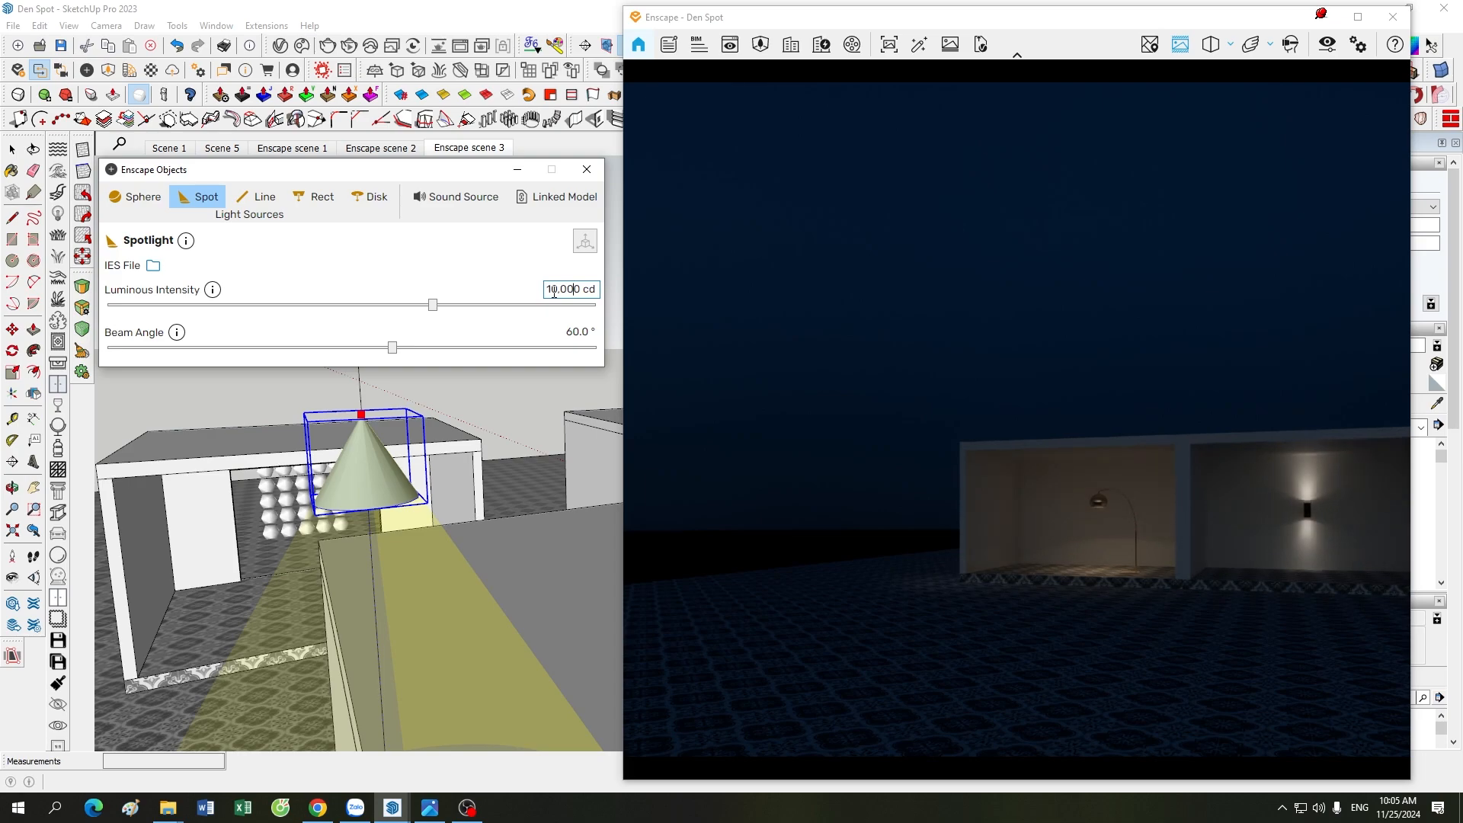
- Set the spotlight's luminous intensity to 50,000 cd
key("ctrl+a")
type("50000")
key("Return")
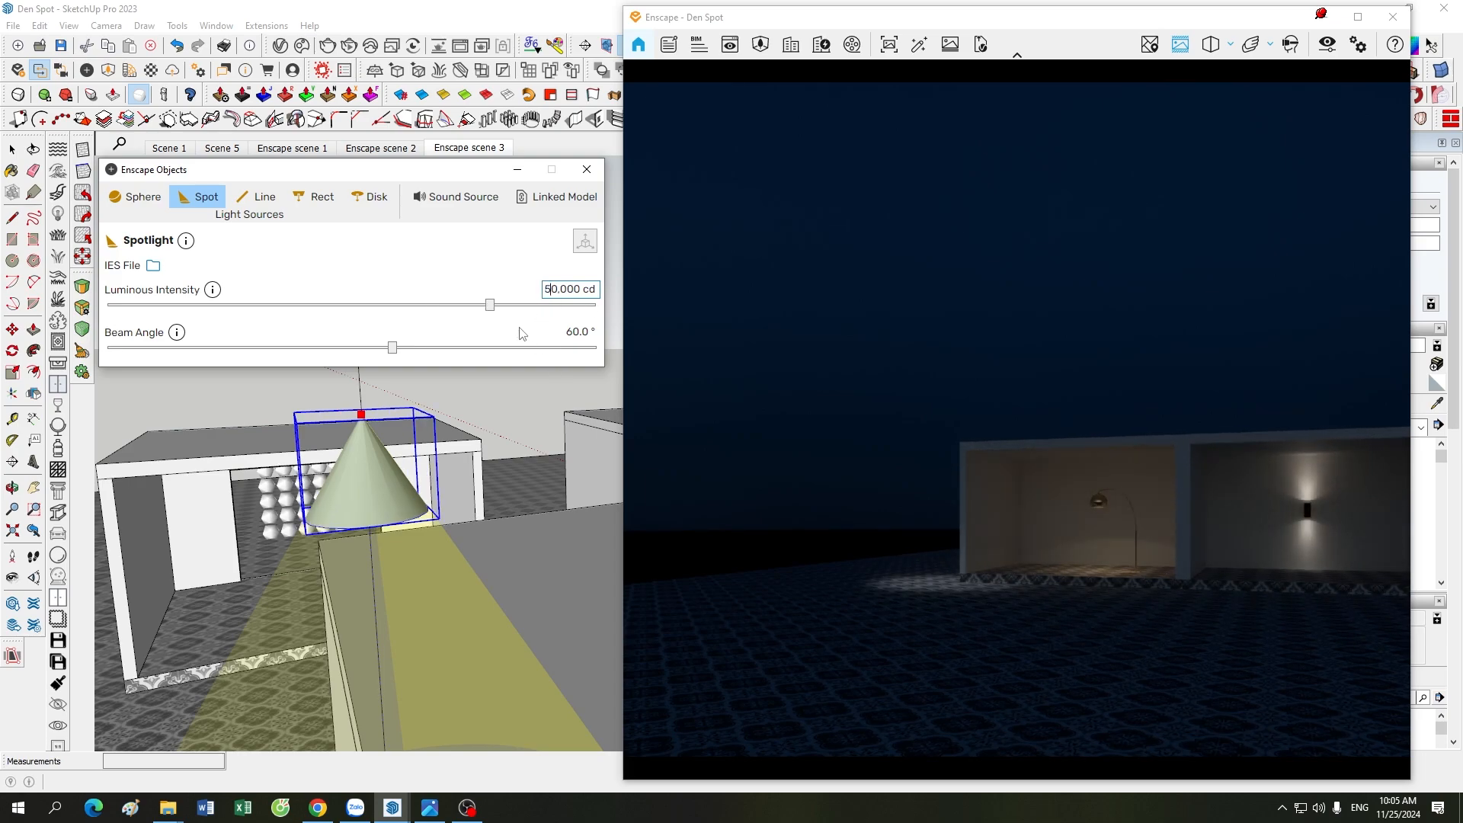
- Narrow the spotlight's beam angle to about 38.2°
left_click(573, 331)
scroll(246, 489, "down", 5)
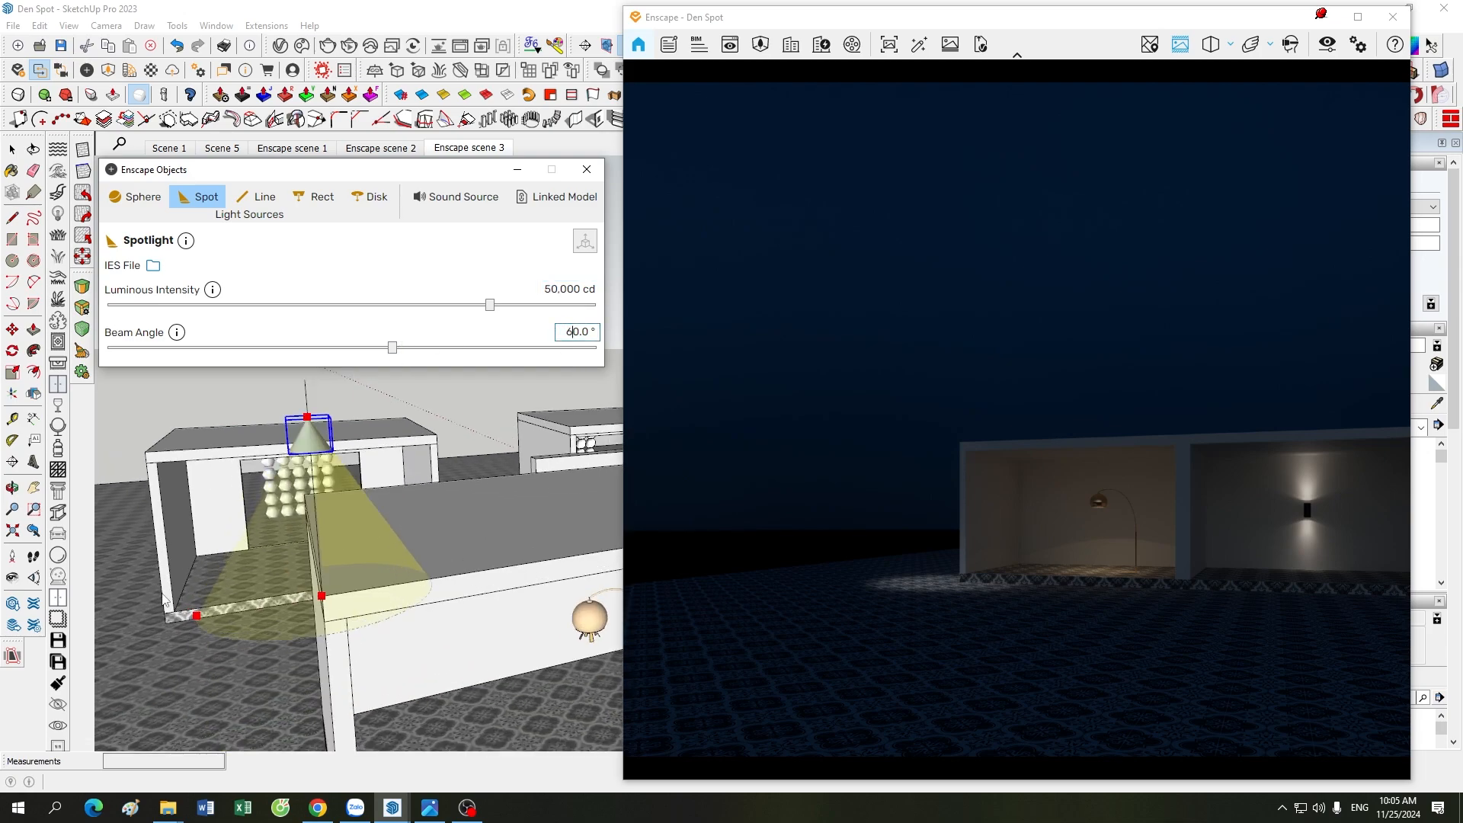
scroll(215, 577, "up", 2)
left_click(393, 349)
mouse_move(393, 352)
left_mouse_down()
mouse_move(600, 353)
mouse_move(246, 353)
left_mouse_up()
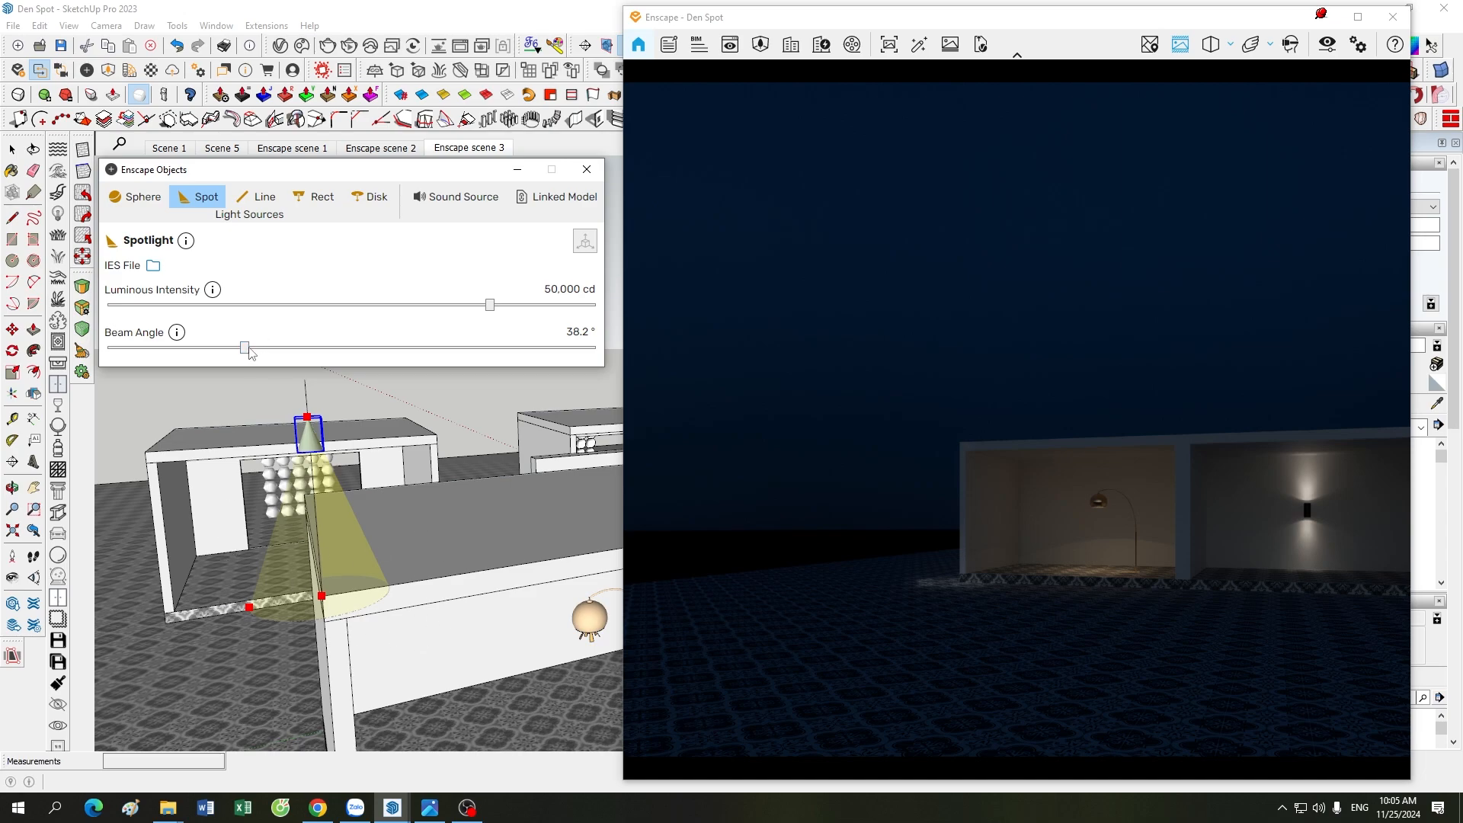
- Set the spotlight's beam angle to 60°, finish editing it, and recheck its properties before deselecting it
left_click_drag(244, 348, 191, 358)
left_click_drag(573, 333, 530, 333)
key("ctrl+a")
type("6000")
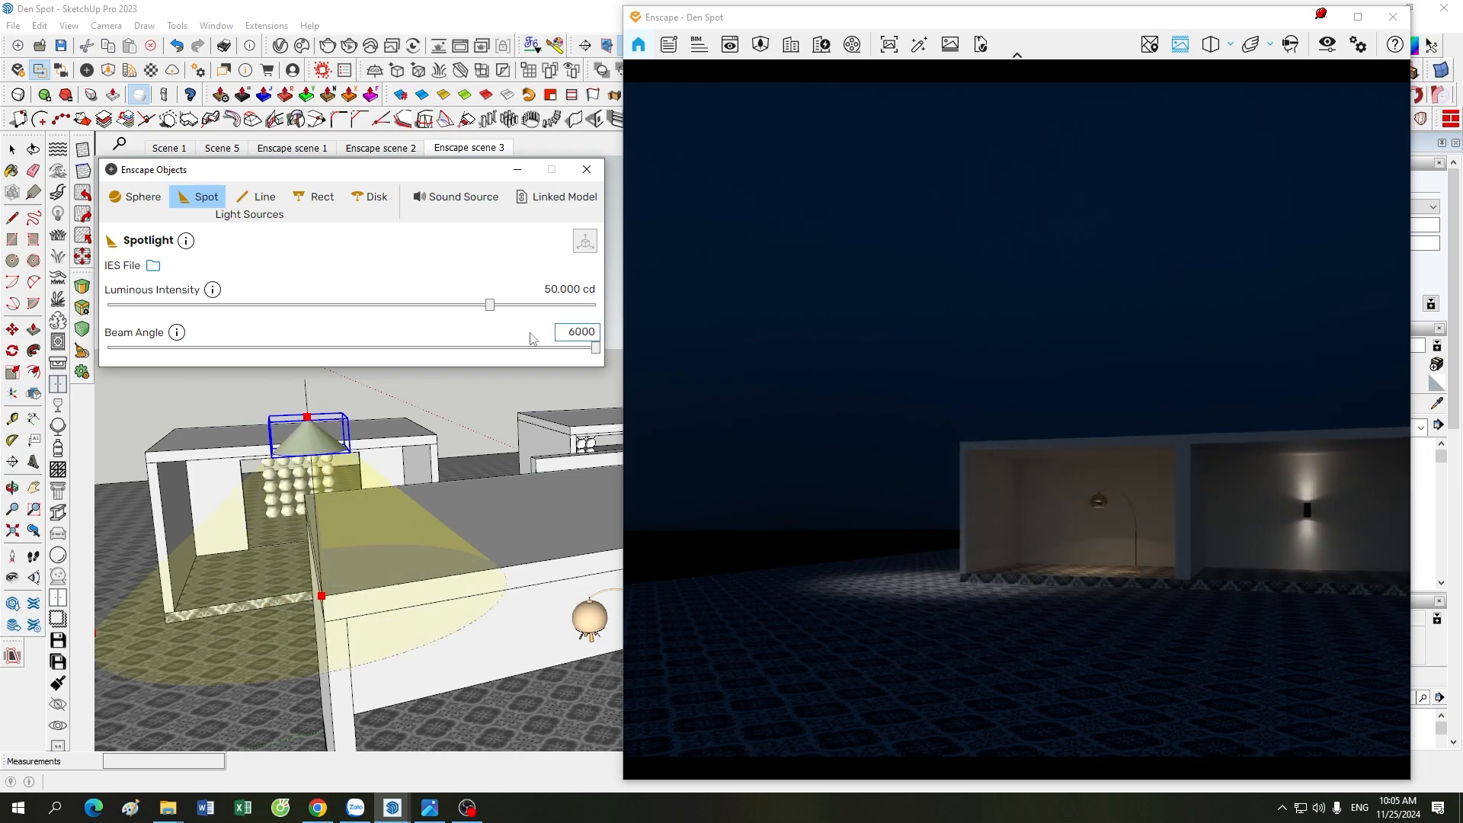
key("Return")
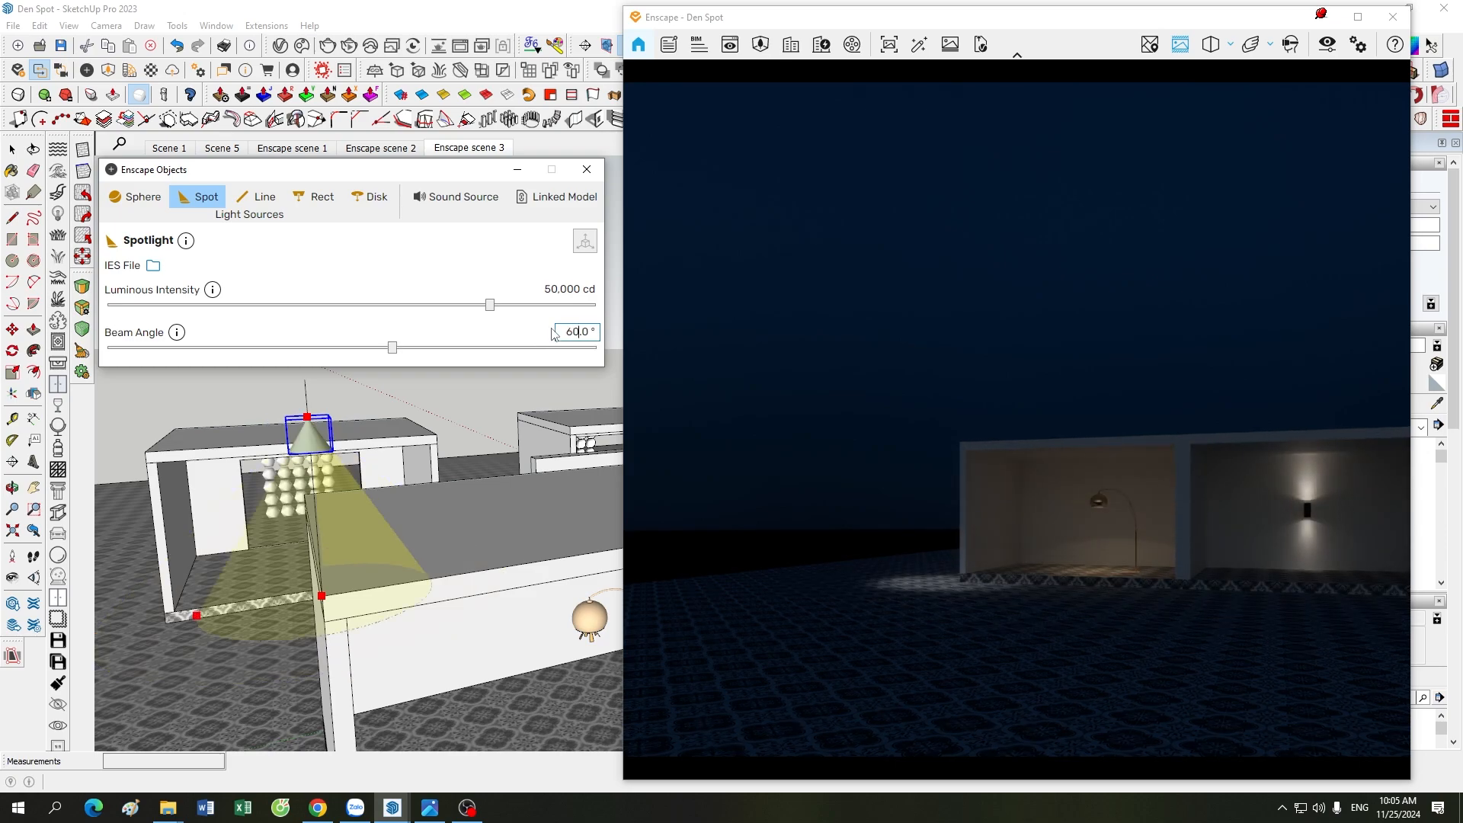
left_click(562, 289)
left_click(468, 409)
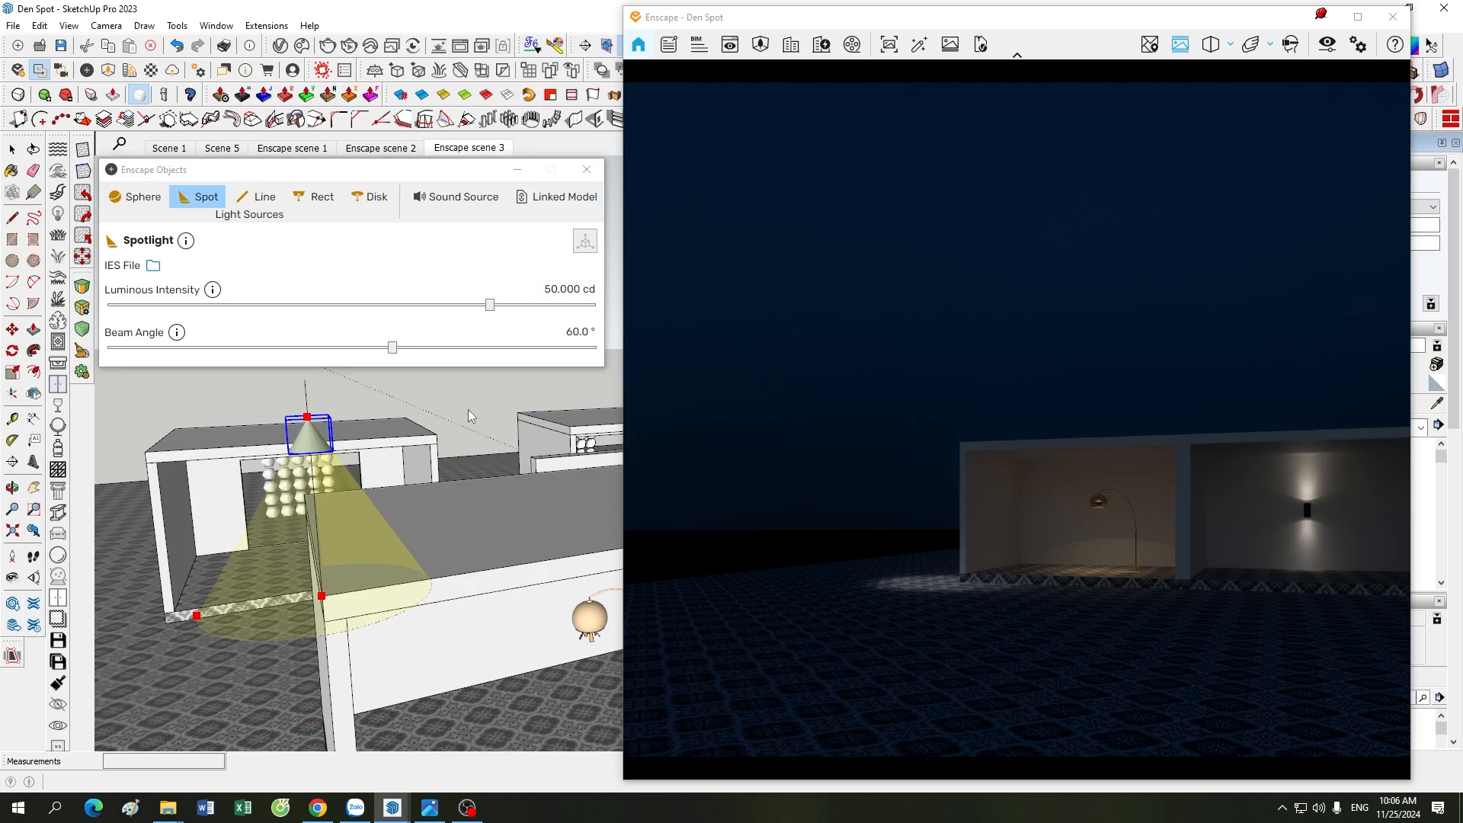
left_click(468, 409)
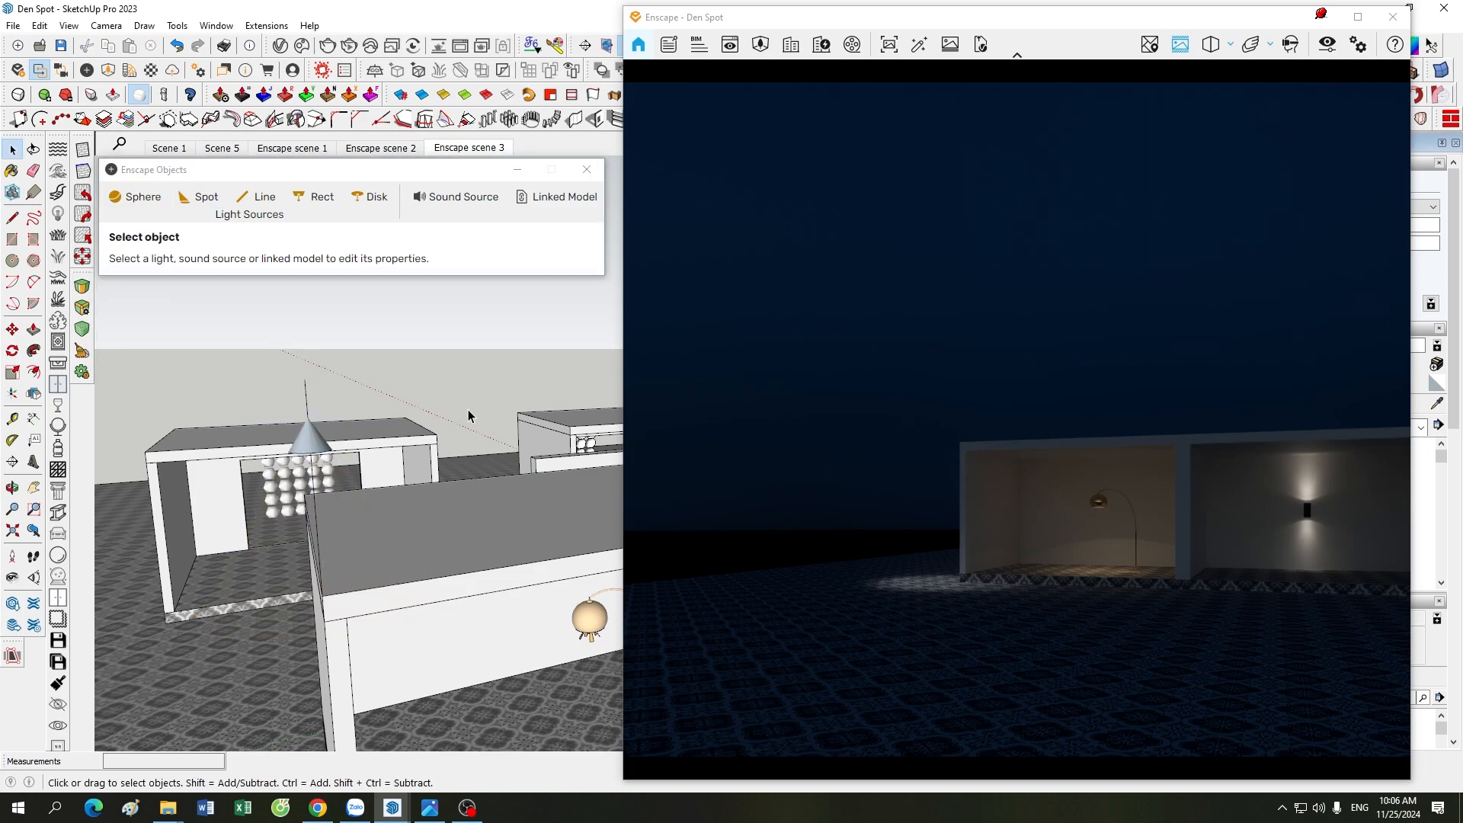
left_click(312, 451)
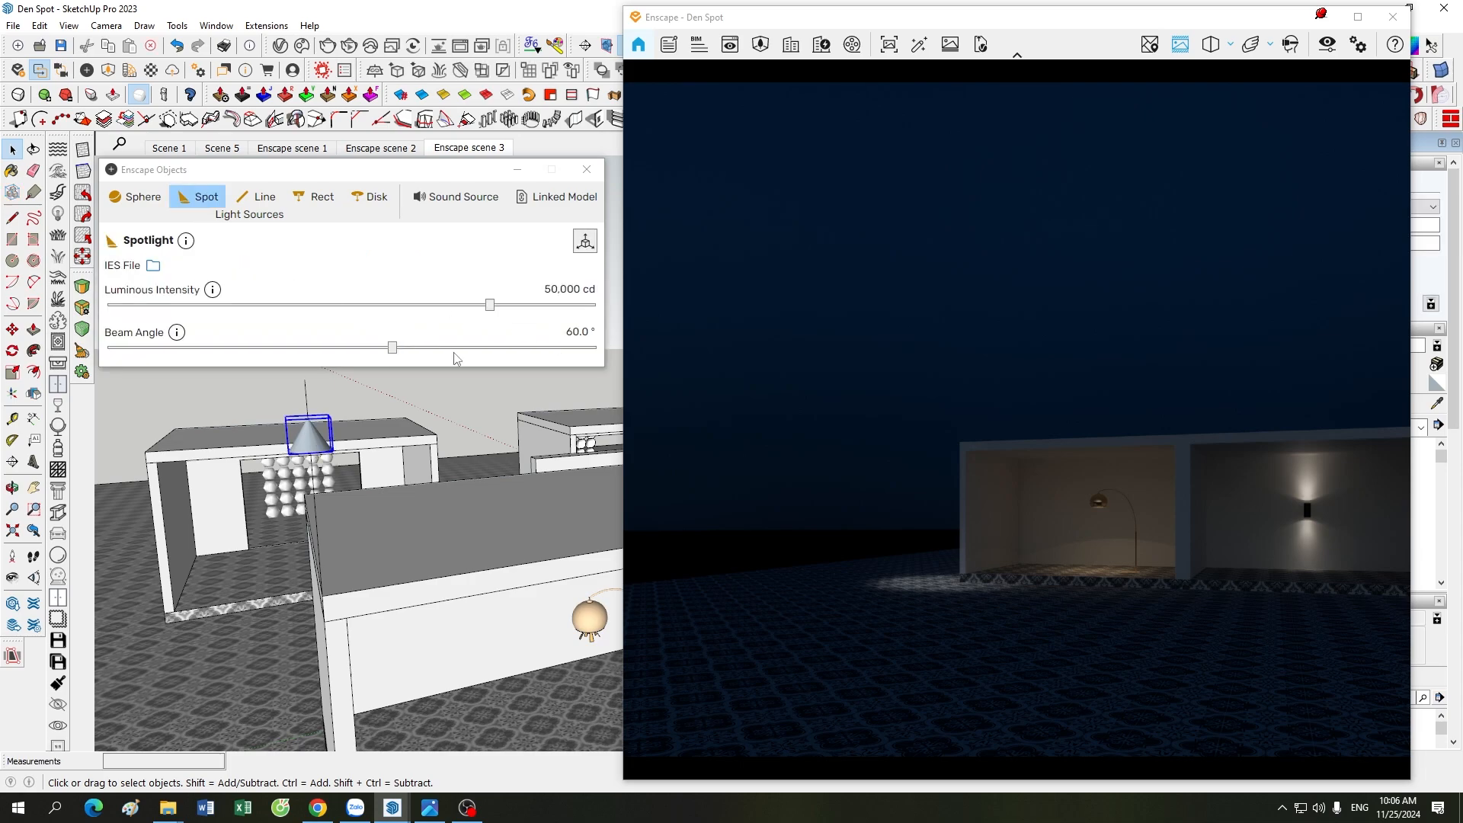
left_click(465, 406)
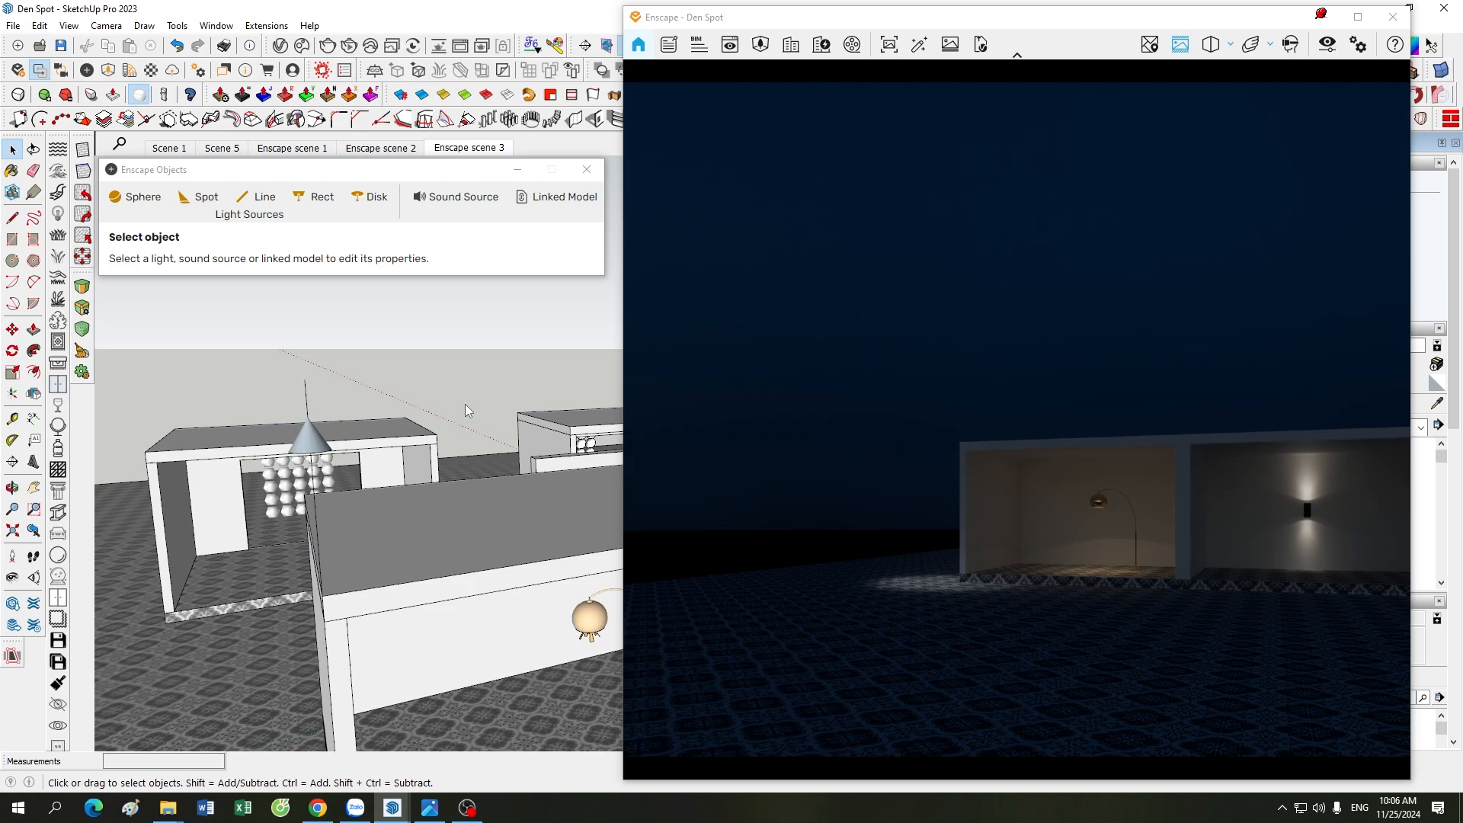
- Return to Enscape scene 3 and bring the room with the ceiling downlights into close view in the live render
left_click(462, 150)
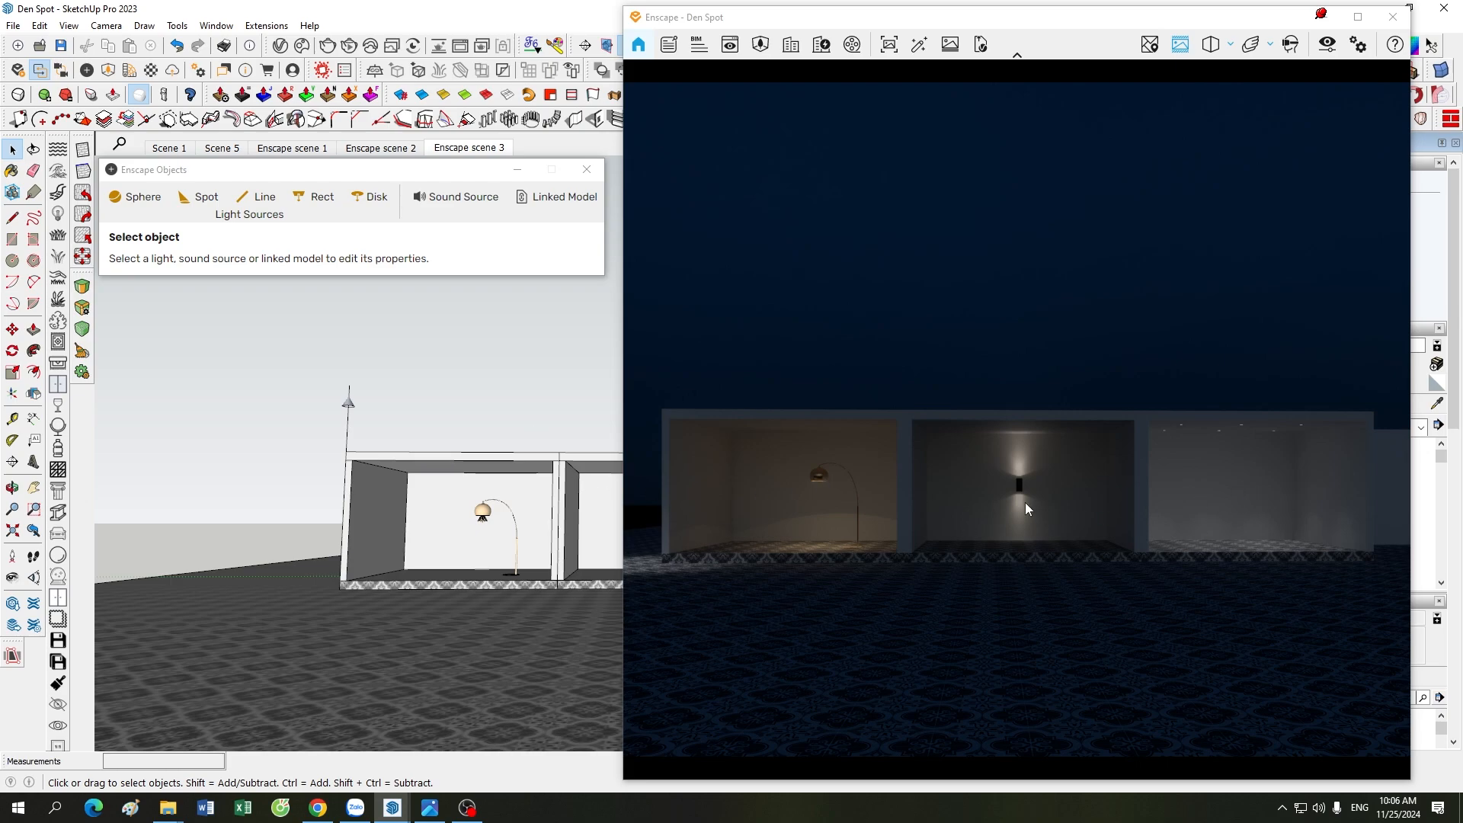
left_click_drag(1026, 501, 1178, 503)
scroll(1179, 503, "up", 5)
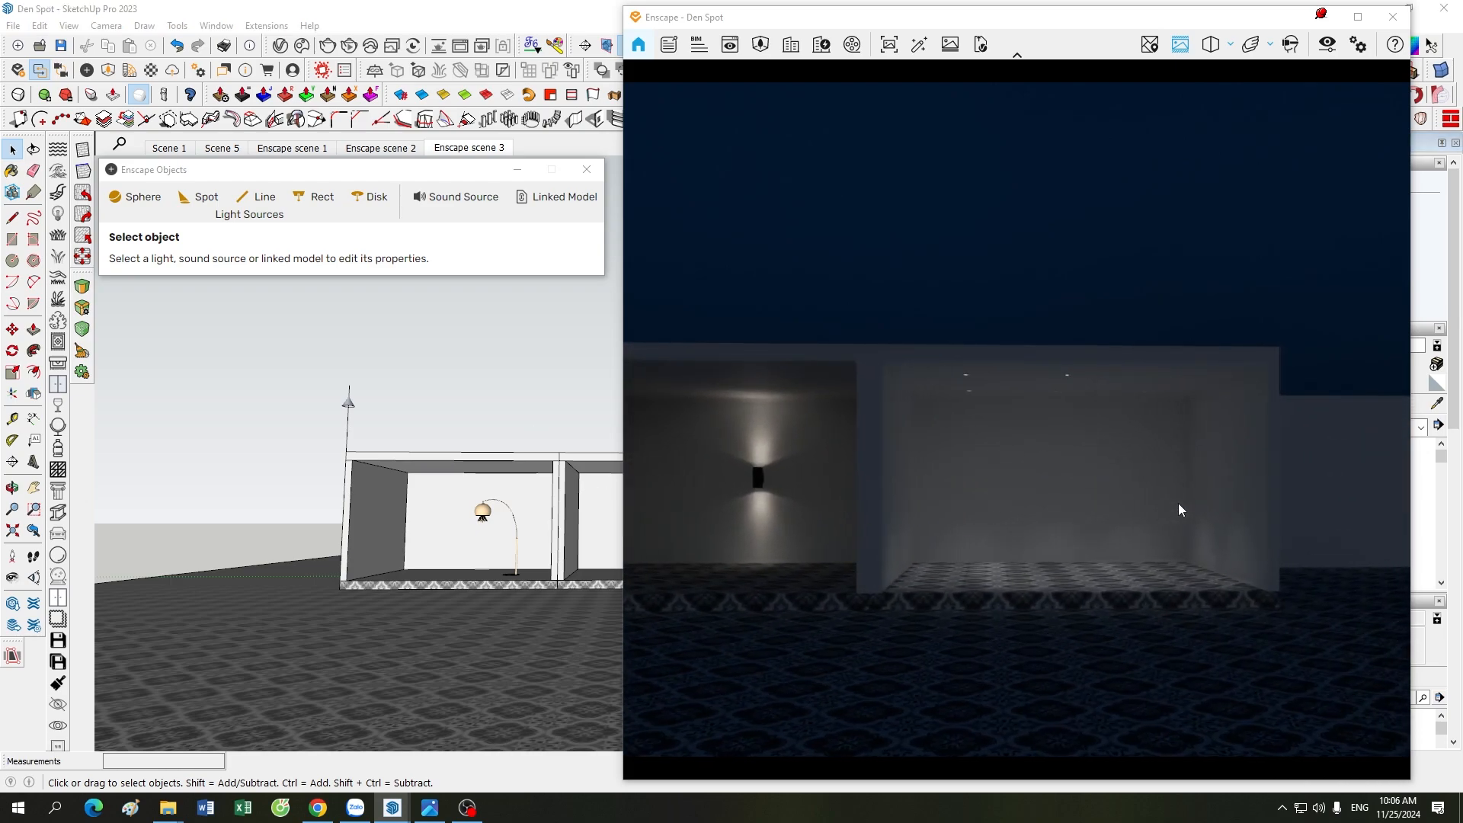
middle_click_drag(1178, 503, 1002, 537)
scroll(999, 543, "up", 4)
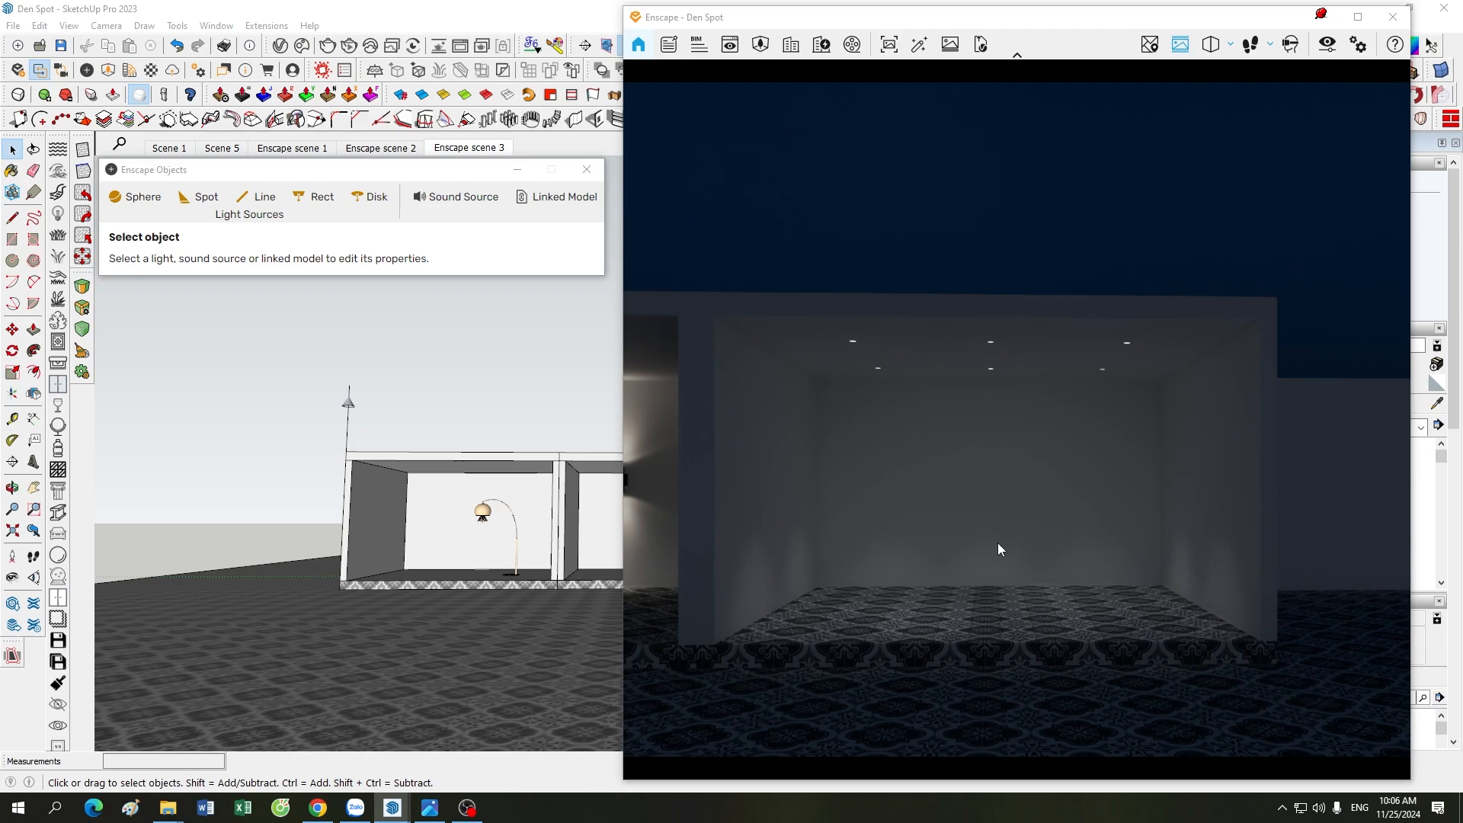
scroll(241, 491, "down", 4)
scroll(240, 494, "up", 3)
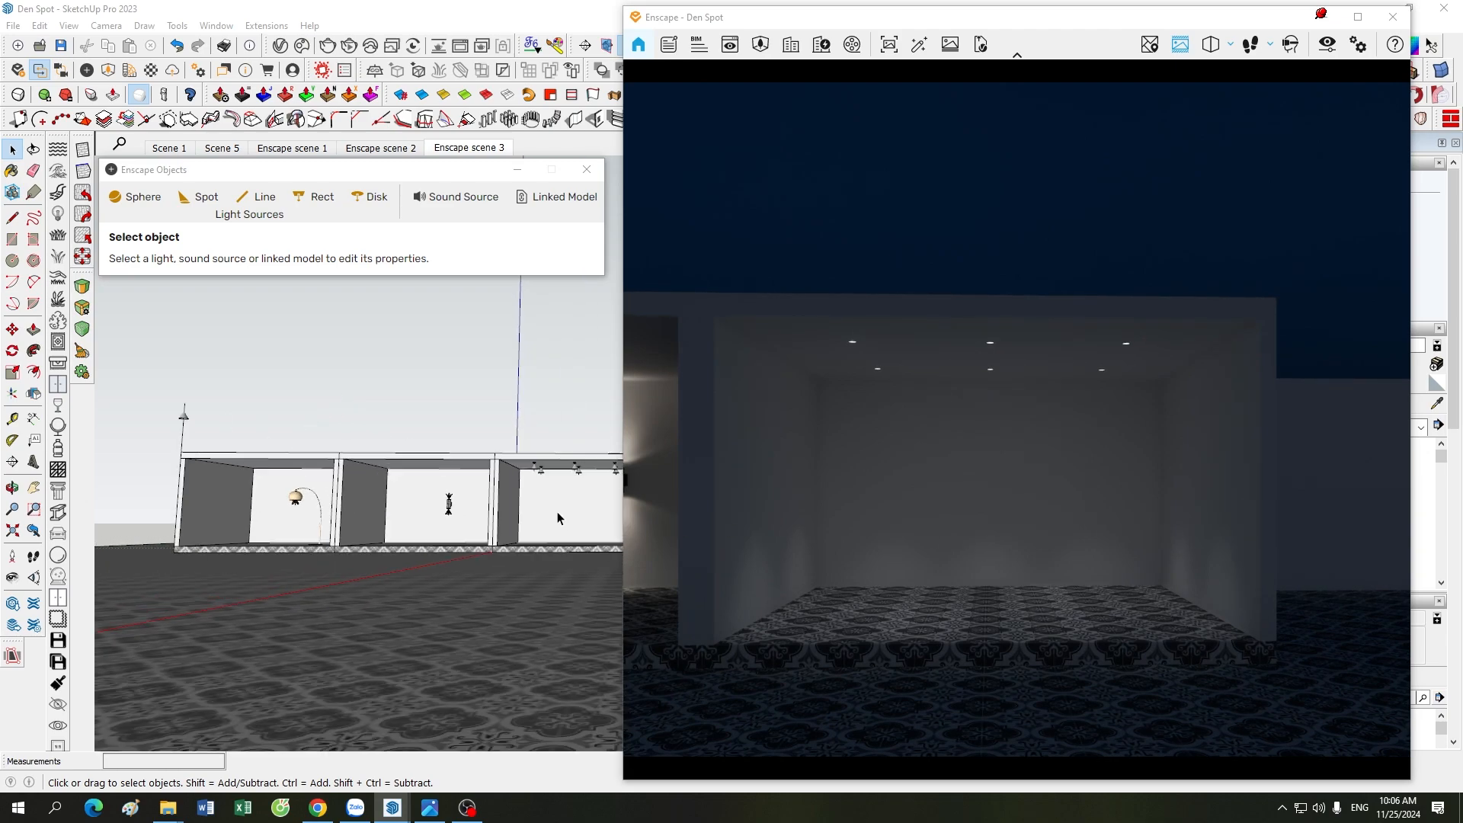
- Set the luminous intensity of the spotlight inside the third room's ceiling downlight component to 50,000 cd
scroll(533, 484, "up", 4)
scroll(457, 496, "up", 2)
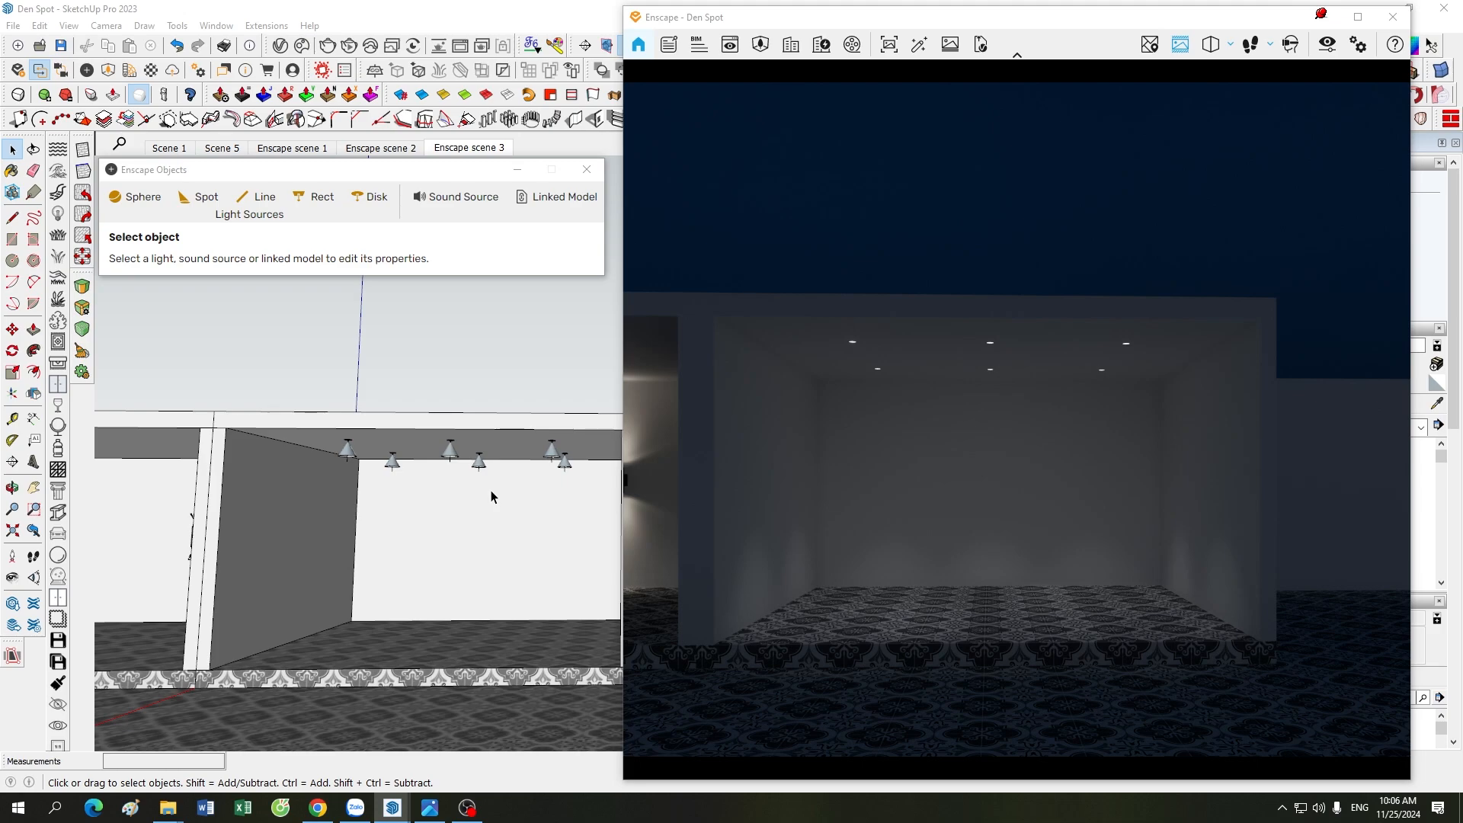
scroll(491, 480, "up", 1)
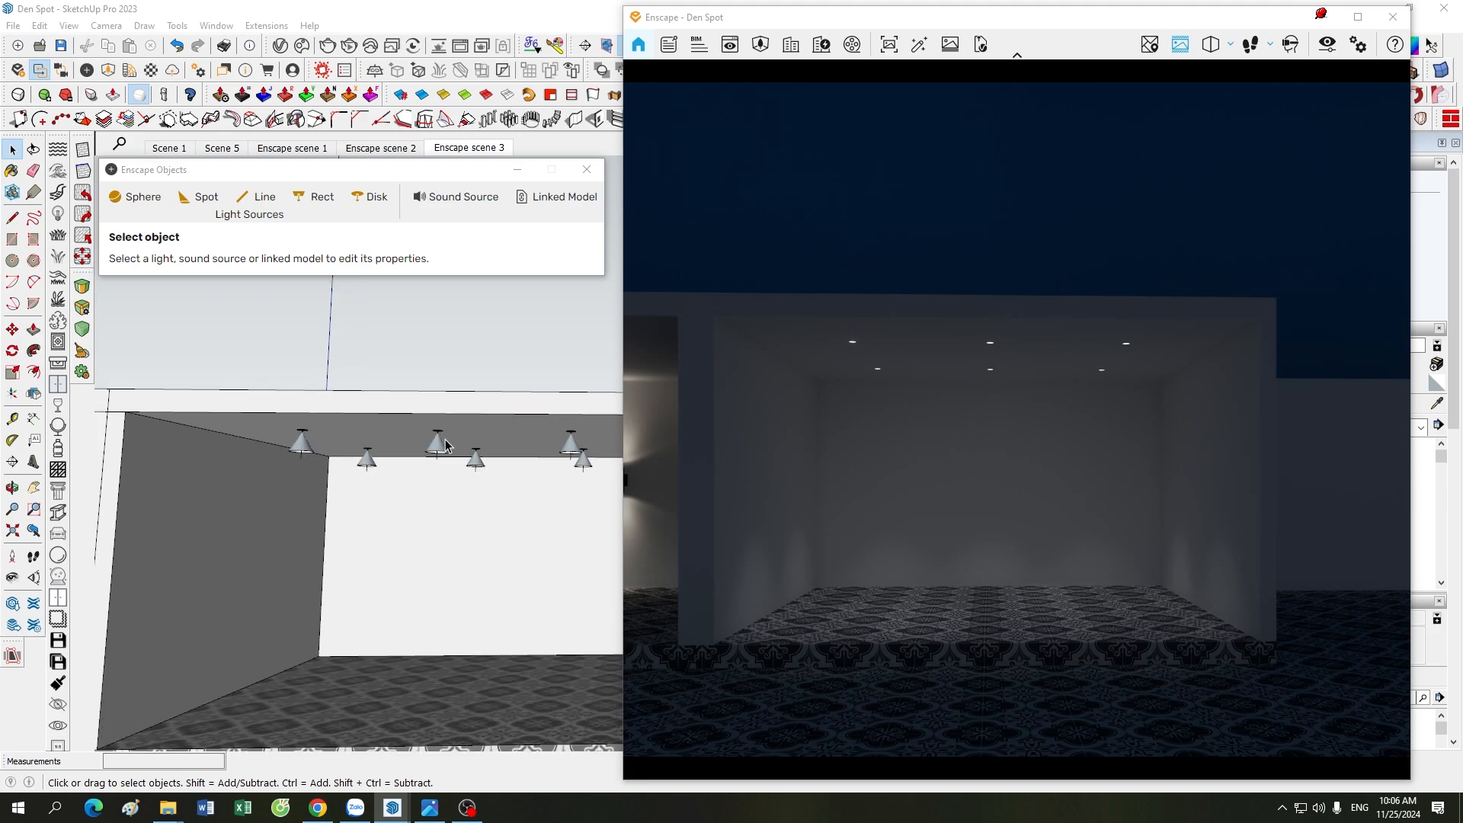
scroll(445, 439, "up", 3)
middle_click_drag(435, 391, 446, 411)
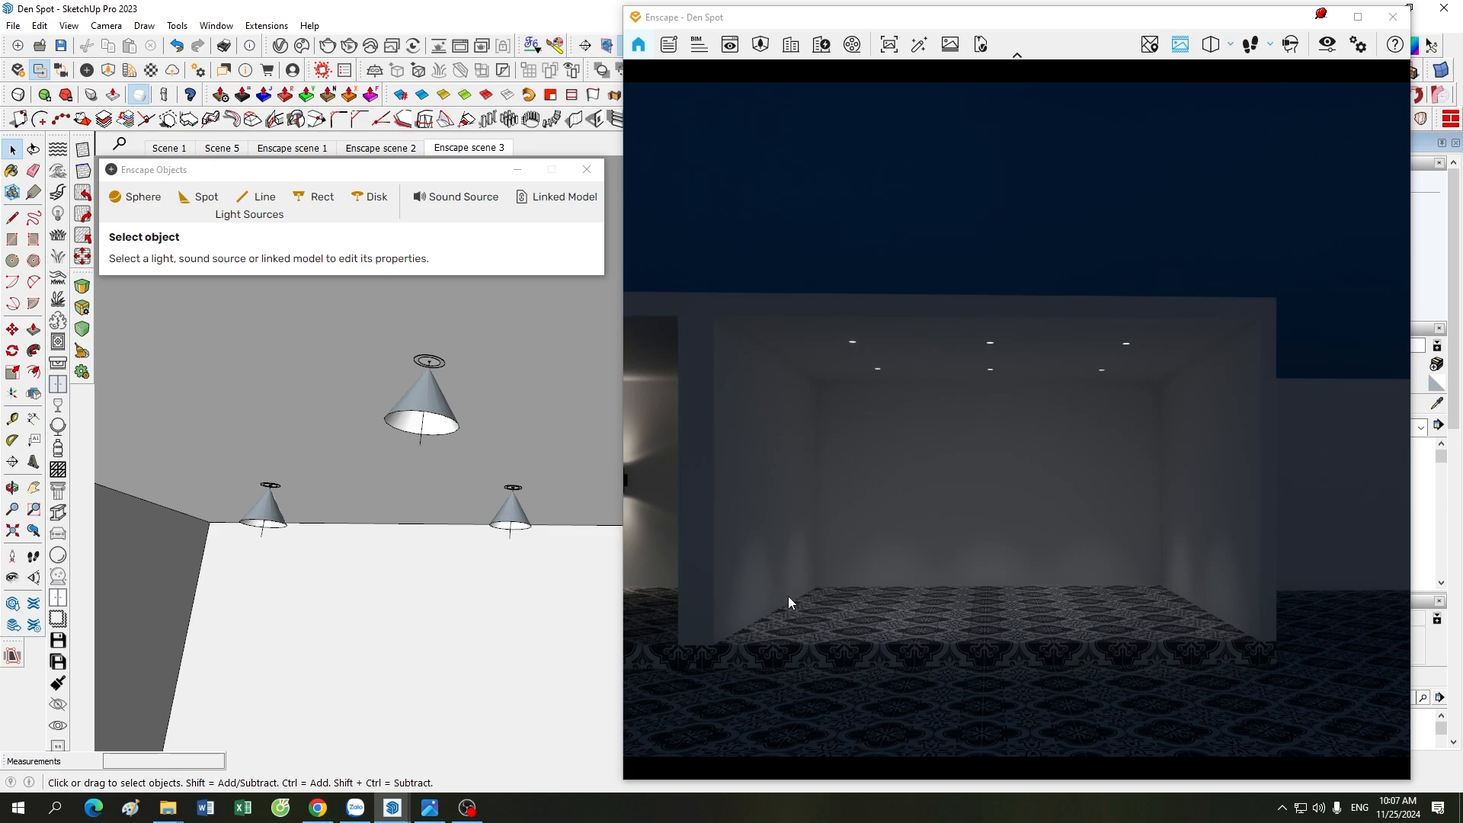
double_click(428, 405)
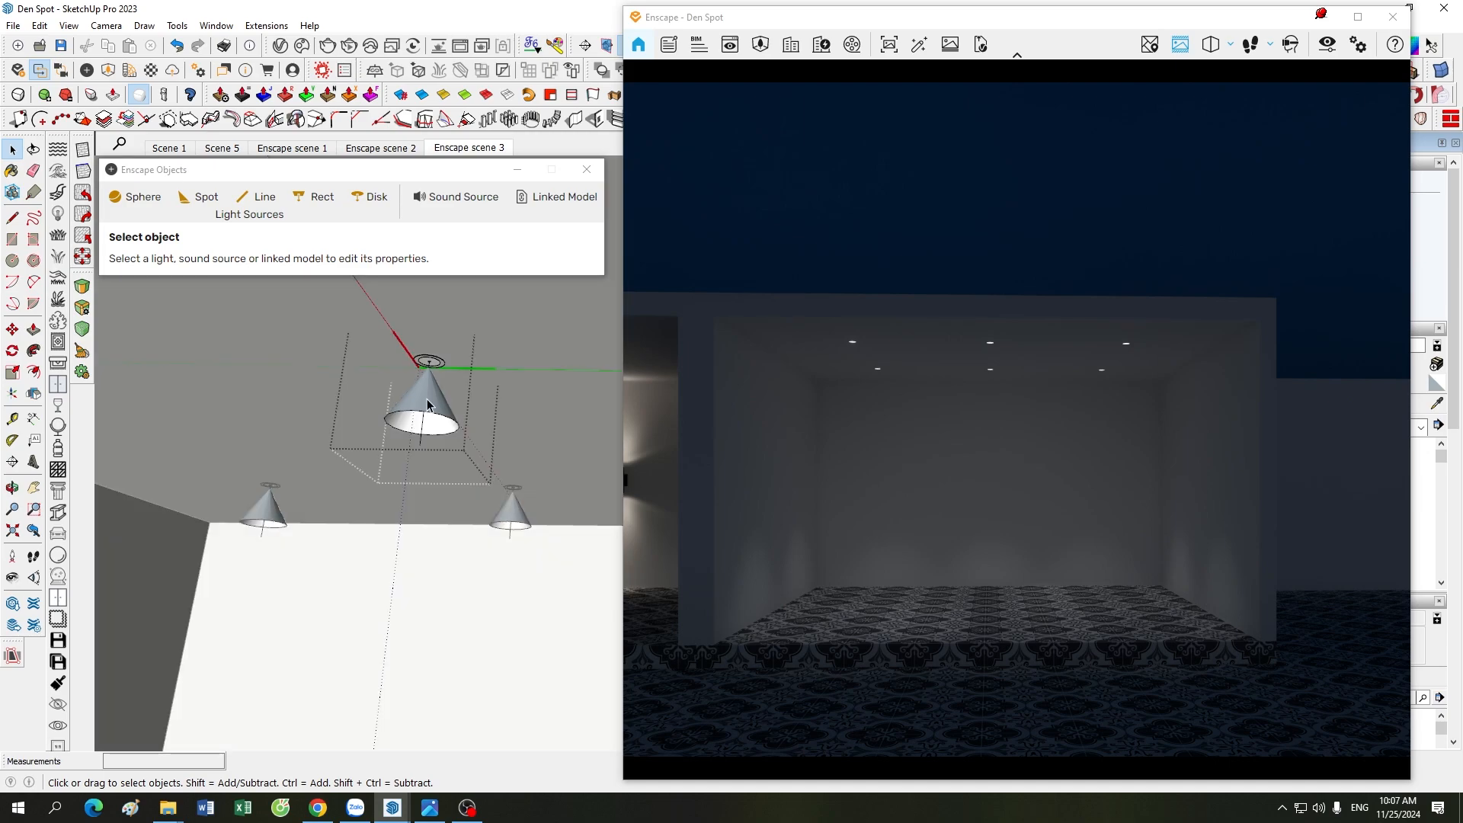
double_click(427, 405)
left_click(422, 400)
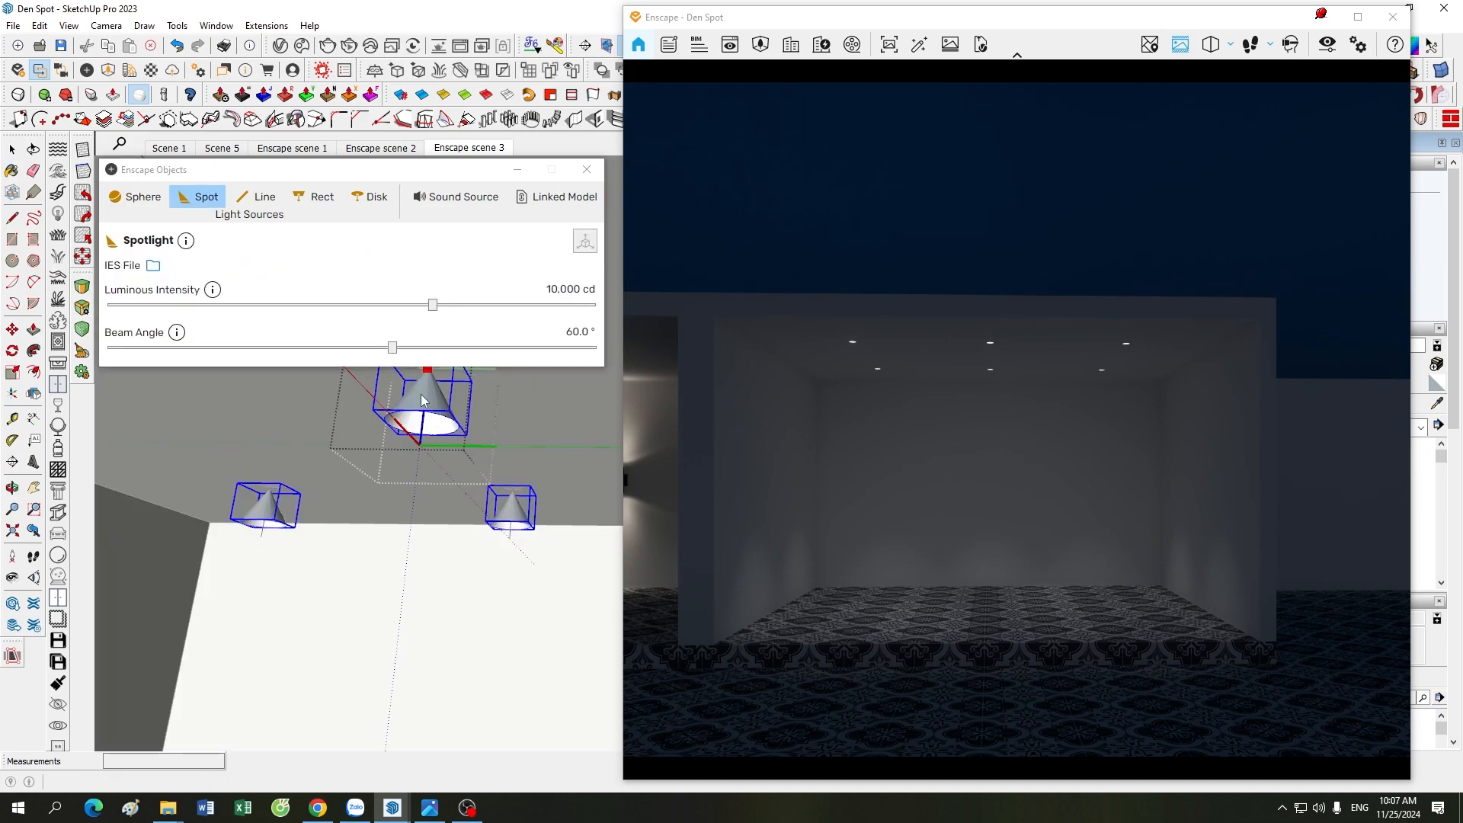
left_click(571, 289)
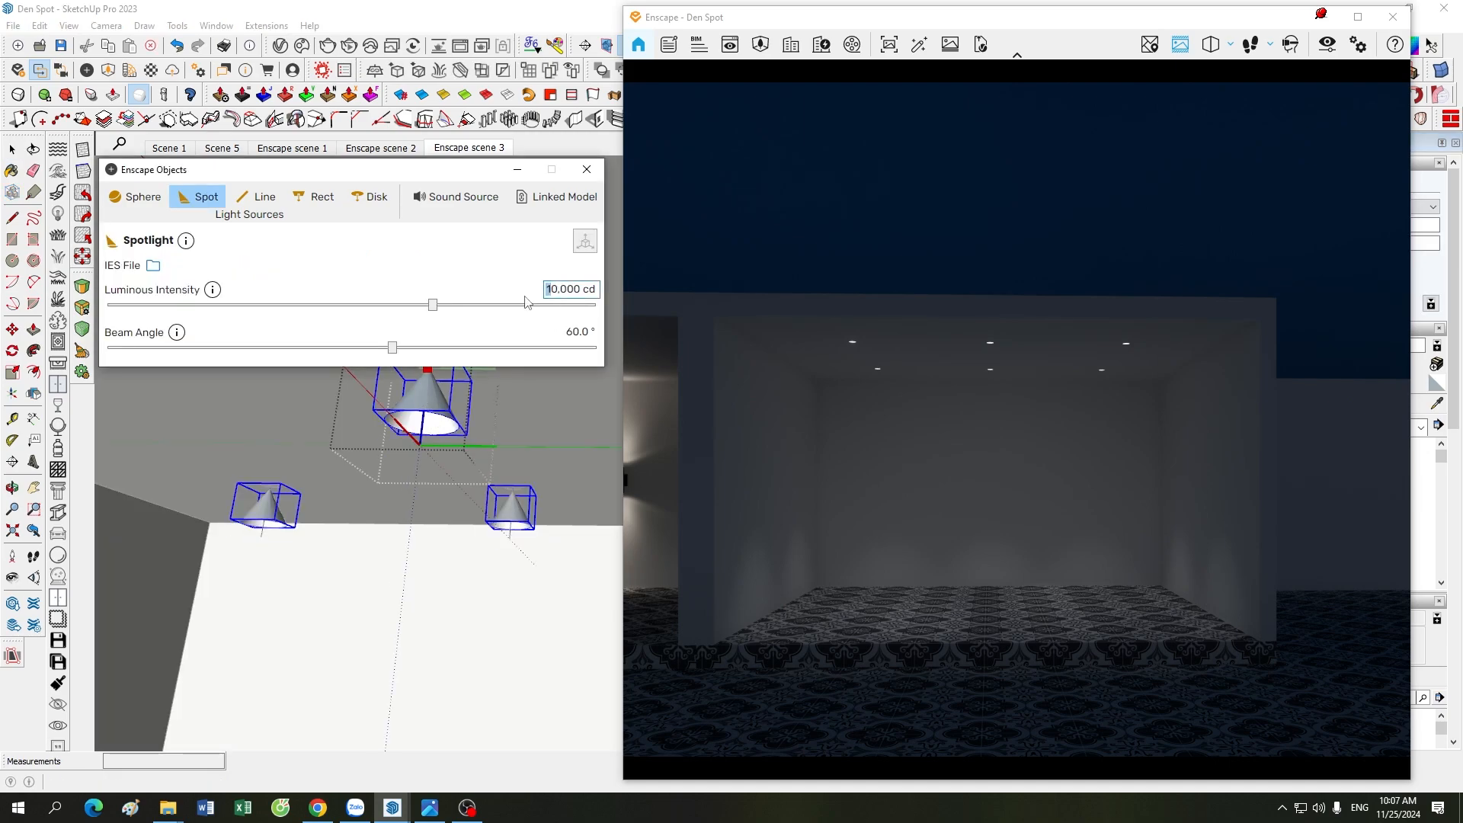
type("50000")
key("Return")
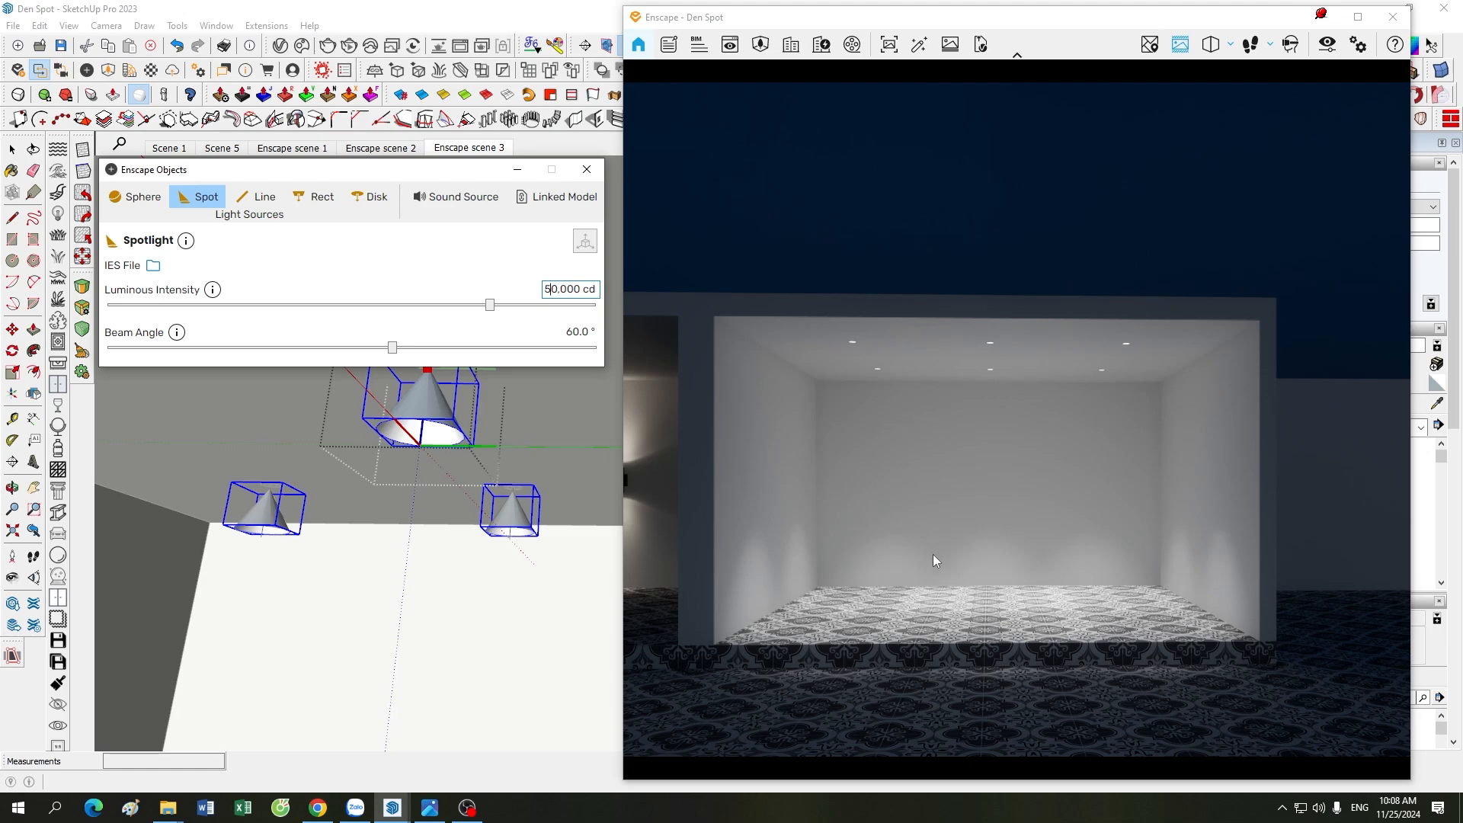
- Examine the downlit room and its neighbours from different angles in the live render, and exit the downlight component
left_click_drag(1083, 542, 892, 489)
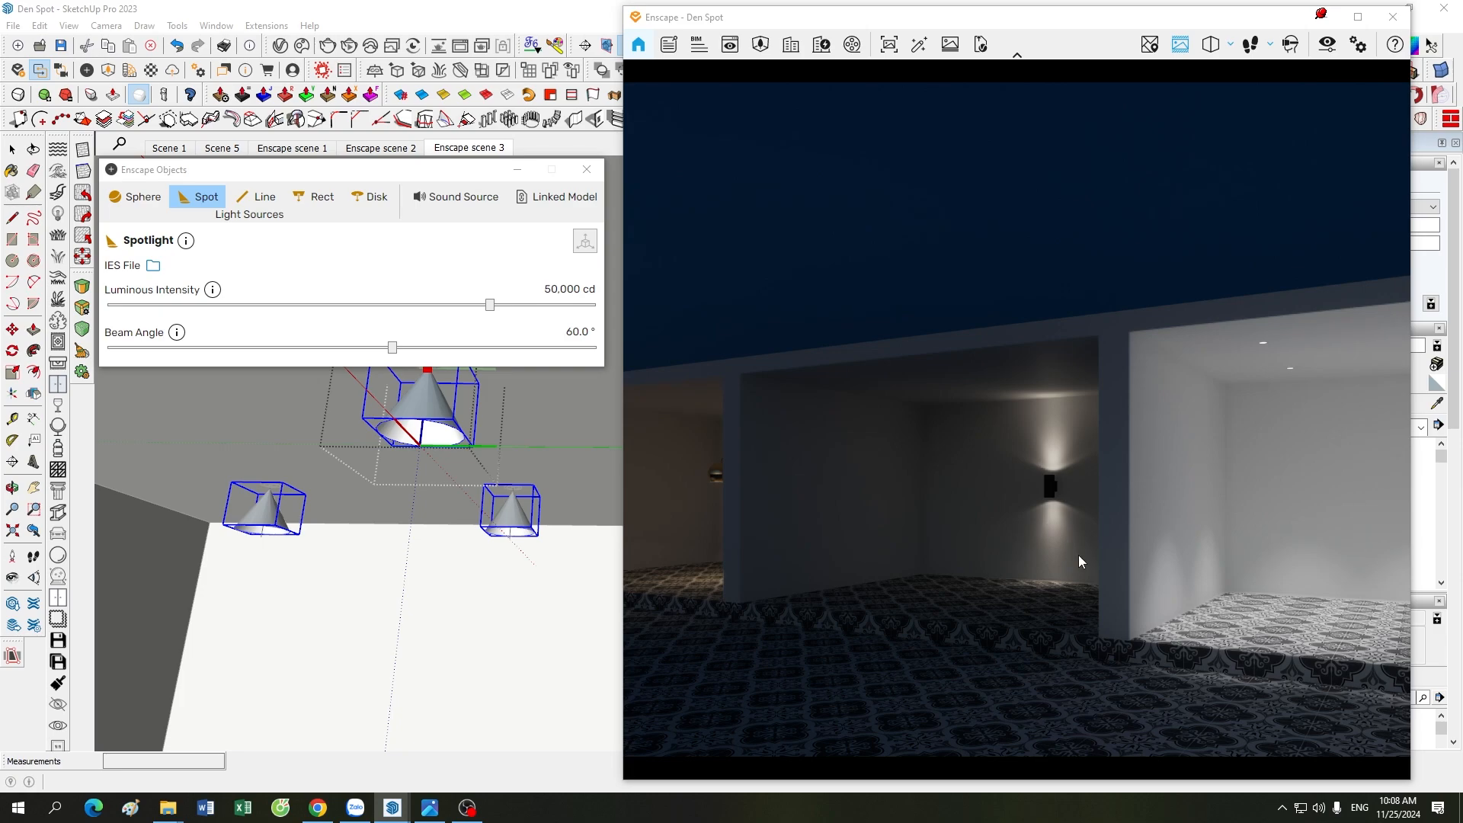
left_click_drag(1077, 554, 1304, 552)
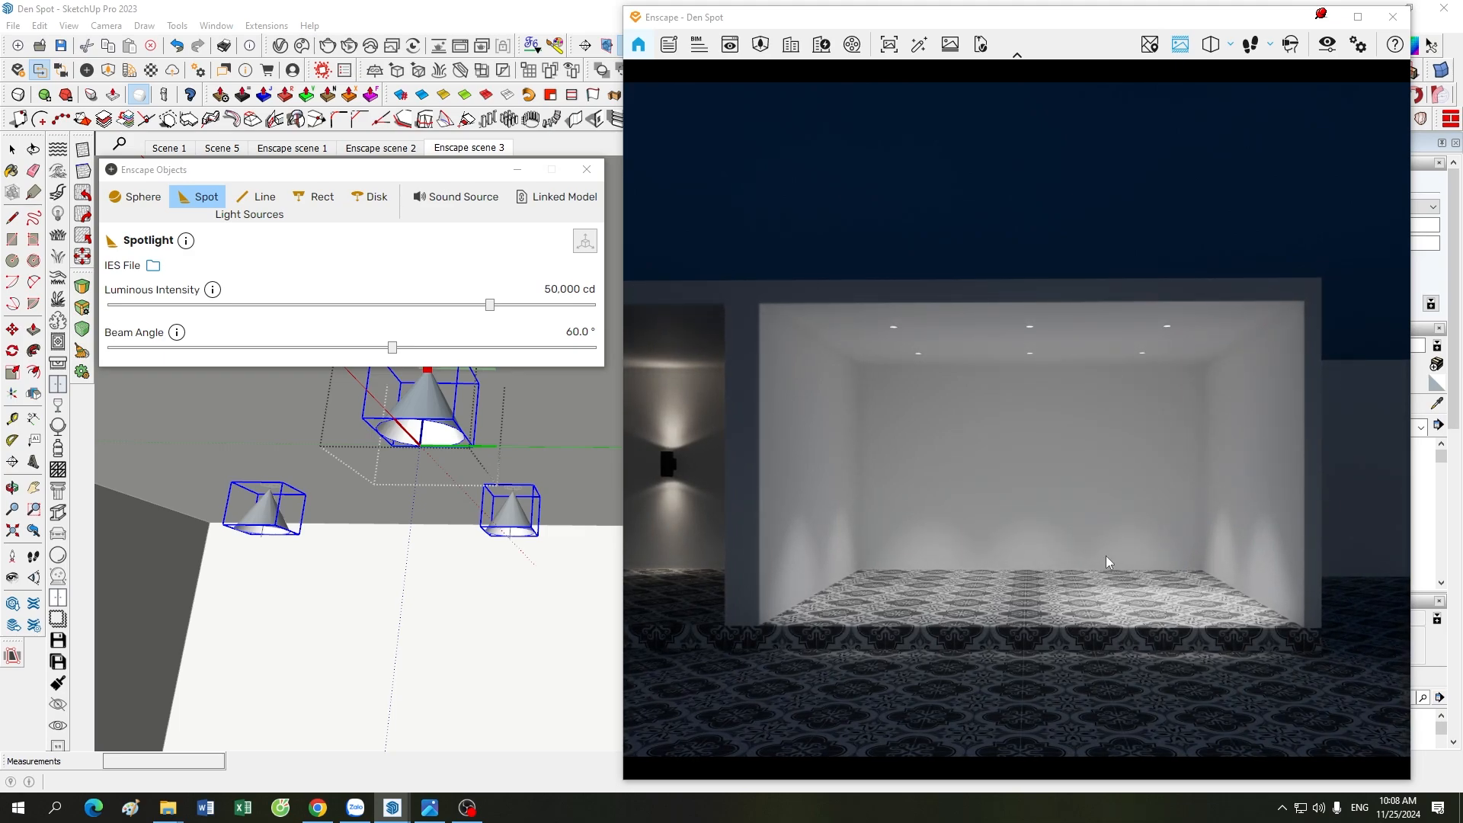
key("space")
key("d")
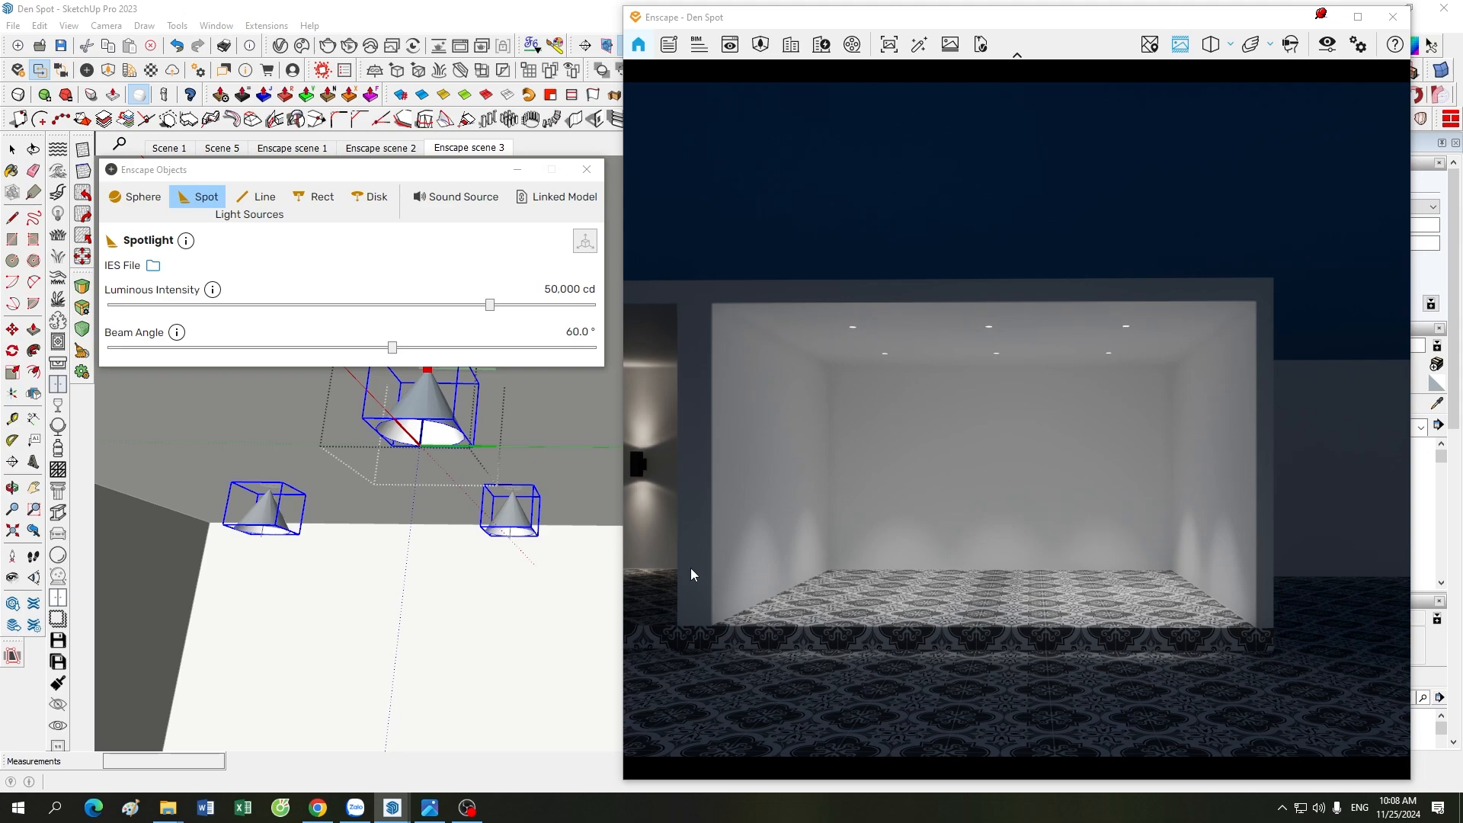
left_click(532, 566)
left_click(533, 567)
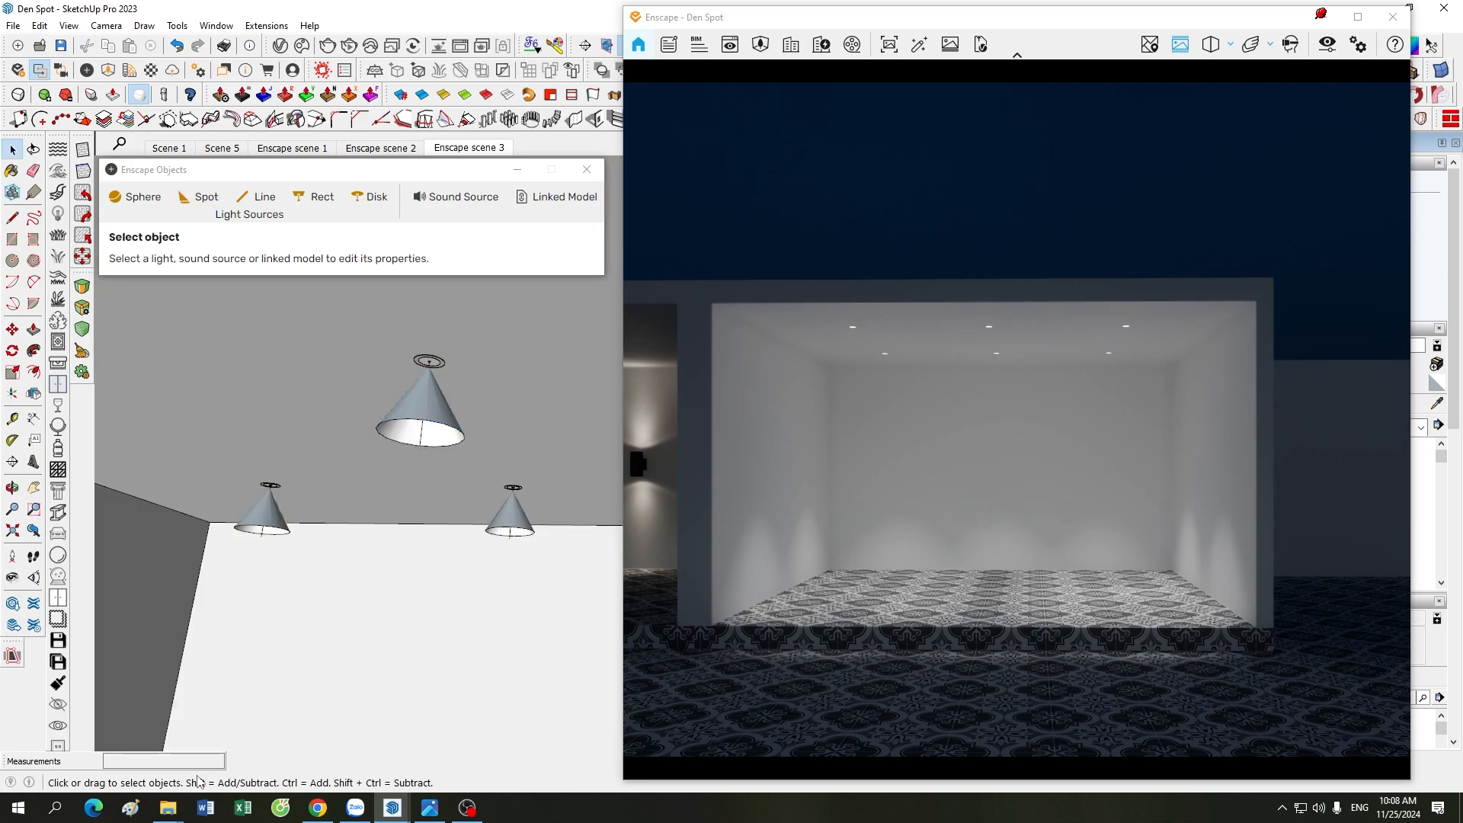
- Switch to File Explorer's 02. SPOT folder, locate T_1.jpg, and unpin the Enscape window so it no longer covers the files
mouse_move(173, 814)
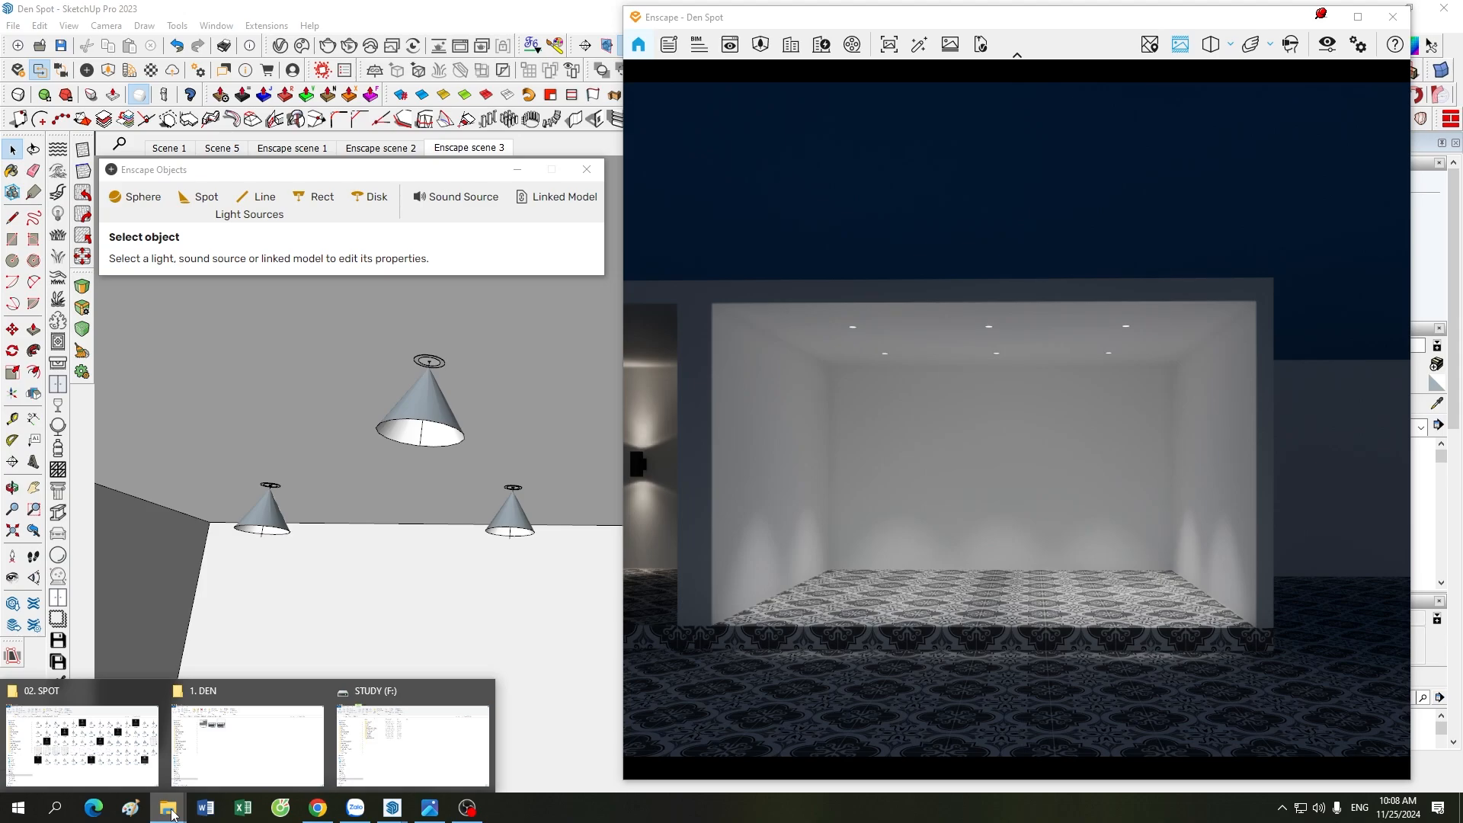
left_click(92, 739)
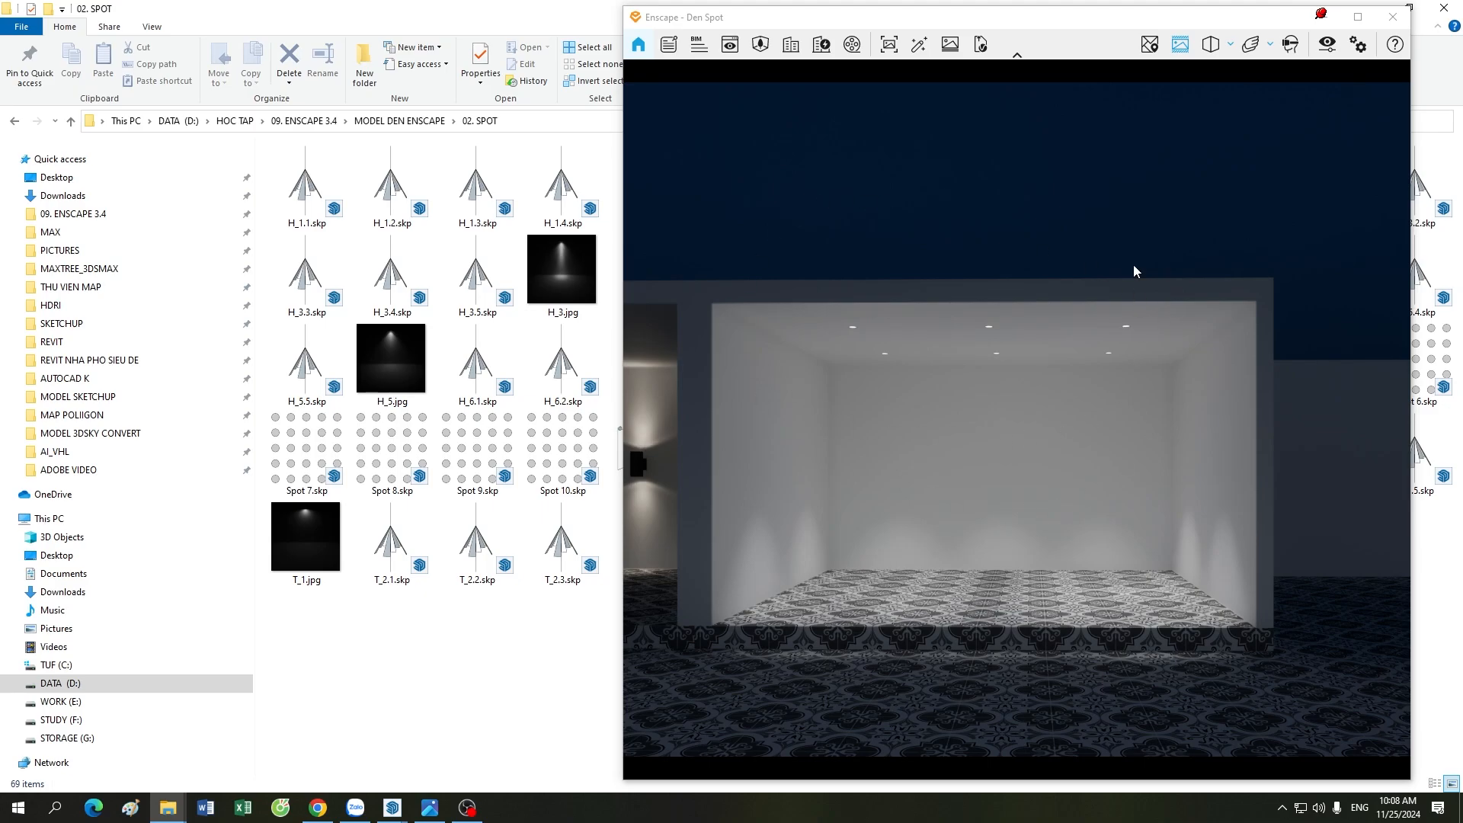
left_click(1324, 16)
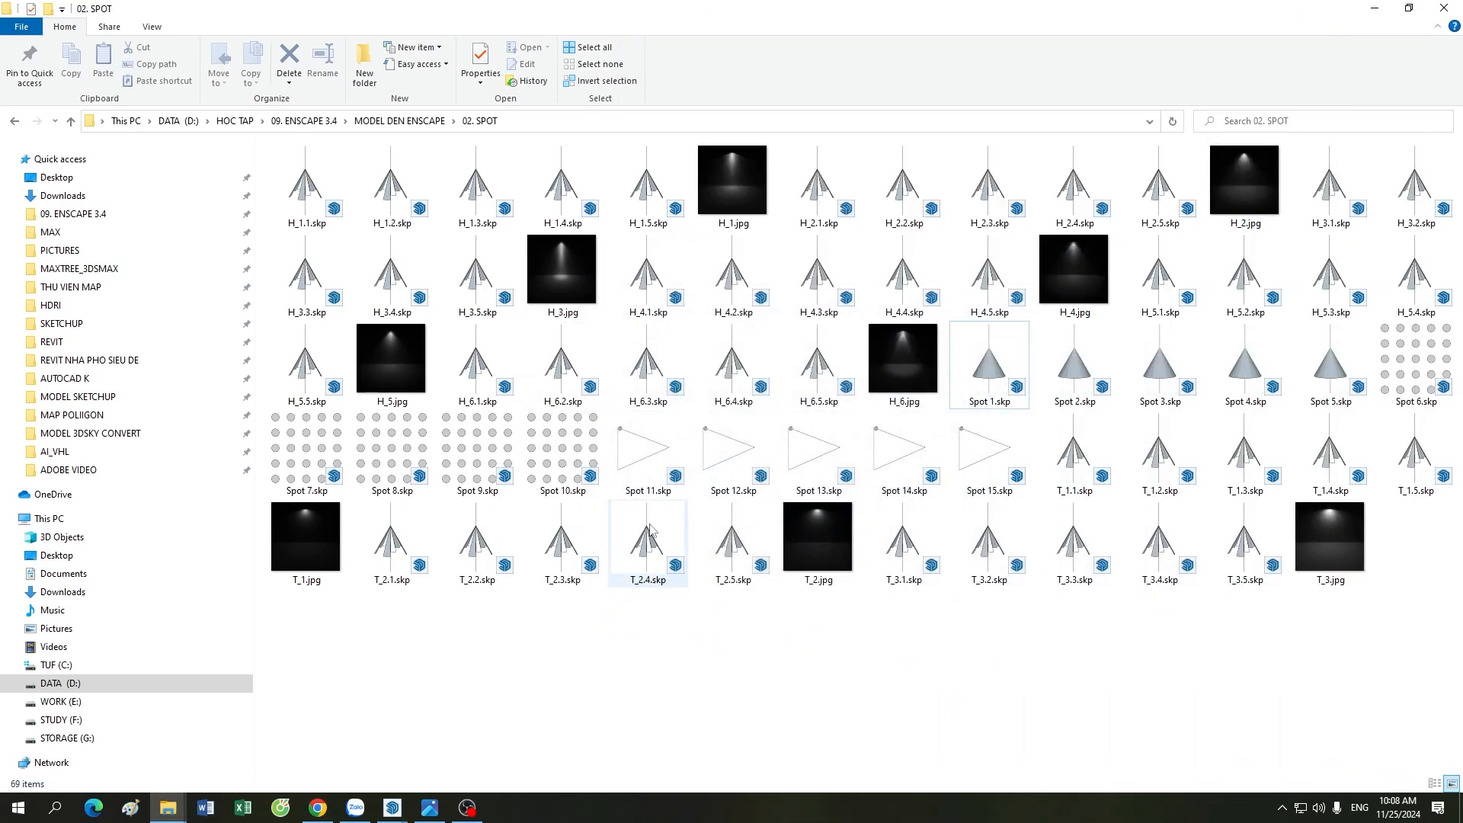
left_click(309, 527)
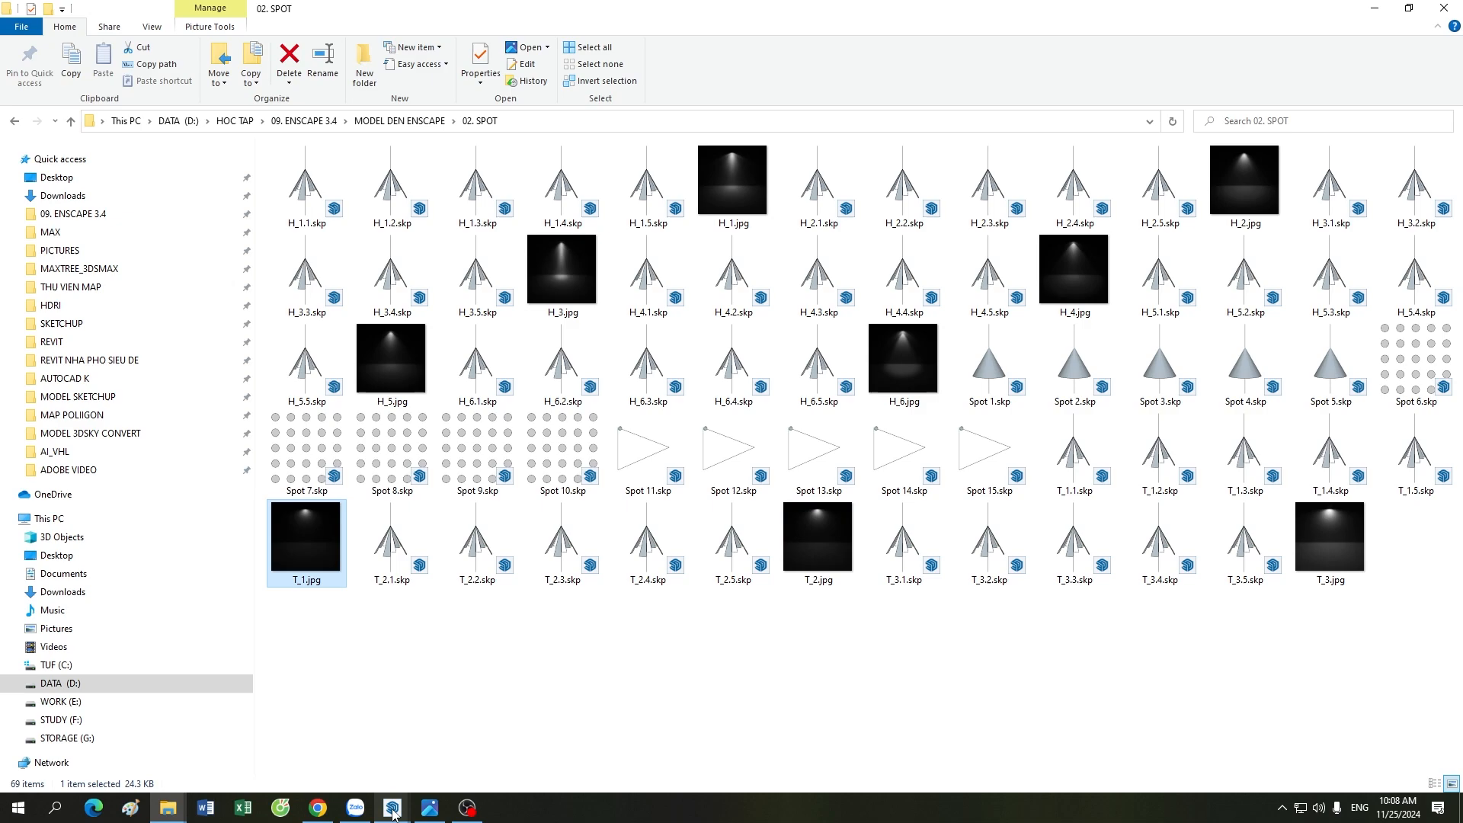
mouse_move(393, 808)
left_click(422, 749)
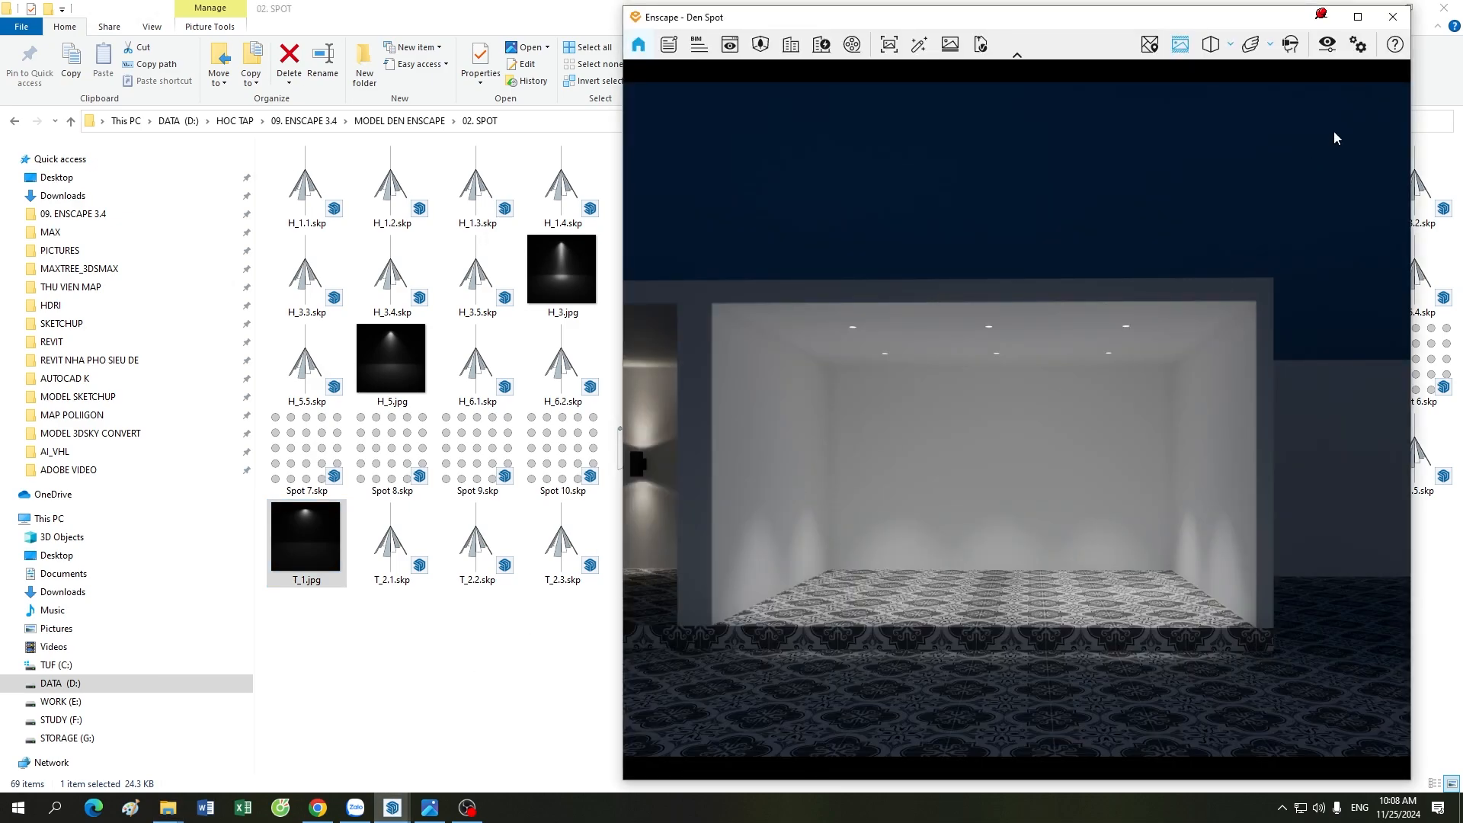
left_click(1327, 20)
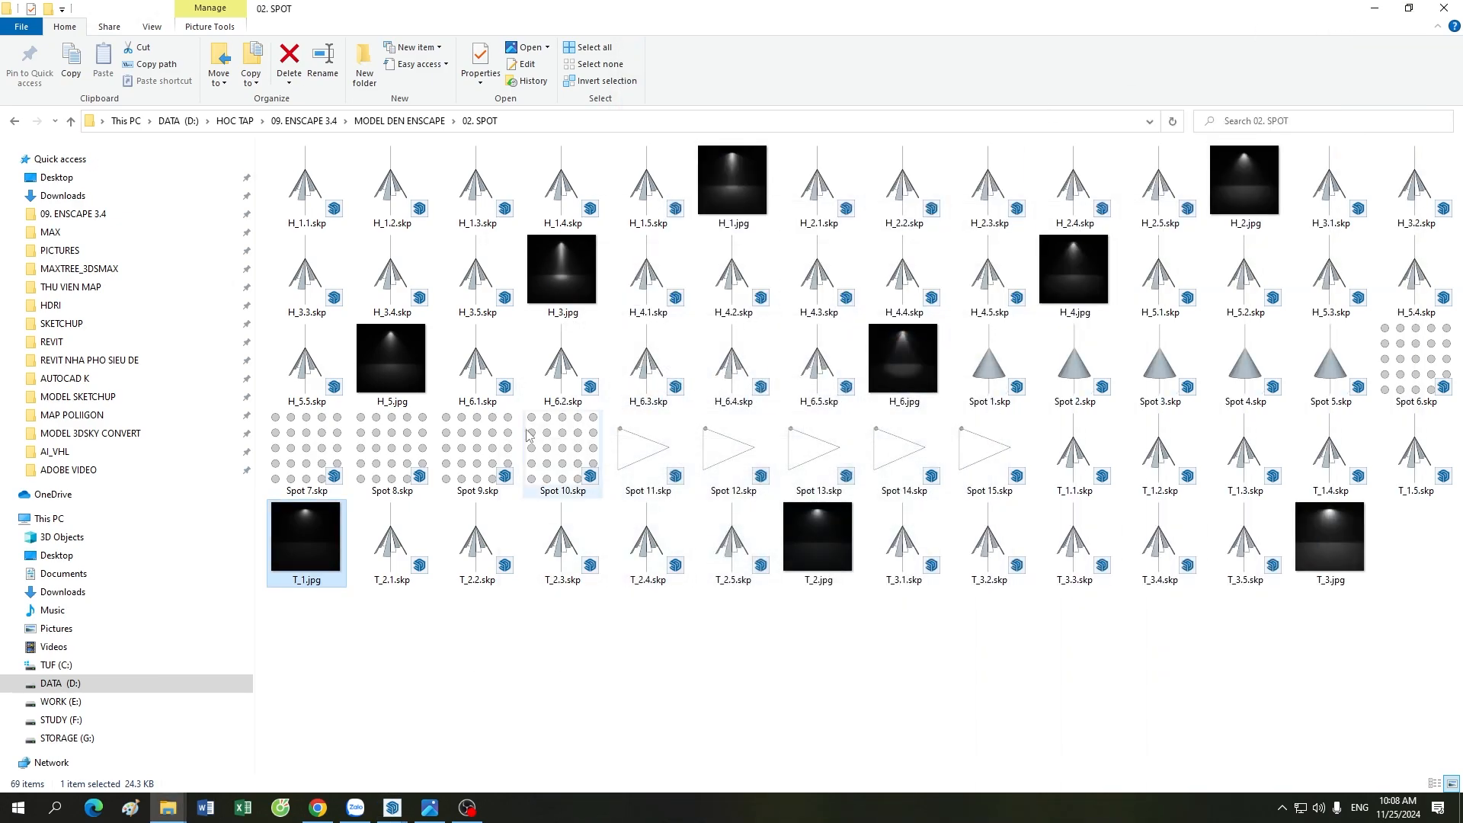
- View the light preview image T_1.jpg from the 02. SPOT folder, followed by T_2.jpg
double_click(305, 537)
left_click(816, 13)
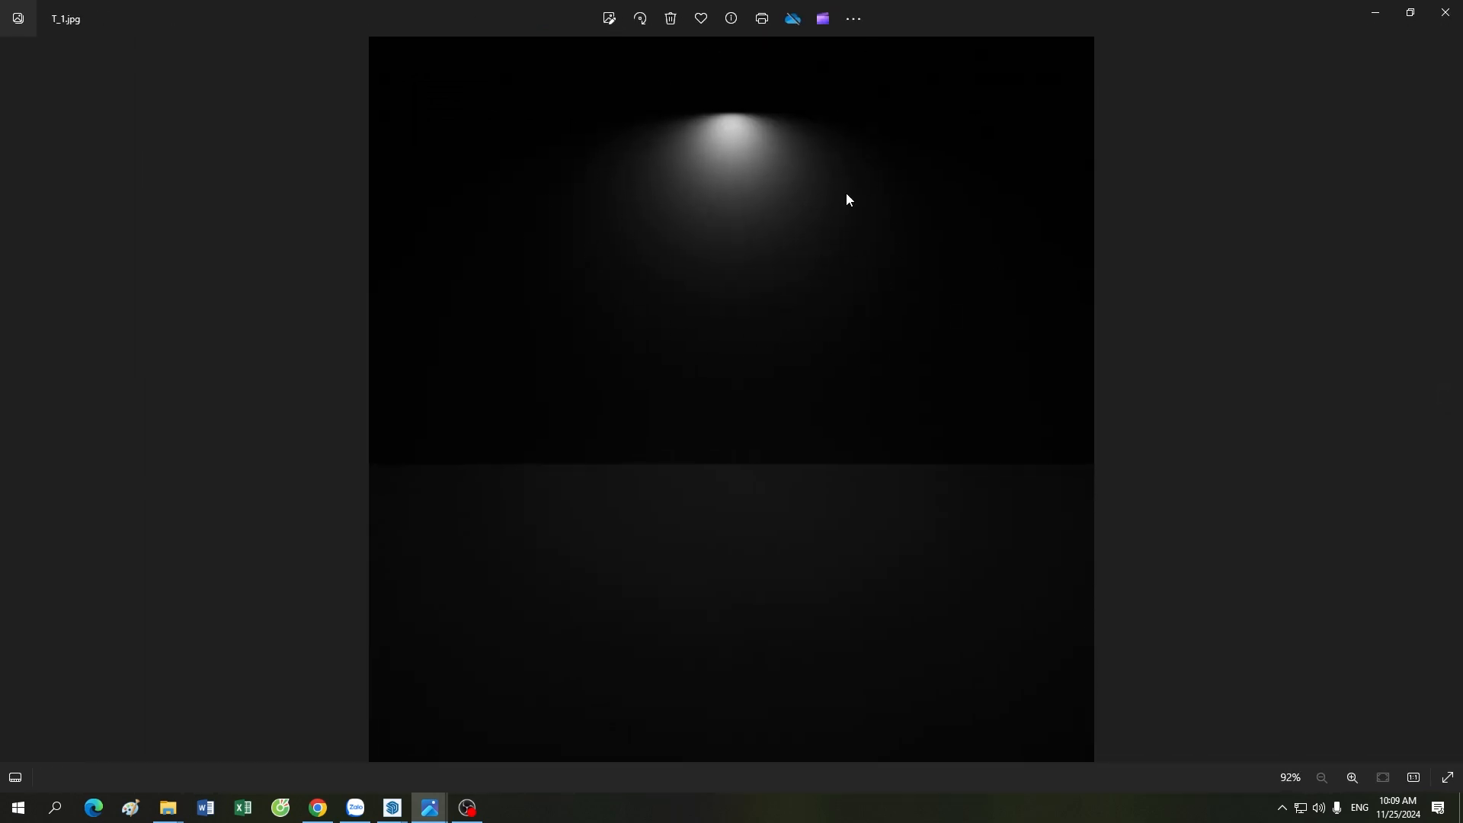
key("Right")
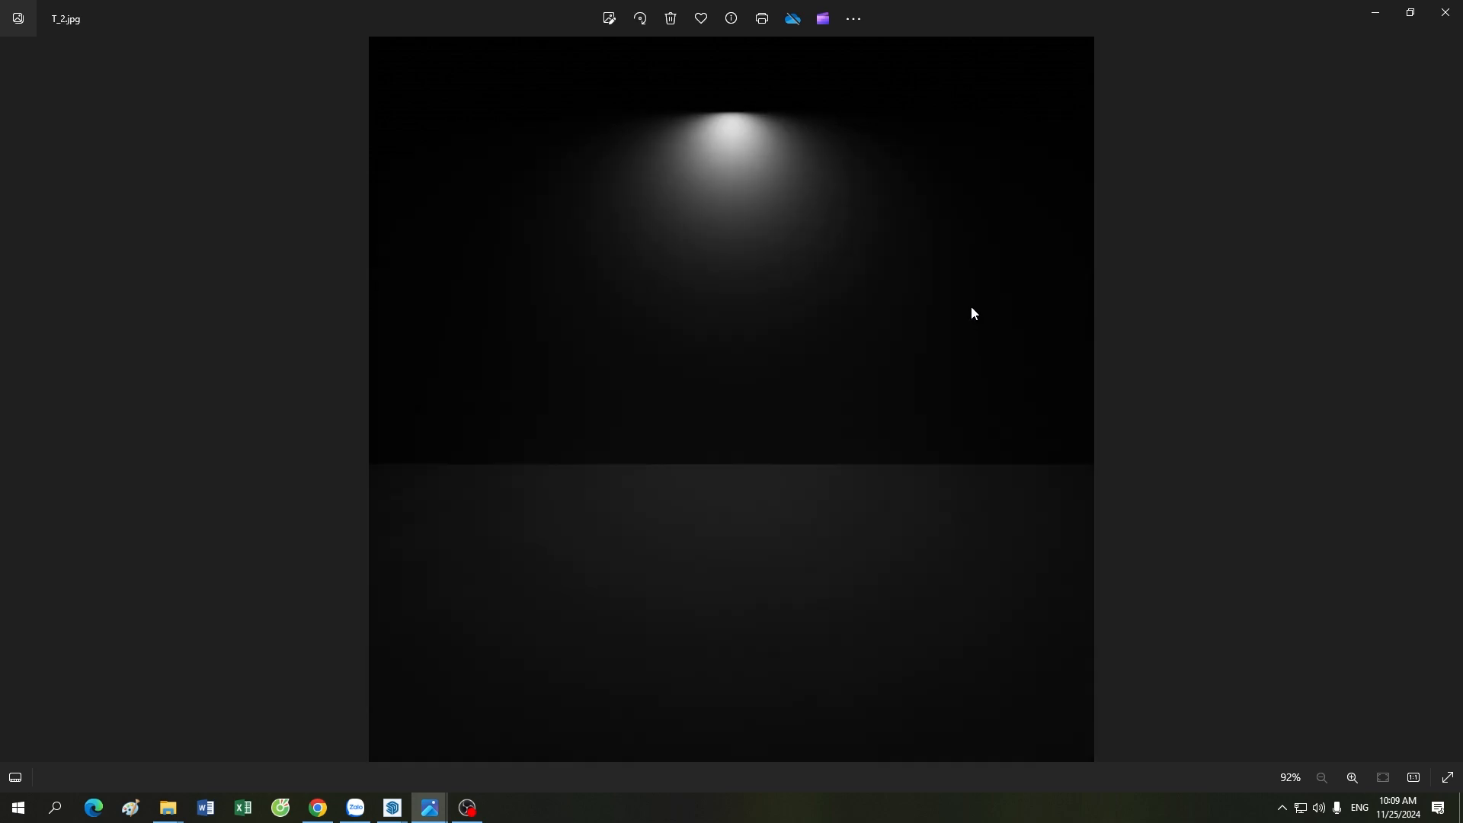
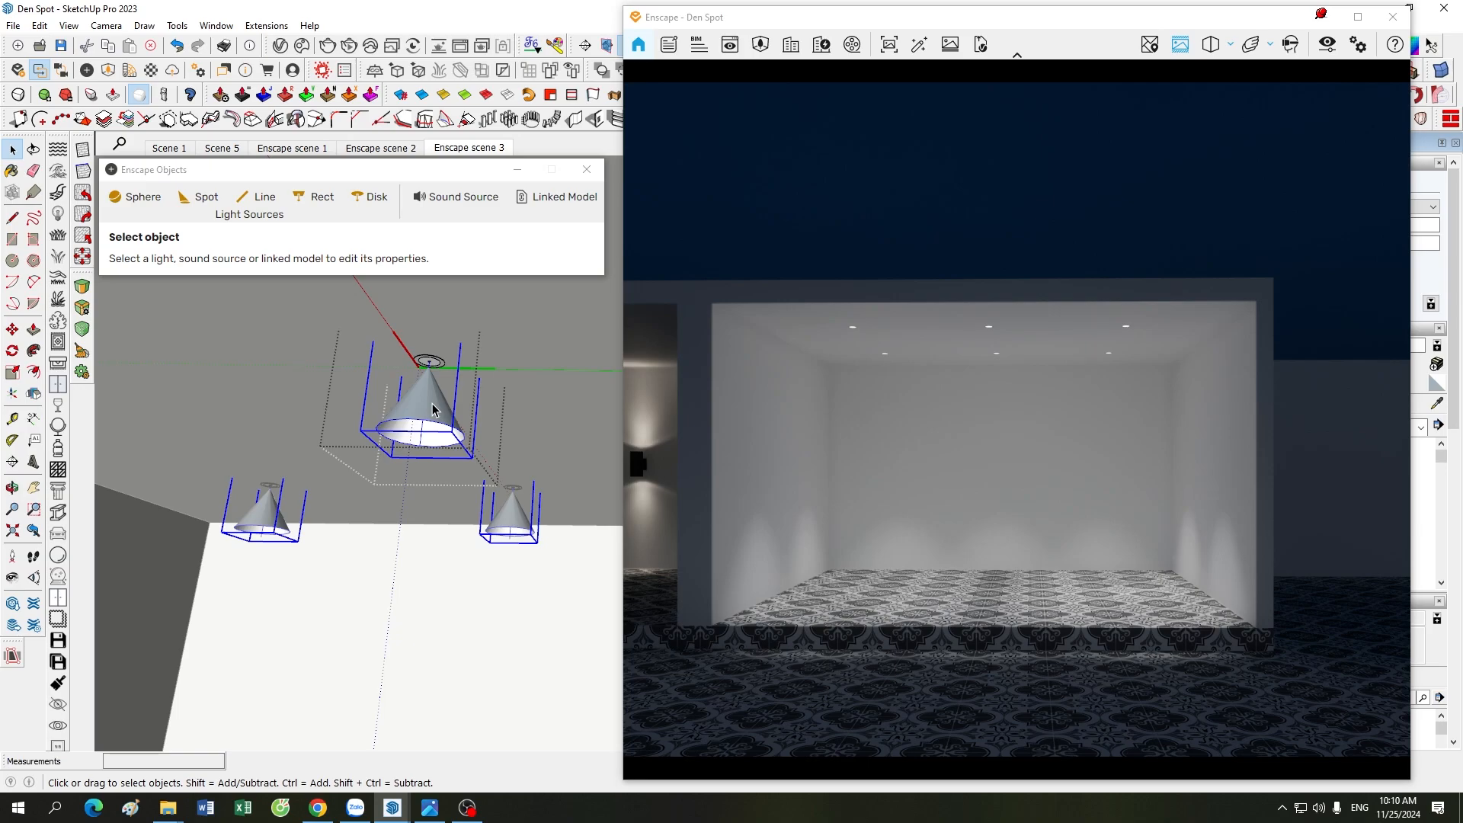
- Load the IES file 3948.ies from the DEN IES > 01. IES TRAN folder into the spotlight inside the ceiling downlight component
left_click(432, 410)
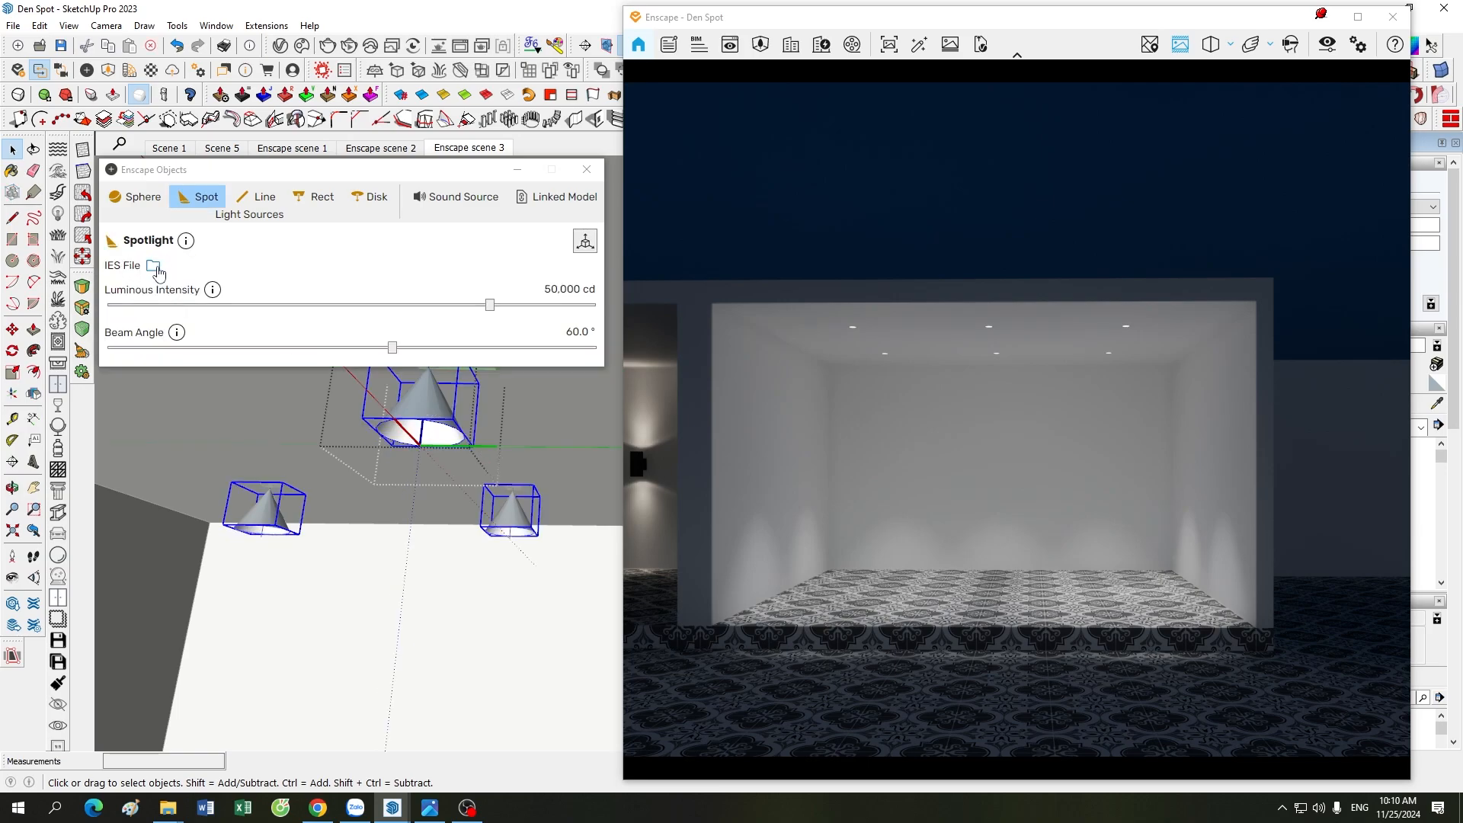
left_click(154, 265)
scroll(196, 361, "up", 5)
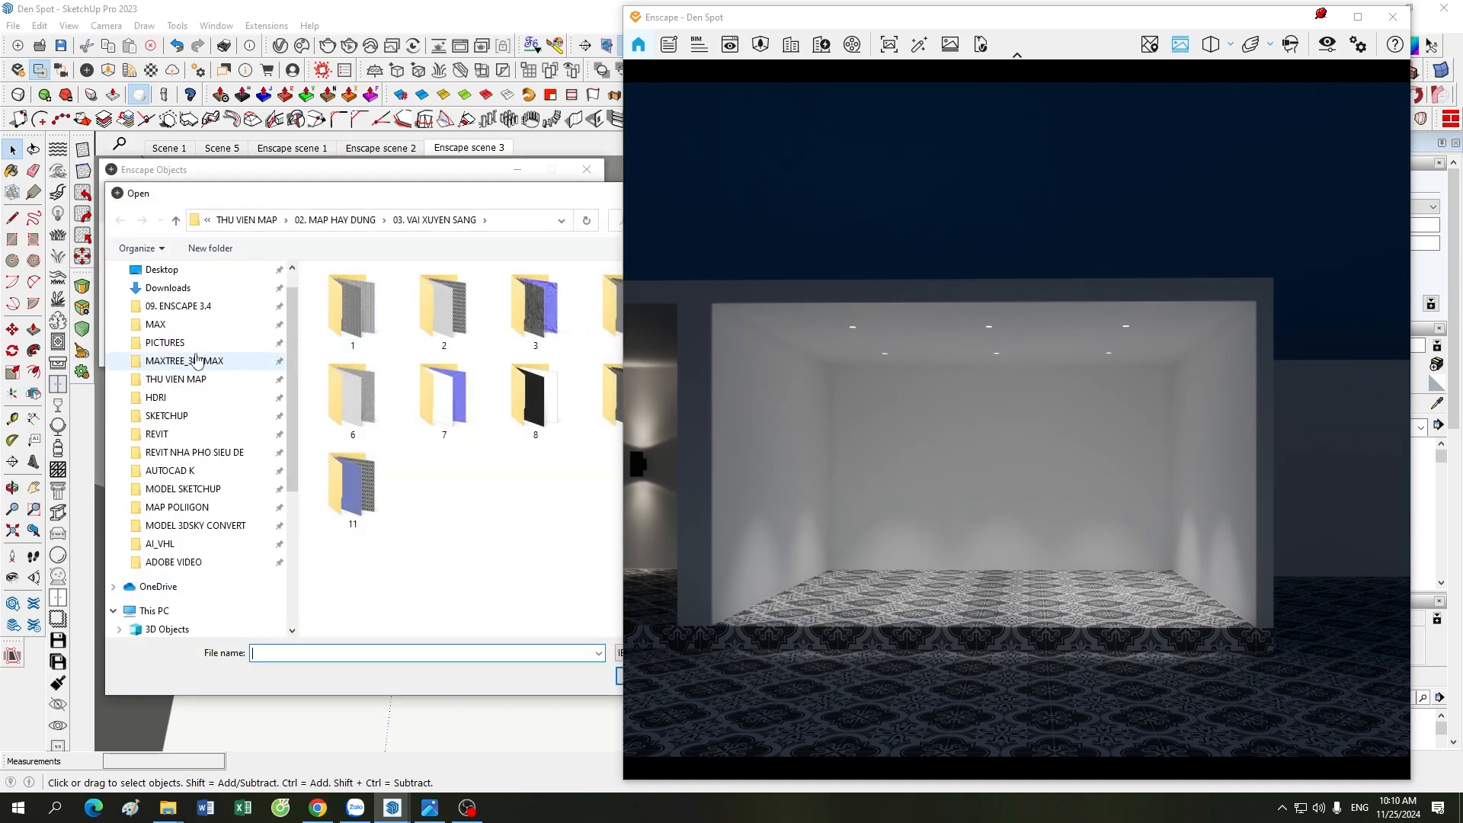
left_click(204, 306)
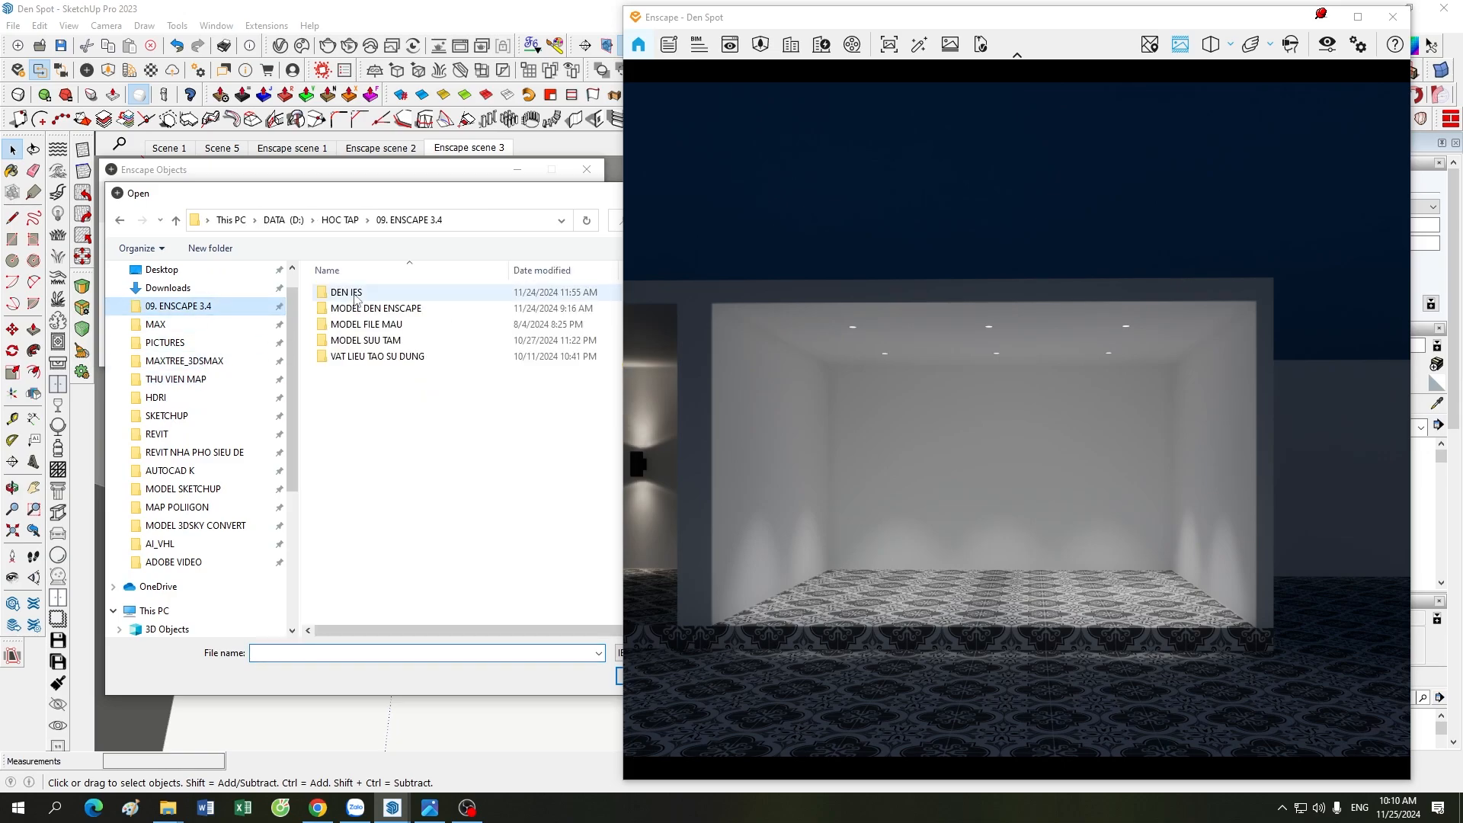
double_click(346, 292)
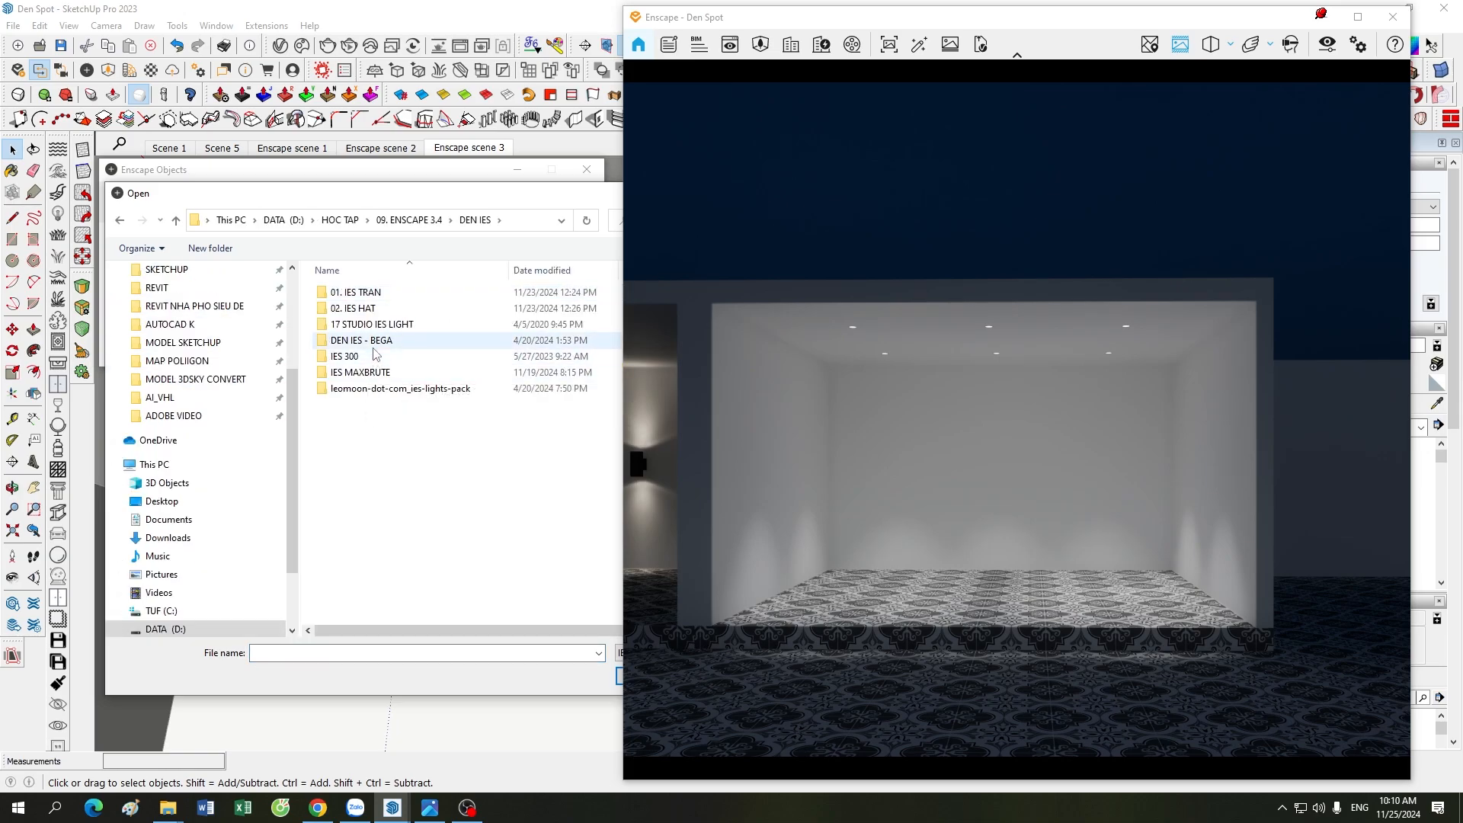
double_click(354, 293)
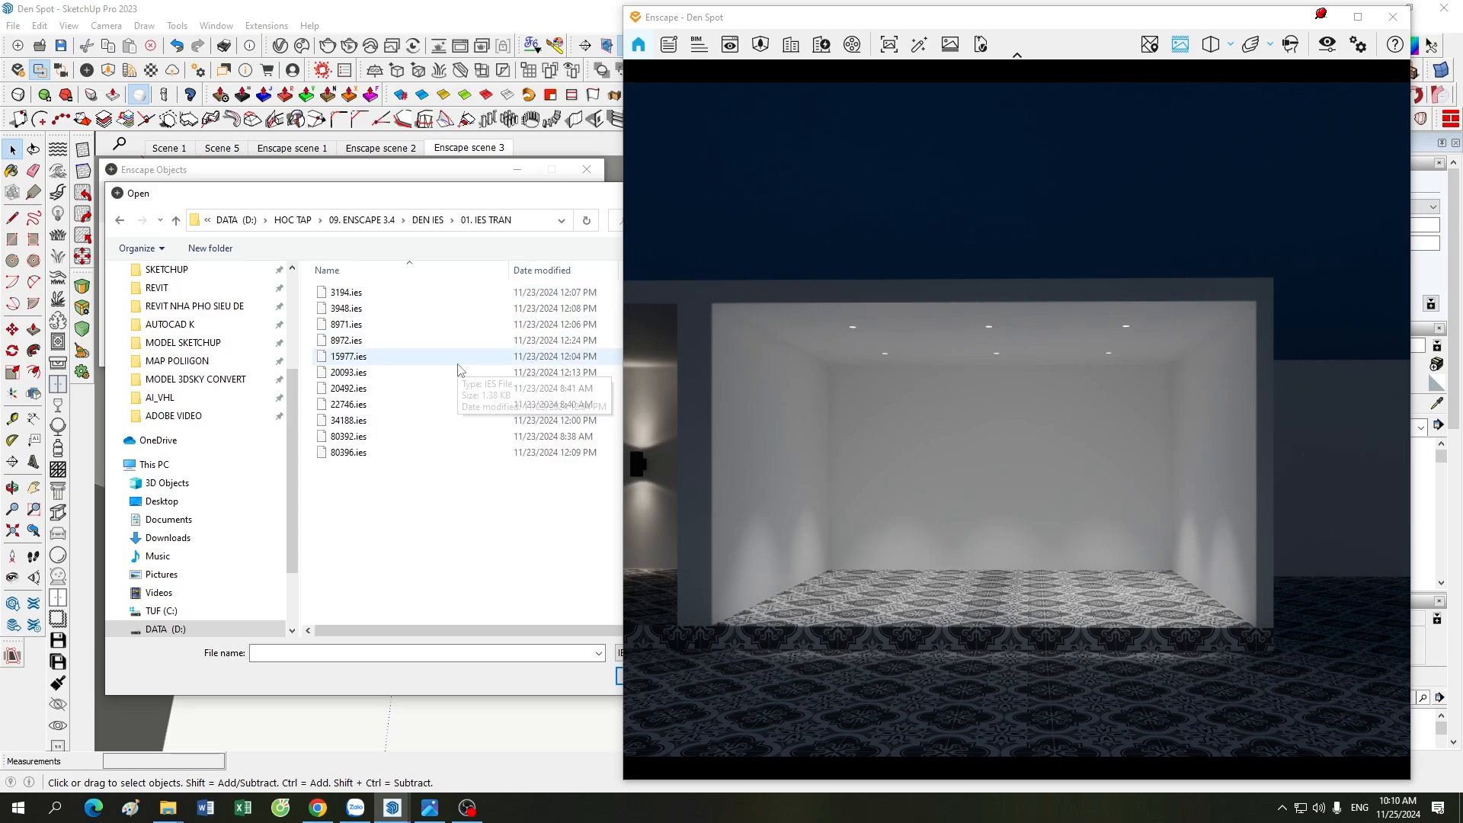
left_click(351, 308)
key("Return")
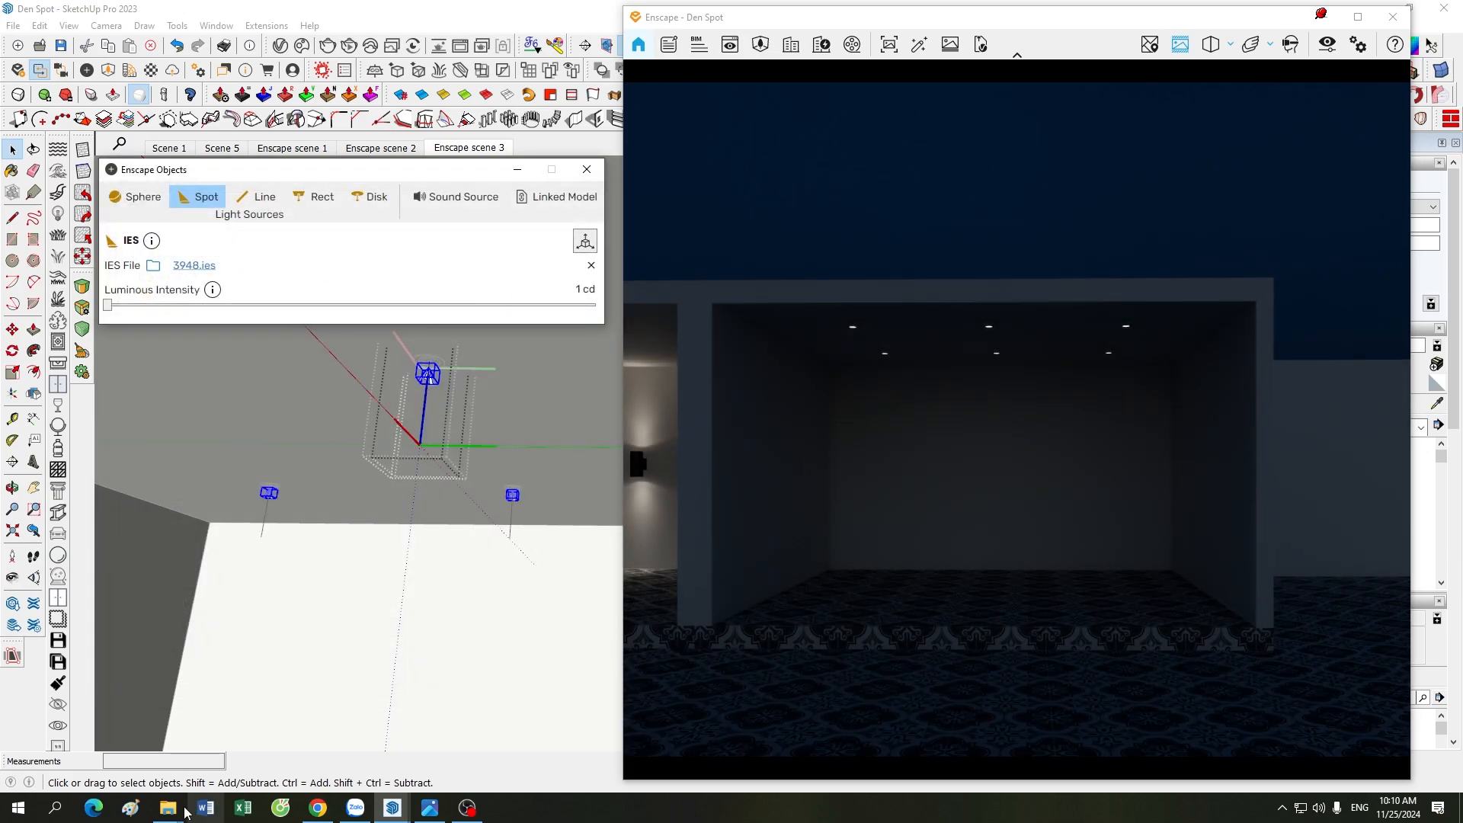
- Switch to File Explorer's 02. SPOT folder, view T_1.jpg enlarged with the Enscape window unpinned, and close the image
mouse_move(168, 808)
left_click(164, 736)
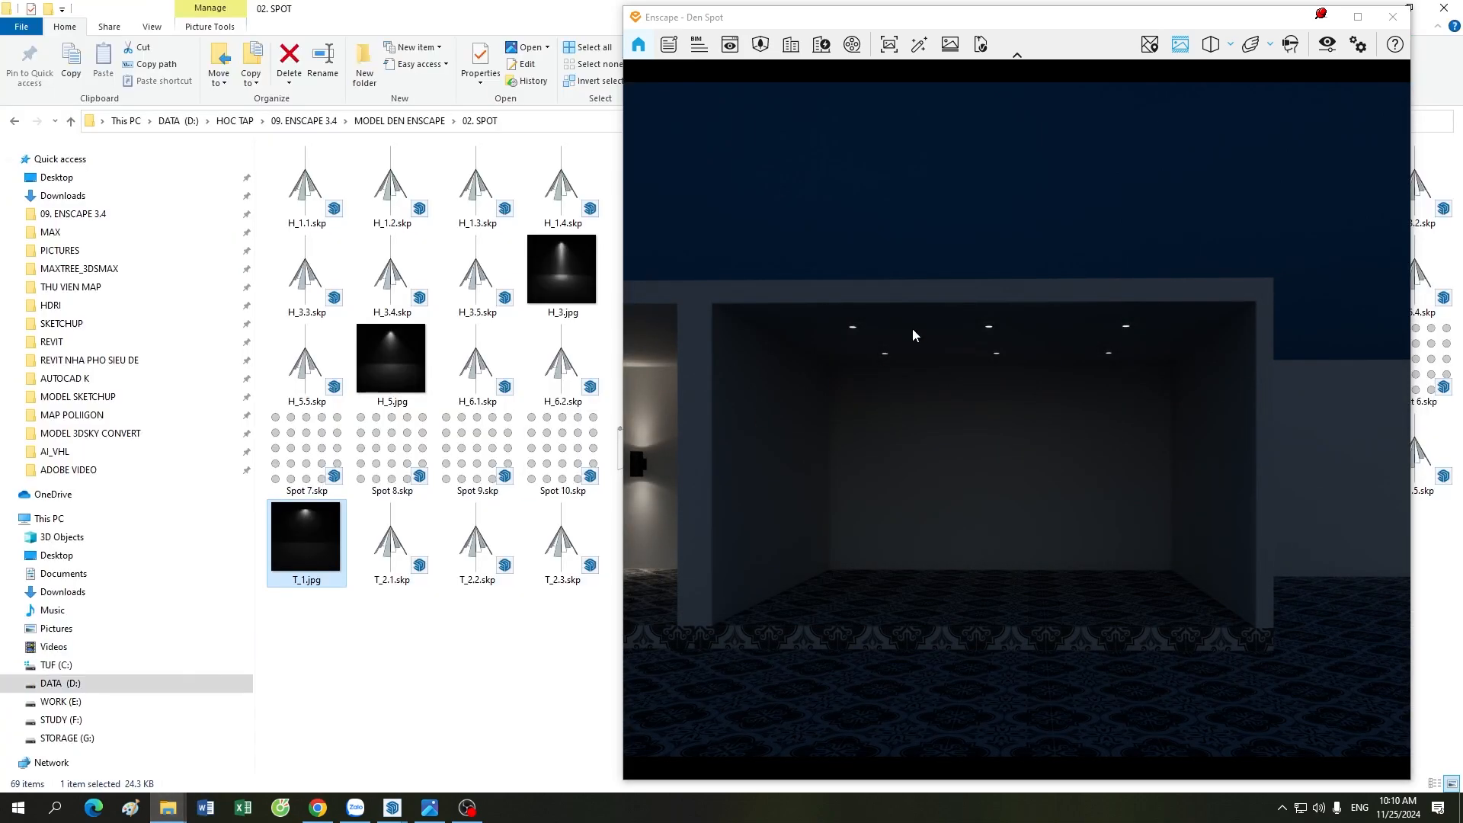
double_click(303, 527)
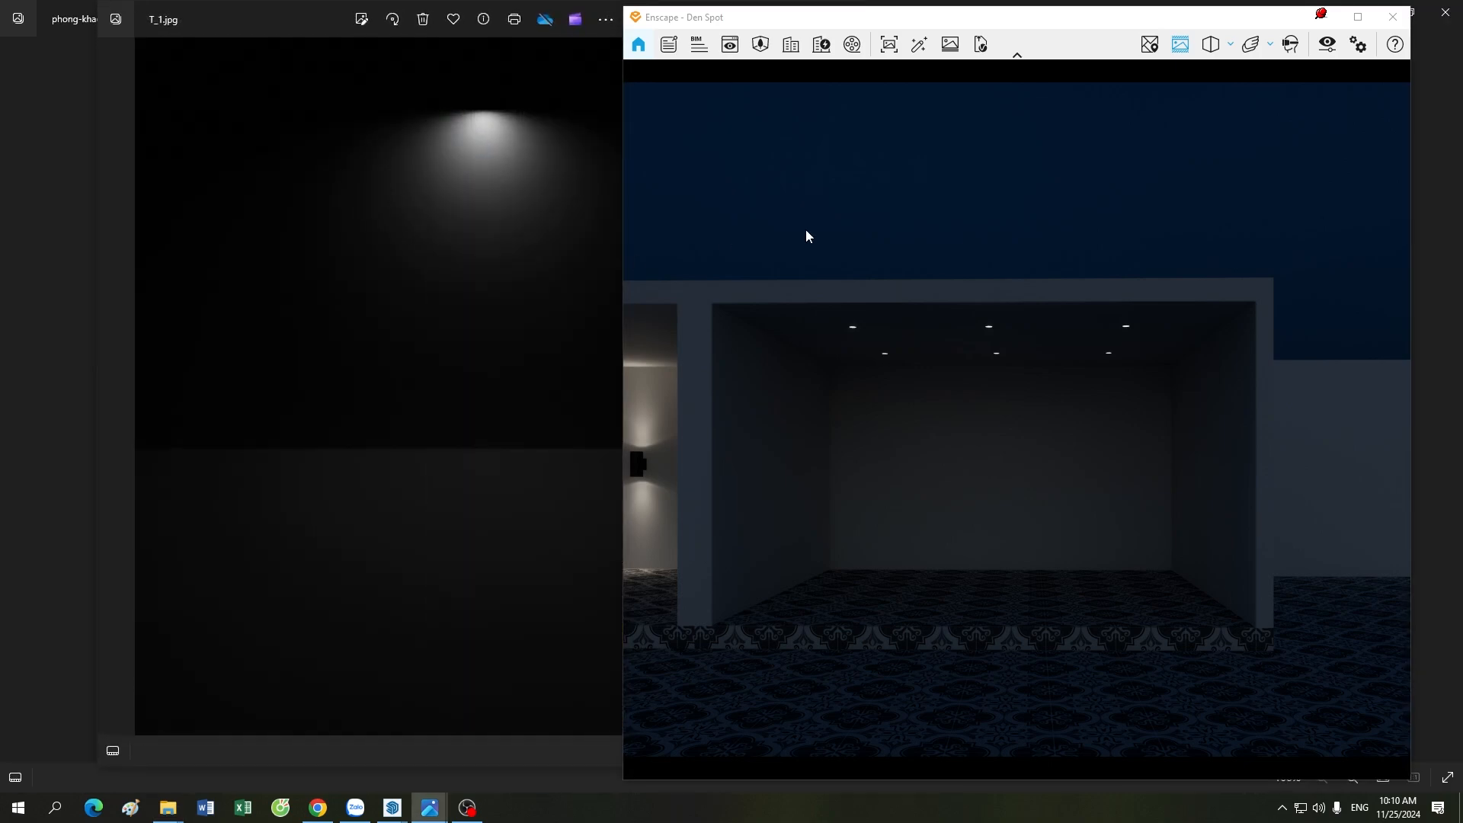
left_click(1323, 16)
left_click(817, 13)
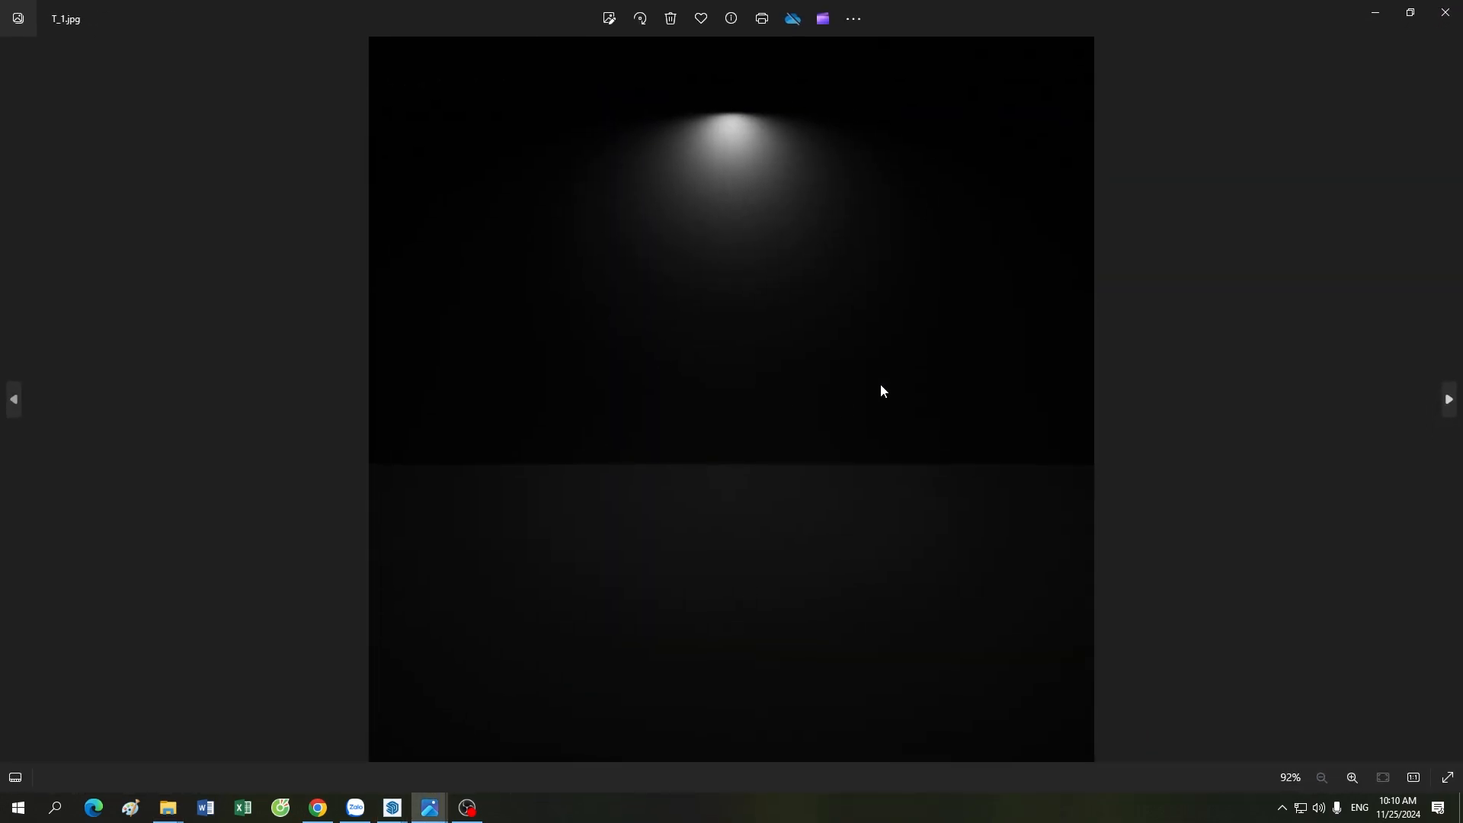
left_click(1446, 13)
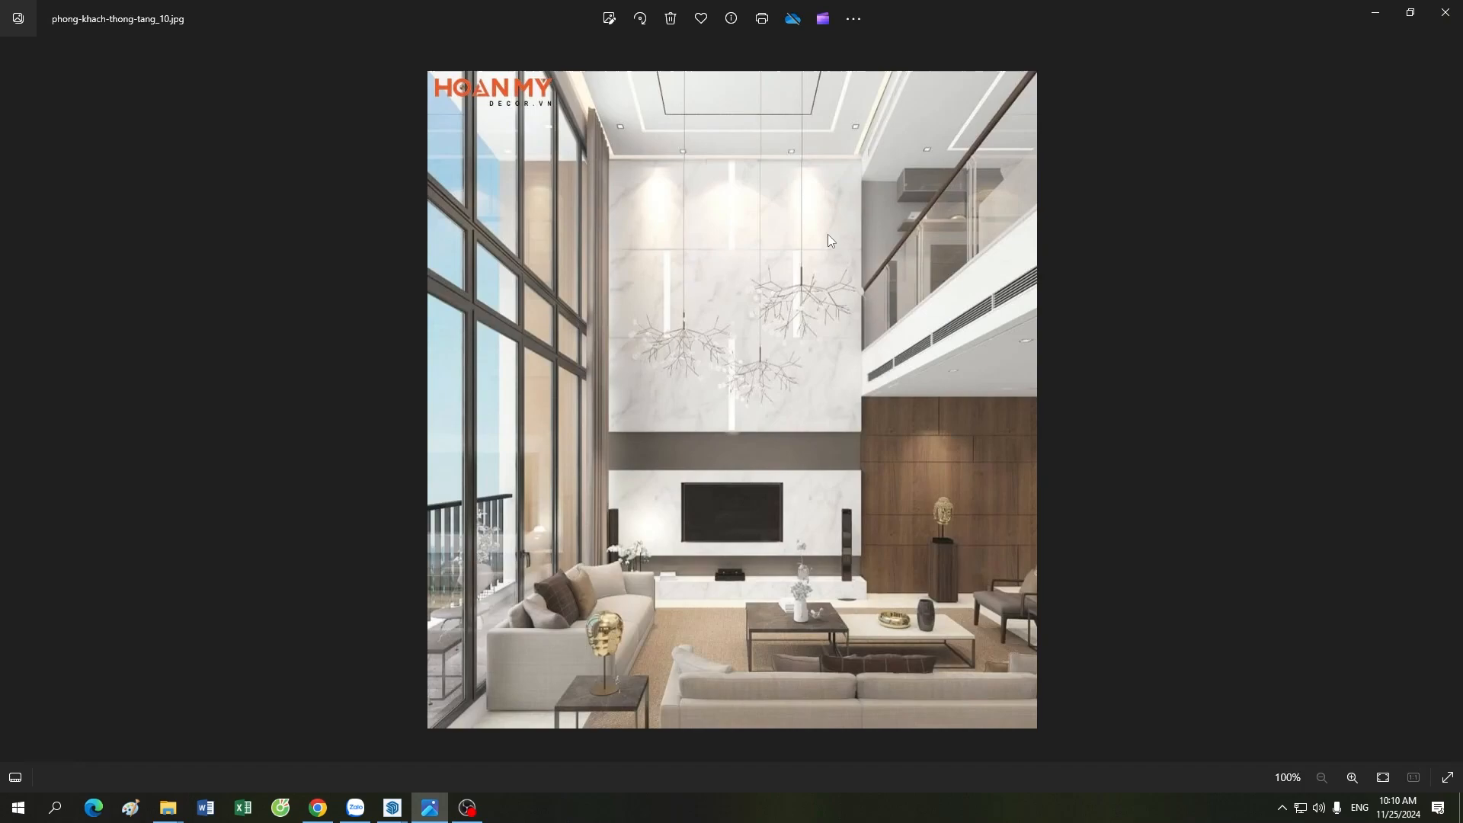
- Return to SketchUp with the Enscape render showing, and set the IES spotlight's luminous intensity to 10,000 cd
left_click(391, 808)
left_click(496, 735)
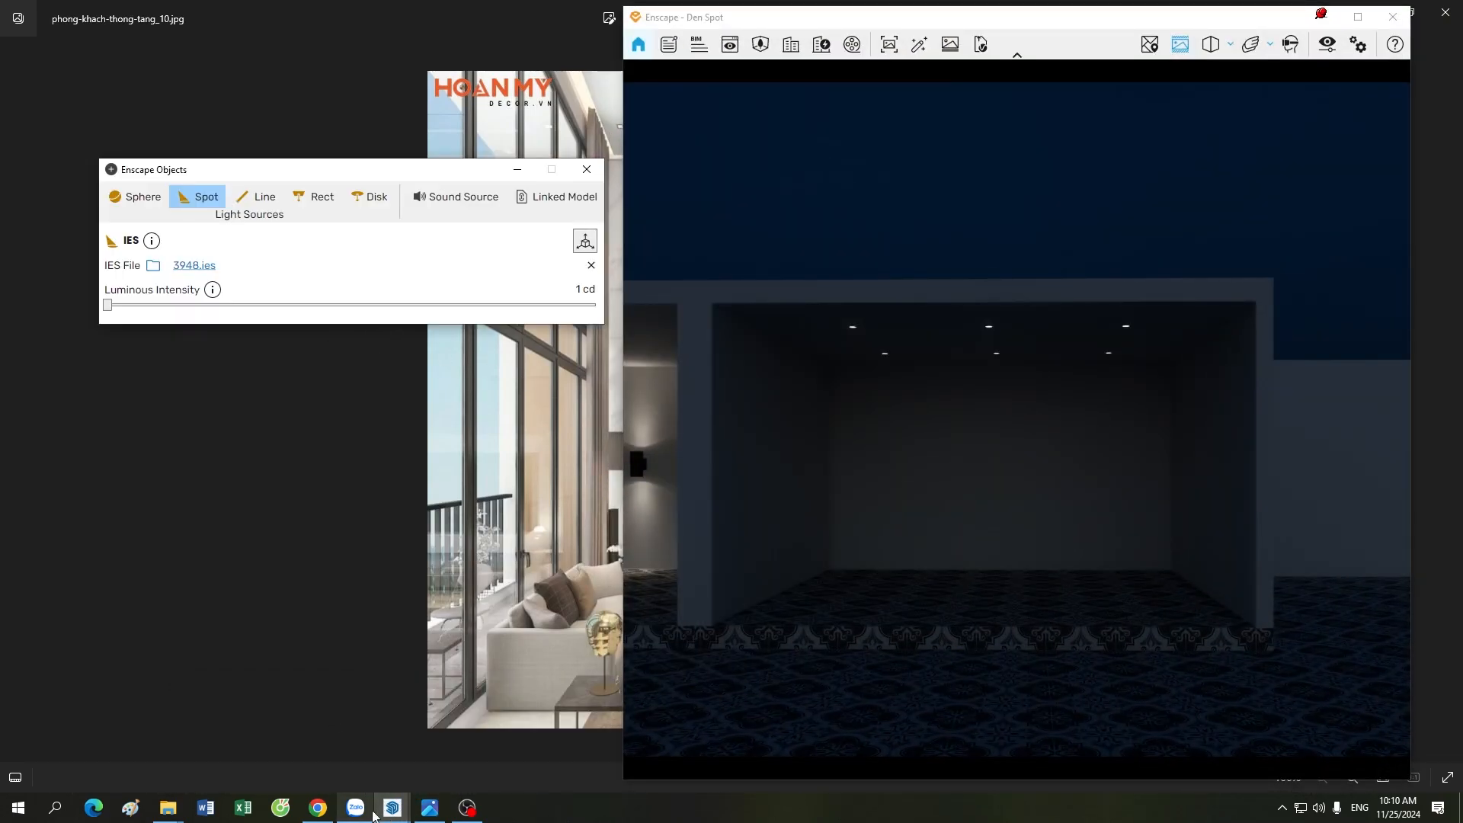
mouse_move(393, 807)
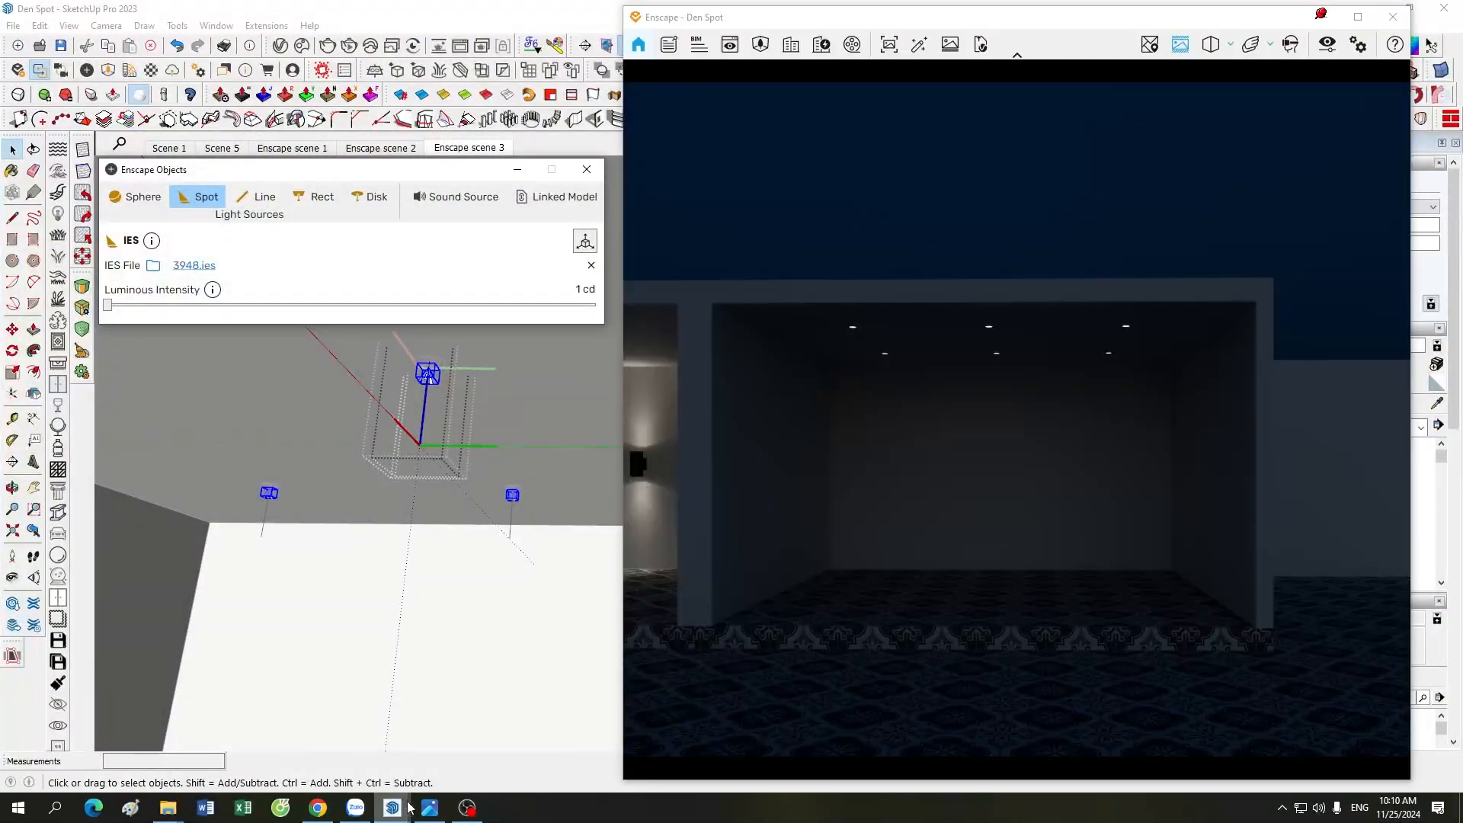
left_click(495, 735)
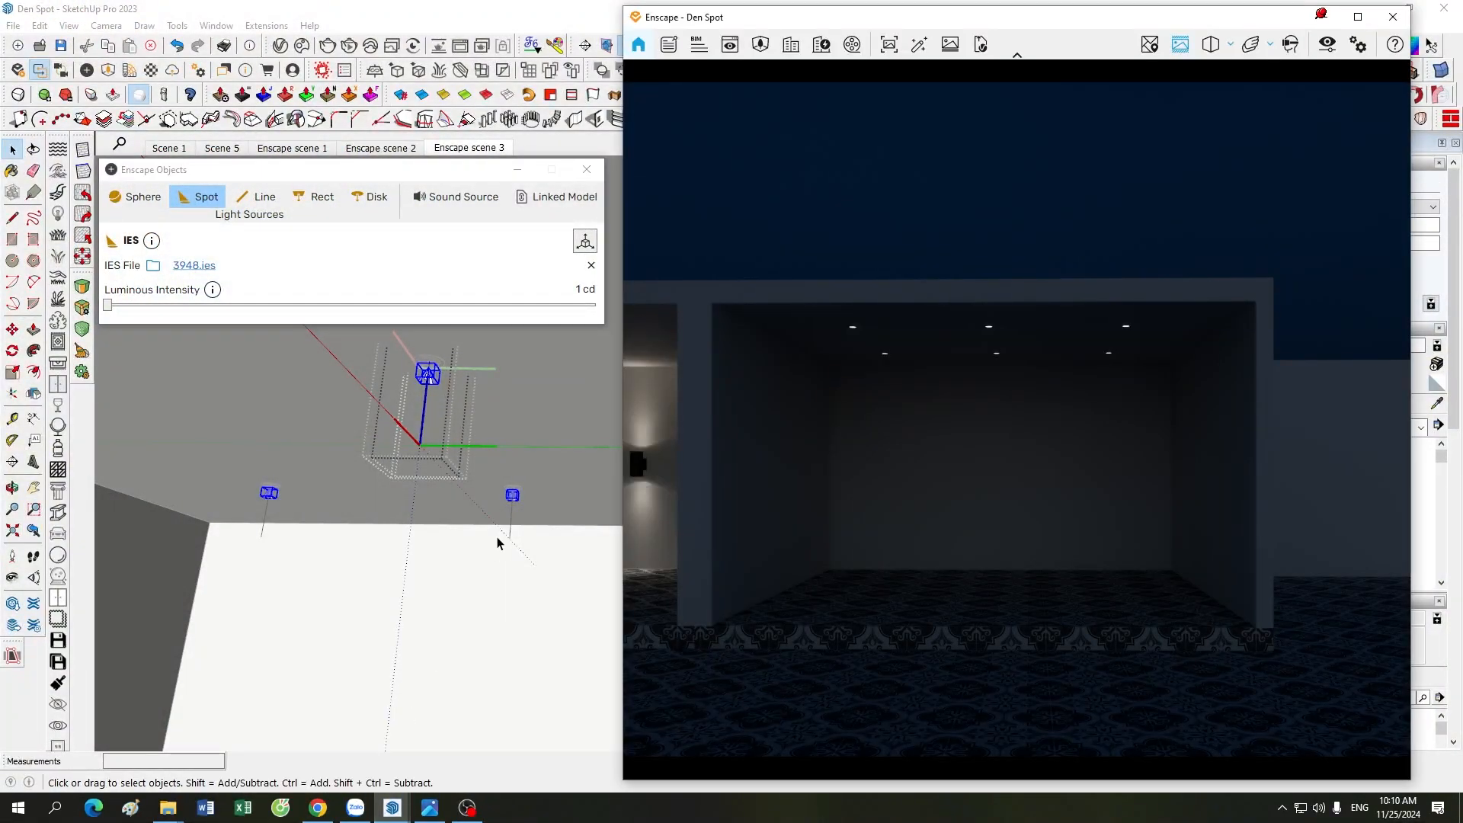
left_click(582, 293)
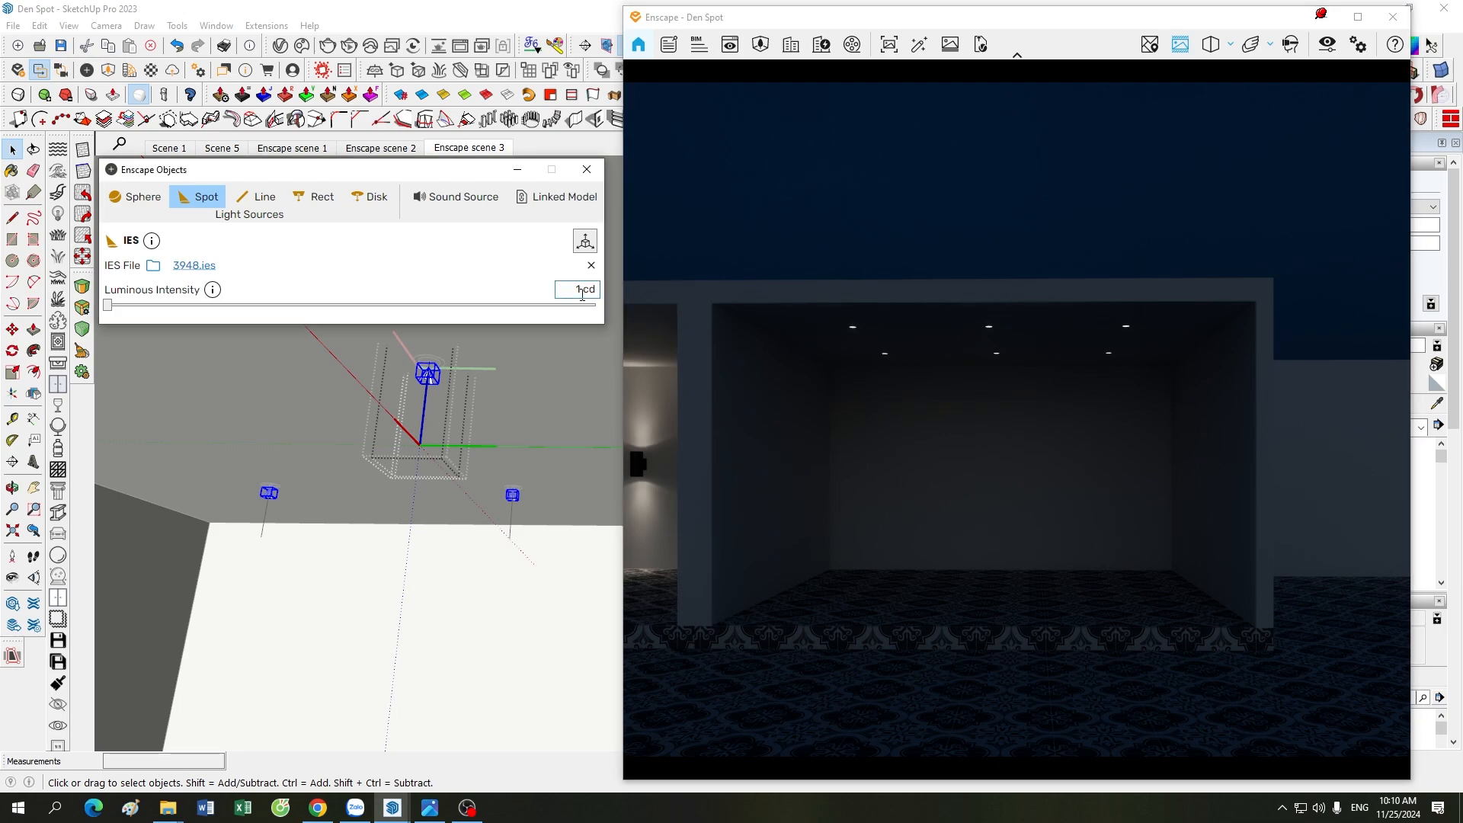
type("000")
key("Return")
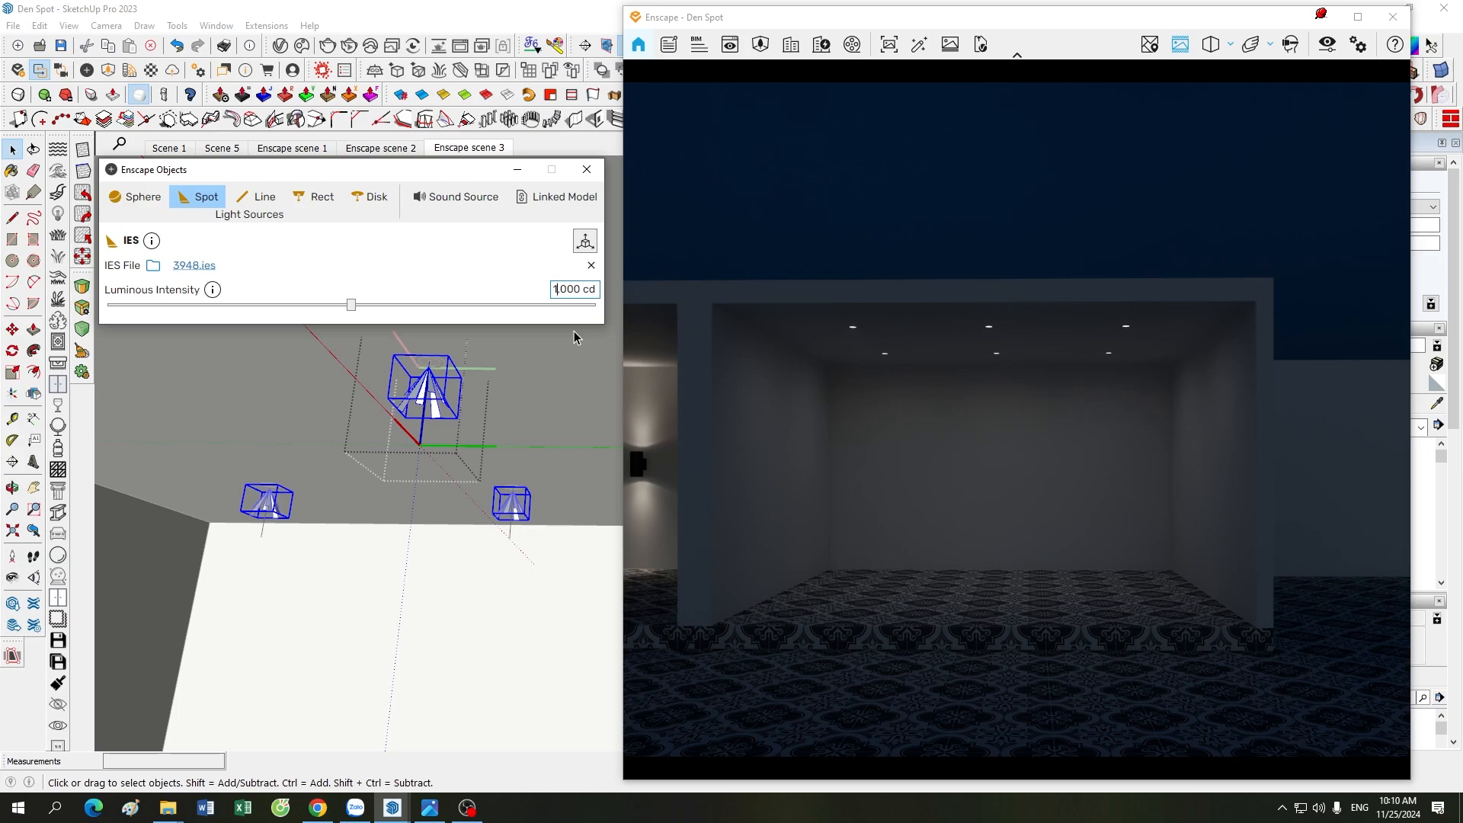
type("0")
key("Return")
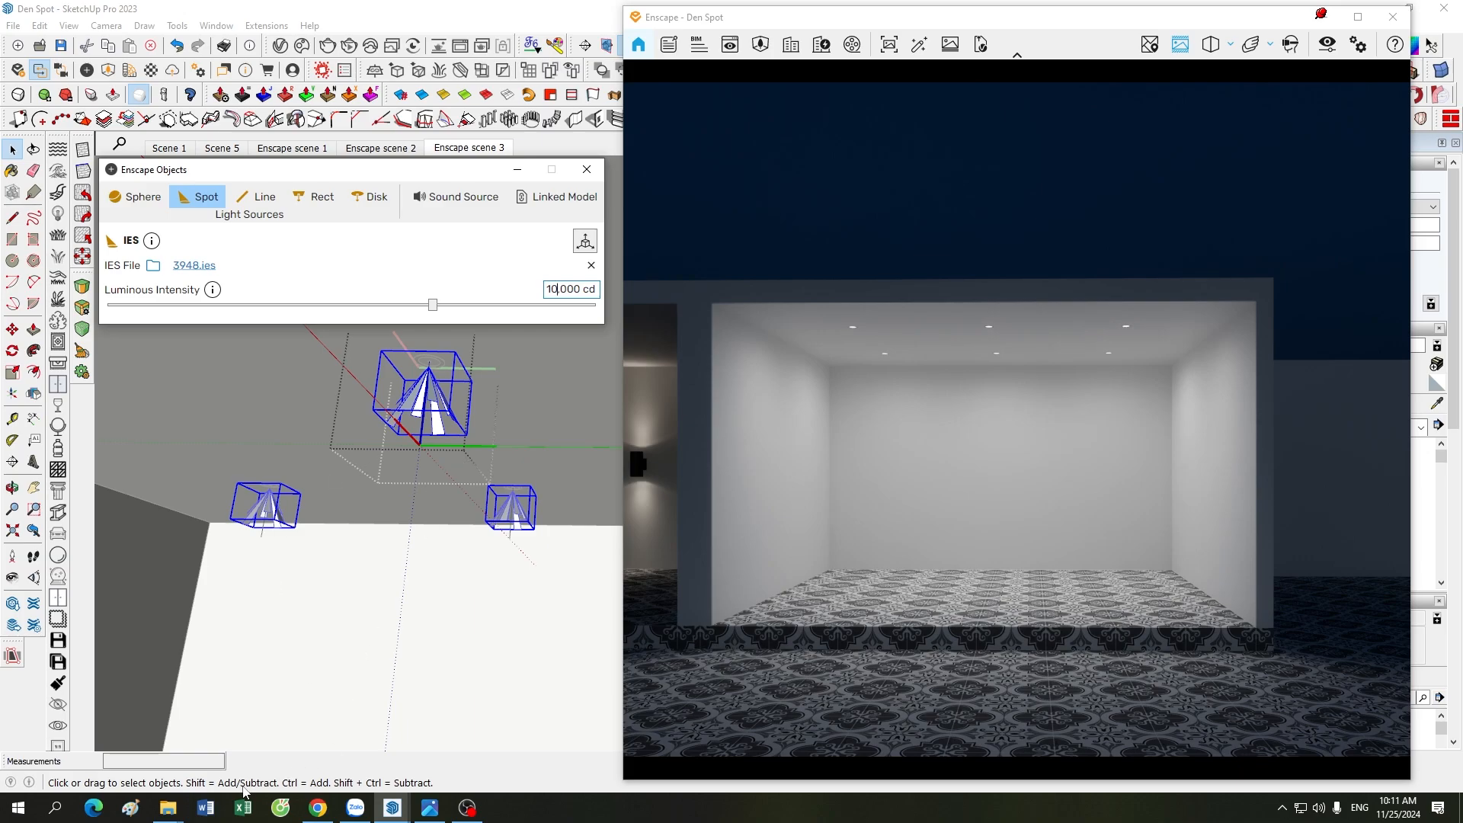
- Switch to File Explorer's 02. SPOT folder and unpin the Enscape window to look over the spotlight models and previews
left_click(167, 807)
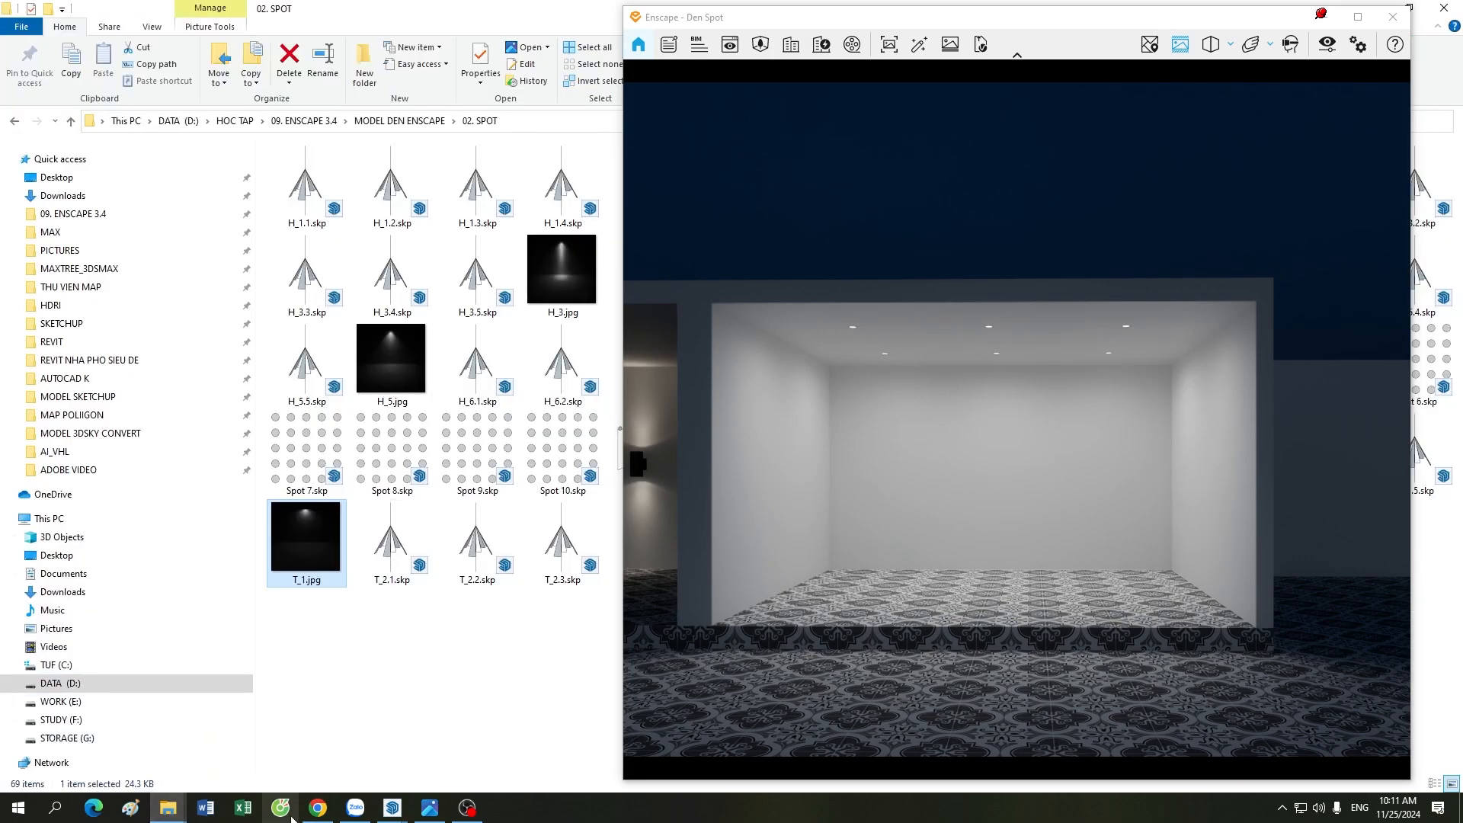
mouse_move(392, 807)
left_click(251, 732)
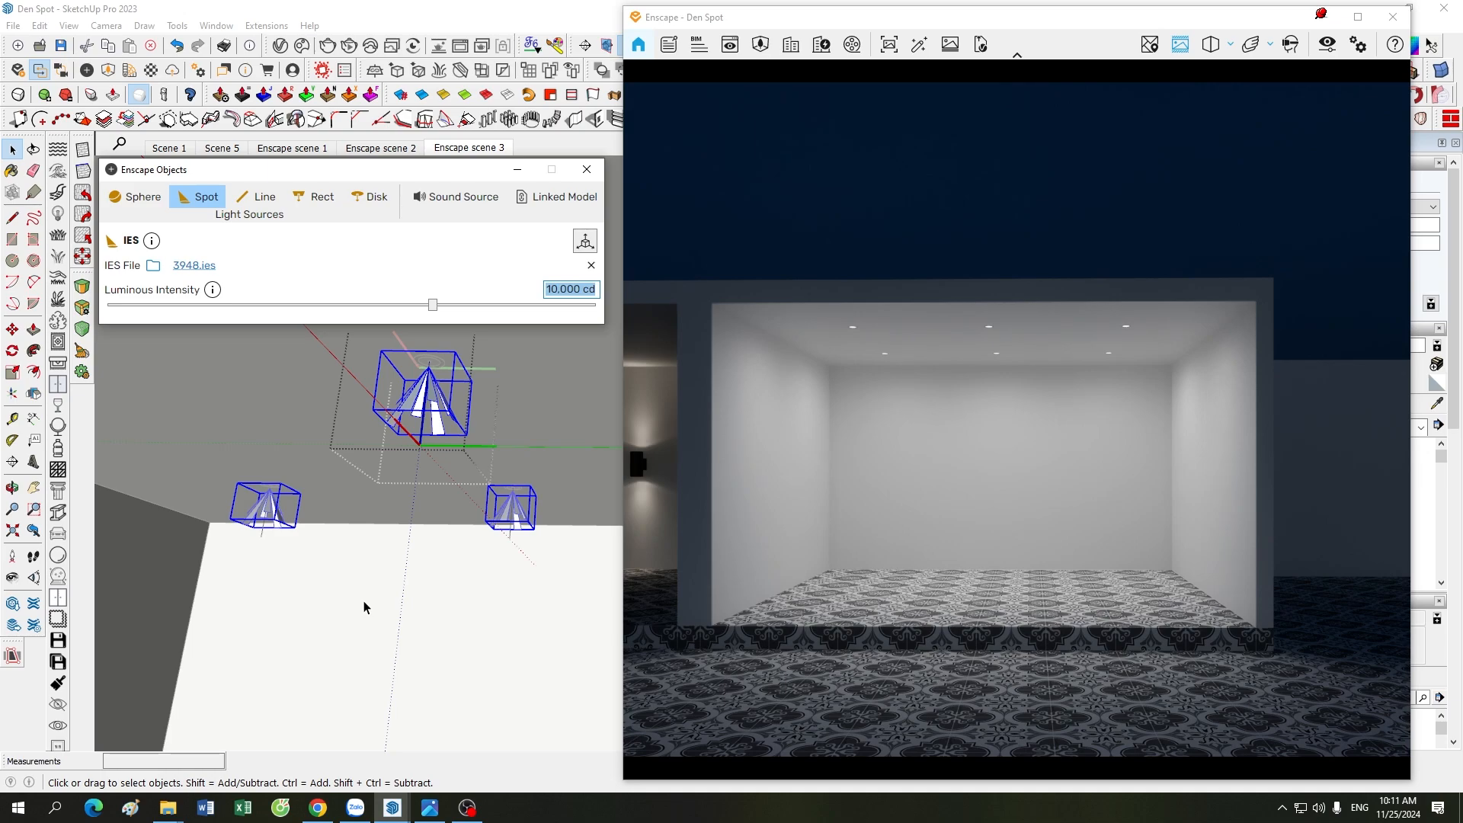
mouse_move(168, 808)
left_click(127, 731)
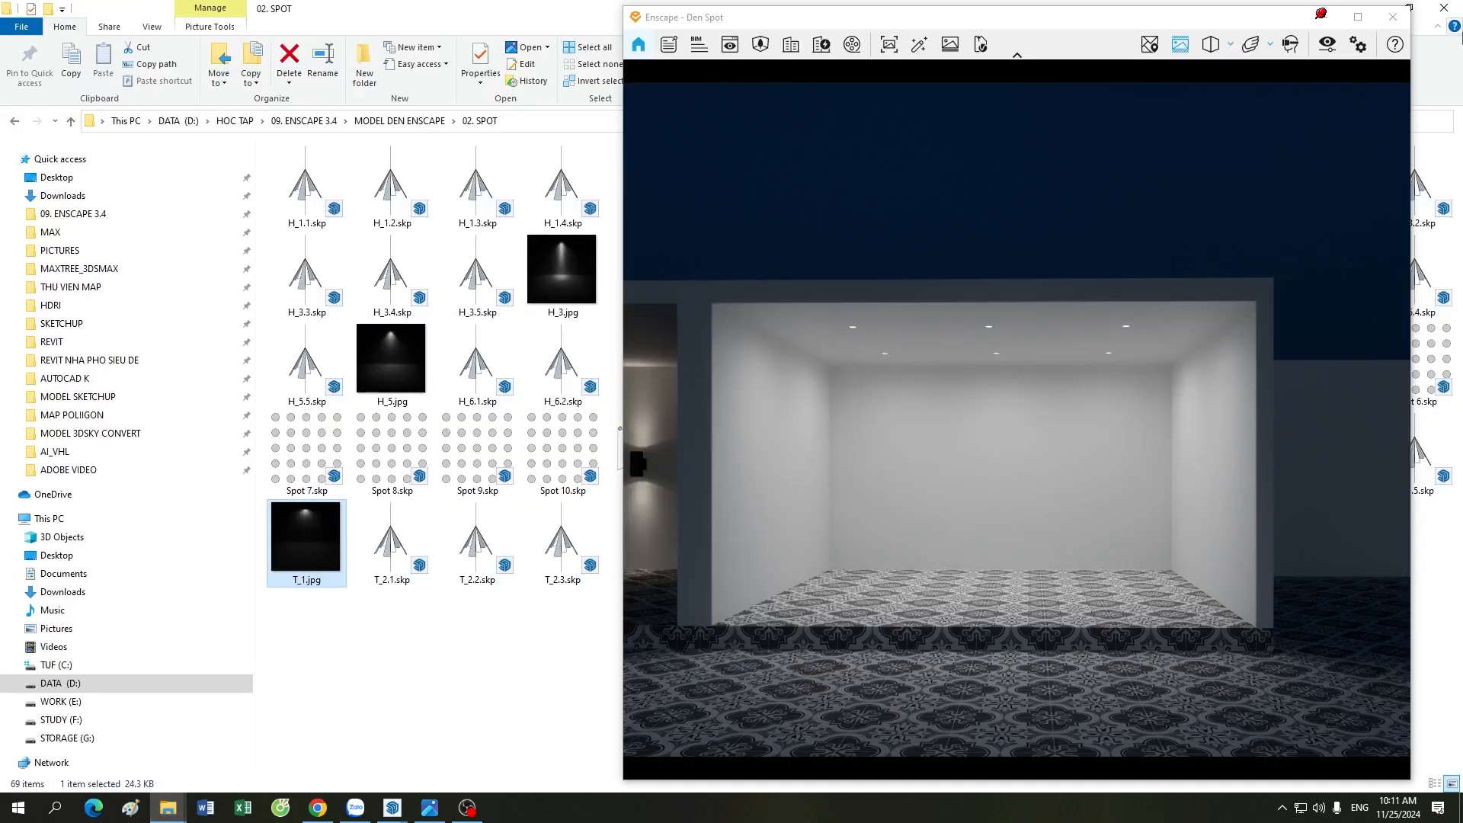
left_click(1323, 16)
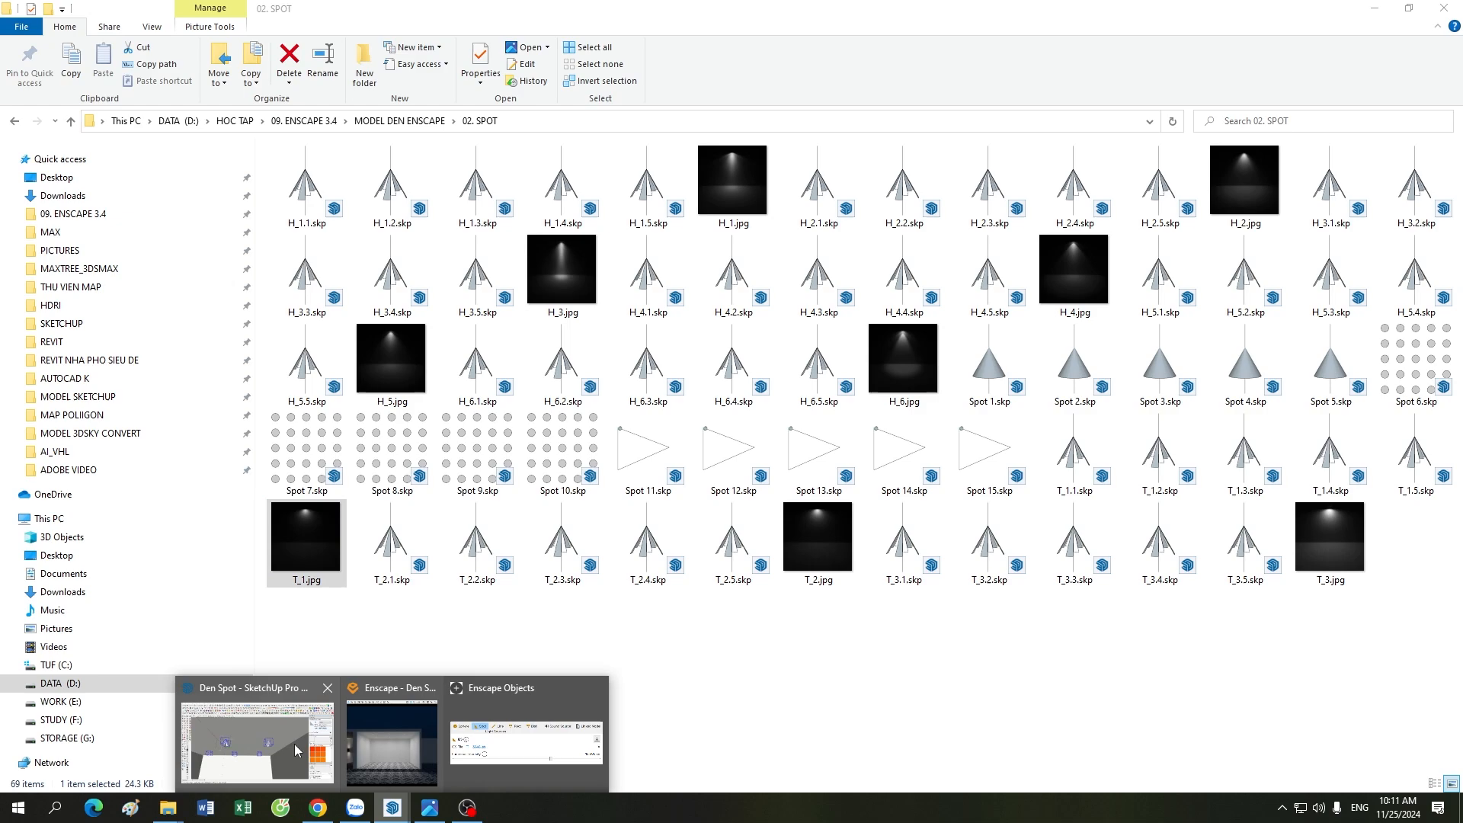
- Return to SketchUp with the Enscape windows restored, reopen the ceiling downlight component, and select its IES spotlight
left_click(386, 811)
left_click(476, 728)
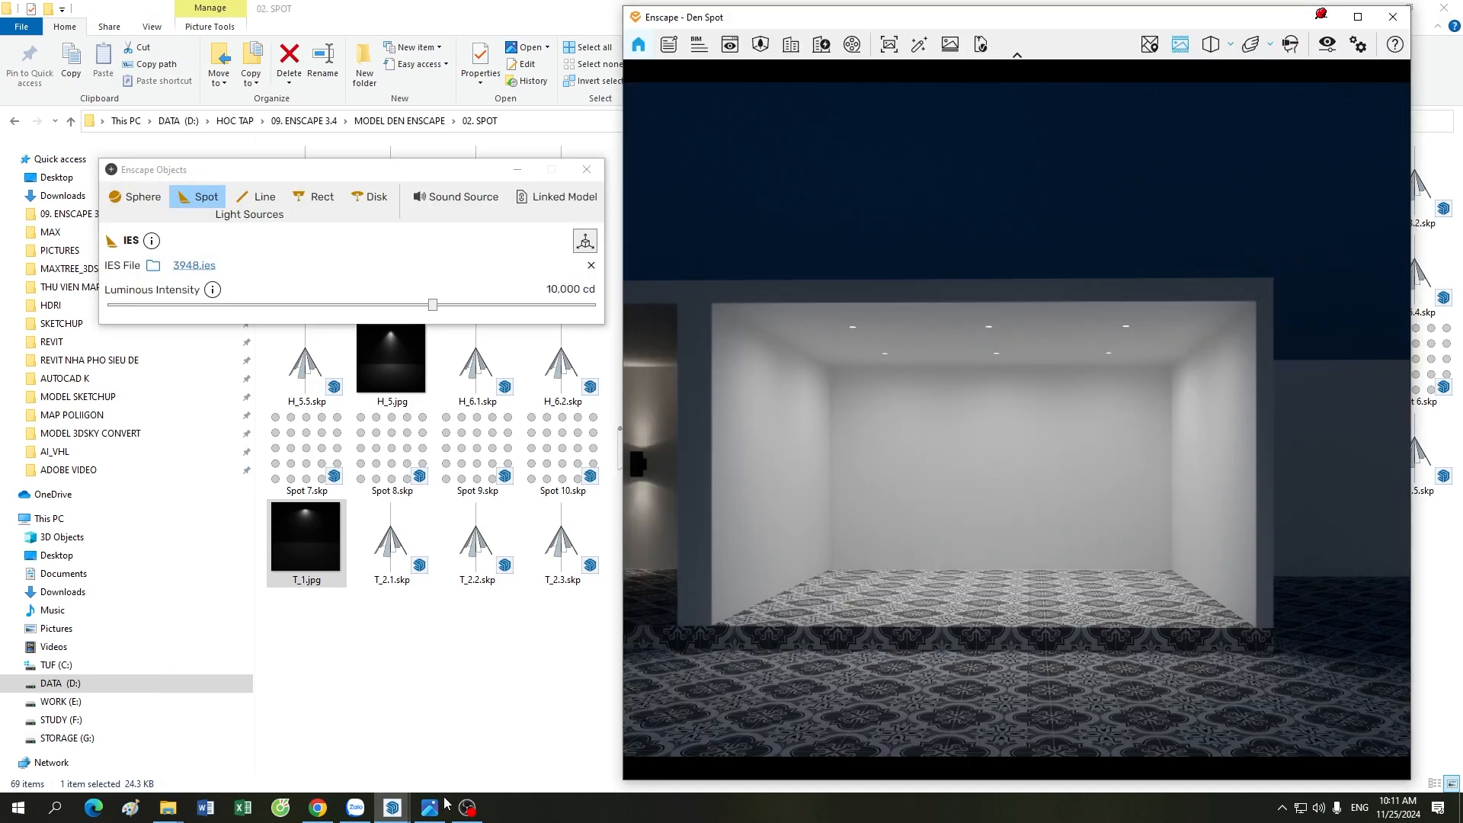
left_click(526, 728)
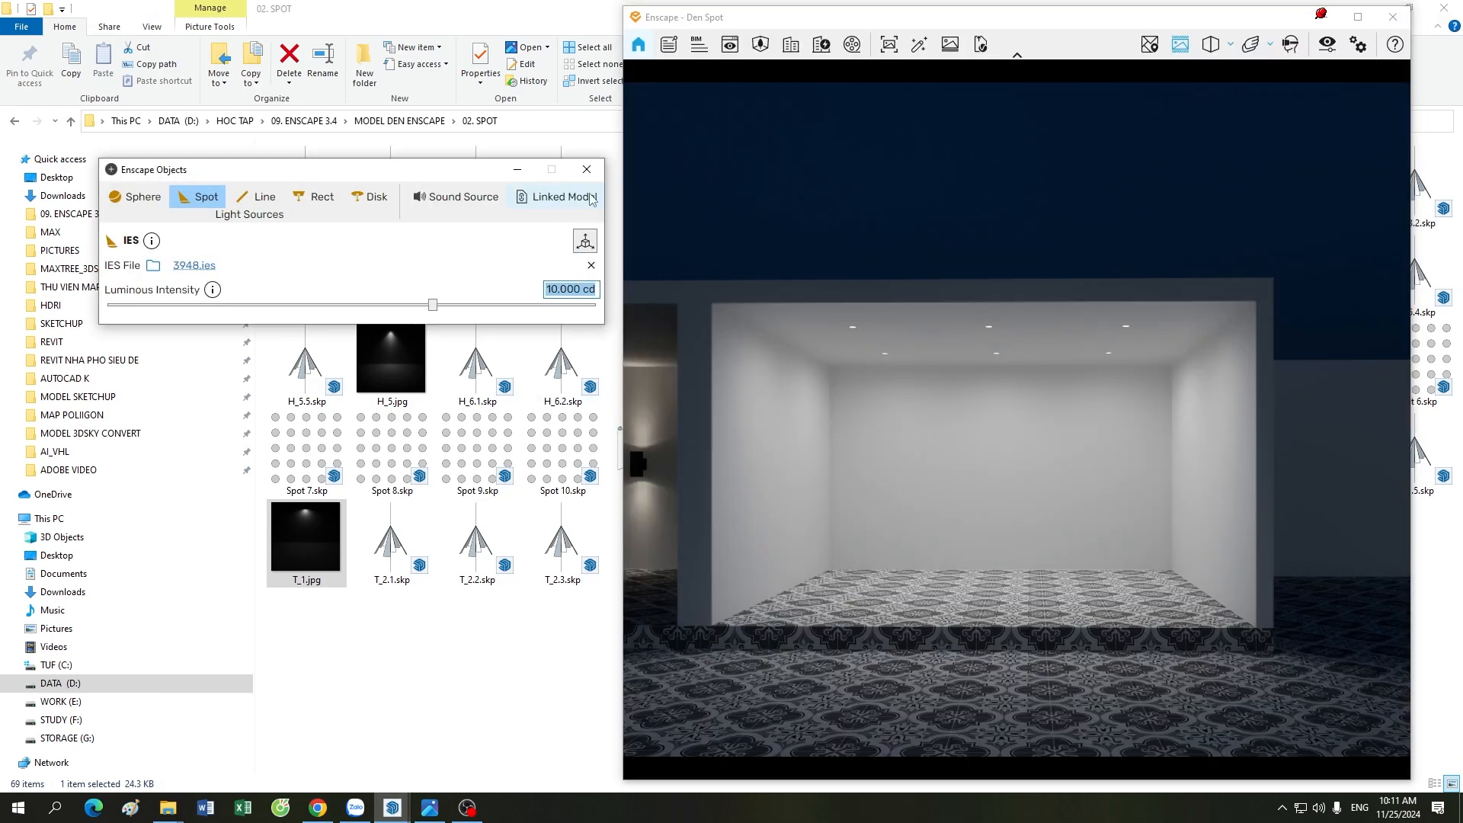
left_click(474, 176)
left_click(481, 432)
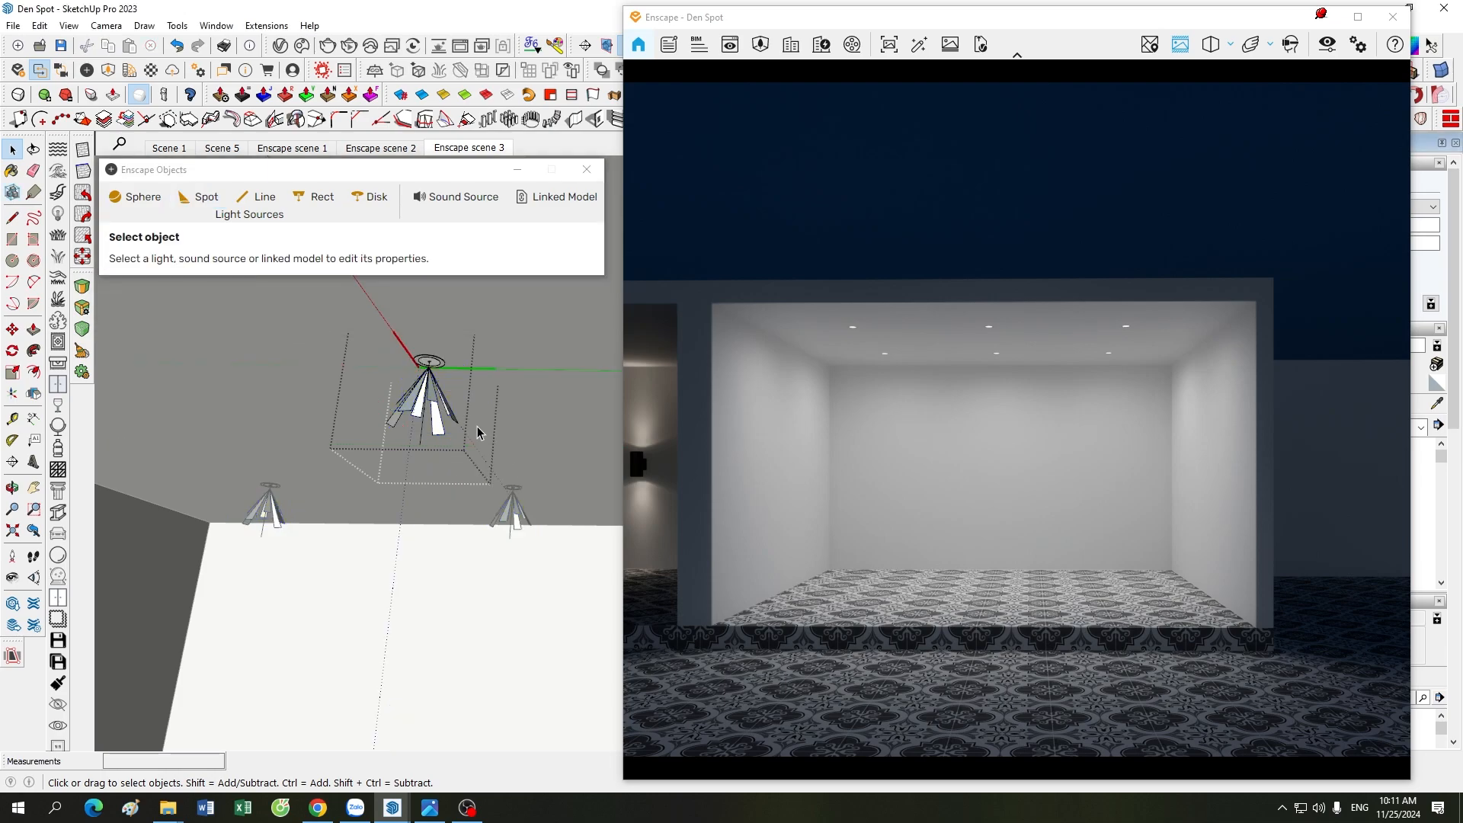
left_click(425, 400)
double_click(433, 402)
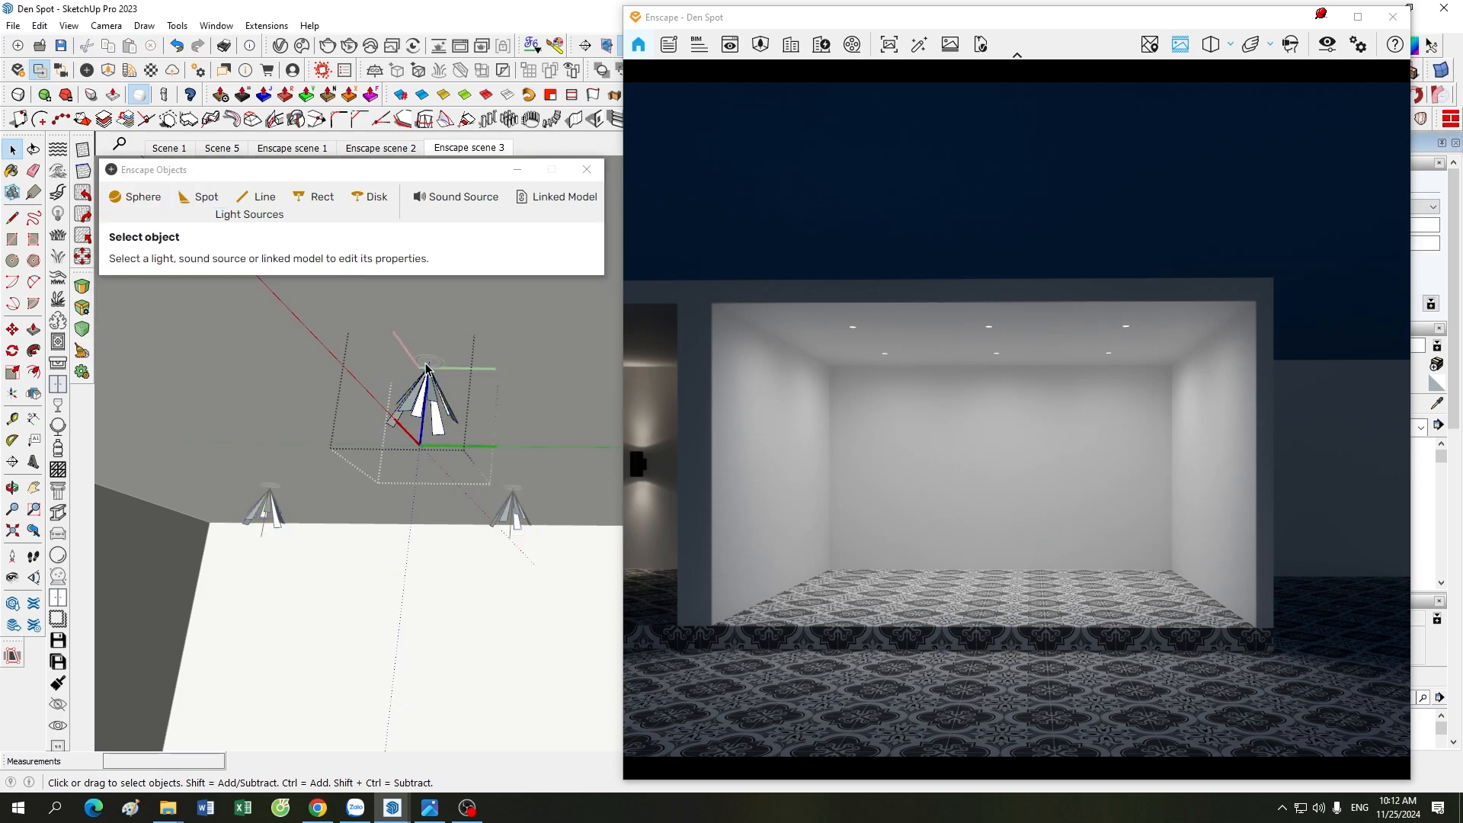
left_click(431, 402)
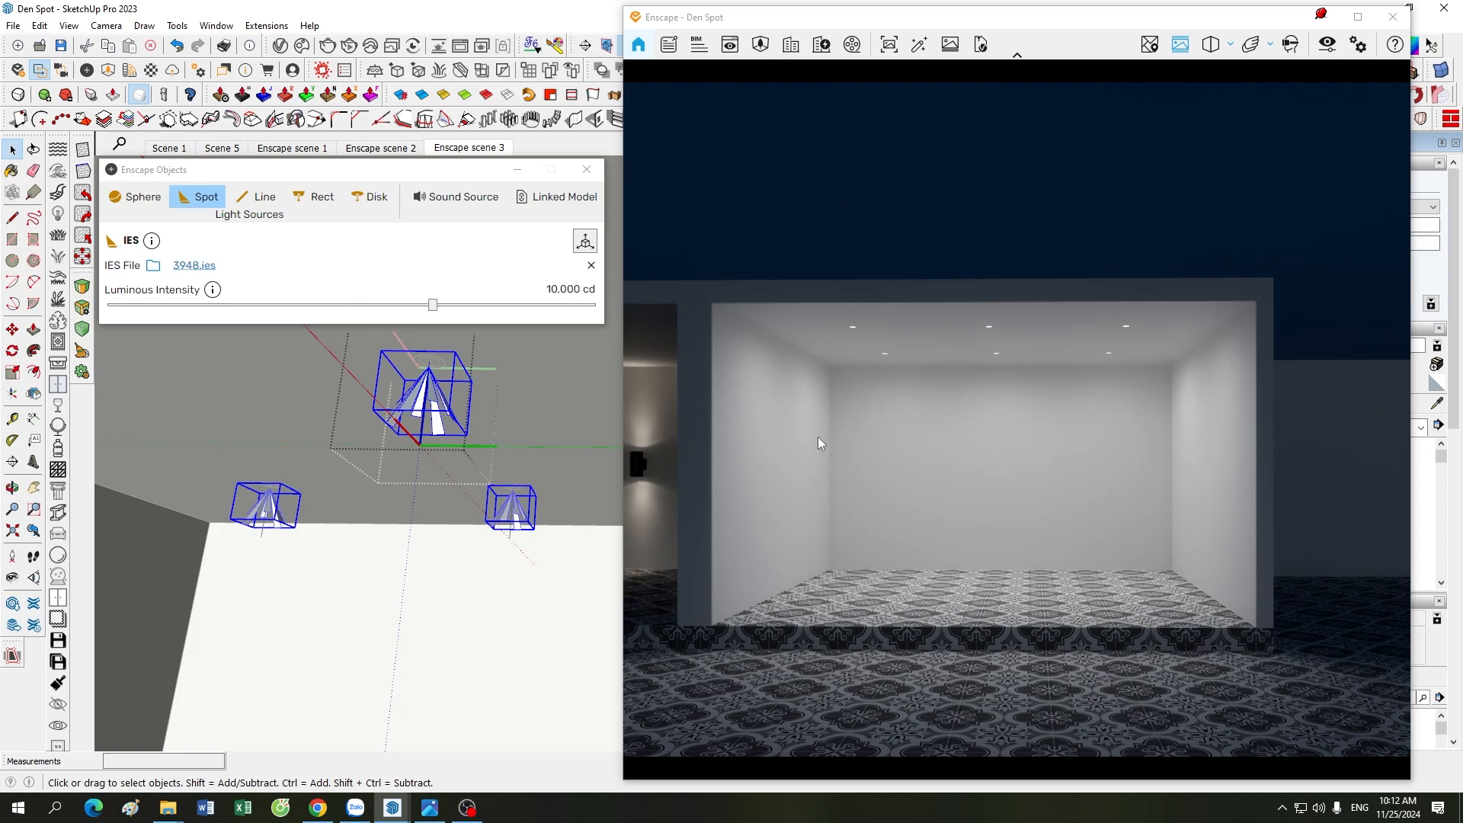
- View the light preview T_1.jpg in the 02. SPOT folder again without the Enscape window covering it, and close the image
left_click(169, 807)
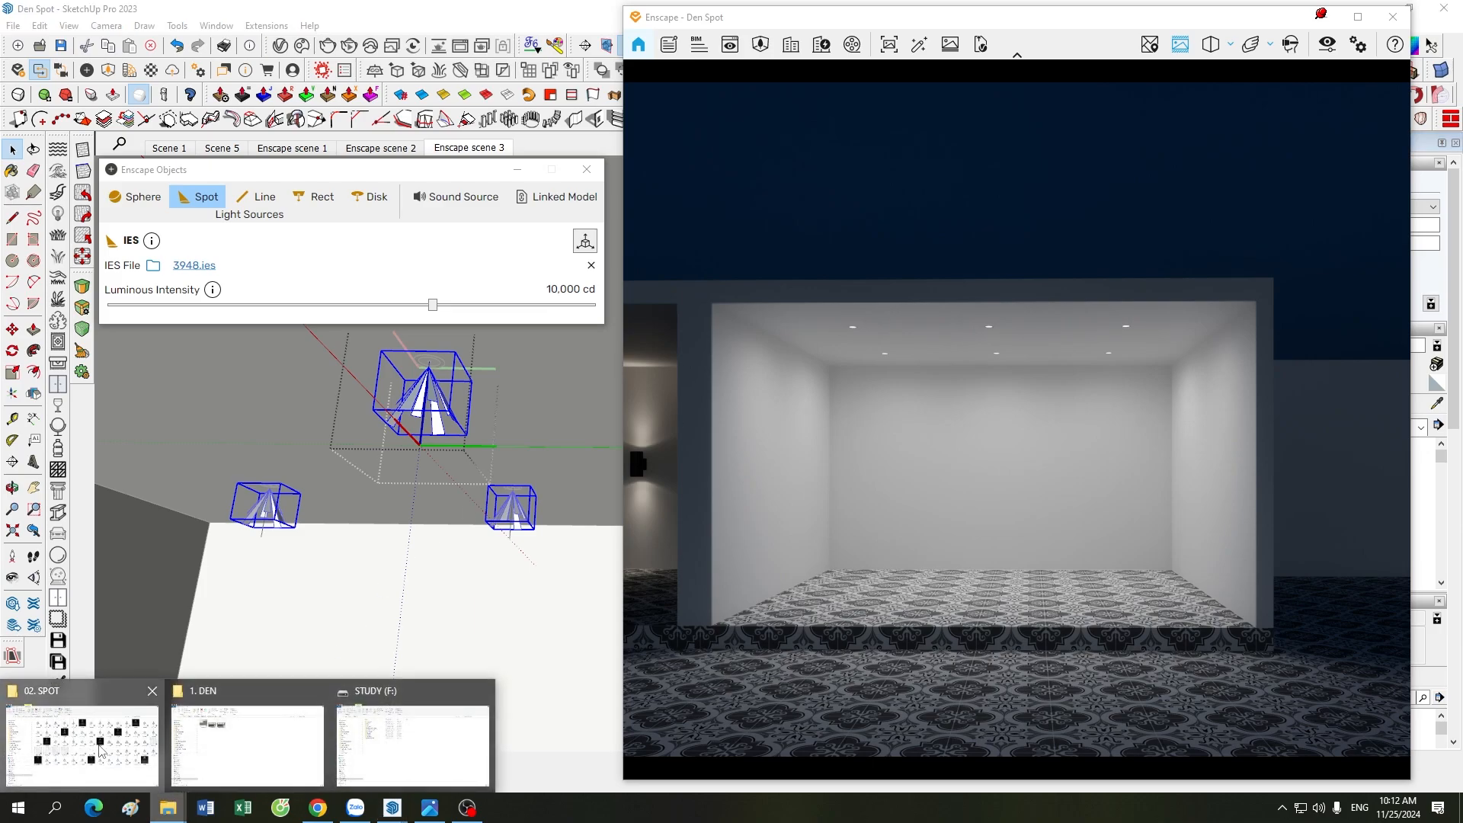
left_click(124, 755)
double_click(309, 539)
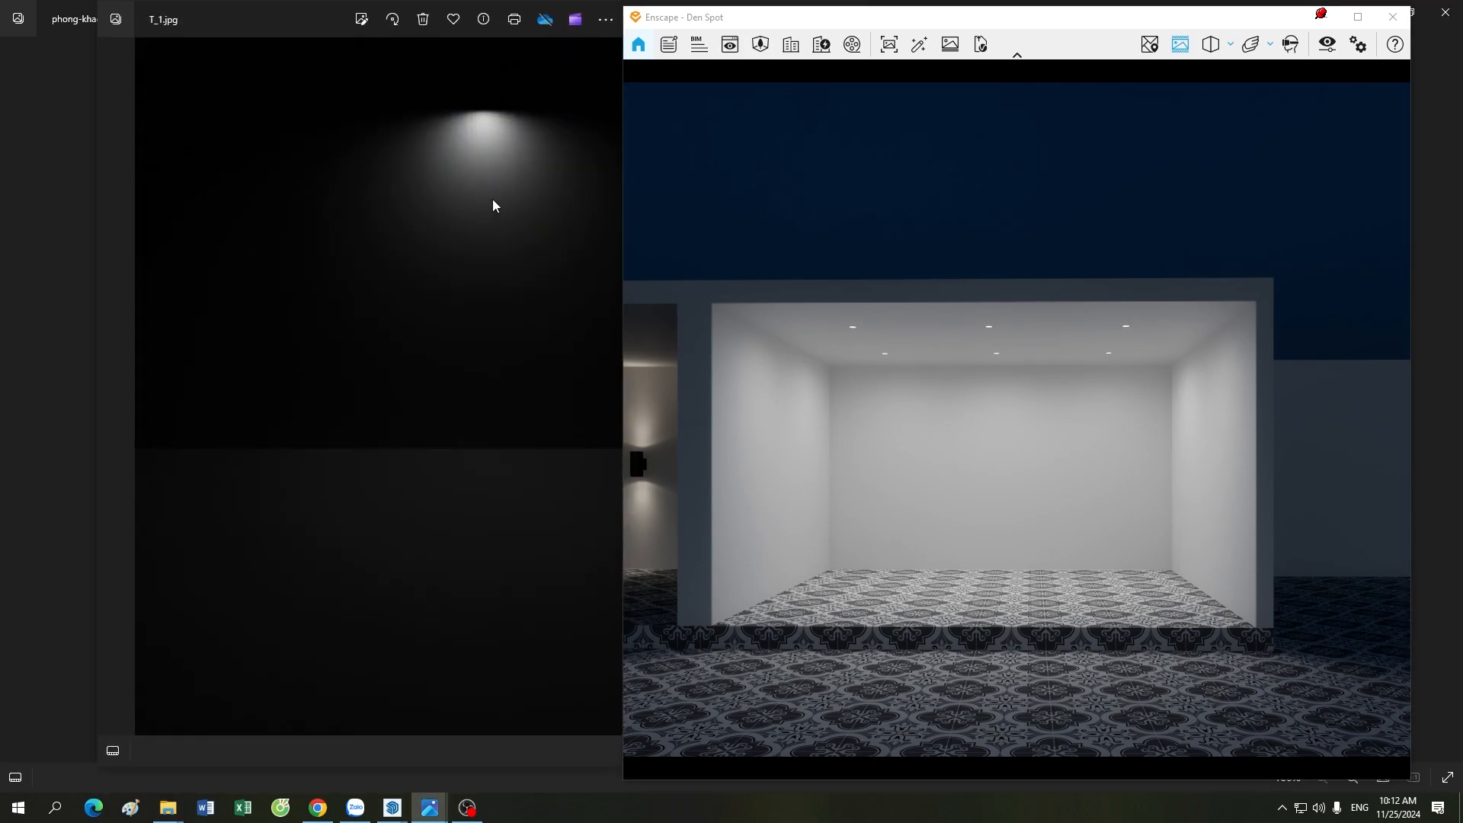
left_click(1325, 17)
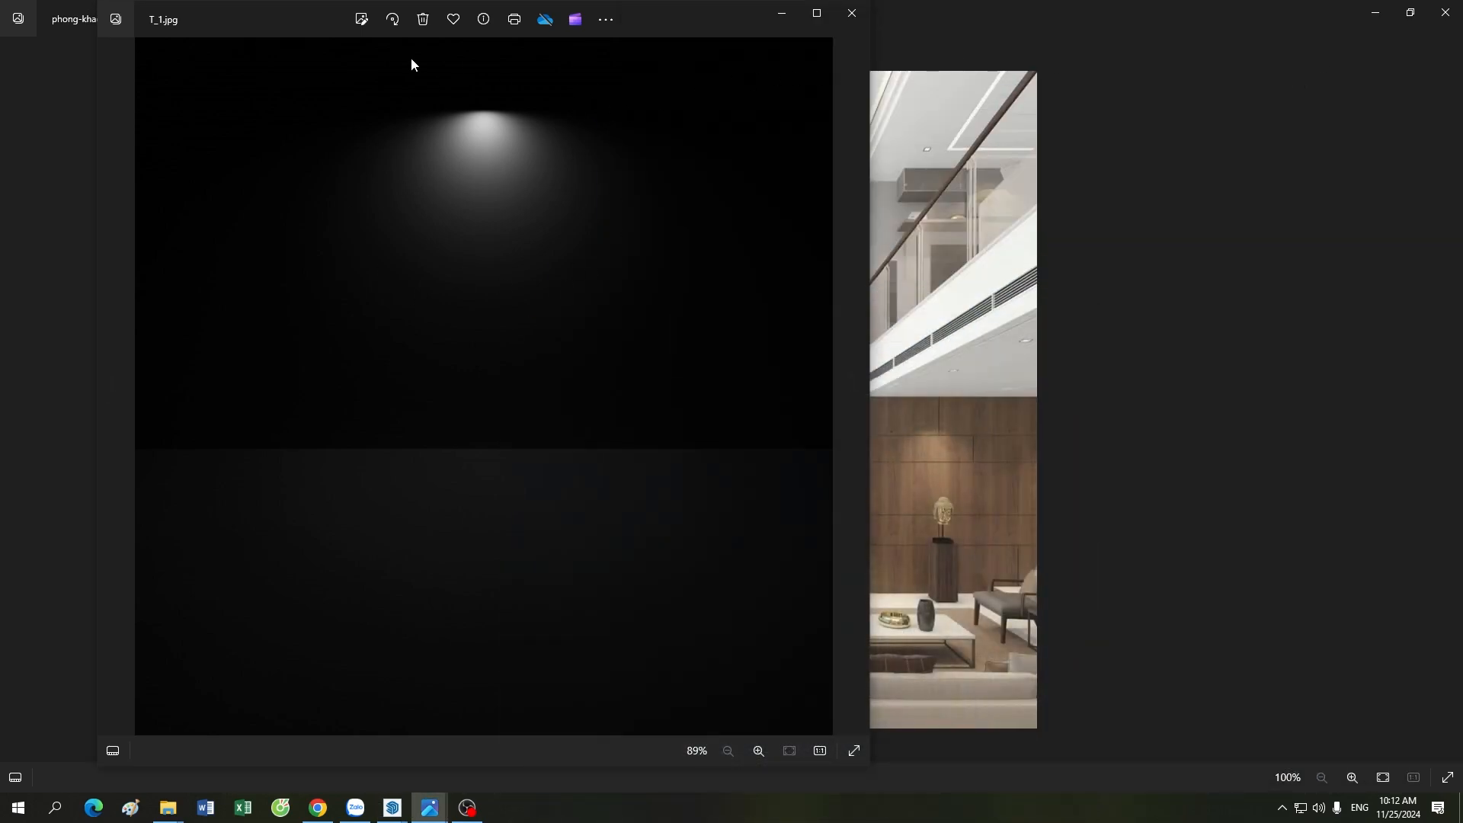
left_click(852, 14)
- Bring back SketchUp and the live Enscape render, and examine the IES downlights' effect on the room's walls and floor from closer viewpoints
left_click(394, 809)
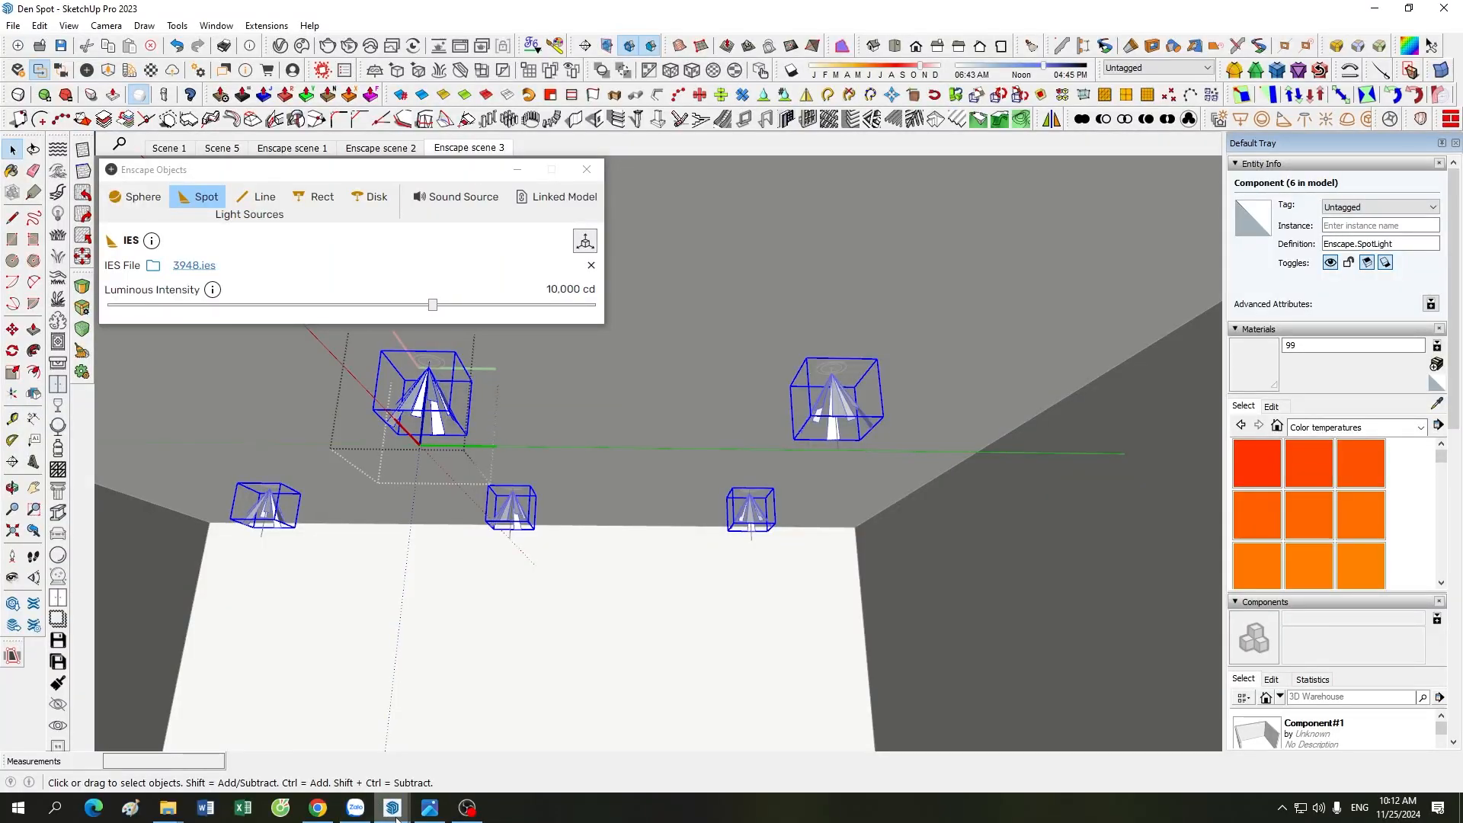
mouse_move(395, 815)
left_click(392, 720)
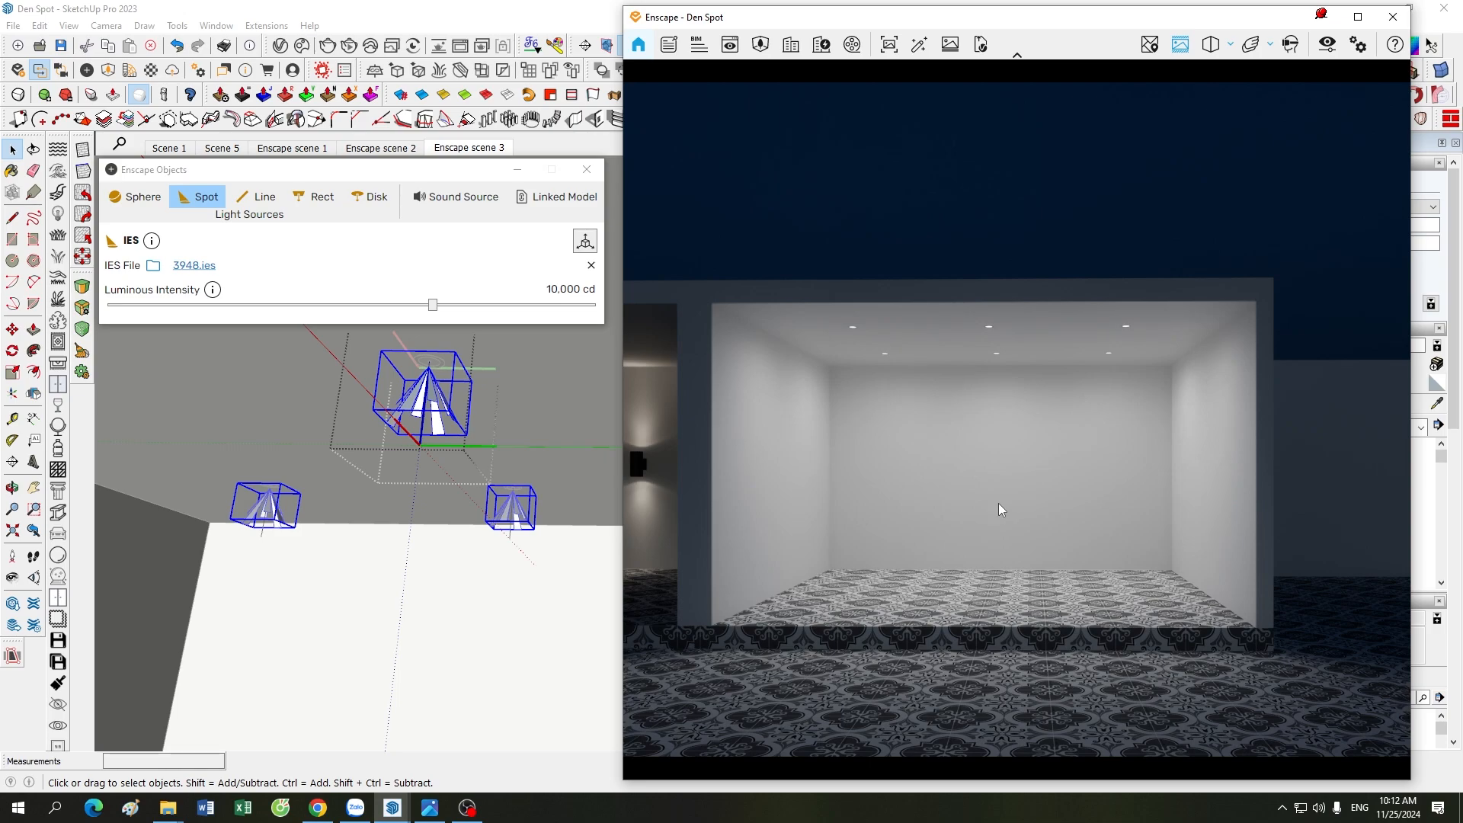
key("w")
key("d")
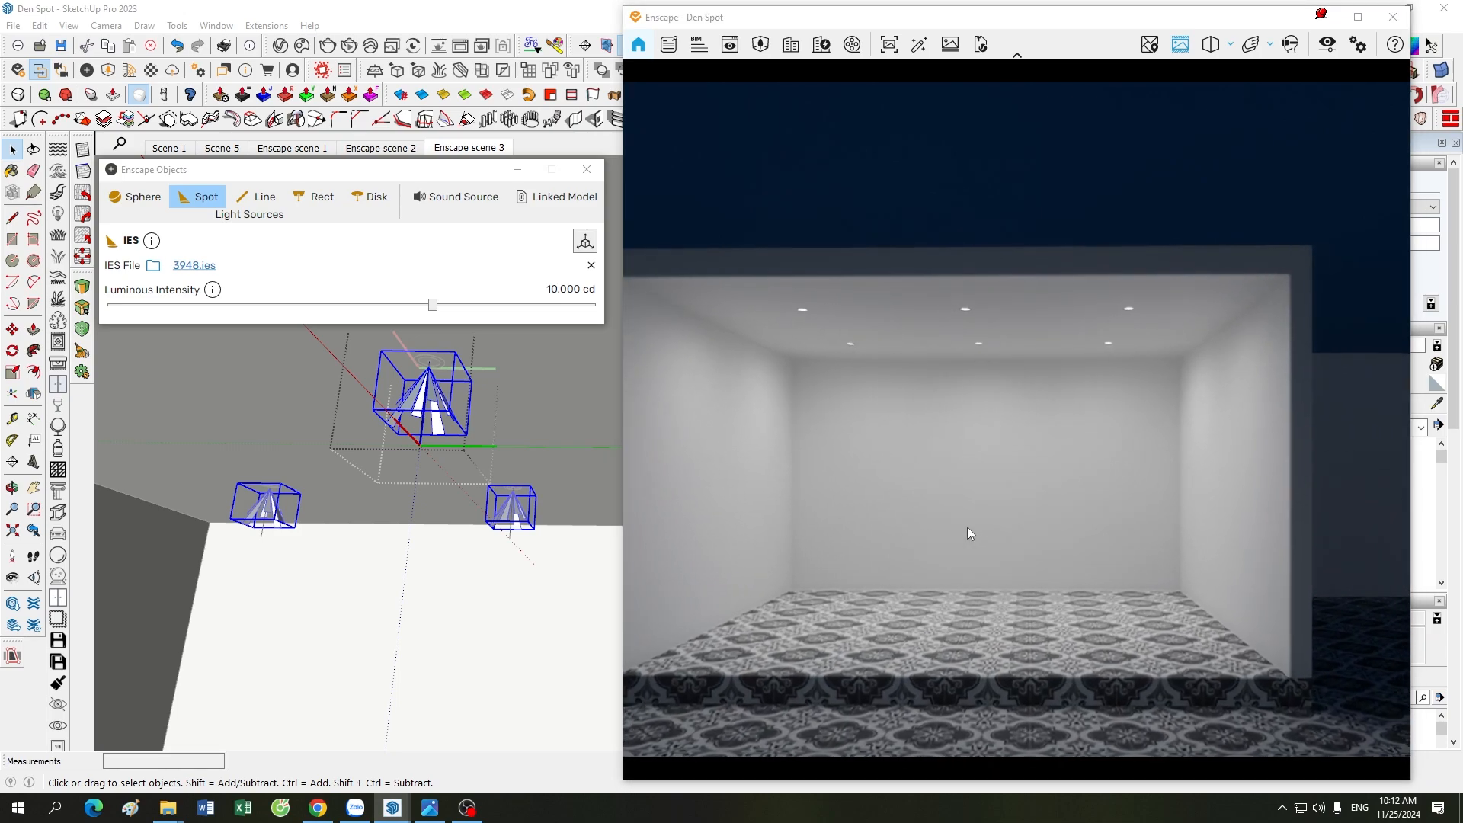
key("a")
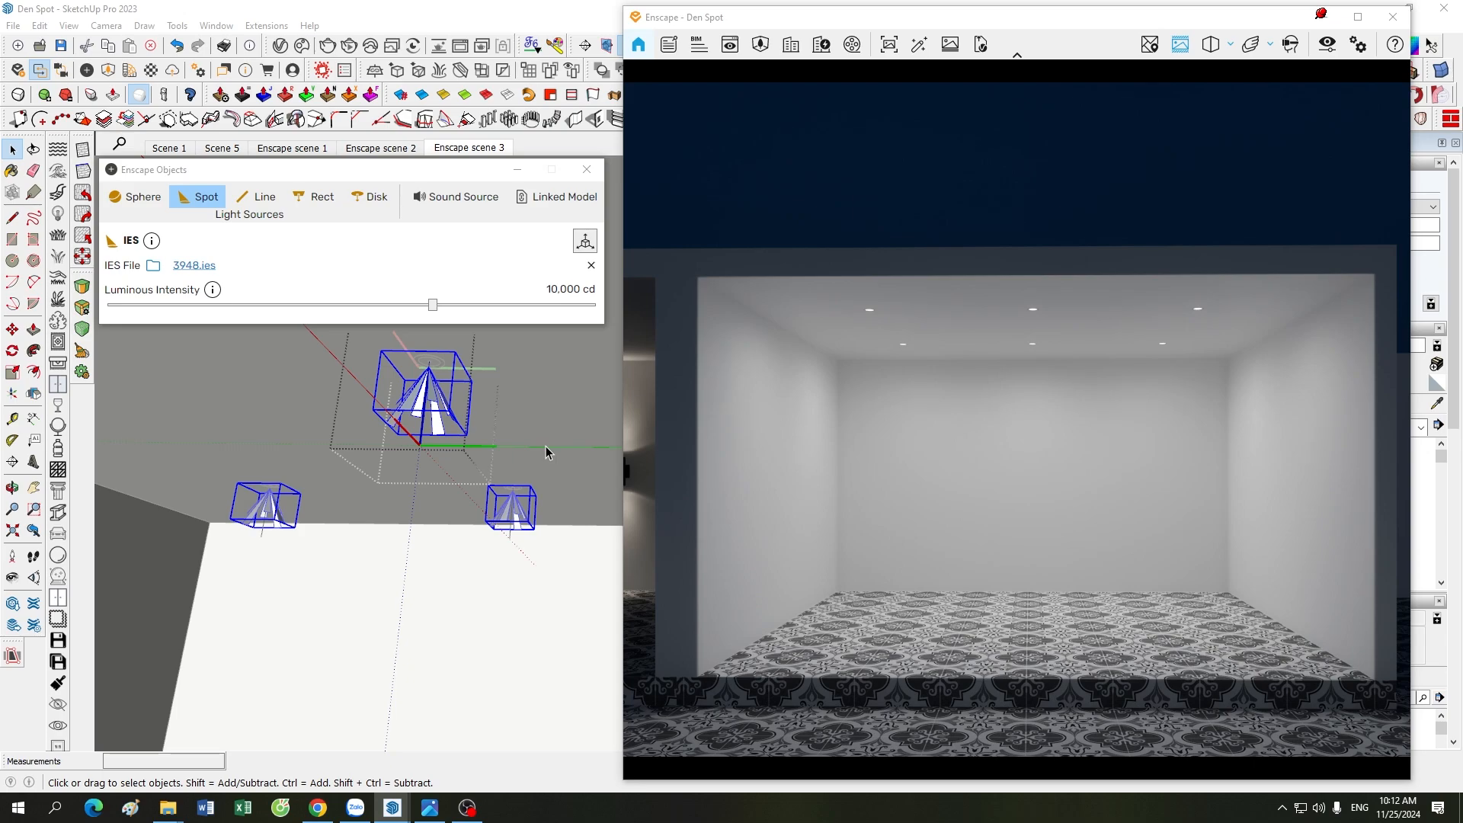
key("d")
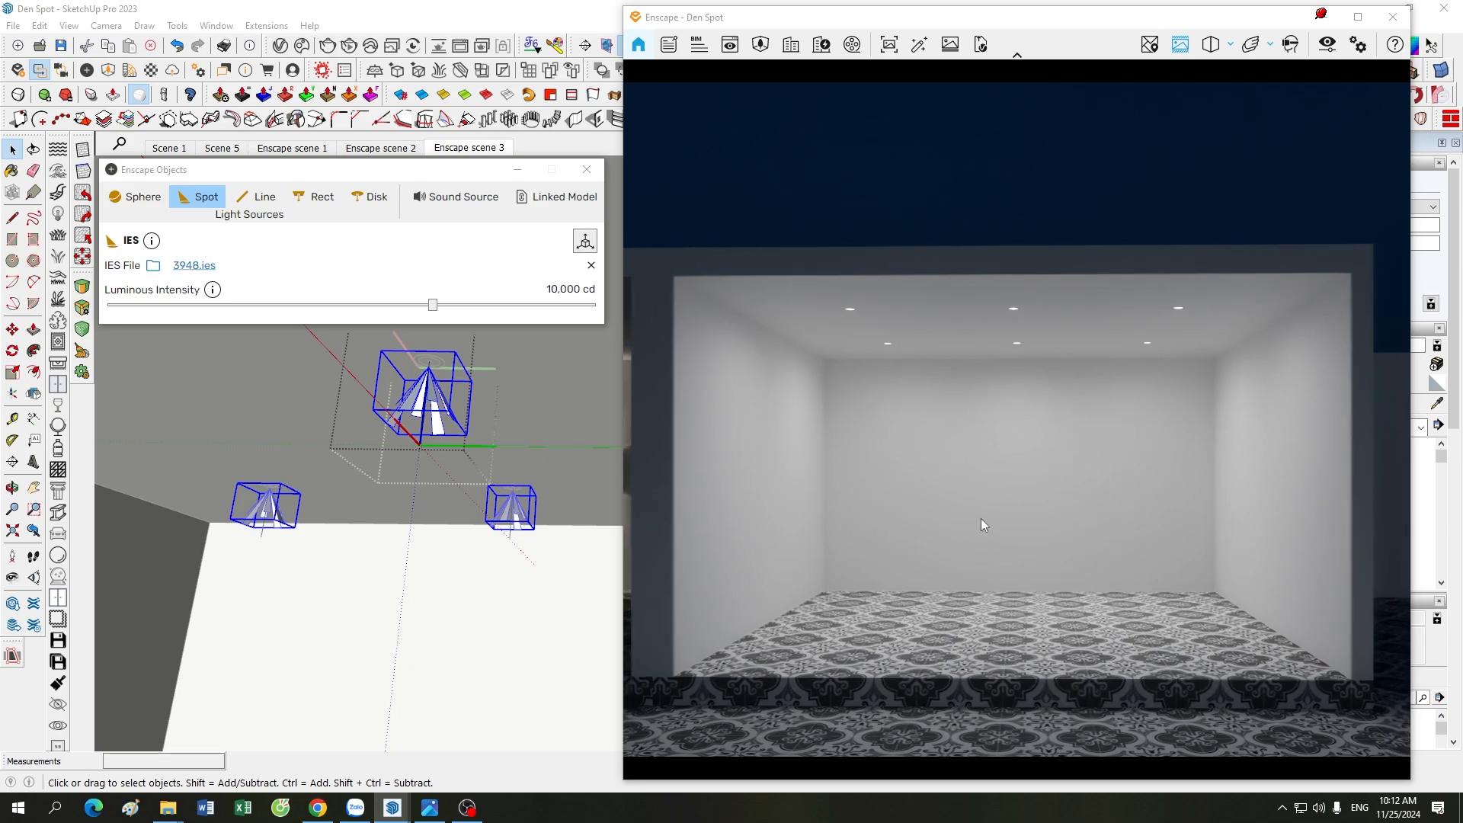
left_click_drag(967, 515, 953, 514)
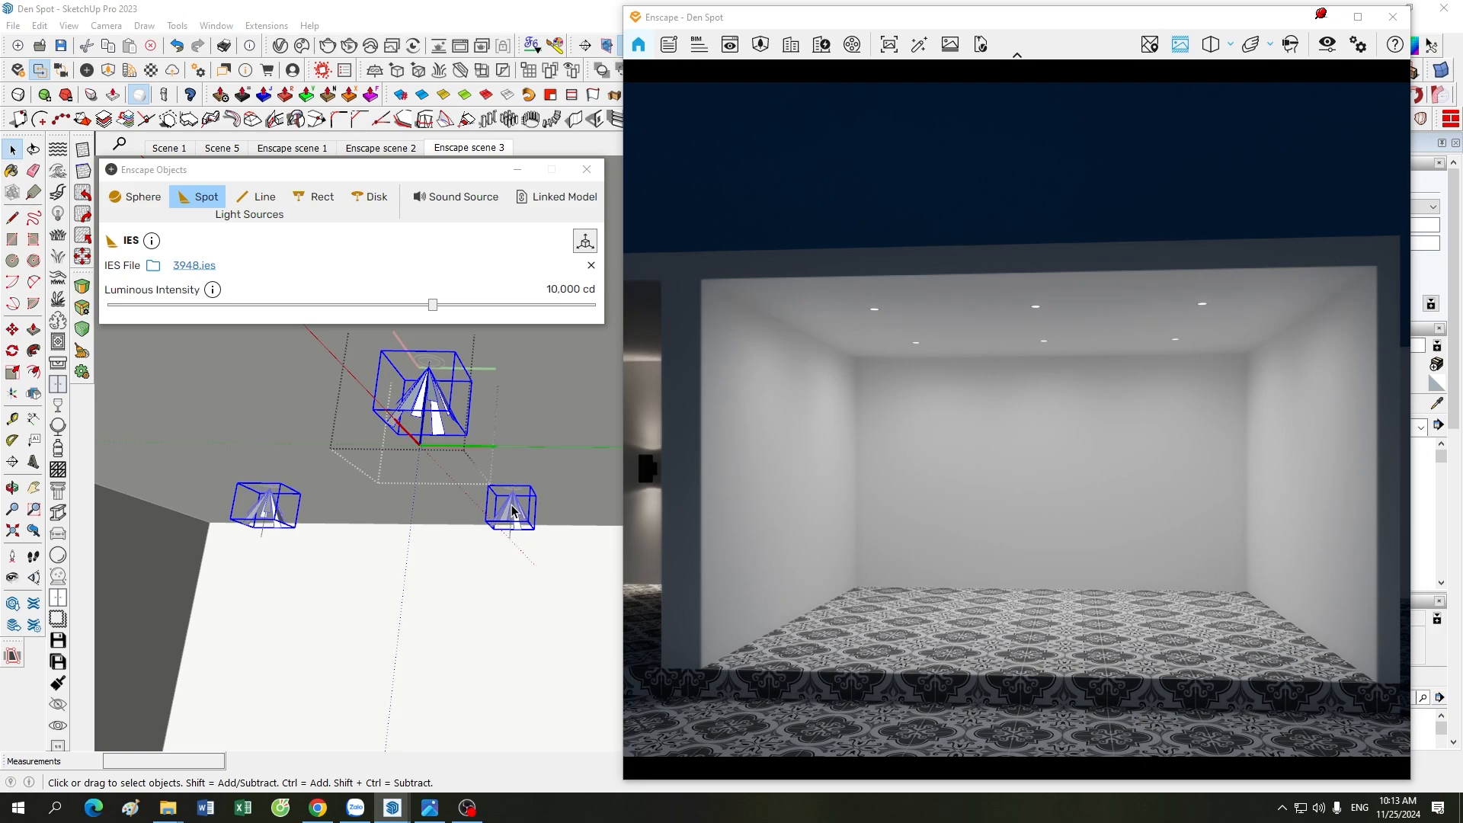
left_click_drag(873, 529, 944, 536)
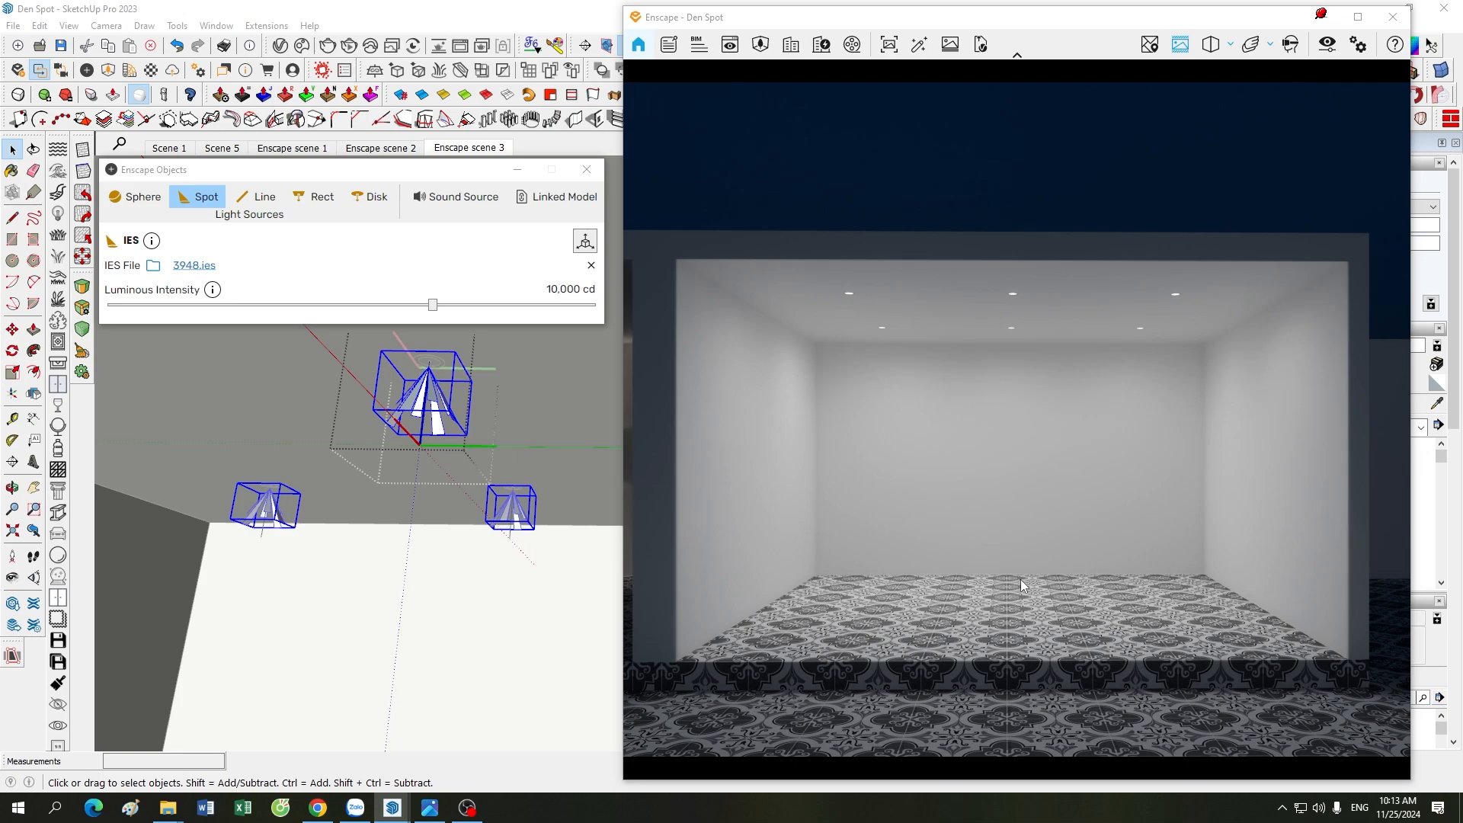
- Leave the downlight component and examine the wall light in the neighbouring room in both the live render and the model
key("a")
mouse_move(1021, 579)
left_mouse_down()
mouse_move(1088, 514)
mouse_move(1117, 547)
left_mouse_up()
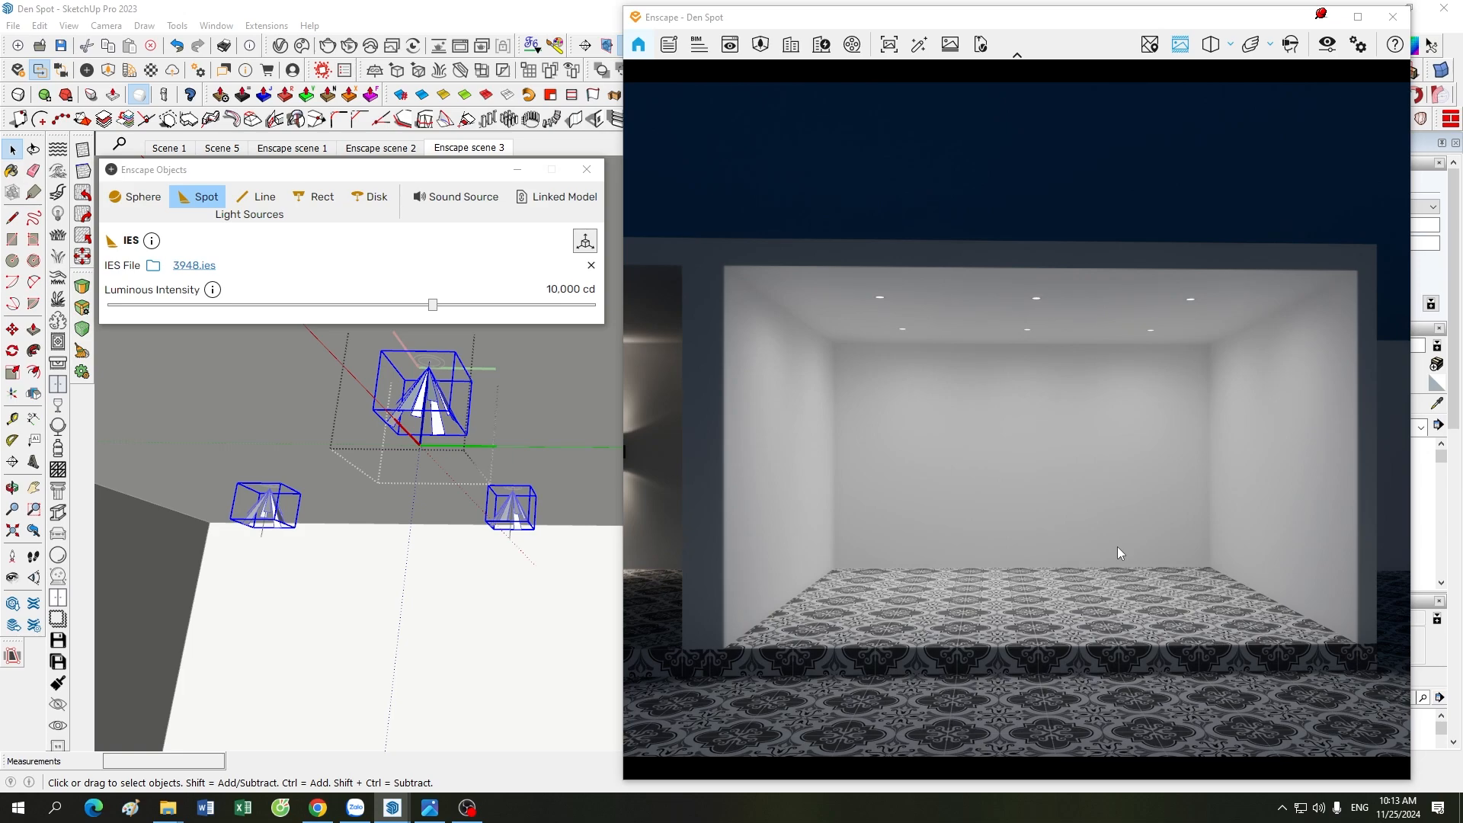
left_click(506, 620)
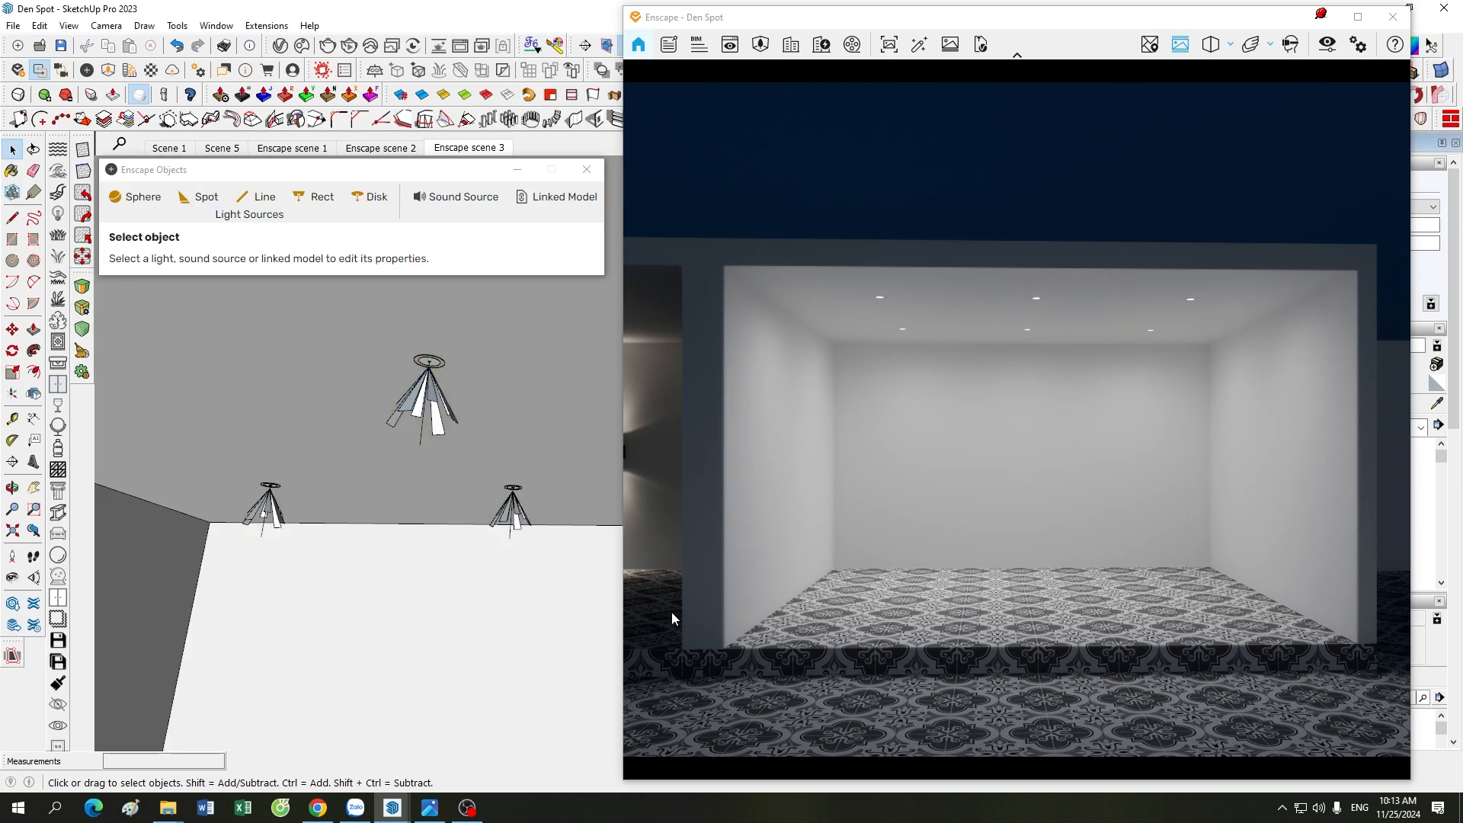
key("a")
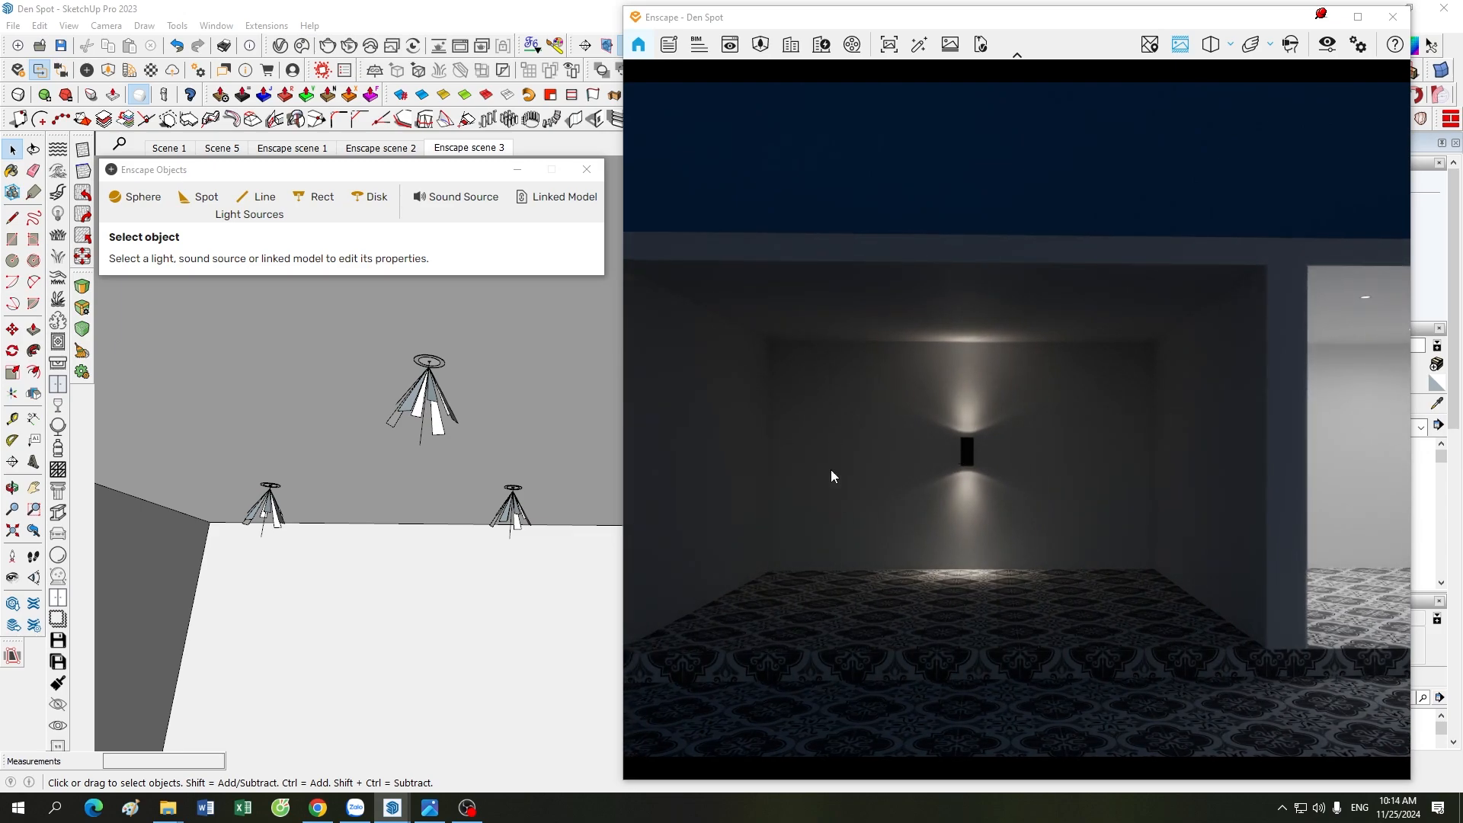
scroll(432, 559, "down", 5)
scroll(474, 538, "up", 5)
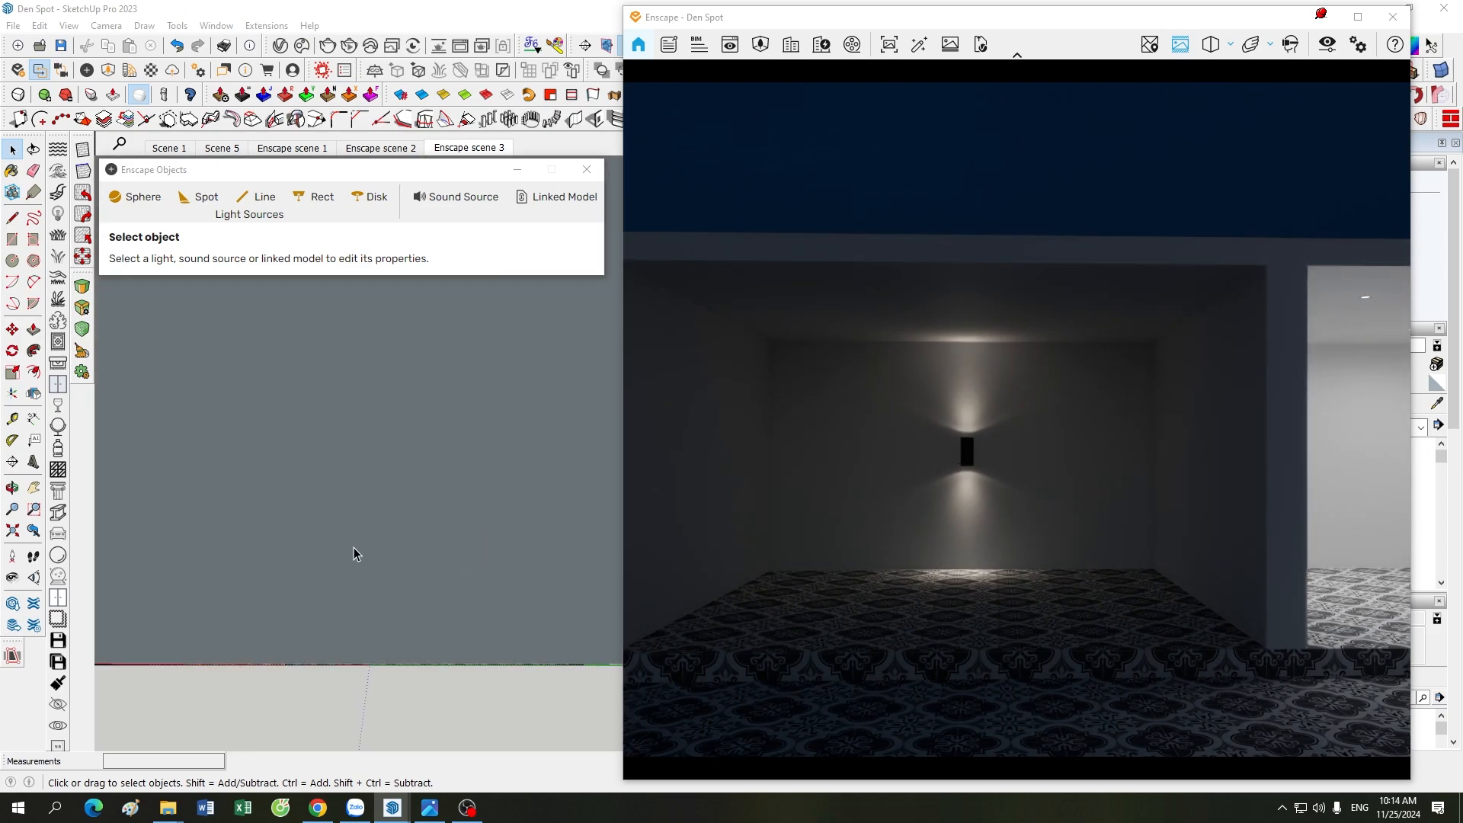
scroll(389, 499, "down", 2)
scroll(395, 495, "down", 3)
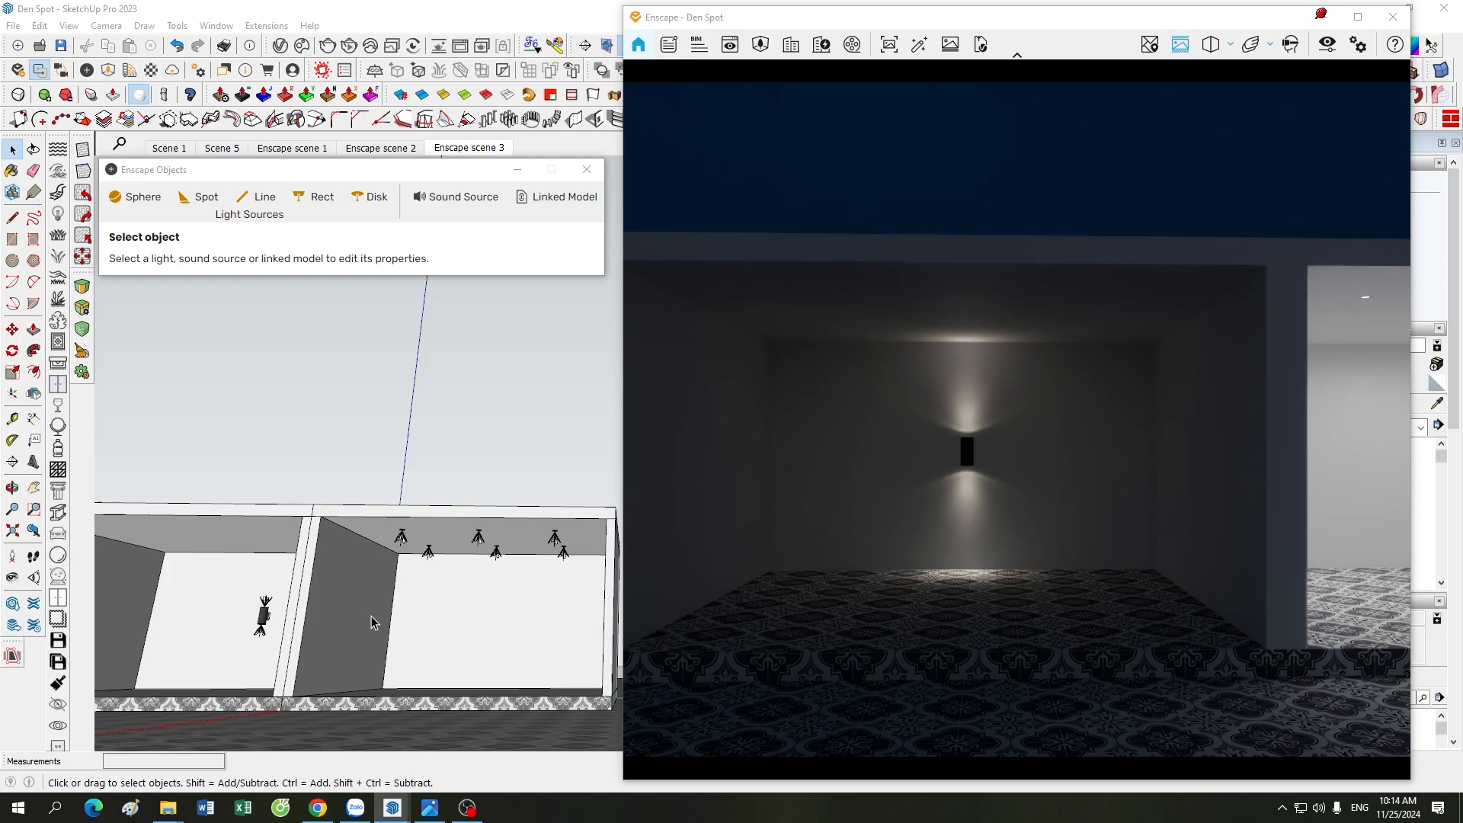
scroll(369, 615, "up", 2)
scroll(236, 607, "up", 4)
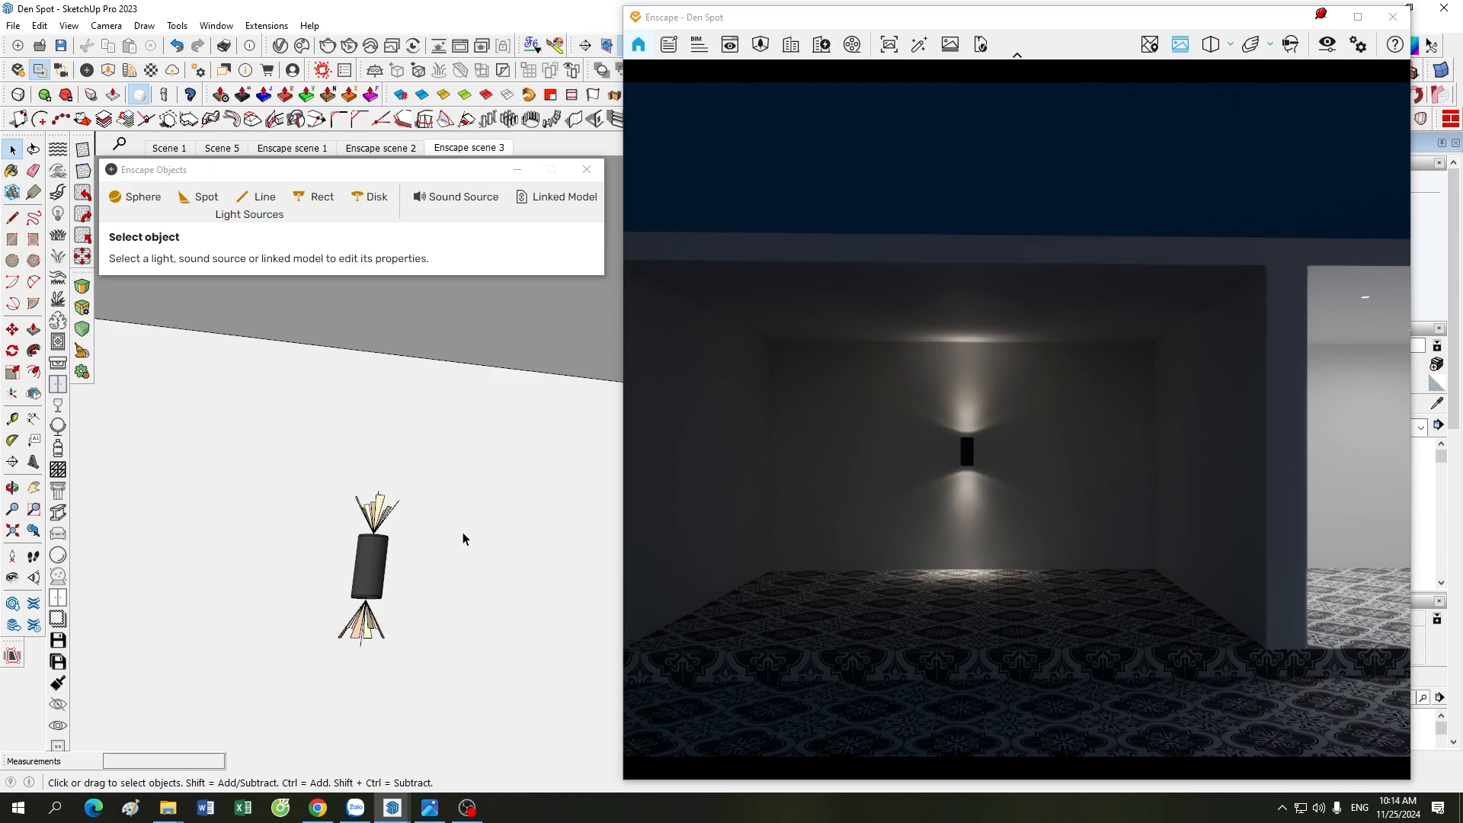
- Switch to the 02. SPOT folder, unpin the Enscape window, and browse the light previews H_1.jpg through H_6.jpg at full size
mouse_move(168, 807)
left_click(76, 732)
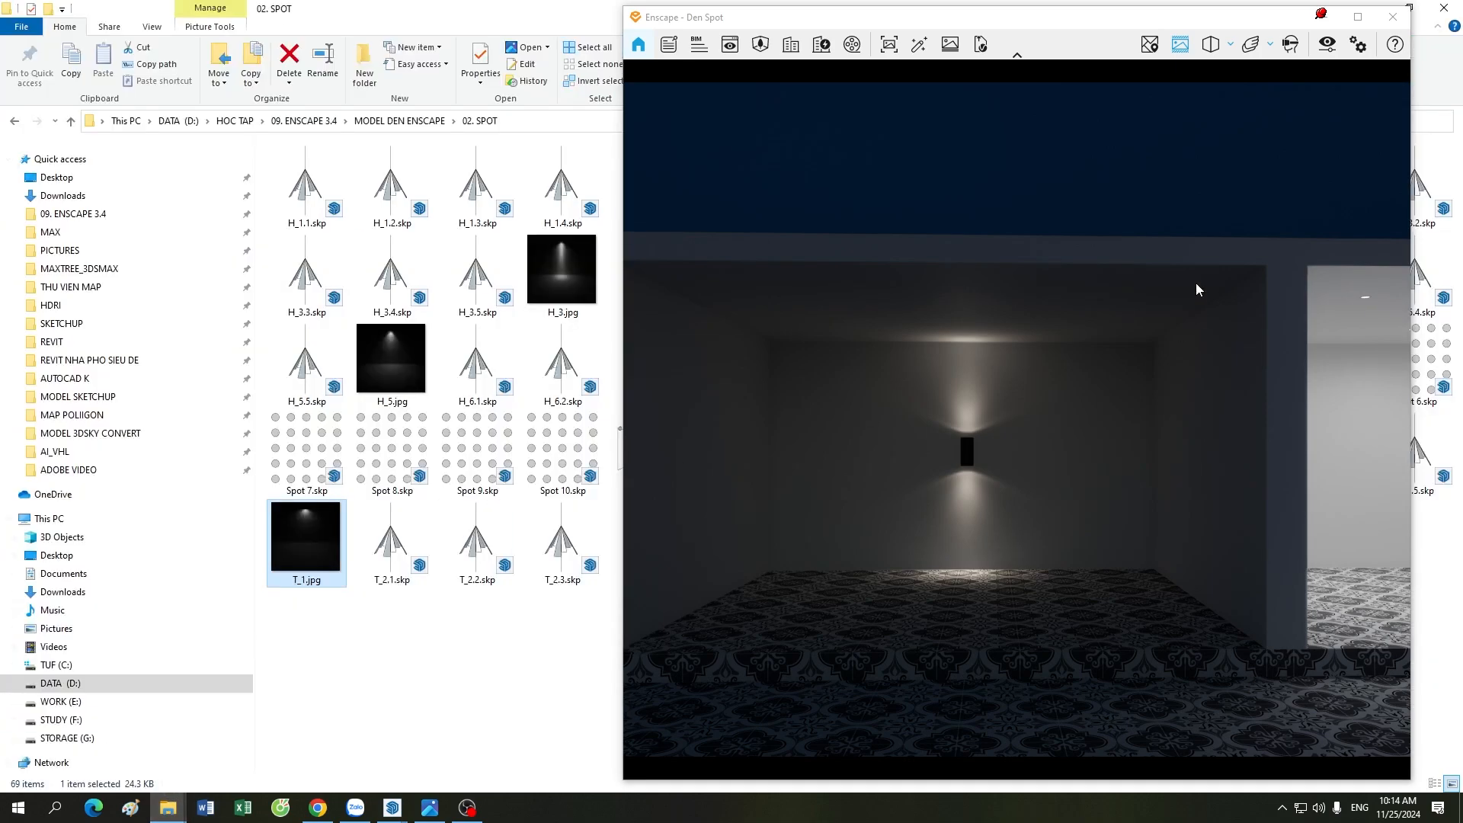
left_click(1324, 17)
double_click(743, 193)
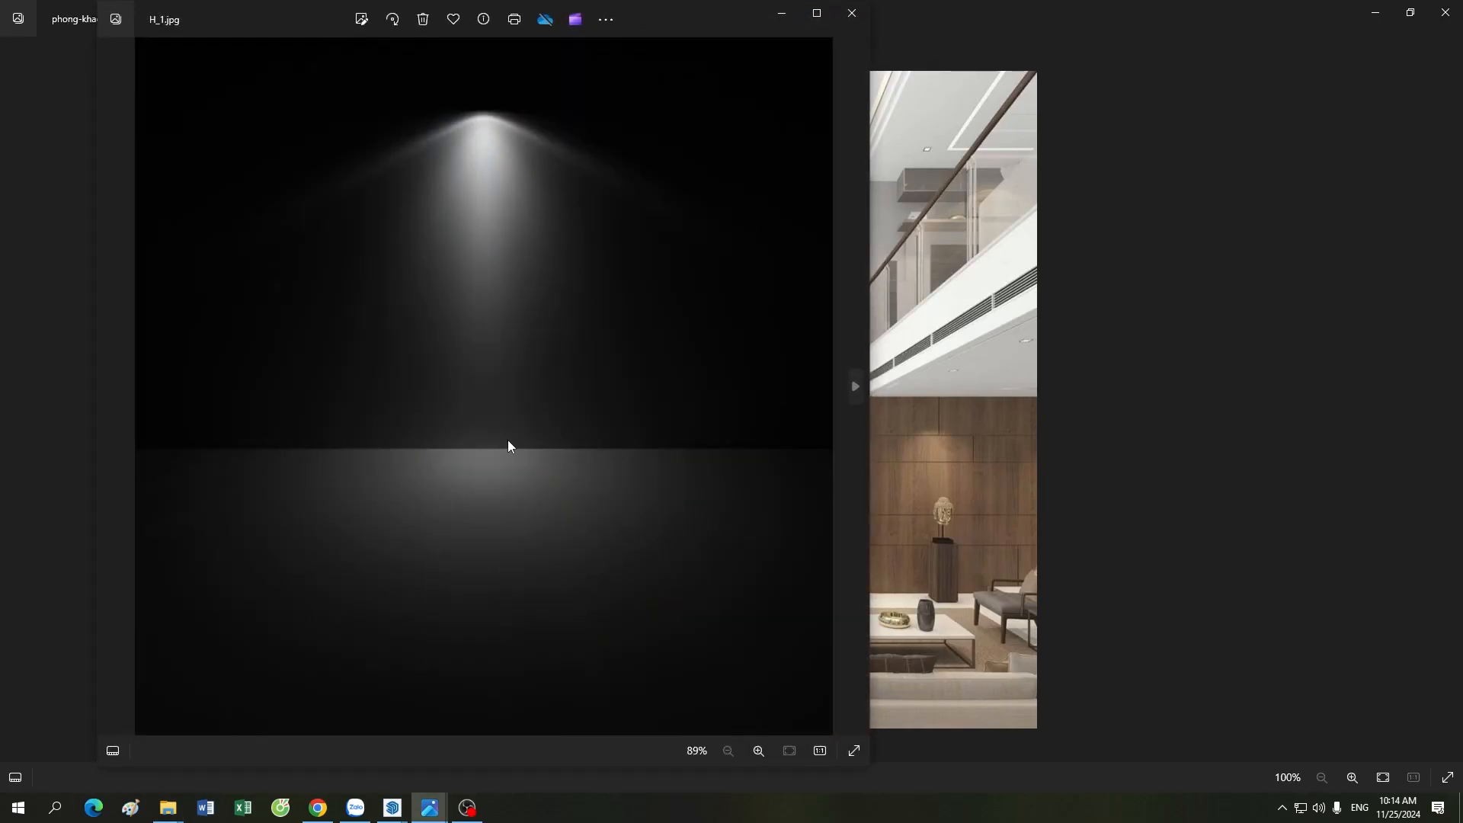
left_click(816, 13)
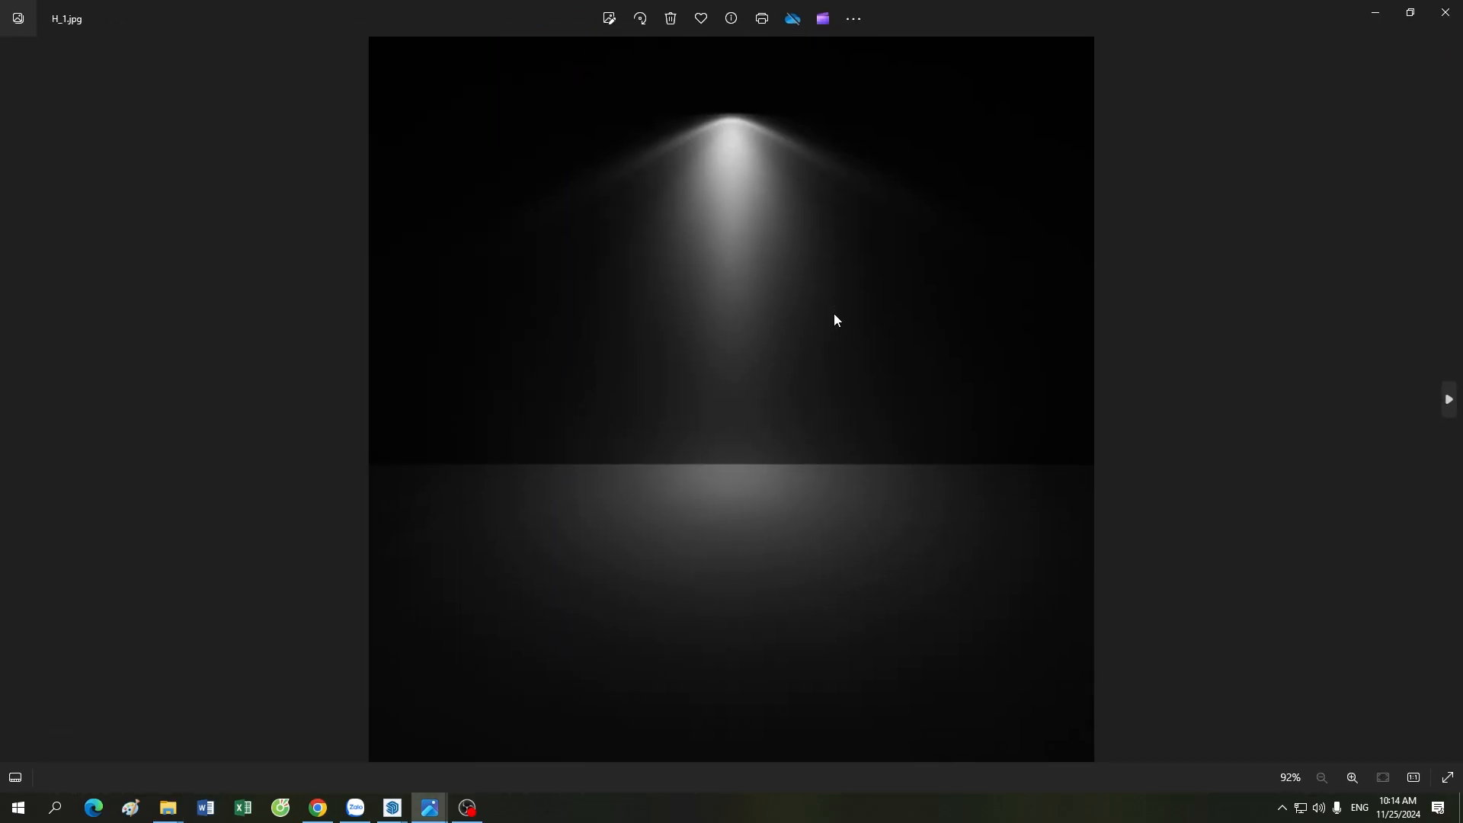
key("Right")
key("Right")
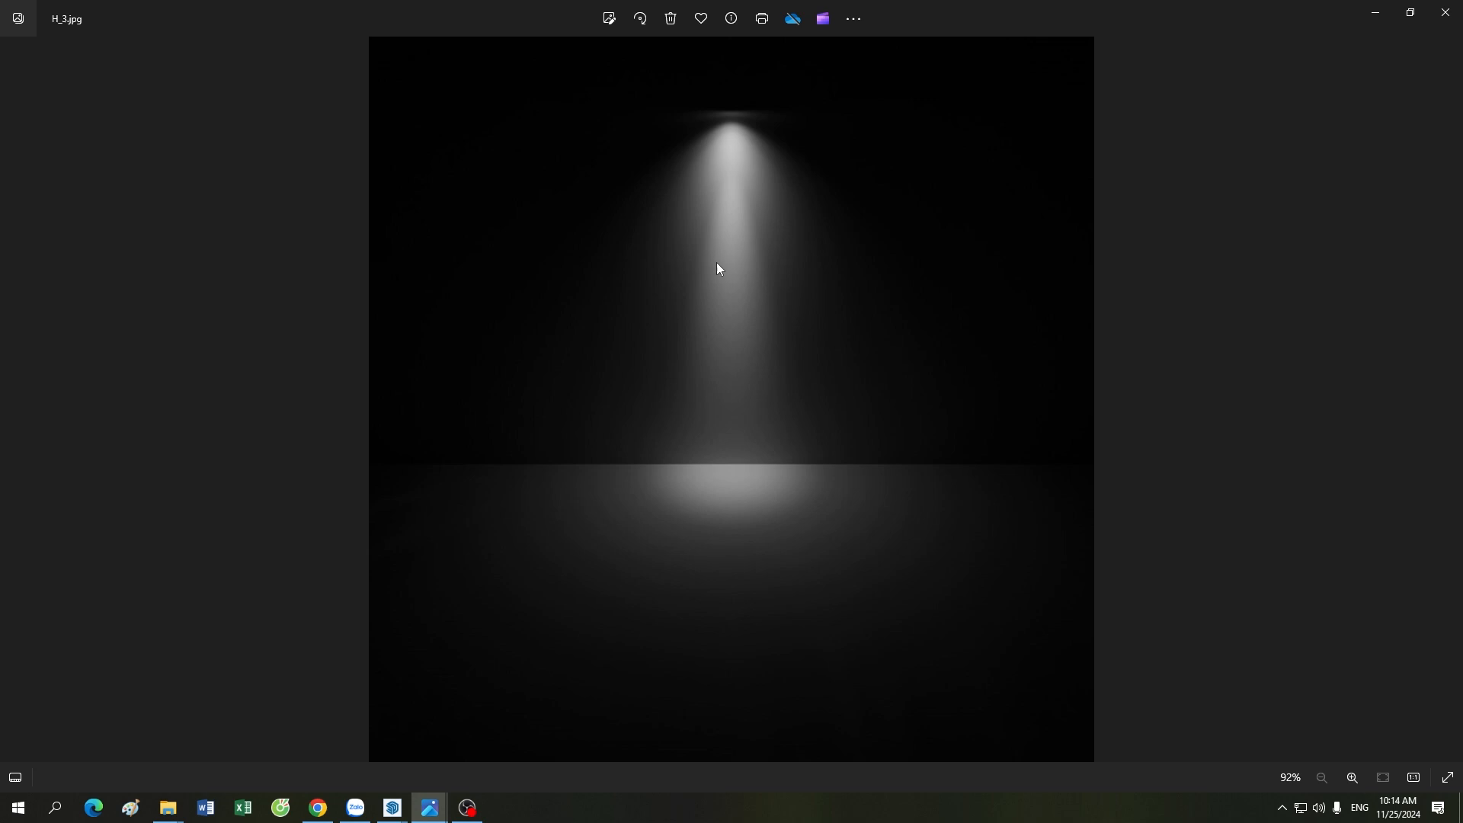
key("Right")
key("Right")
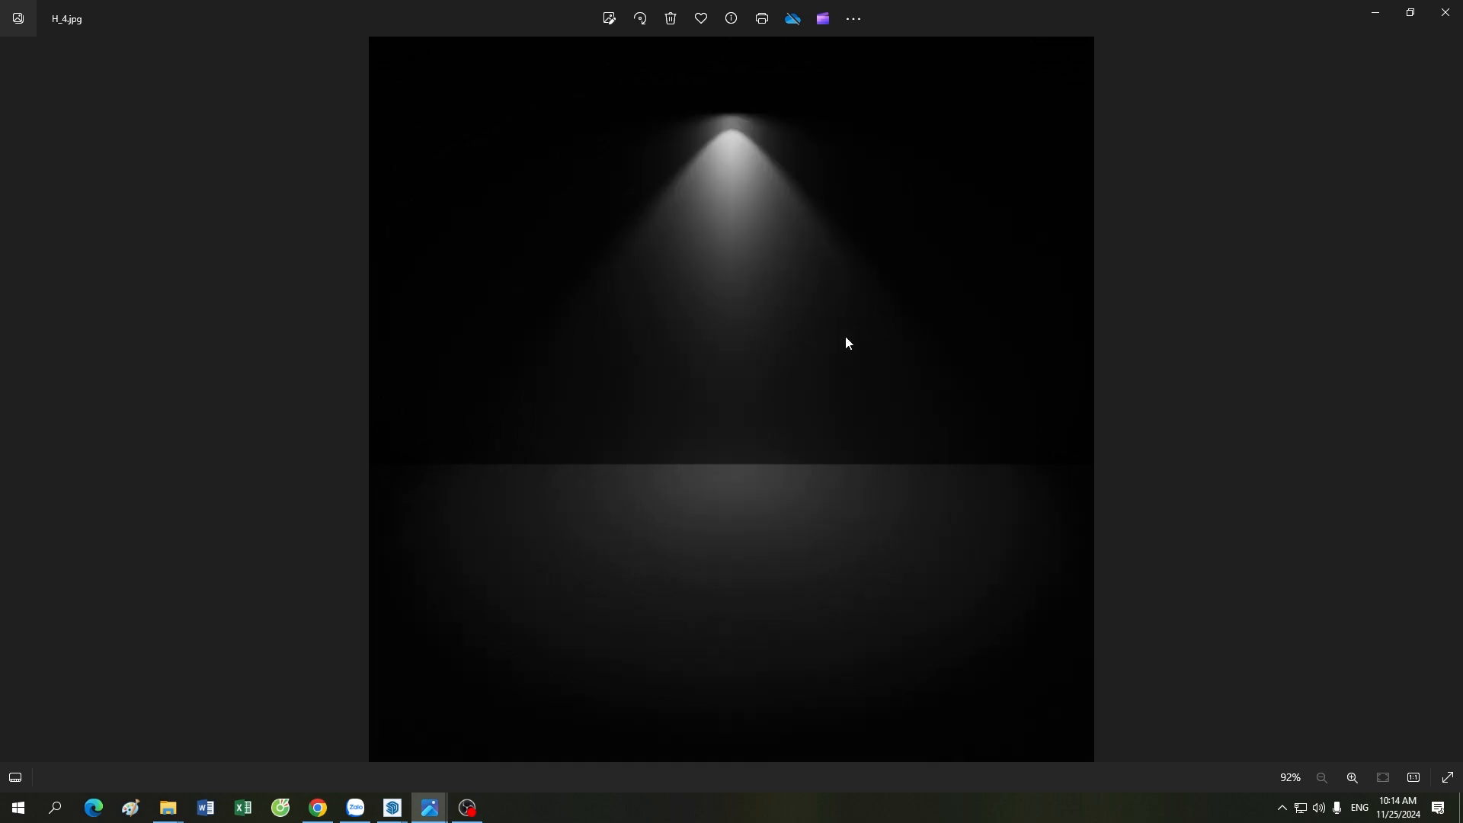
key("Right")
key("Left")
key("Left")
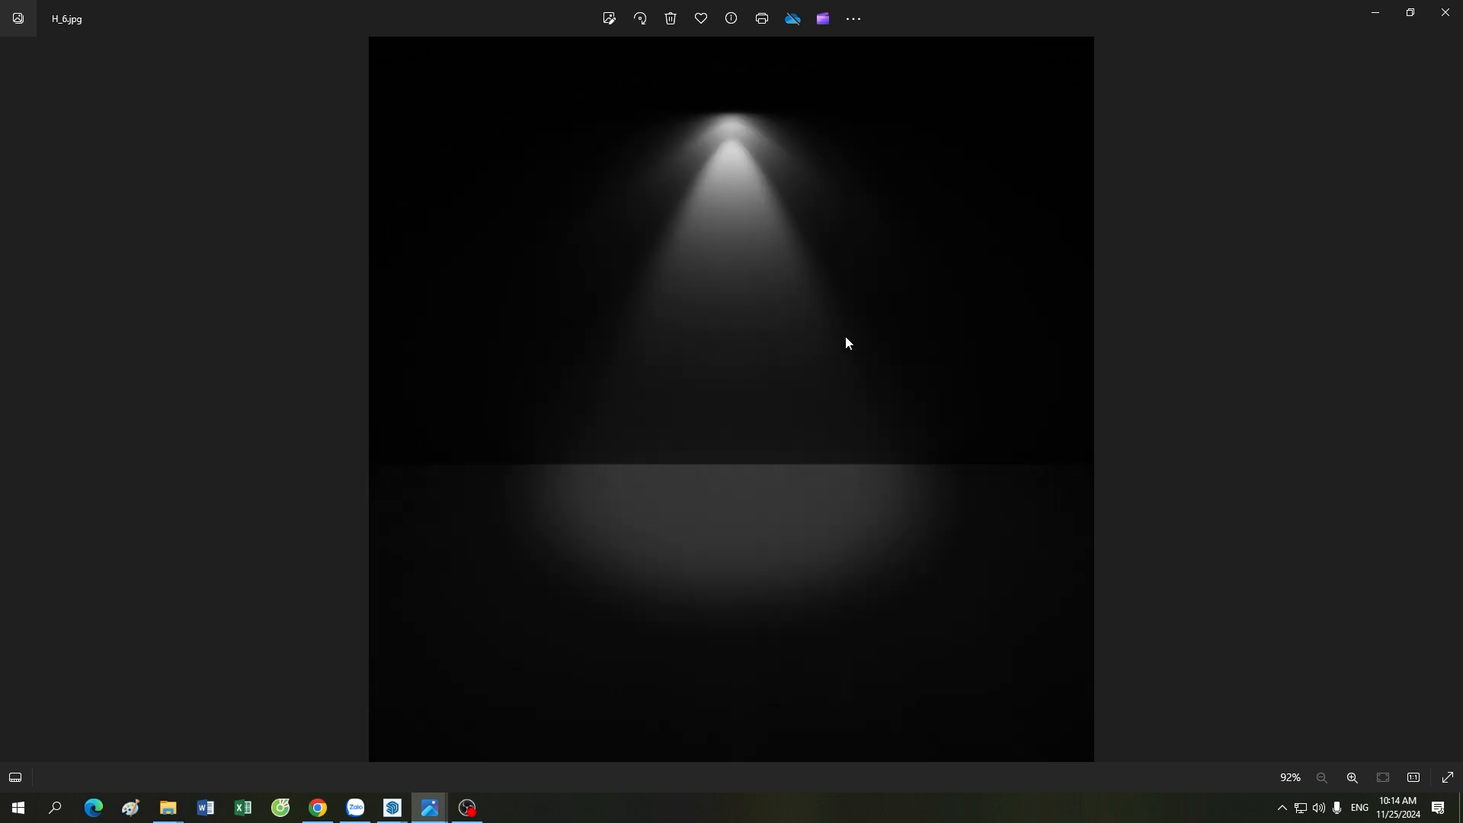
key("Right")
left_click(1445, 12)
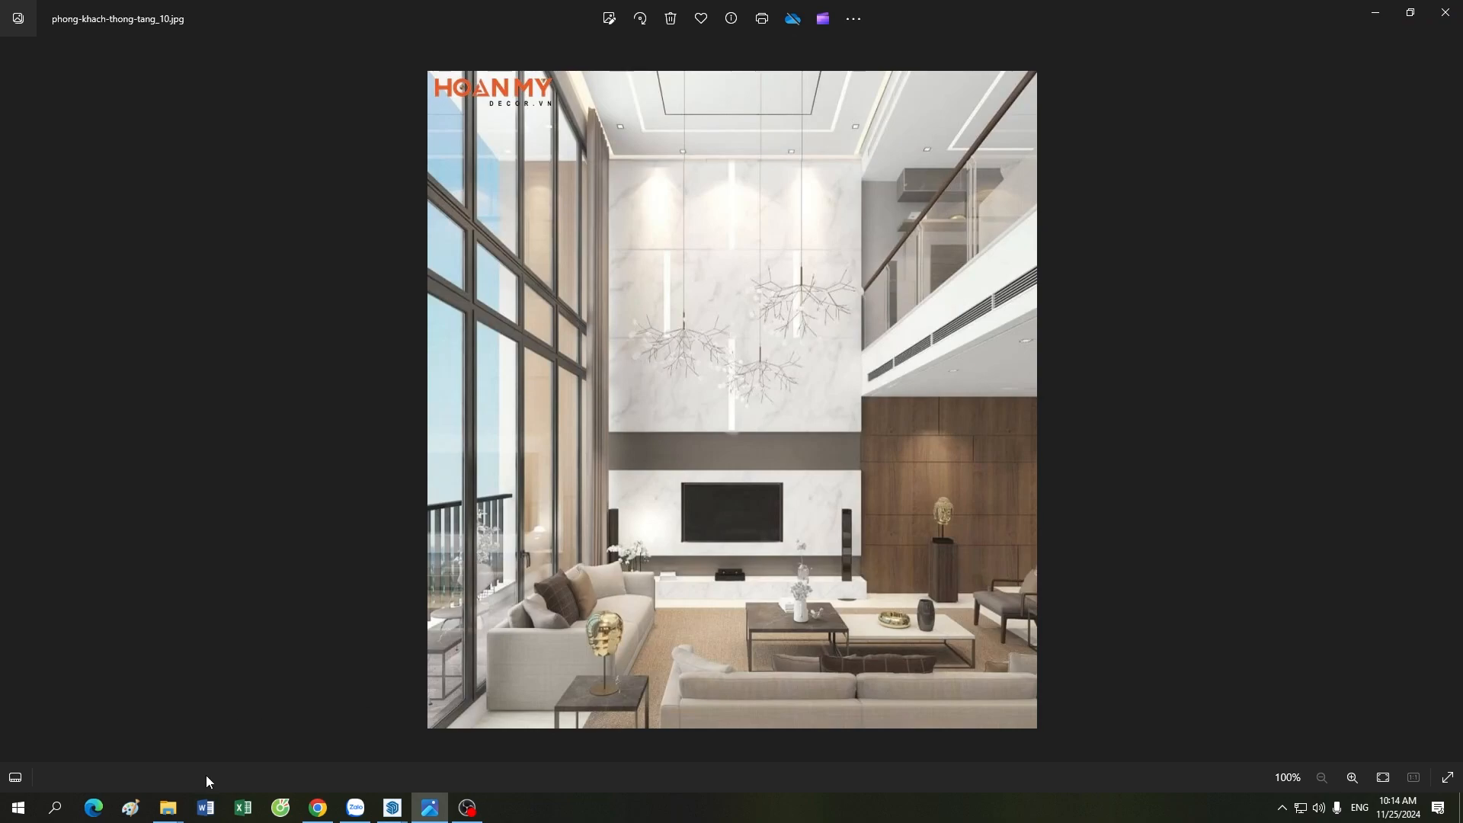
- View the light preview H_3.jpg again from the 02. SPOT folder and close the image
left_click(168, 809)
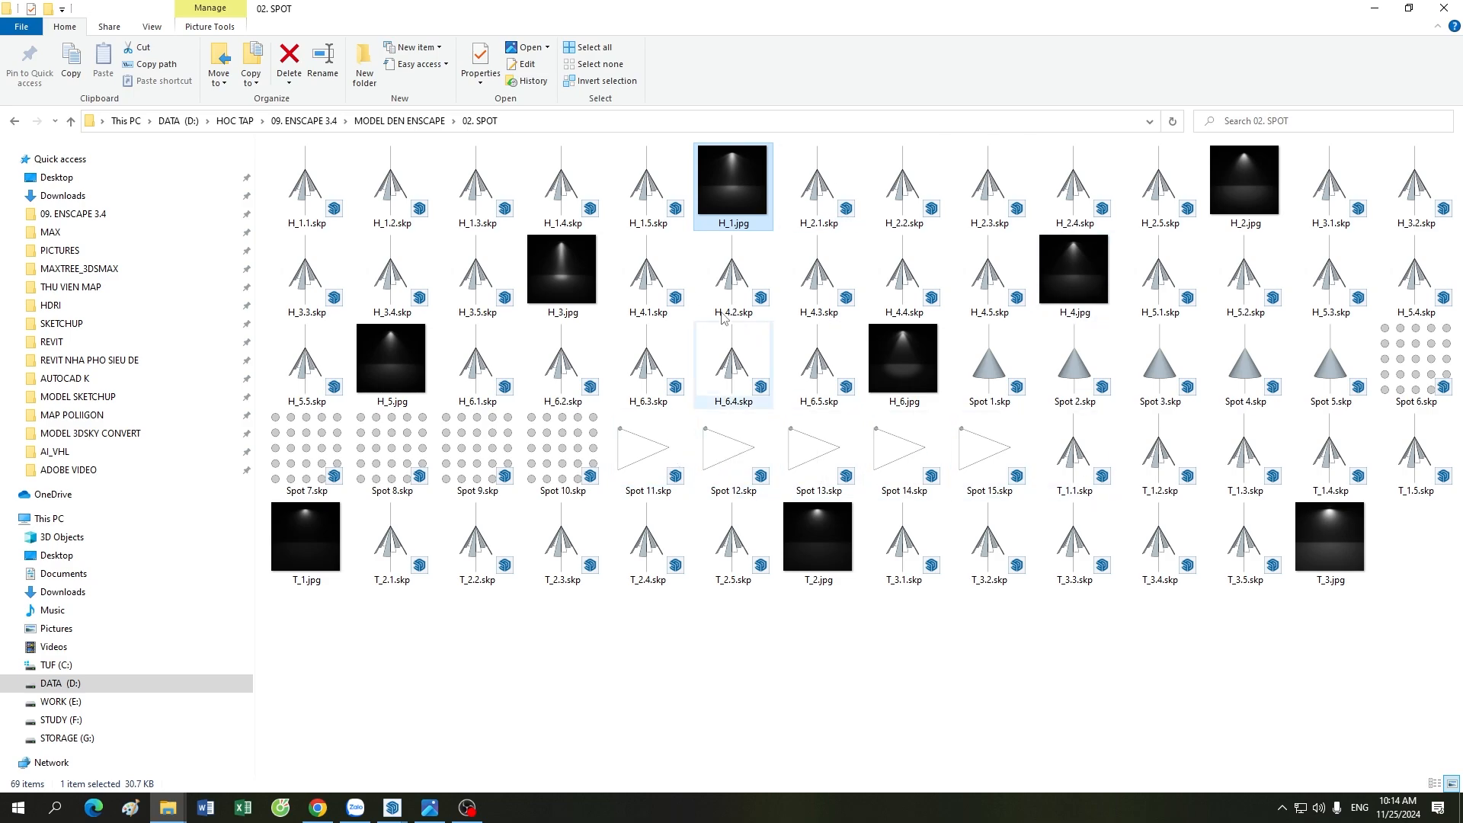
double_click(577, 276)
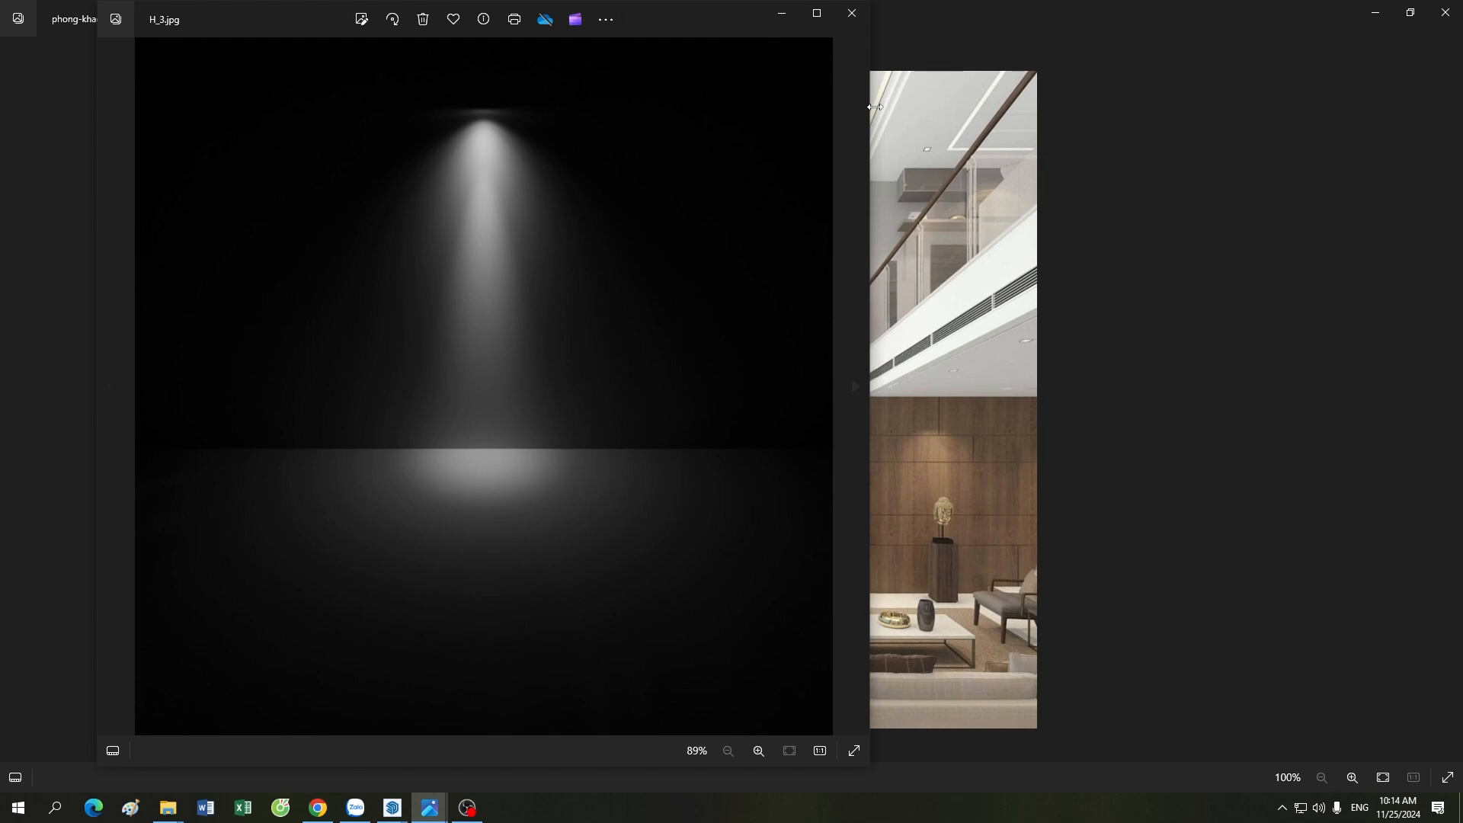
left_click(851, 13)
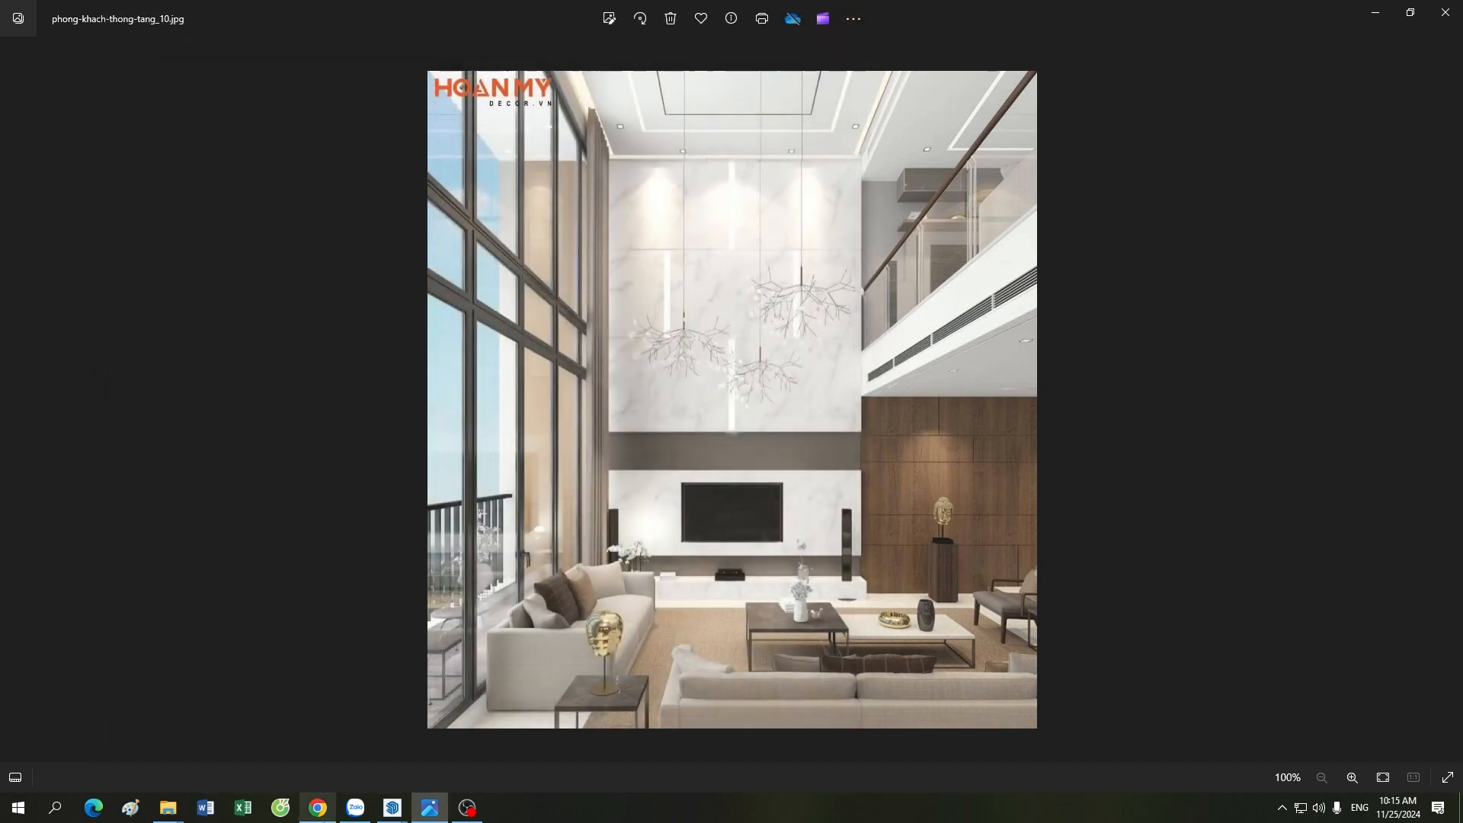
- Bring back SketchUp with the live Enscape render and move the render view to the room with the arc floor lamp
mouse_move(394, 812)
left_click(381, 739)
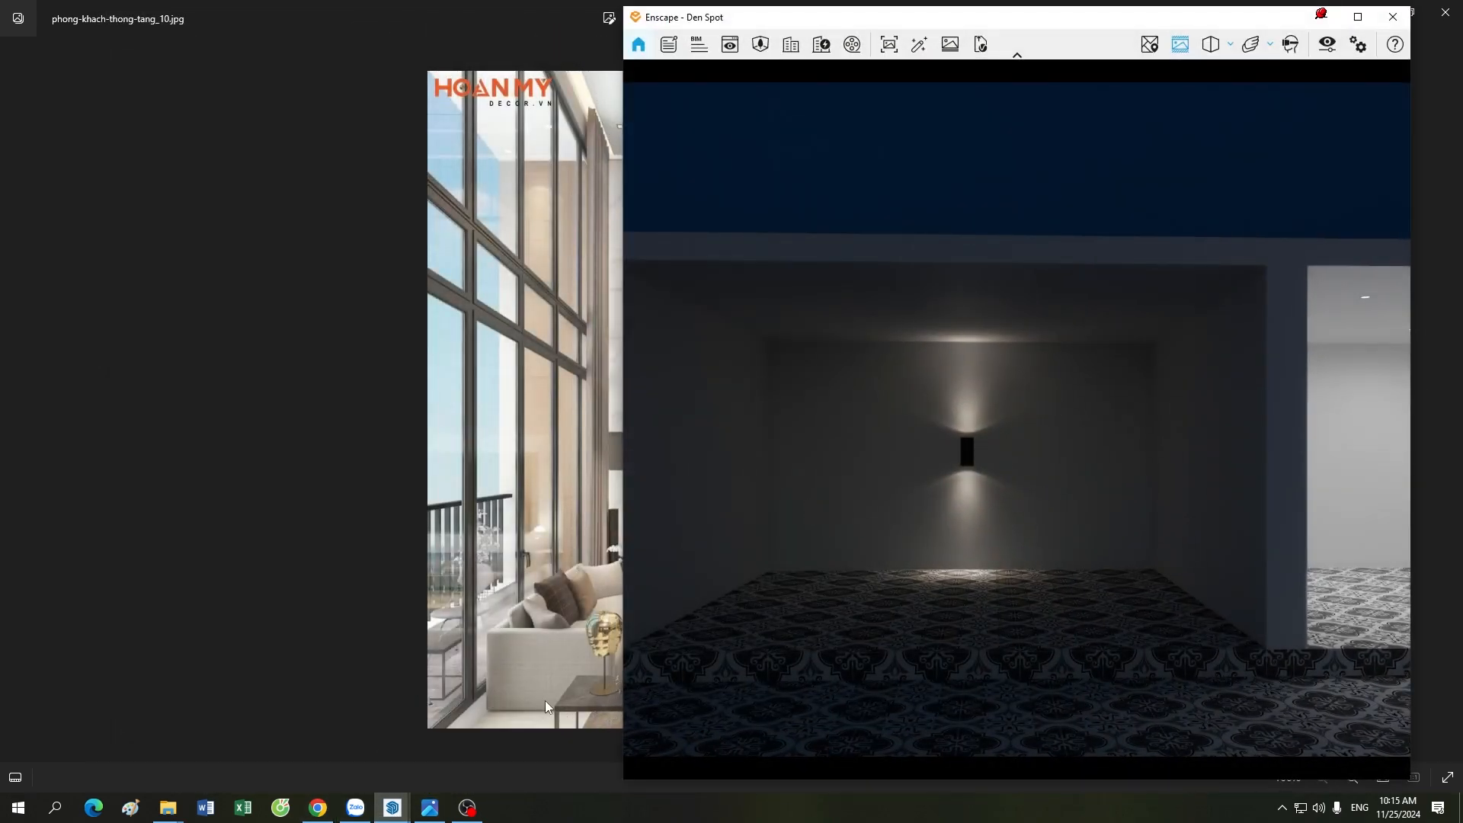
left_click(526, 731)
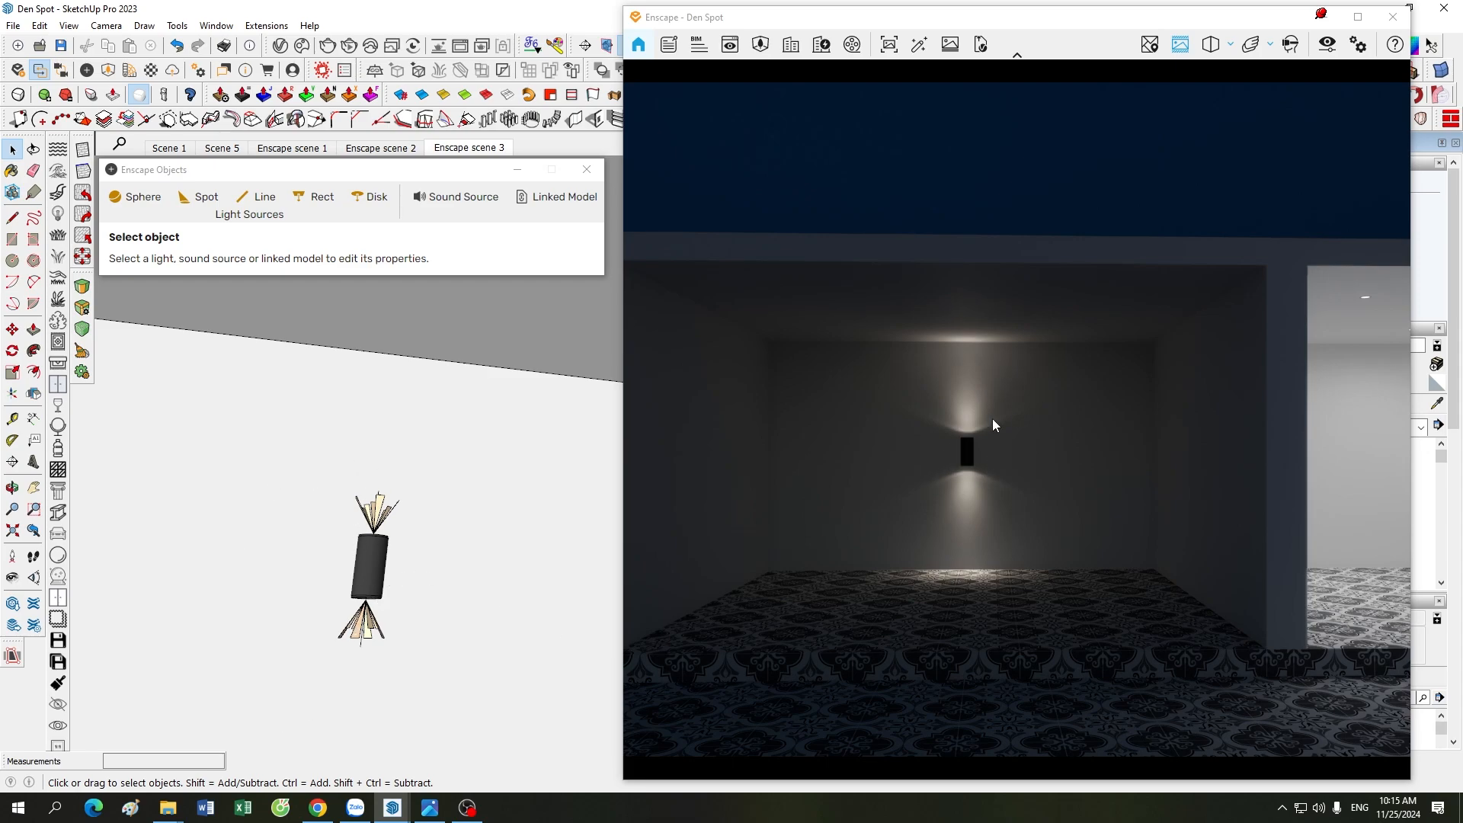
key("a")
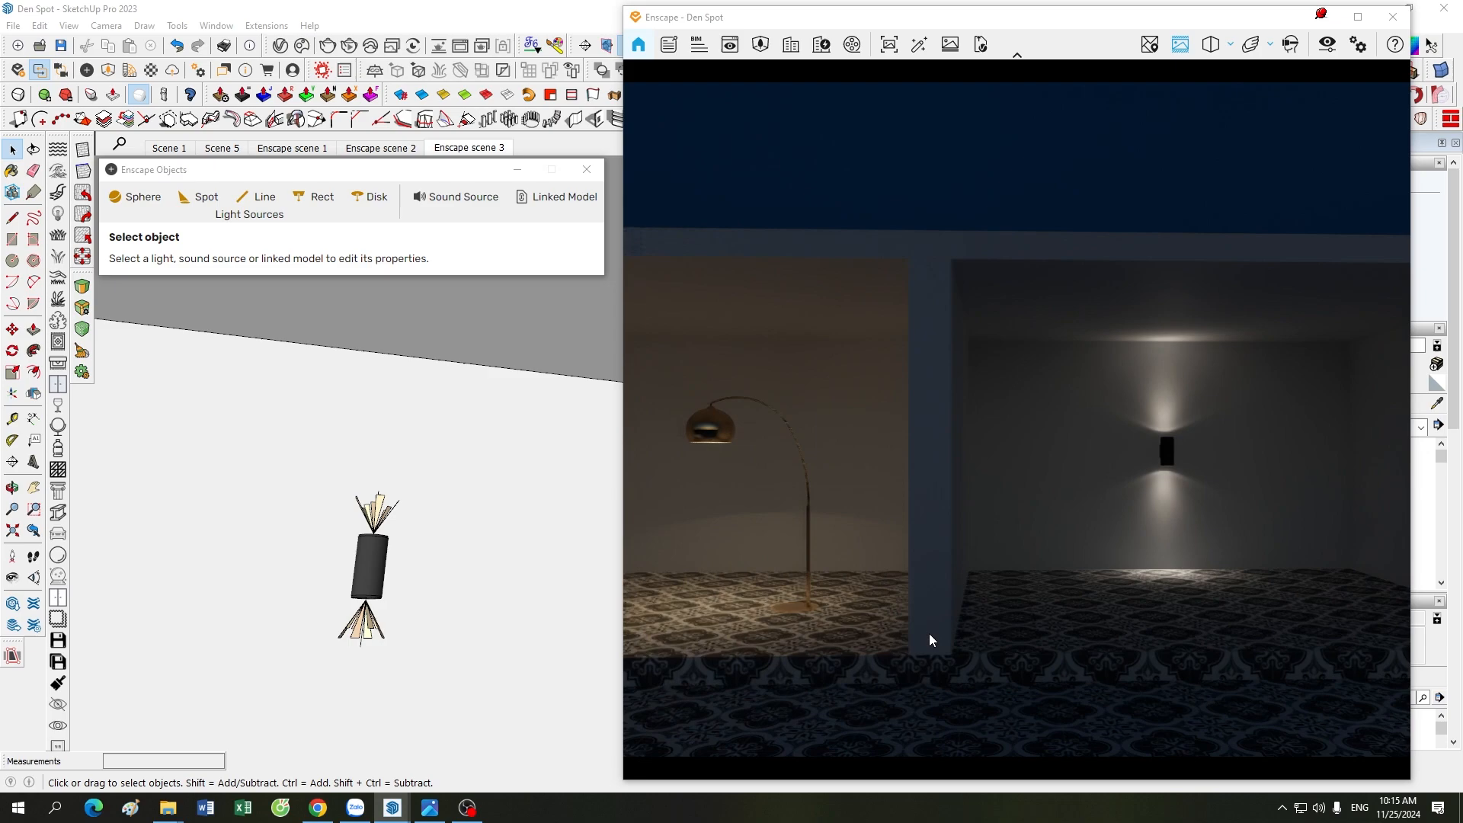
key("s")
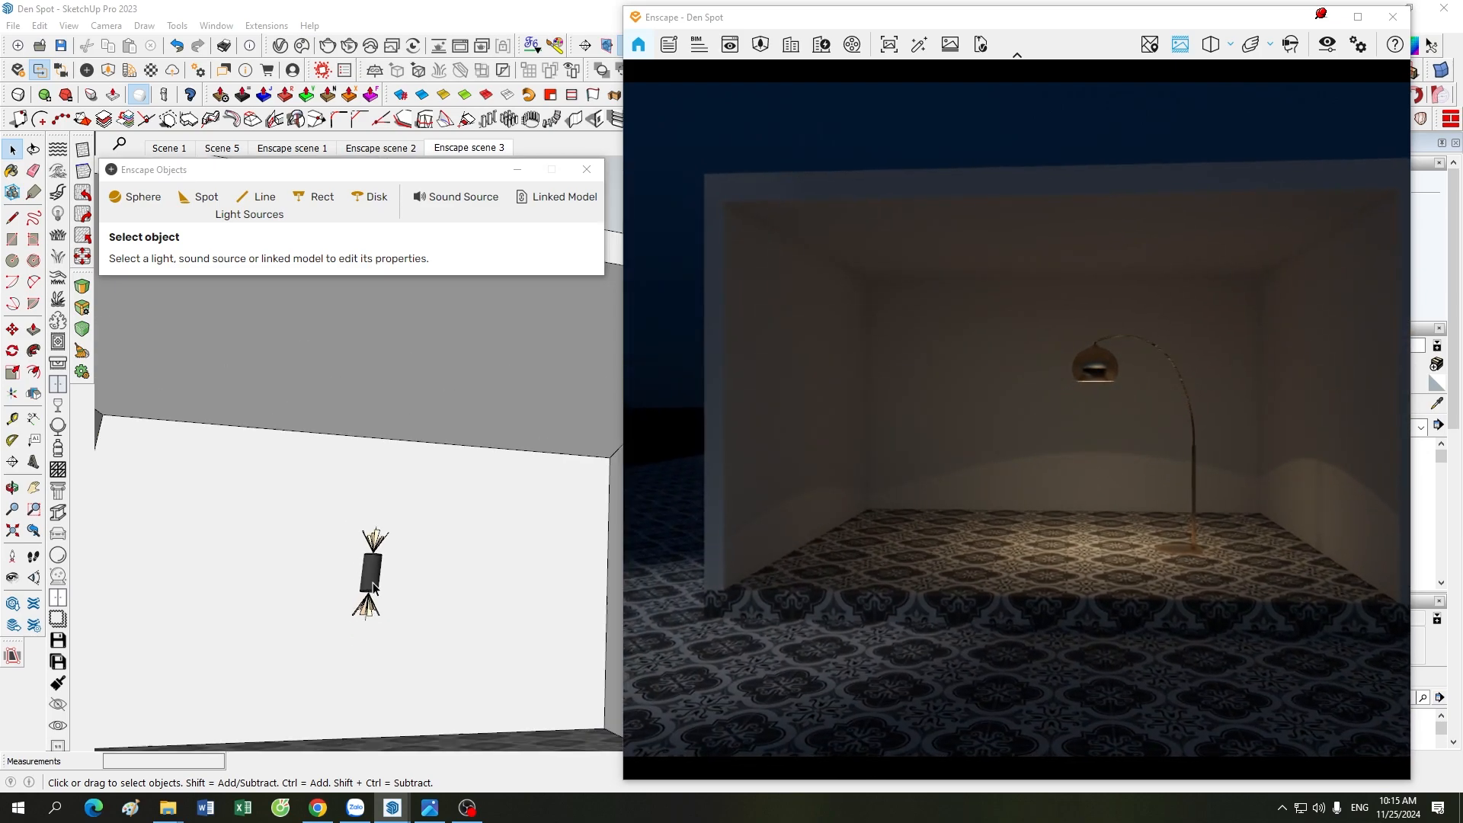
- Open the arc floor lamp component in the model, select its IES spotlight, and look over the neighbouring rooms' lights
scroll(373, 587, "down", 5)
scroll(208, 500, "up", 6)
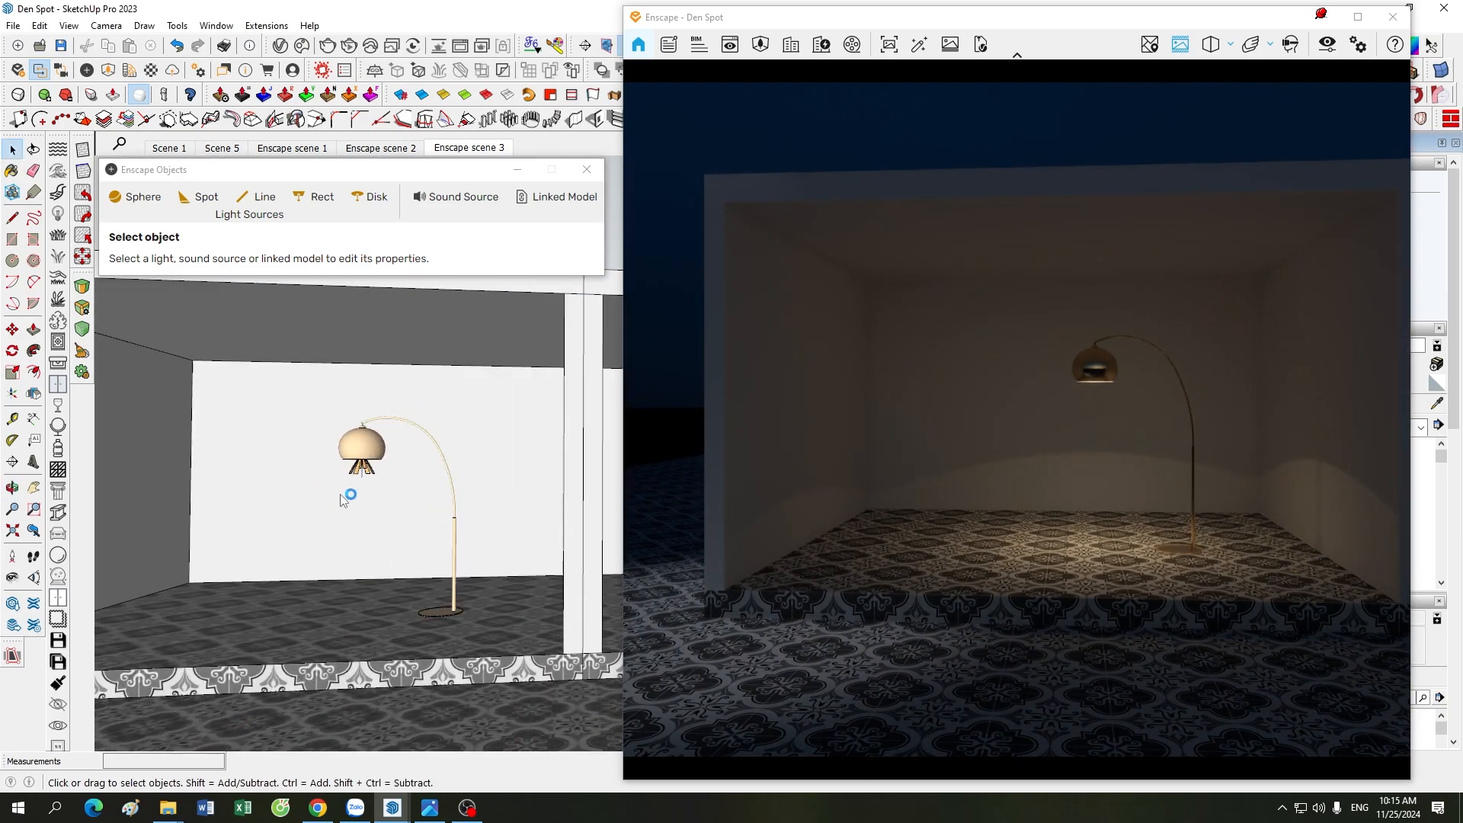
scroll(429, 562, "up", 2)
scroll(387, 546, "up", 2)
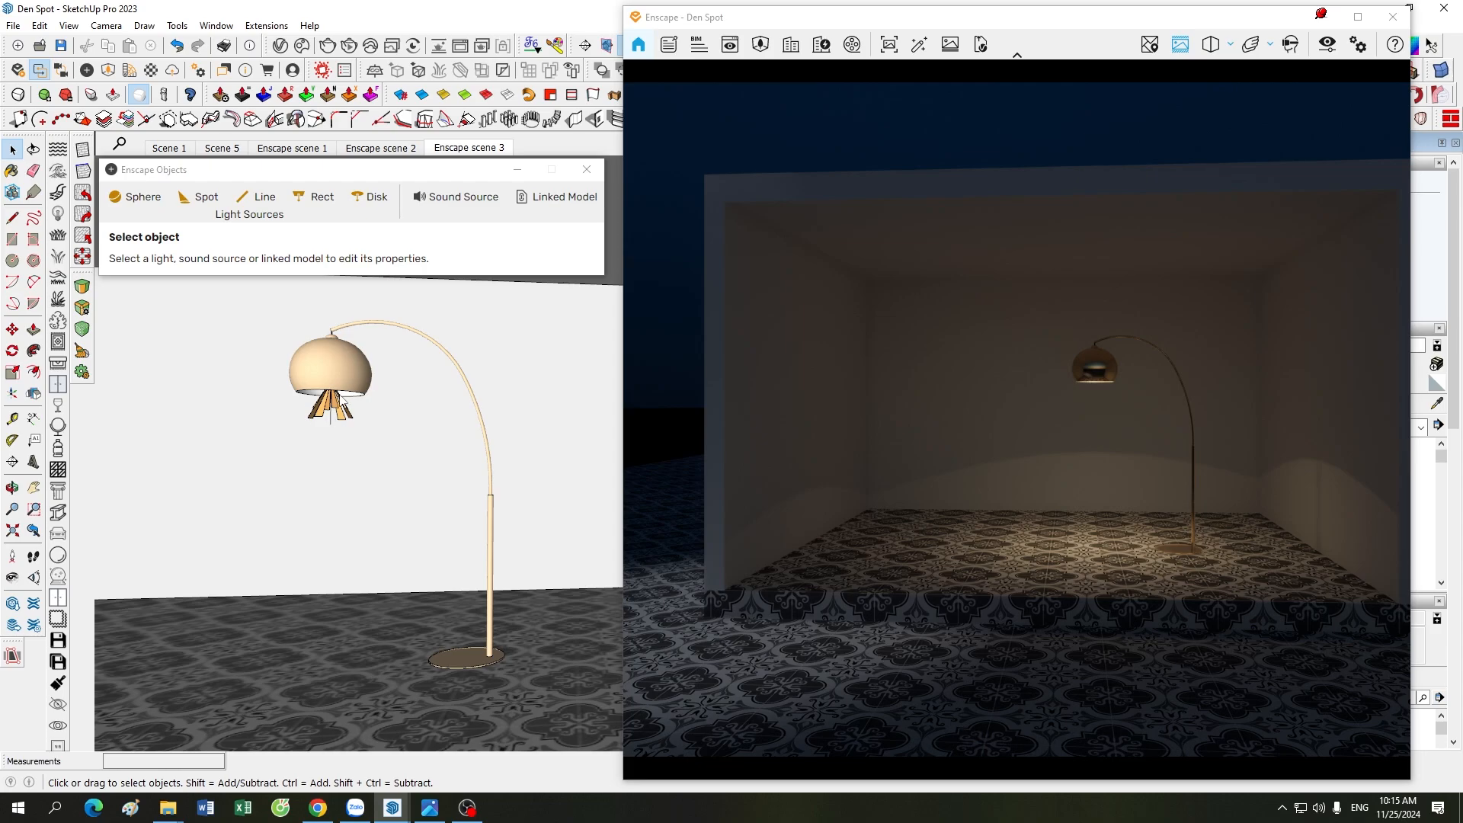
scroll(276, 403, "up", 1)
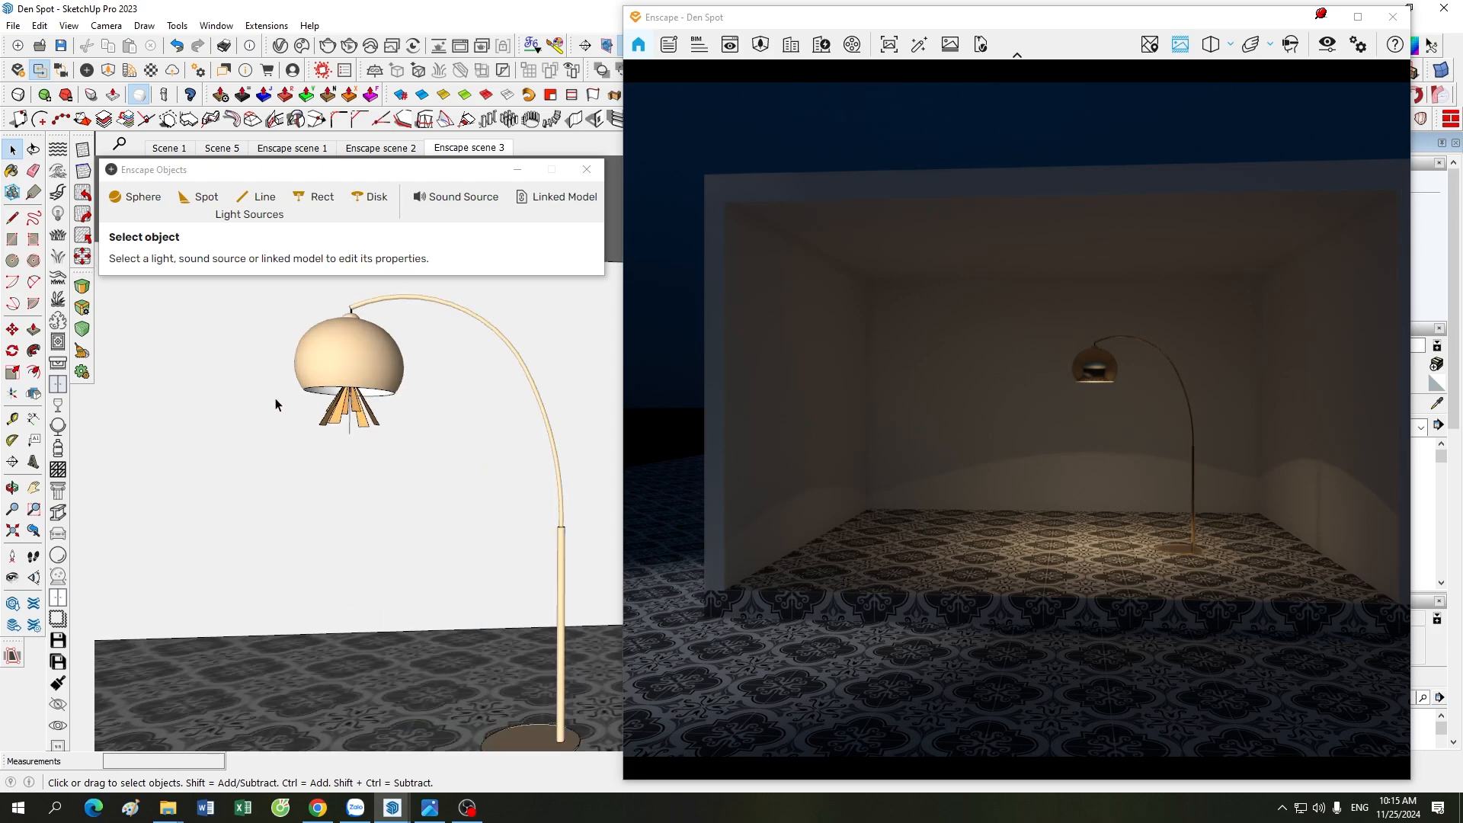
double_click(361, 410)
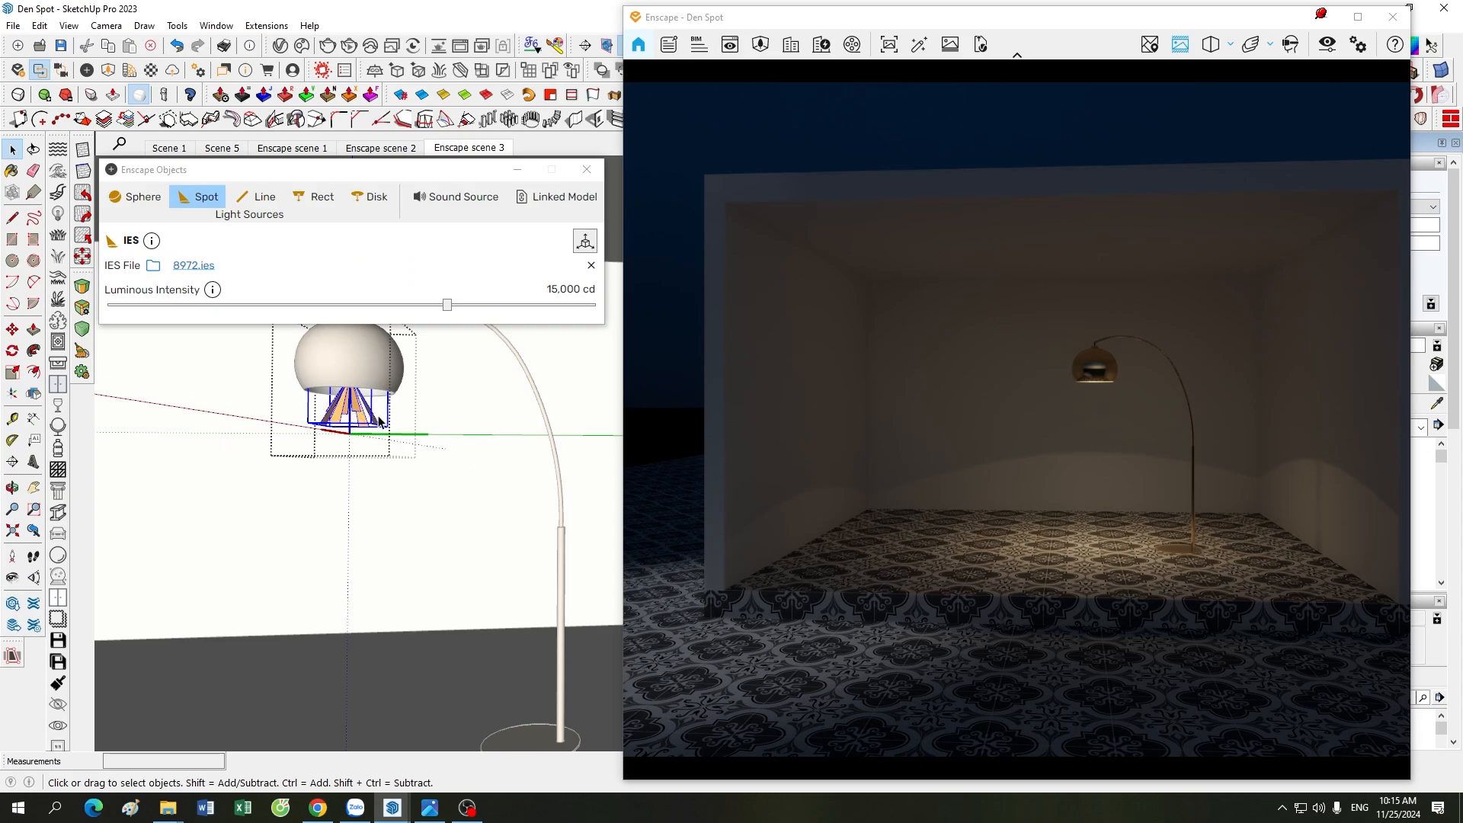
scroll(378, 420, "down", 10)
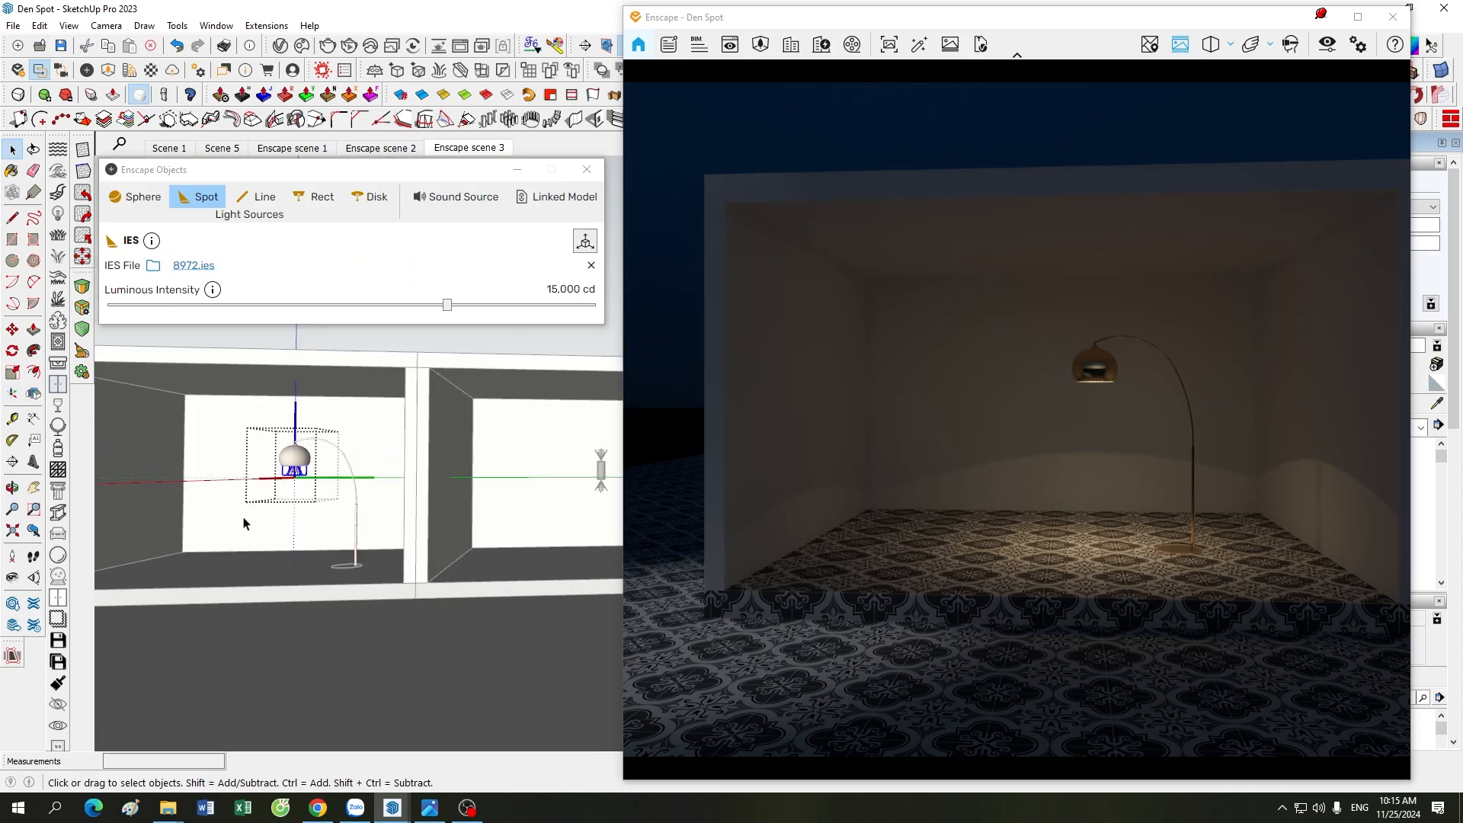
scroll(582, 470, "up", 8)
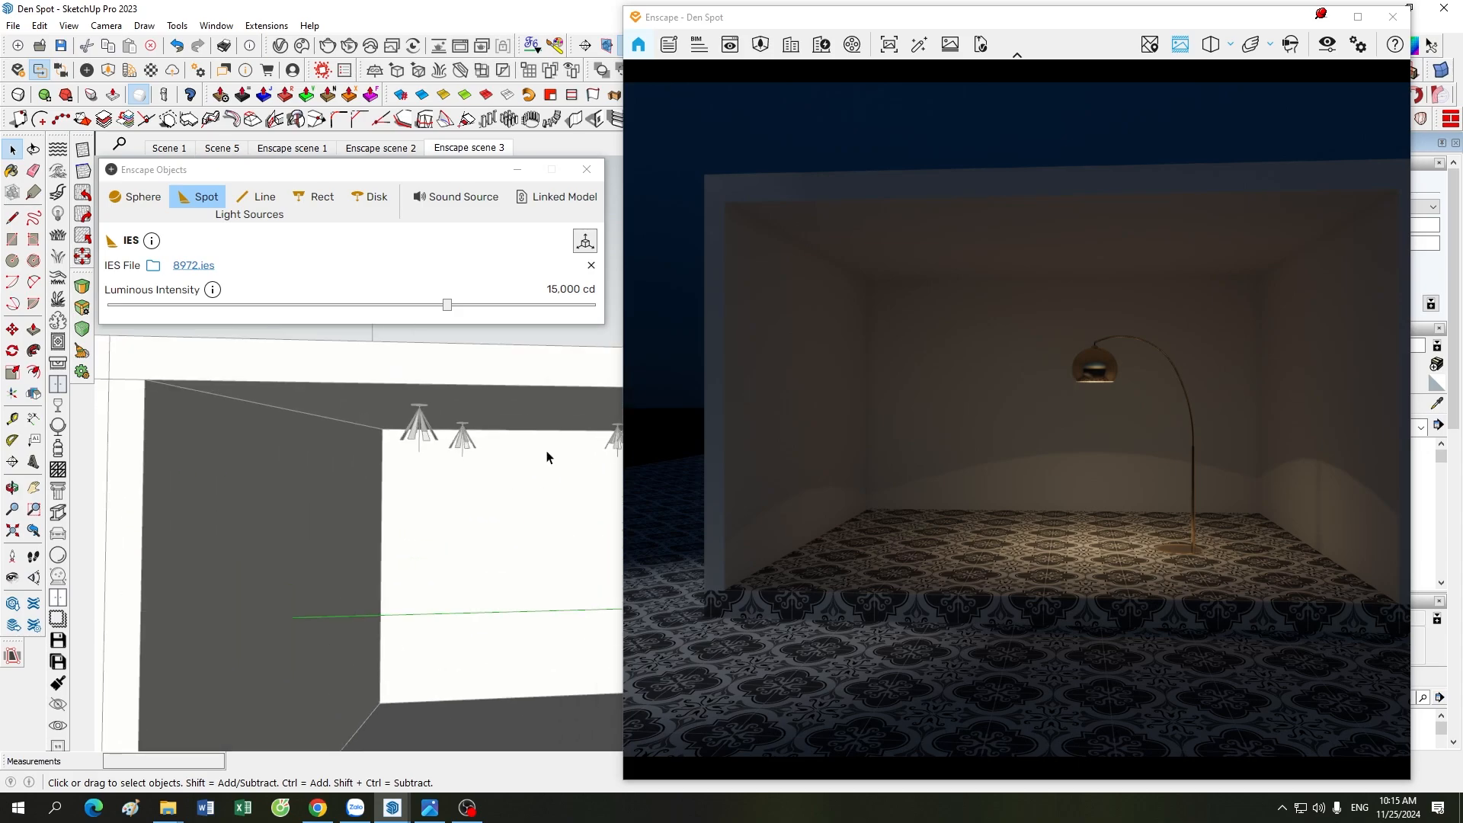
scroll(488, 480, "down", 6)
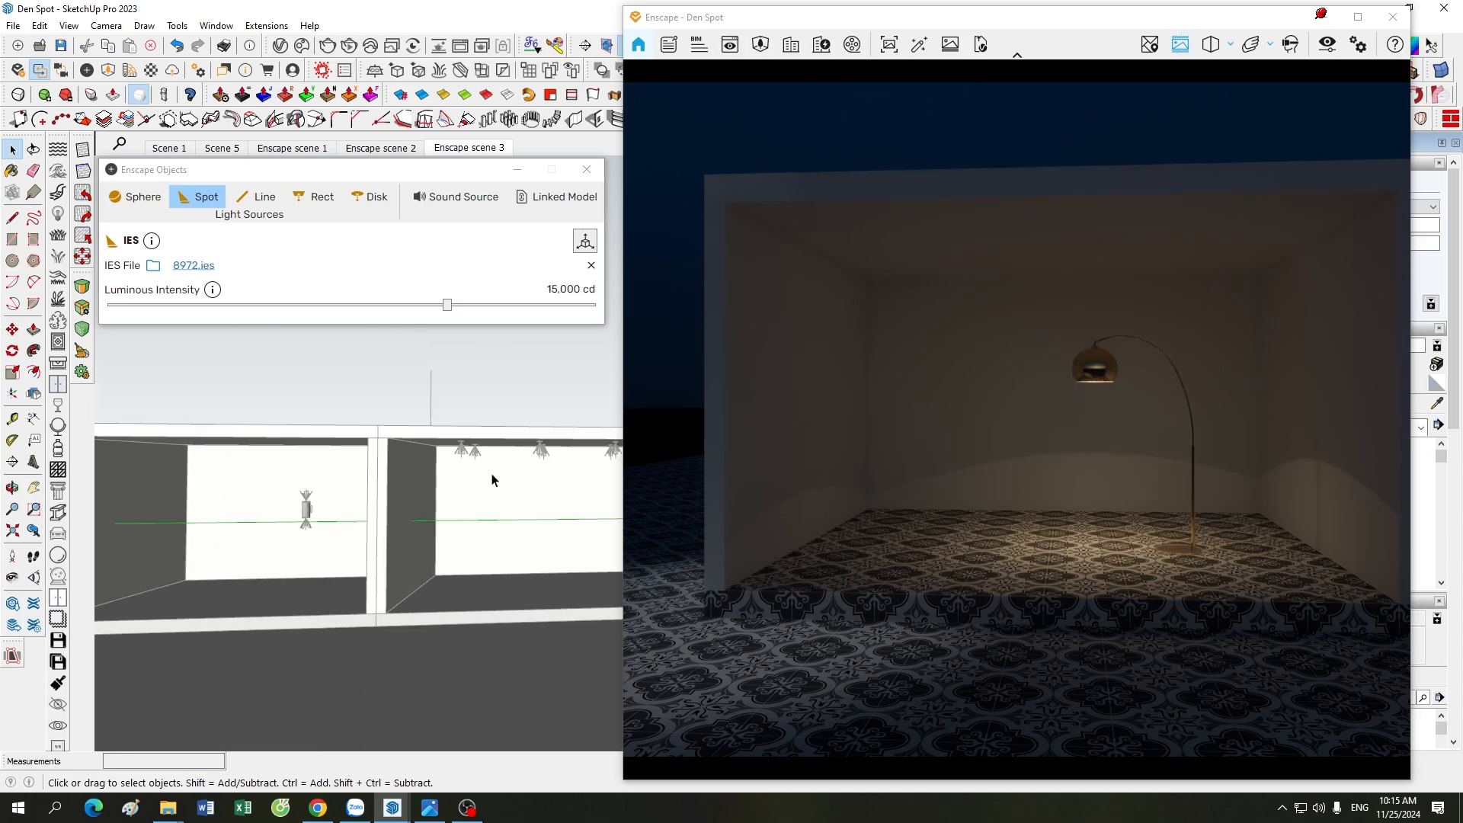
scroll(168, 517, "up", 4)
scroll(167, 517, "up", 3)
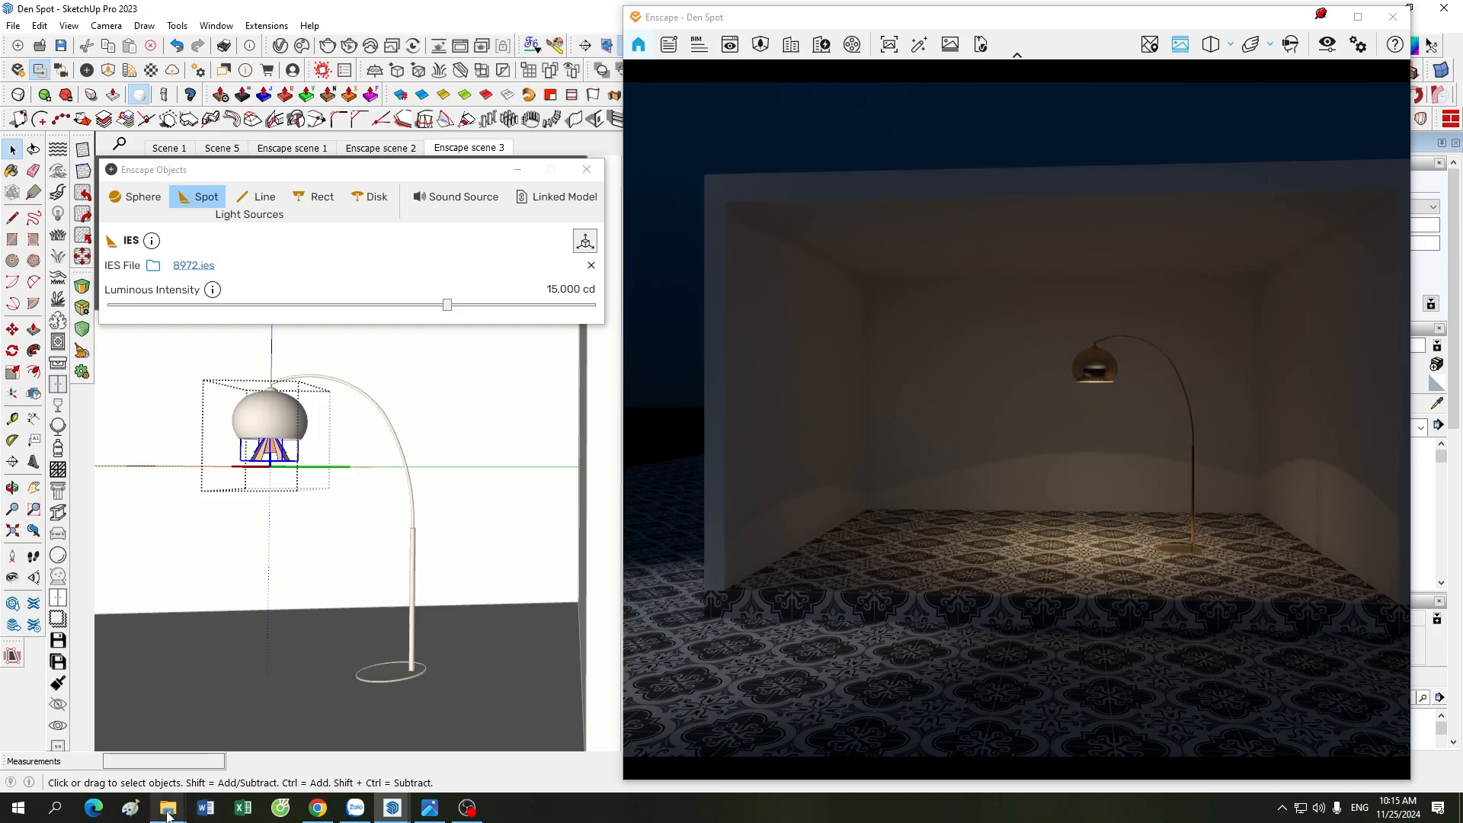
- Check the 02. SPOT folder briefly, return to SketchUp, and leave the floor lamp component
mouse_move(168, 808)
left_click(119, 777)
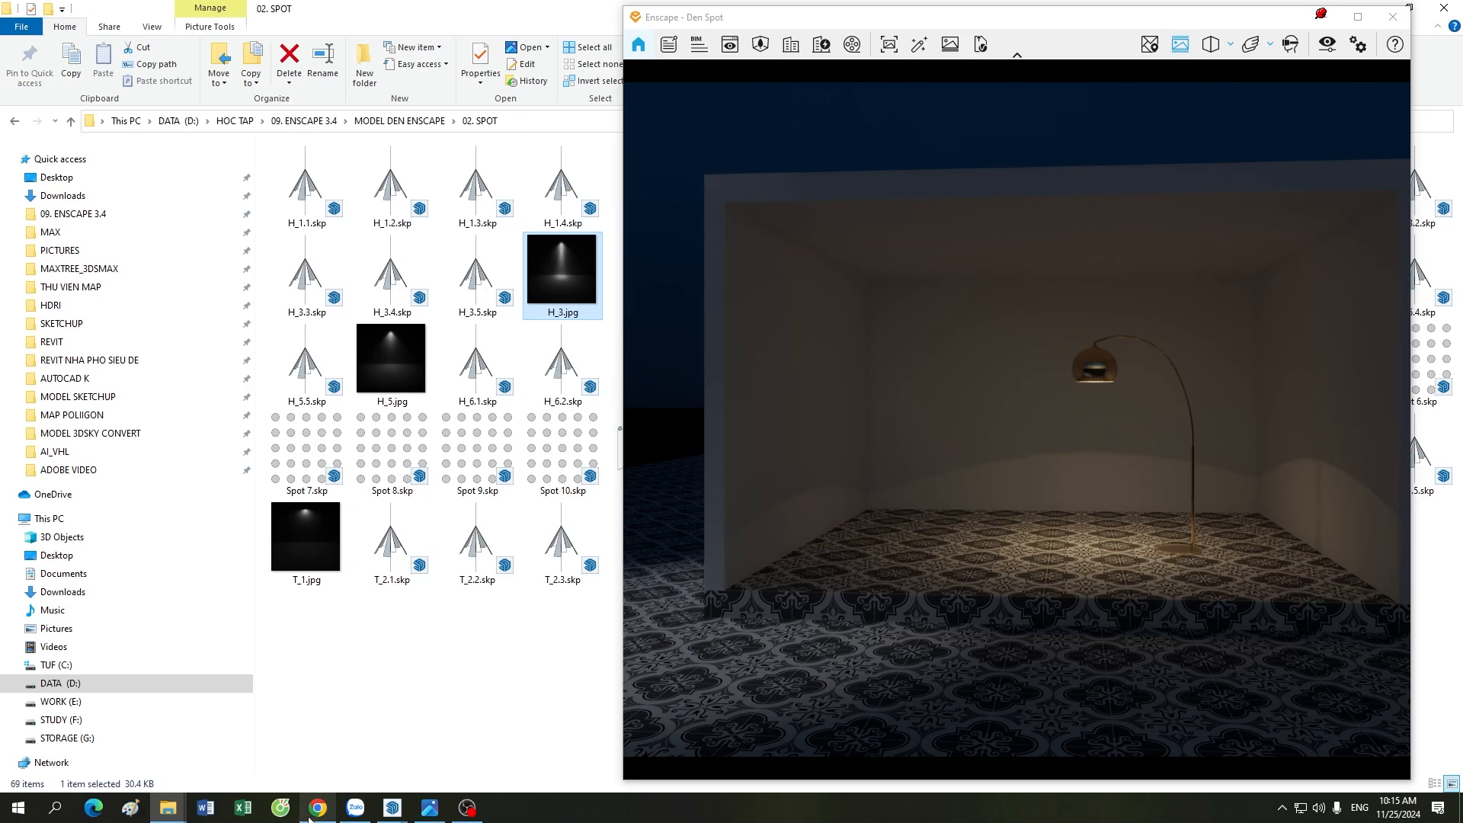
mouse_move(393, 808)
left_click(312, 743)
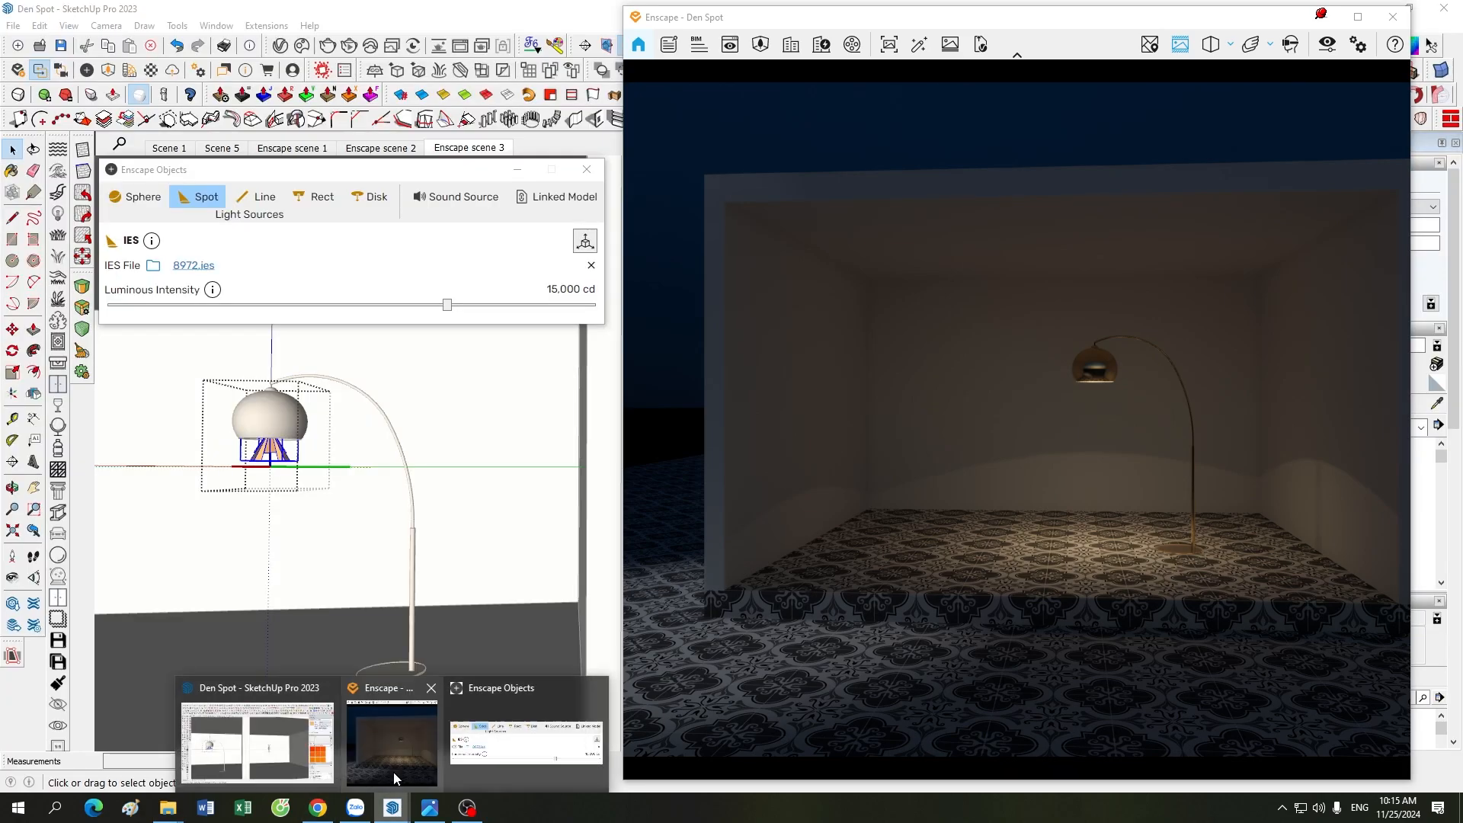
left_click(341, 542)
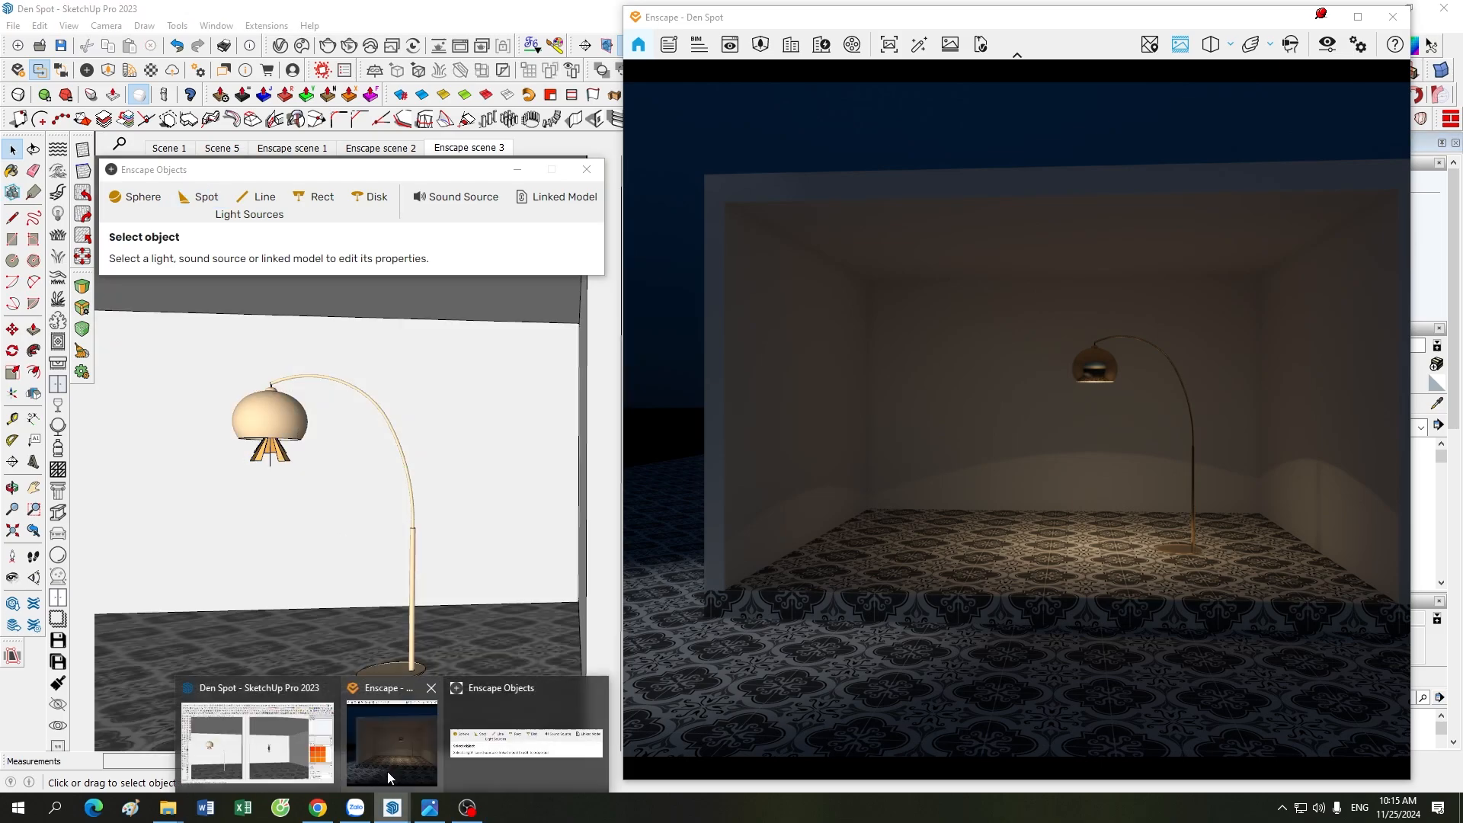
- Compare the floor lamp and wall light in the model and live render, and unpin the Enscape window to uncover the SketchUp workspace
scroll(276, 514, "down", 6)
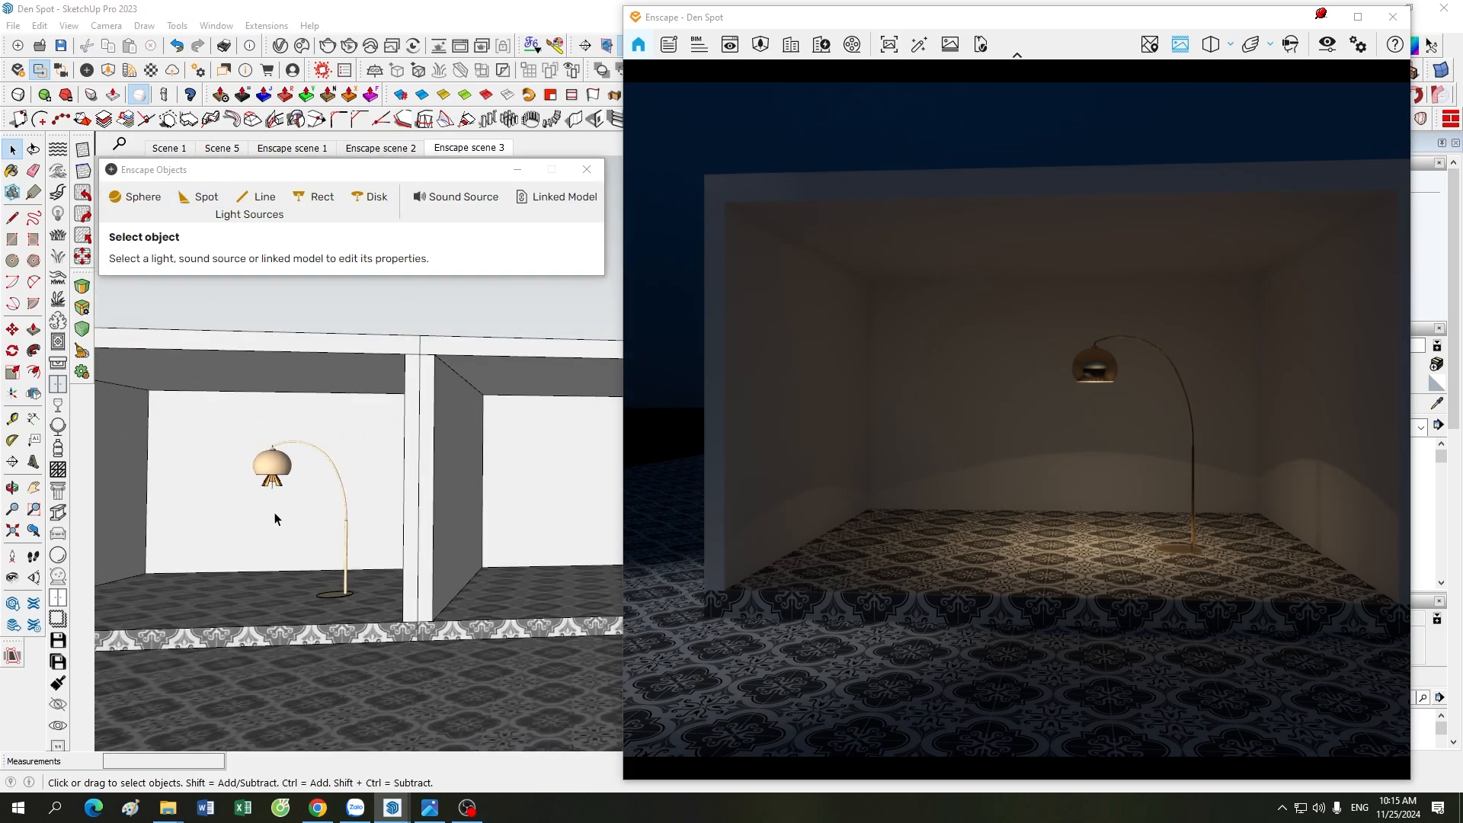
scroll(232, 451, "down", 3)
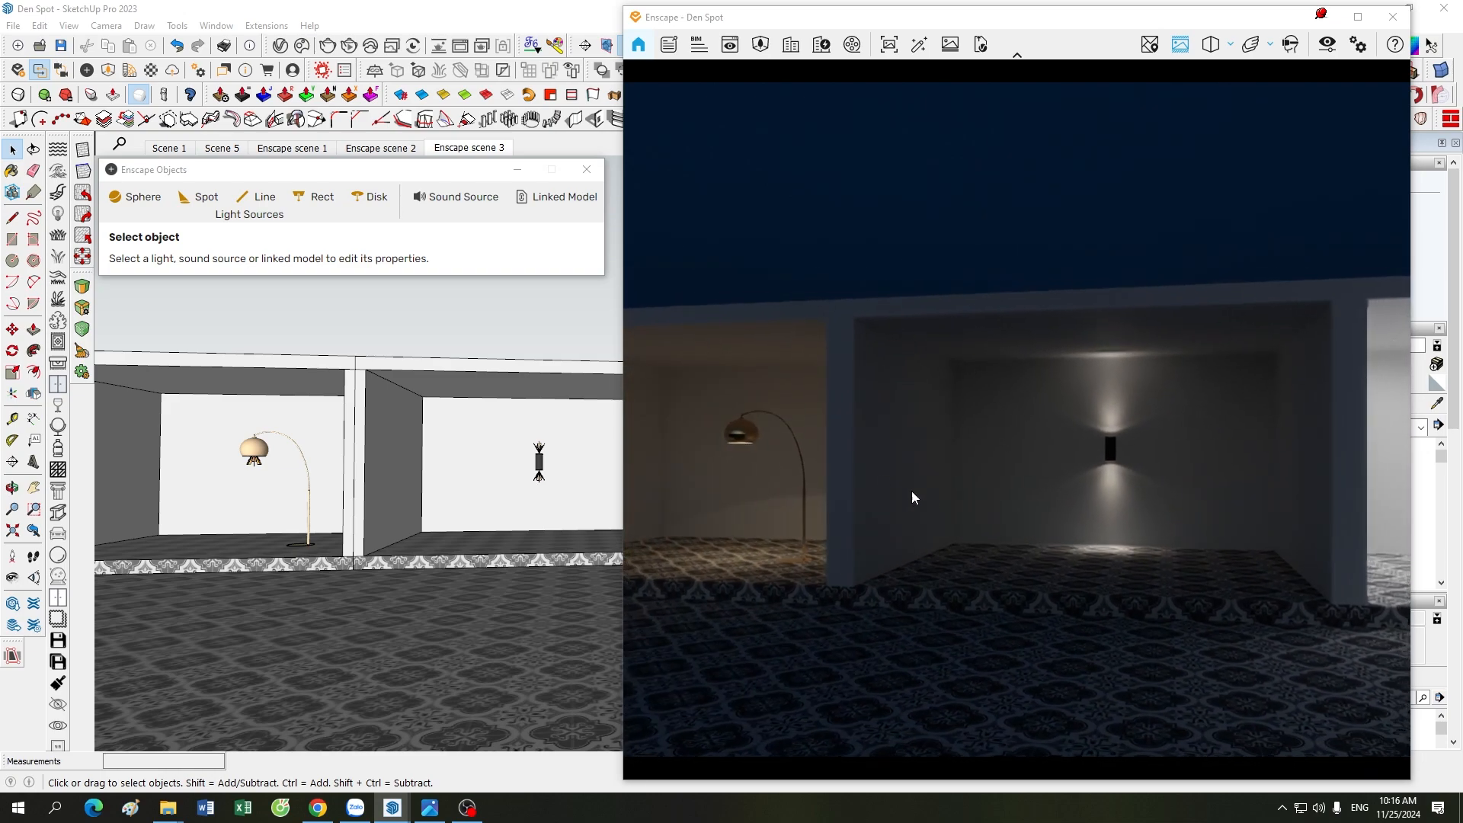
scroll(240, 446, "up", 3)
scroll(239, 445, "up", 2)
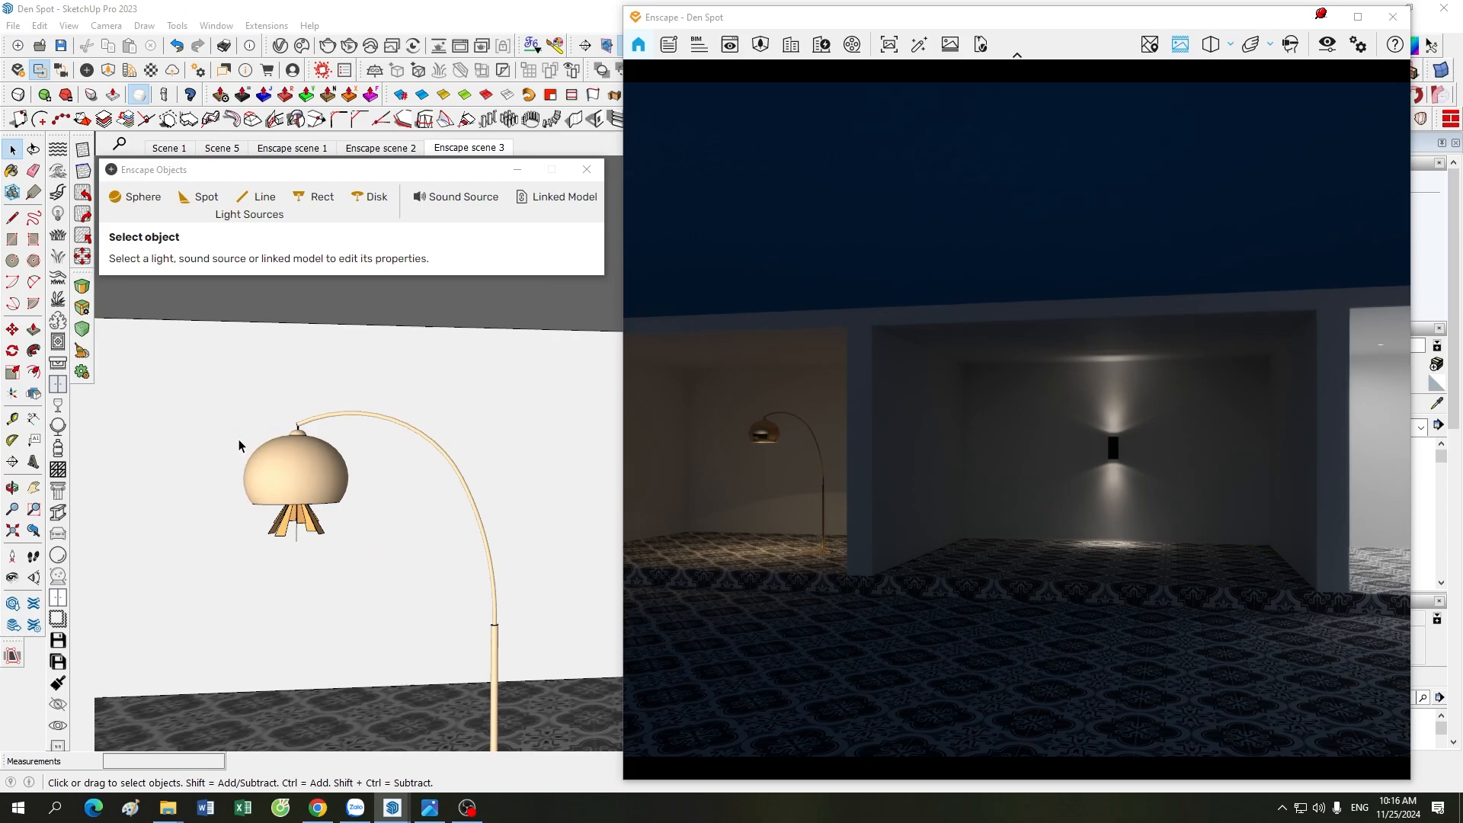
left_click(1323, 17)
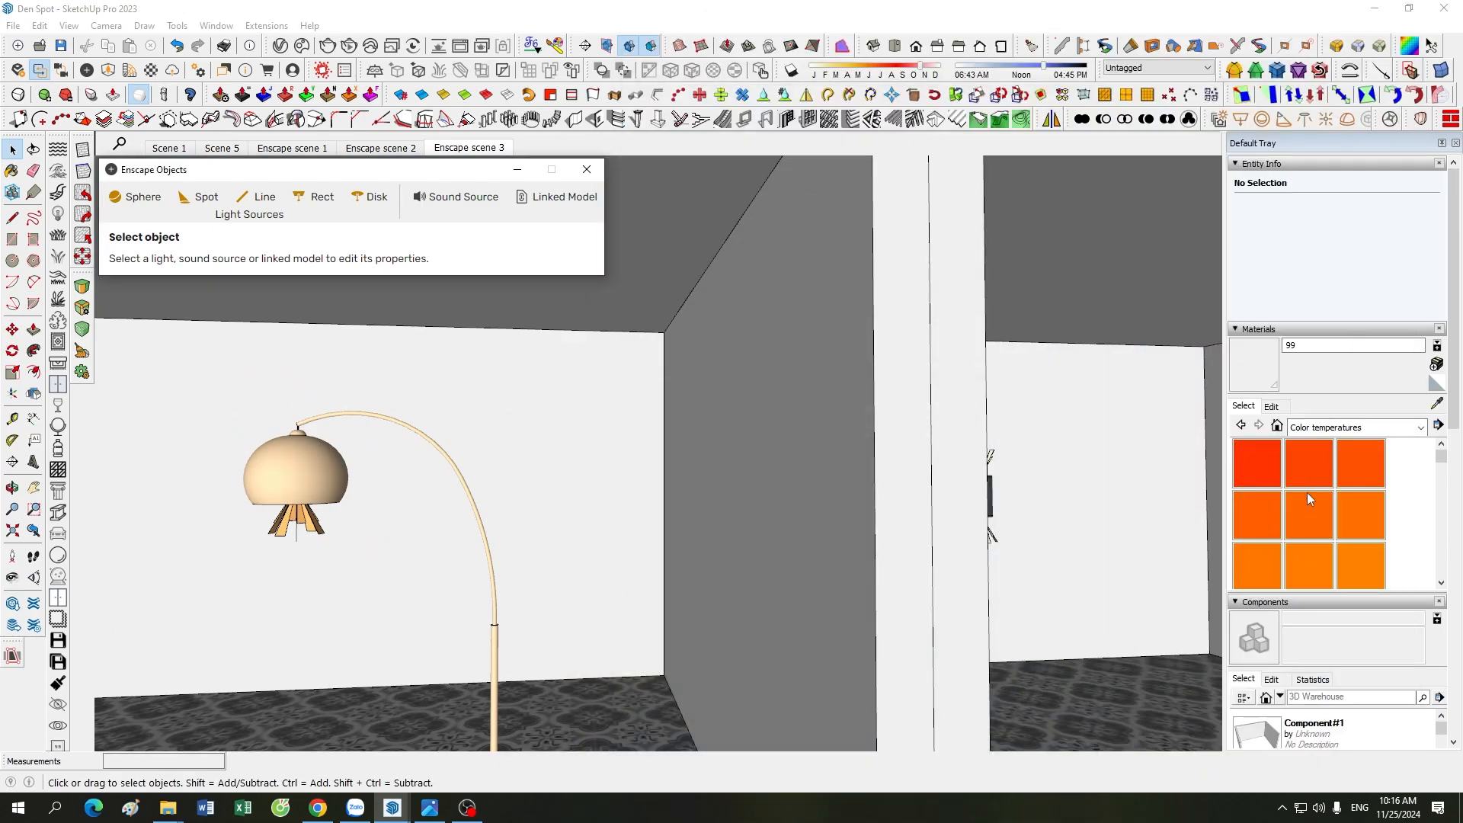
- Open the arc floor lamp, paint its IES spotlight with the 1300K color temperature material, and leave the component
scroll(305, 539, "up", 2)
left_click(311, 525)
double_click(311, 525)
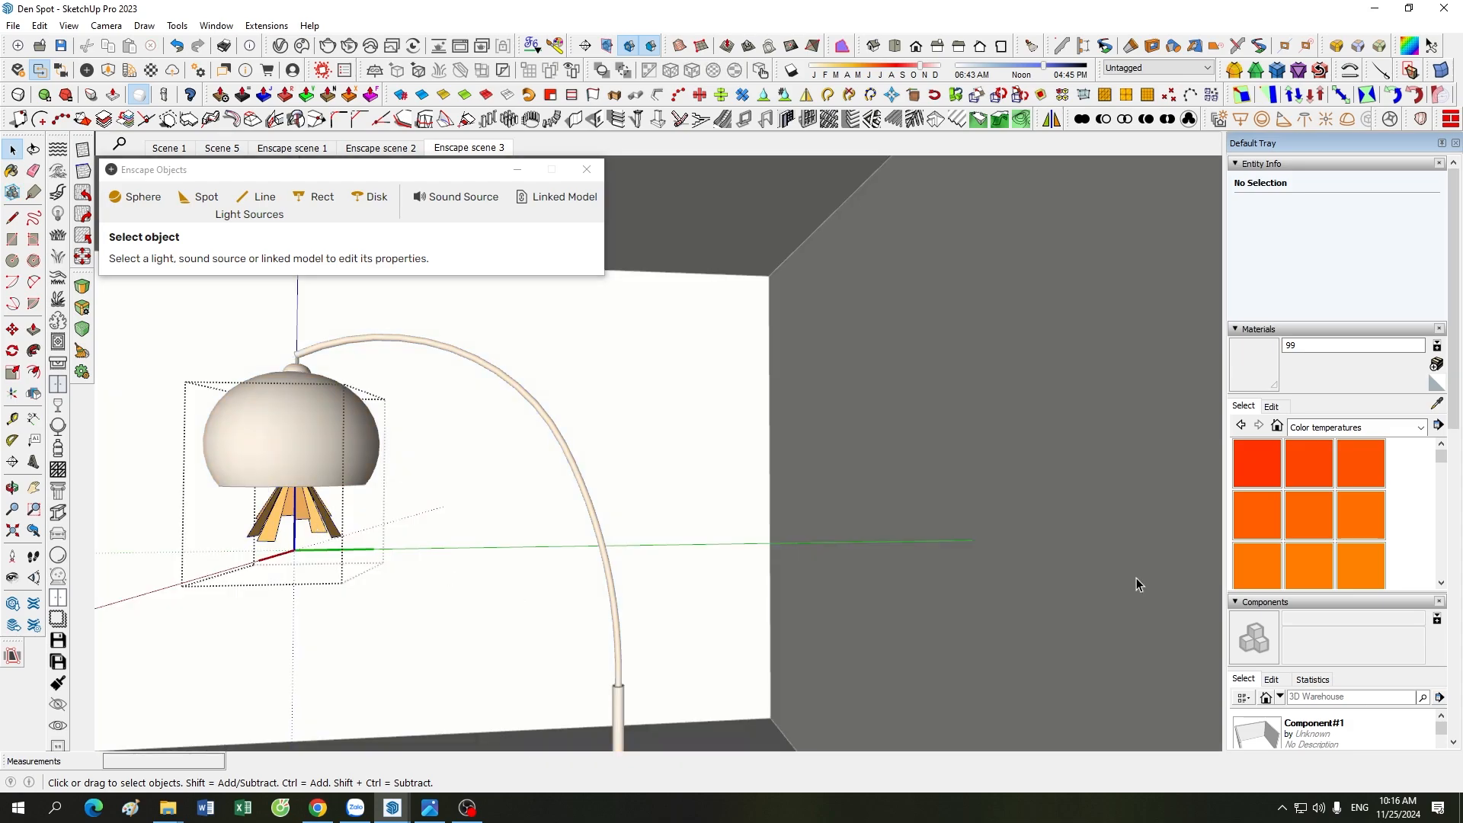
left_click(1271, 531)
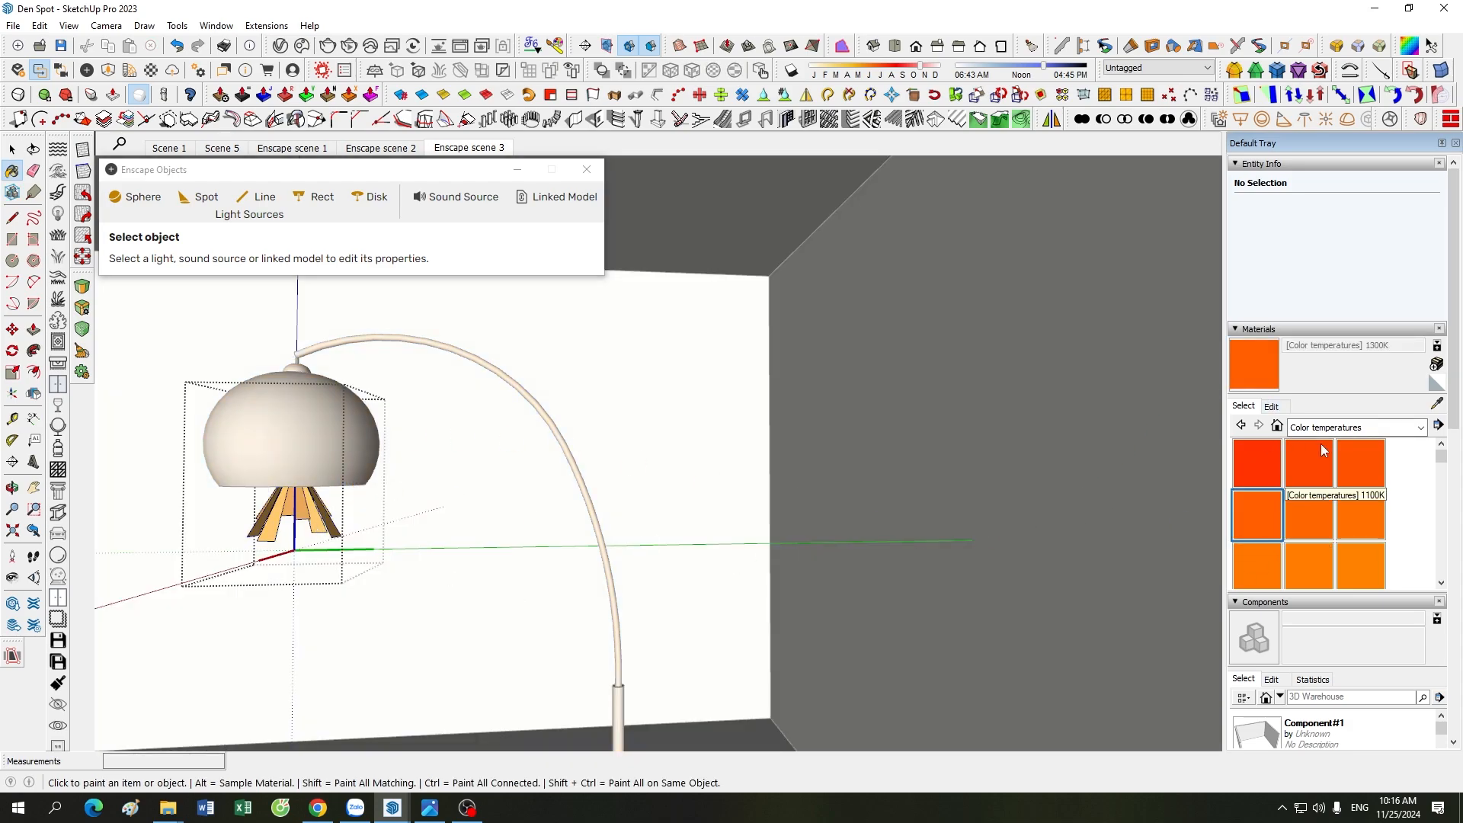
left_click(323, 513)
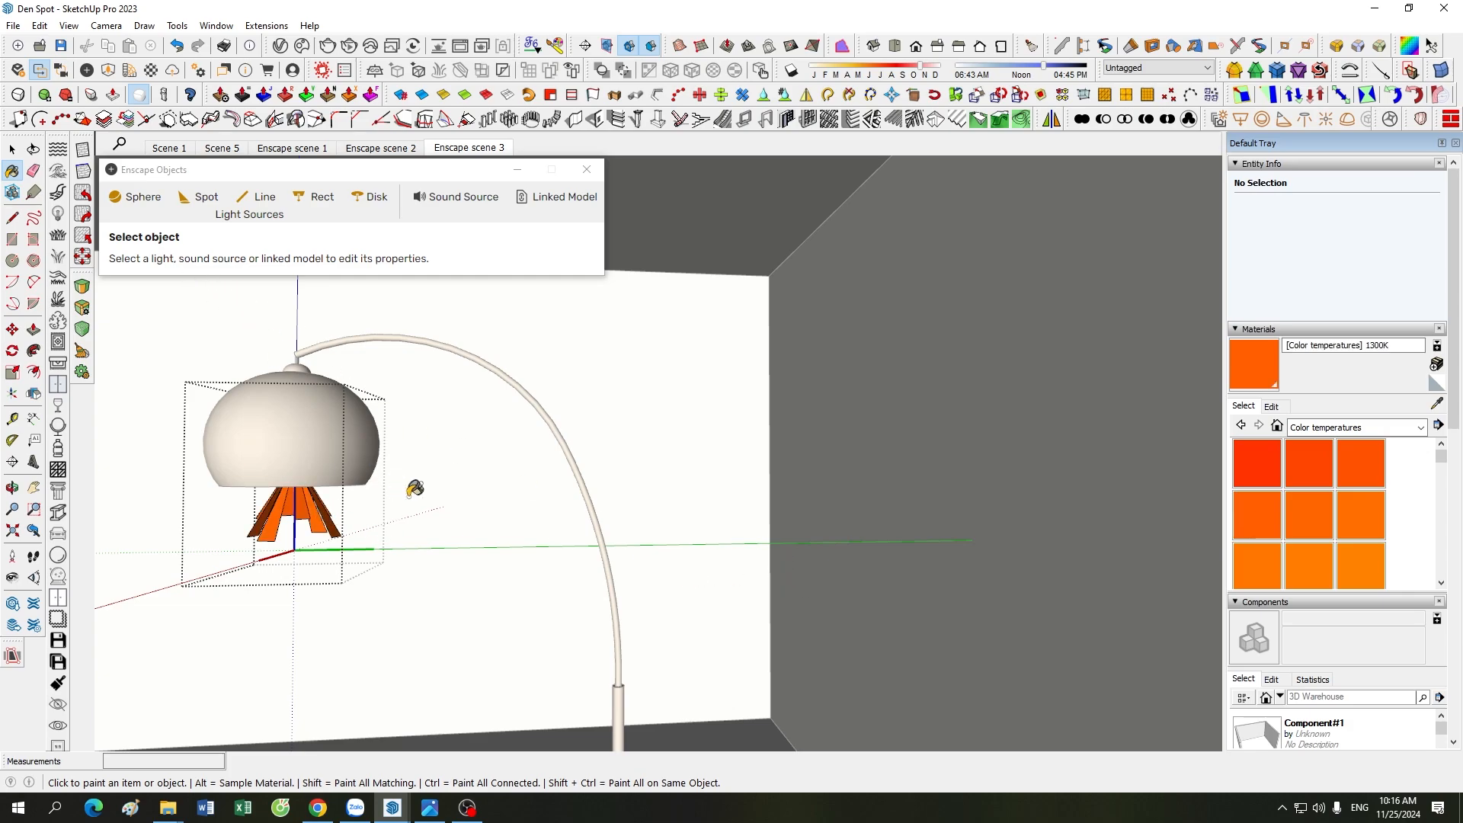
key("space")
left_click(460, 490)
- Bring up the Enscape window, check the floor lamp's light in the live render, and unpin the window to uncover the workspace
left_click(394, 808)
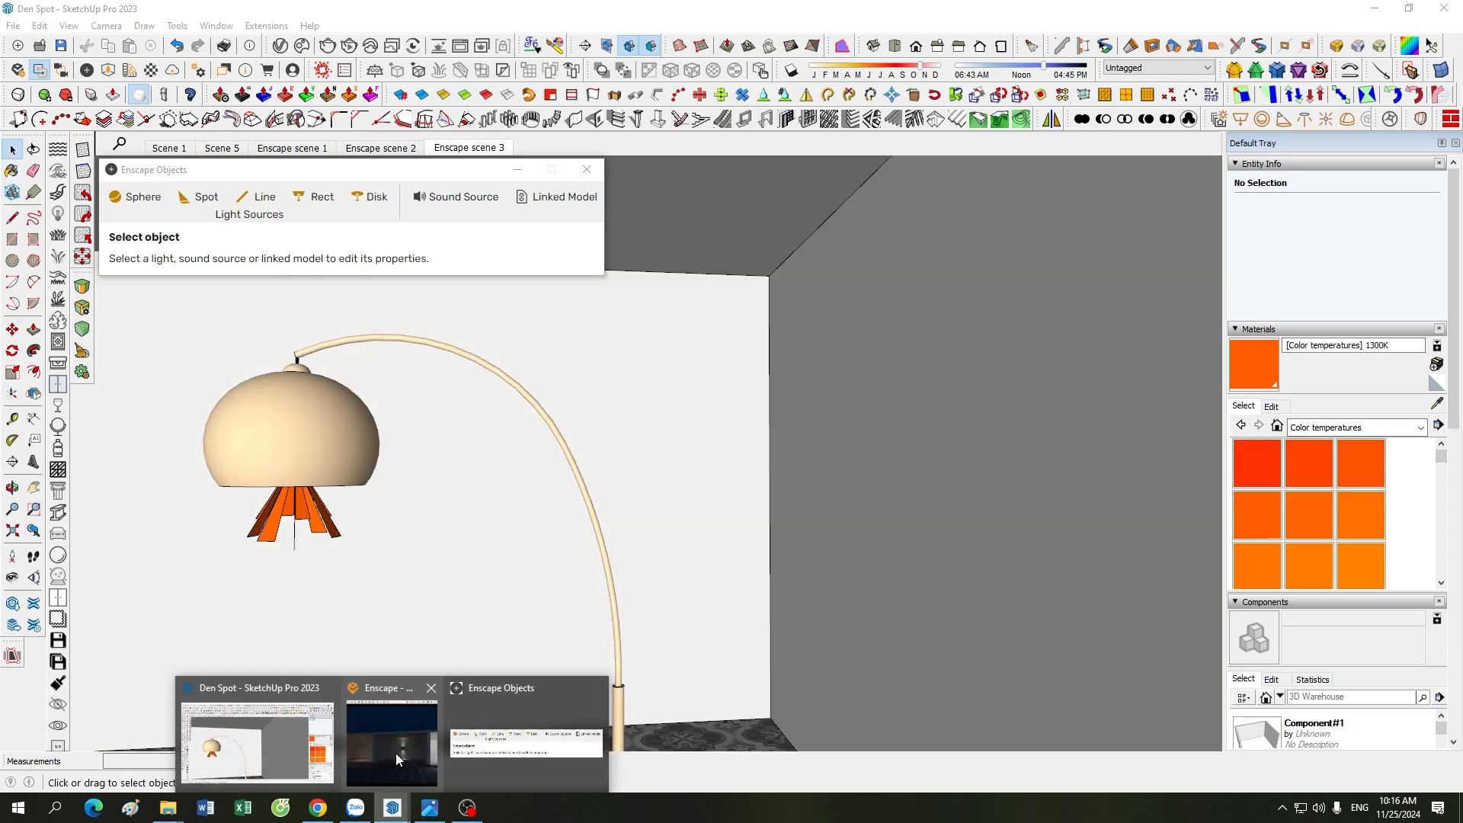
left_click(396, 757)
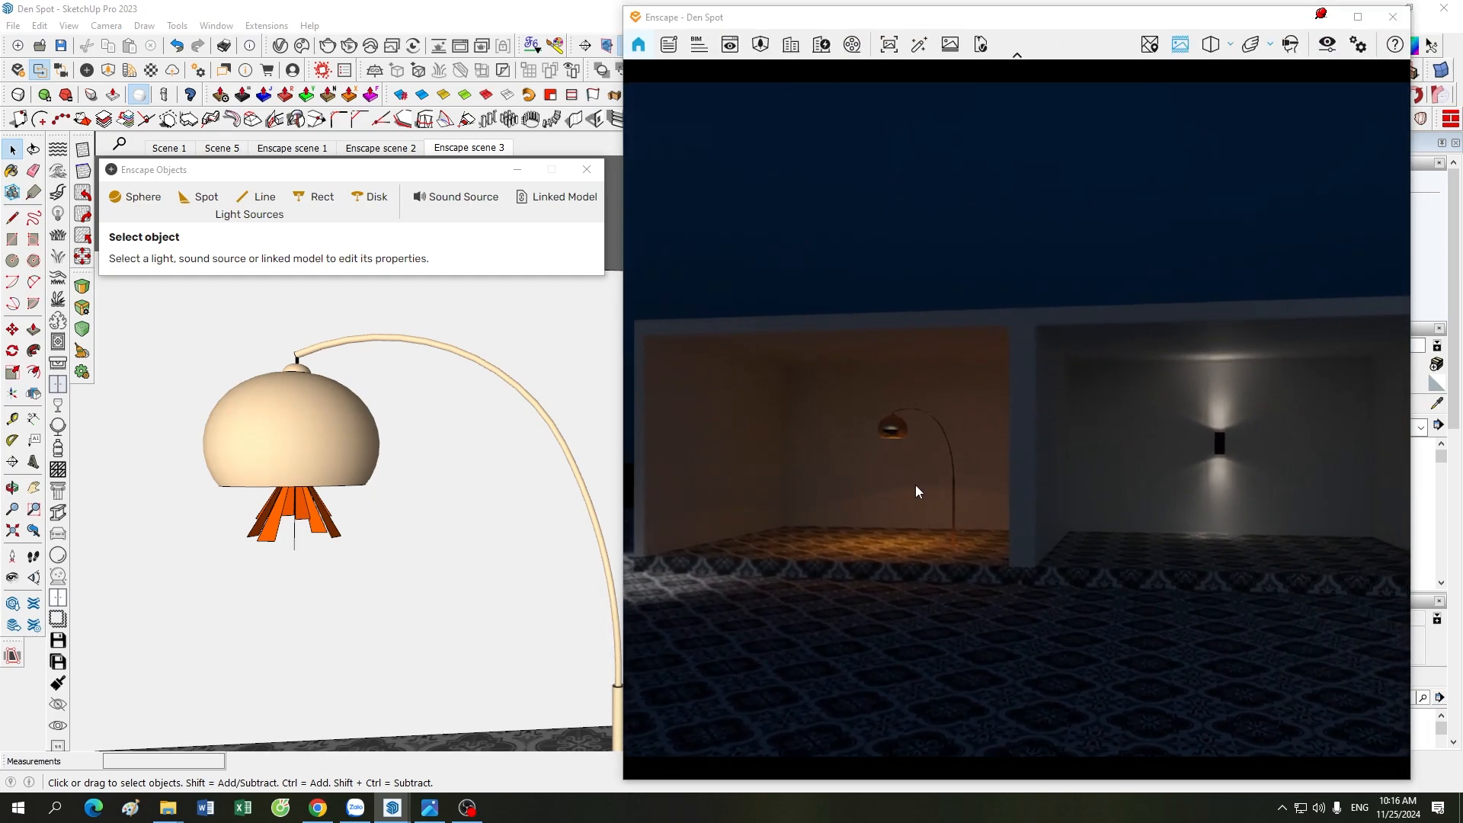
scroll(930, 509, "up", 2)
left_click_drag(945, 528, 1023, 524)
scroll(1050, 527, "up", 3)
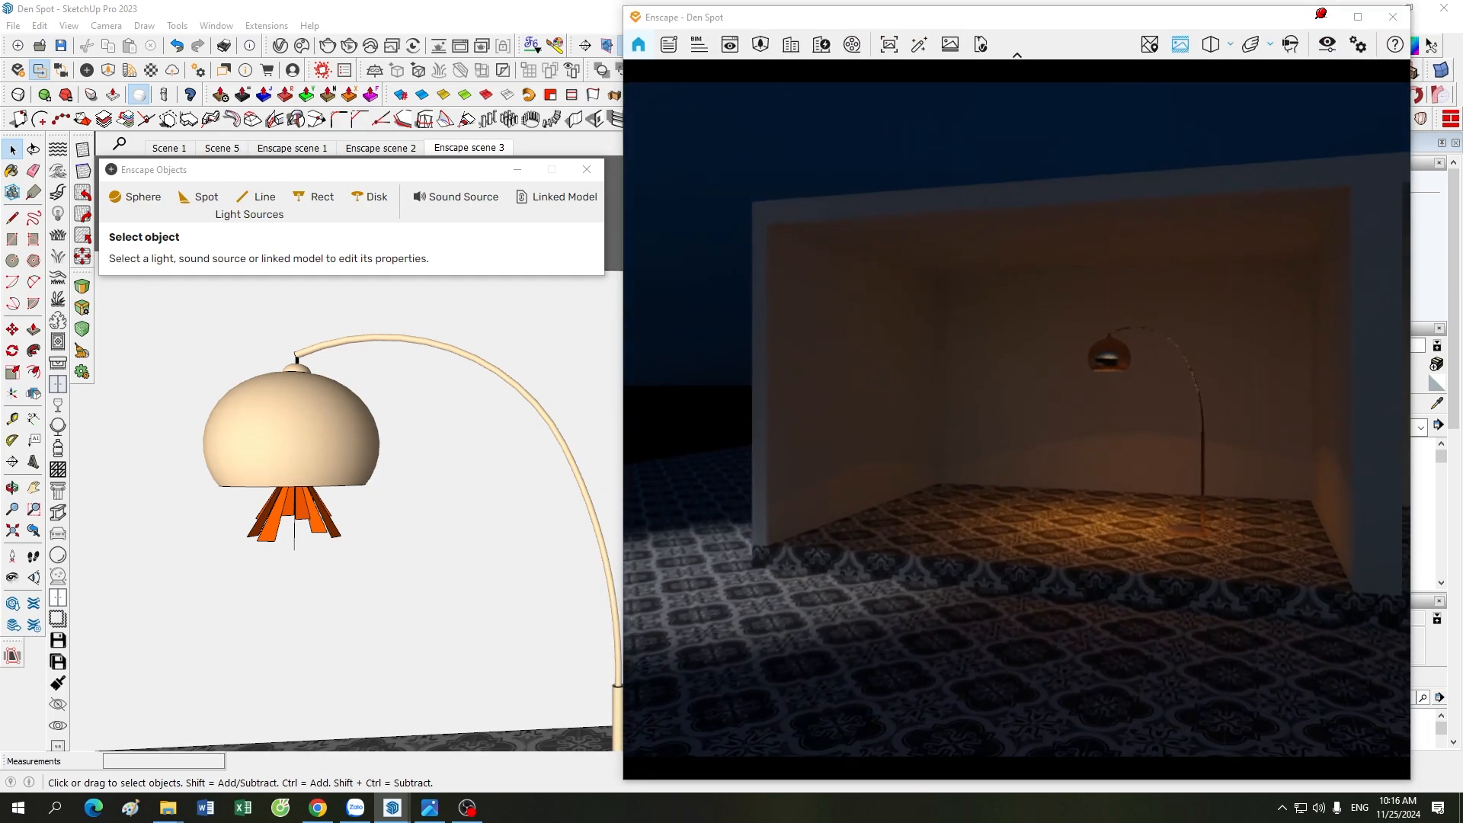
scroll(1078, 513, "down", 3)
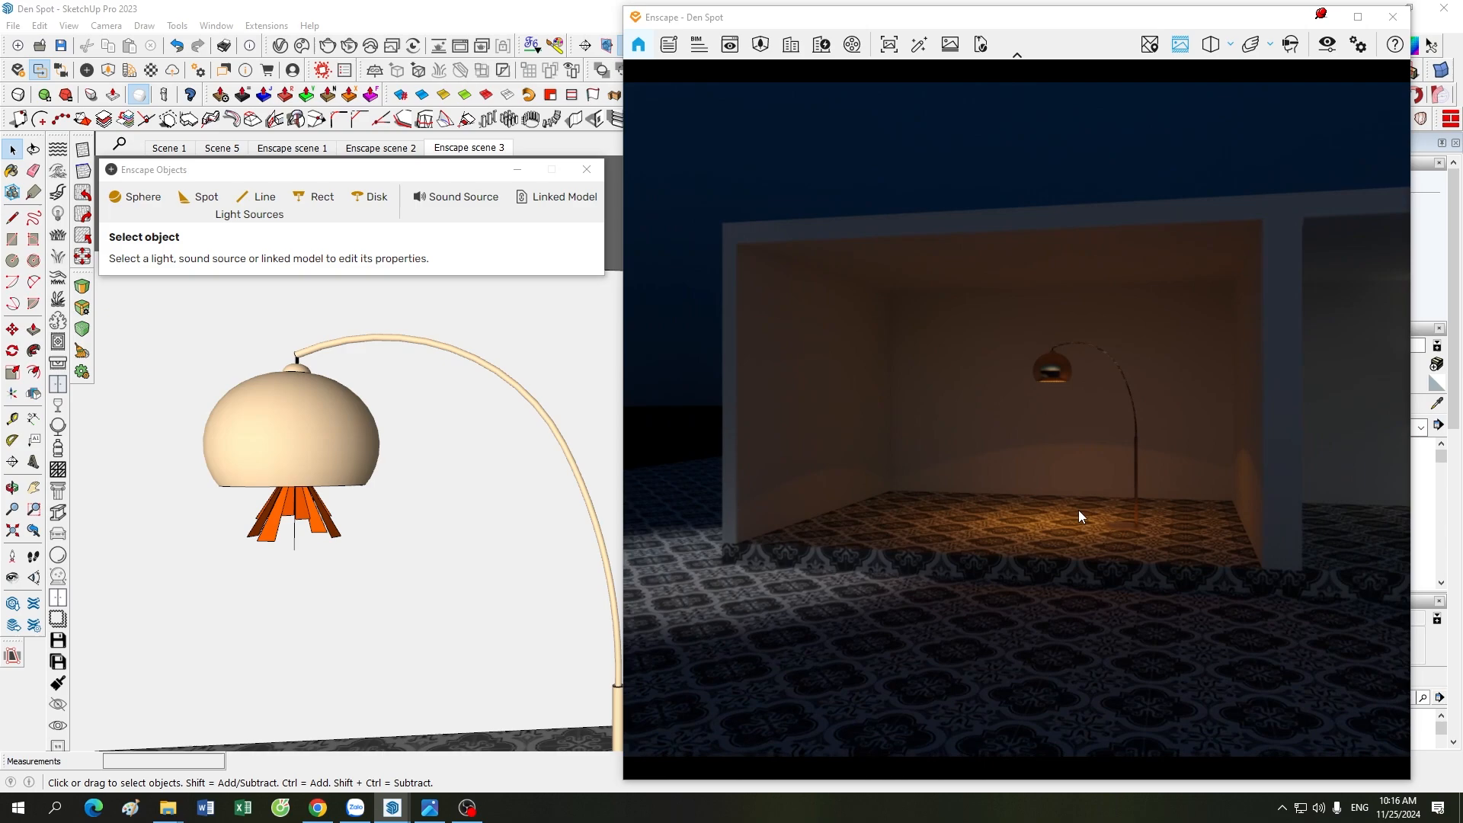
left_click(1323, 16)
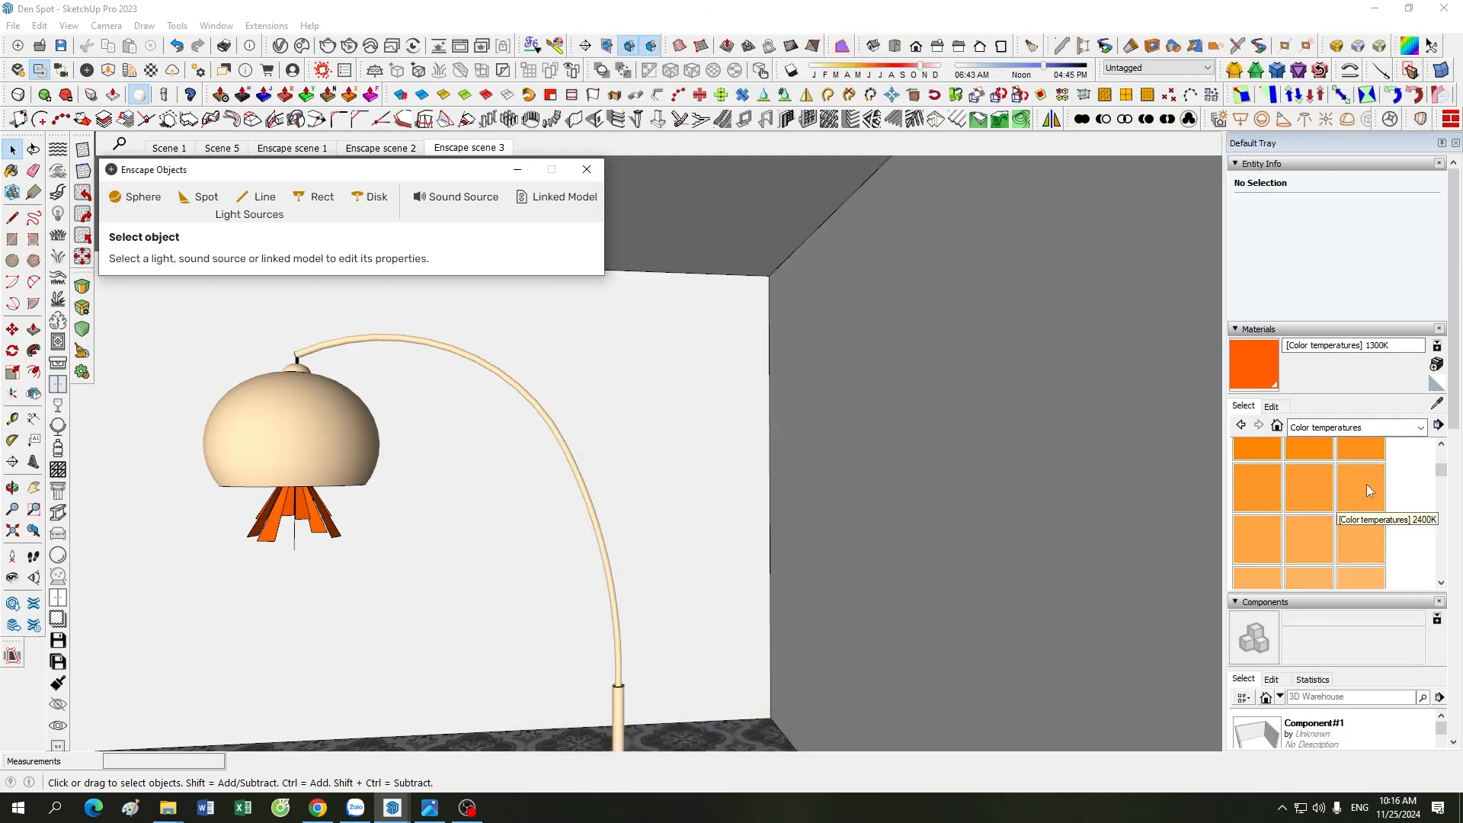
- Repaint the floor lamp's IES spotlight with the 2500K color temperature material and leave the component
left_click(1271, 529)
scroll(297, 554, "up", 6)
key("space")
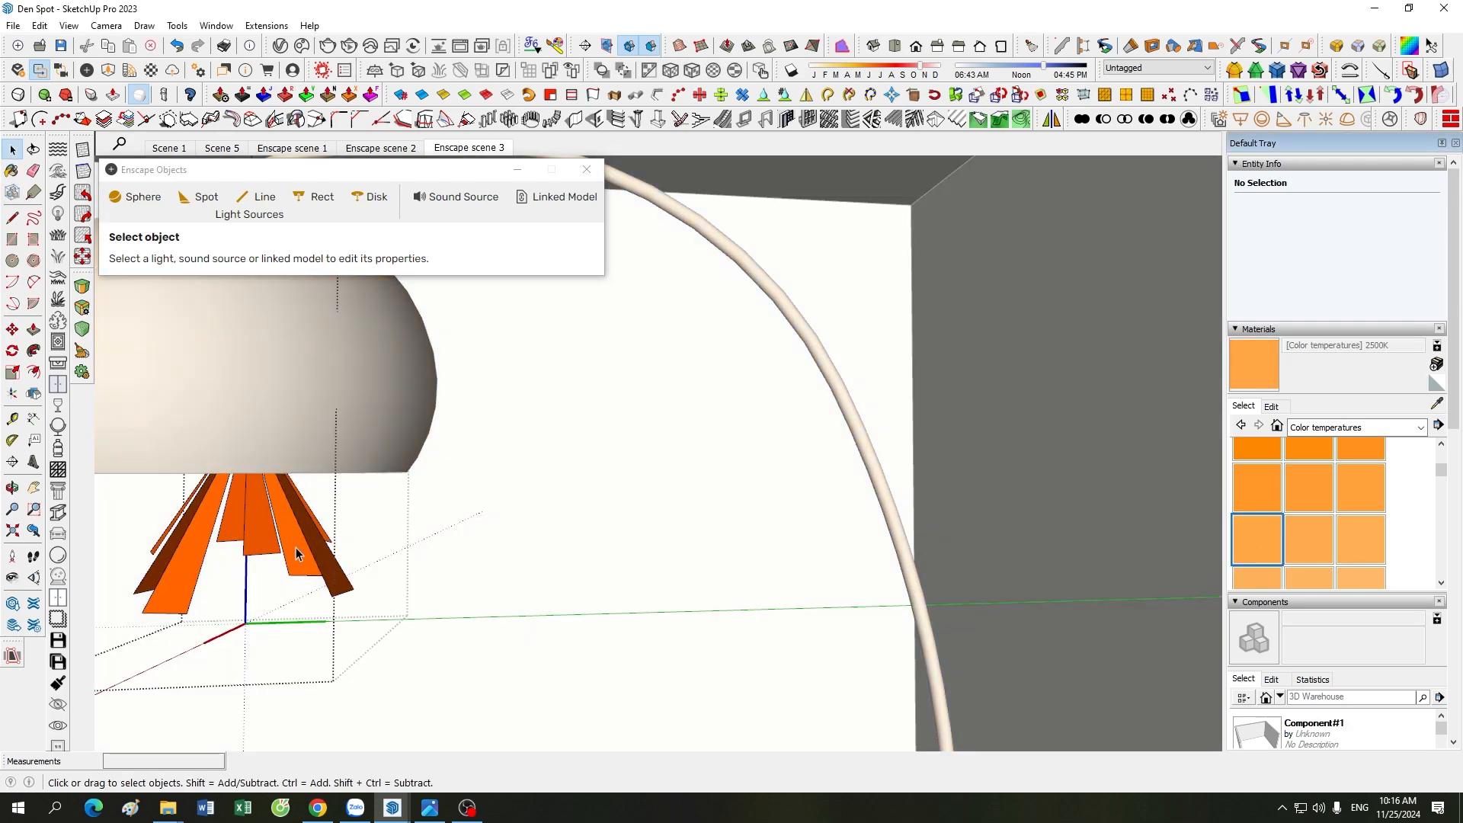
left_click(297, 554)
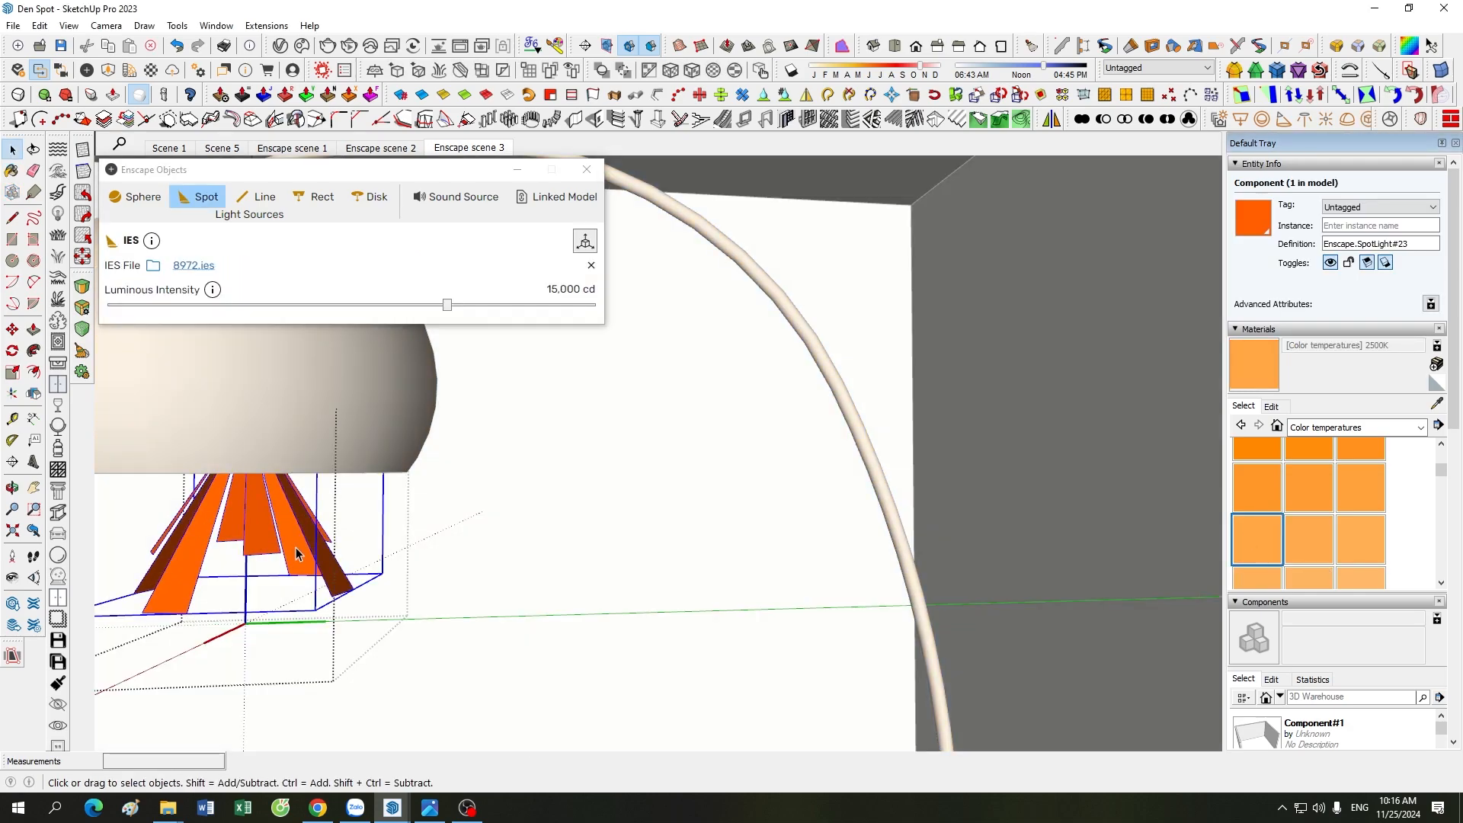
key("b")
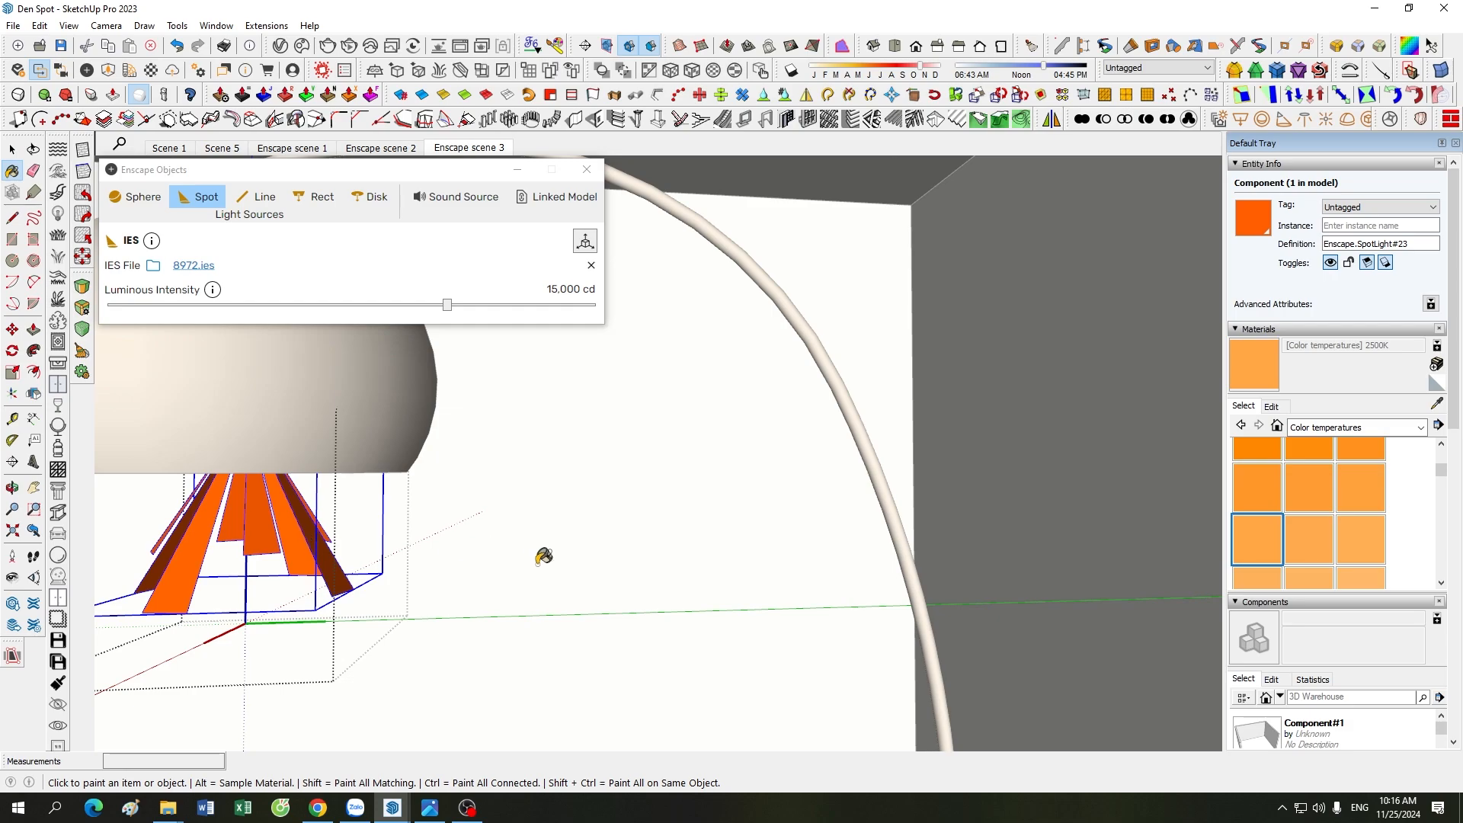
scroll(539, 556, "up", 3)
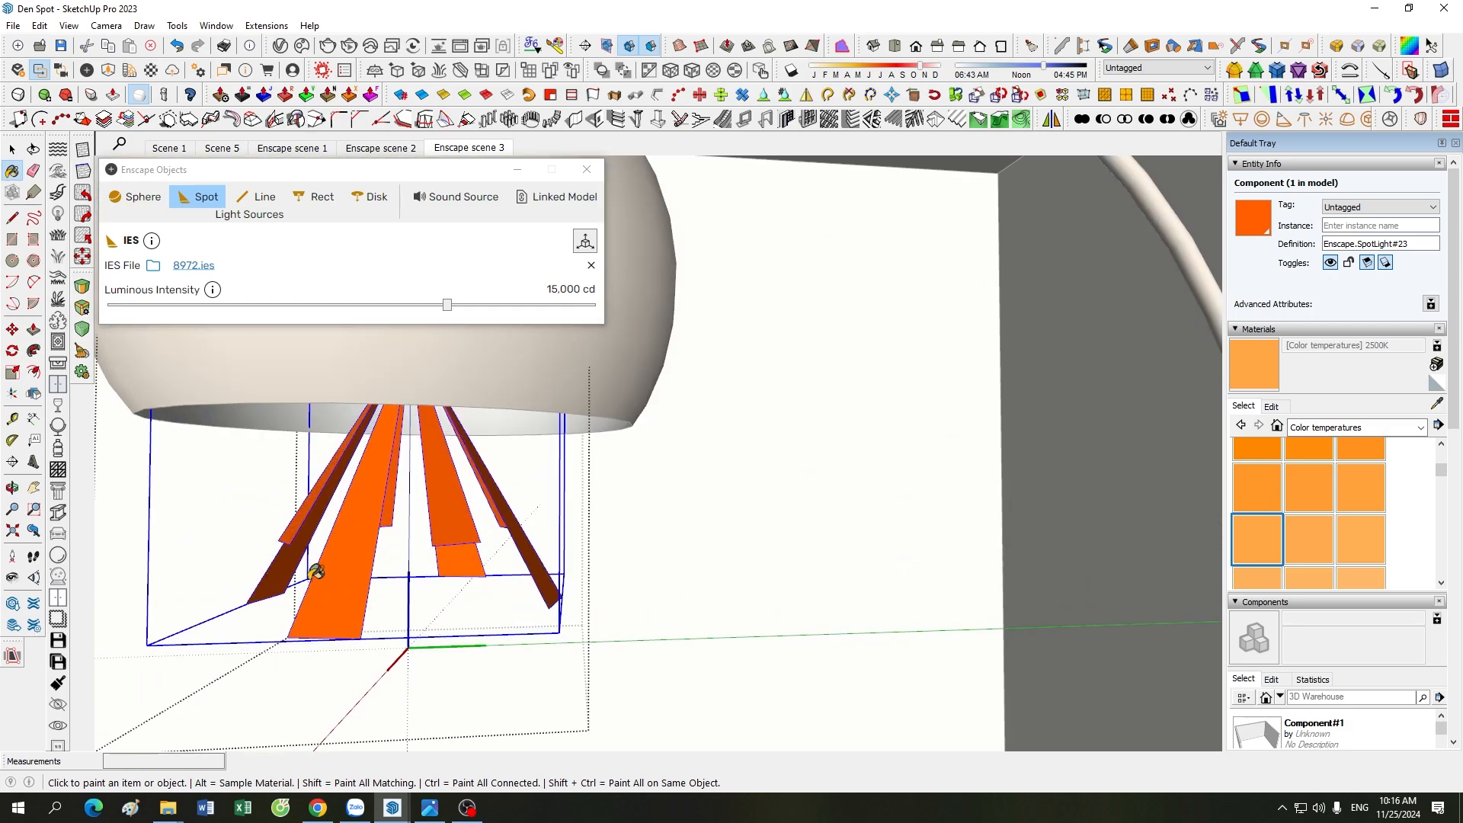
left_click(341, 576)
key("space")
left_click(599, 546)
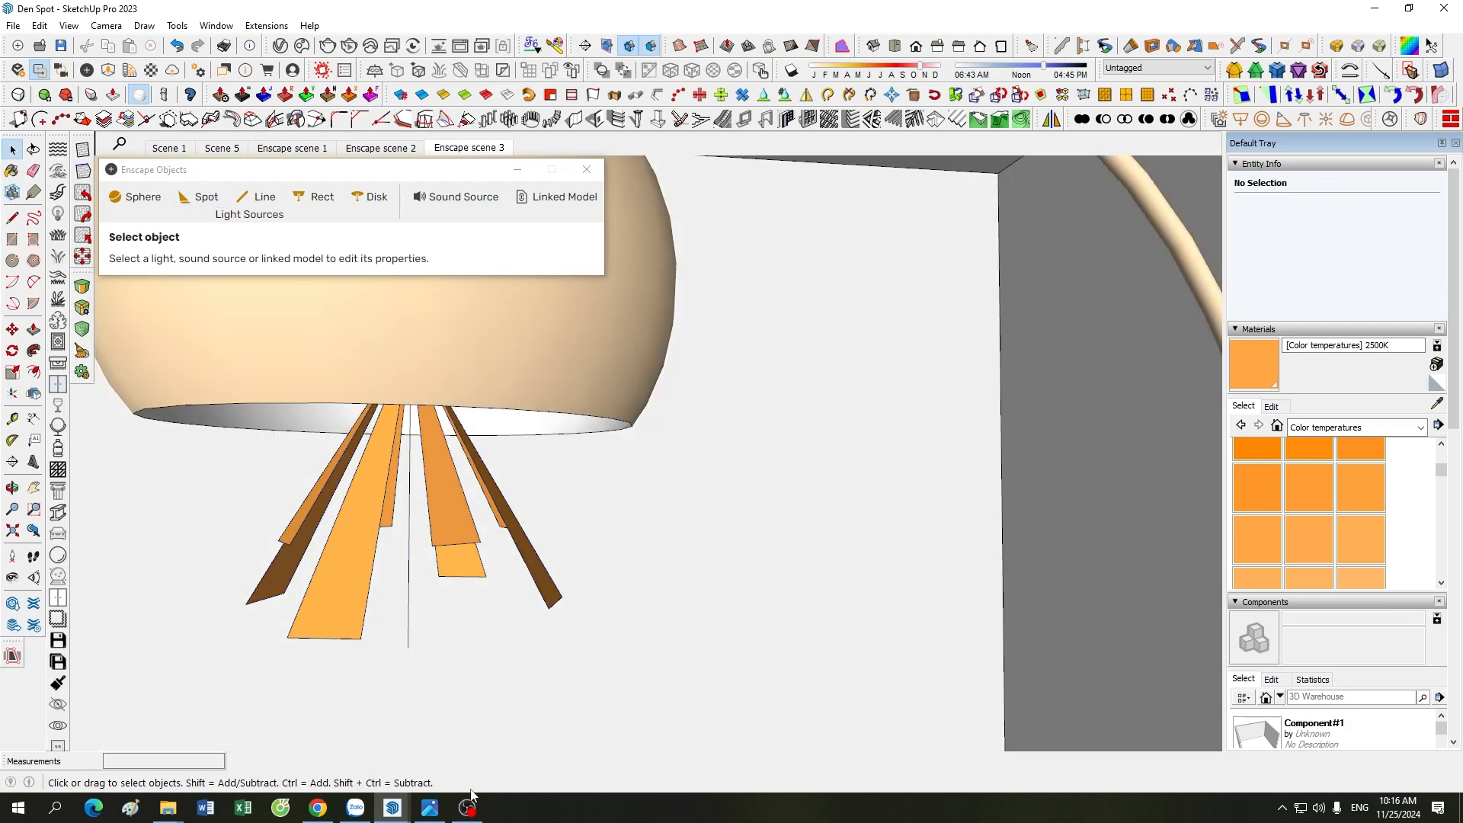
- Bring the Enscape window back and compare the floor lamp's light with the neighbouring rooms in the live render
mouse_move(393, 808)
left_click(417, 755)
mouse_move(944, 569)
right_mouse_down()
mouse_move(996, 578)
mouse_move(922, 578)
right_mouse_up()
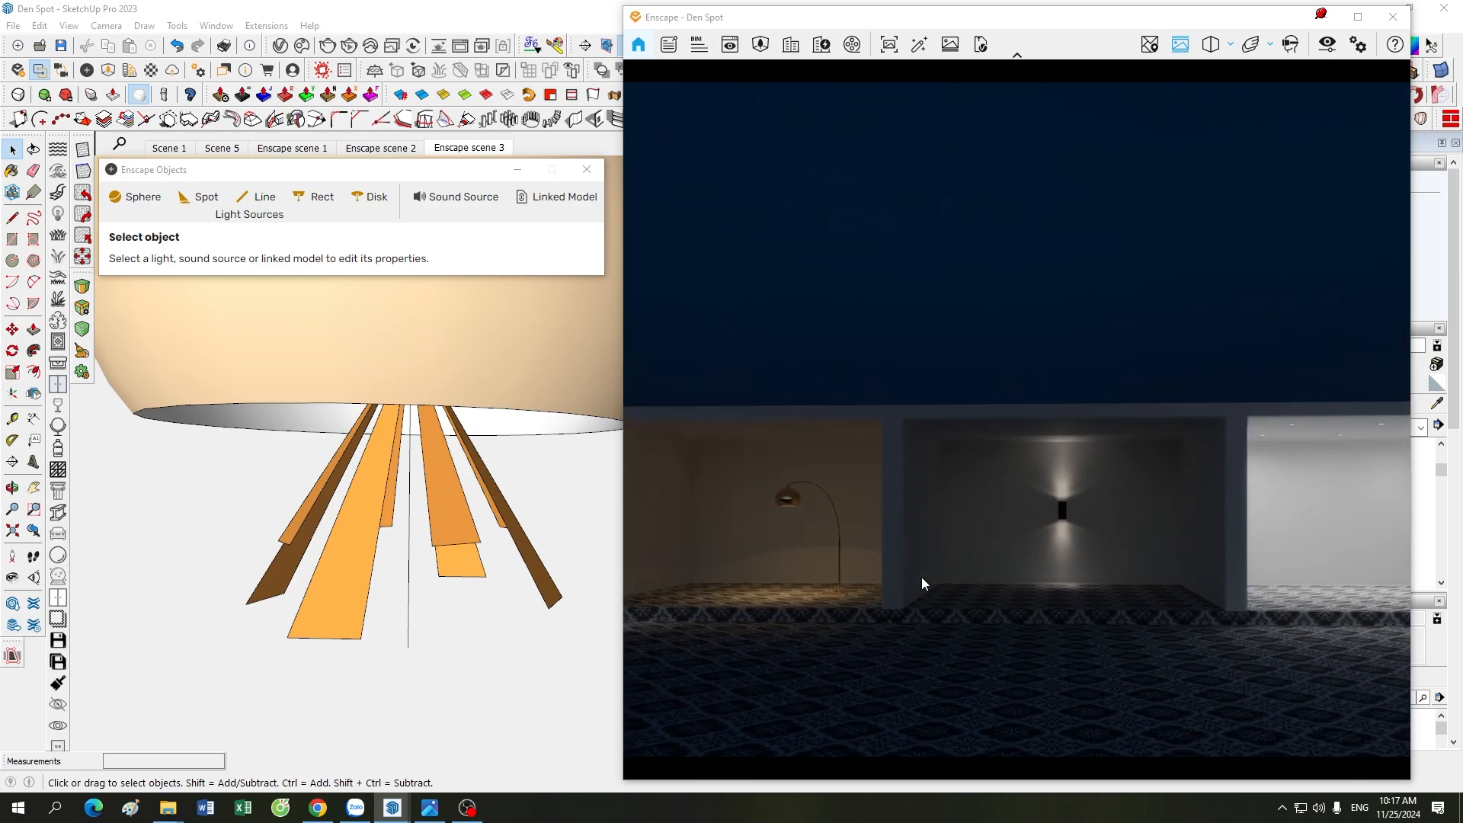
mouse_move(921, 578)
right_mouse_down()
mouse_move(985, 588)
mouse_move(926, 579)
right_mouse_up()
- Delete the plain spotlight above the lamp room's roof together with its leftover line
scroll(412, 631, "down", 10)
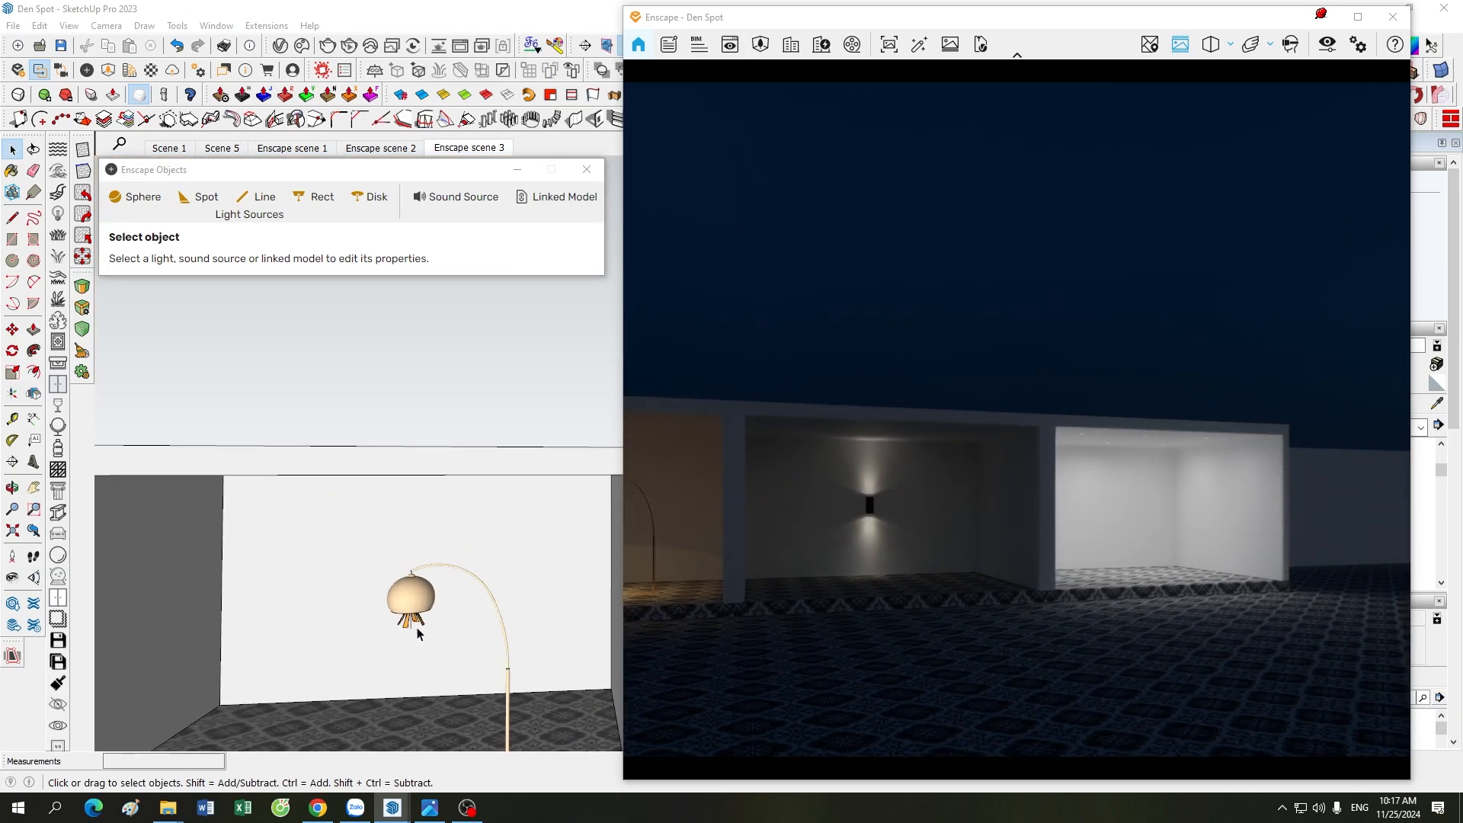
middle_click_drag(421, 634, 532, 669)
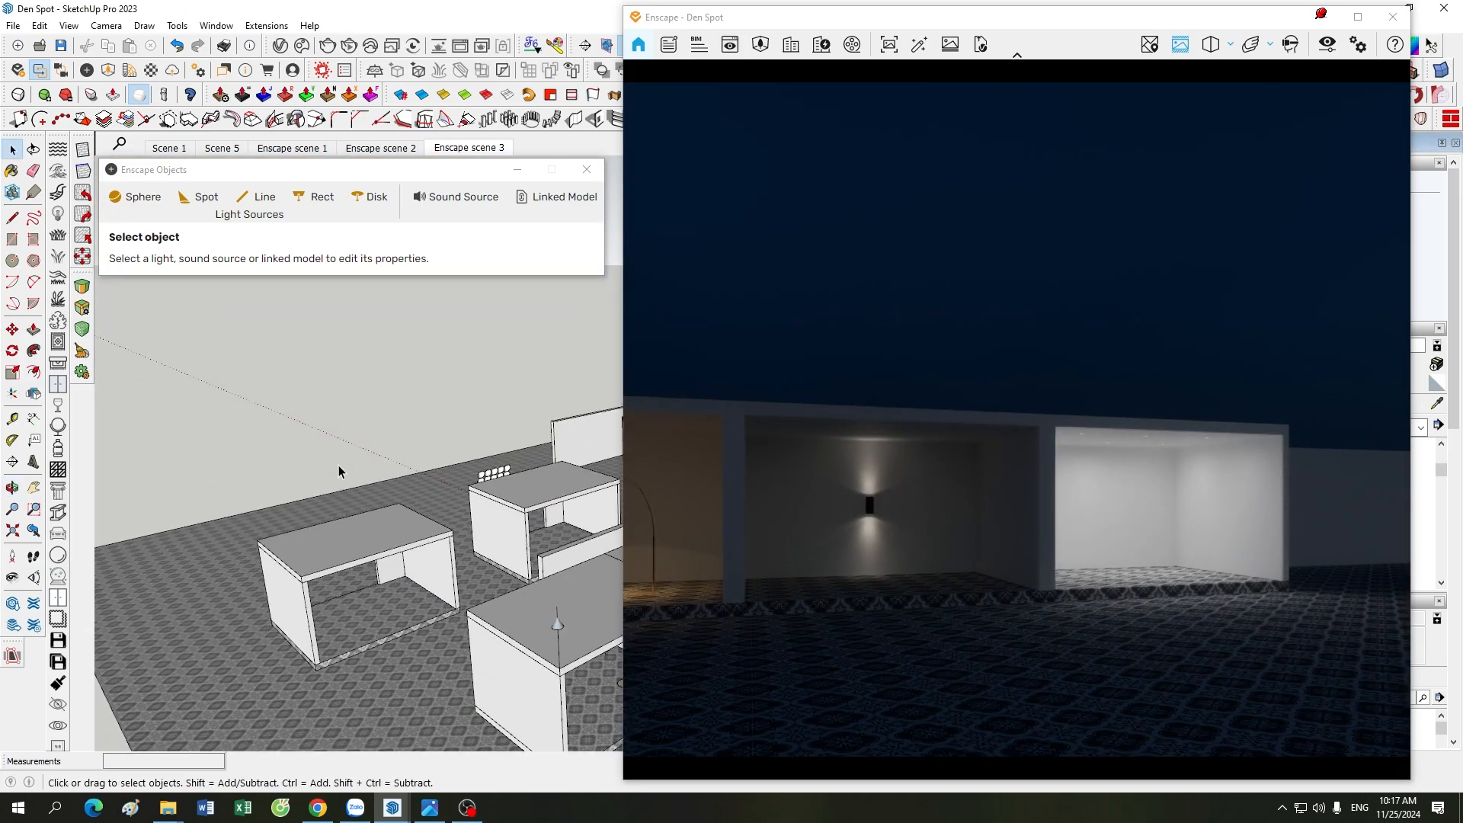
scroll(532, 669, "up", 5)
left_click(535, 608)
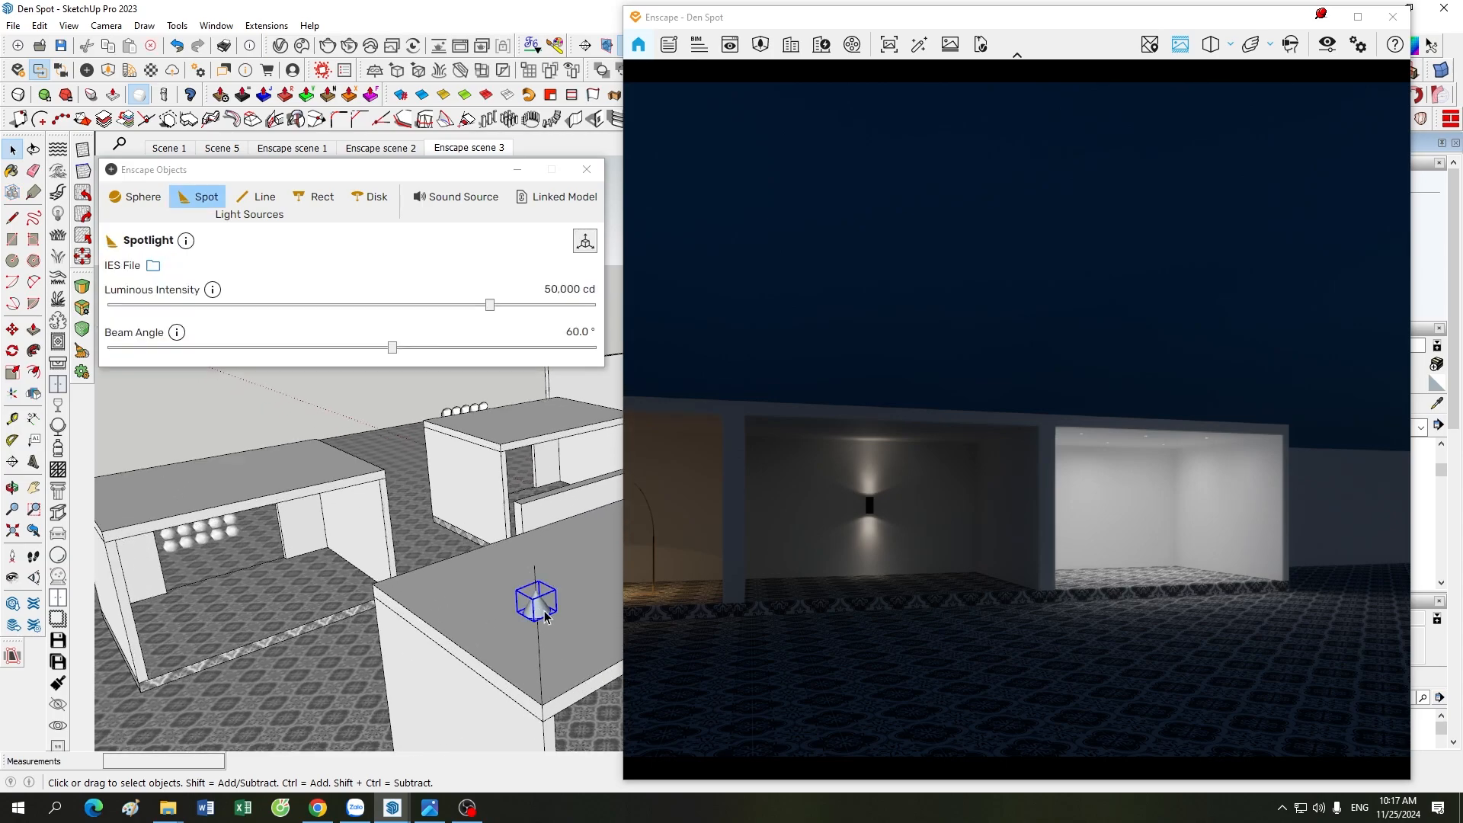
key("Delete")
left_click(543, 663)
key("Delete")
- Bring the small open buildings with the sphere grids into the model view and match the live Enscape view to it
scroll(463, 511, "down", 4)
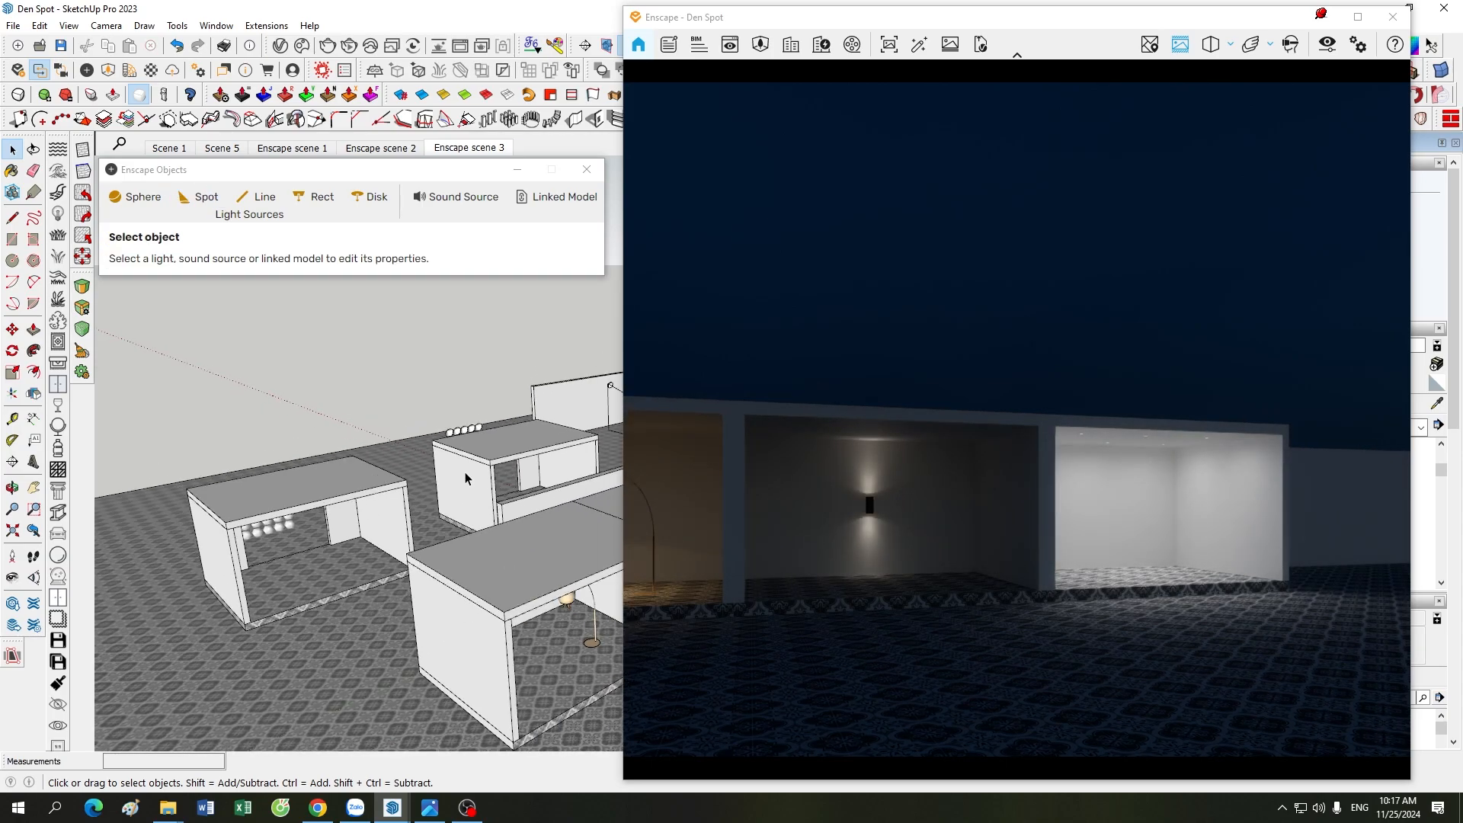
mouse_move(467, 482)
middle_mouse_down()
mouse_move(366, 515)
mouse_move(364, 438)
mouse_move(376, 582)
mouse_move(483, 564)
mouse_move(404, 548)
middle_mouse_up()
scroll(366, 538, "down", 3)
scroll(517, 576, "up", 5)
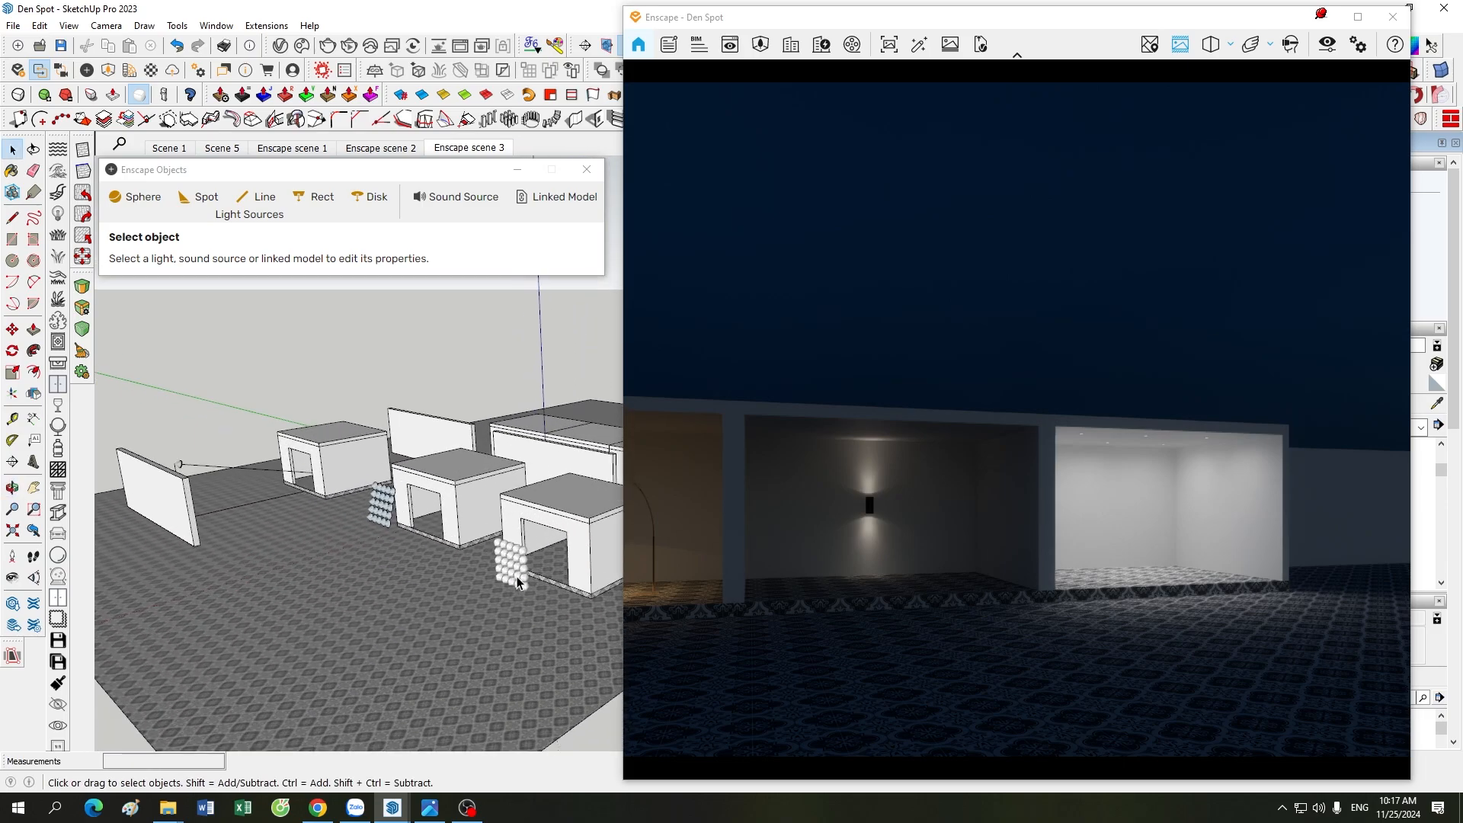
scroll(517, 577, "down", 1)
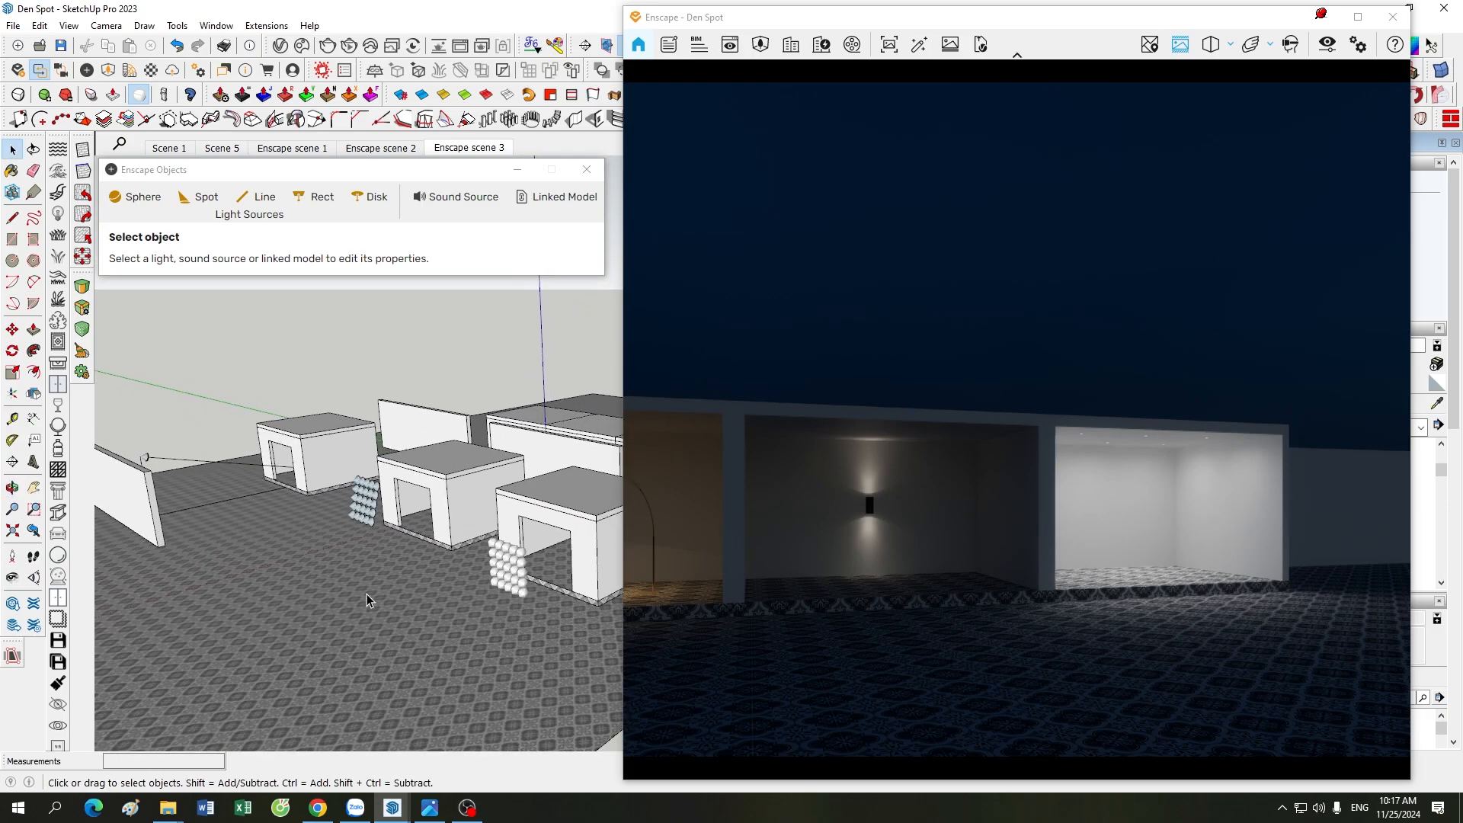
left_click(55, 73)
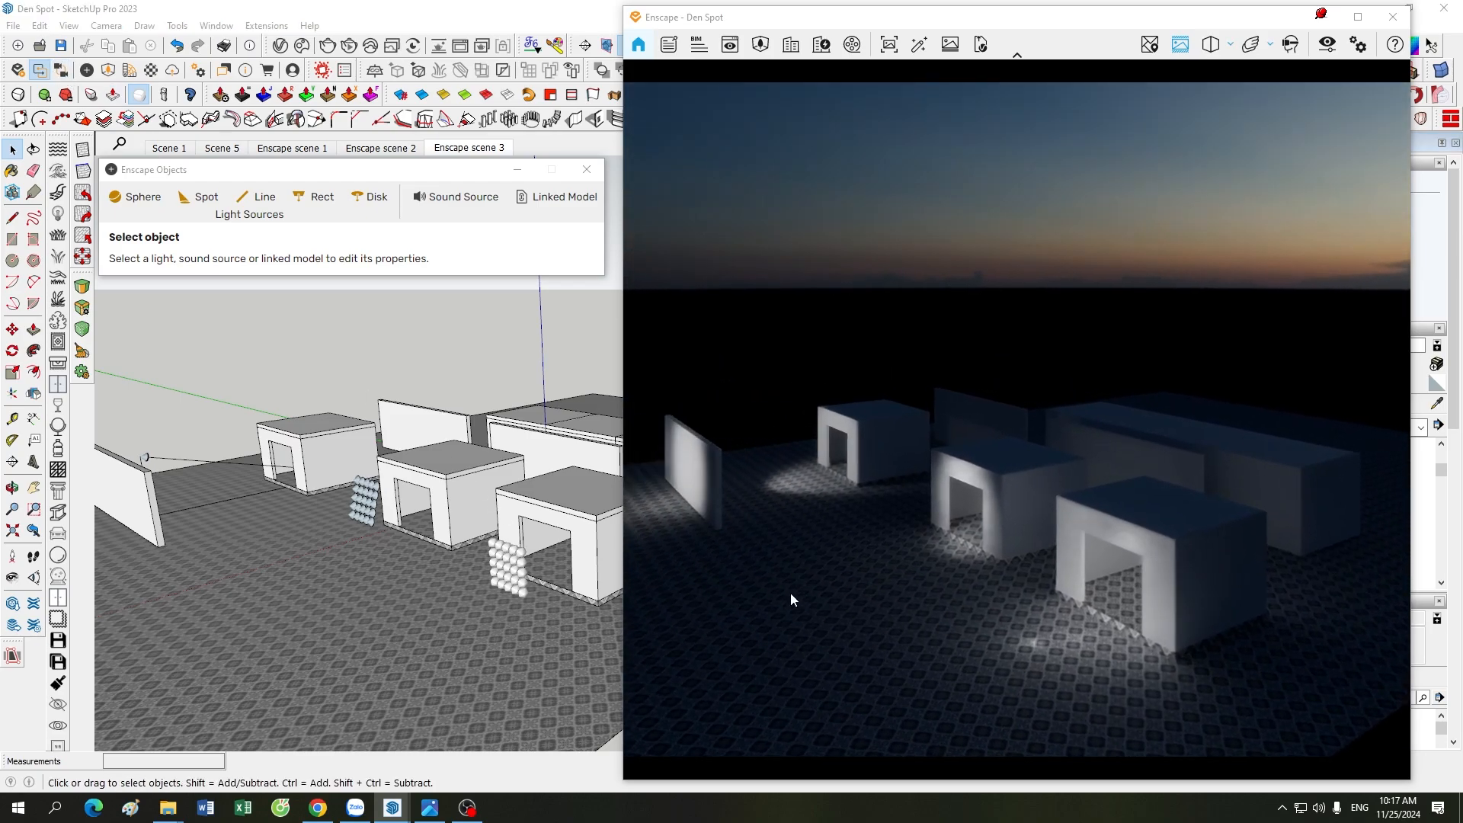
- Examine the small buildings and the sphere grids in front of them in the model
scroll(423, 474, "up", 1)
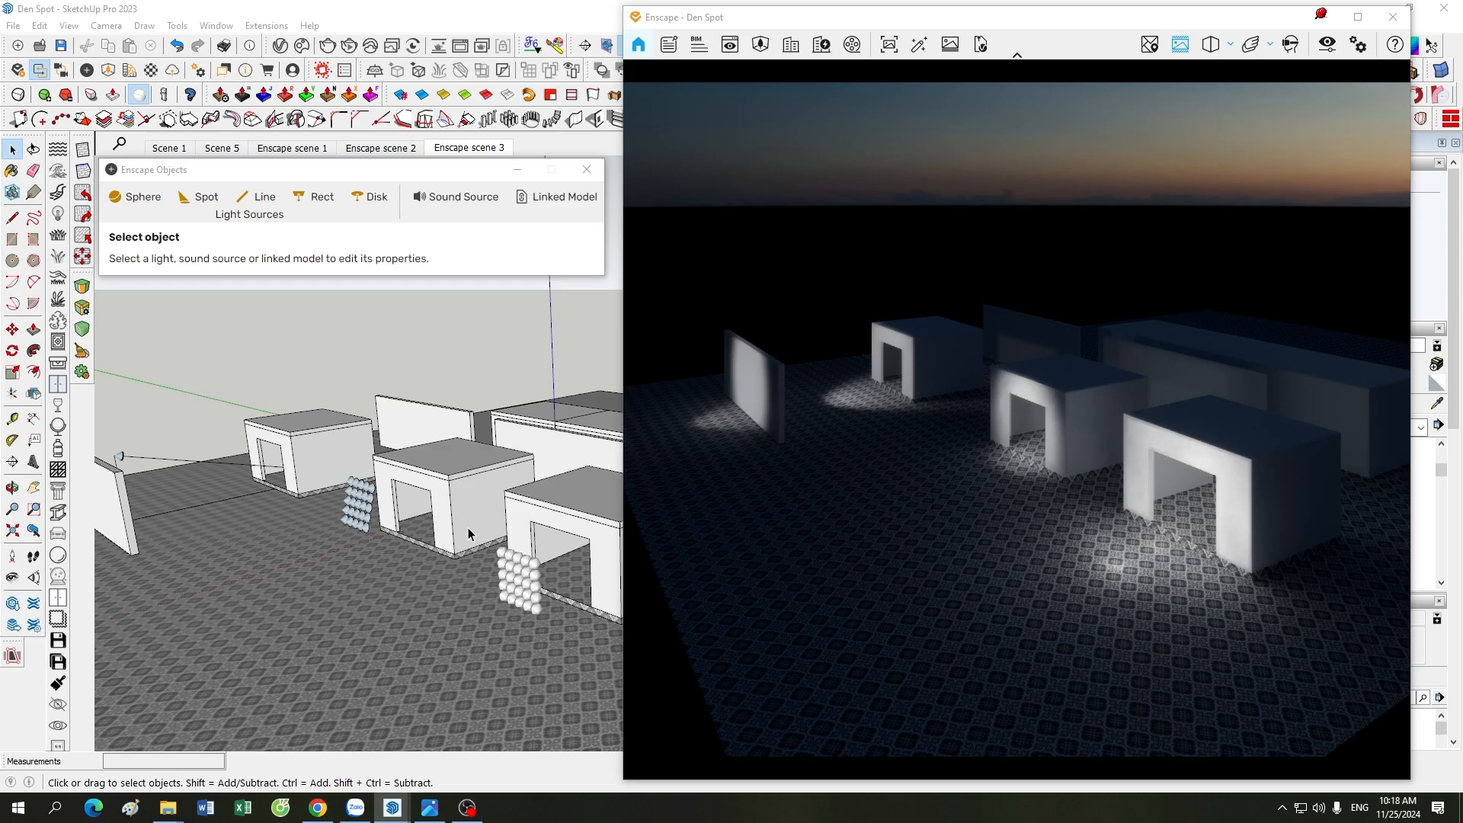
left_click(422, 475)
mouse_move(423, 475)
middle_mouse_down()
mouse_move(467, 474)
mouse_move(254, 454)
middle_mouse_up()
mouse_move(384, 491)
middle_mouse_down()
mouse_move(314, 460)
mouse_move(516, 562)
middle_mouse_up()
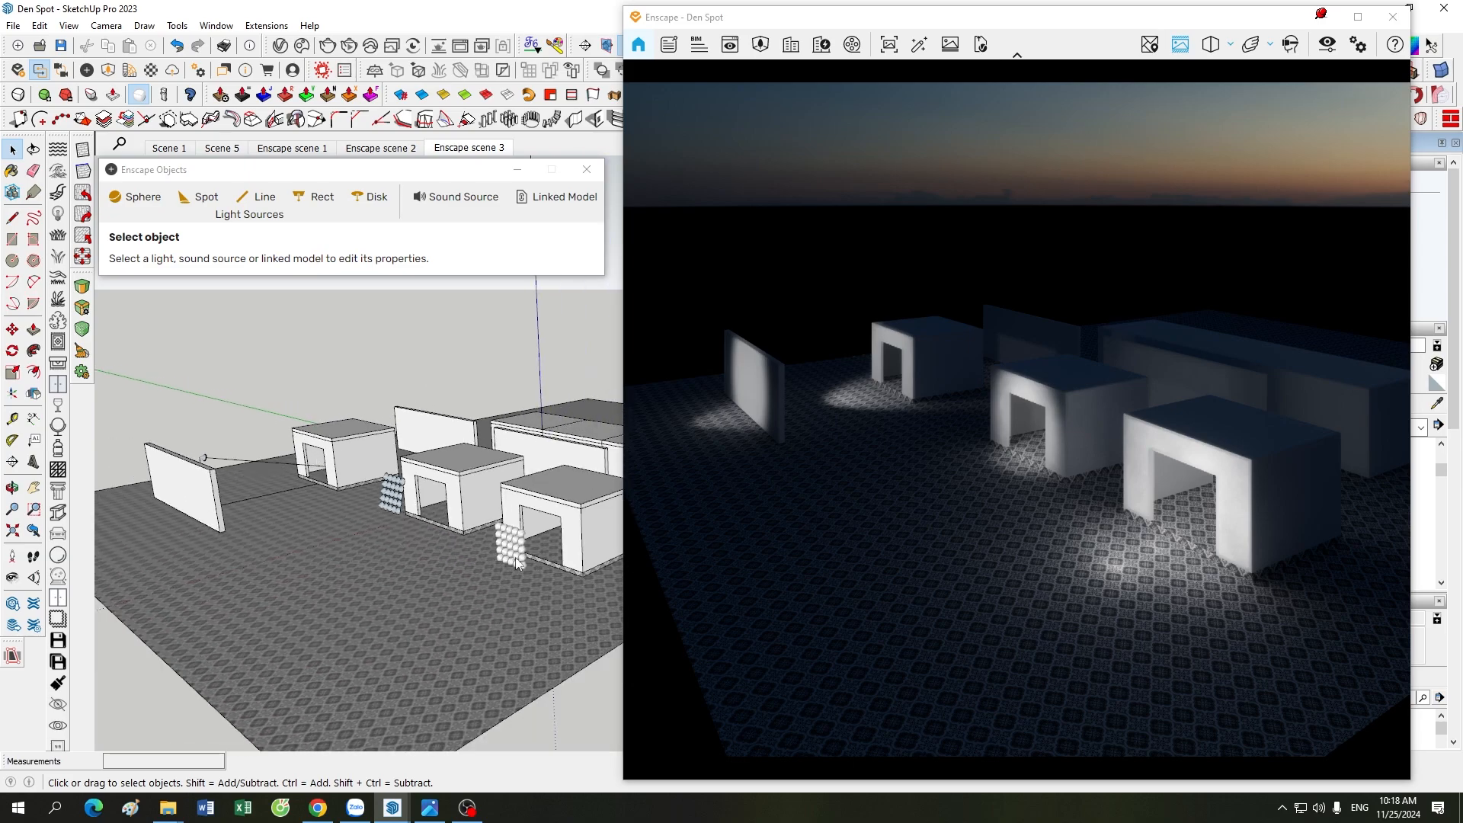
scroll(454, 529, "up", 3)
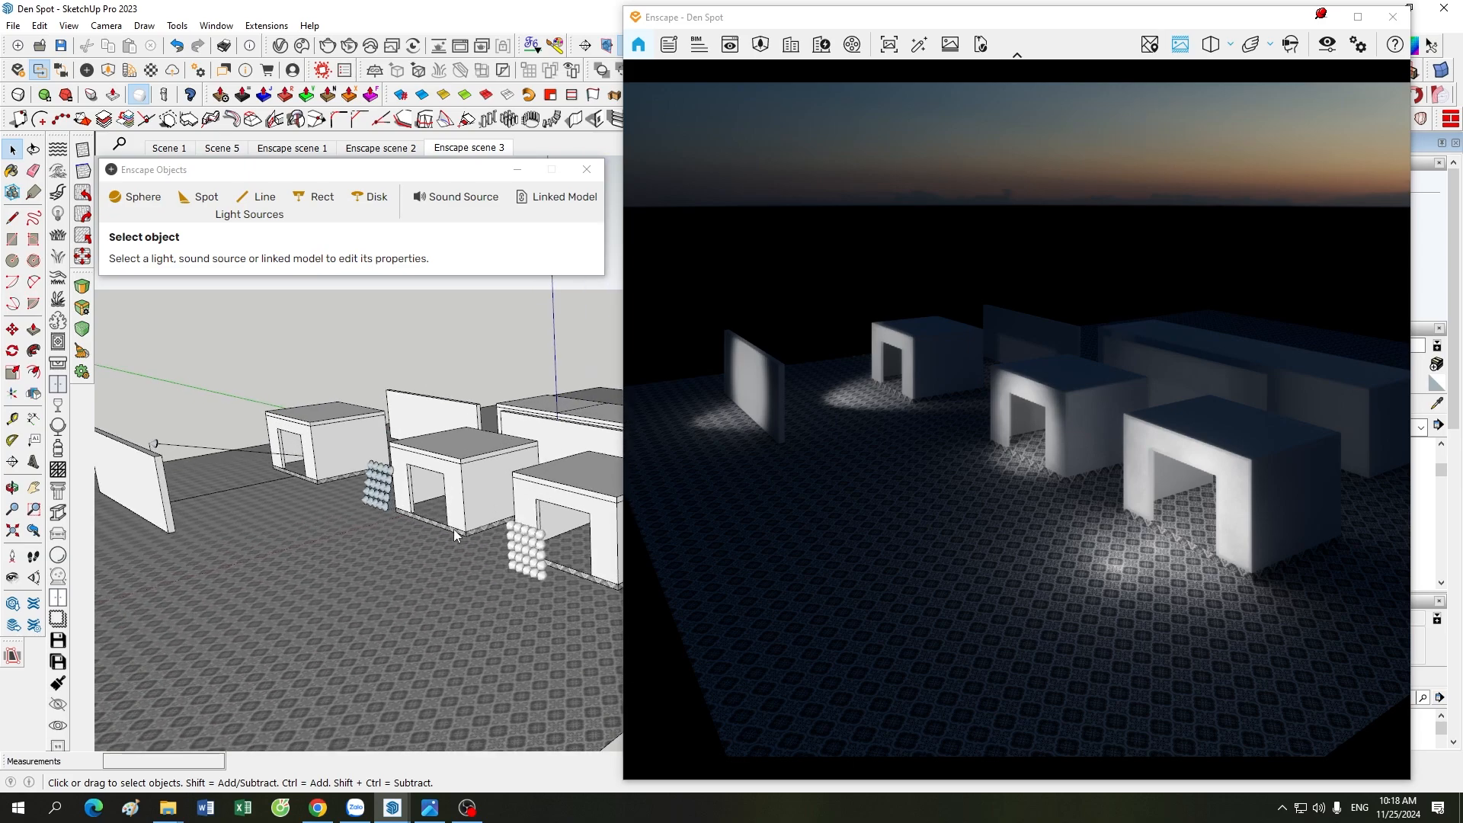
scroll(452, 546, "up", 3)
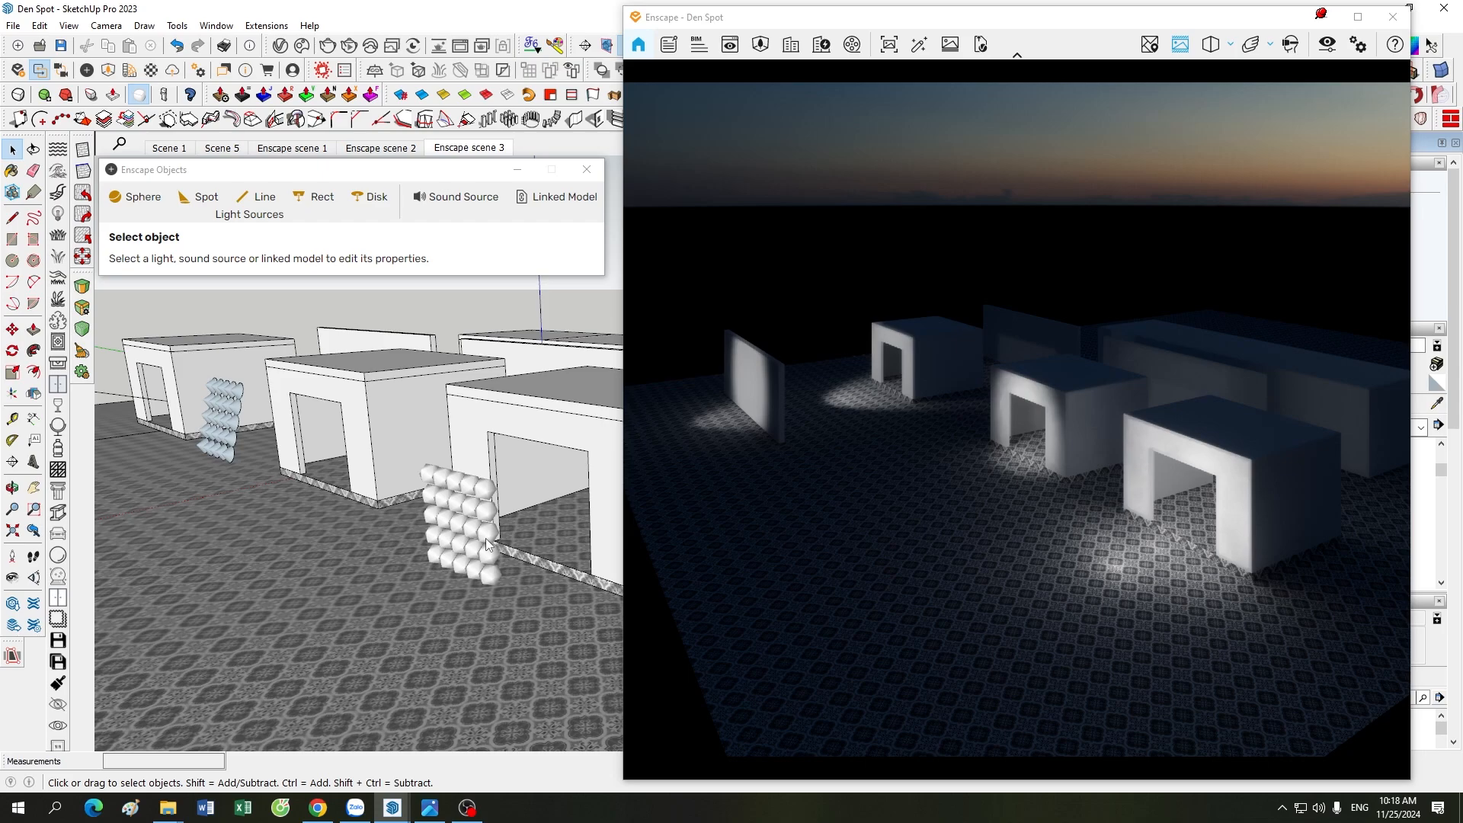
- Lower the live render's viewpoint and examine the light falling on the small buildings' fronts and floor
scroll(926, 587, "up", 3)
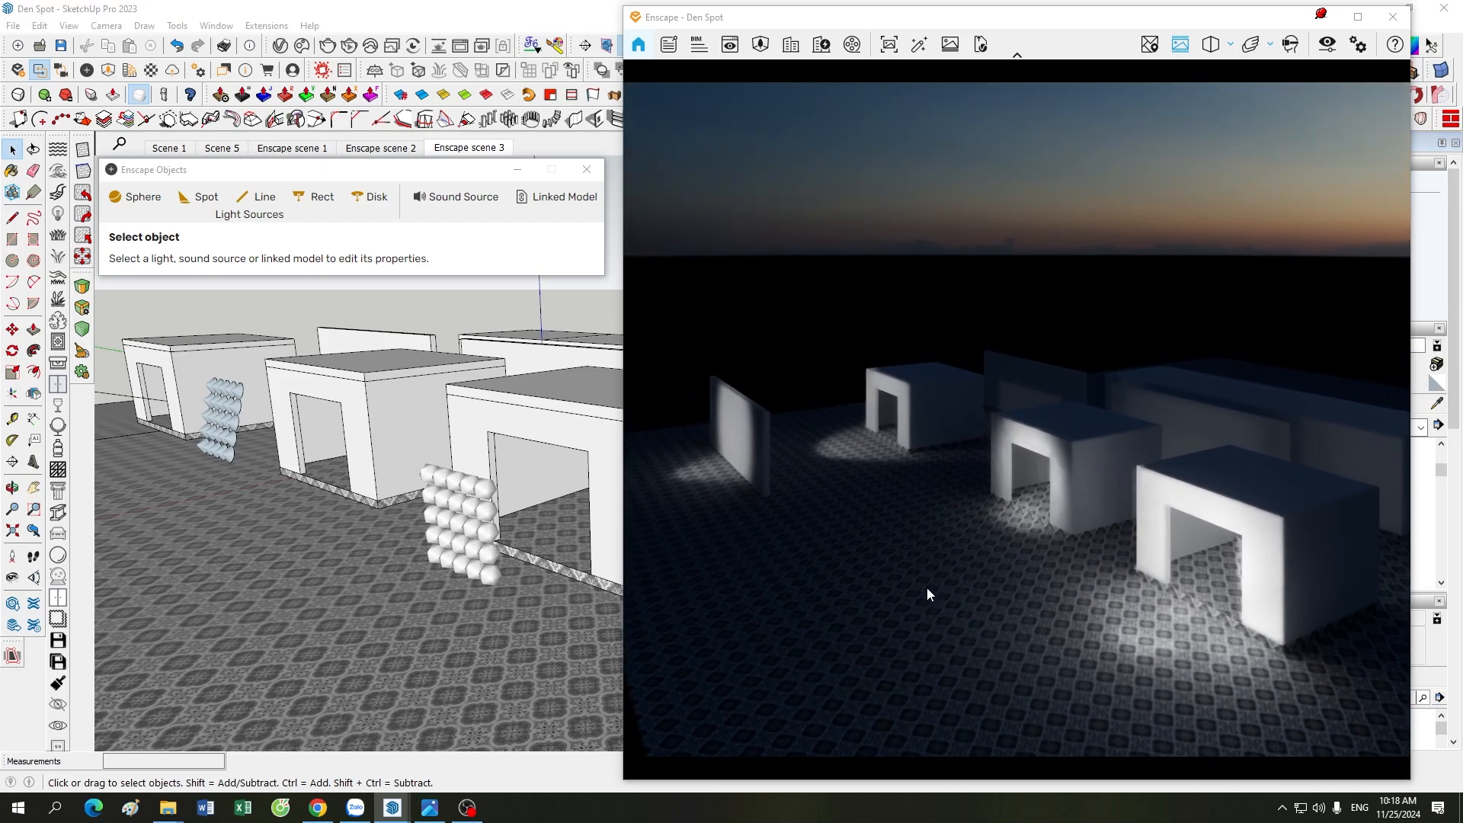
scroll(927, 587, "down", 3)
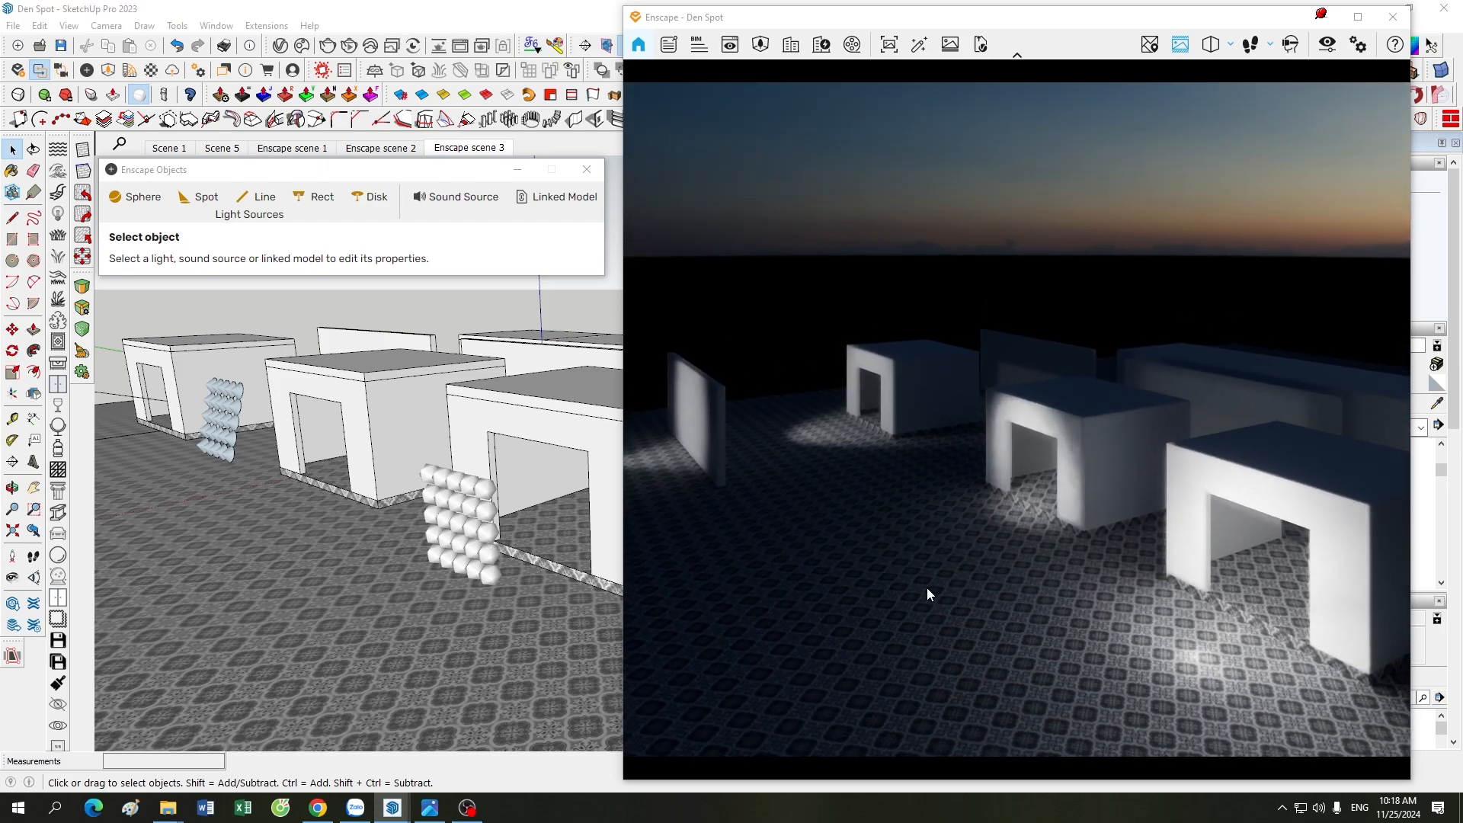
left_click_drag(921, 561, 945, 482)
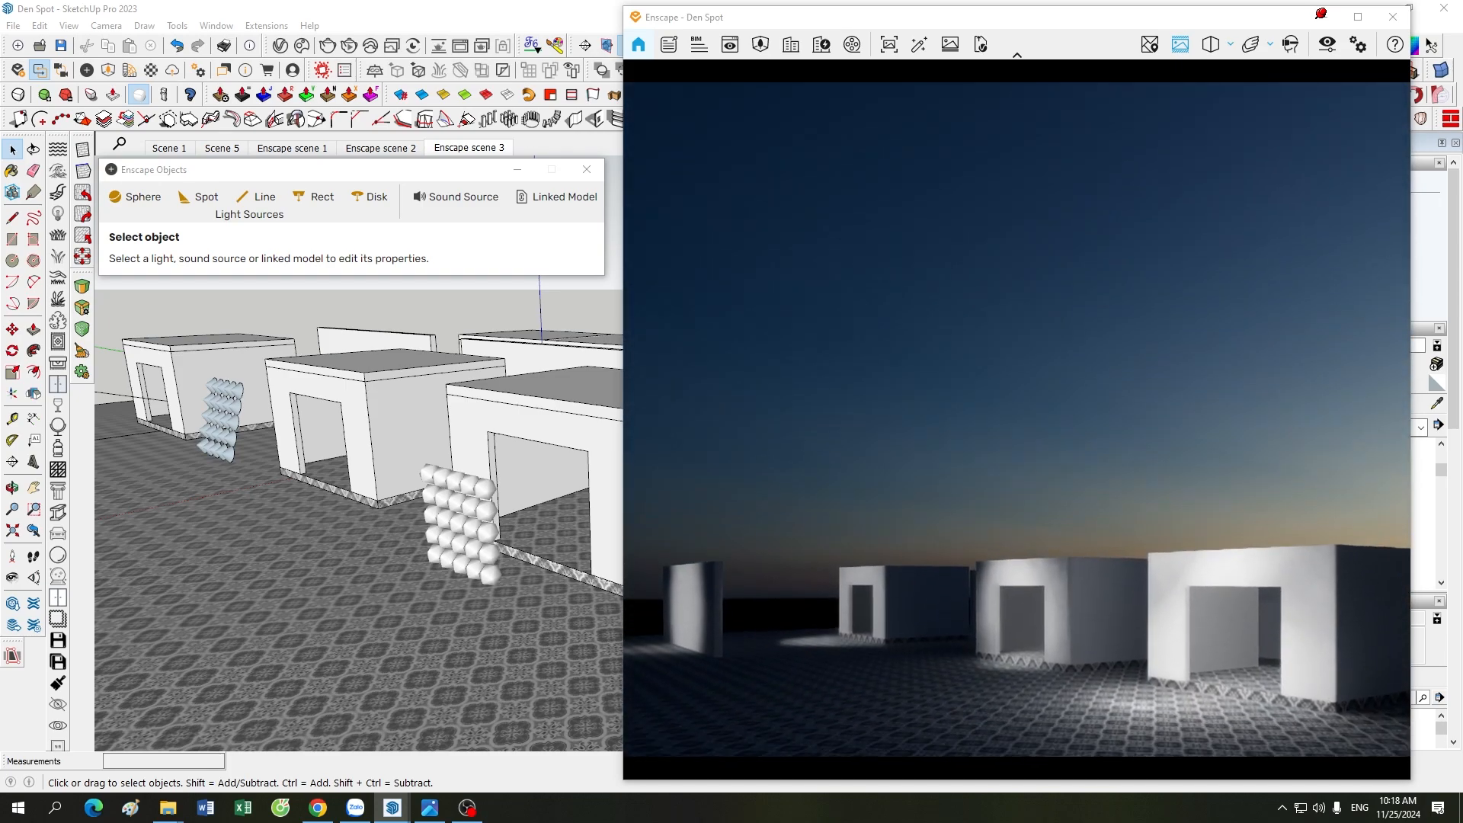
scroll(944, 482, "up", 4)
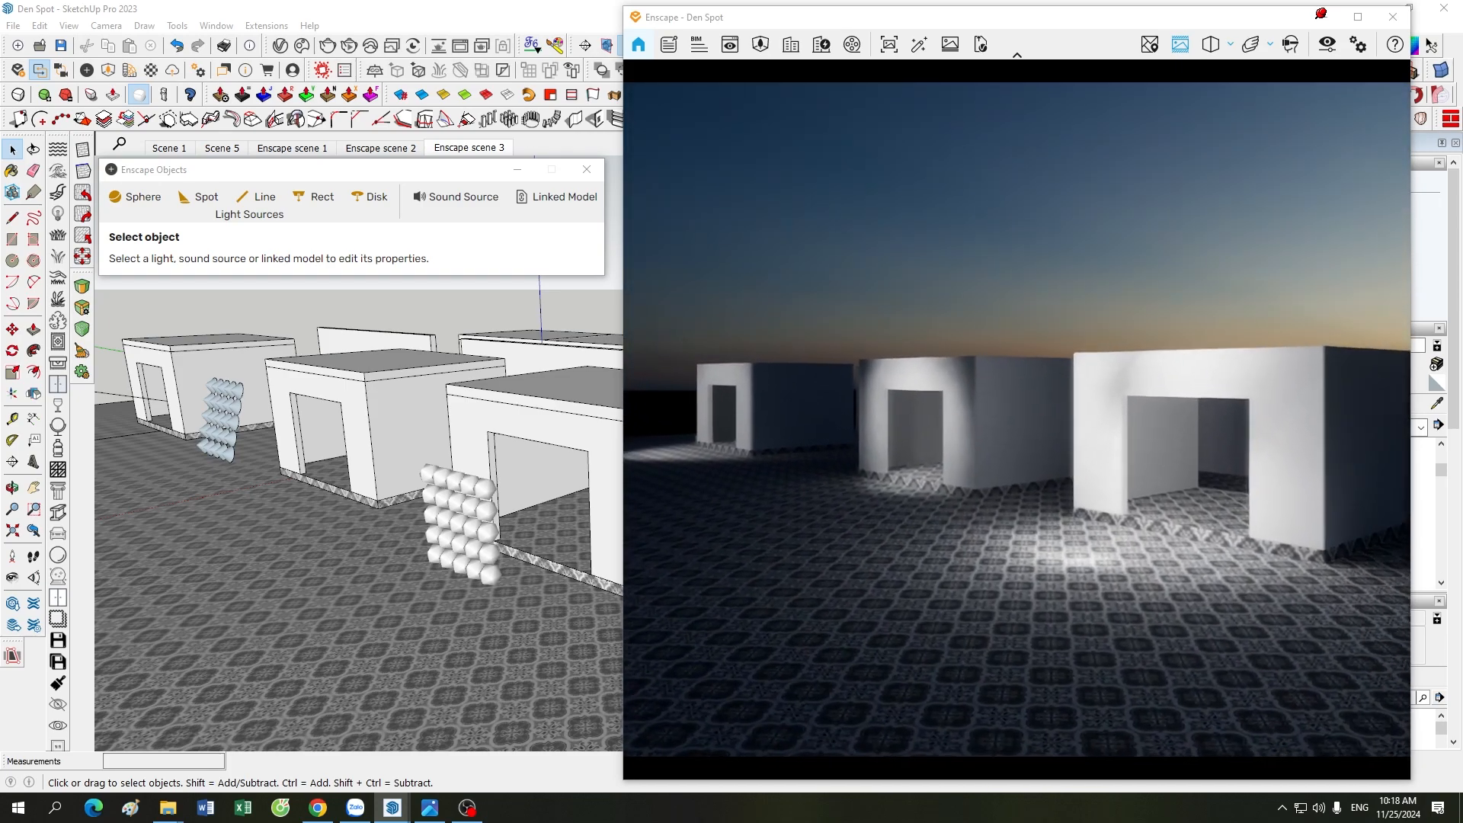
scroll(952, 487, "down", 3)
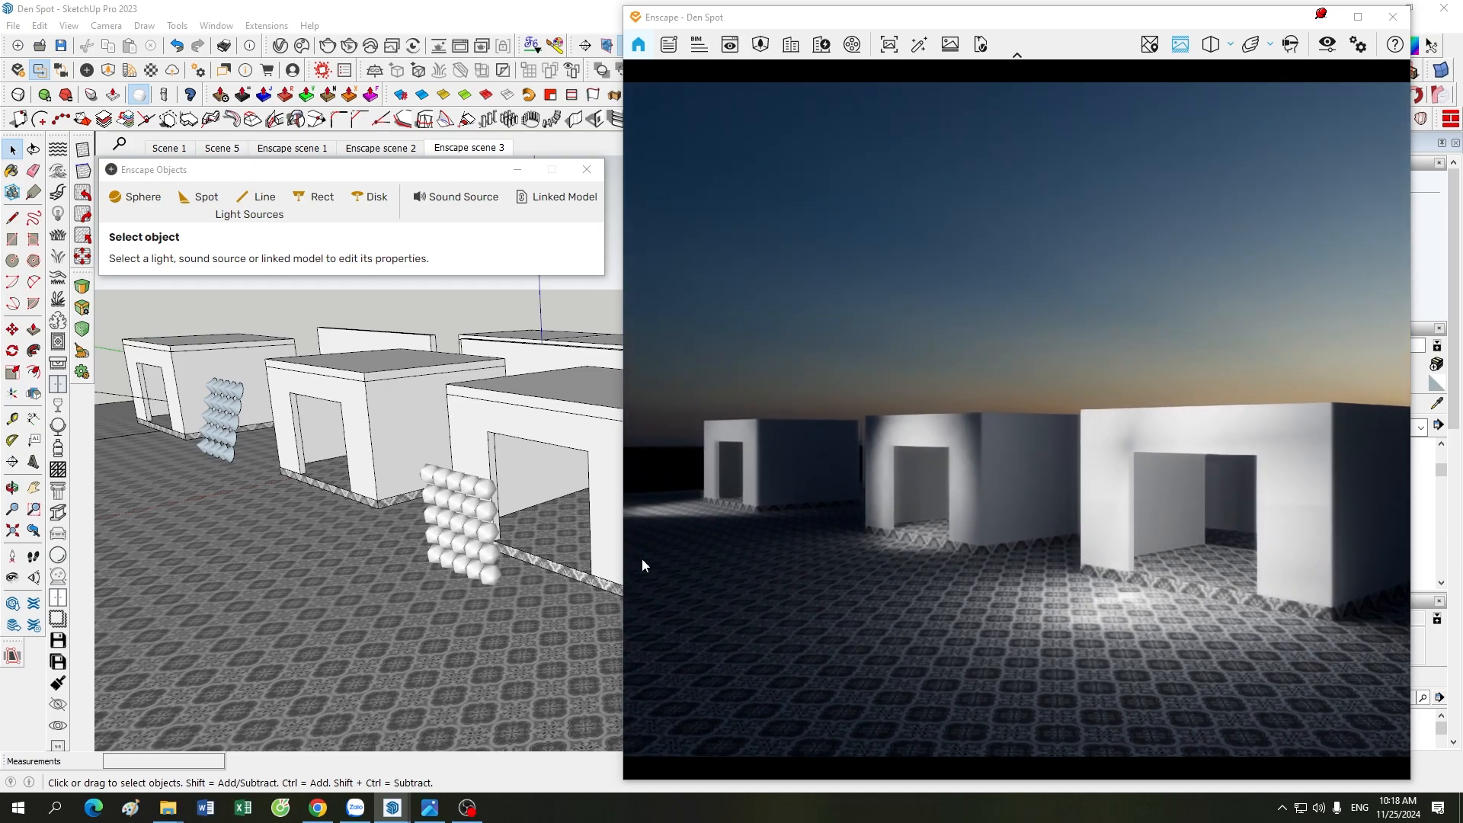
- Examine the spotlight cone aimed at the farthest small building in the model
scroll(533, 527, "down", 3)
scroll(282, 395, "up", 6)
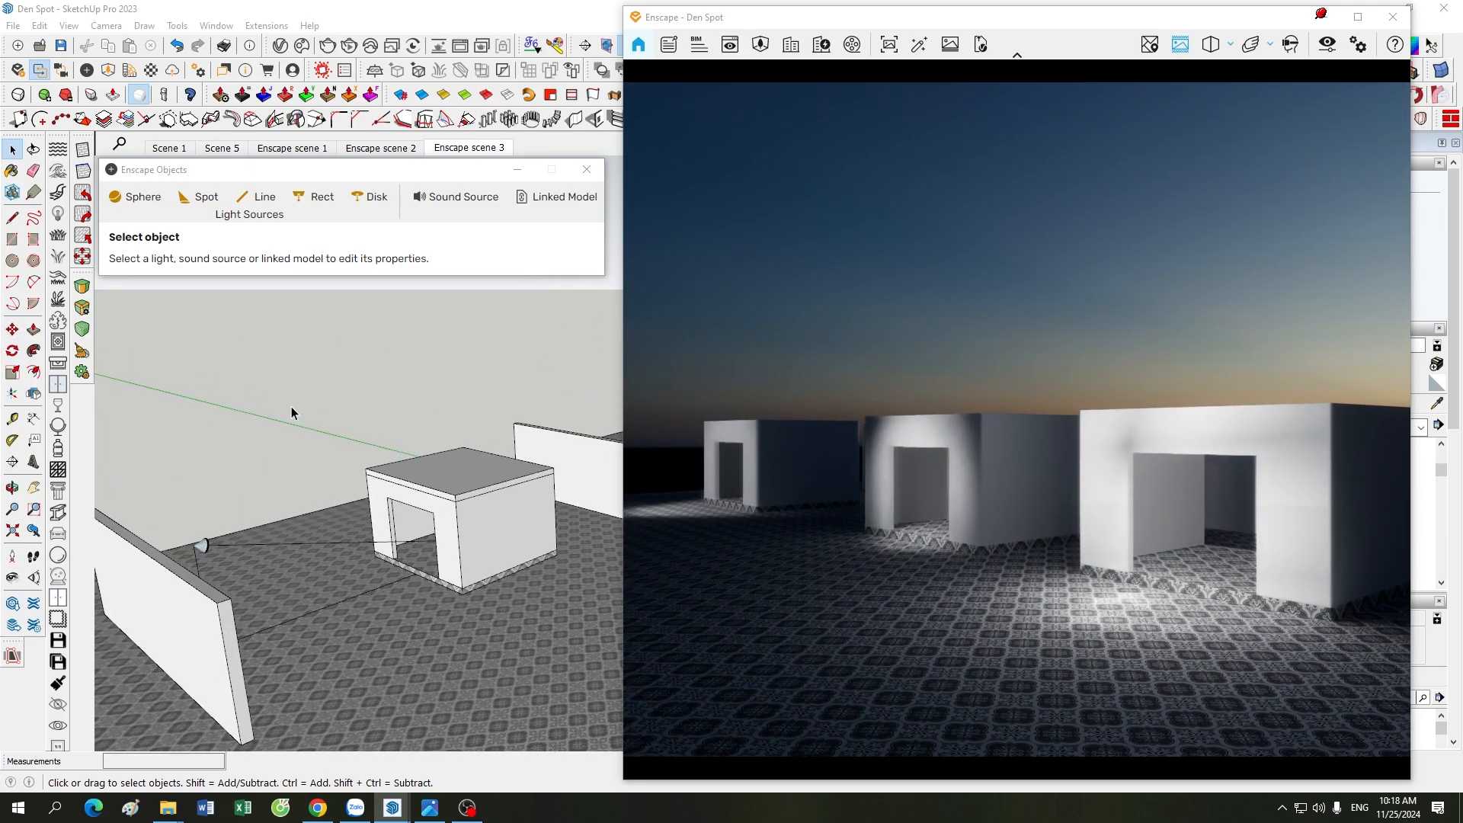
scroll(245, 566, "up", 4)
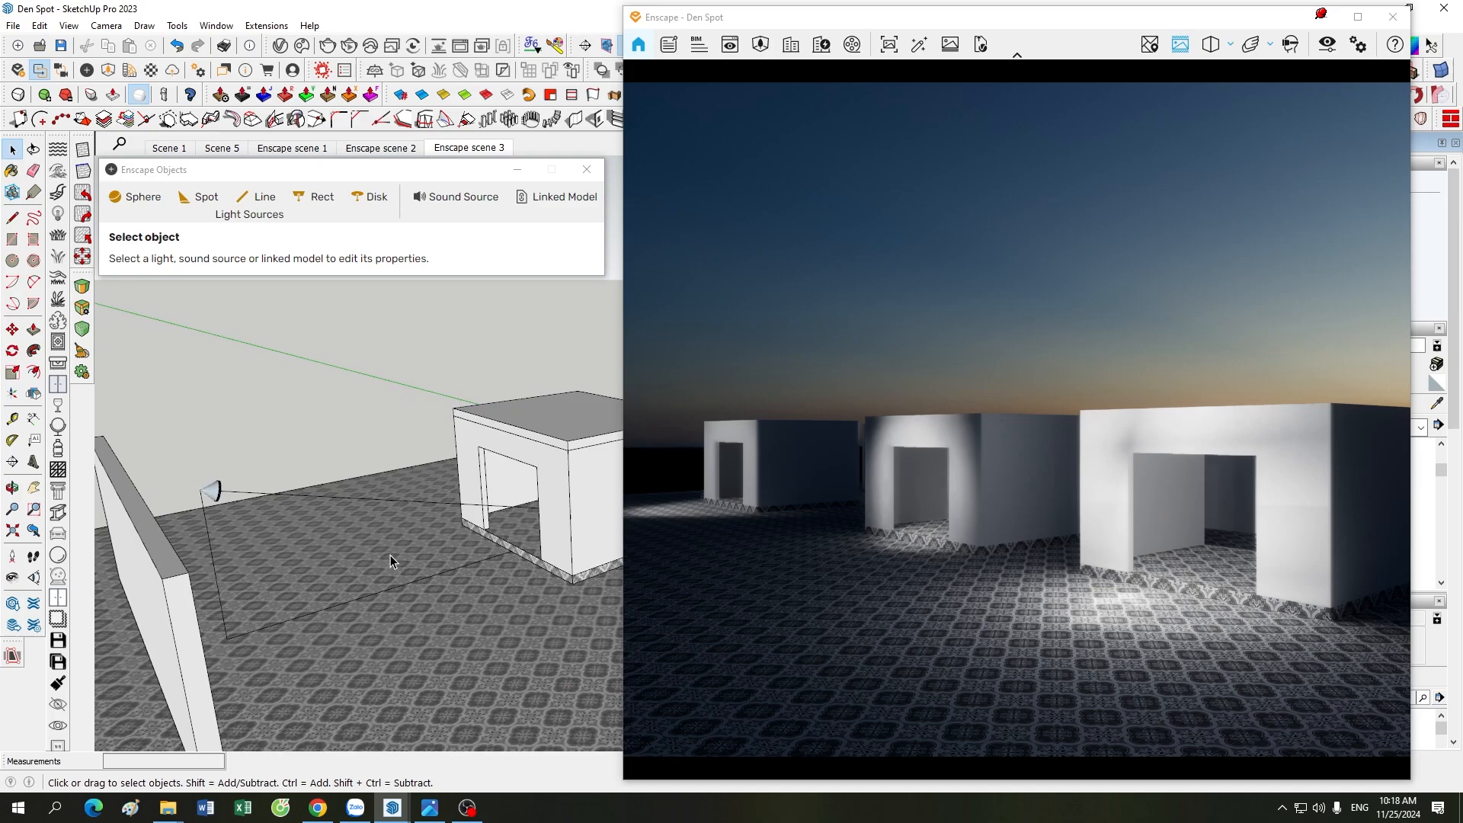
scroll(390, 554, "up", 3)
scroll(390, 555, "down", 1)
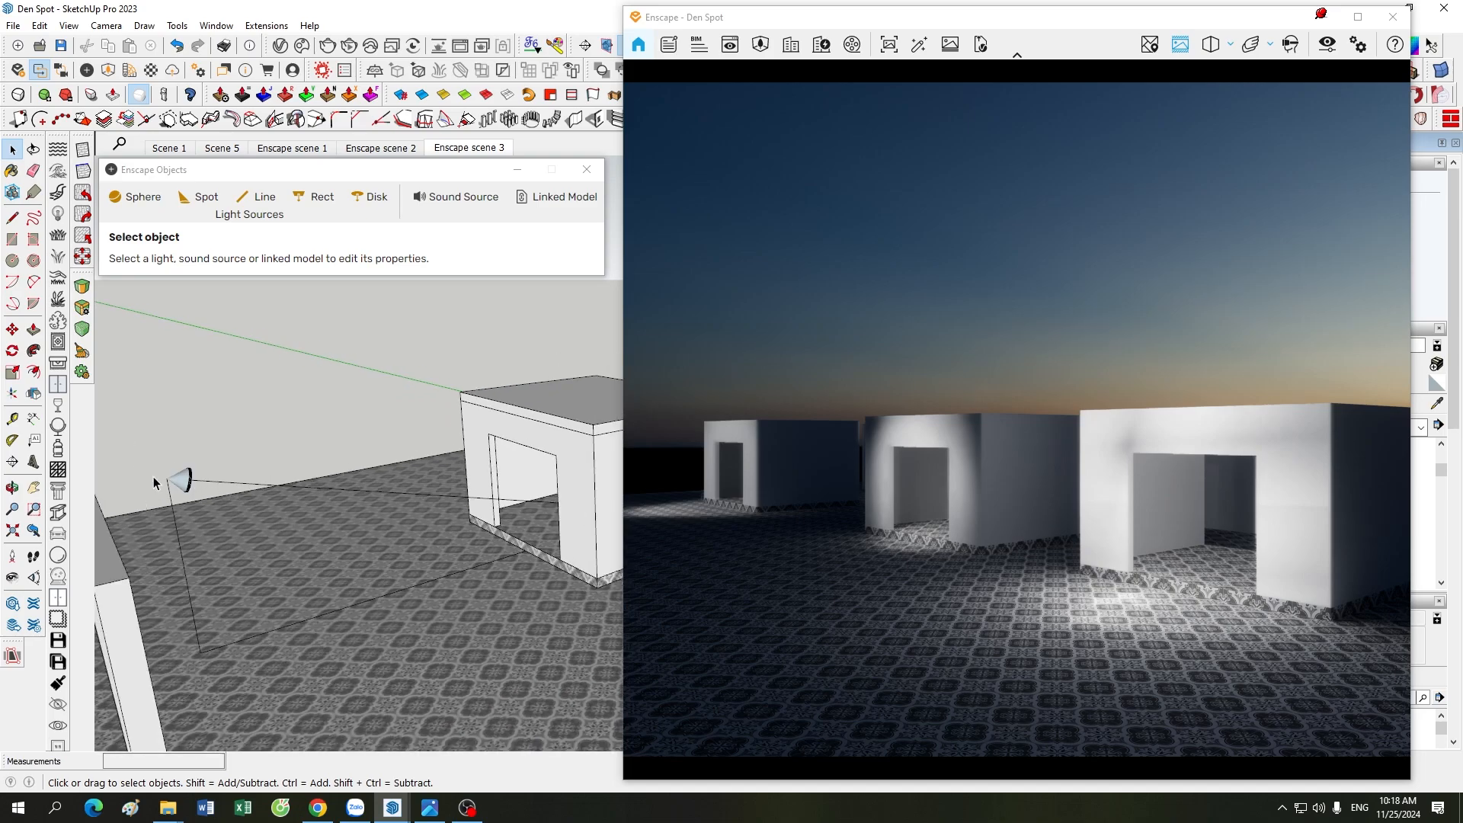
scroll(153, 477, "up", 5)
scroll(255, 524, "down", 5)
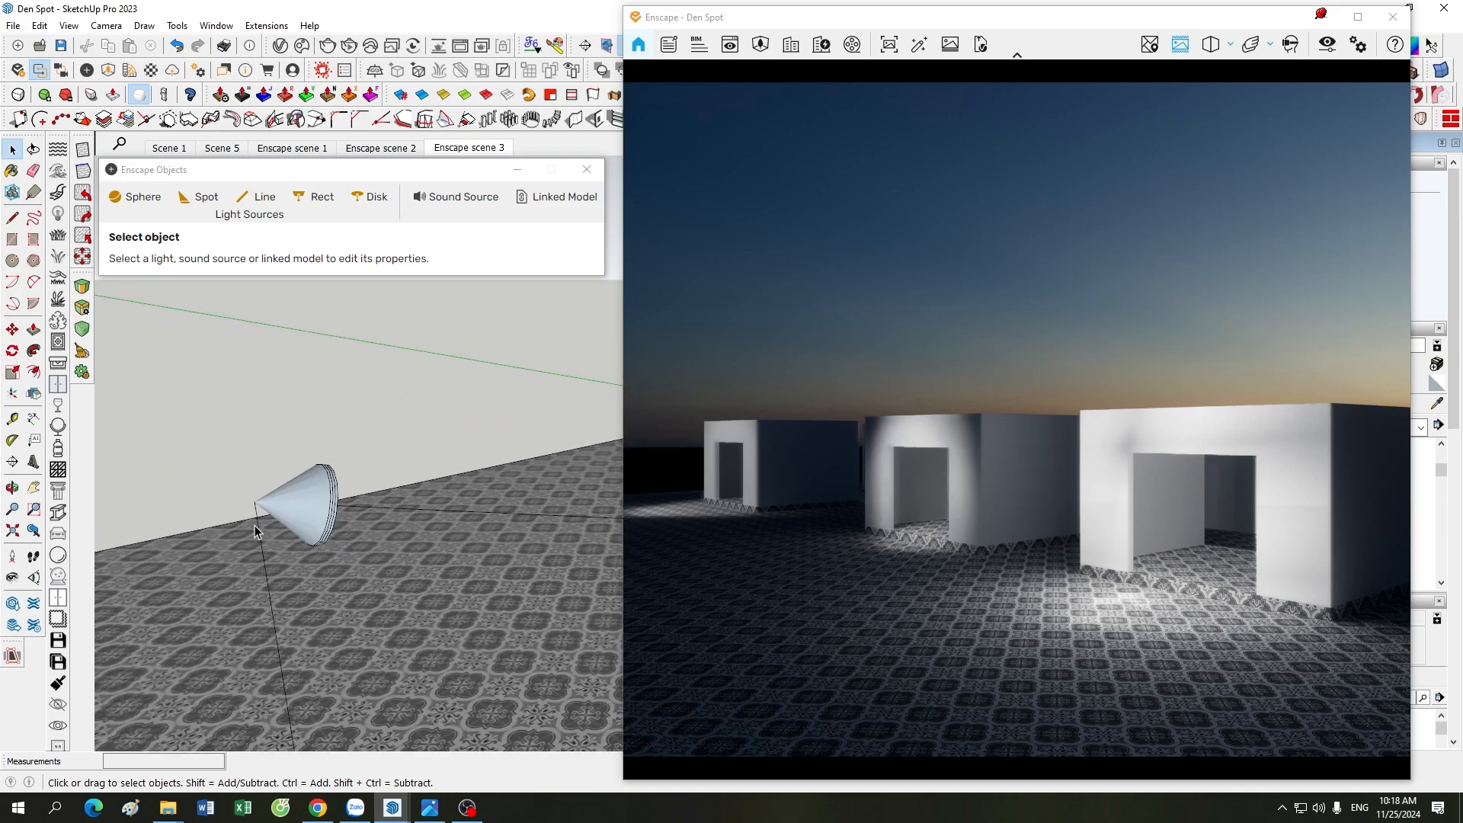
scroll(515, 541, "up", 3)
scroll(515, 541, "down", 2)
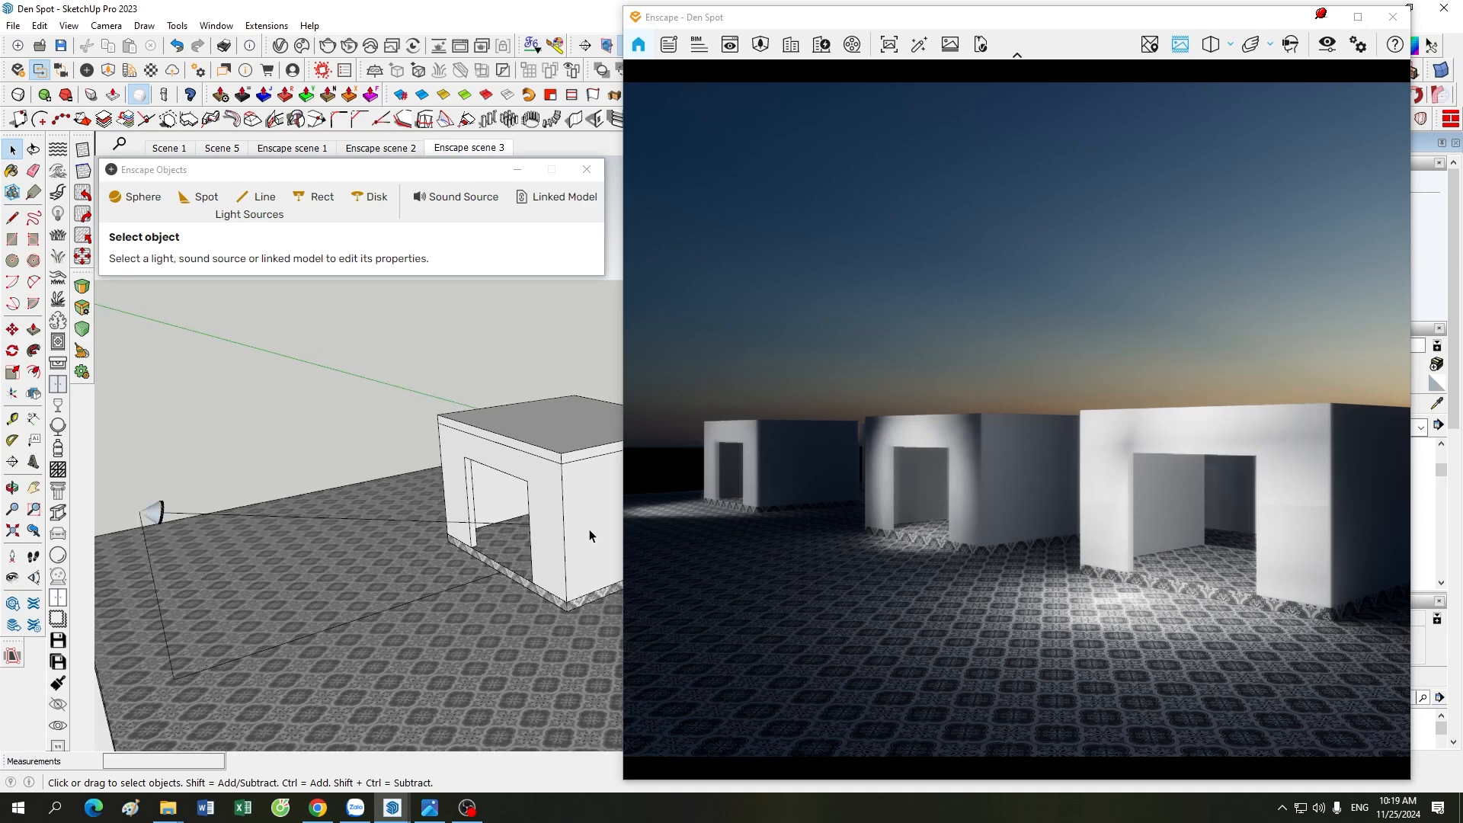
- Move the live render's viewpoint to the farthest small building and examine the light on its front and floor
left_click_drag(747, 480, 995, 488)
scroll(993, 488, "up", 3)
scroll(992, 487, "up", 5)
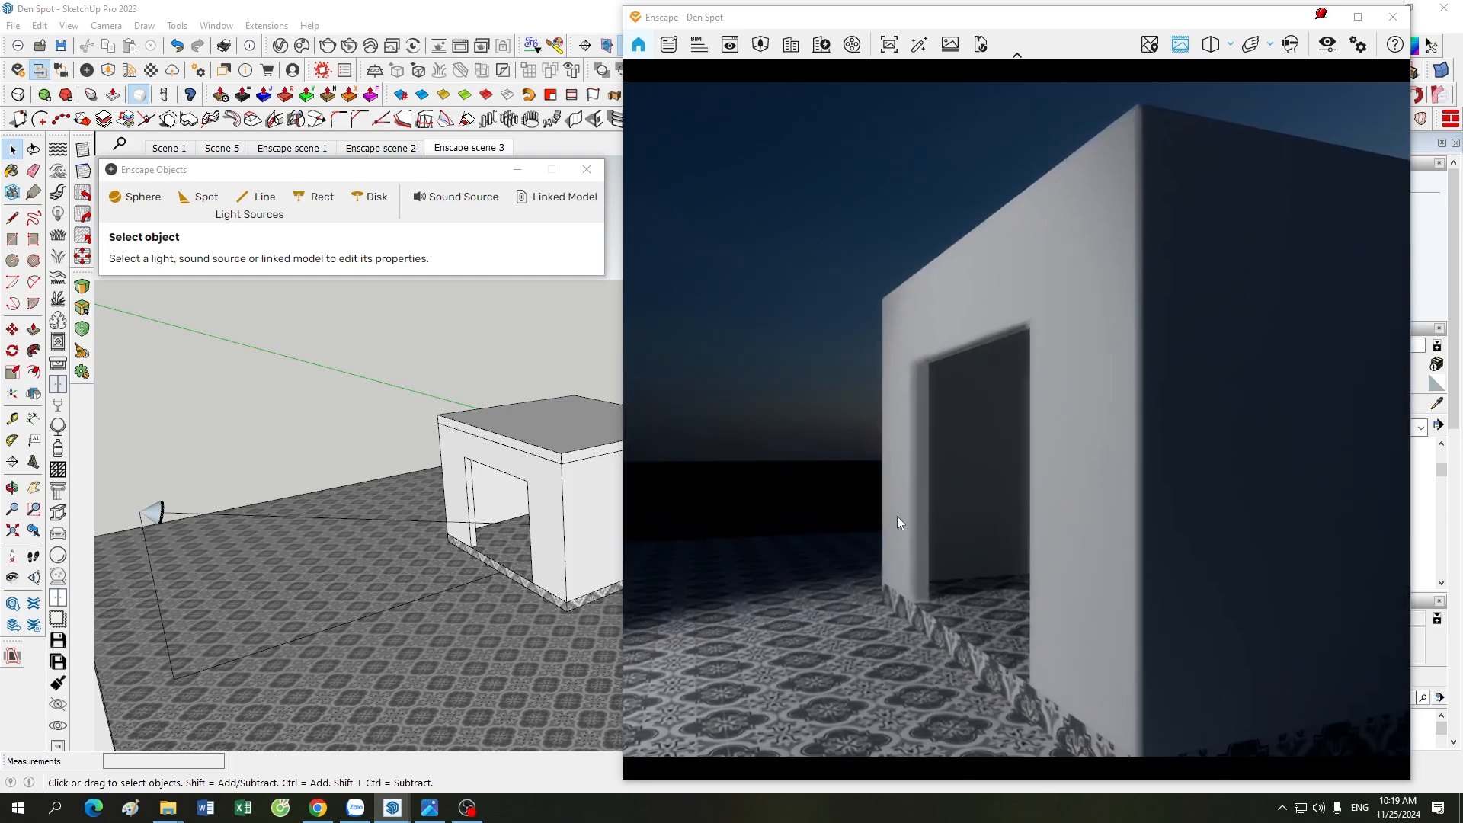
right_click_drag(898, 515, 1054, 496)
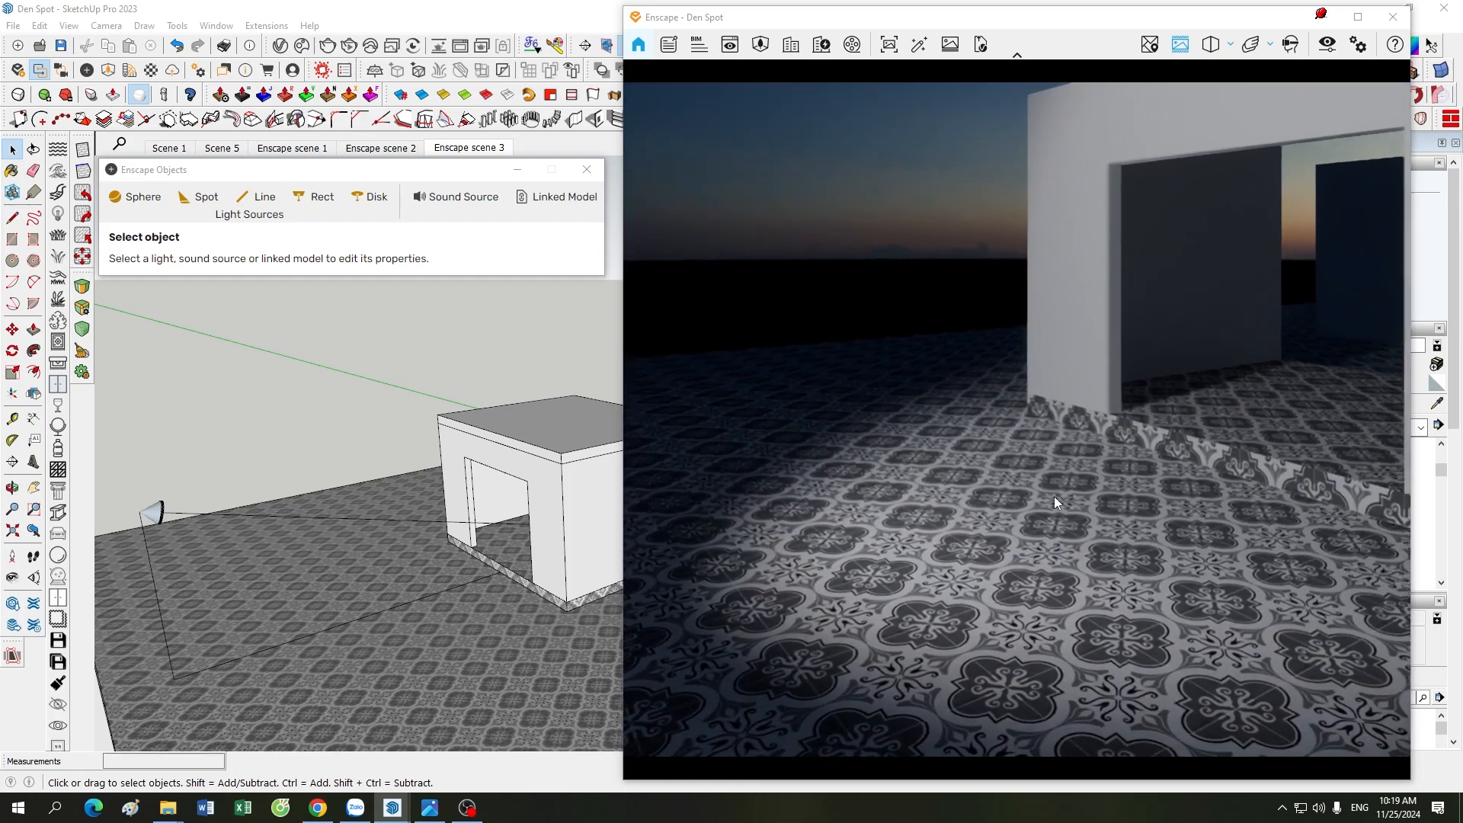
scroll(1054, 496, "down", 4)
left_click_drag(1054, 497, 1054, 494)
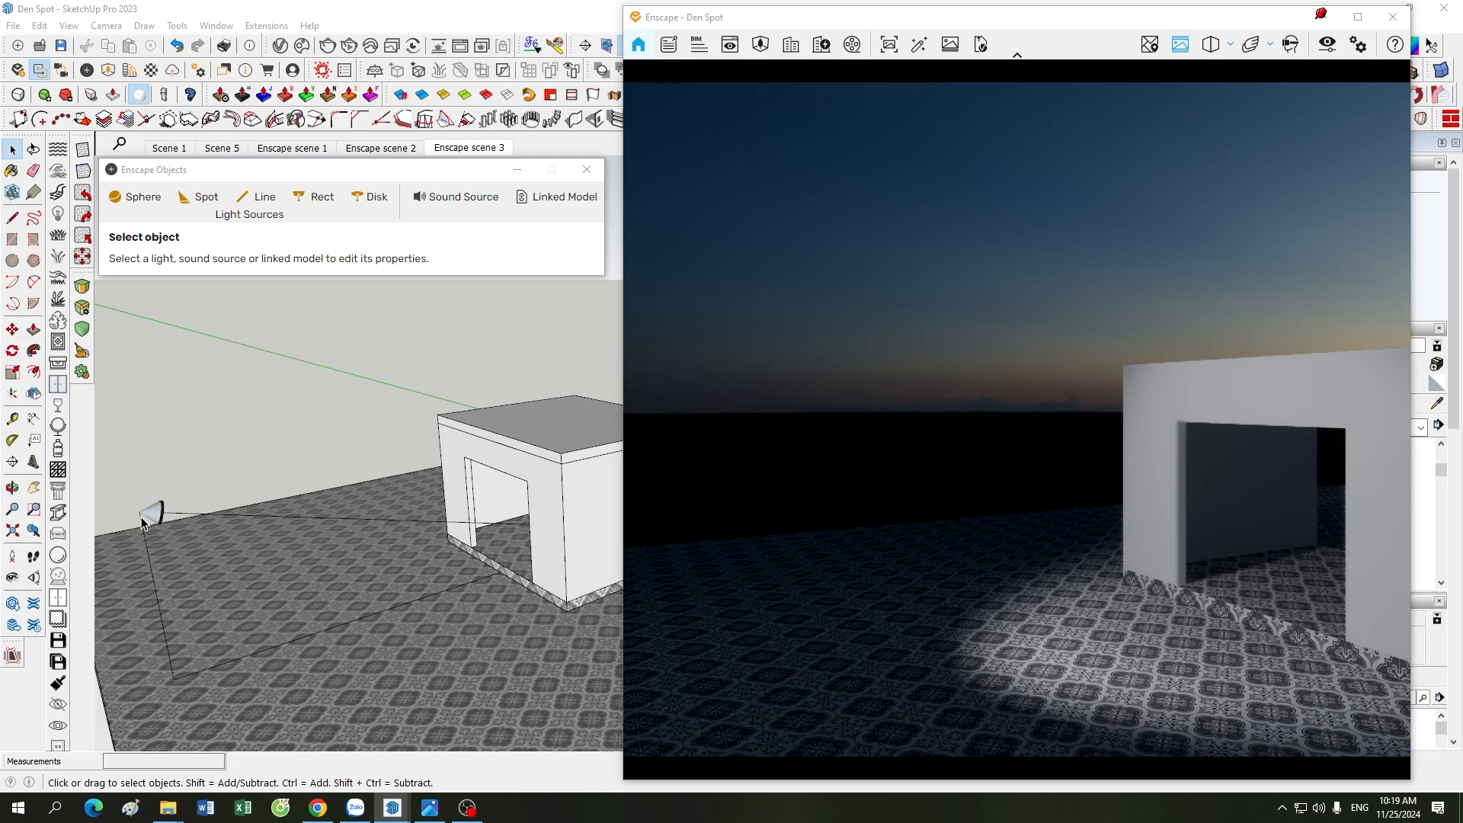
right_click_drag(962, 619, 959, 568)
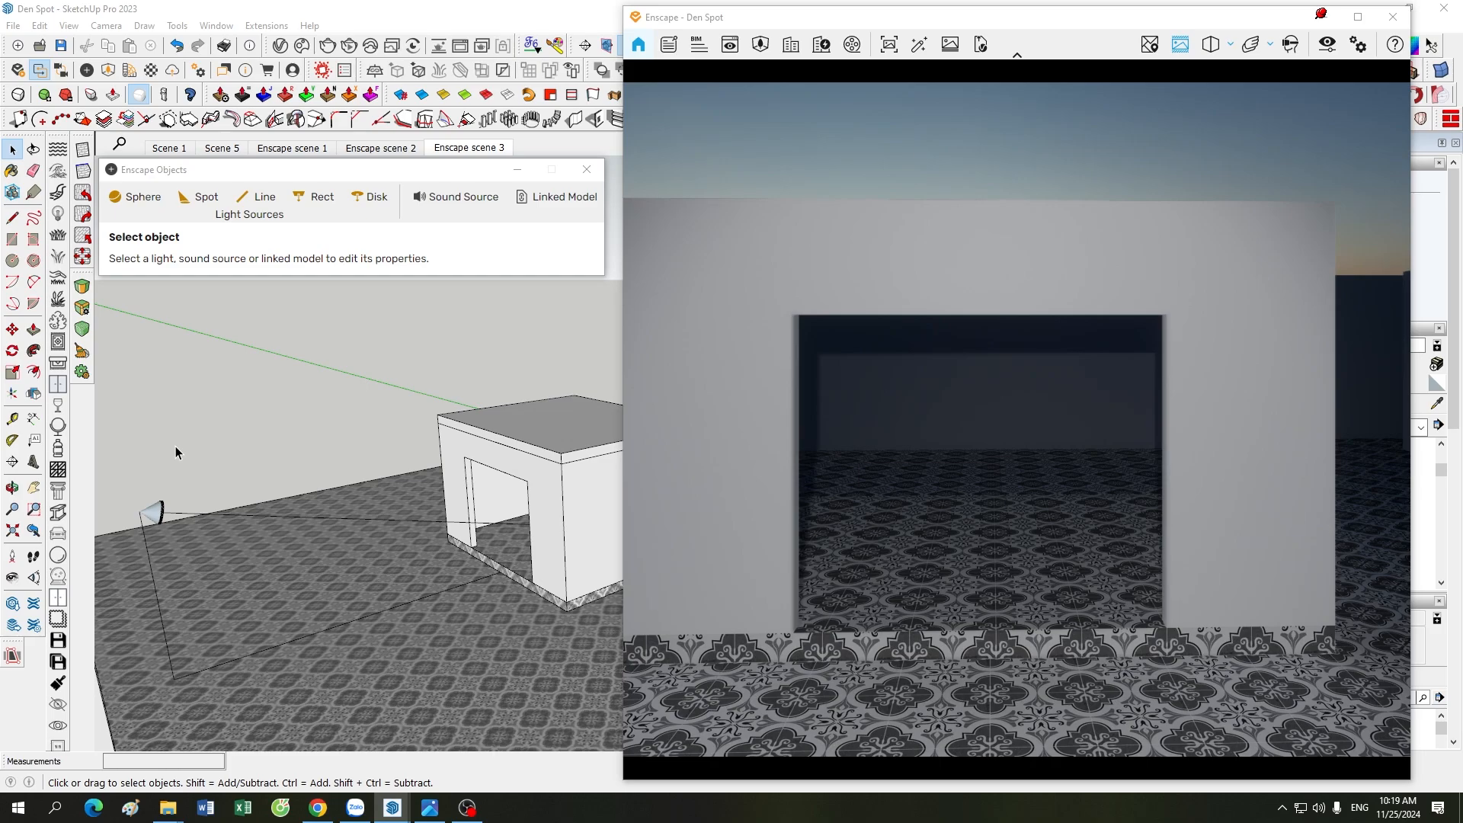
- Examine the farthest building and its spotlight from above in the model, and inspect the building's interior in the live render
mouse_move(175, 446)
middle_mouse_down()
mouse_move(359, 533)
mouse_move(415, 538)
middle_mouse_up()
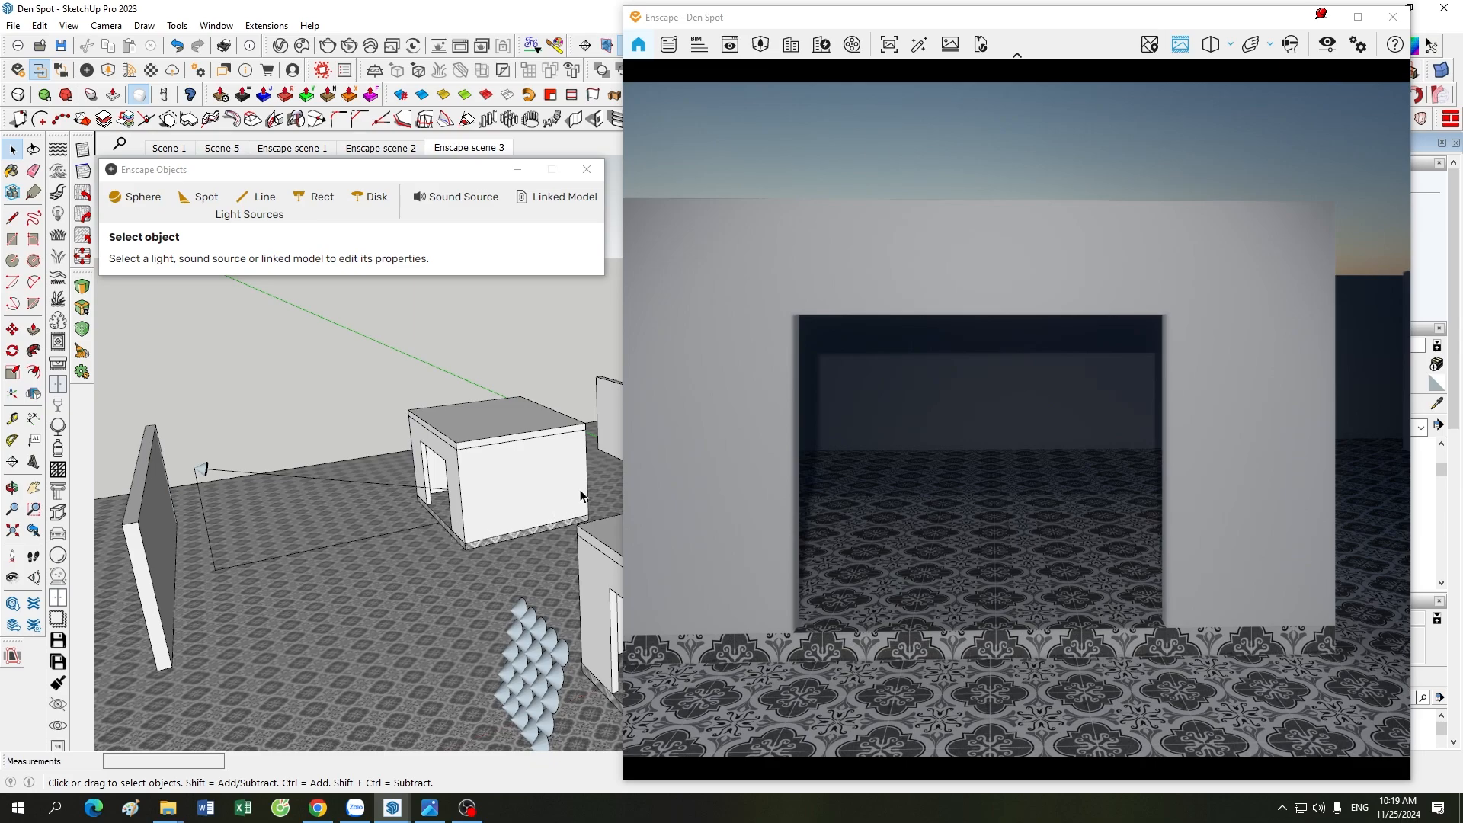
middle_click_drag(562, 450, 373, 552)
scroll(373, 552, "down", 3)
scroll(535, 421, "up", 5)
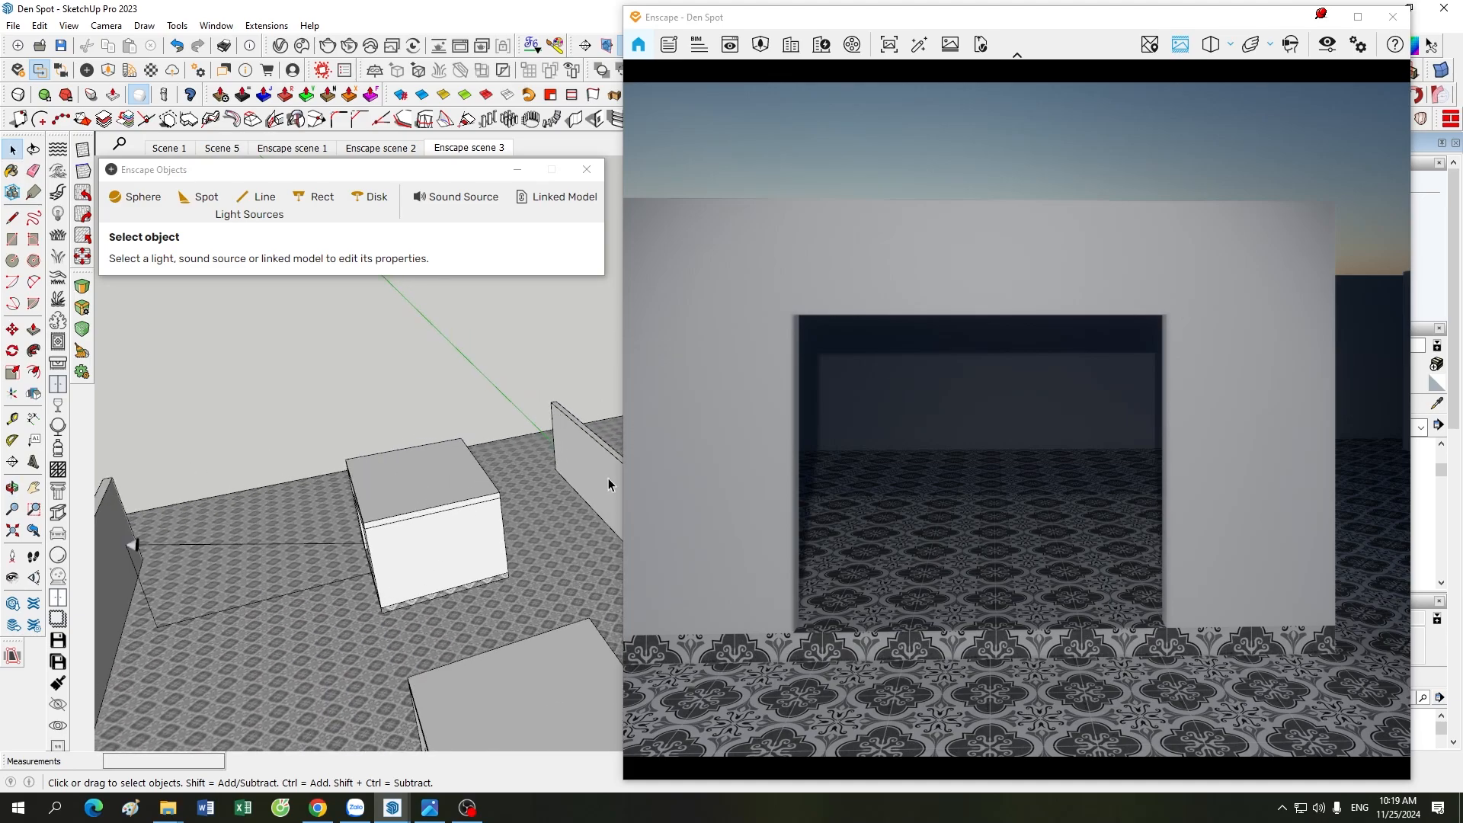
left_click(998, 430)
scroll(998, 430, "up", 5)
scroll(998, 430, "up", 3)
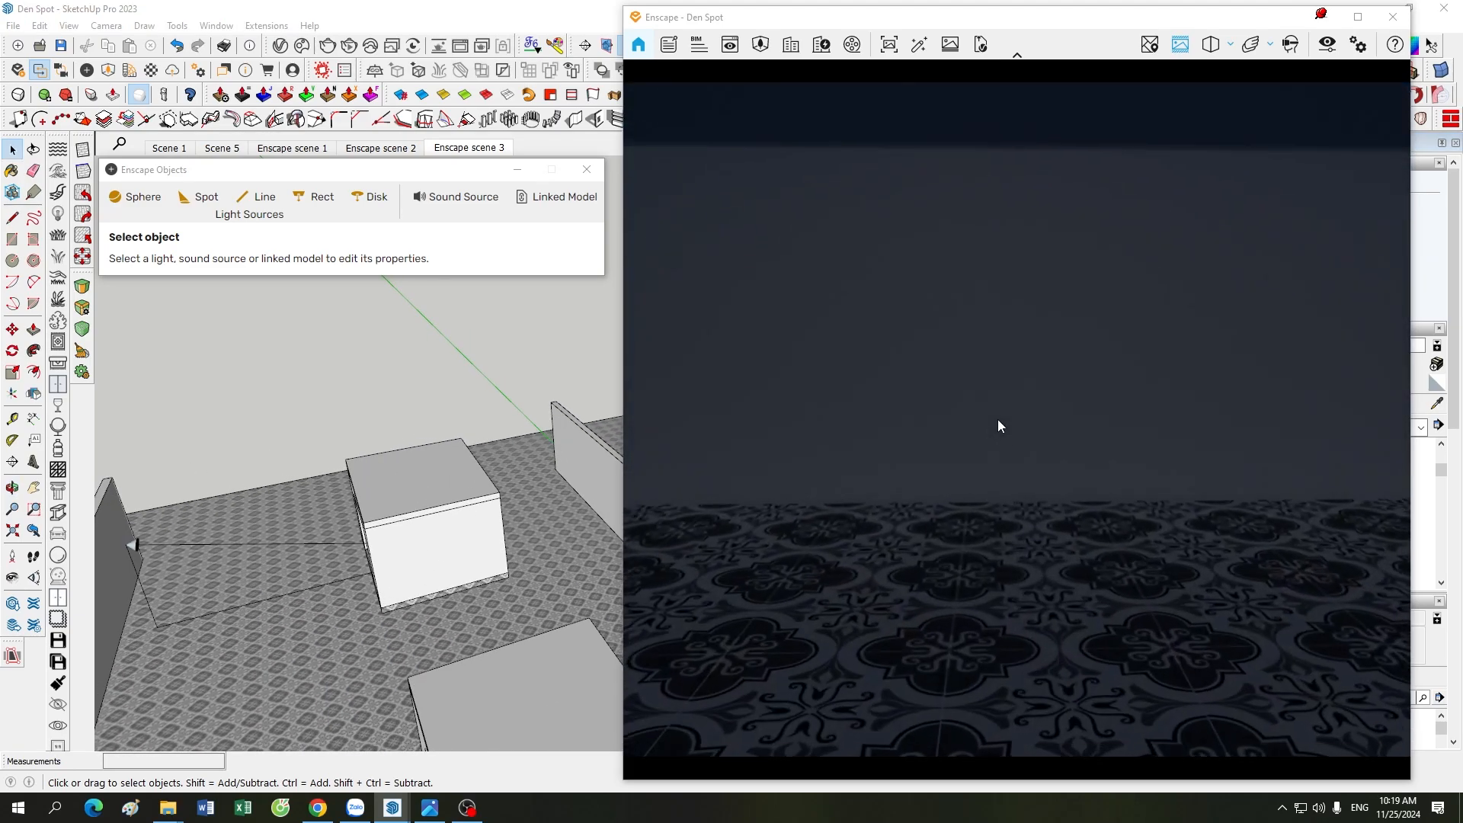
mouse_move(998, 419)
left_mouse_down()
mouse_move(980, 433)
mouse_move(992, 451)
mouse_move(808, 483)
left_mouse_up()
scroll(987, 451, "down", 3)
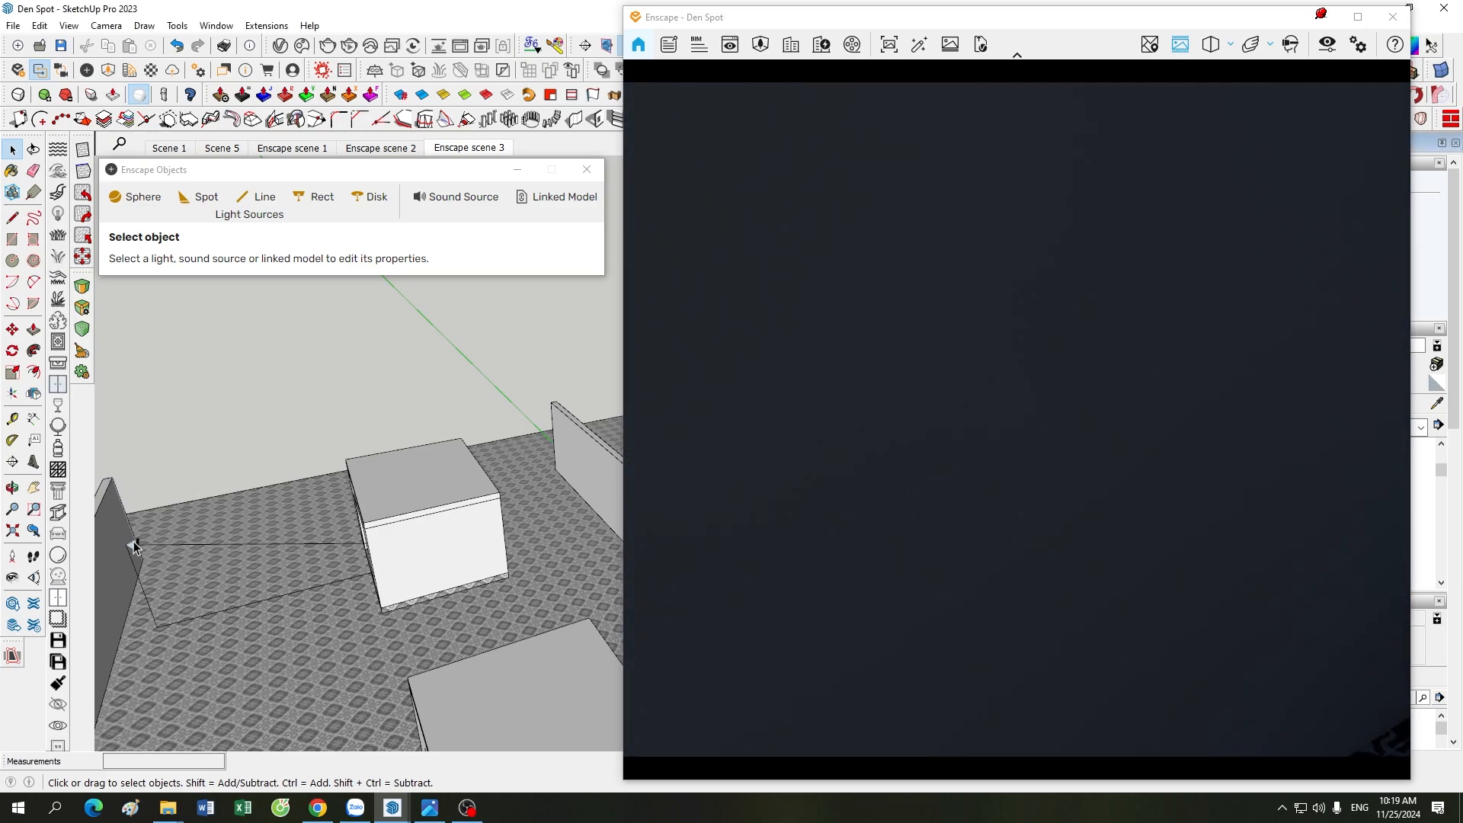
- Inspect the light properties of the spotlight aimed at the farthest small building, and deselect it
left_click(136, 545)
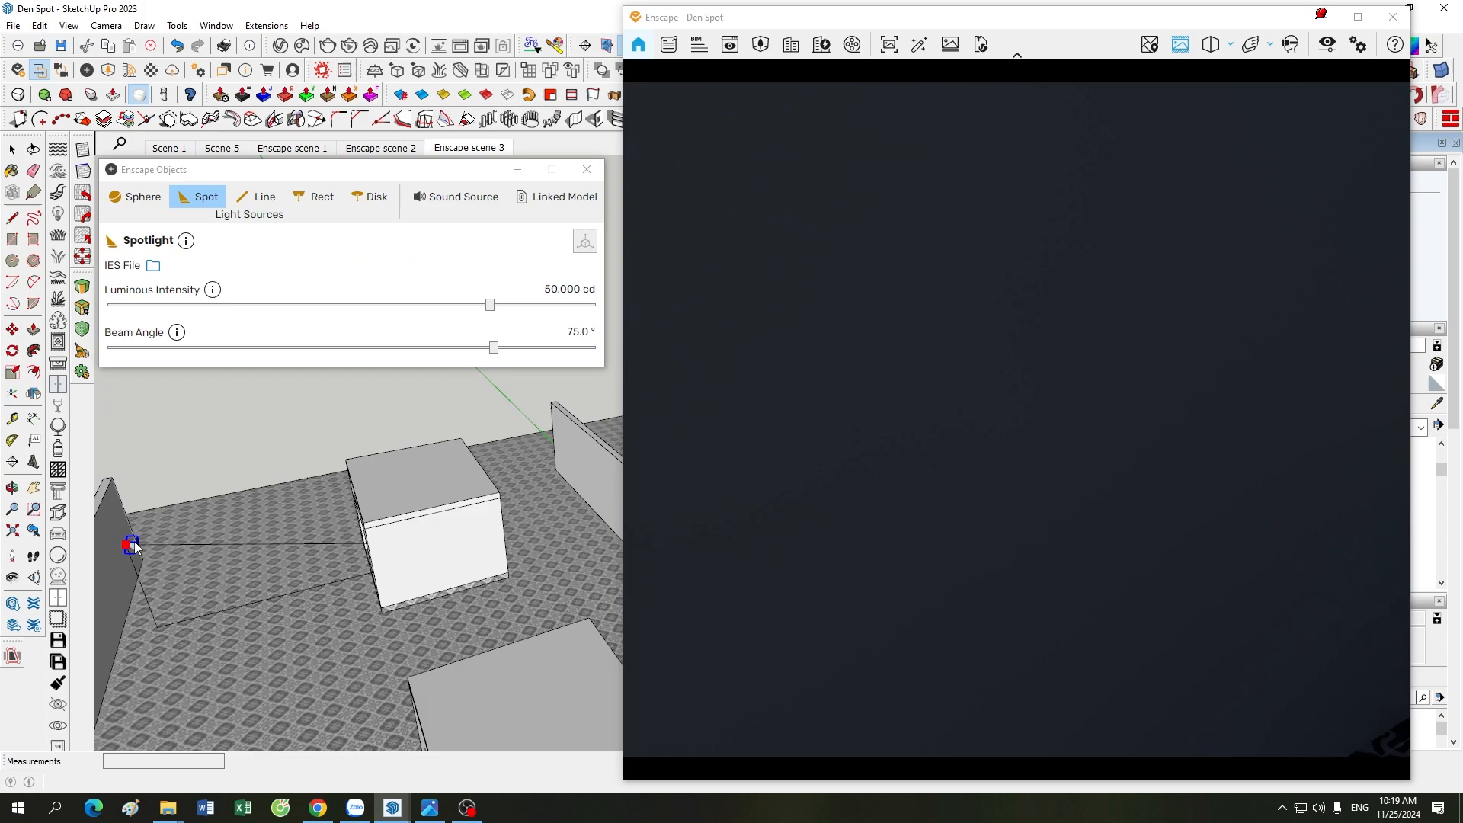
key("space")
left_click(315, 440)
- Move the live render's viewpoint back outside and examine the pool of light in front of the farthest building
left_click_drag(751, 442, 815, 460)
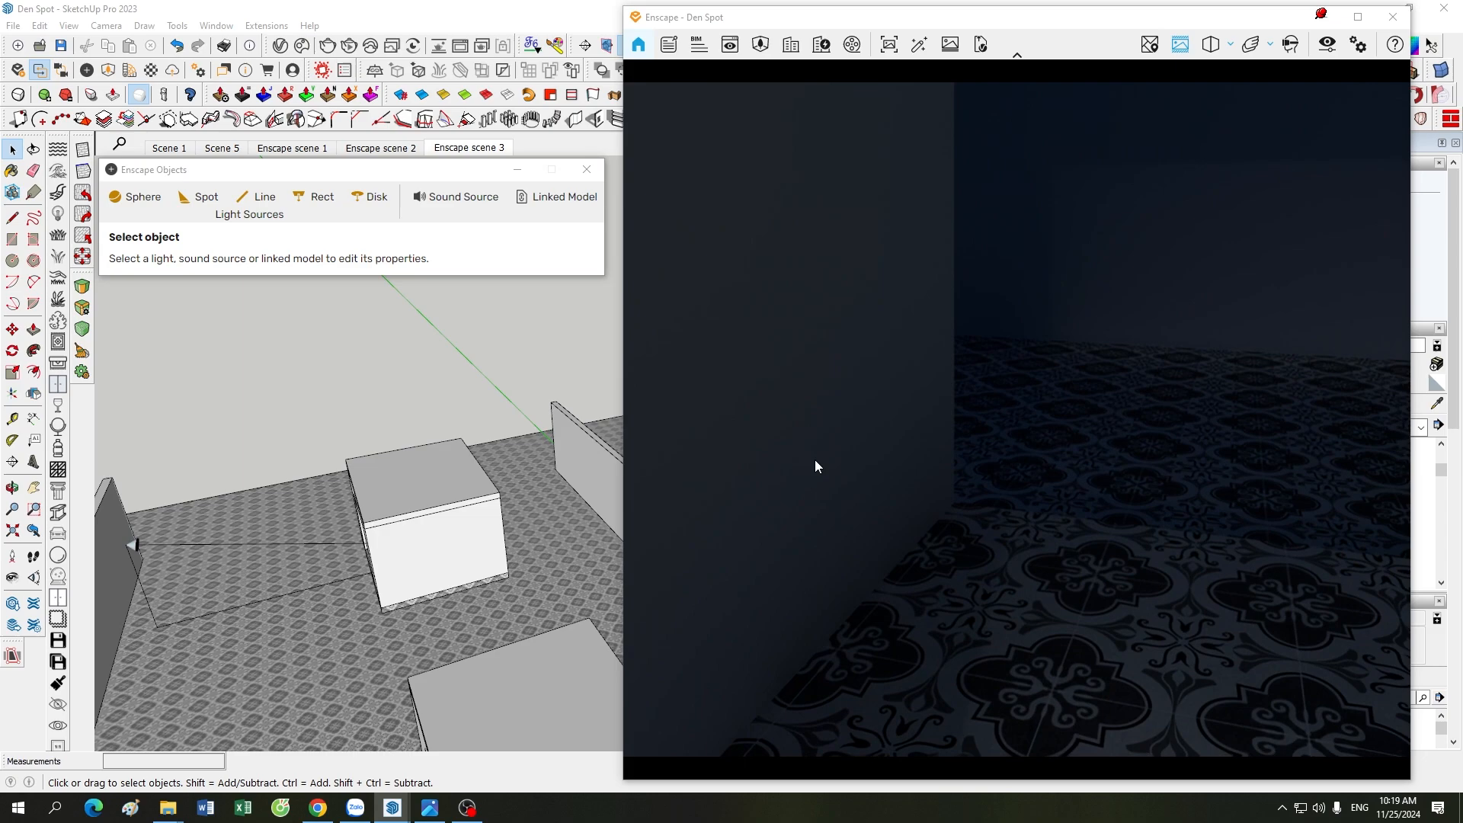
scroll(807, 460, "up", 6)
scroll(863, 480, "down", 6)
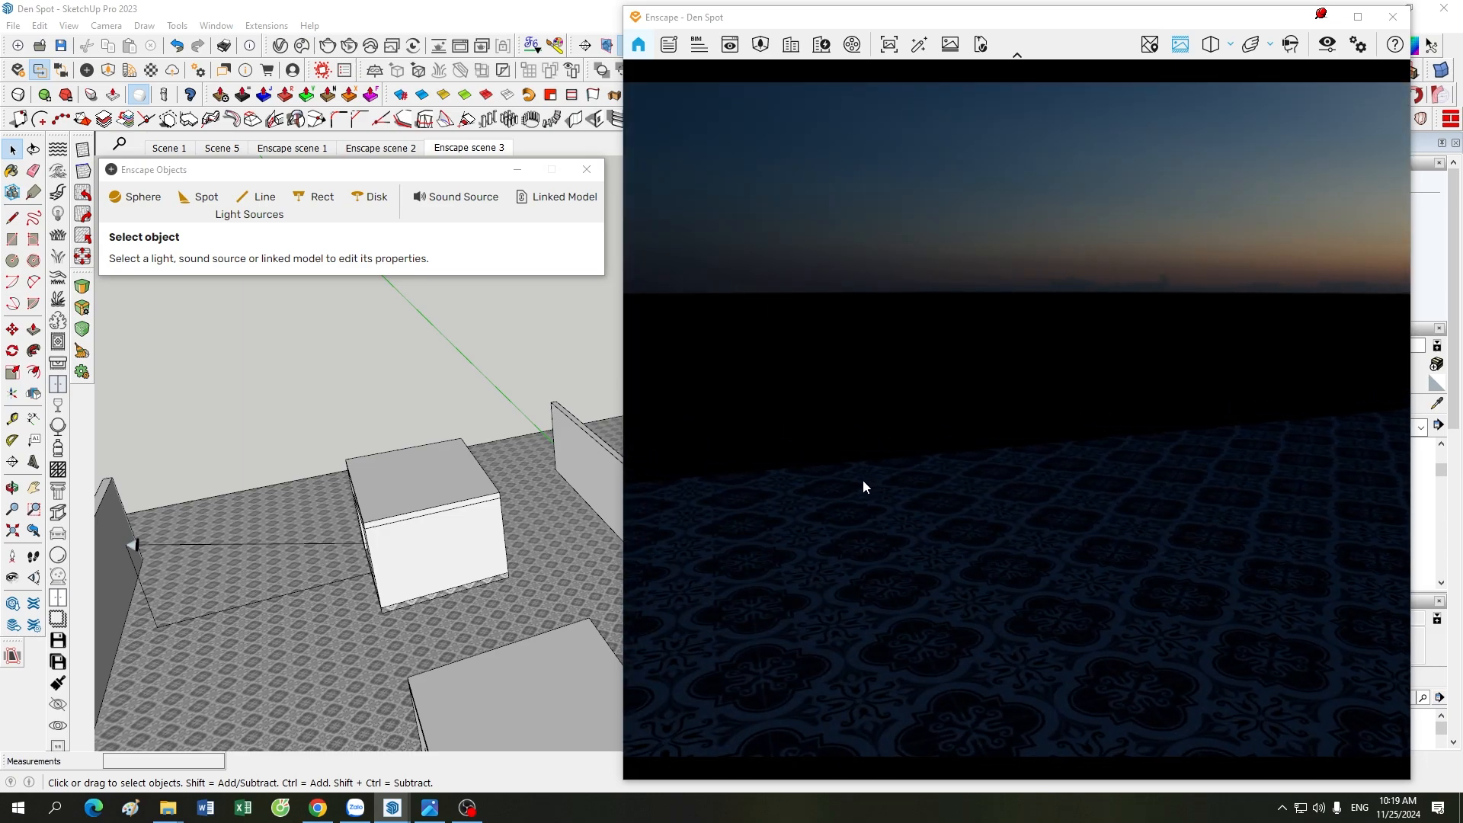
scroll(881, 488, "down", 4)
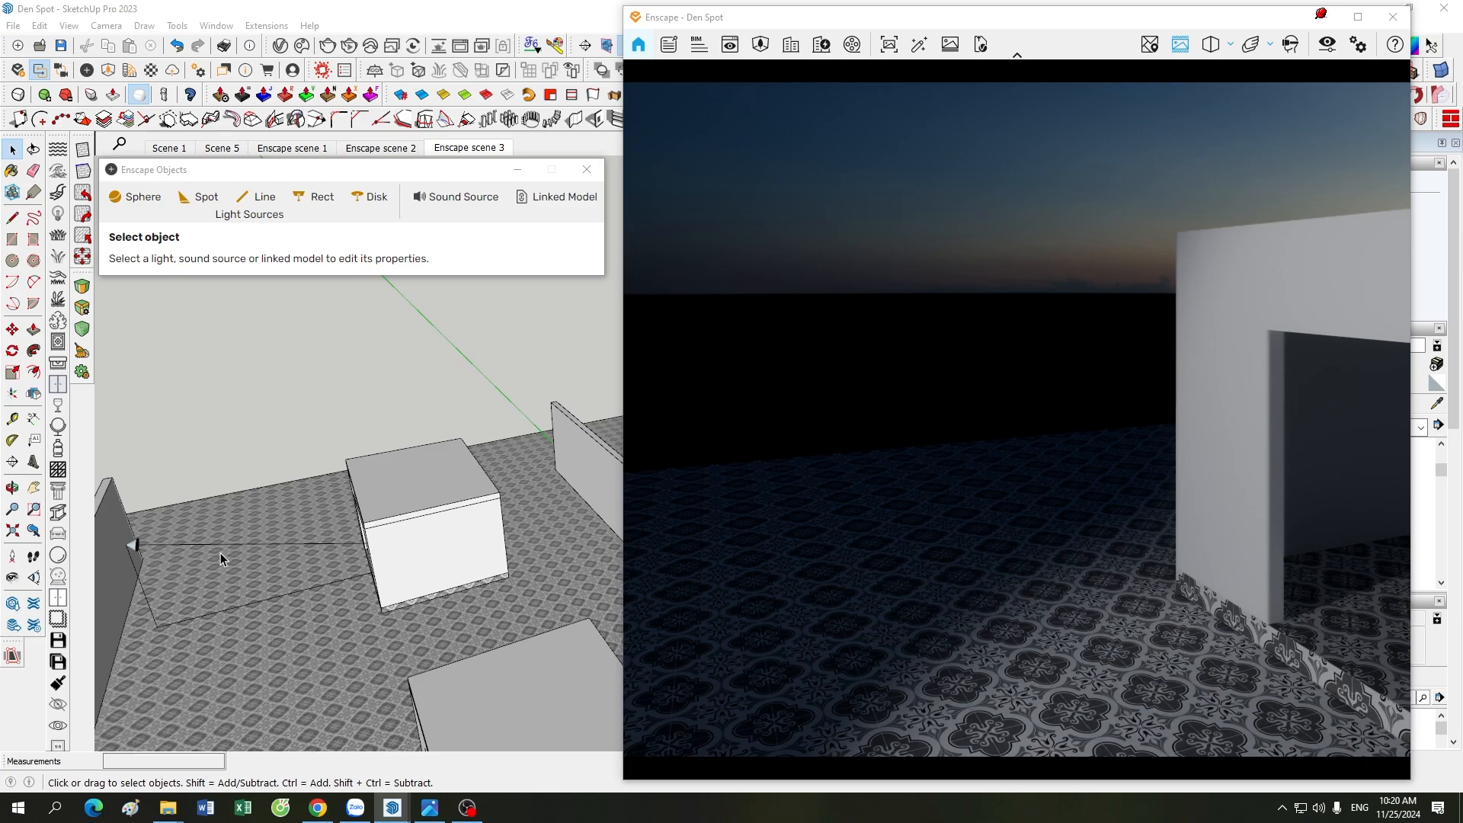
key("a")
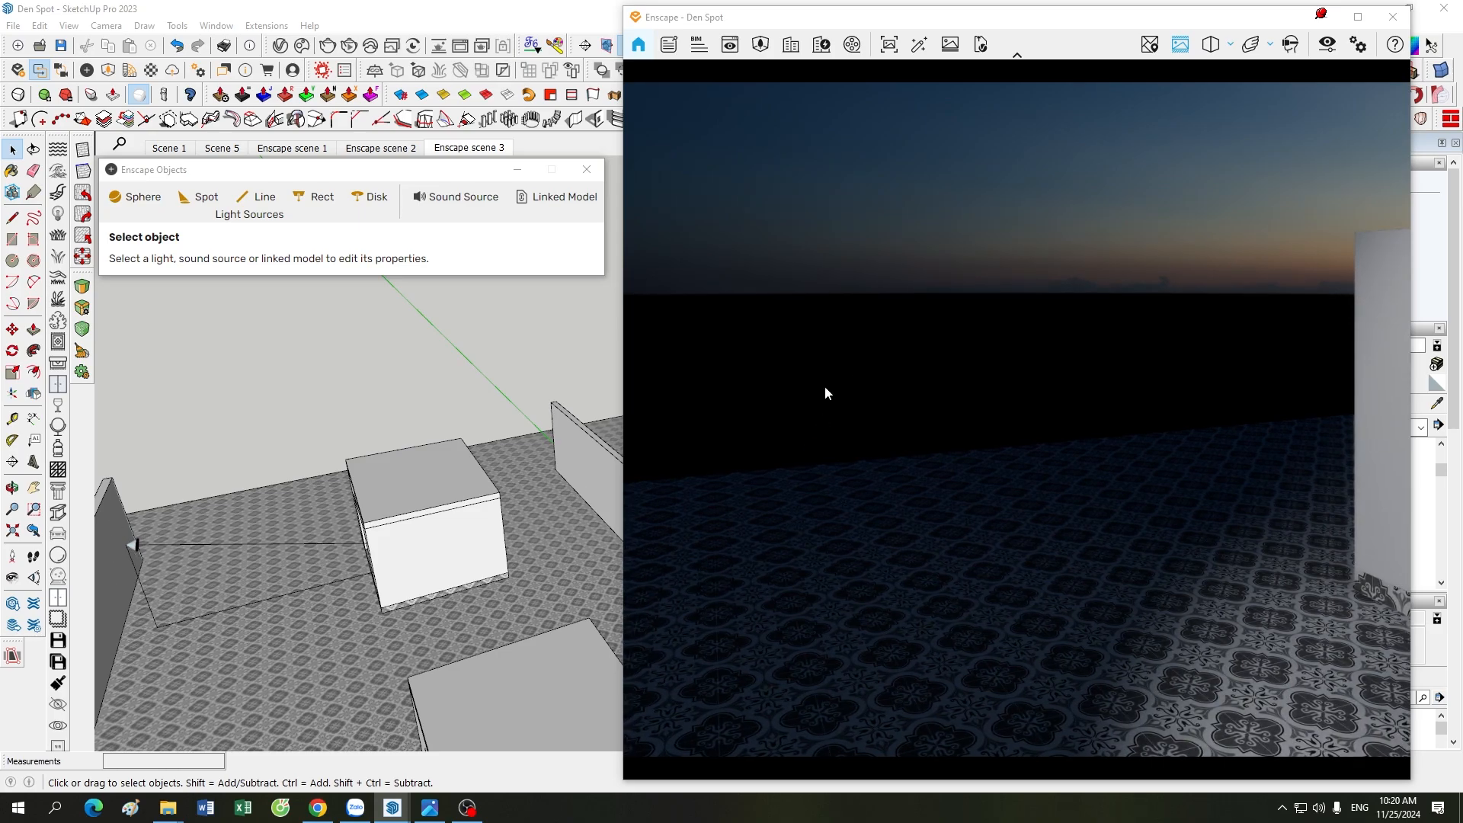
left_click_drag(917, 466, 916, 438)
scroll(916, 466, "down", 3)
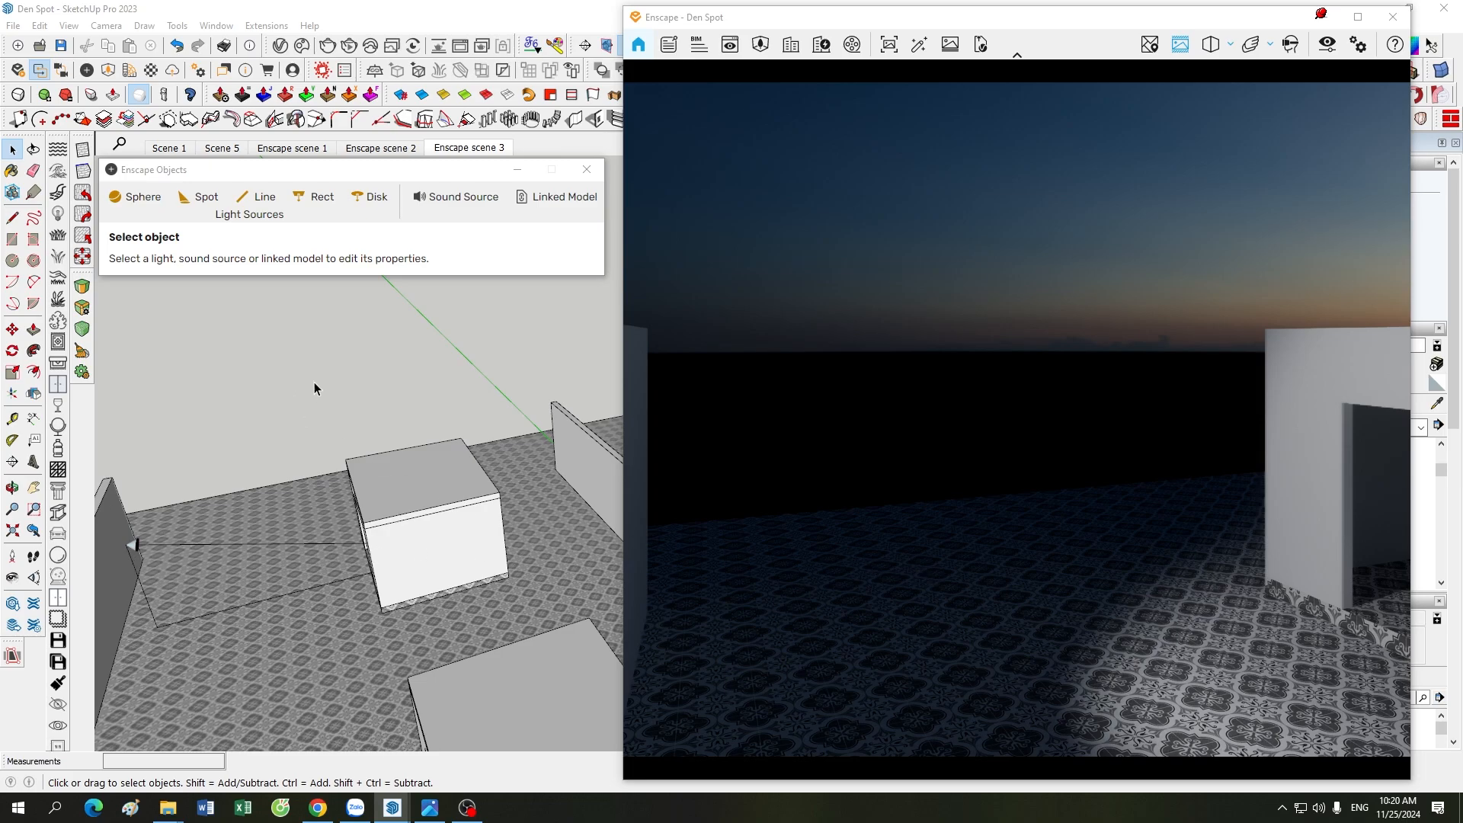
key("s")
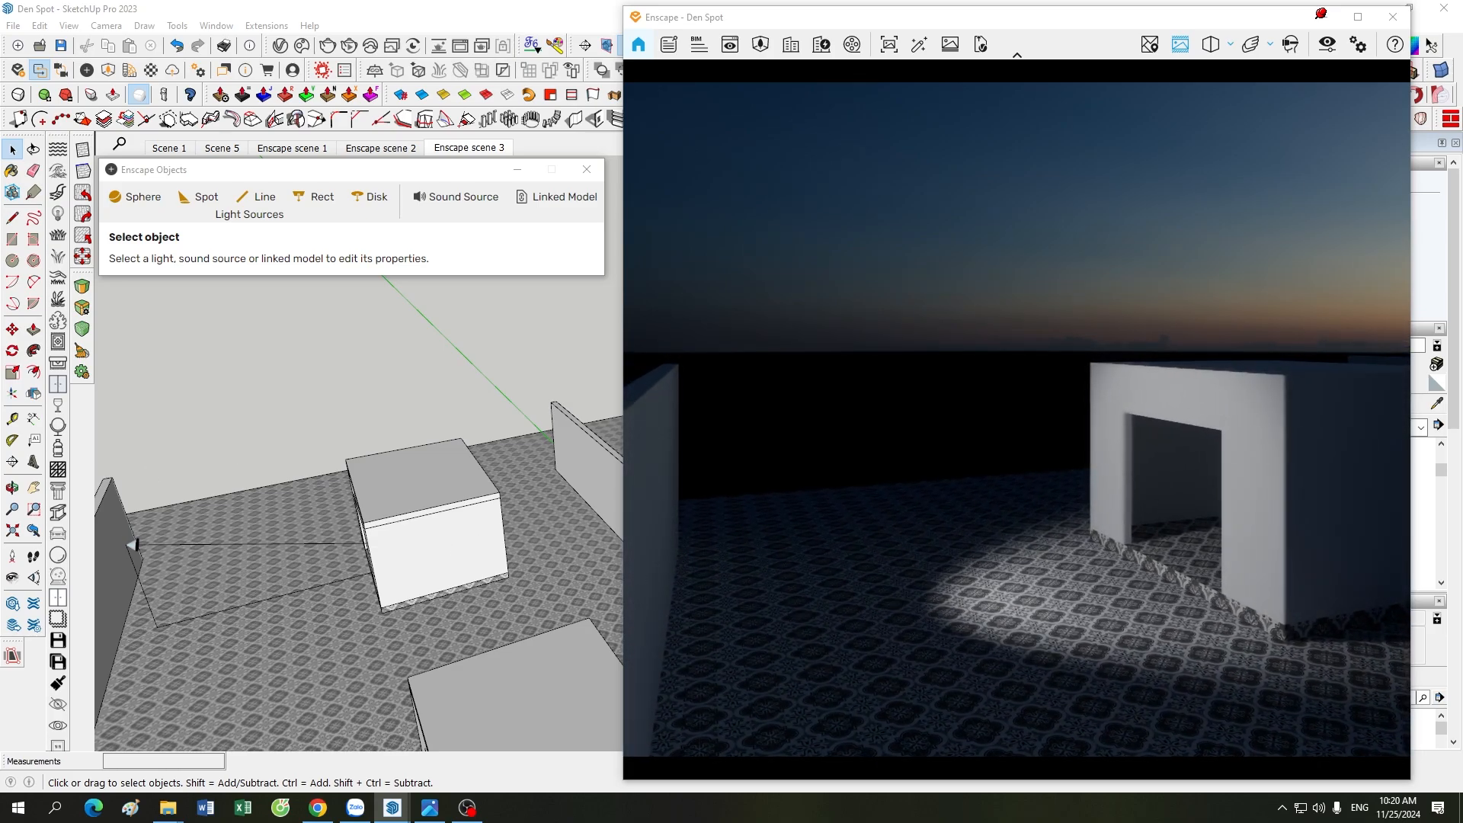
- Examine the farthest building's doorway and inner floor up close in the live render, ending with its whole front in view
left_click_drag(957, 535, 1186, 486)
key("w")
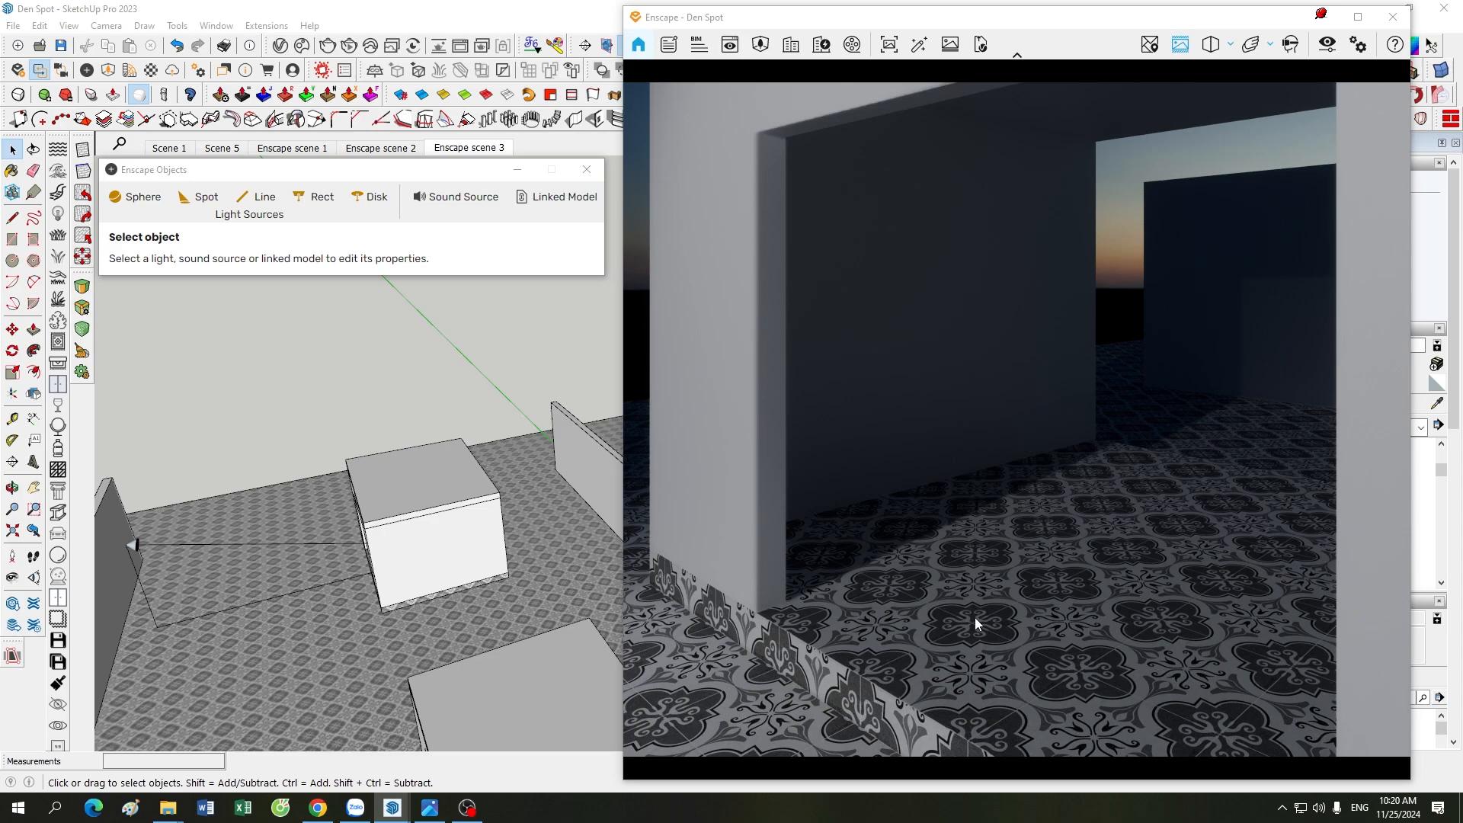
left_click_drag(1009, 600, 1008, 466)
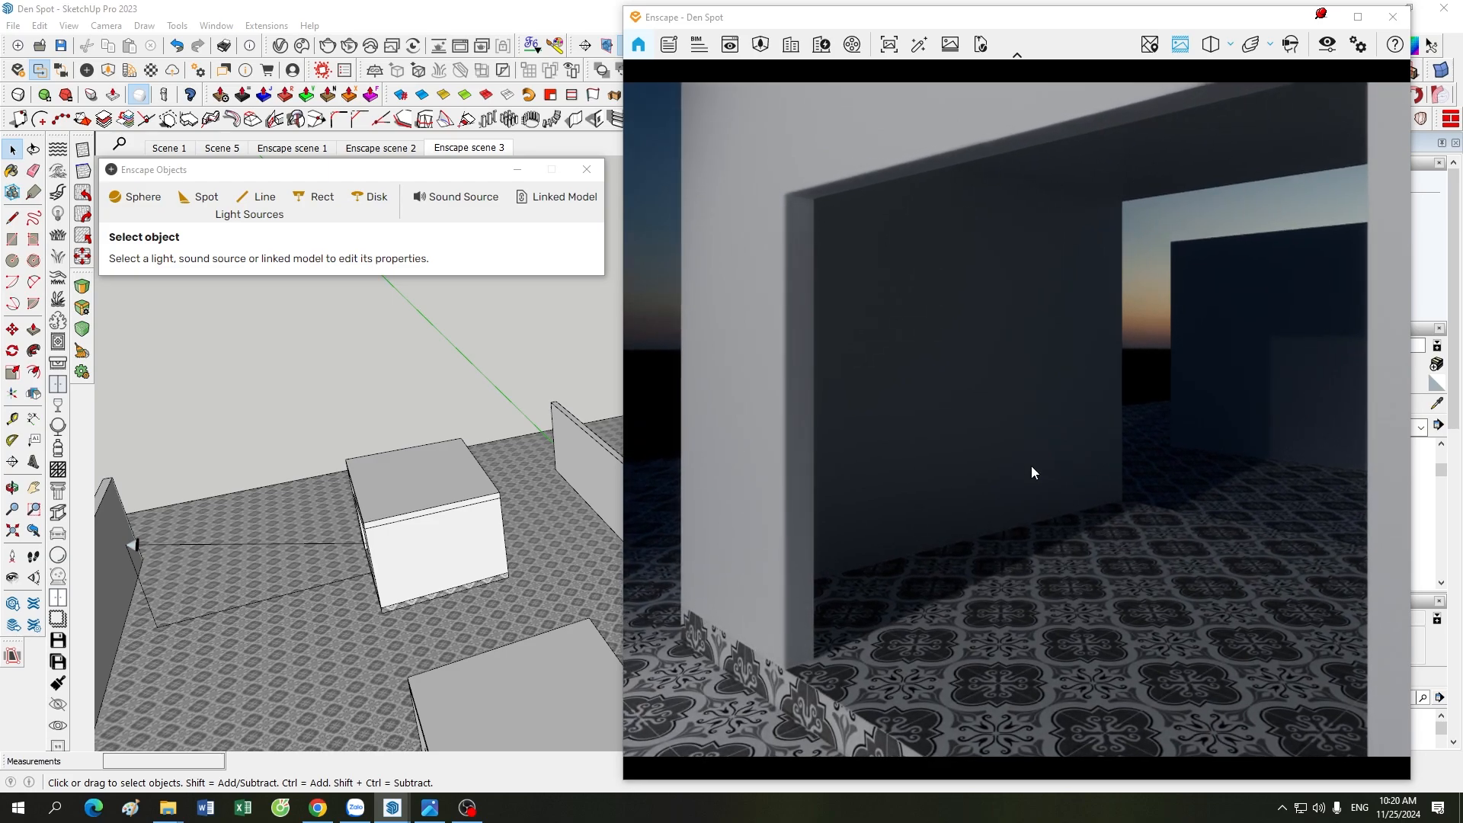
scroll(1031, 487, "down", 6)
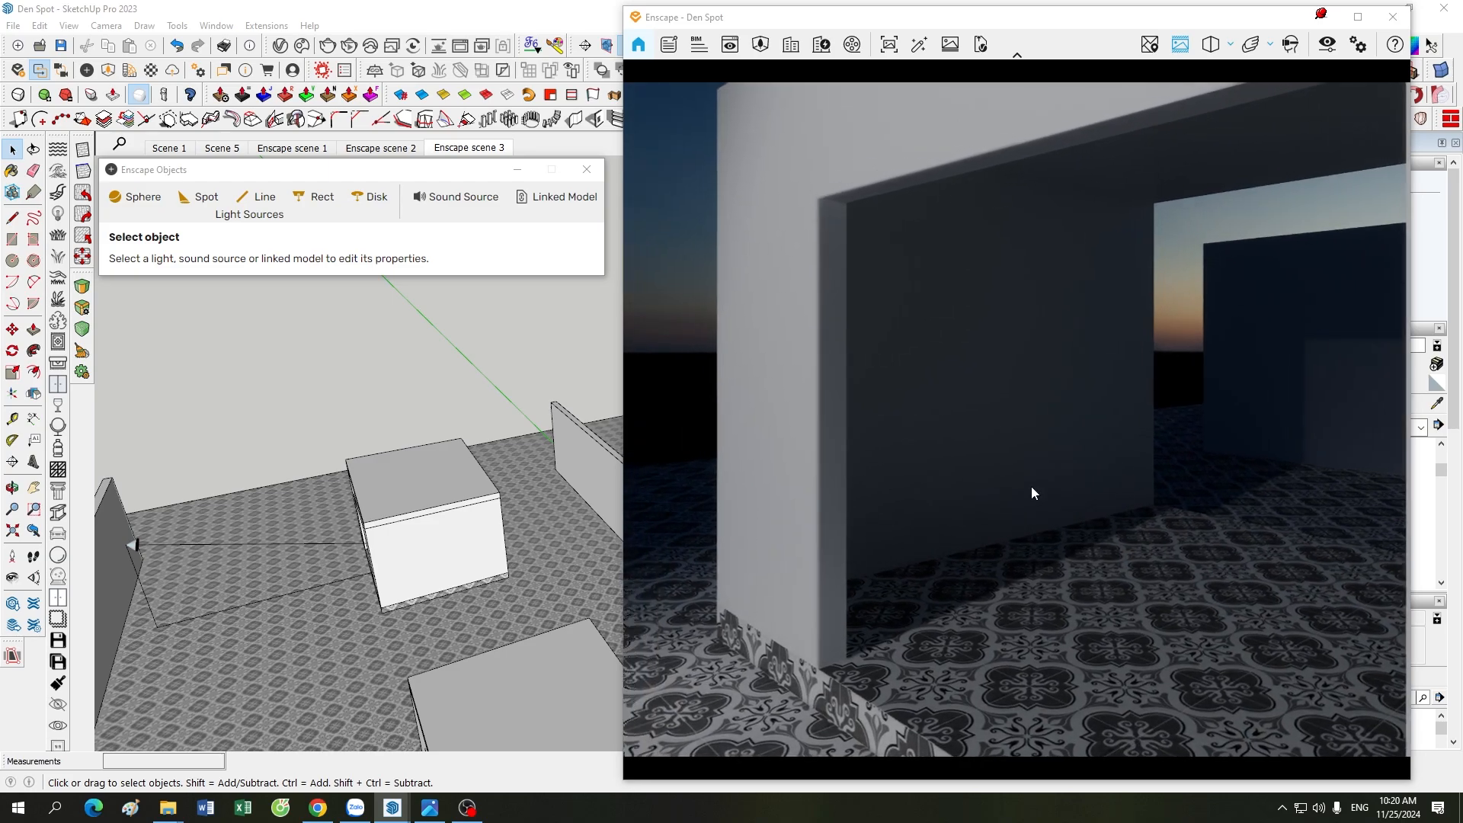
scroll(1031, 486, "down", 2)
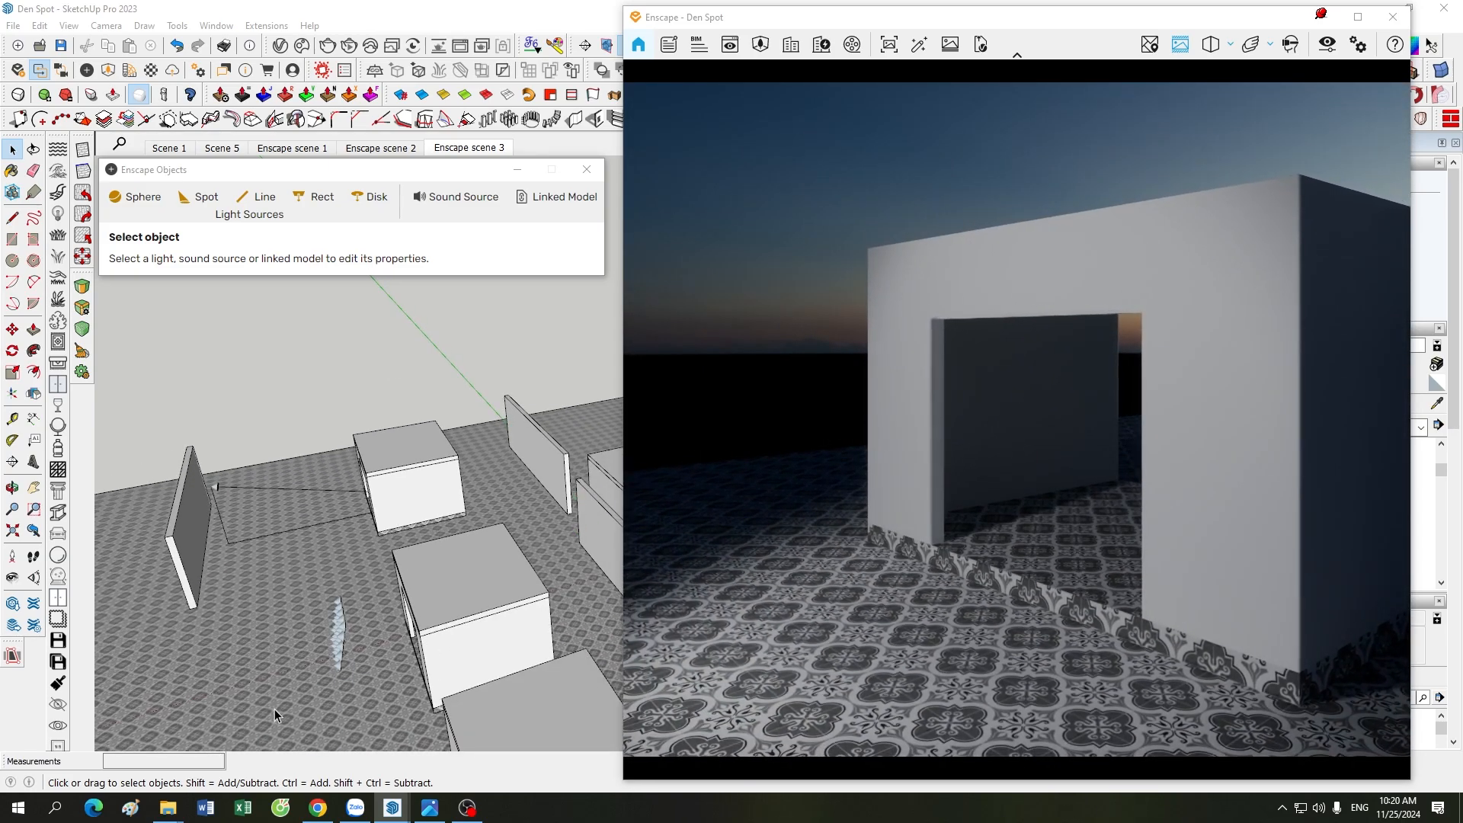
- Examine the grid of spotlight cones in front of the middle small building in the model
scroll(342, 671, "up", 3)
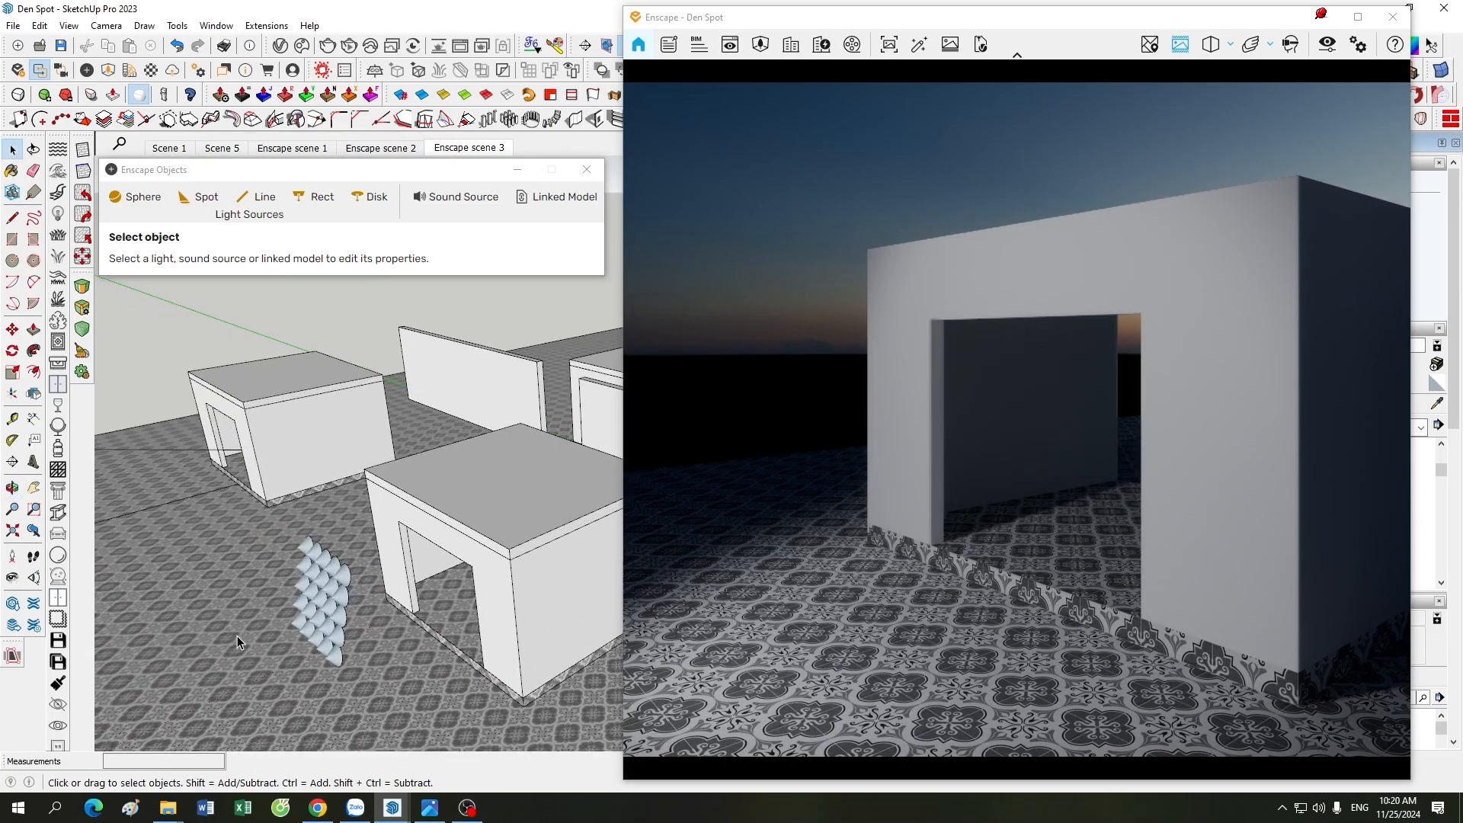
scroll(362, 629, "up", 2)
scroll(358, 650, "up", 3)
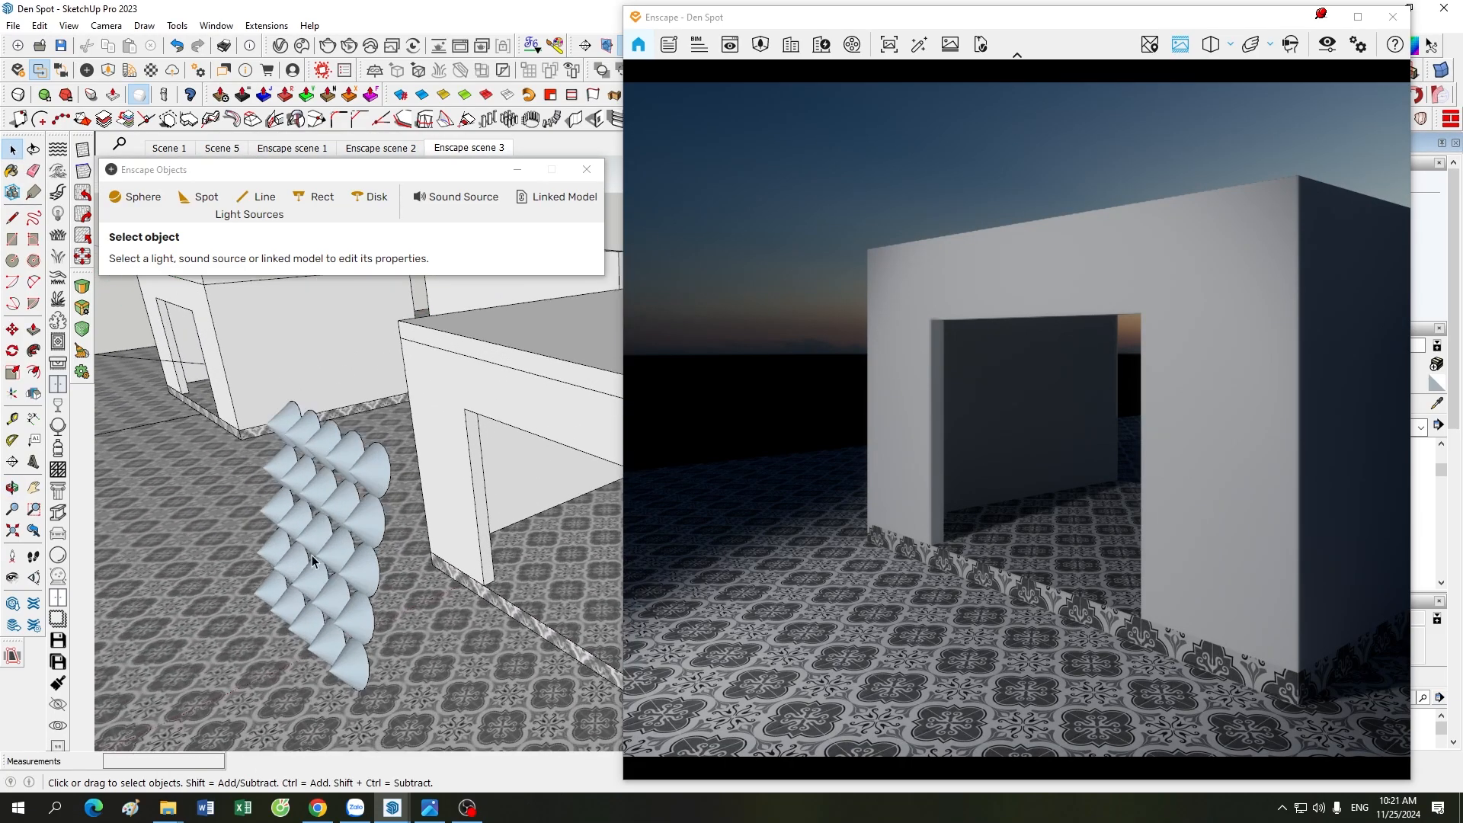
middle_click_drag(355, 644, 275, 531)
scroll(366, 488, "down", 1)
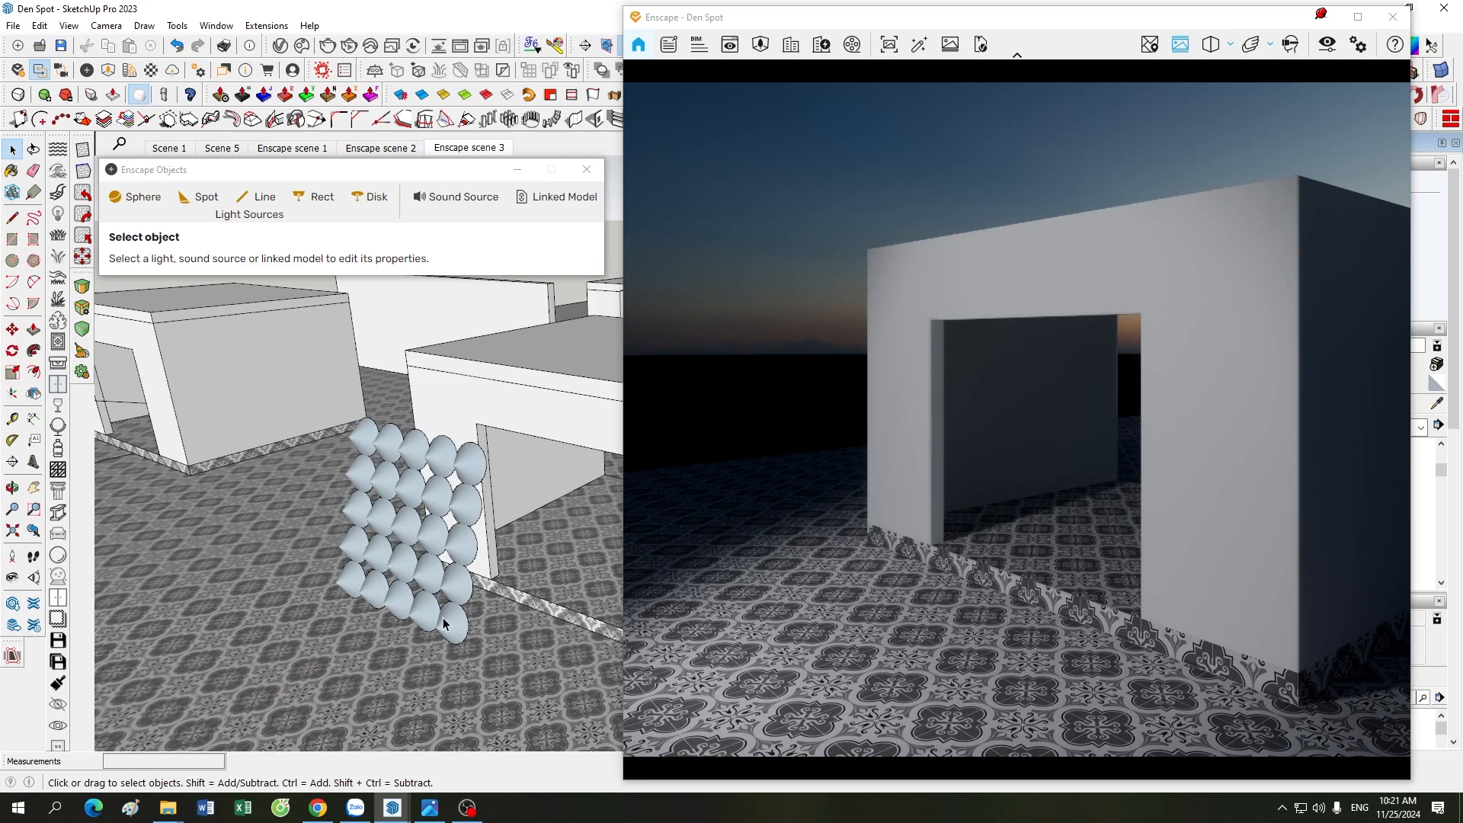
scroll(495, 549, "down", 4)
- Assign the IES file 3194.ies to the single spotlight aimed at the farthest small building
middle_click_drag(501, 610, 209, 457)
scroll(152, 433, "up", 10)
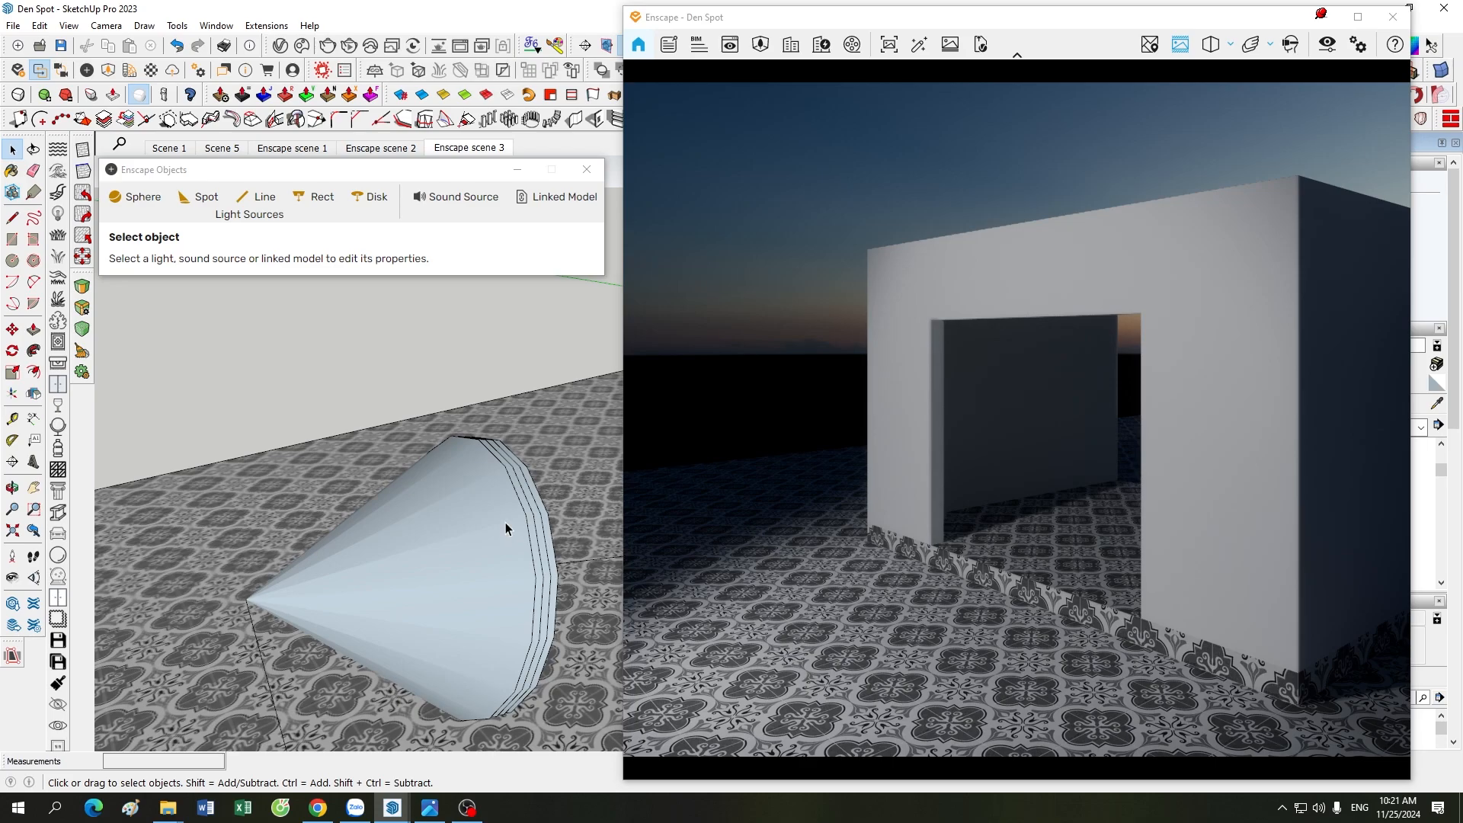
scroll(344, 432, "down", 3)
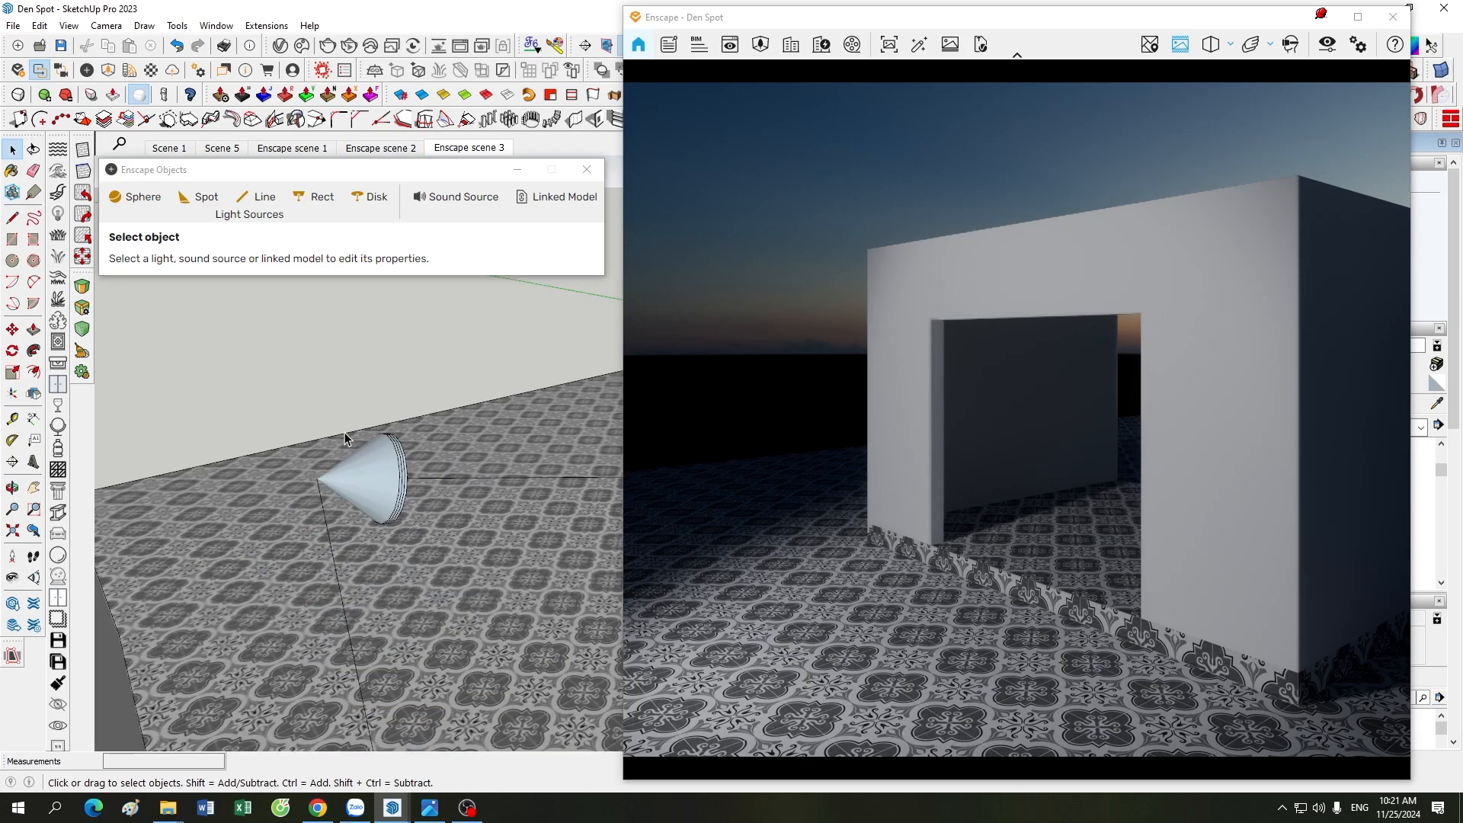
scroll(386, 453, "up", 4)
scroll(314, 470, "down", 2)
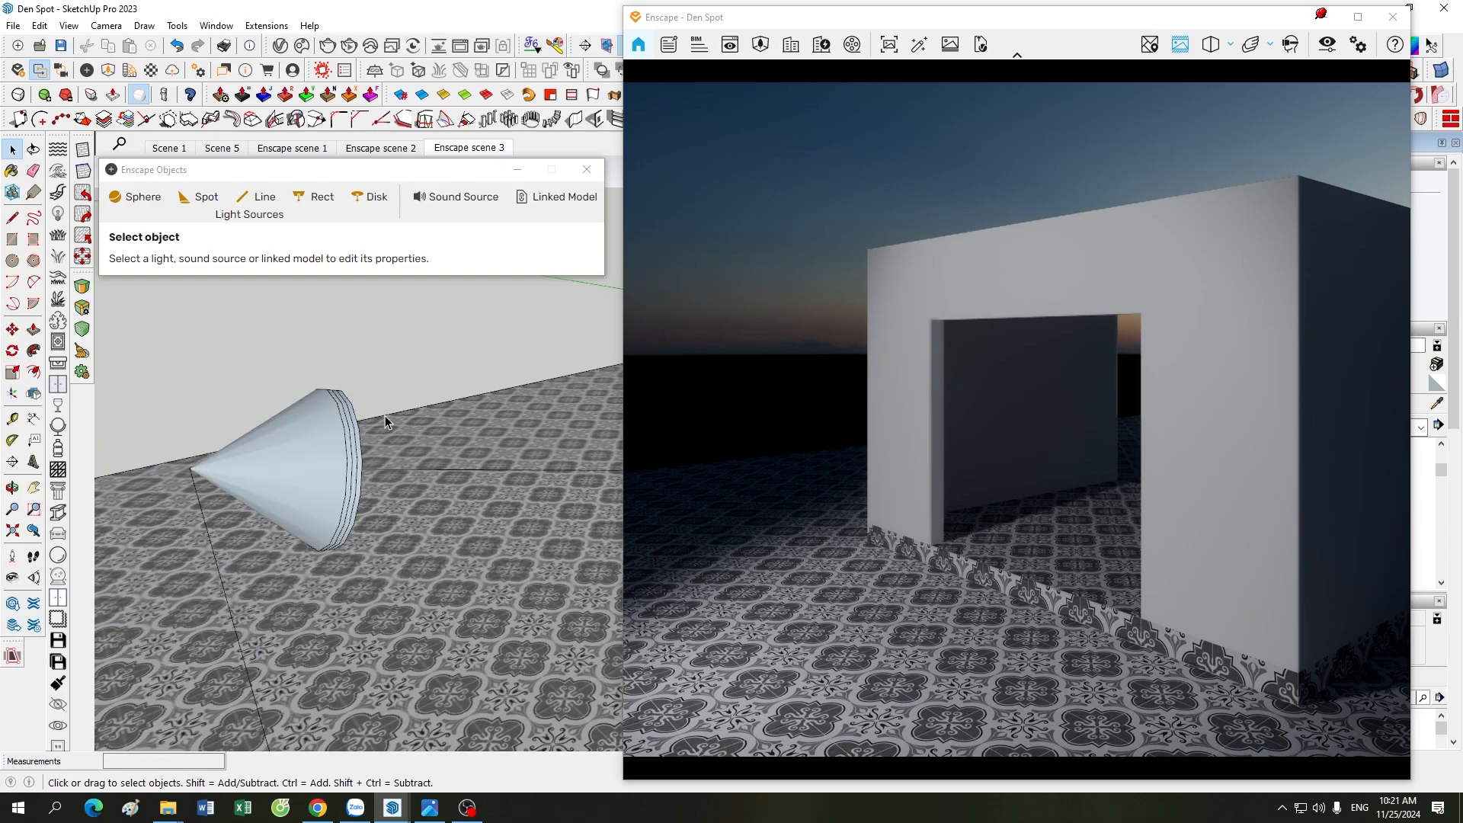
scroll(317, 491, "up", 1)
left_click(296, 464)
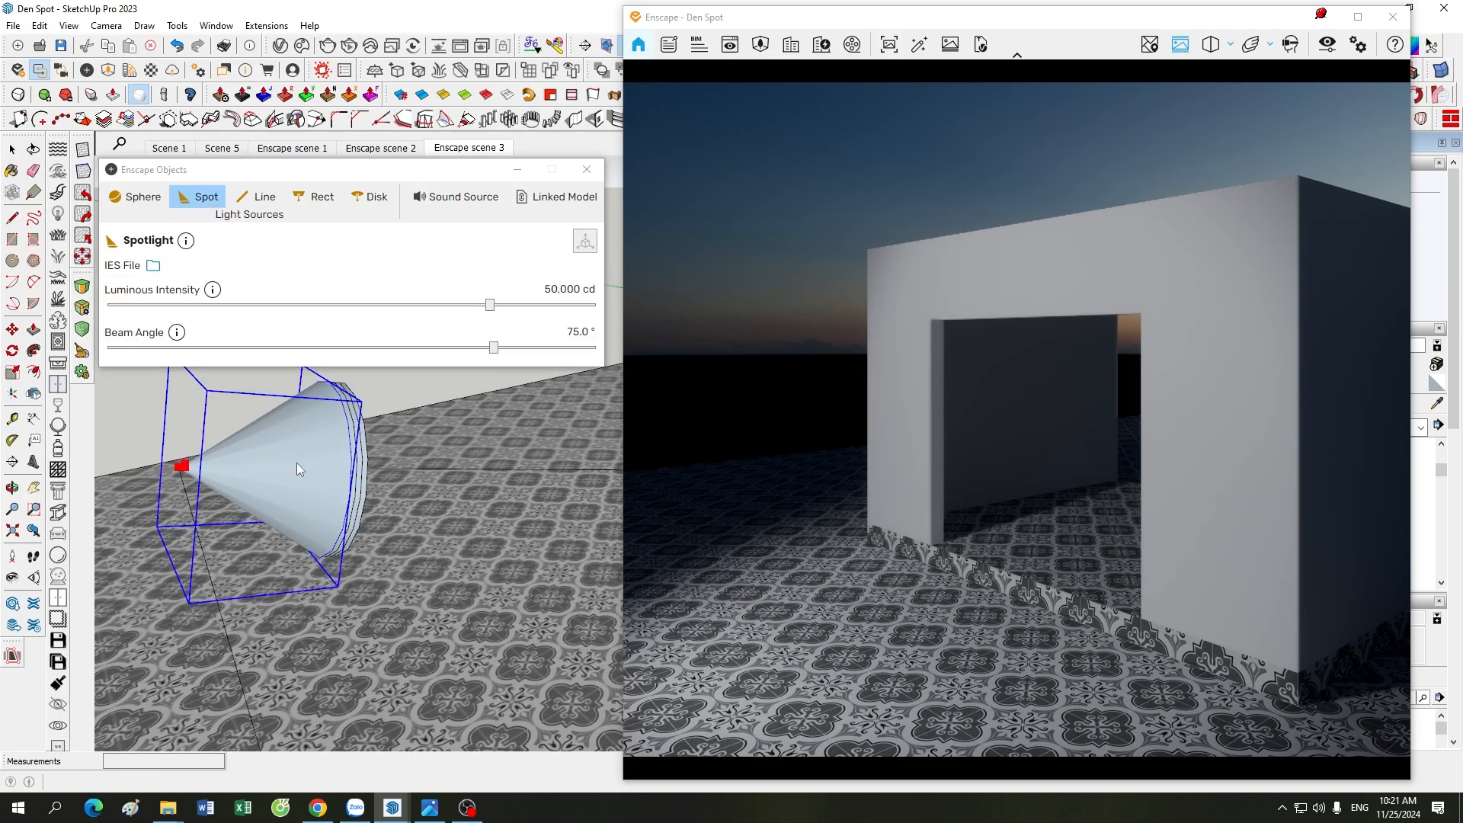
left_click(153, 265)
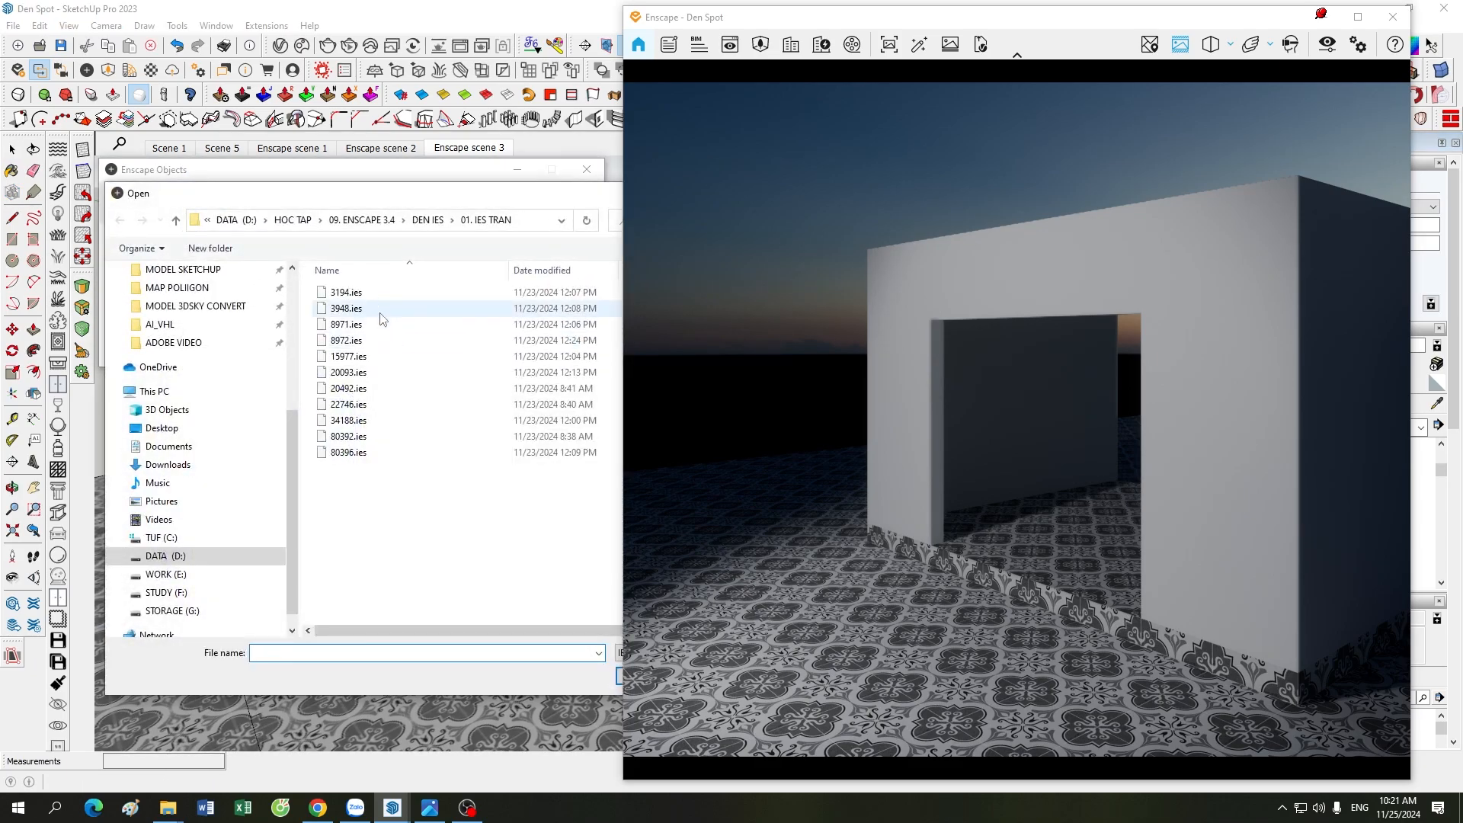
left_click(381, 309)
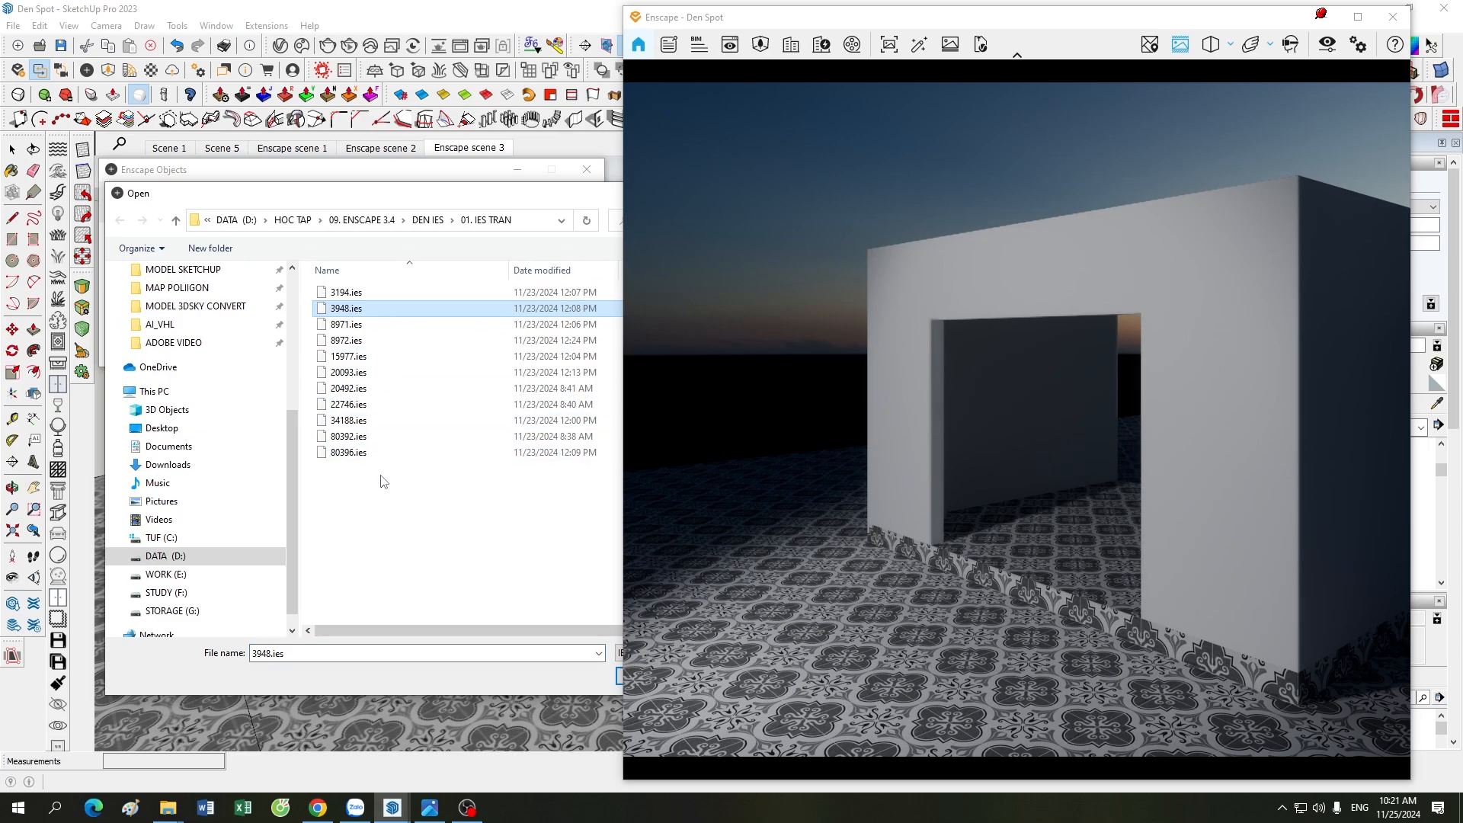
left_click(385, 456)
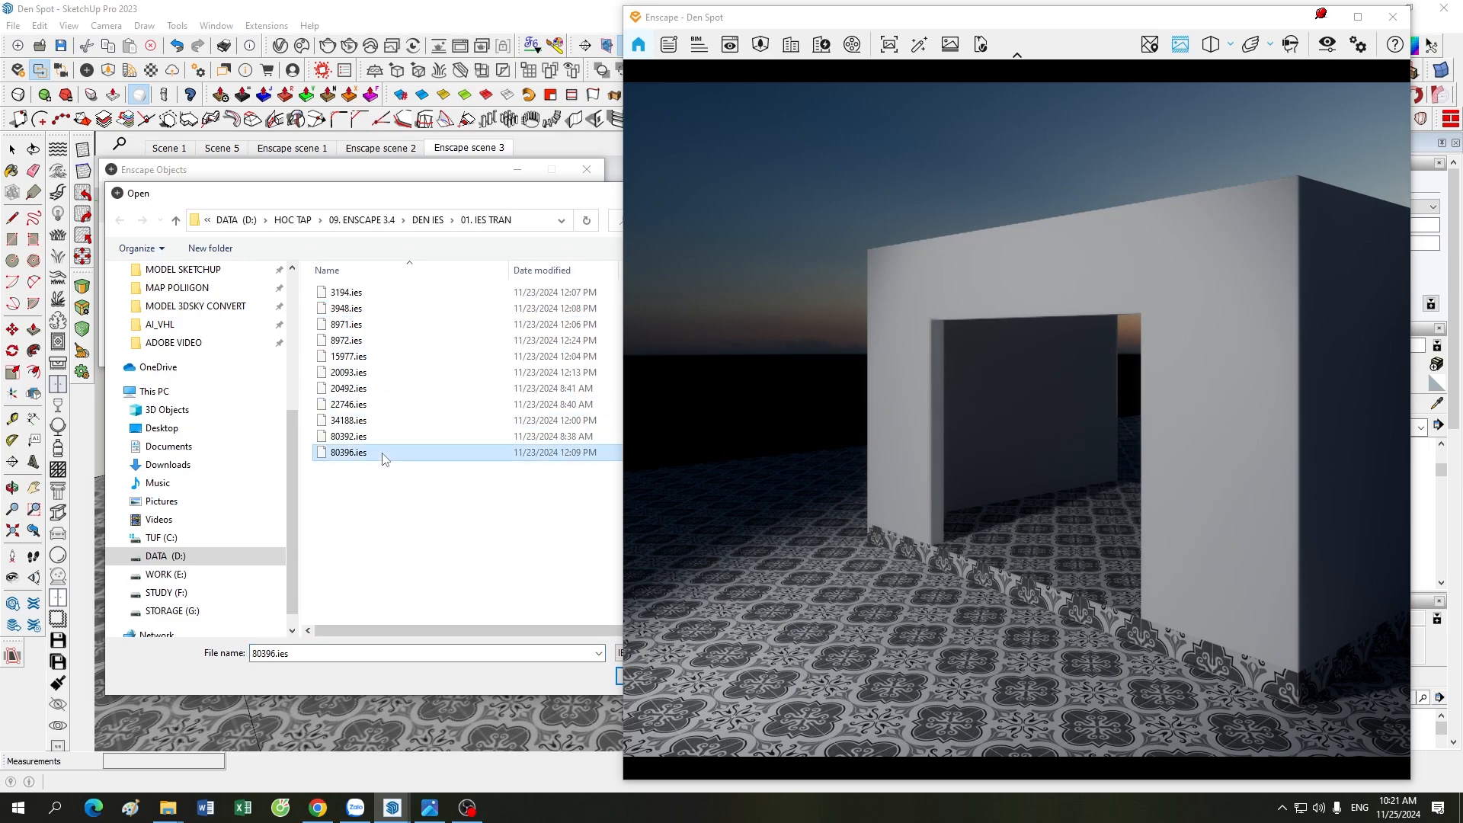
double_click(349, 293)
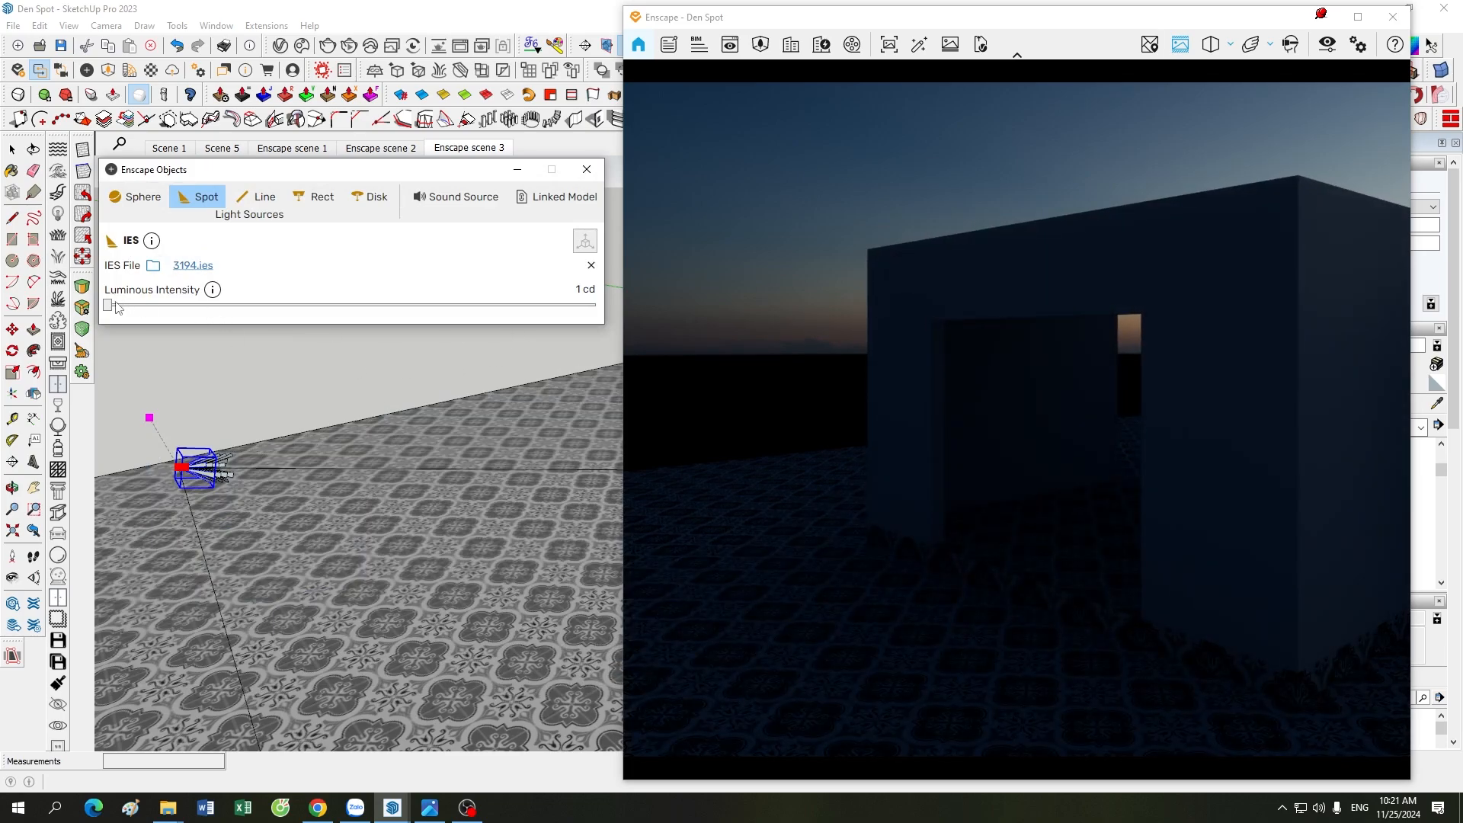
- Set the IES spotlight's luminous intensity to 85,000 cd and deselect it
left_click_drag(109, 305, 509, 315)
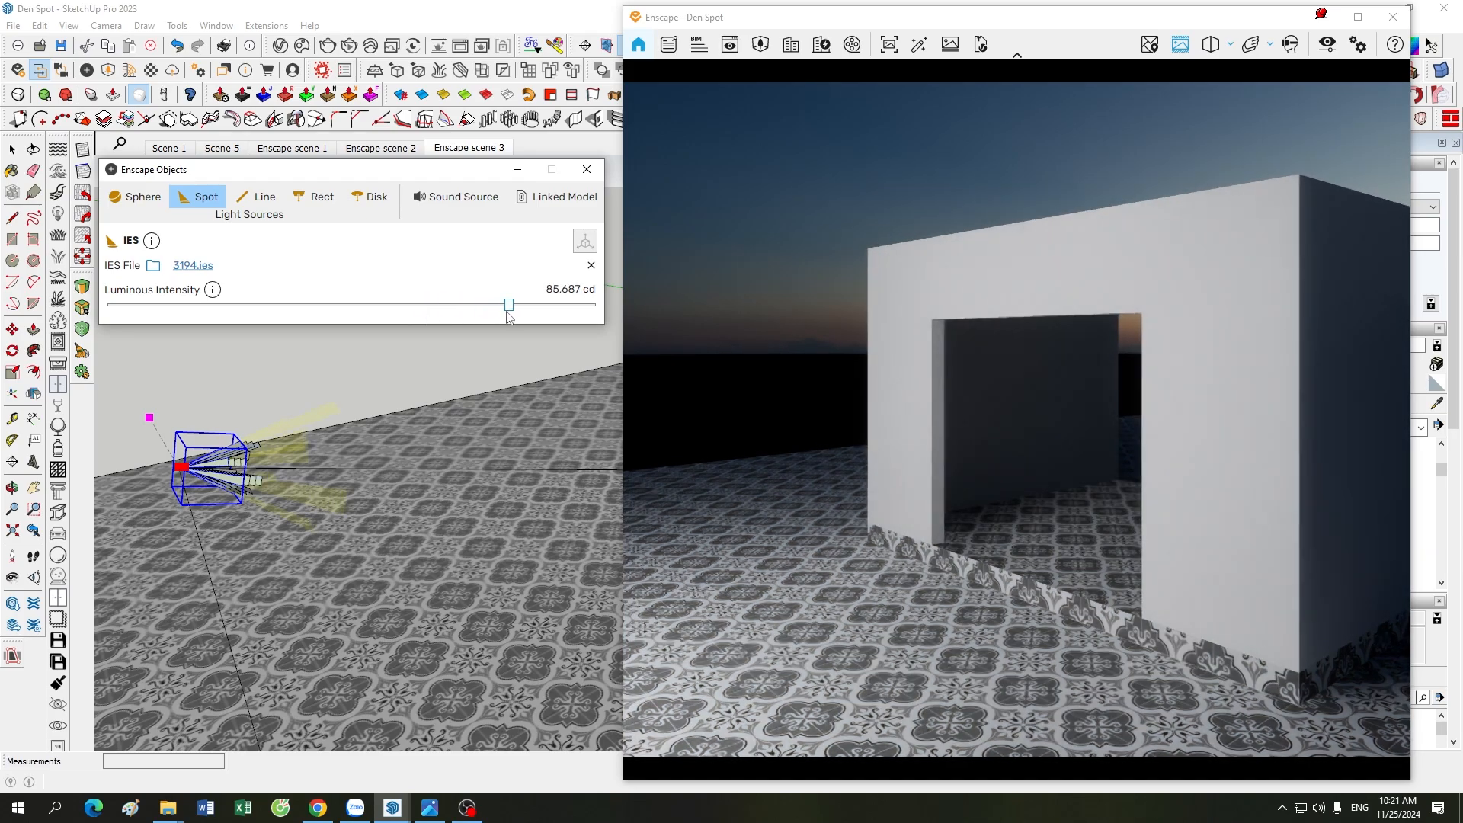
left_click(554, 290)
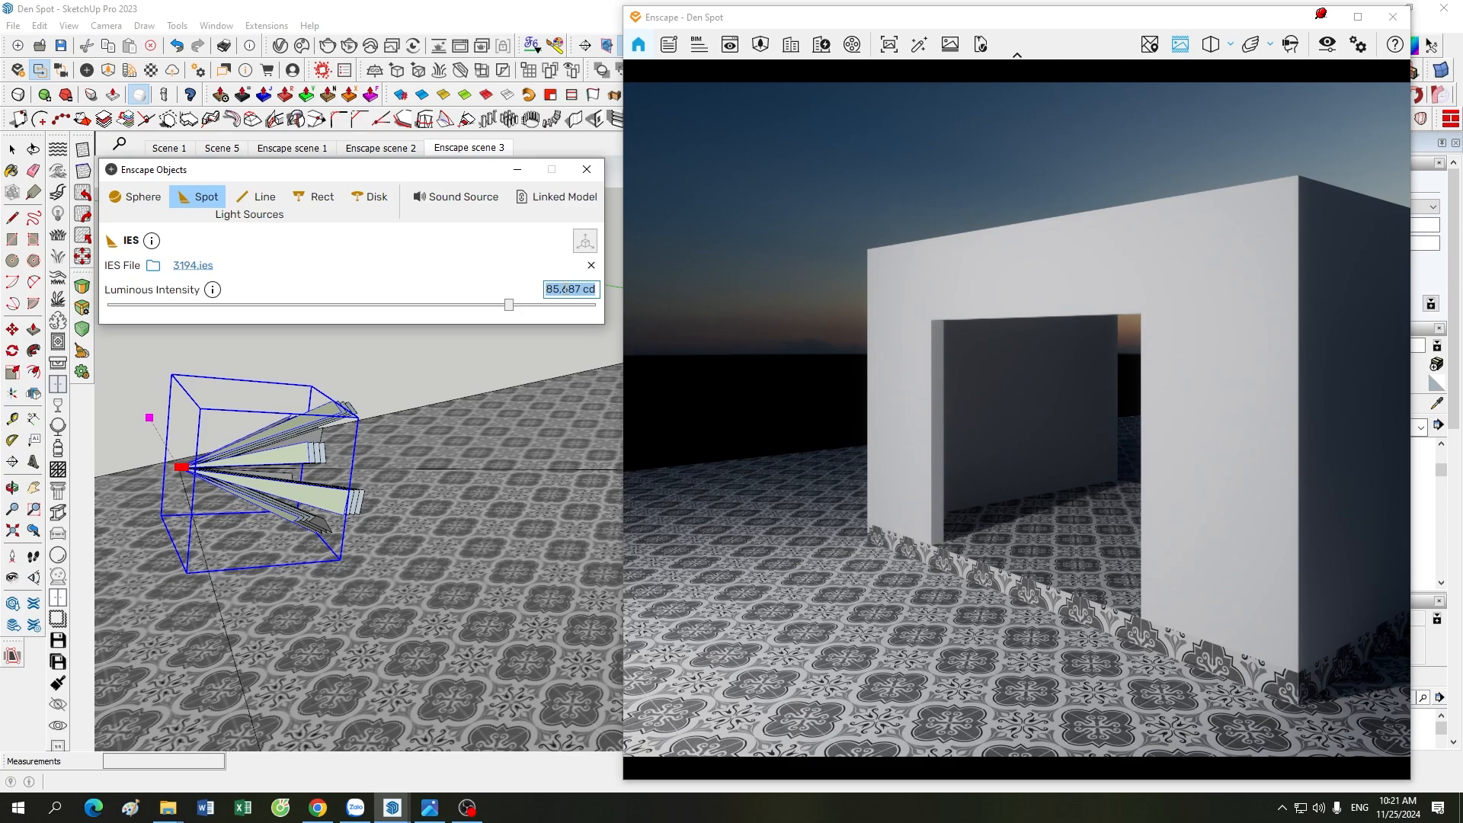
type("850000")
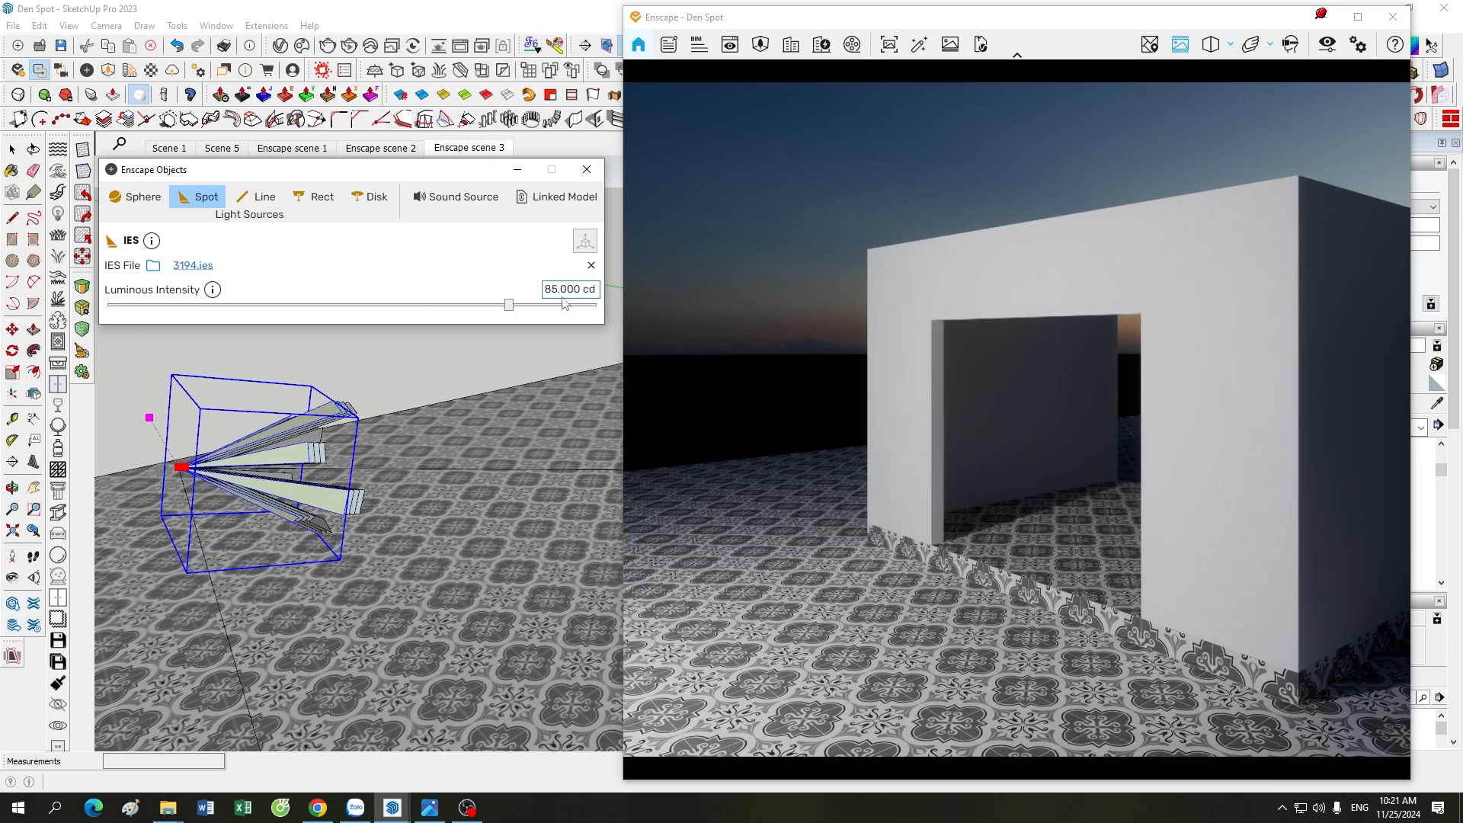
key("Return")
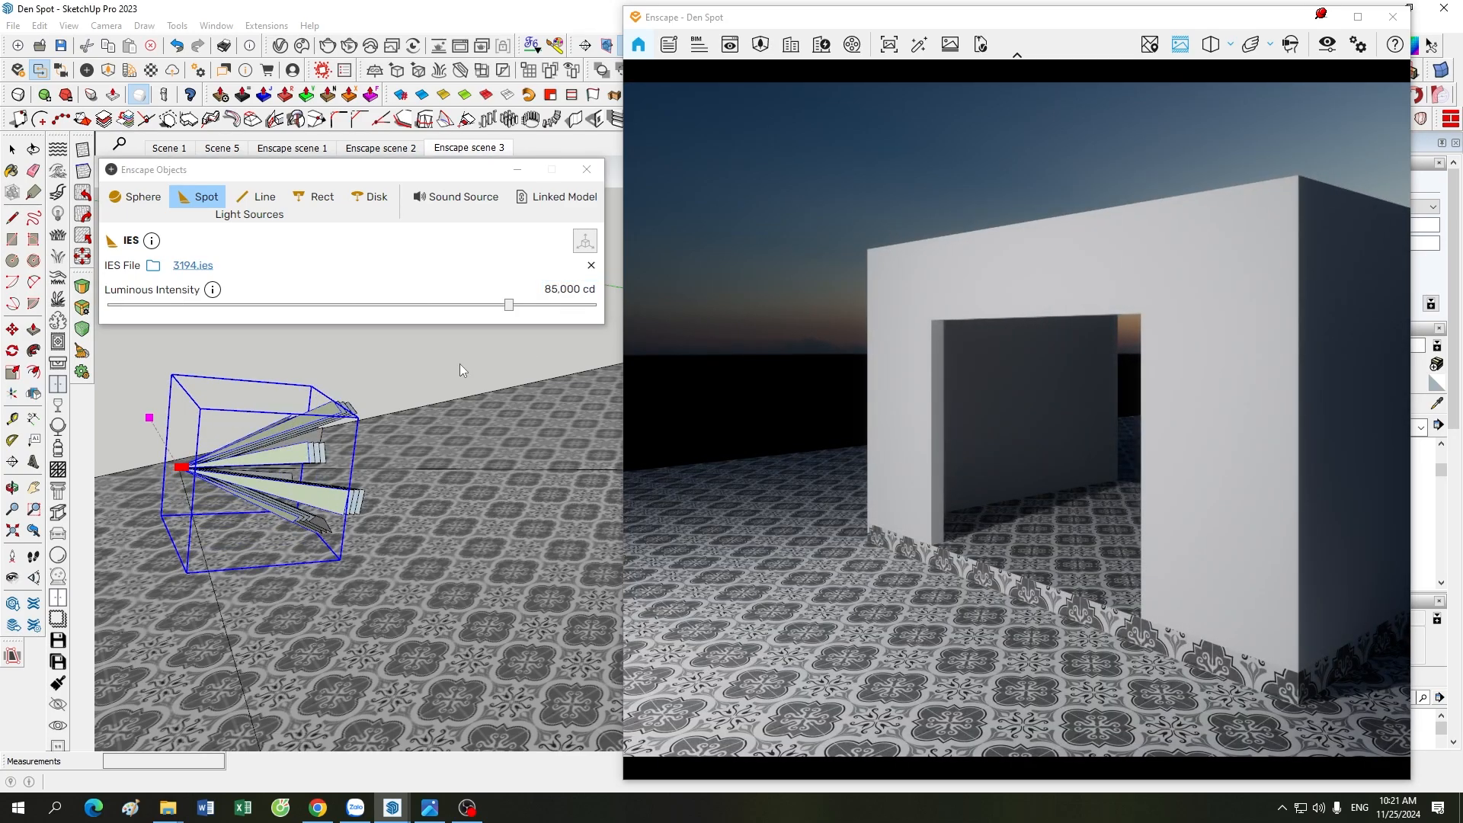
key("space")
left_click(460, 368)
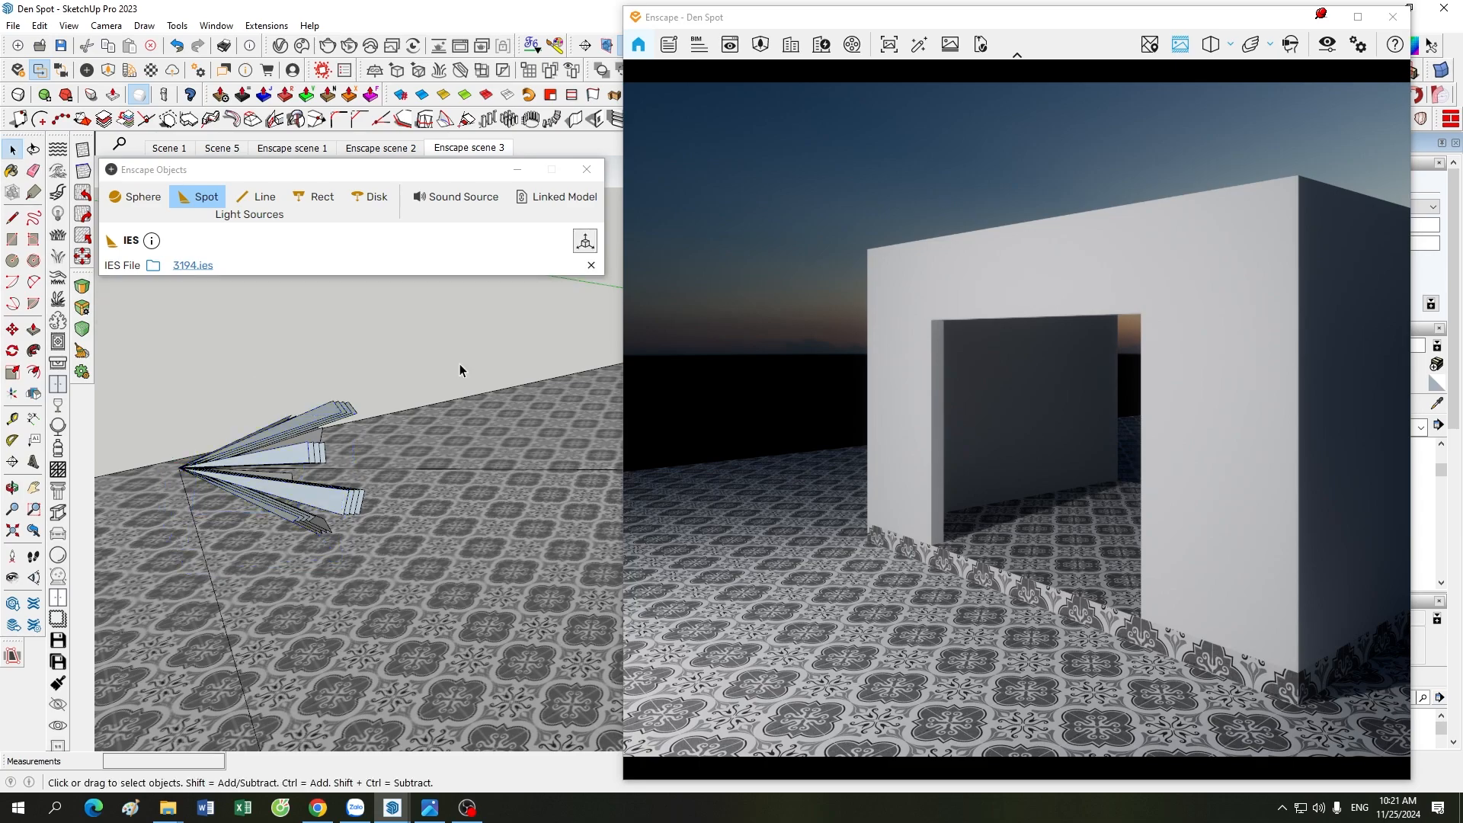
- Examine the farthest small building's doorway and interior up close in the live render
right_click_drag(800, 477, 1053, 538)
scroll(1058, 536, "up", 7)
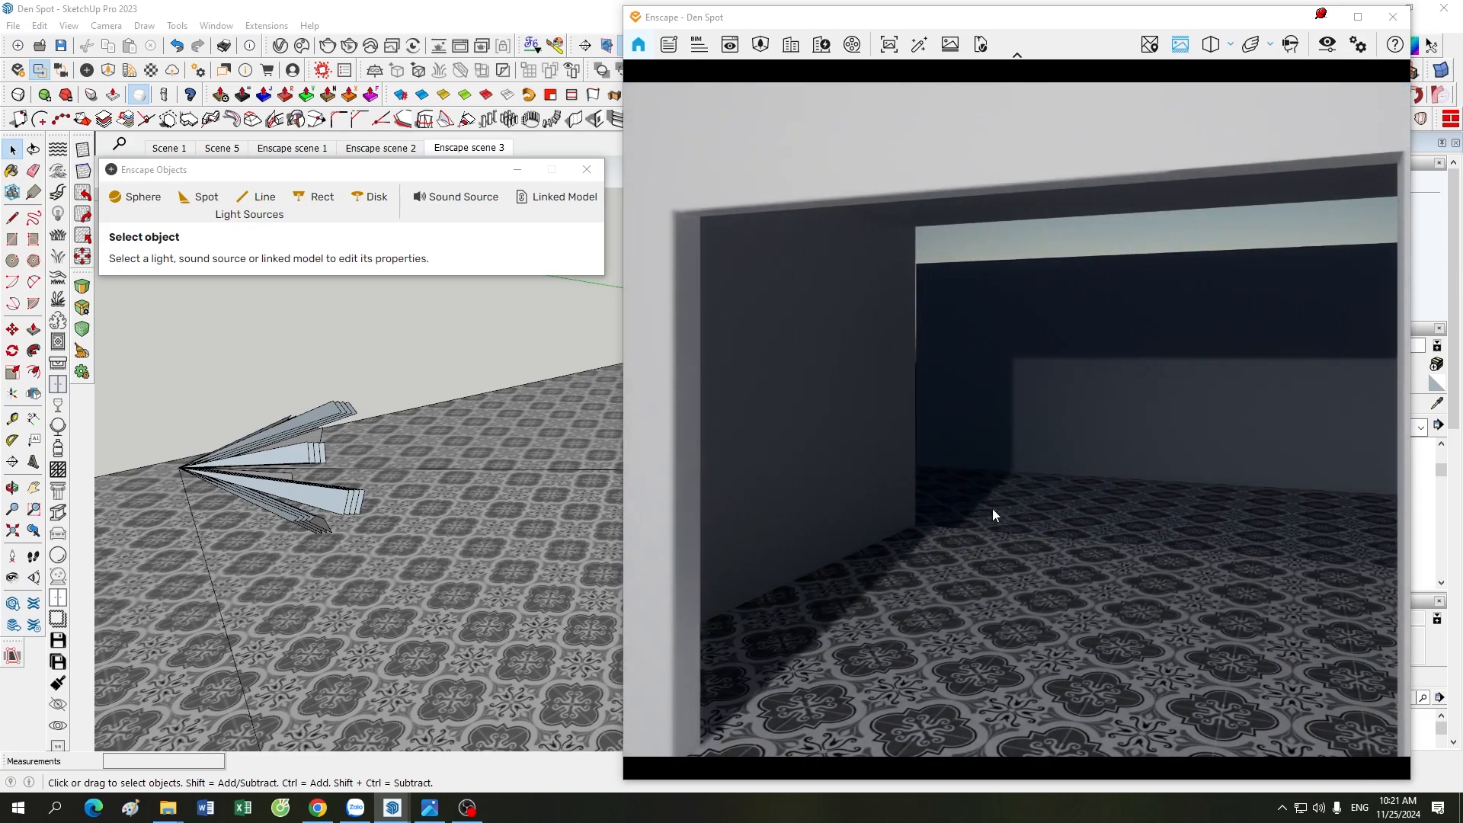
right_click_drag(1102, 454, 1066, 476)
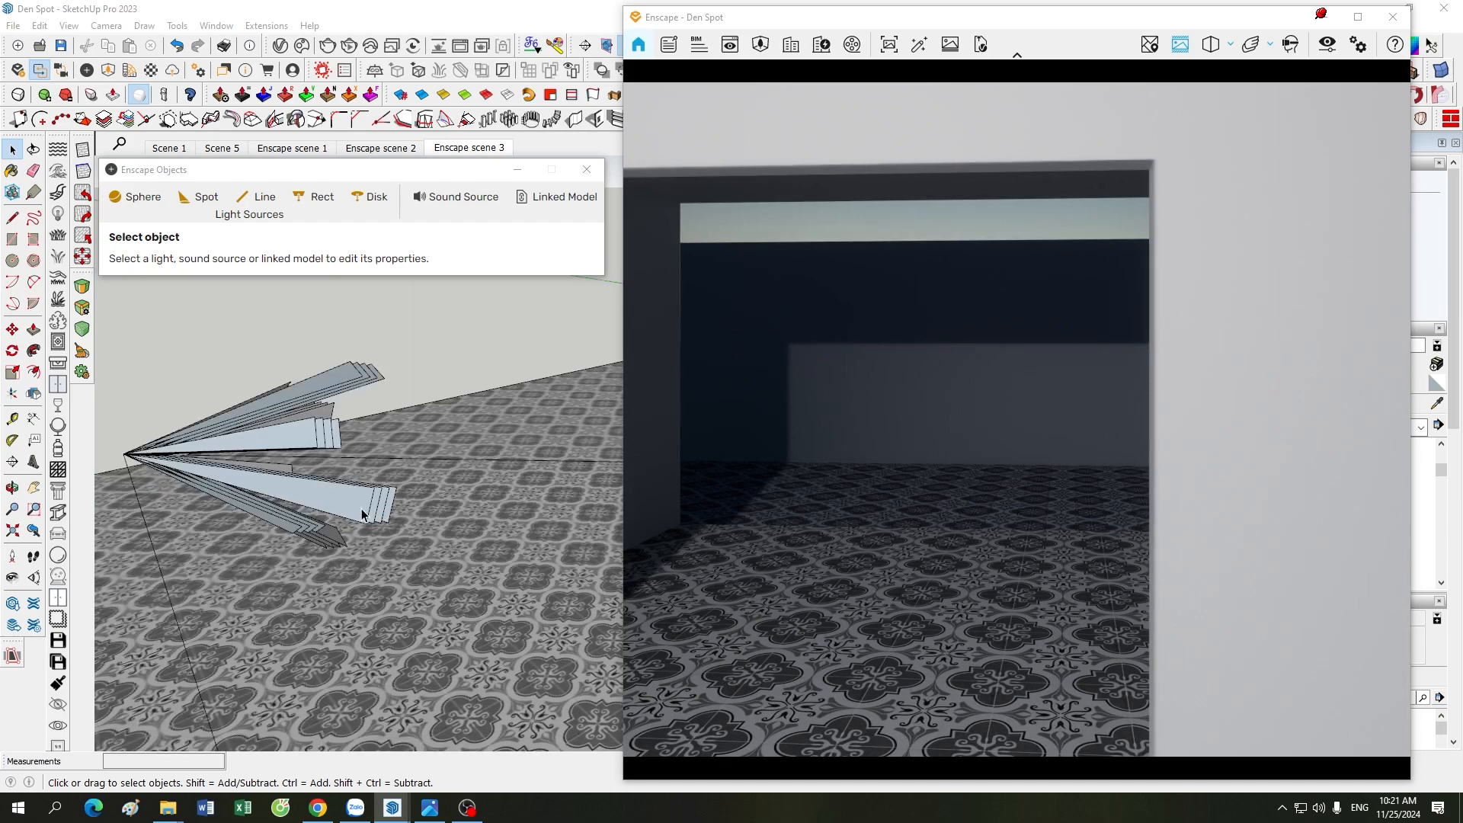
- Undo the recent changes to the single IES spotlight until it is a plain cone spotlight without an IES profile
scroll(361, 509, "up", 3)
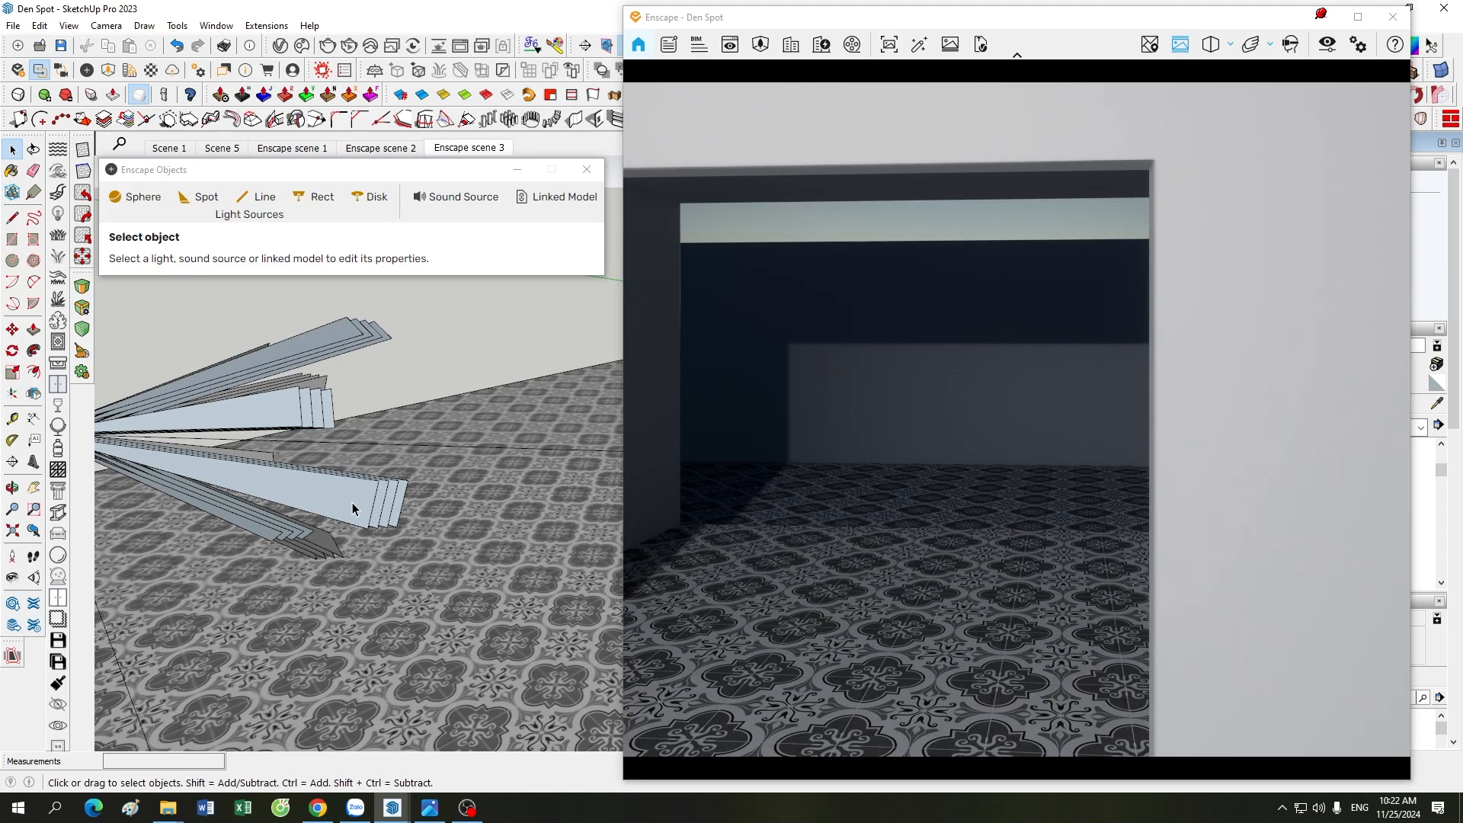
key("ctrl+z")
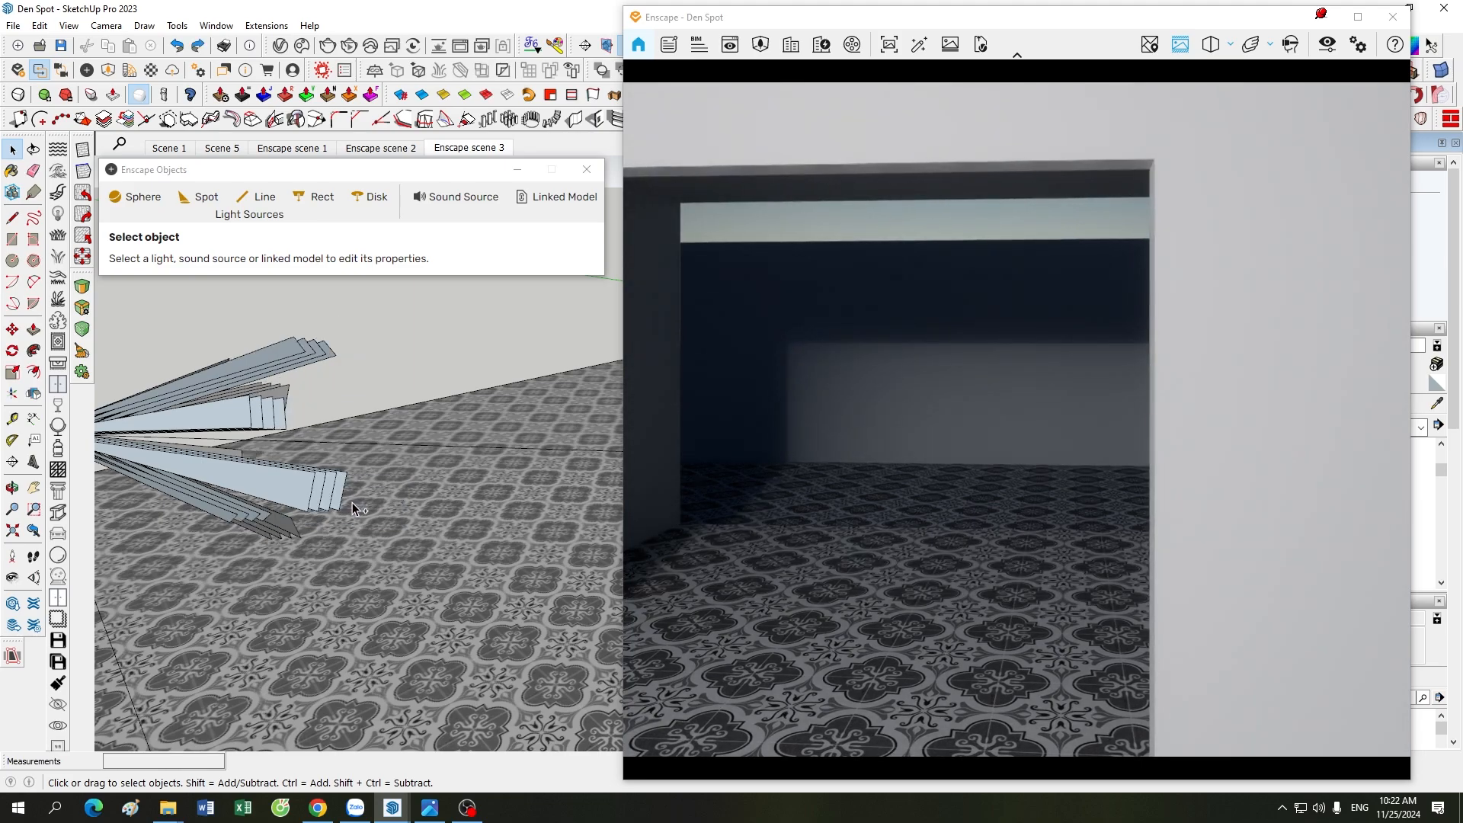
key("ctrl+z")
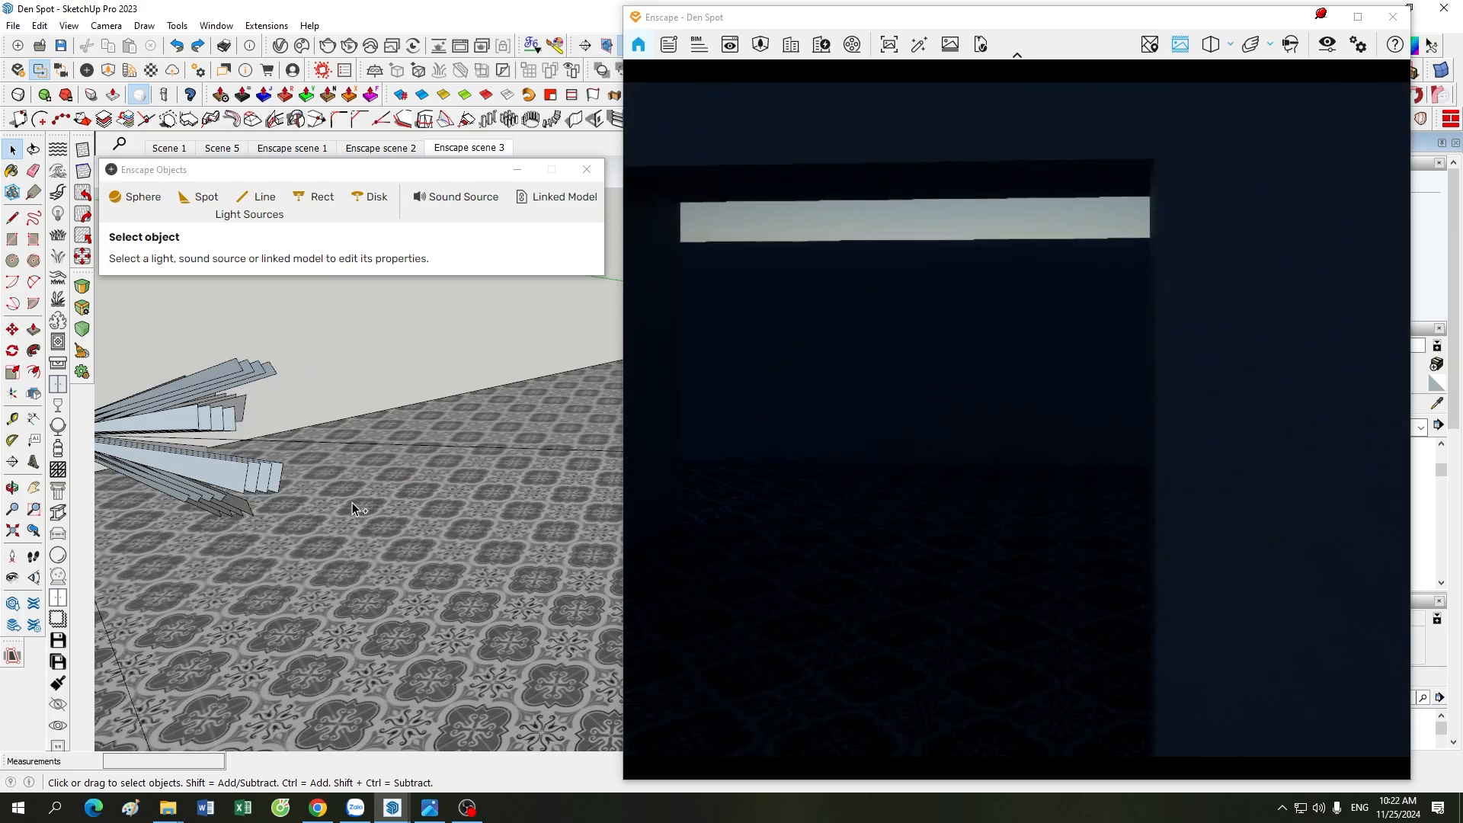
key("ctrl+z")
key("ctrl+z")
key("ctrl+z")
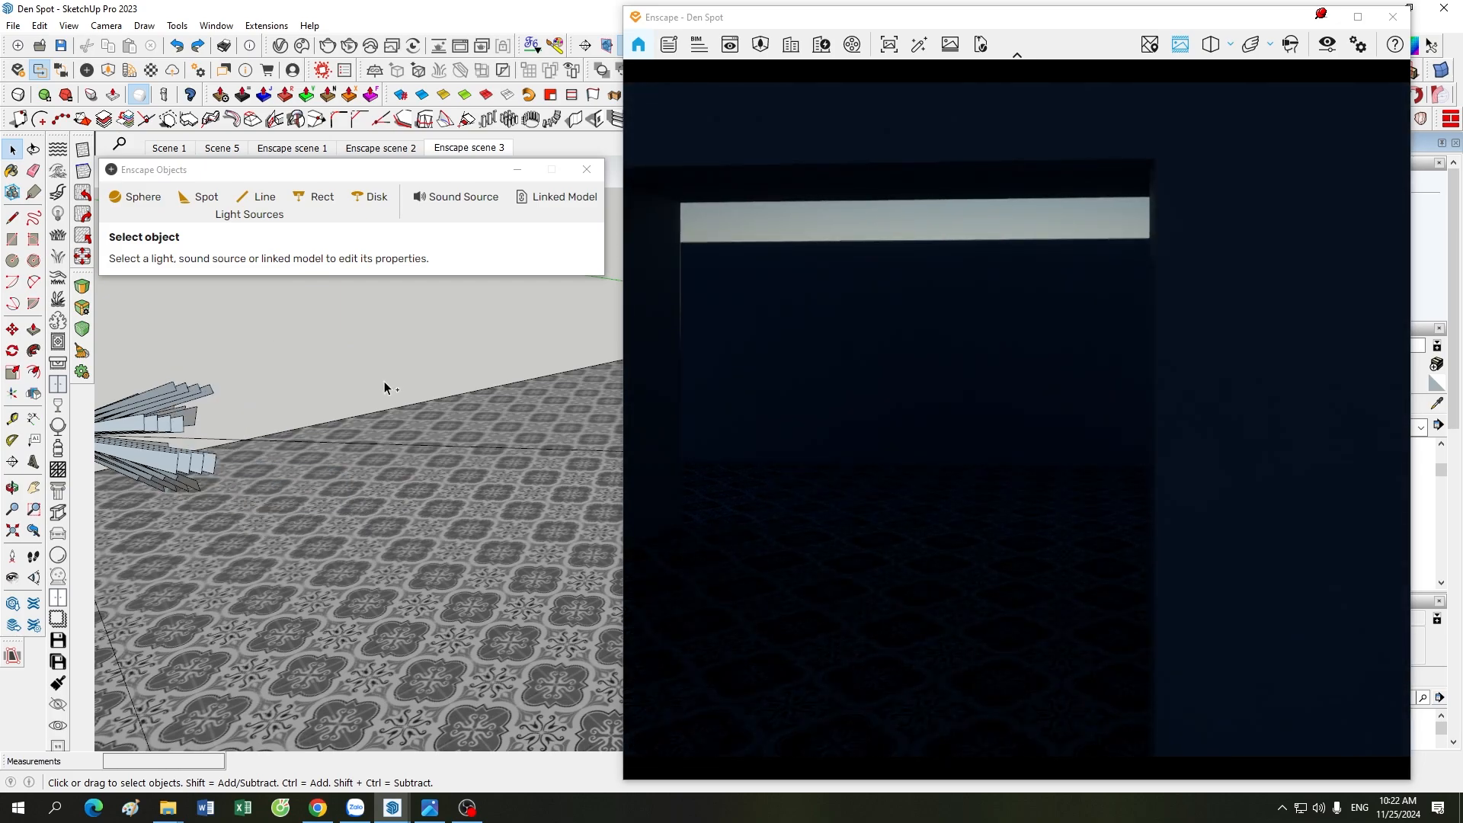
key("ctrl+z")
key("ctrl+z")
key("ctrl+z")
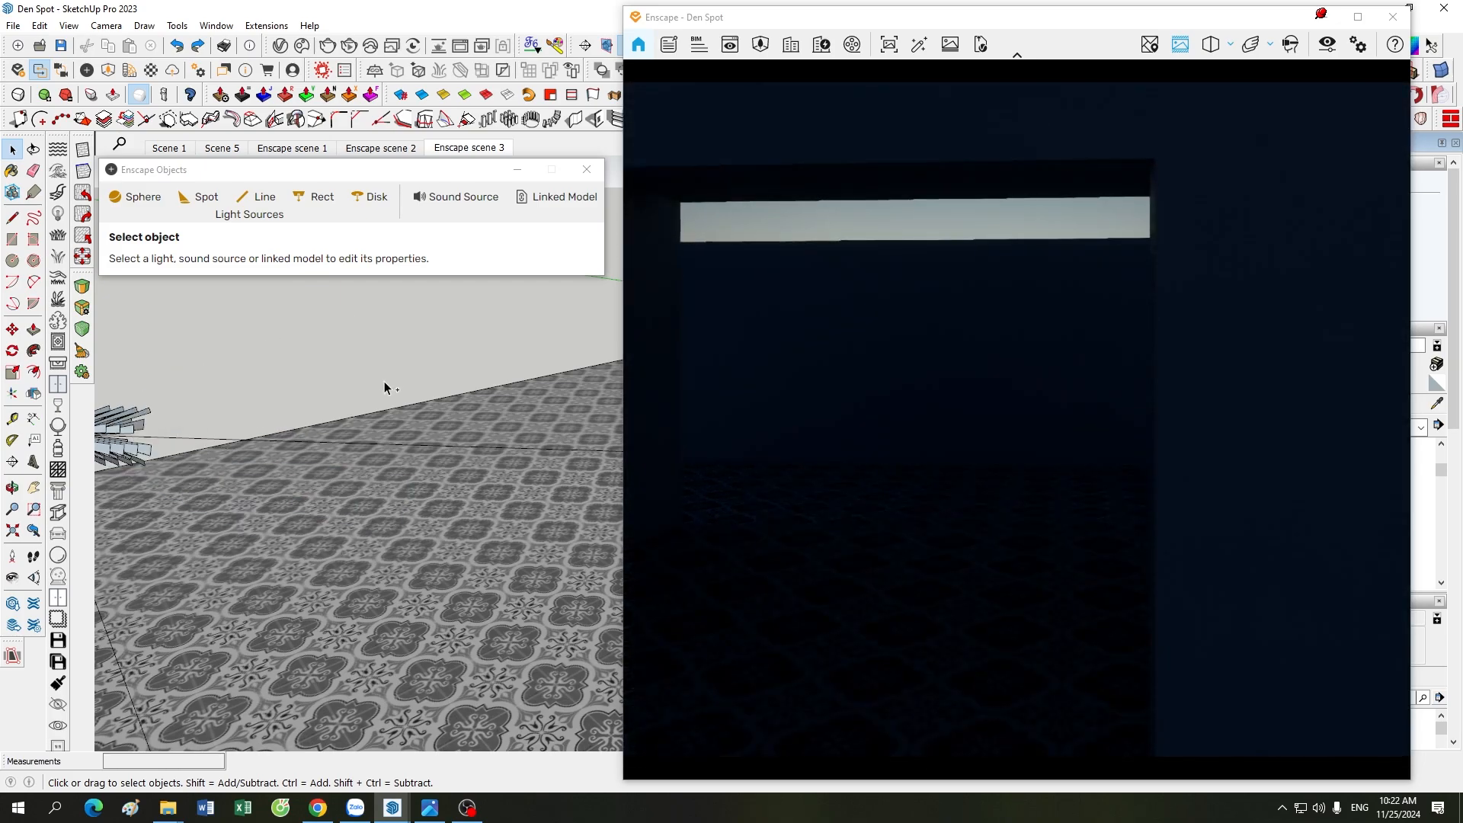
key("ctrl+z")
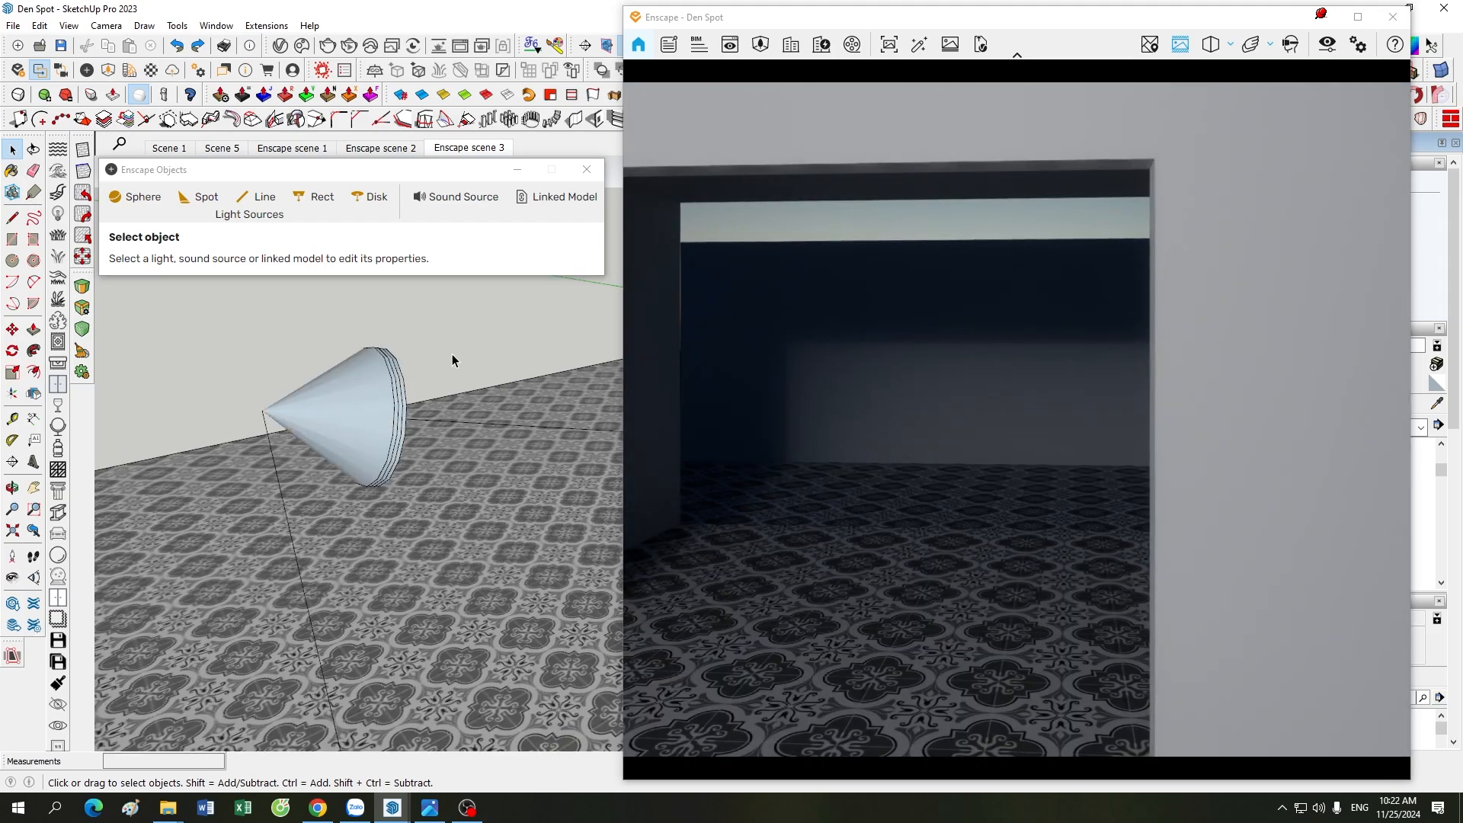
- Examine the farthest building's front, side and surrounding floor from several distances in the live render under the plain spotlight
left_click_drag(898, 436, 823, 487)
scroll(985, 459, "down", 5)
left_click_drag(985, 459, 908, 445)
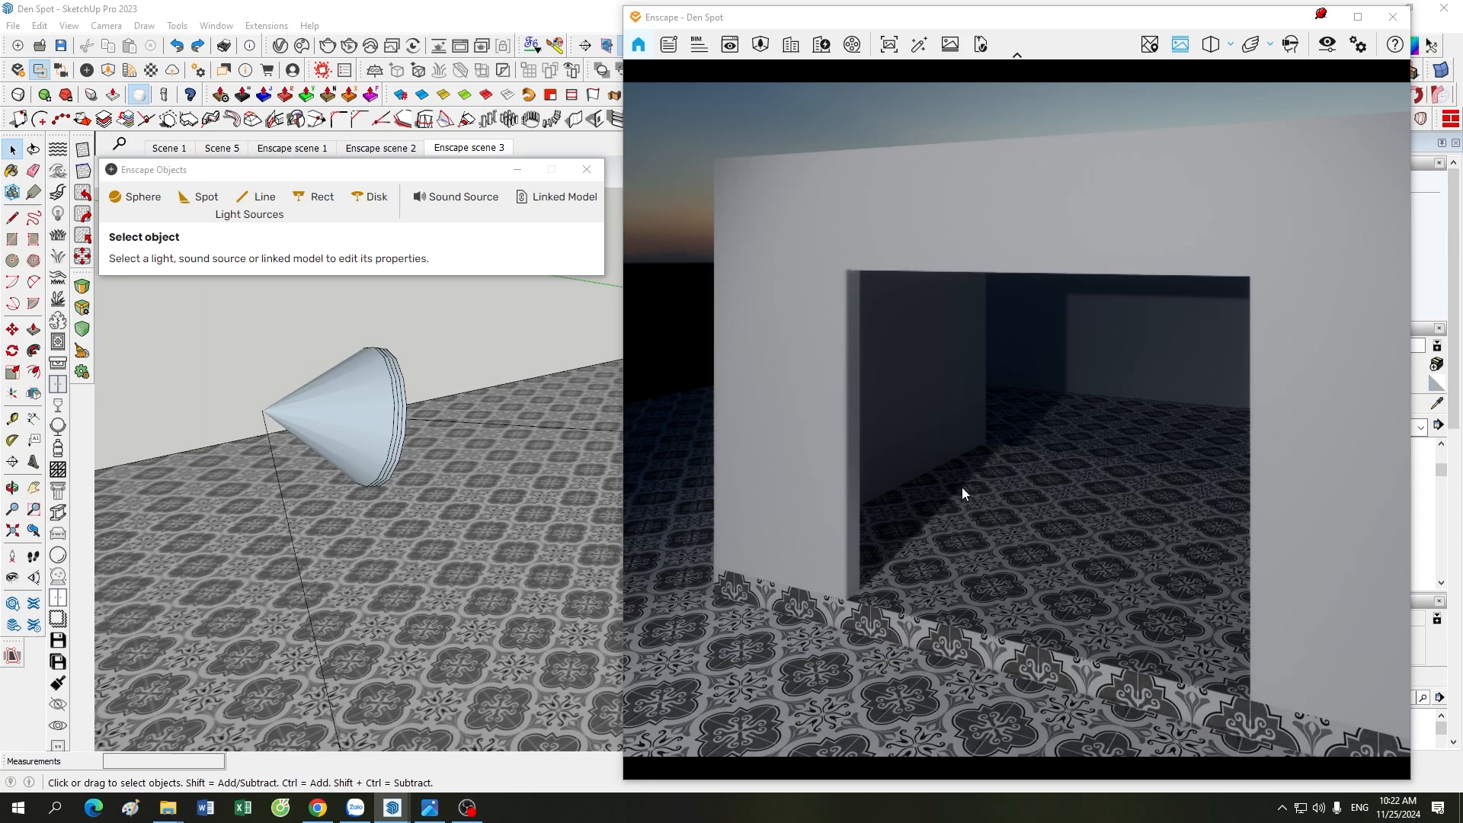
scroll(962, 487, "down", 3)
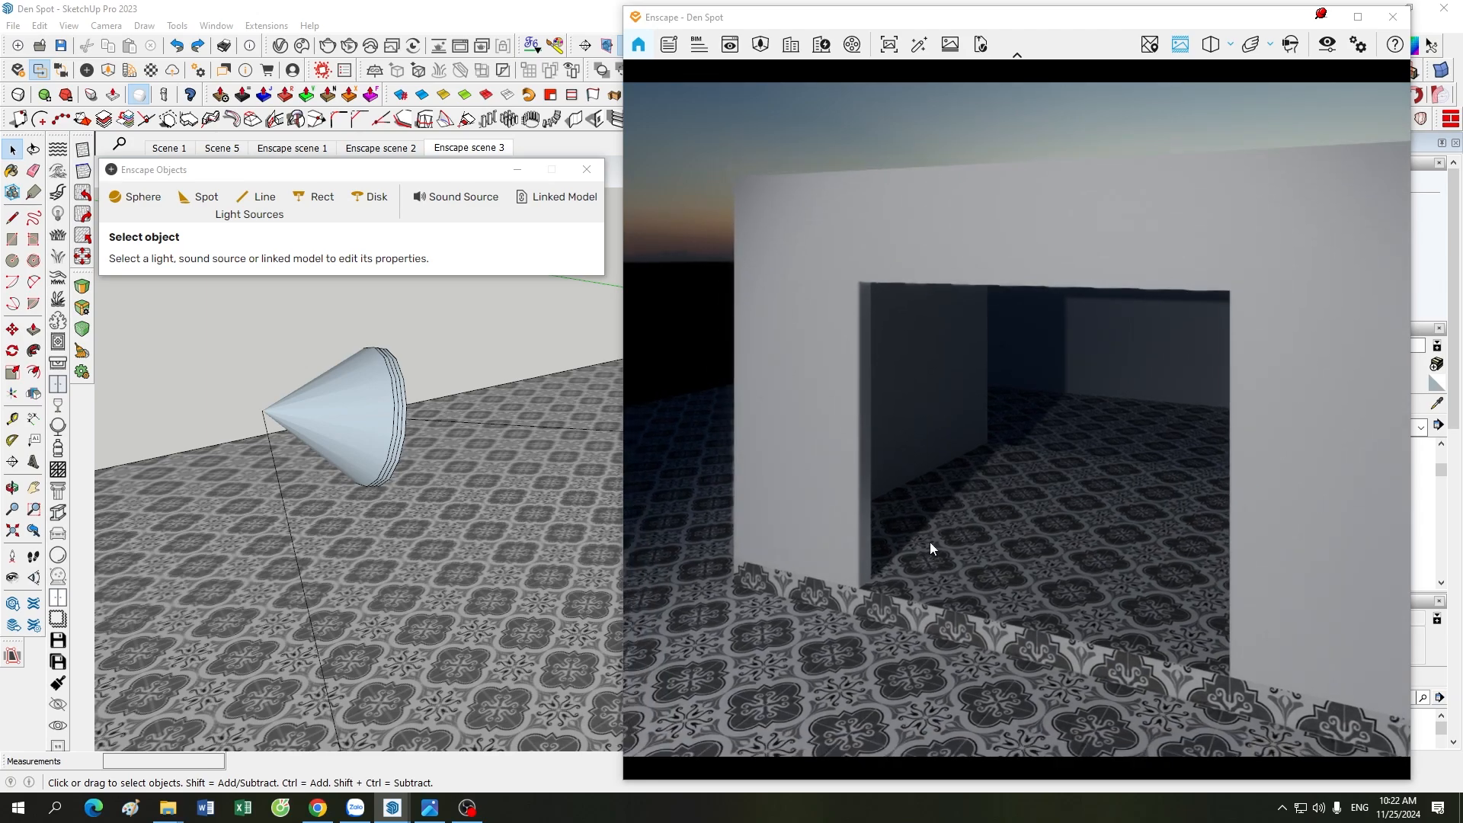
left_click_drag(920, 474, 888, 524)
scroll(889, 525, "down", 5)
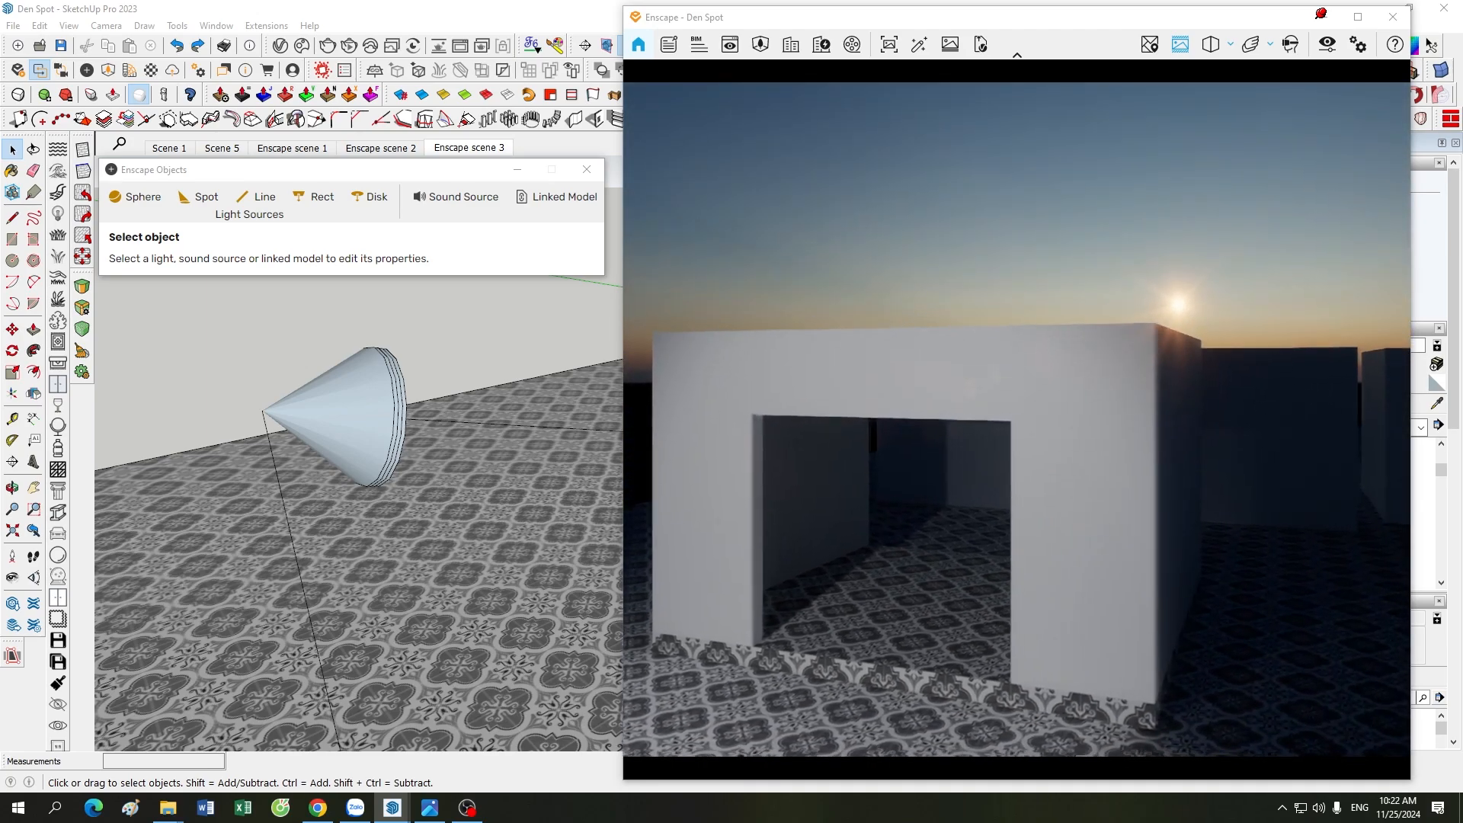
left_click_drag(827, 640, 884, 522)
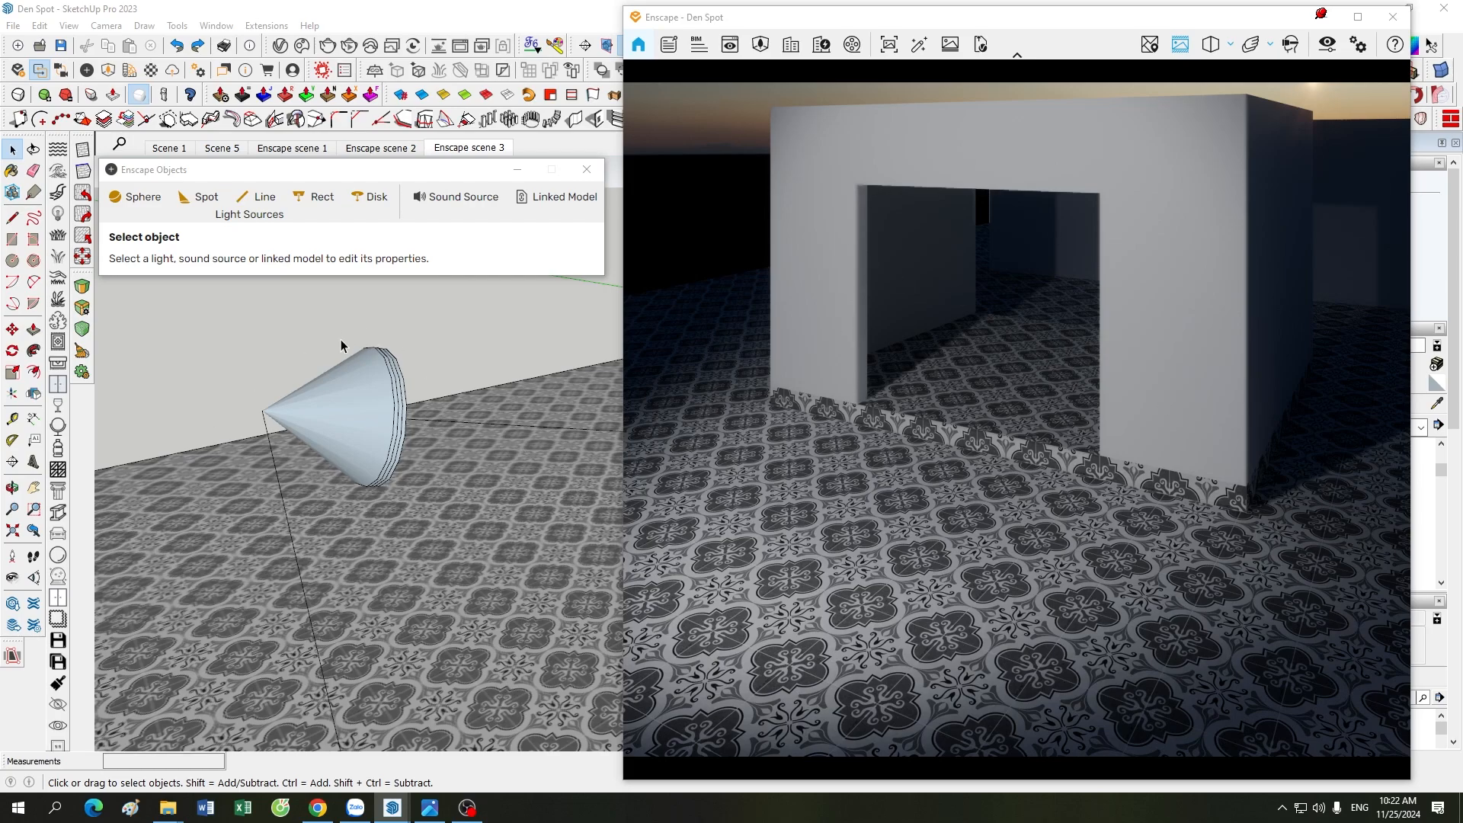
scroll(894, 436, "down", 3)
right_click_drag(894, 434, 894, 434)
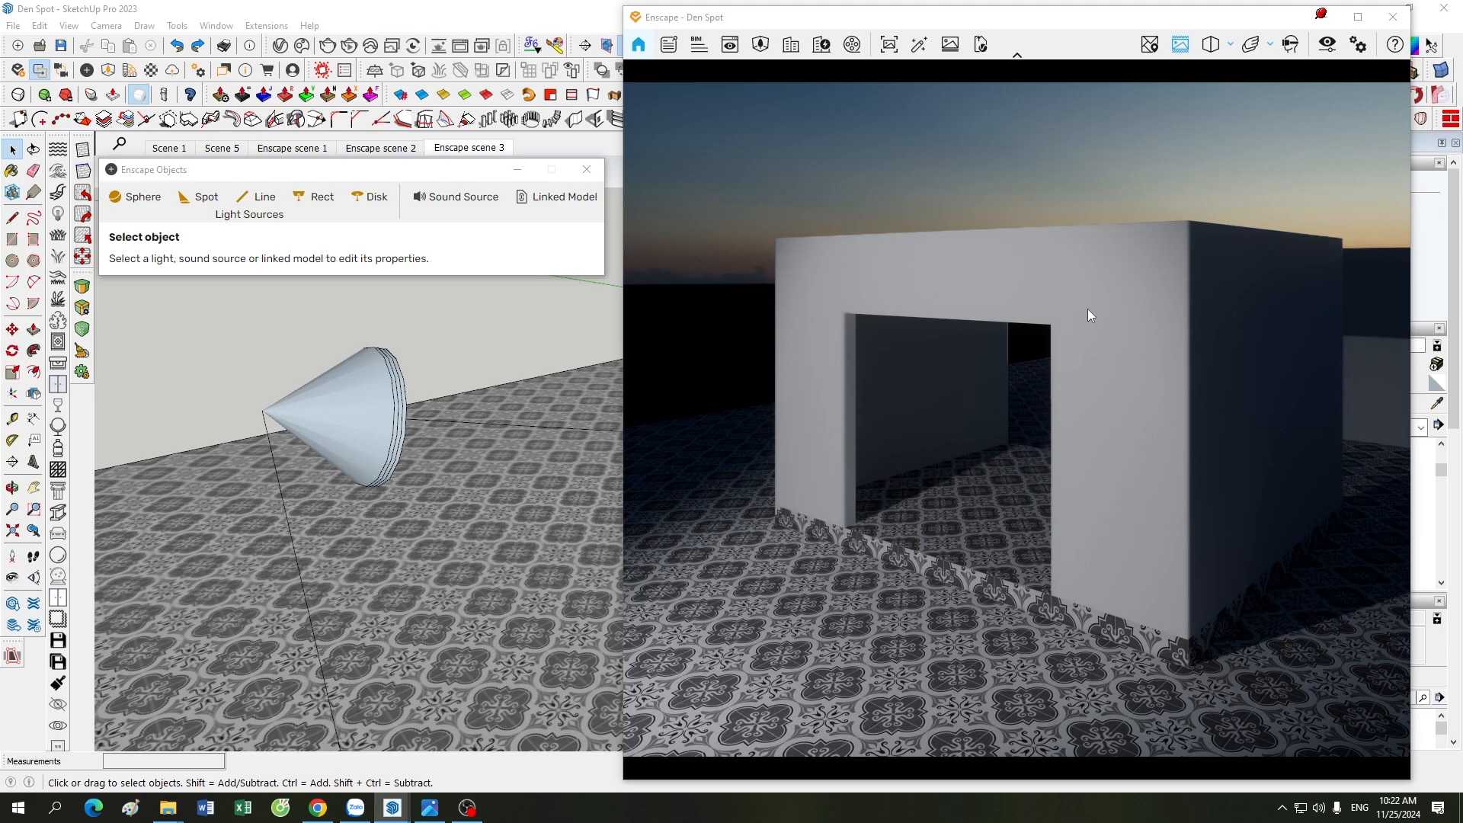
scroll(899, 549, "down", 3)
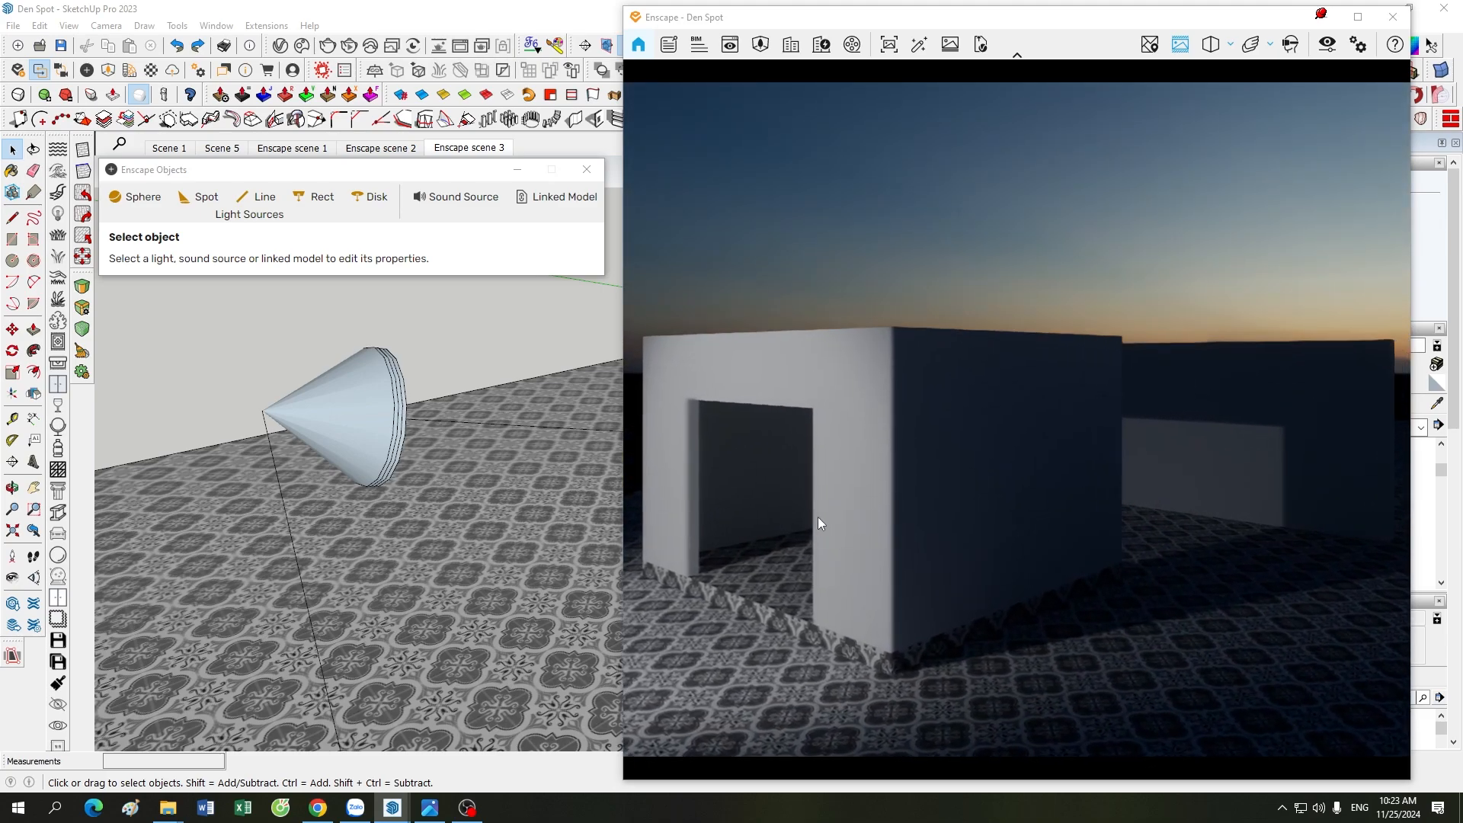
scroll(817, 517, "up", 4)
scroll(817, 516, "down", 2)
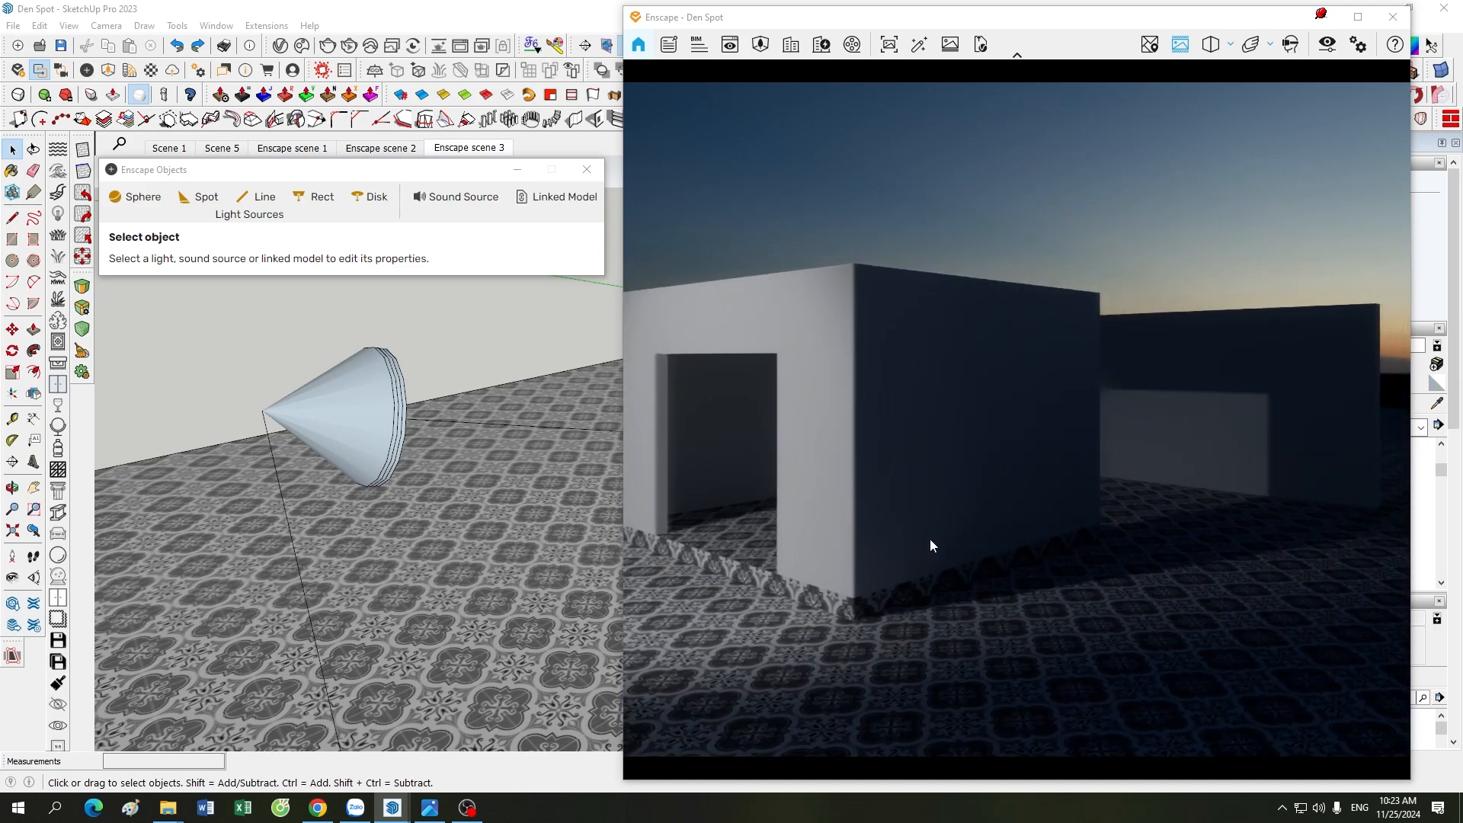
scroll(929, 538, "down", 3)
scroll(928, 540, "down", 1)
middle_click_drag(935, 542, 986, 534)
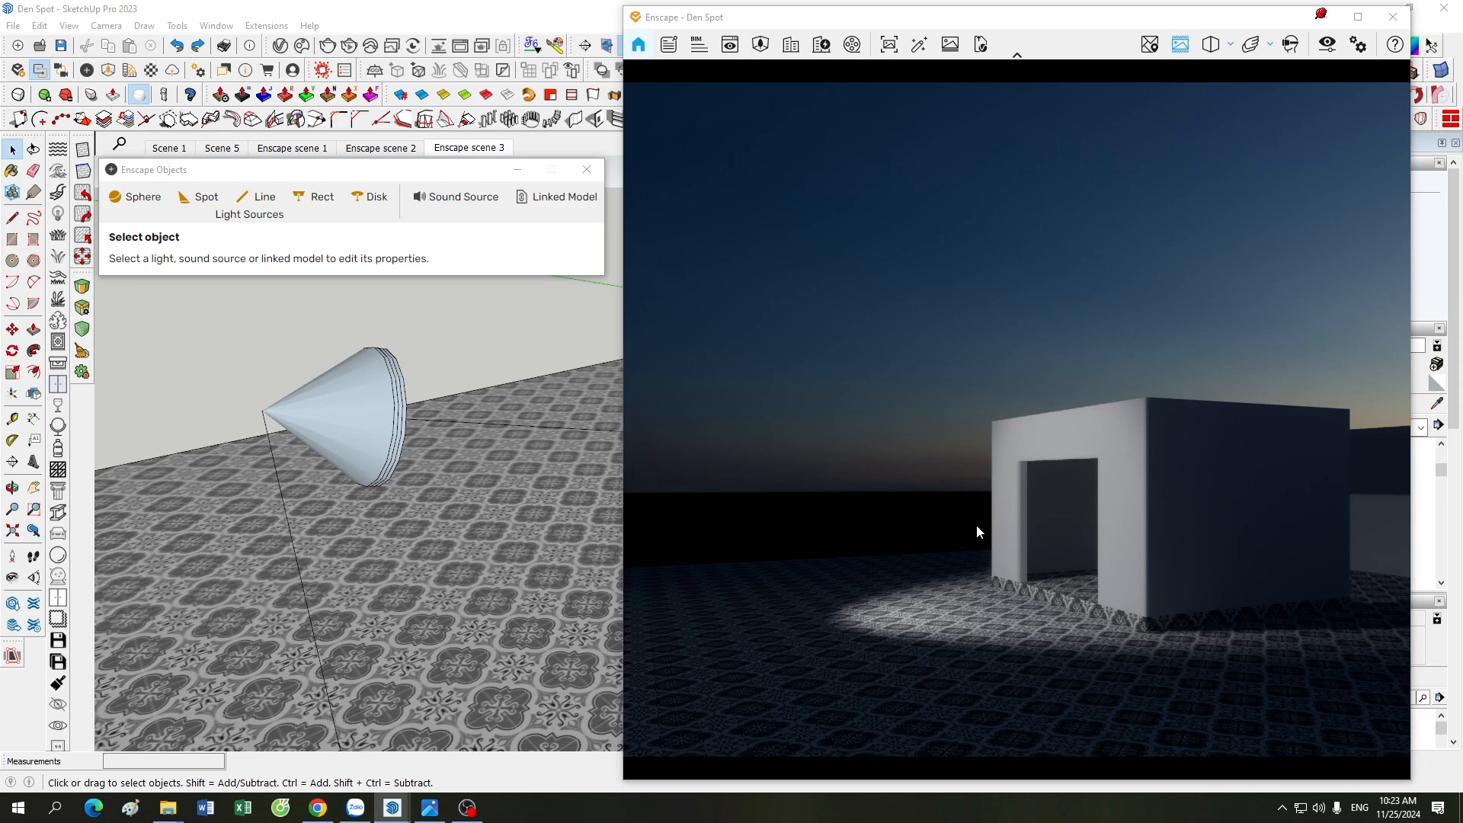
- Examine the layout of the small buildings and the spotlight grid in front of the middle one in the model
scroll(294, 387, "down", 5)
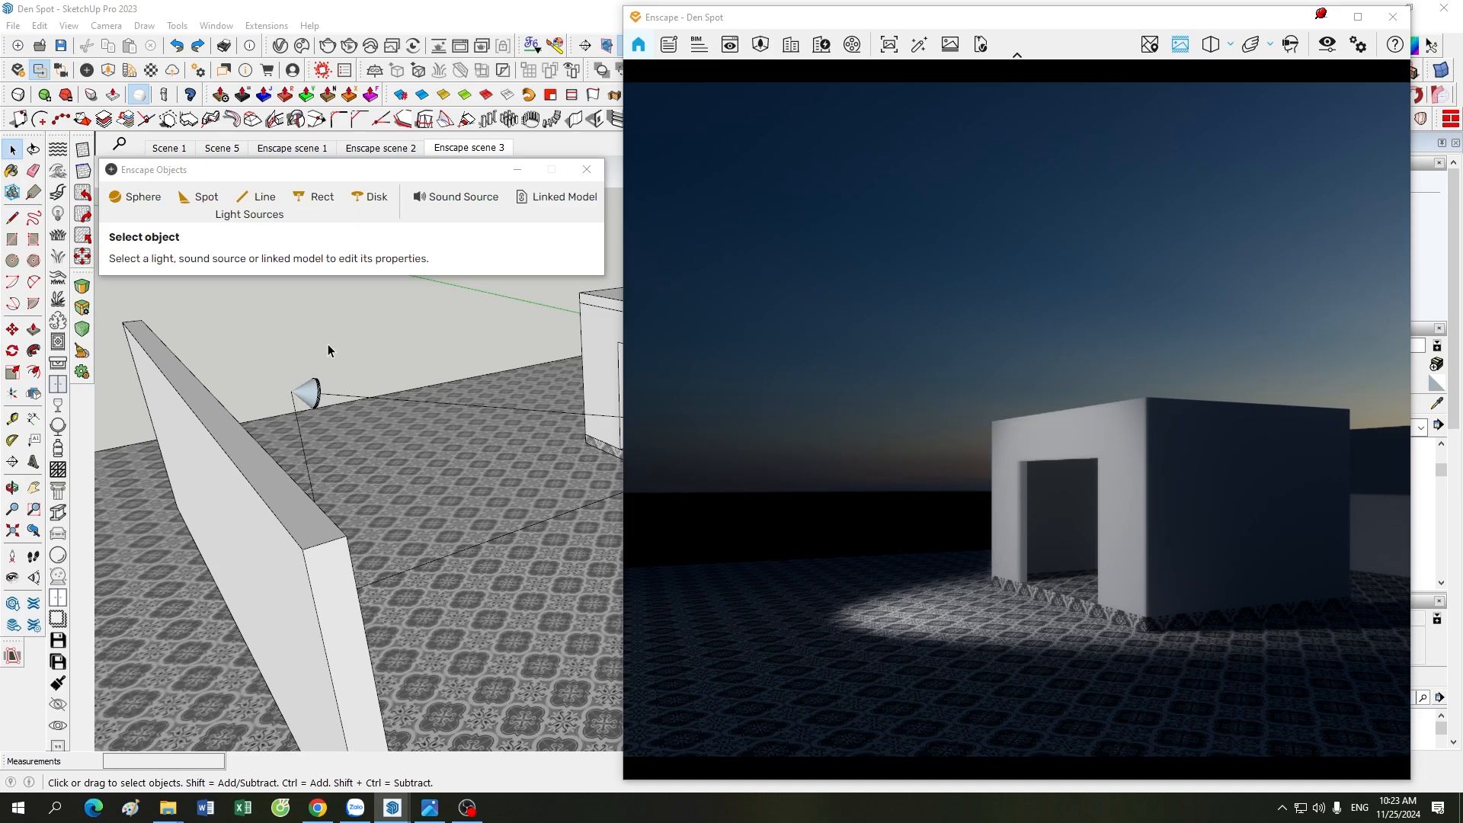
scroll(327, 350, "down", 10)
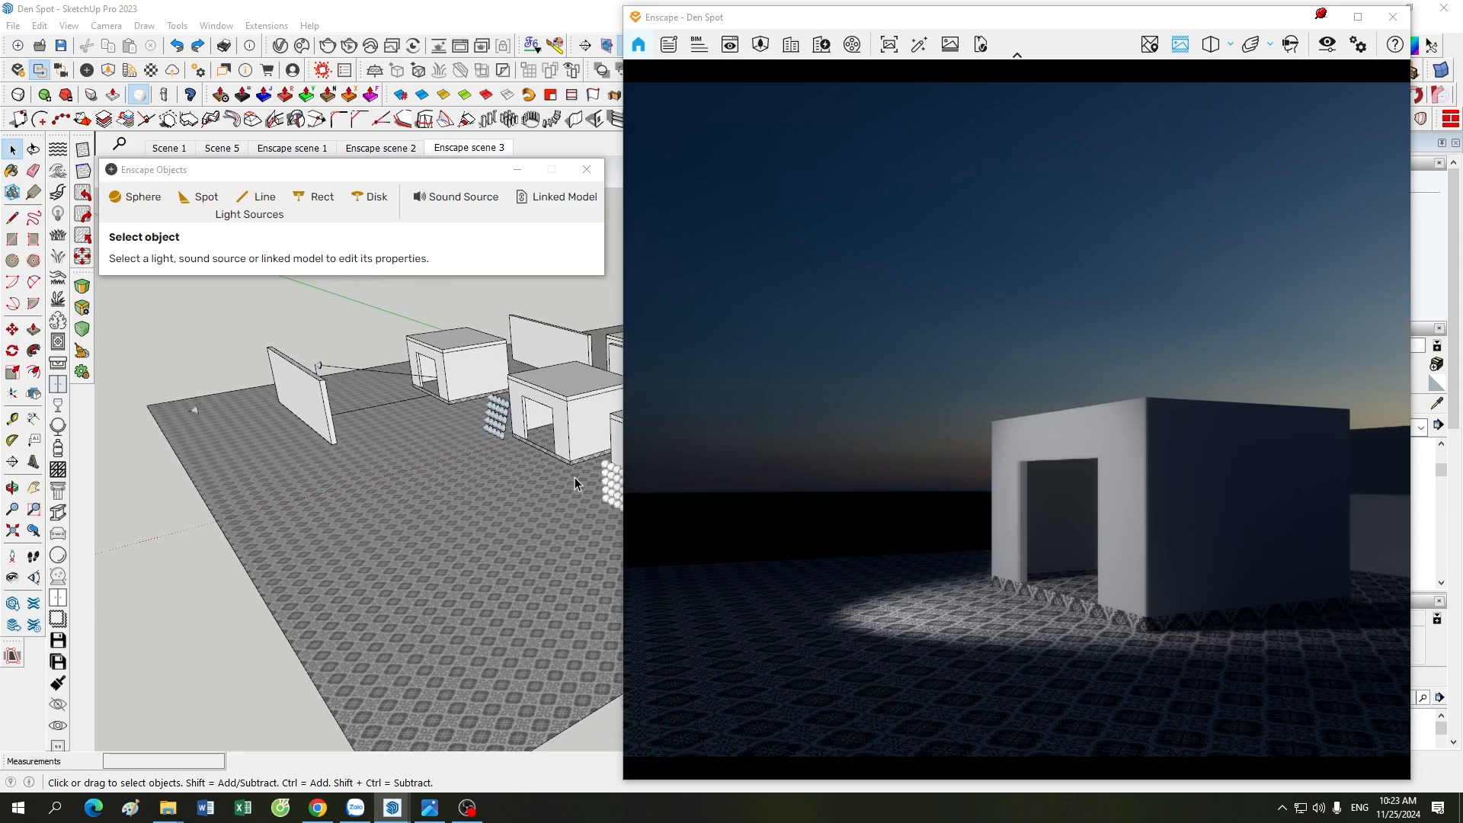
scroll(404, 489, "down", 5)
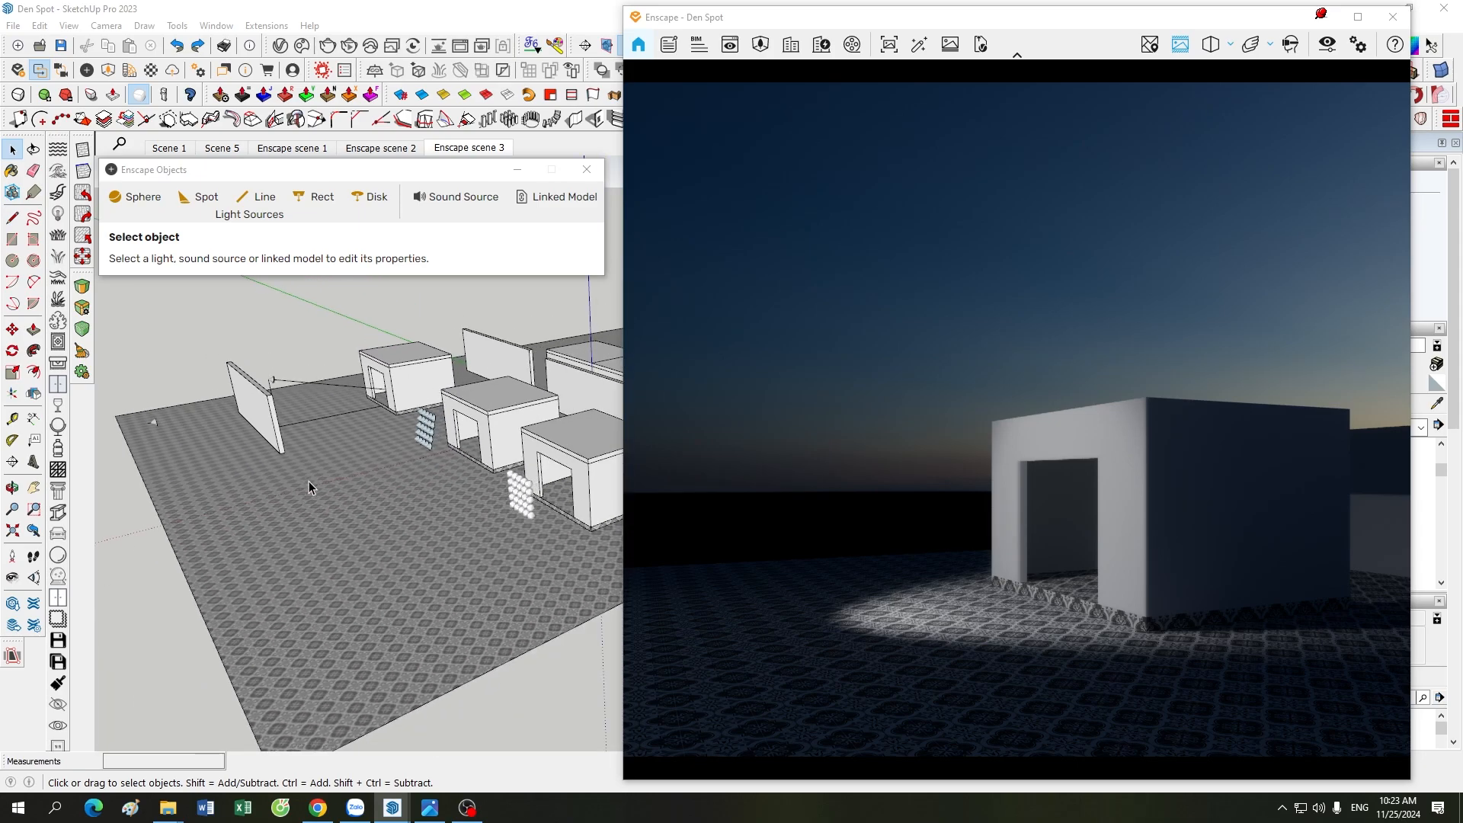
scroll(404, 454, "up", 2)
scroll(501, 423, "up", 3)
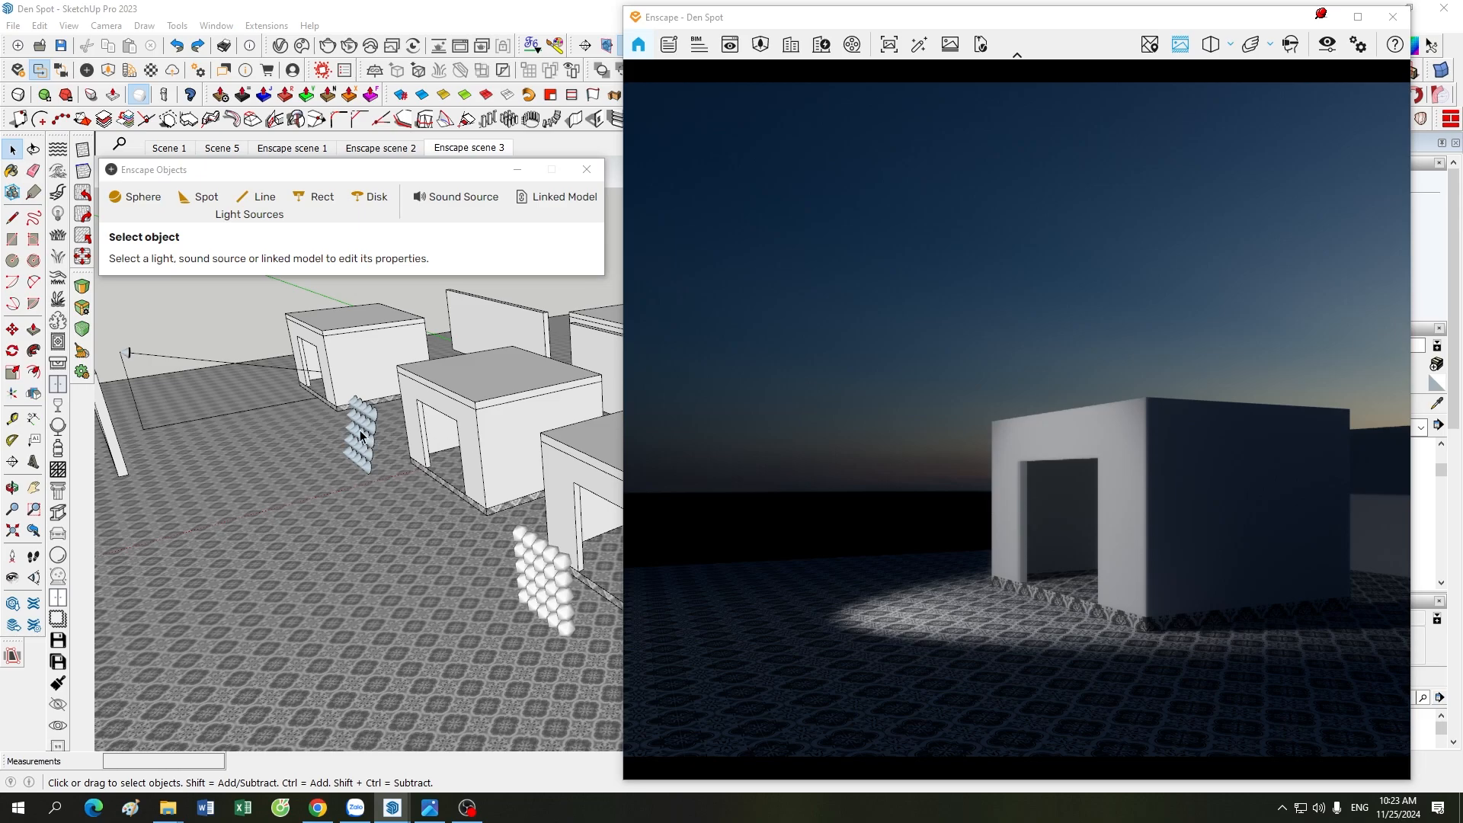
scroll(364, 427, "up", 5)
middle_click_drag(381, 473, 418, 427)
scroll(421, 433, "up", 3)
scroll(424, 440, "down", 8)
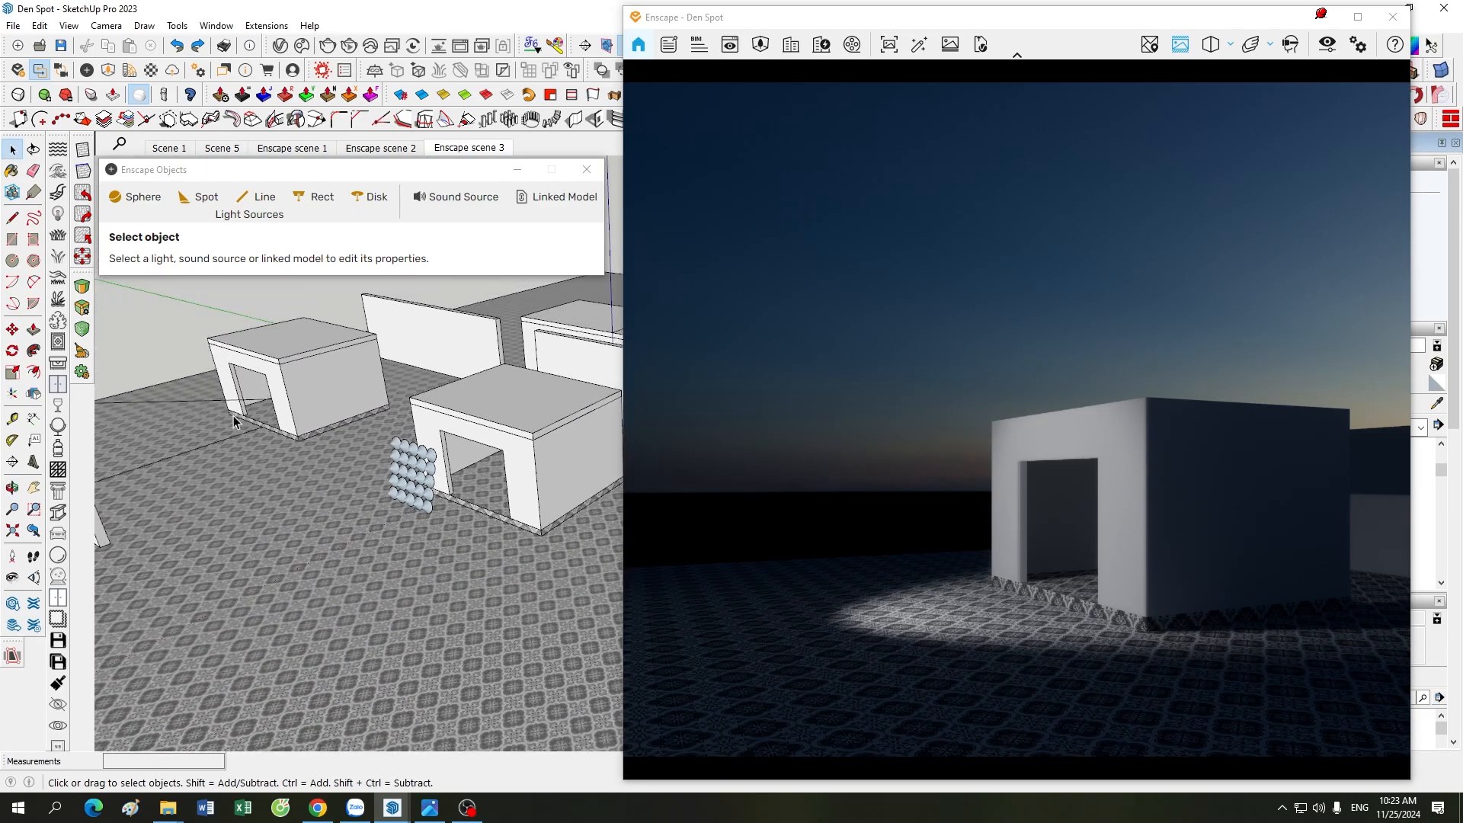
- Inspect the luminous intensity and beam angle of the single spotlight aimed at the farthest building, leaving it deselected
scroll(144, 404, "up", 10)
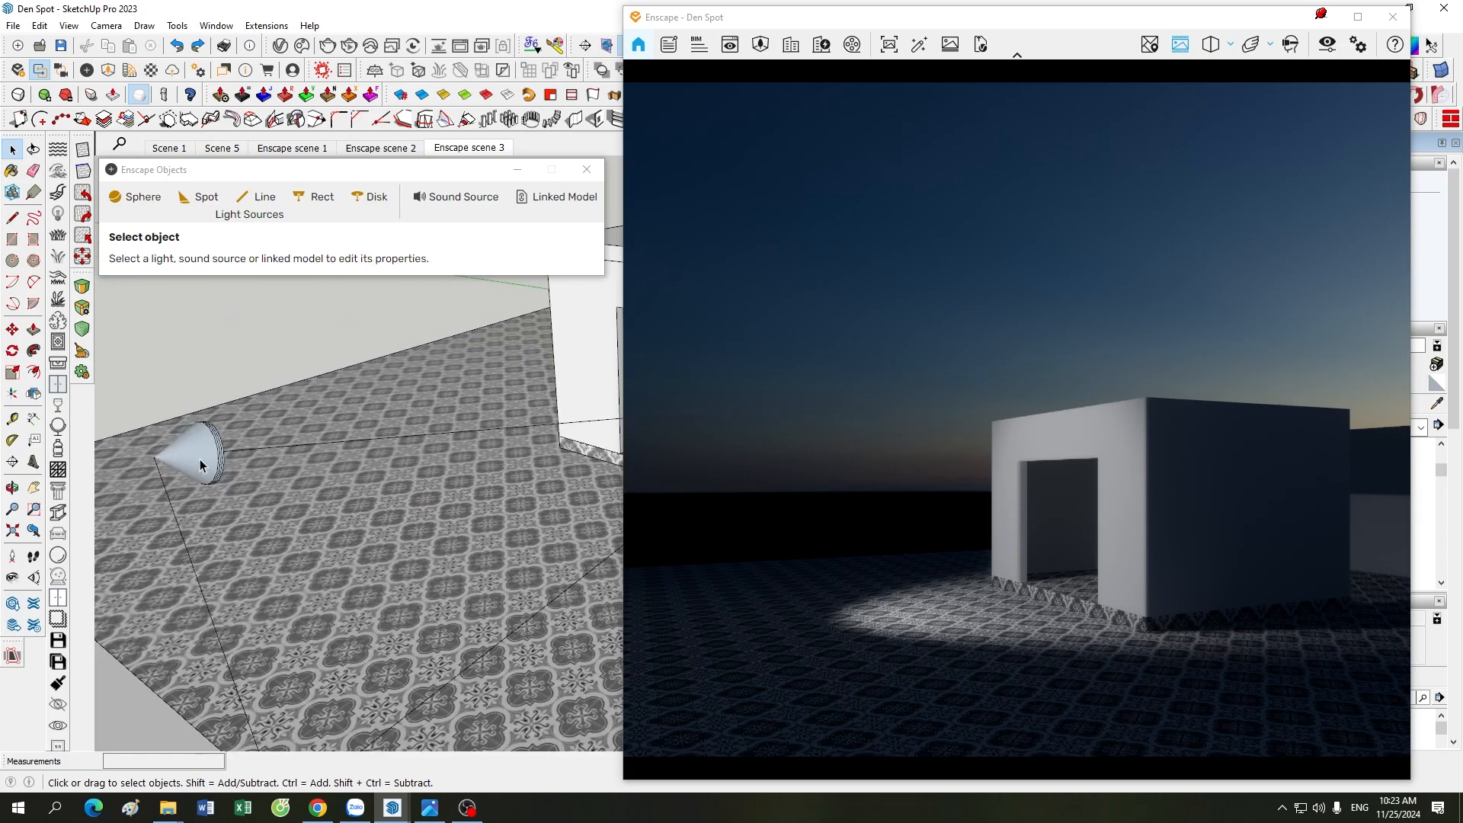
left_click(230, 437)
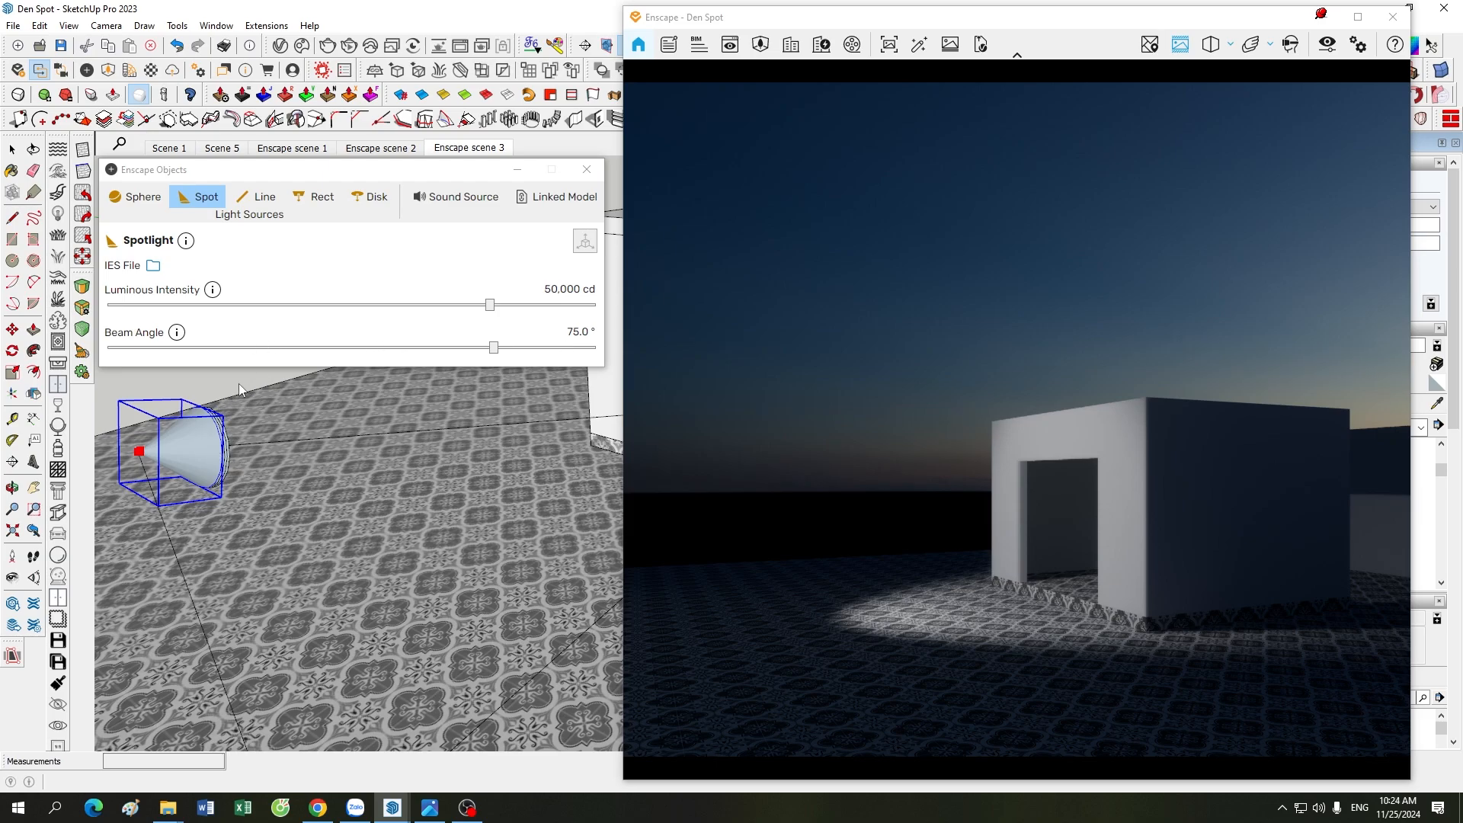
key("space")
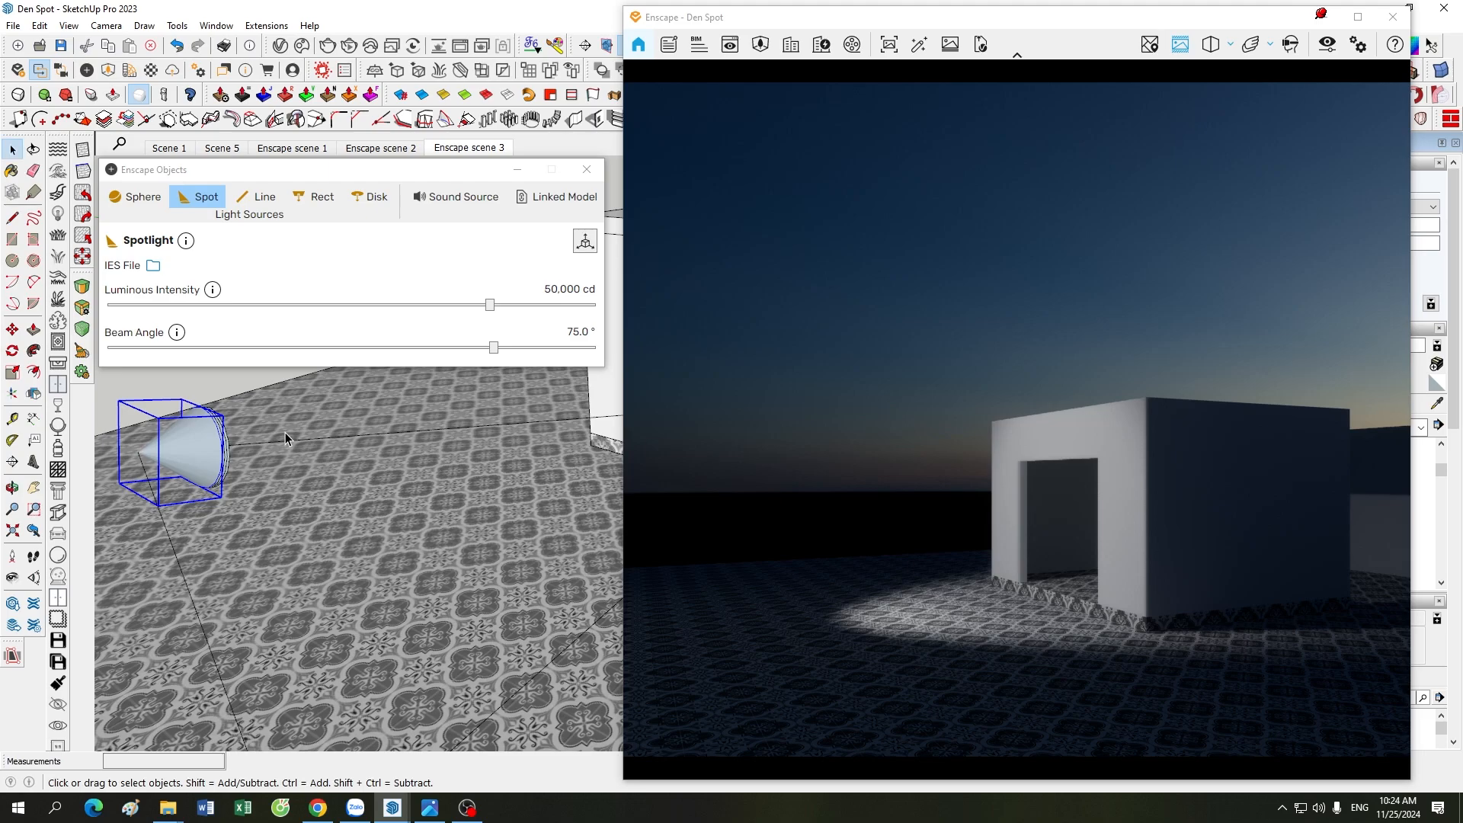
left_click(217, 387)
- Inspect the luminous intensity and beam angle of one spotlight inside the grid group before the middle building, leaving the group closed
scroll(308, 391, "down", 8)
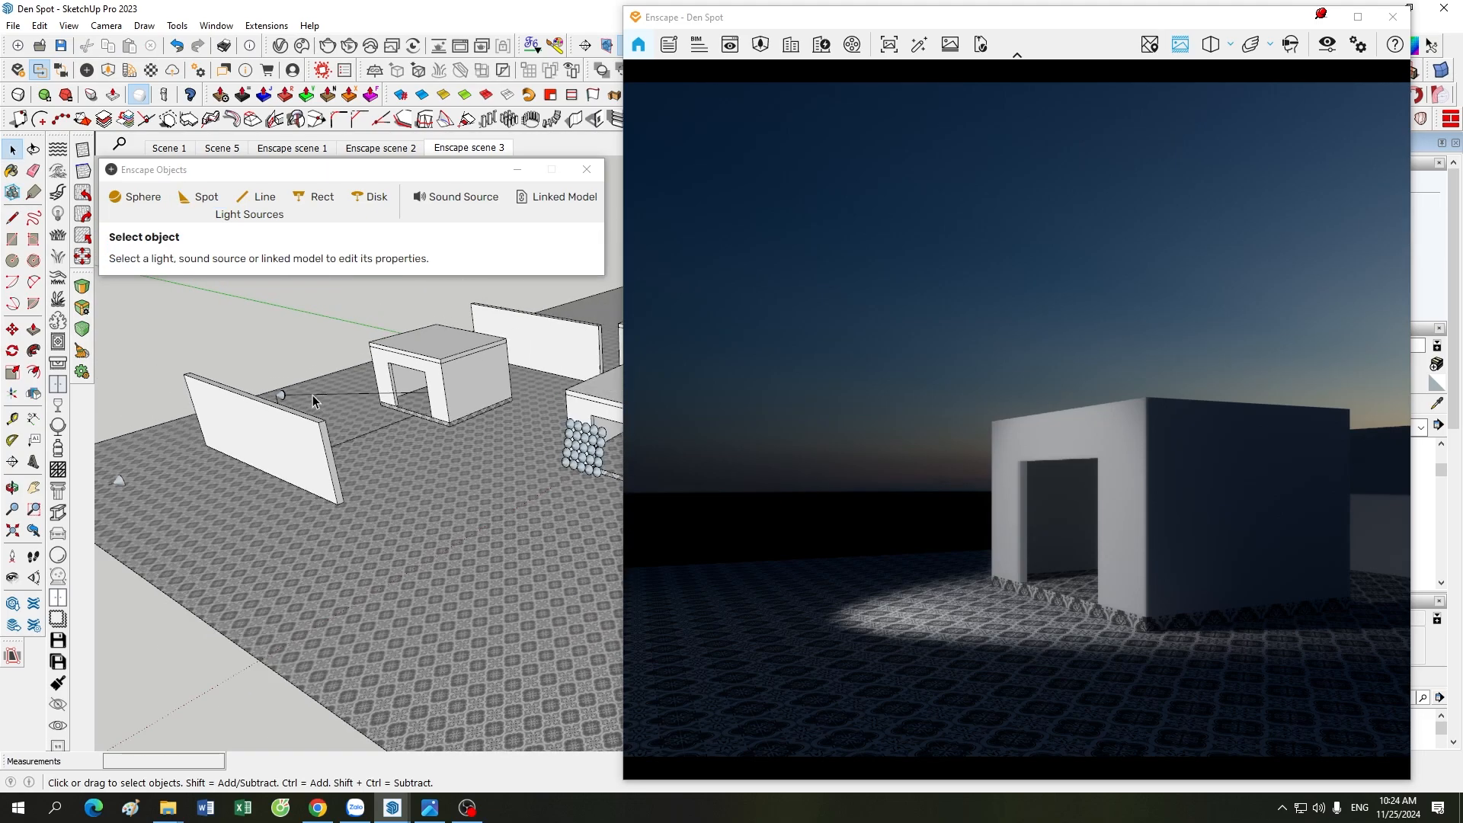
scroll(491, 414, "up", 4)
scroll(491, 414, "up", 3)
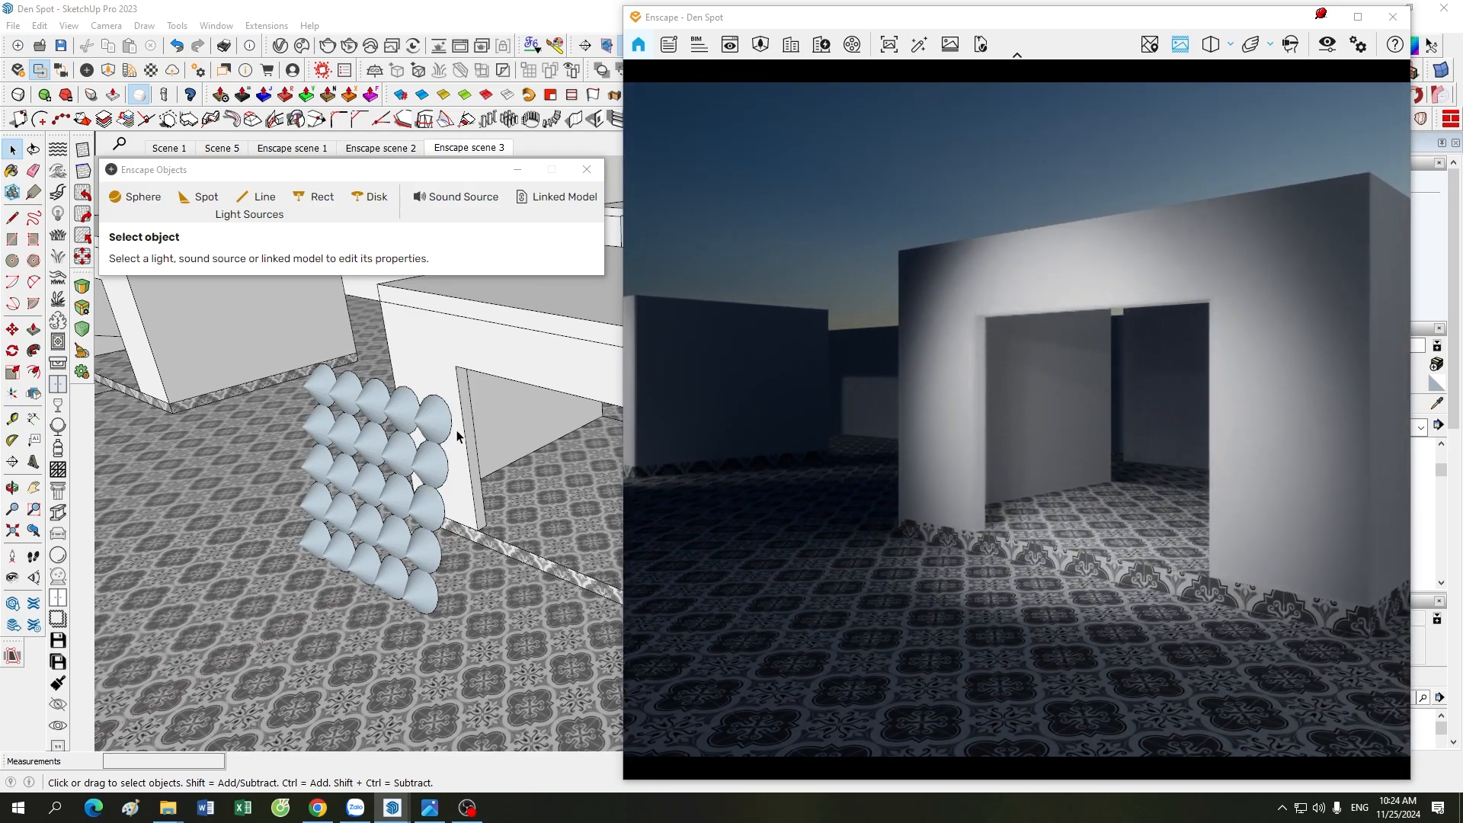
scroll(437, 588, "up", 2)
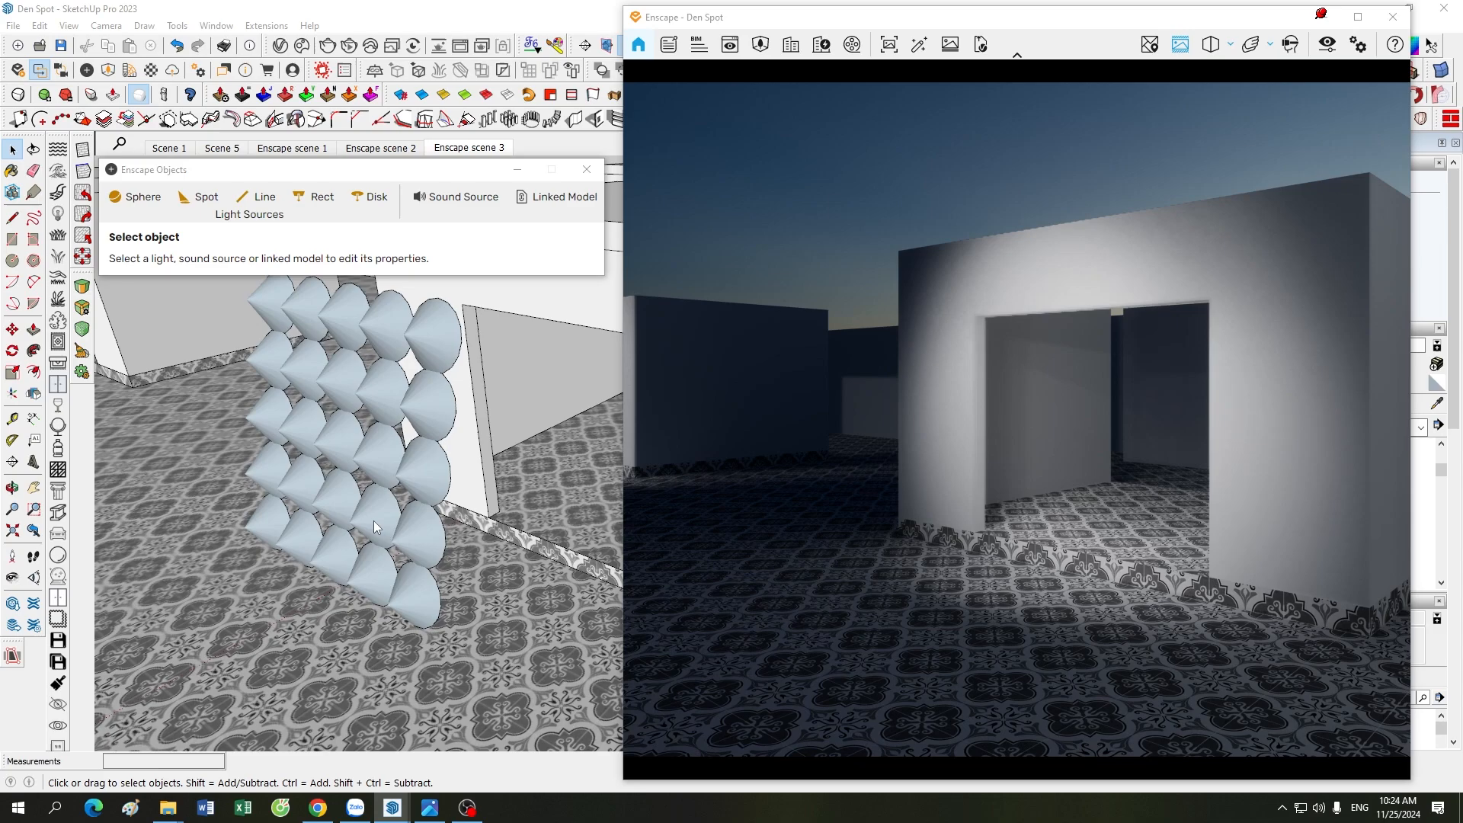
double_click(445, 335)
left_click(420, 377)
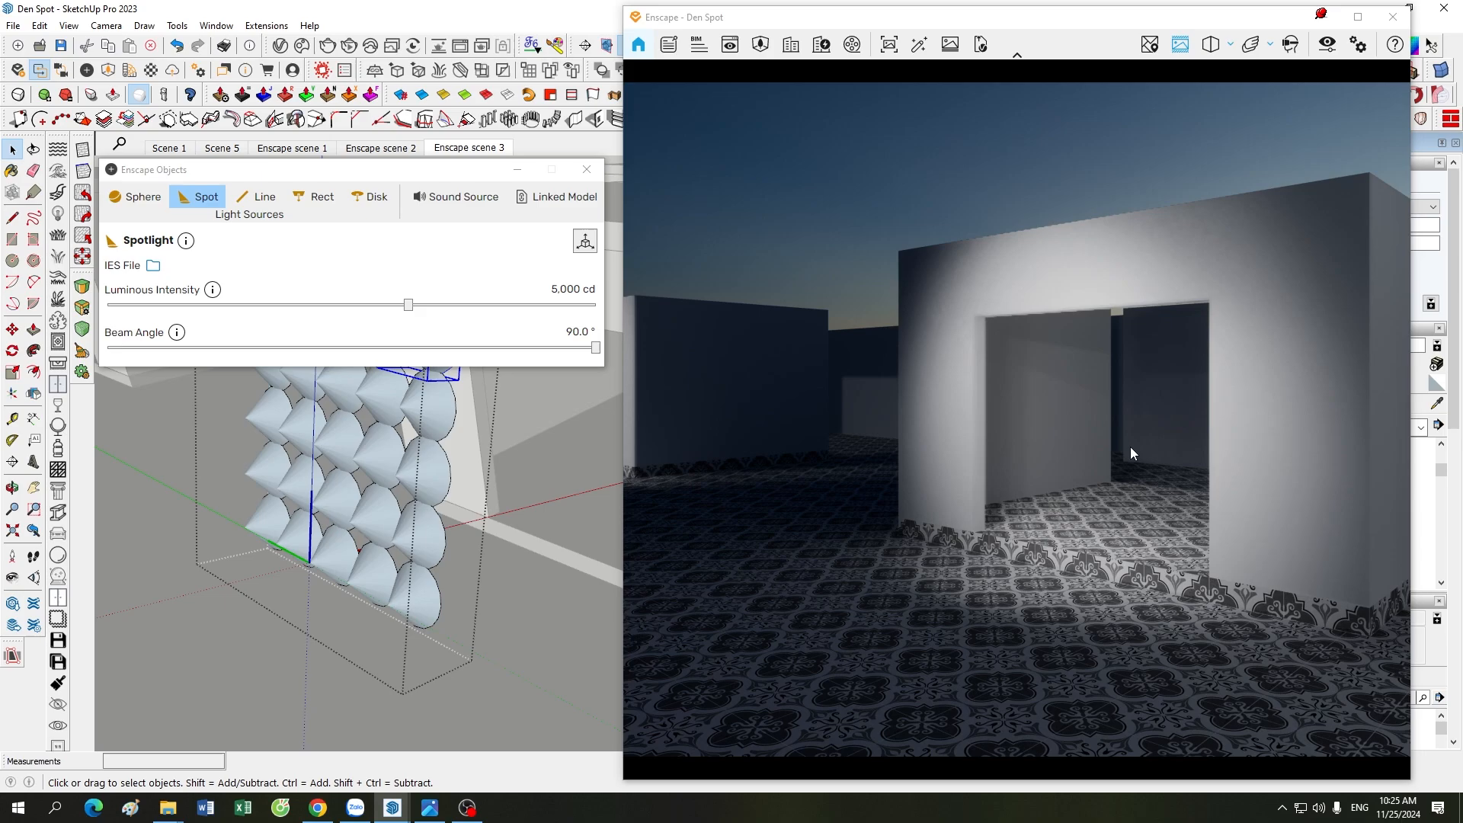
left_click(536, 493)
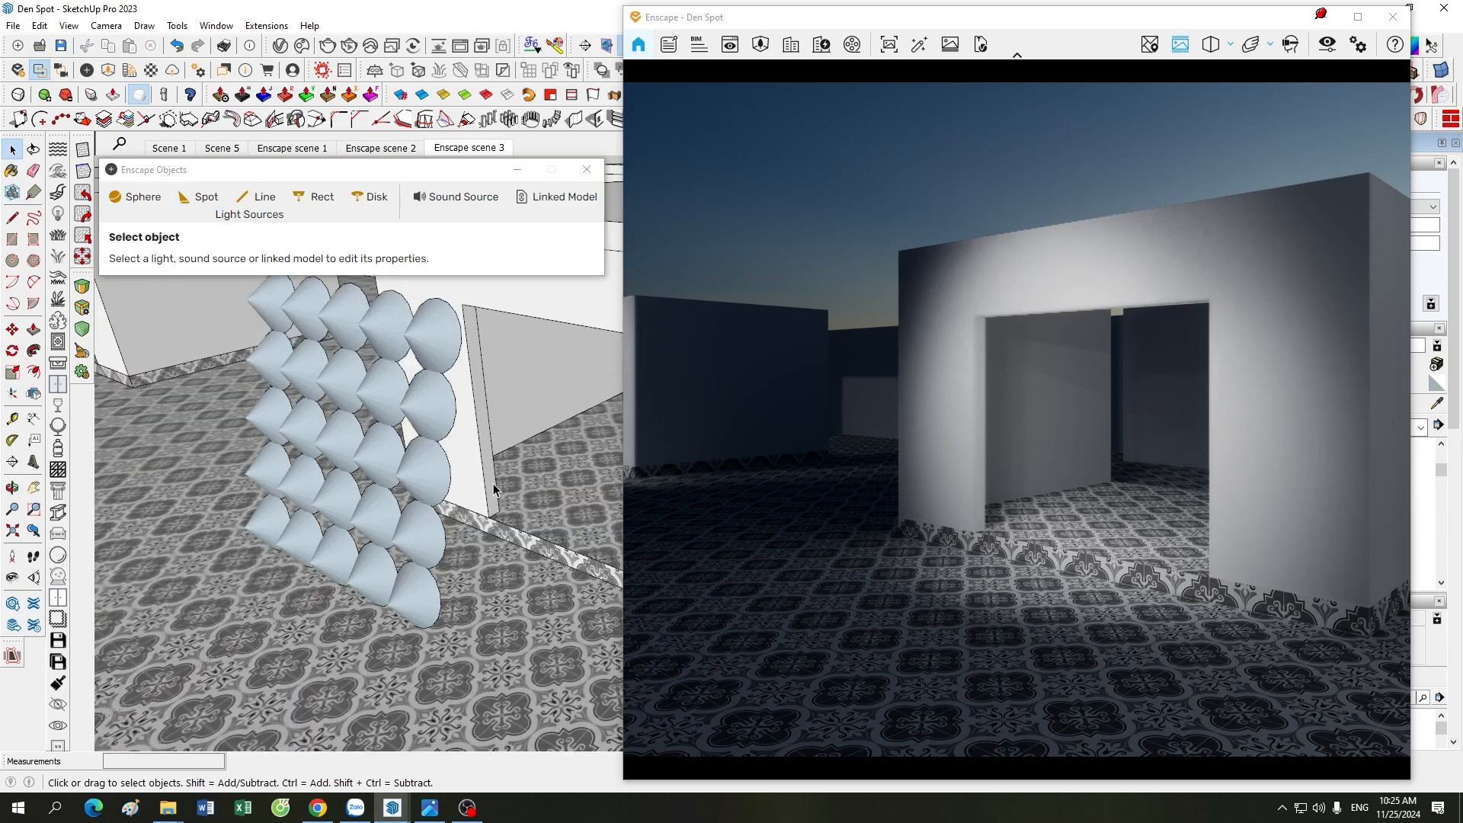
scroll(188, 694, "down", 1)
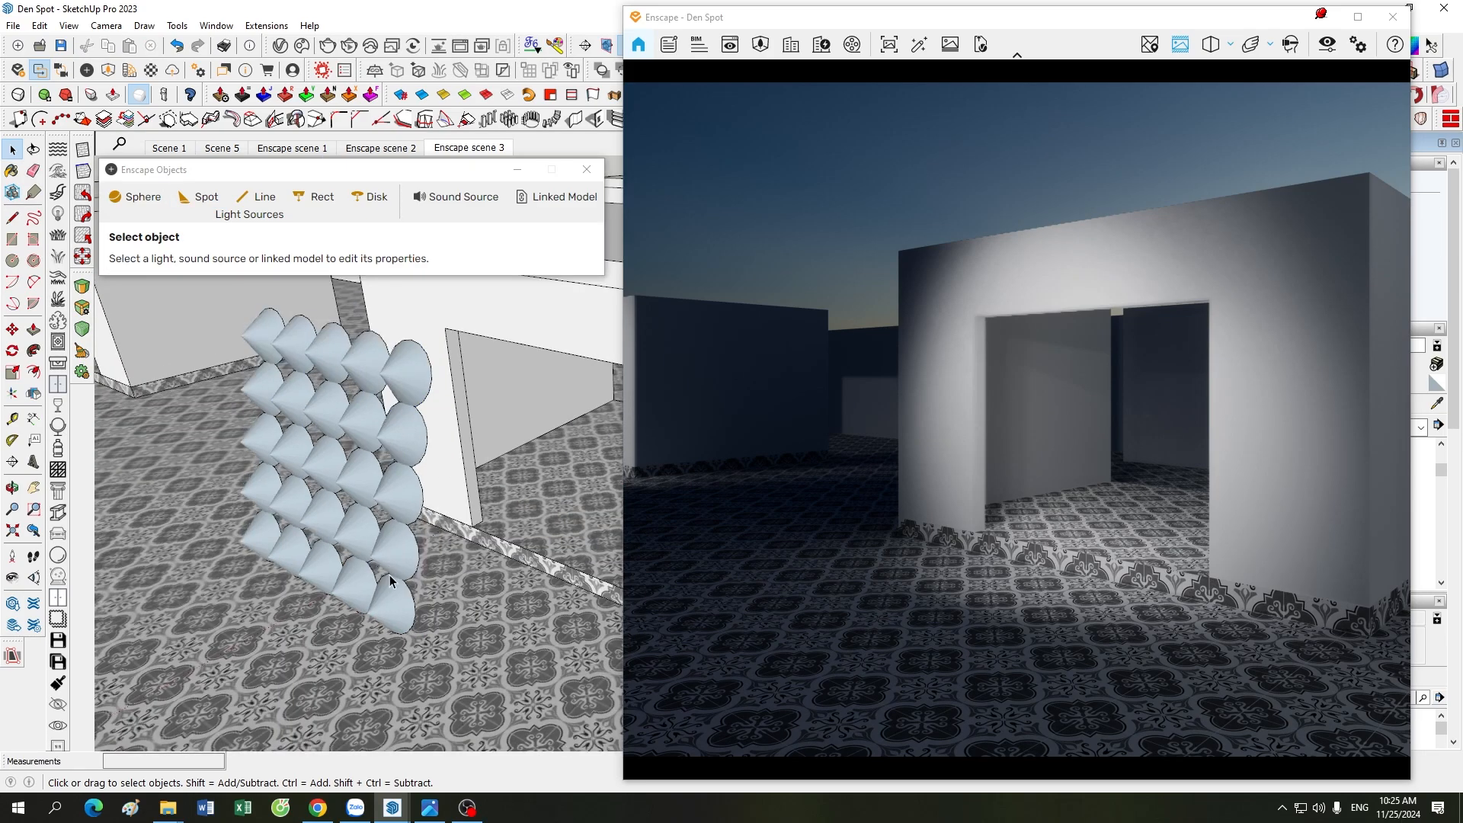
left_click(383, 547)
left_click(348, 333)
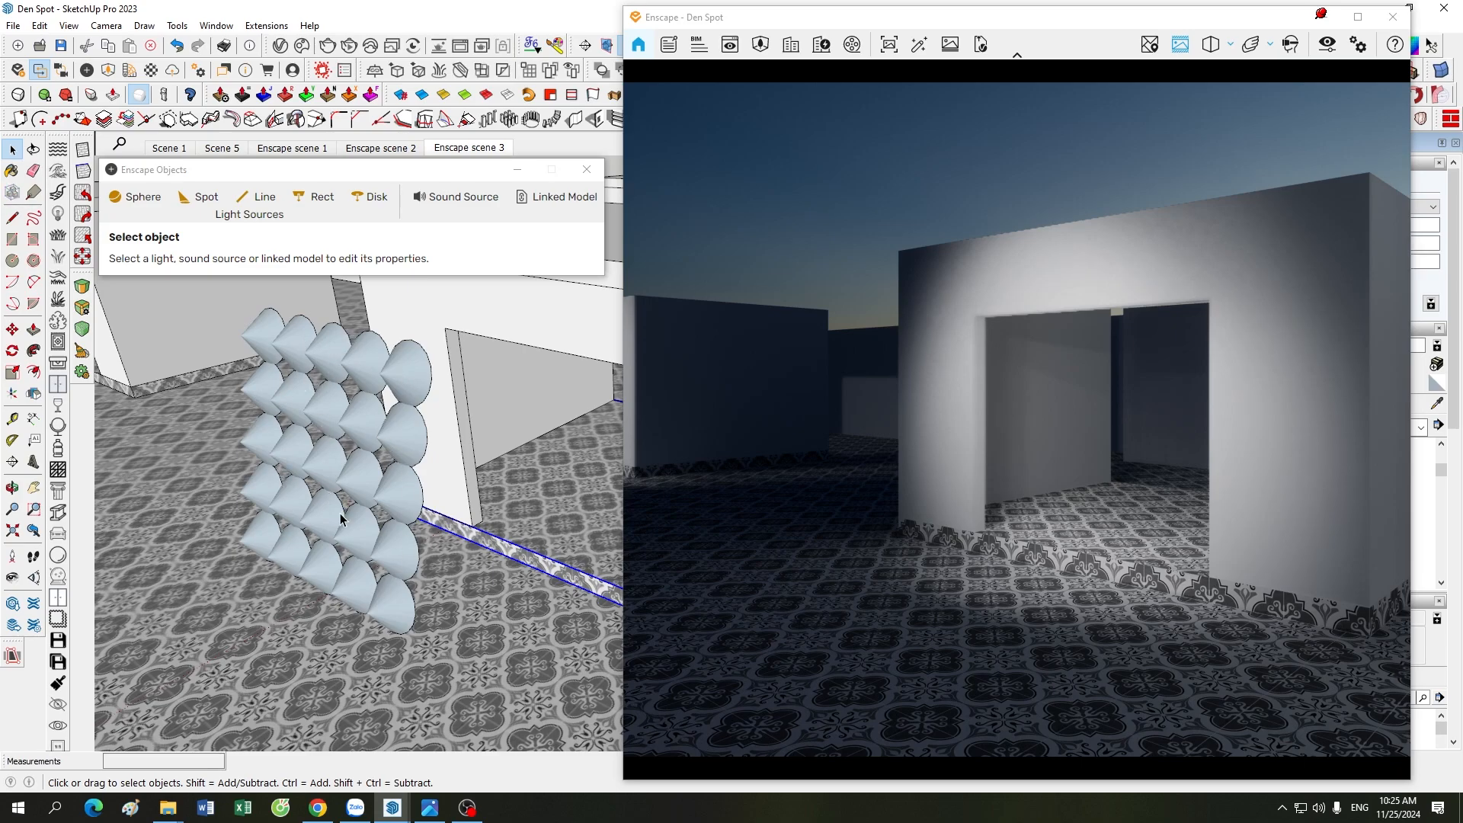
- Compare the lighting on the farthest and middle buildings in the live render, ending close to the middle building's front
left_click_drag(831, 523, 880, 515)
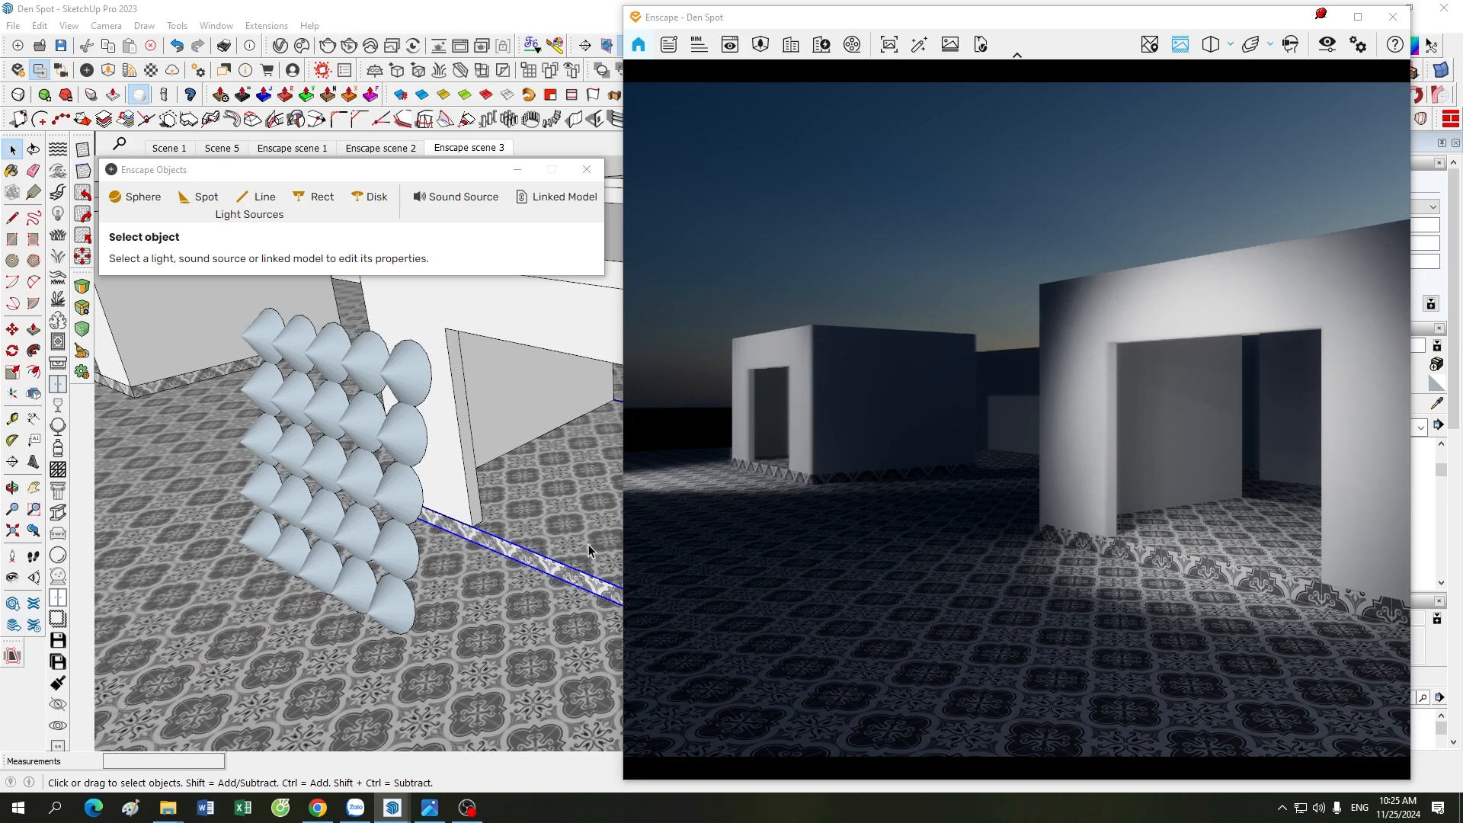
left_click_drag(755, 517, 919, 420)
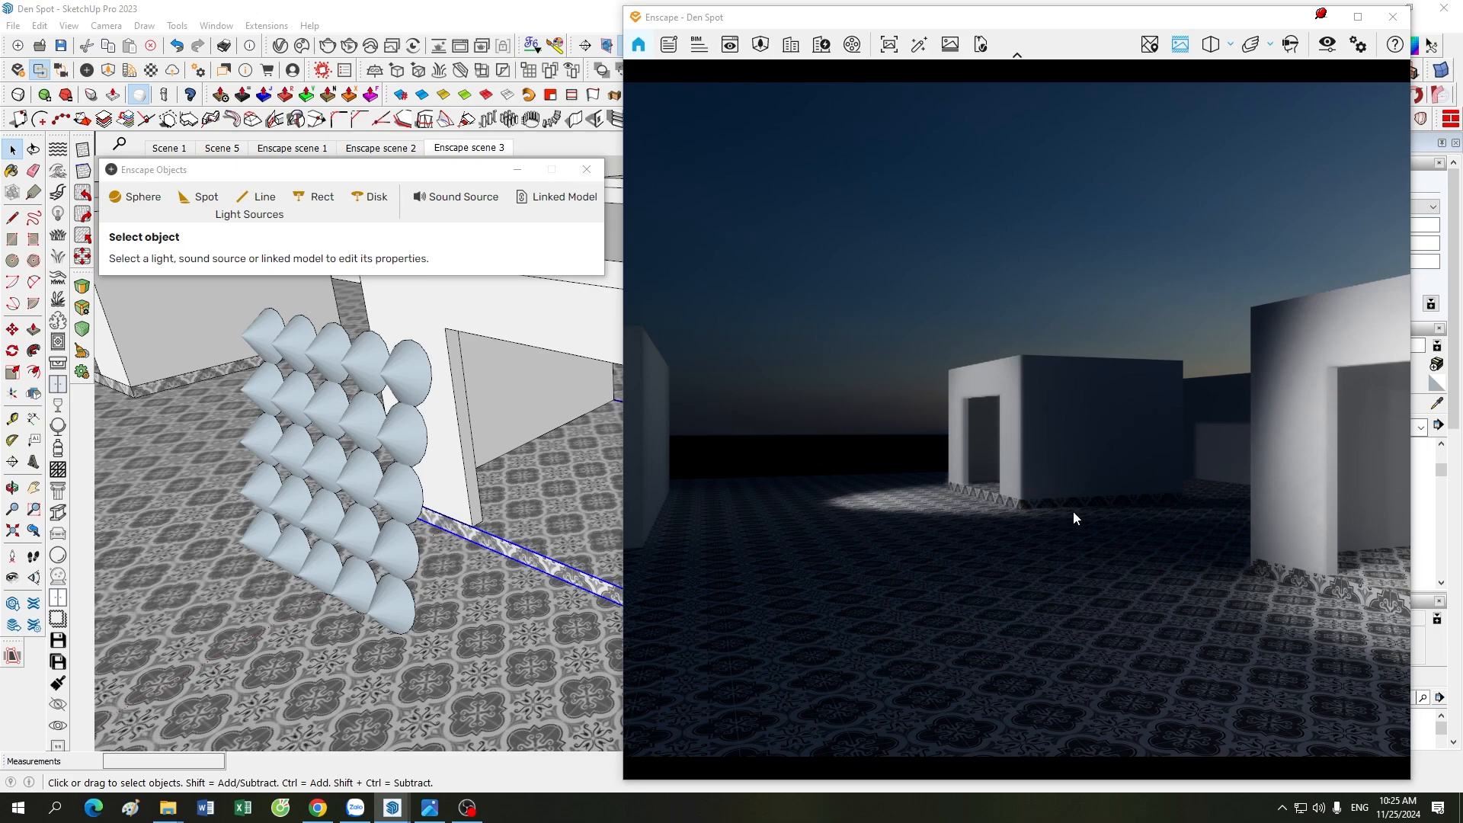
left_click_drag(1113, 480, 1105, 448)
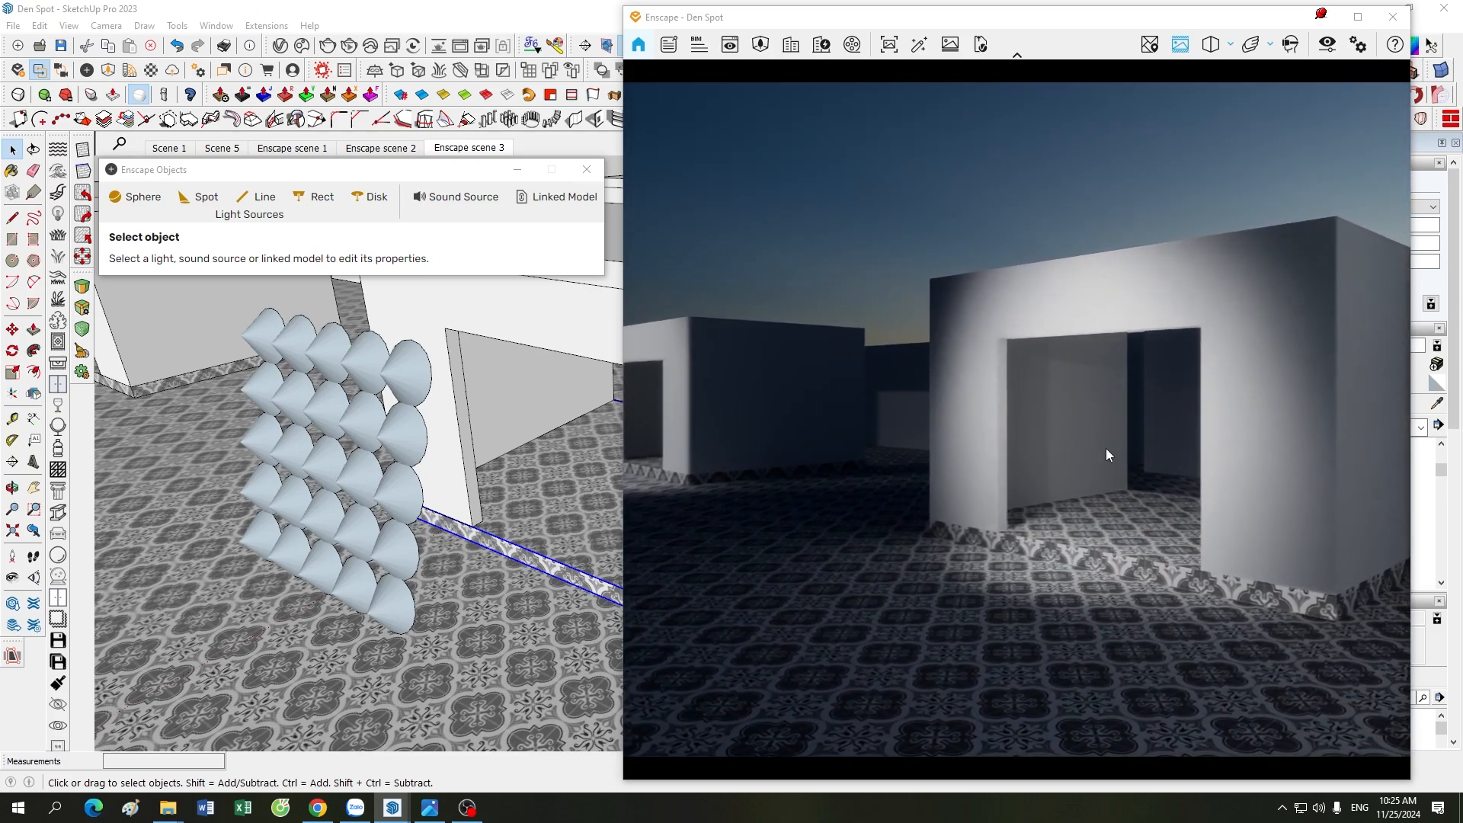
key("w")
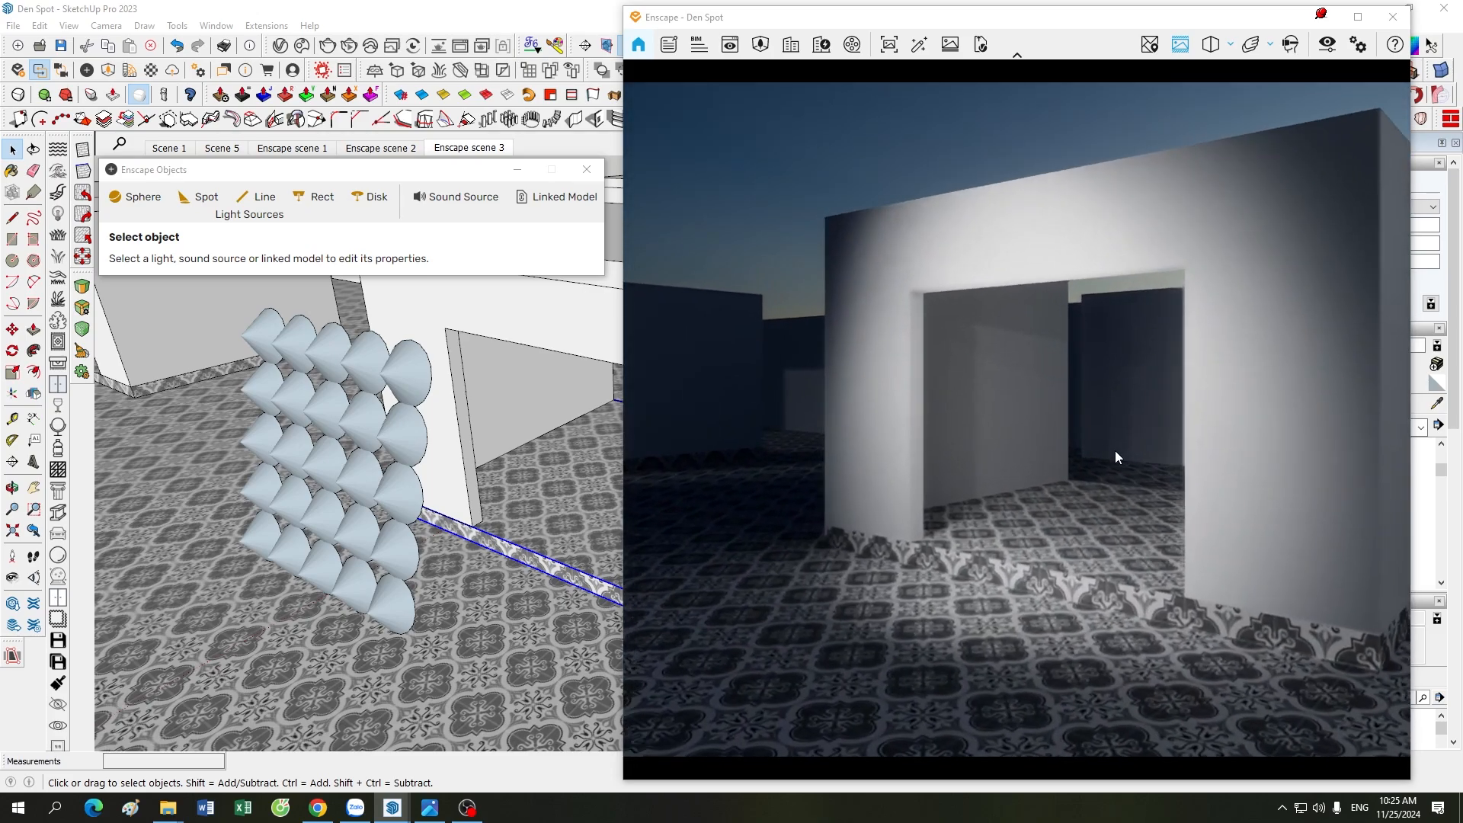
- Examine the light falling on the middle building's front, doorway and interior in the live render, including the neighbouring building
left_click_drag(1115, 450, 1173, 321)
key("w")
key("a")
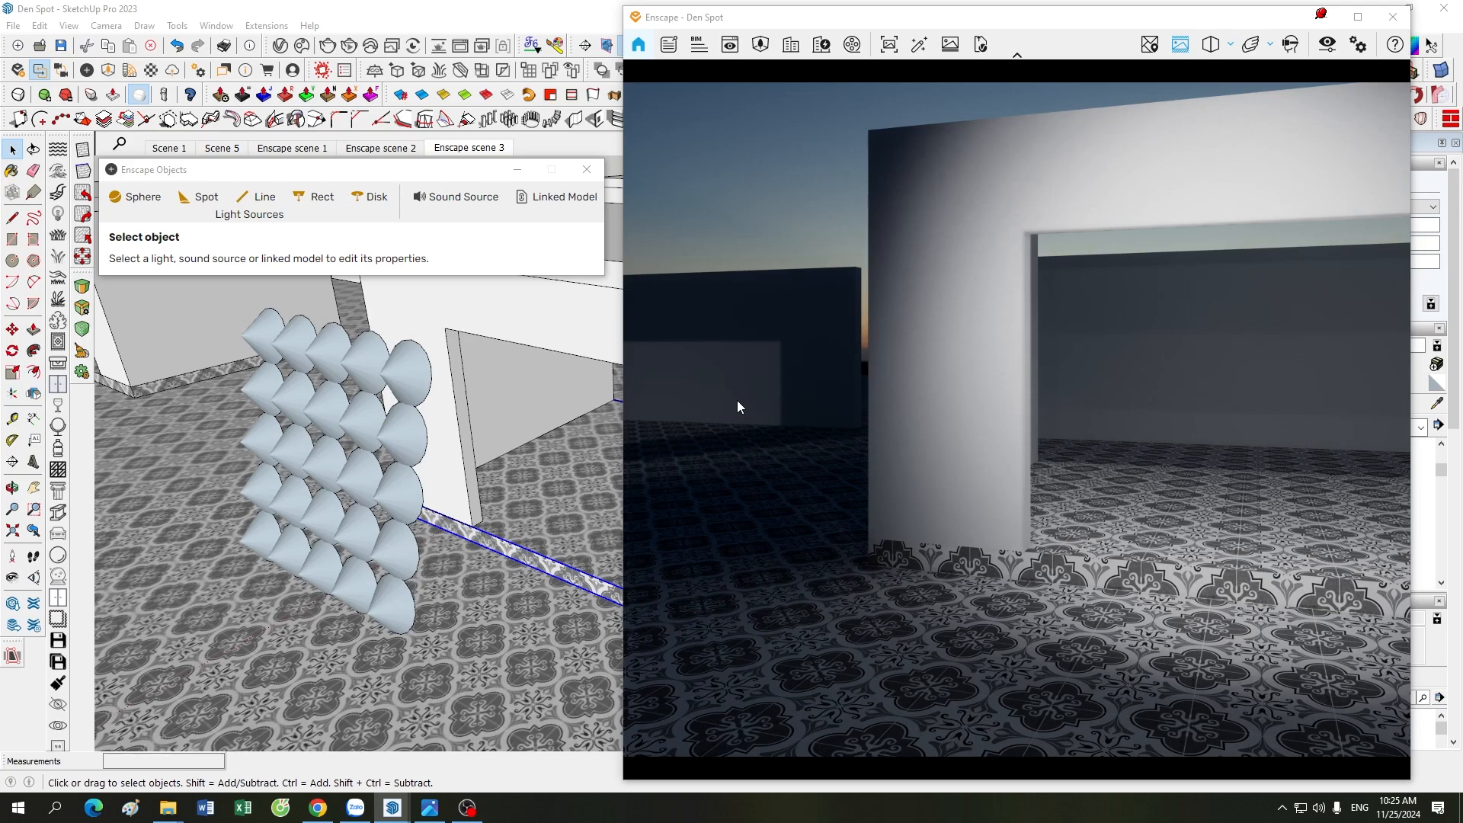
left_click_drag(1163, 483, 1172, 488)
key("d")
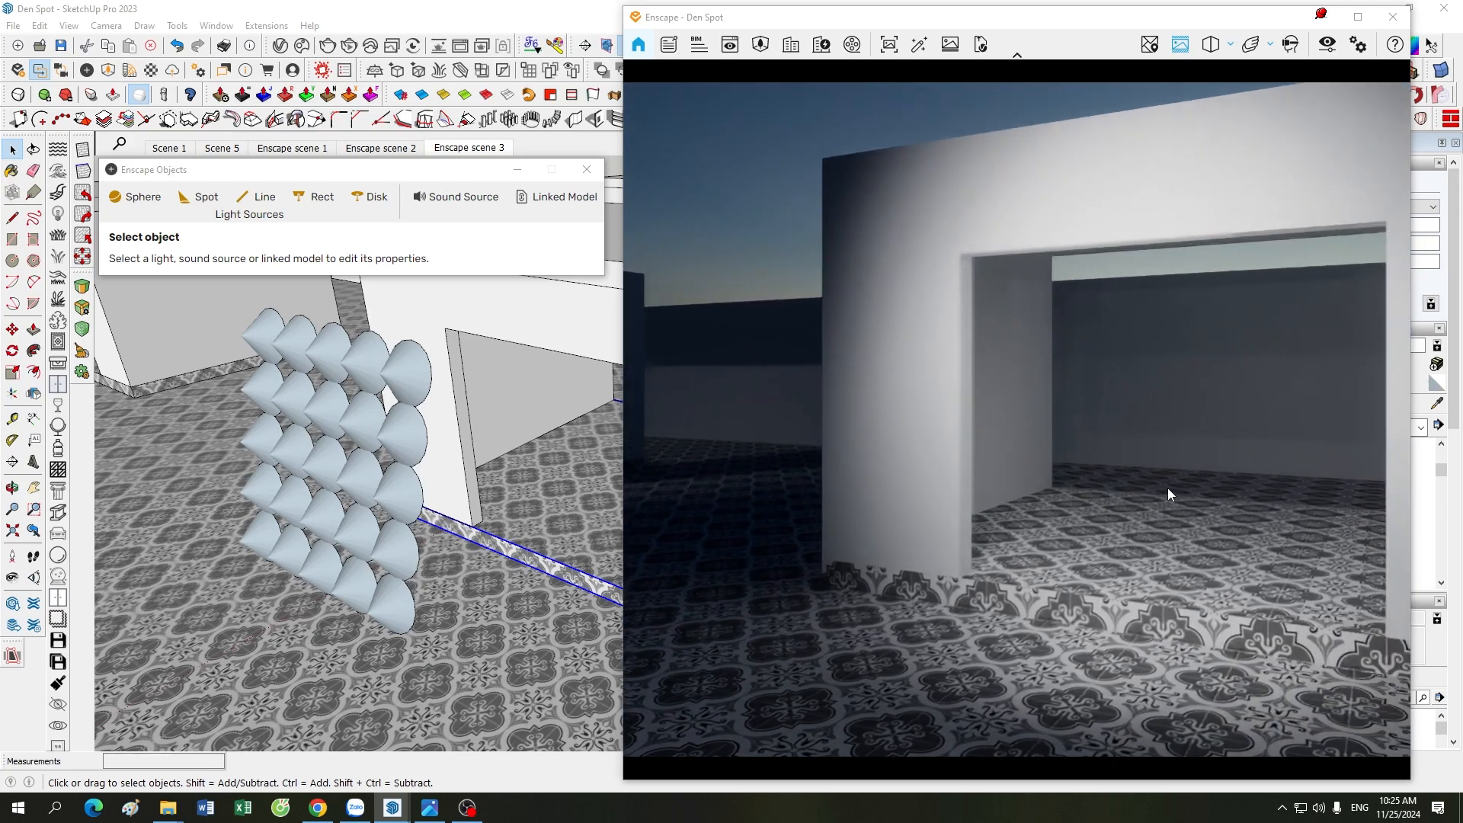
left_click_drag(1017, 523, 1038, 560)
key("w")
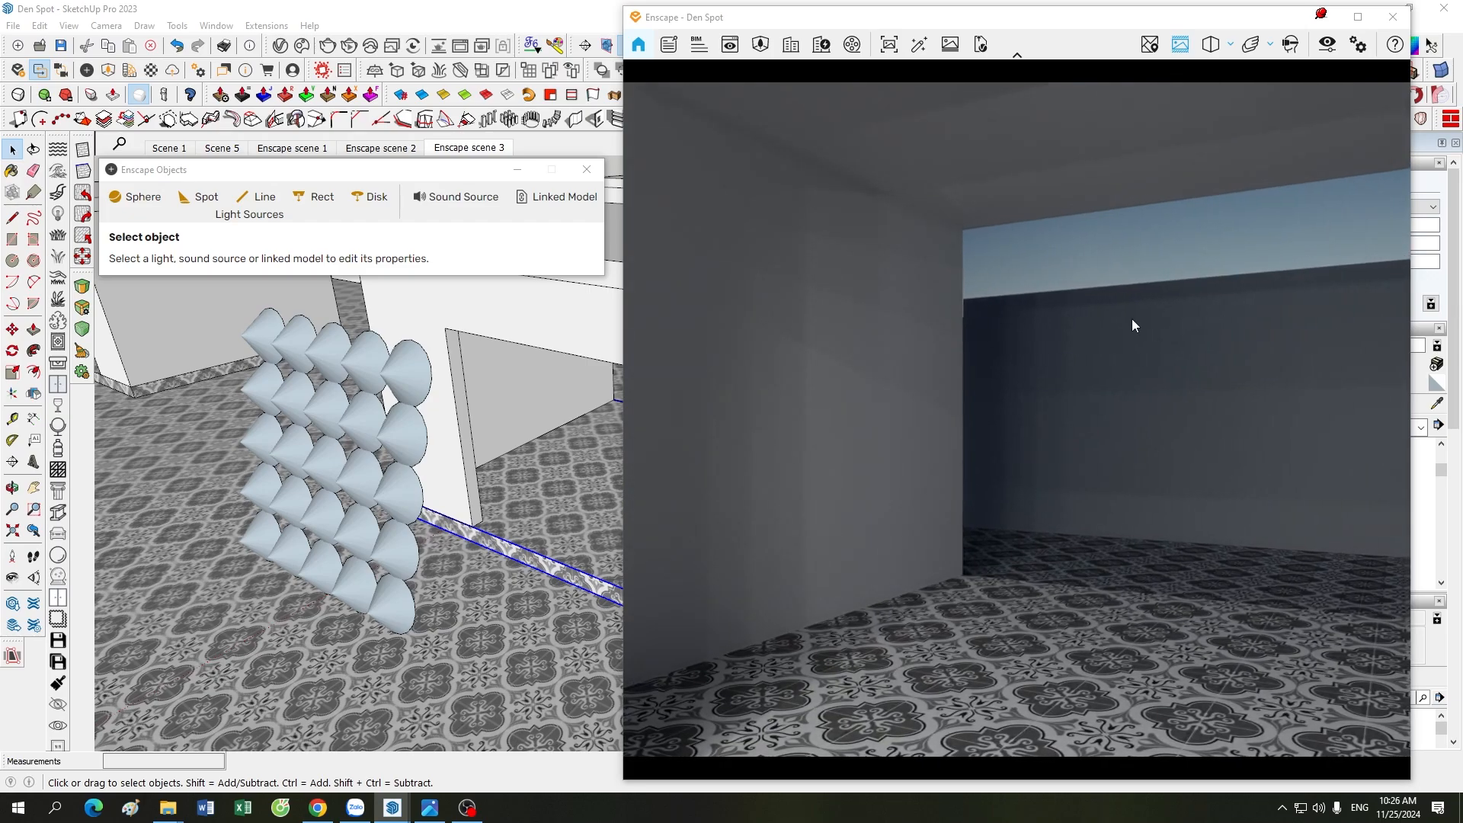
left_click_drag(1132, 318, 1135, 185)
left_click_drag(882, 602, 936, 351)
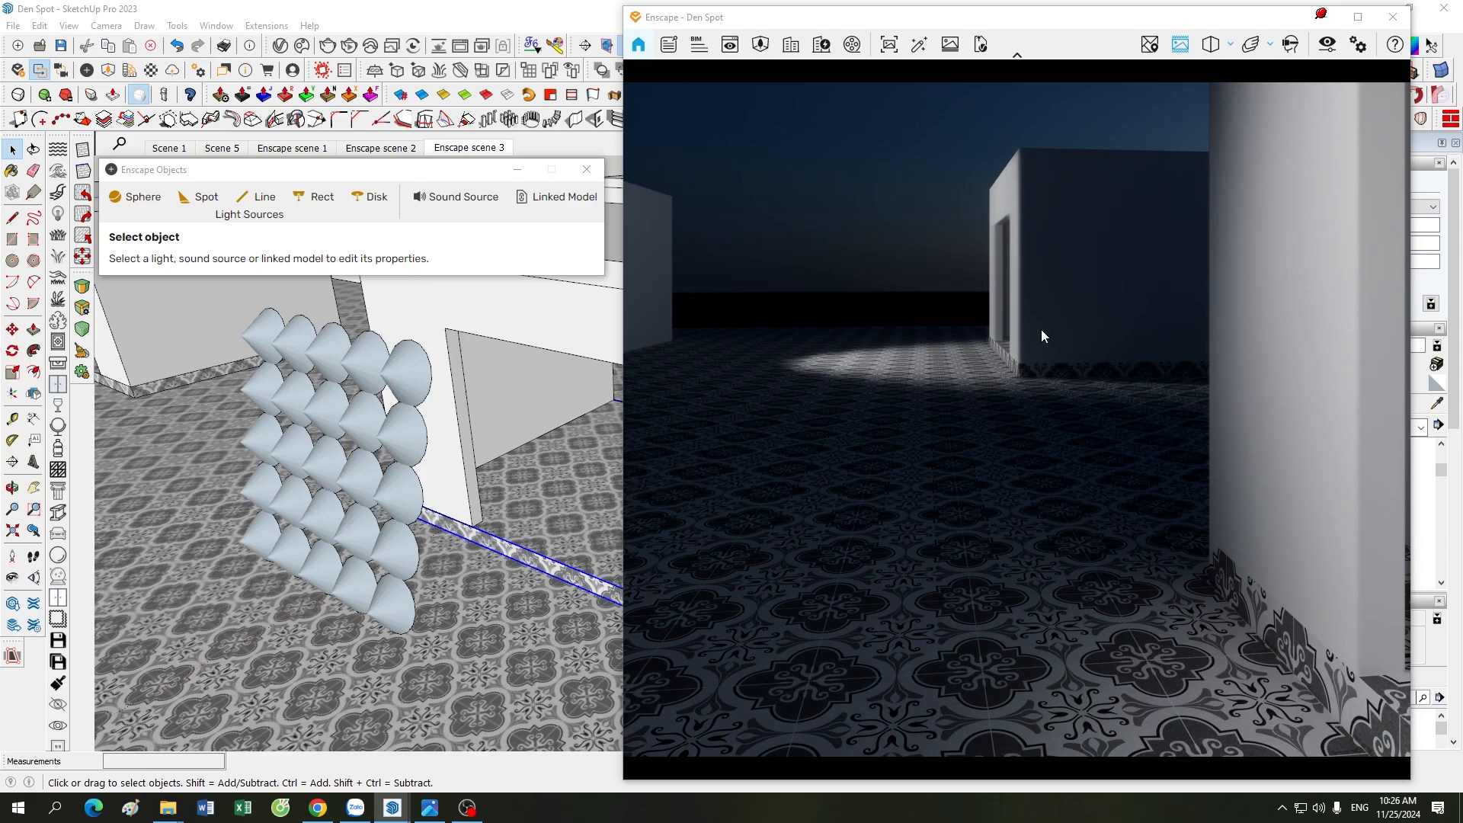
left_click_drag(1033, 359, 785, 379)
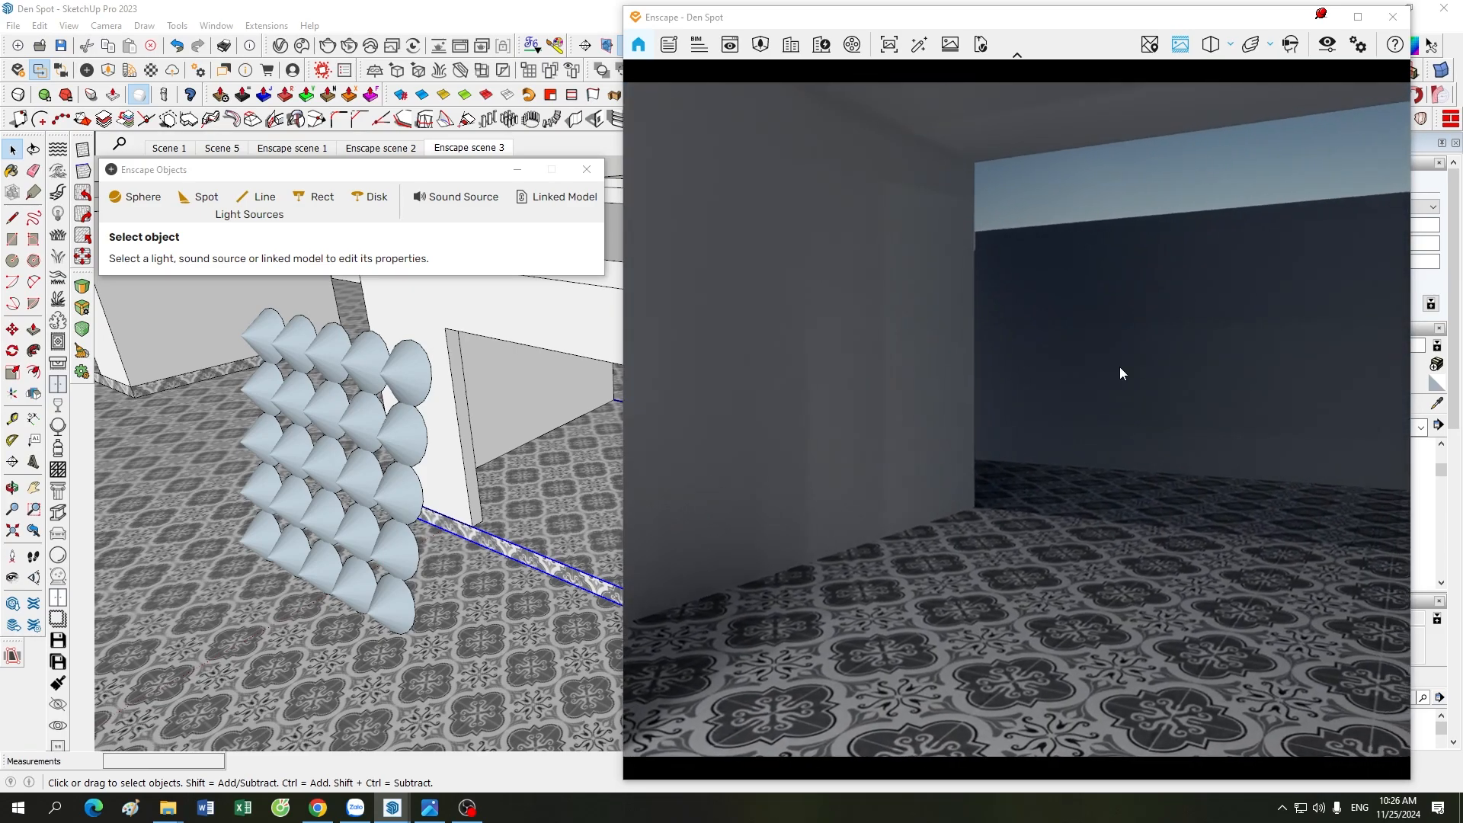
- Inspect the light on the side wall and ceiling inside the middle building in the render, ending back outside its front
left_click_drag(1118, 368, 1073, 336)
left_click_drag(1001, 273, 999, 528)
scroll(1031, 486, "up", 5)
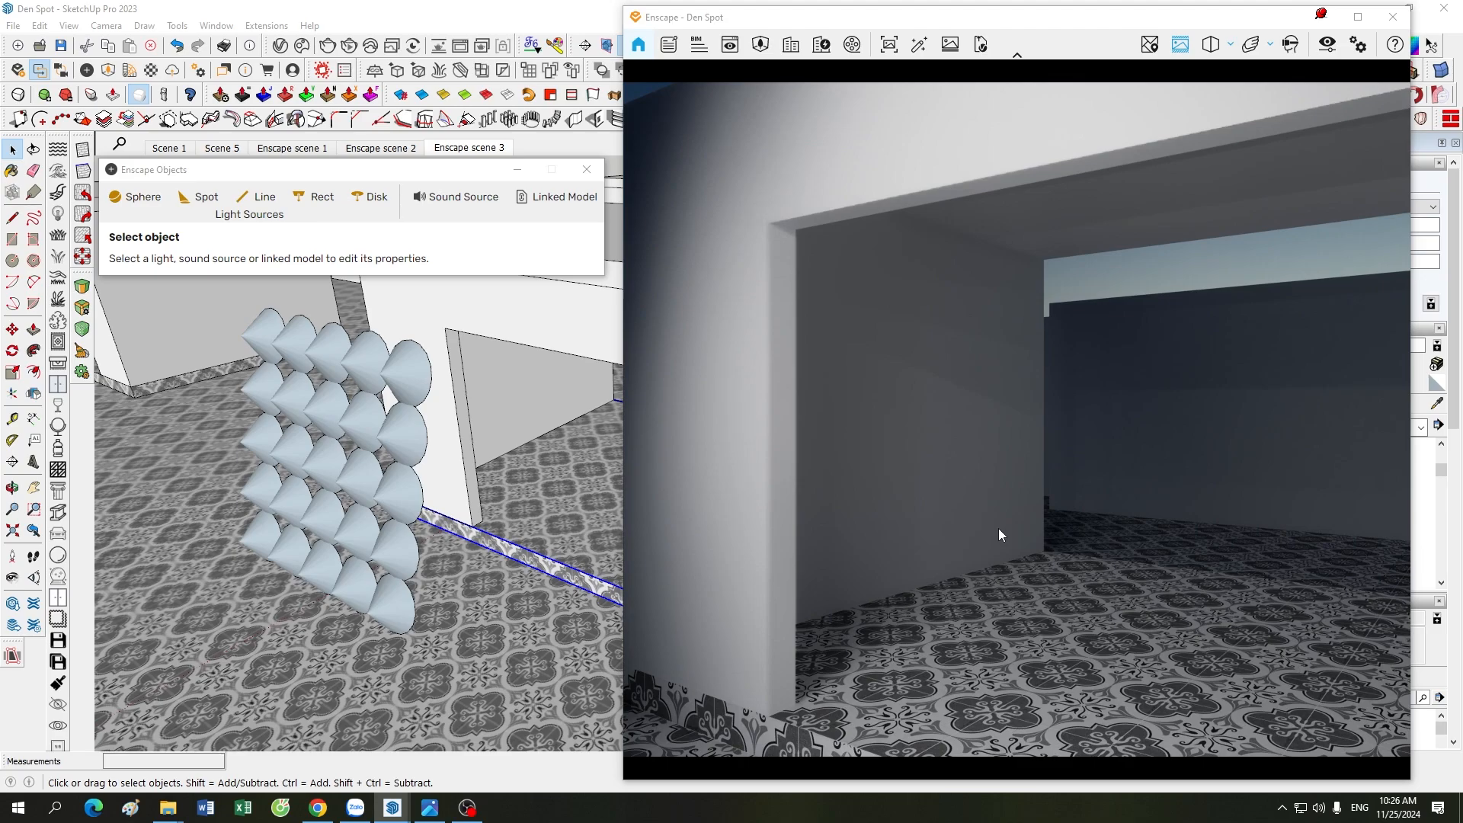
scroll(998, 528, "up", 3)
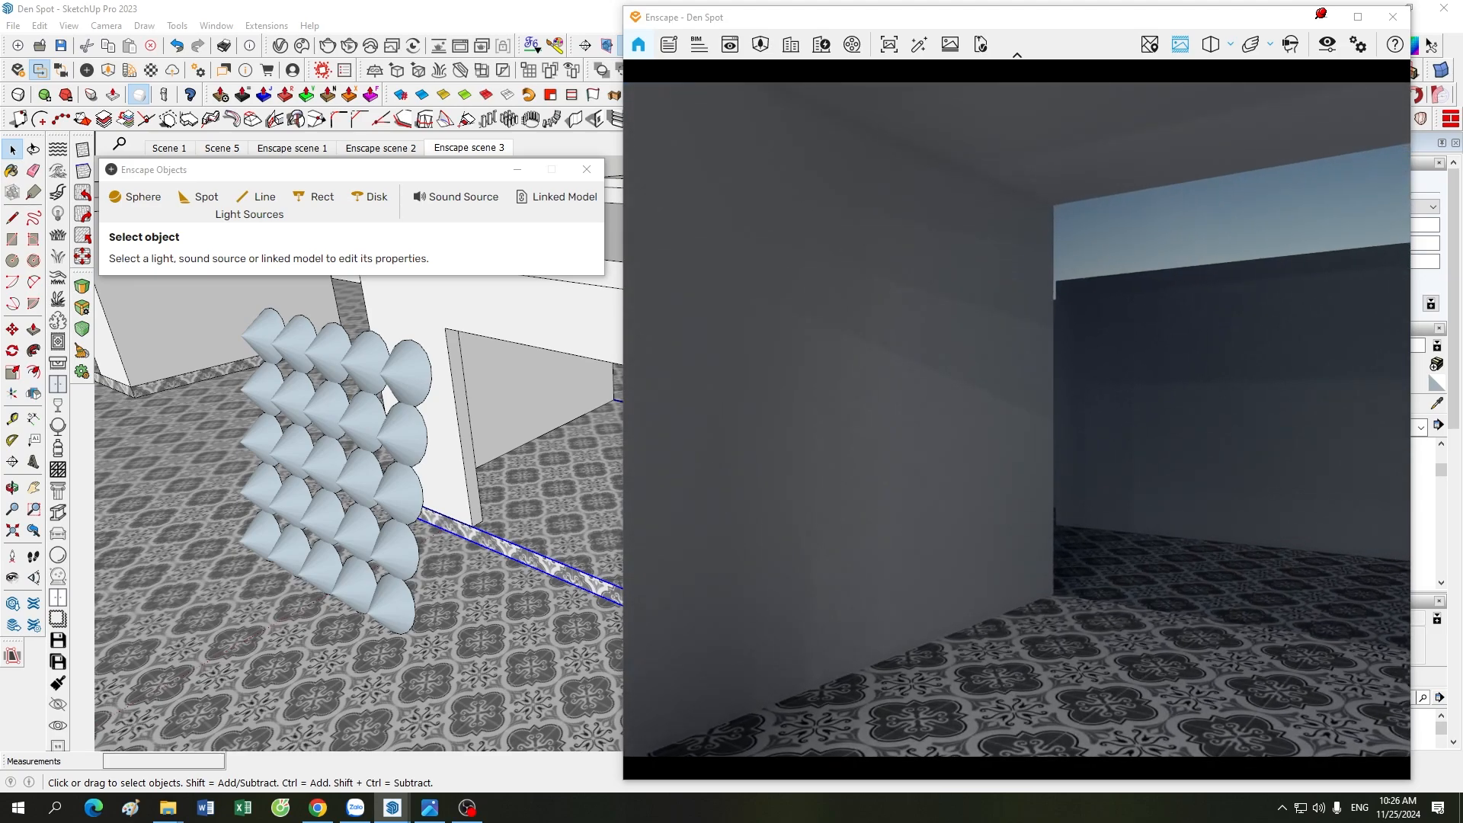
left_click_drag(999, 528, 1022, 392)
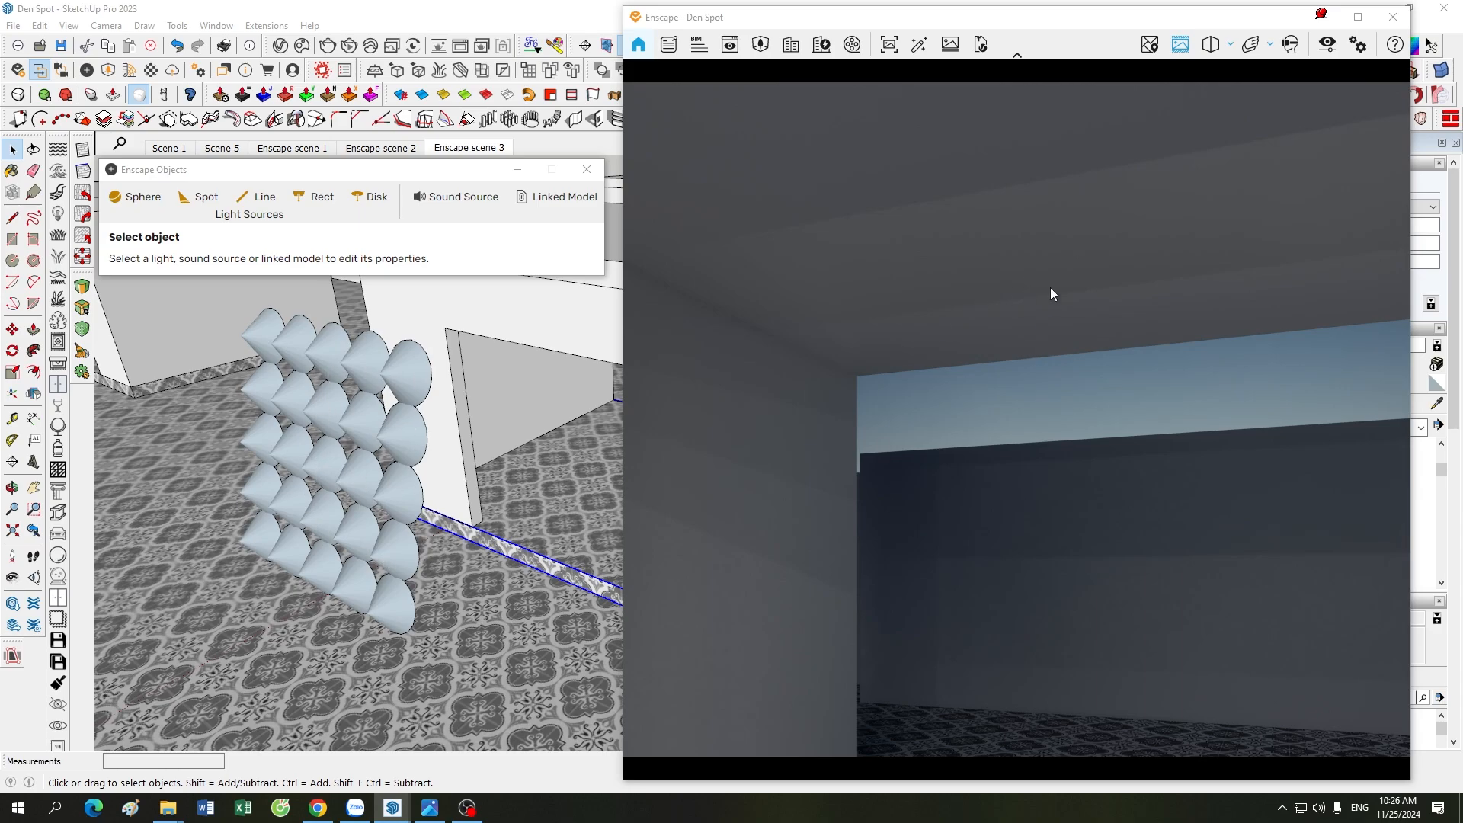
left_click_drag(1050, 286, 974, 455)
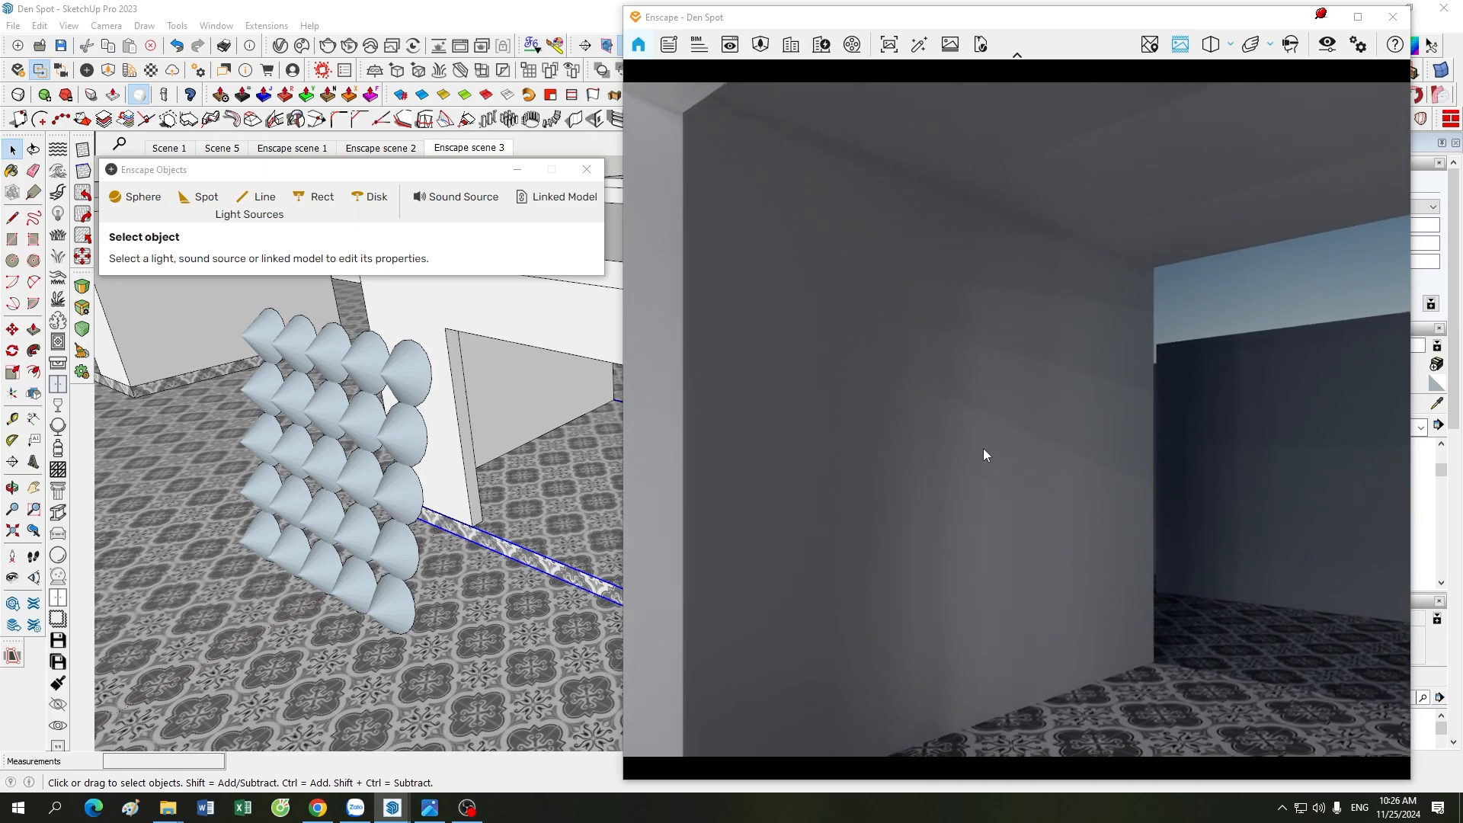
scroll(983, 448, "down", 5)
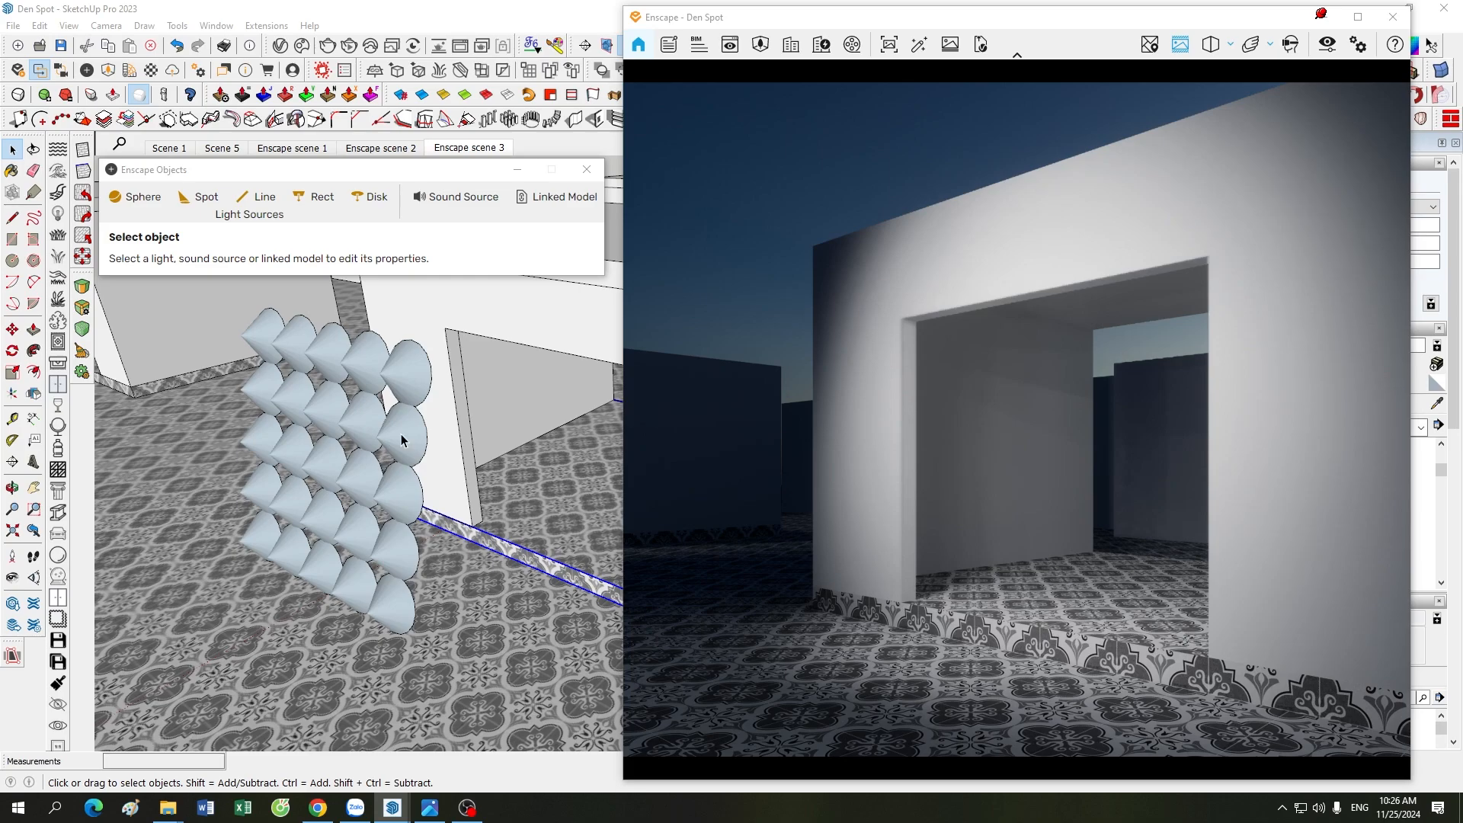
- View the living room reference photo in the photo viewer with the render window moved out of its way, and return to the SketchUp model
left_click(429, 808)
left_click_drag(1148, 19, 1133, 650)
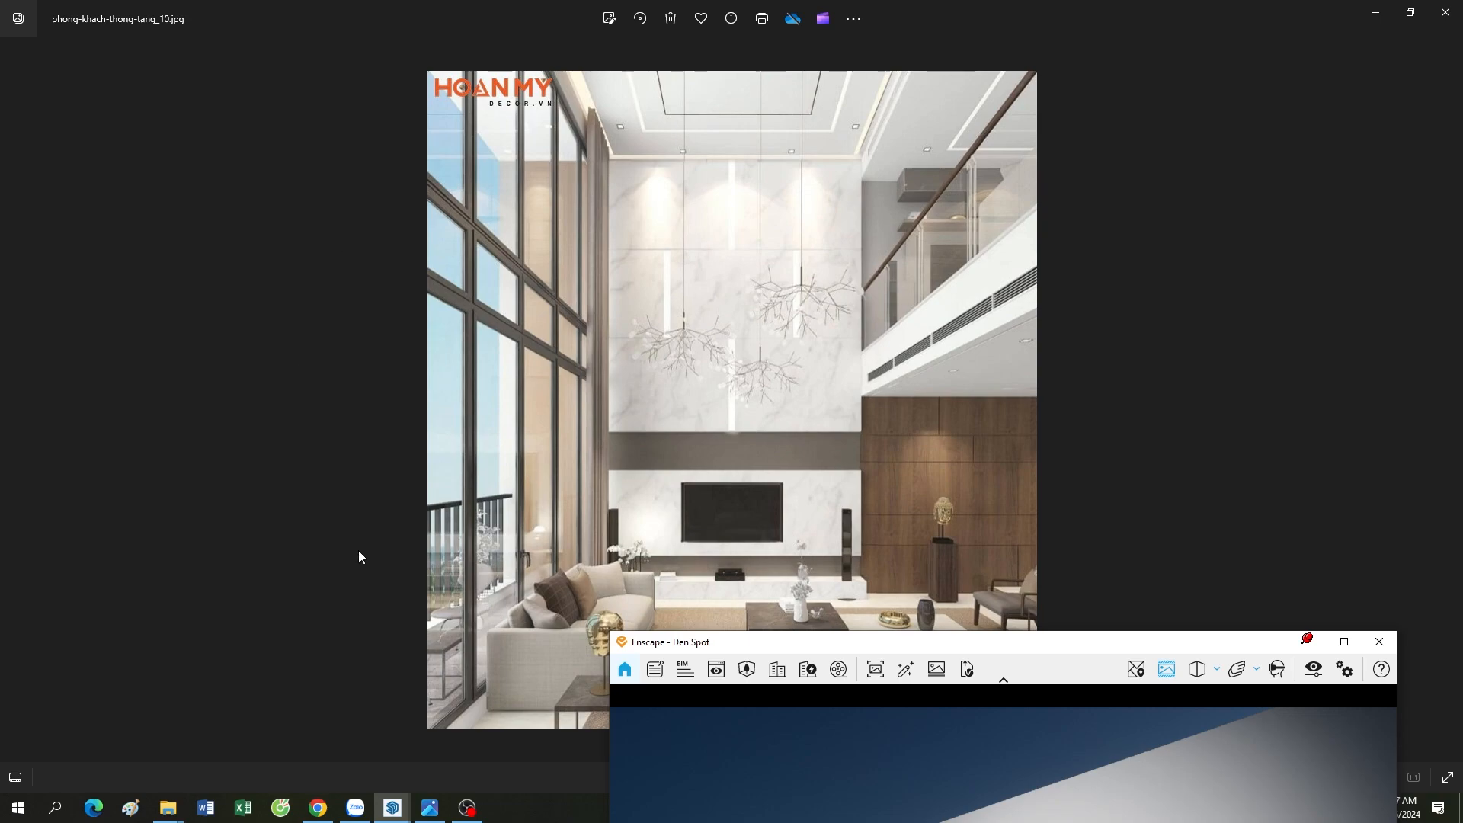
mouse_move(978, 642)
left_mouse_down()
mouse_move(984, 67)
mouse_move(969, 63)
left_mouse_up()
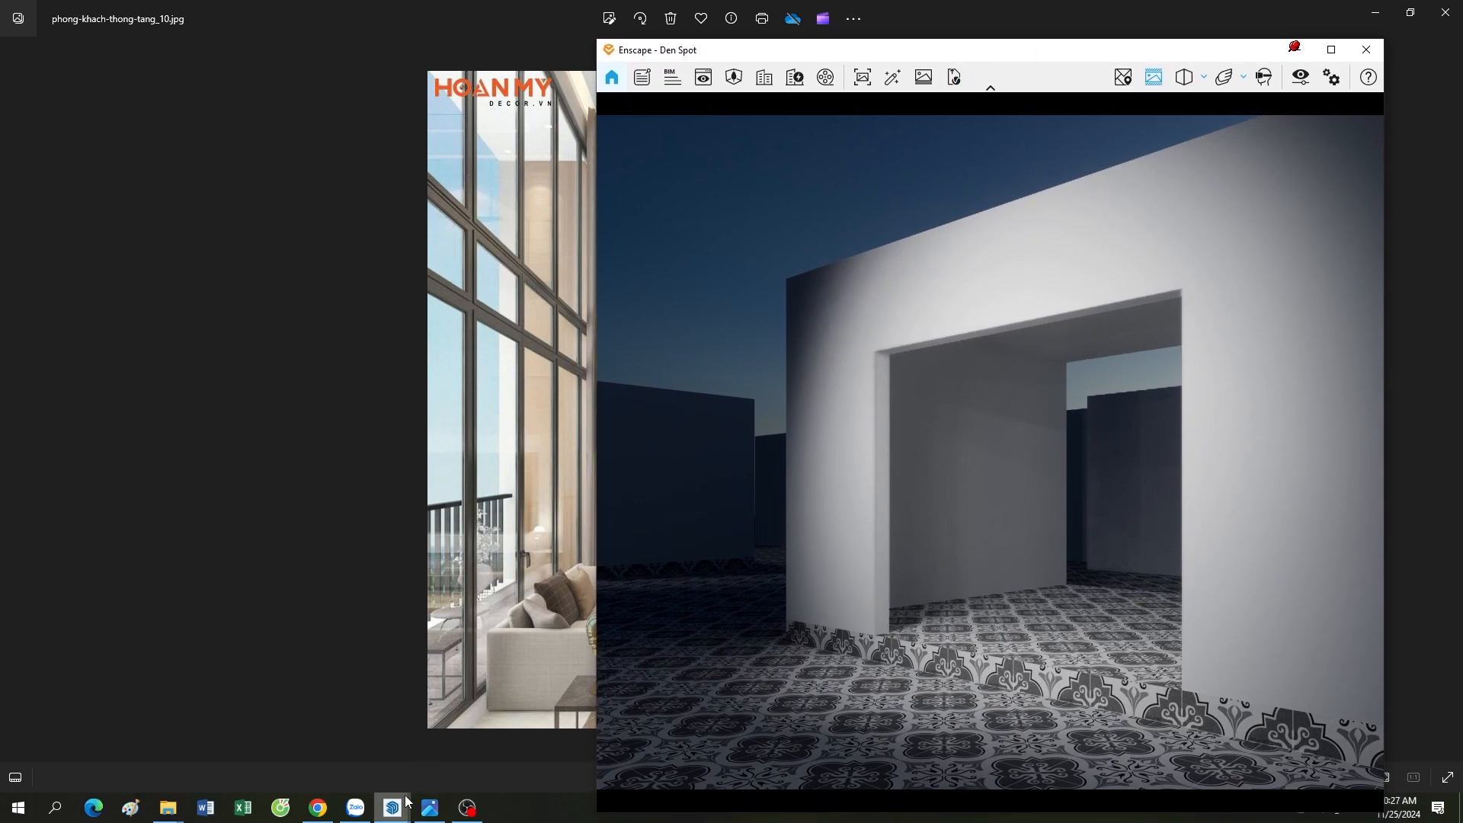
mouse_move(392, 808)
left_click(306, 763)
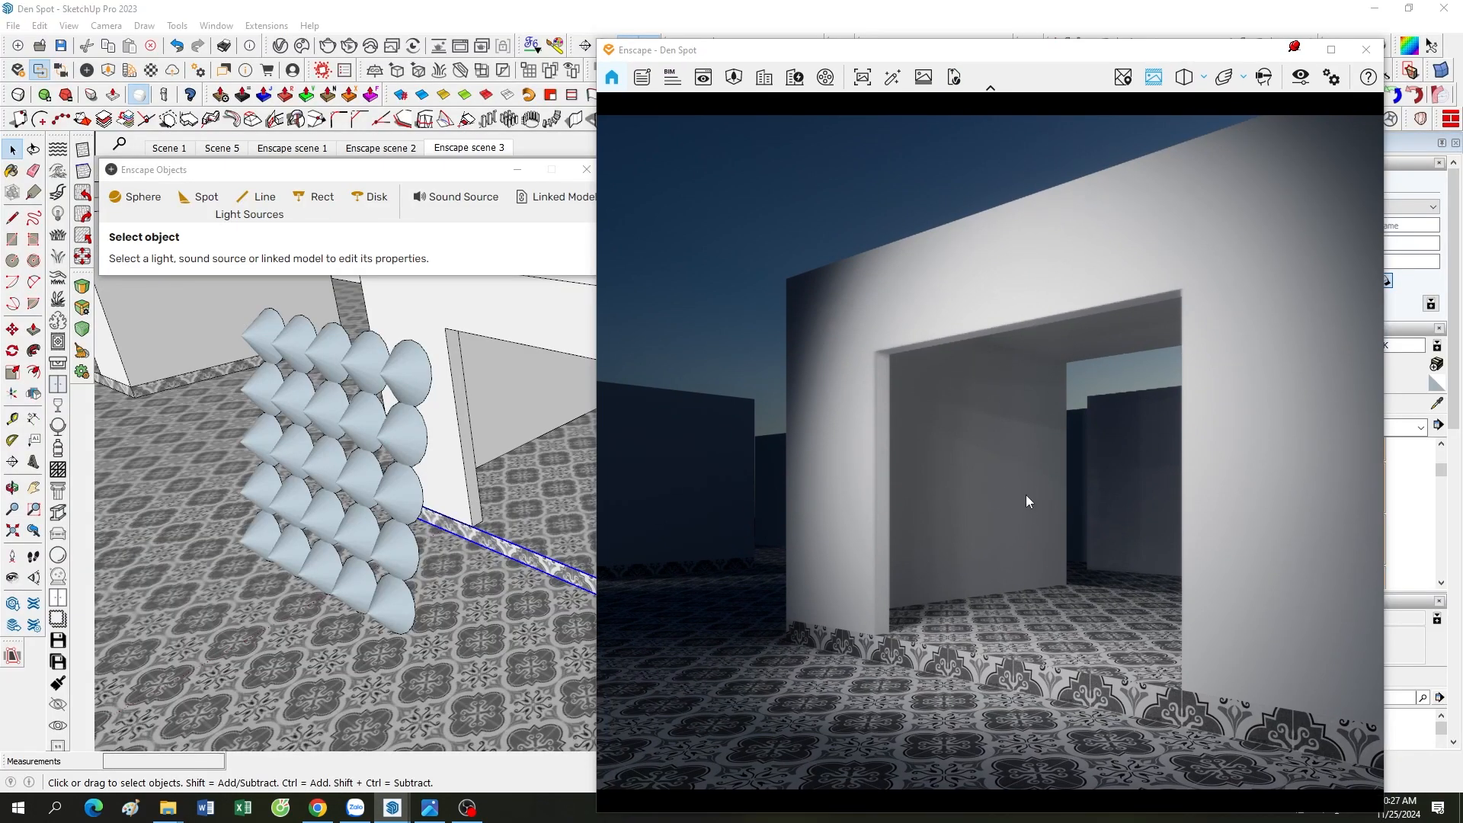
- Compare the middle building's lit front with its darker interior in the live render, from close inside and from farther away
scroll(1026, 495, "up", 5)
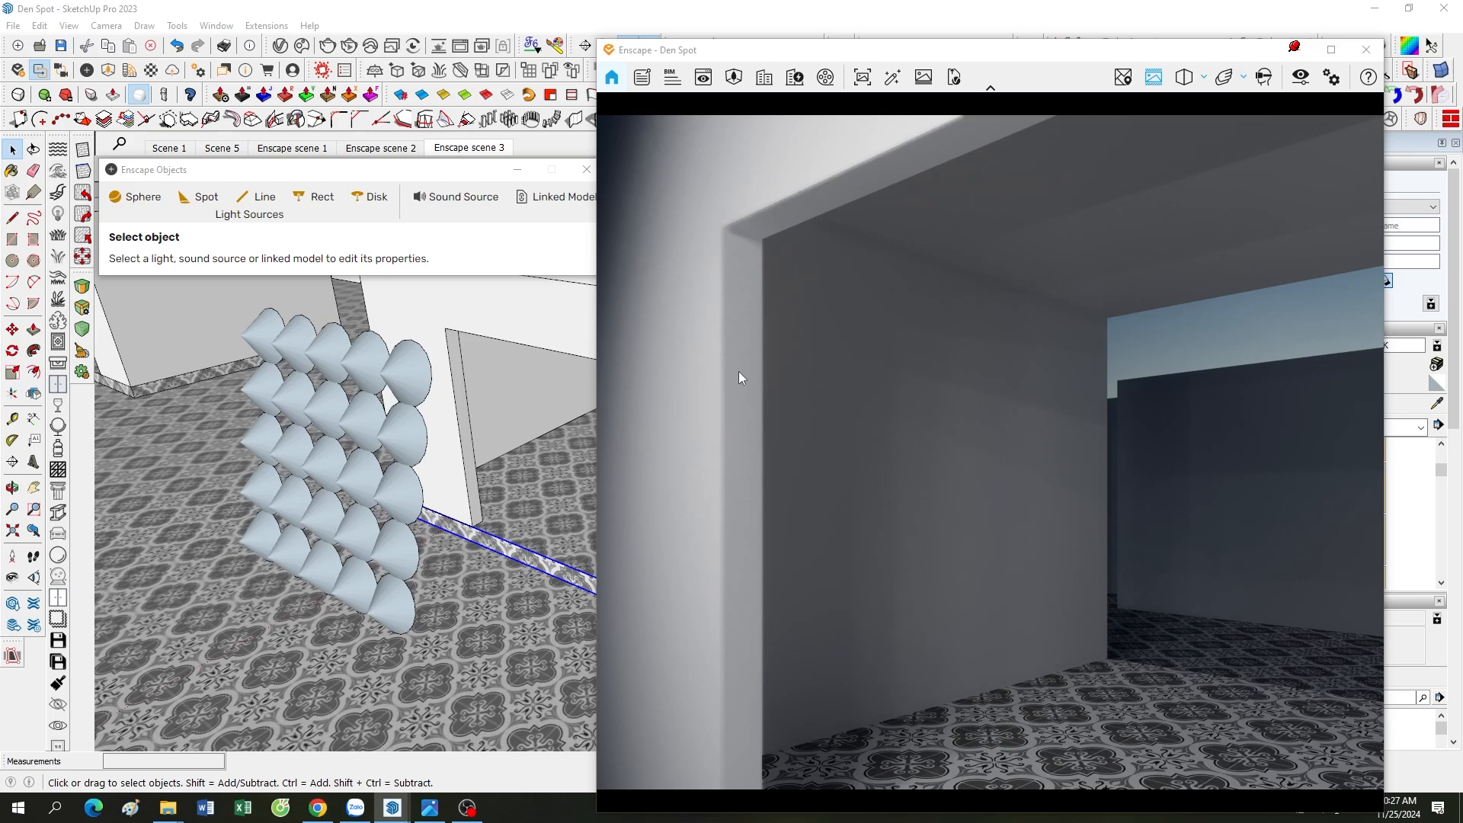
left_click_drag(944, 466, 944, 466)
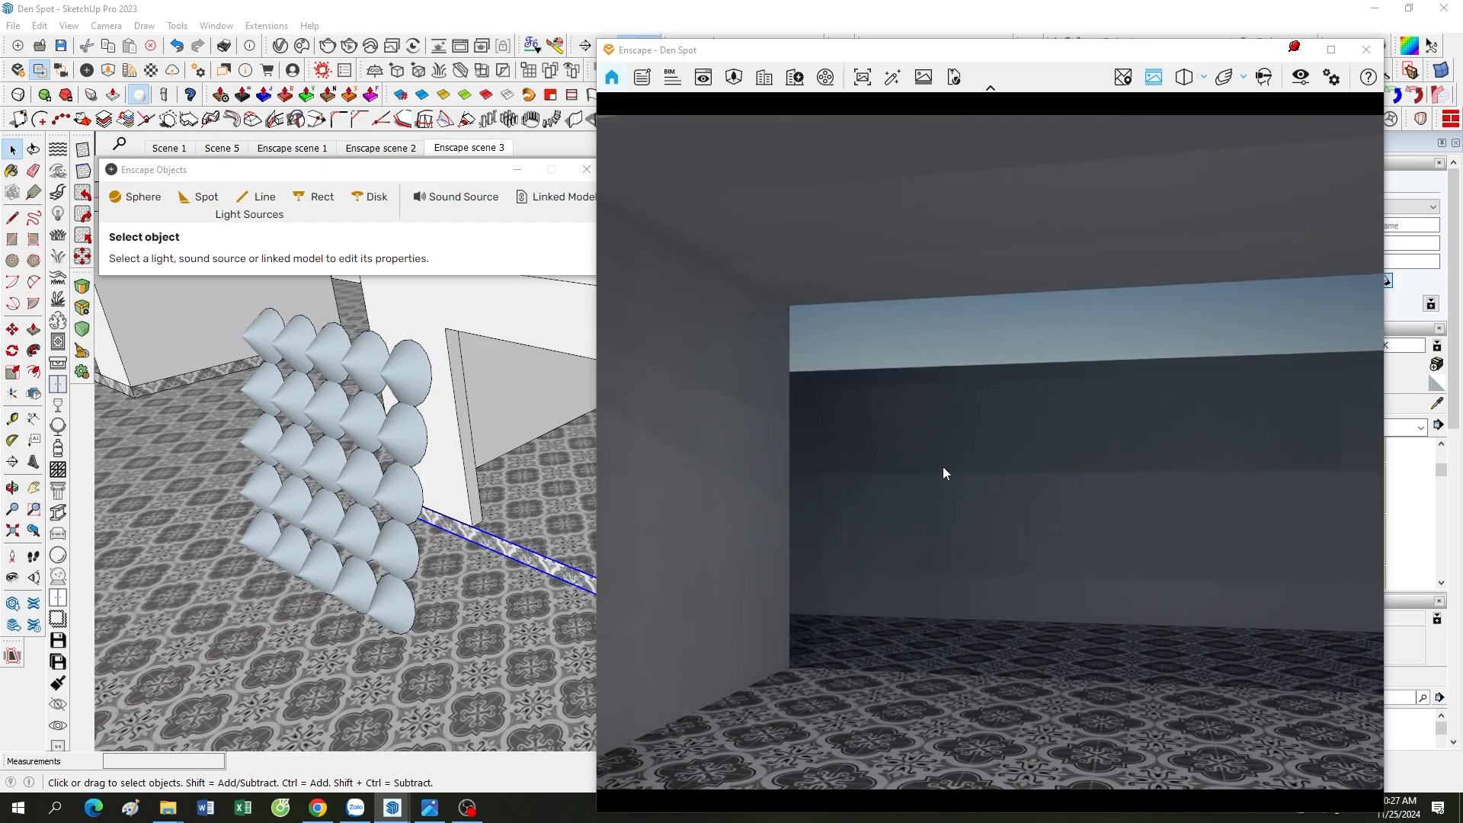
left_click_drag(947, 534, 947, 505)
scroll(946, 504, "down", 4)
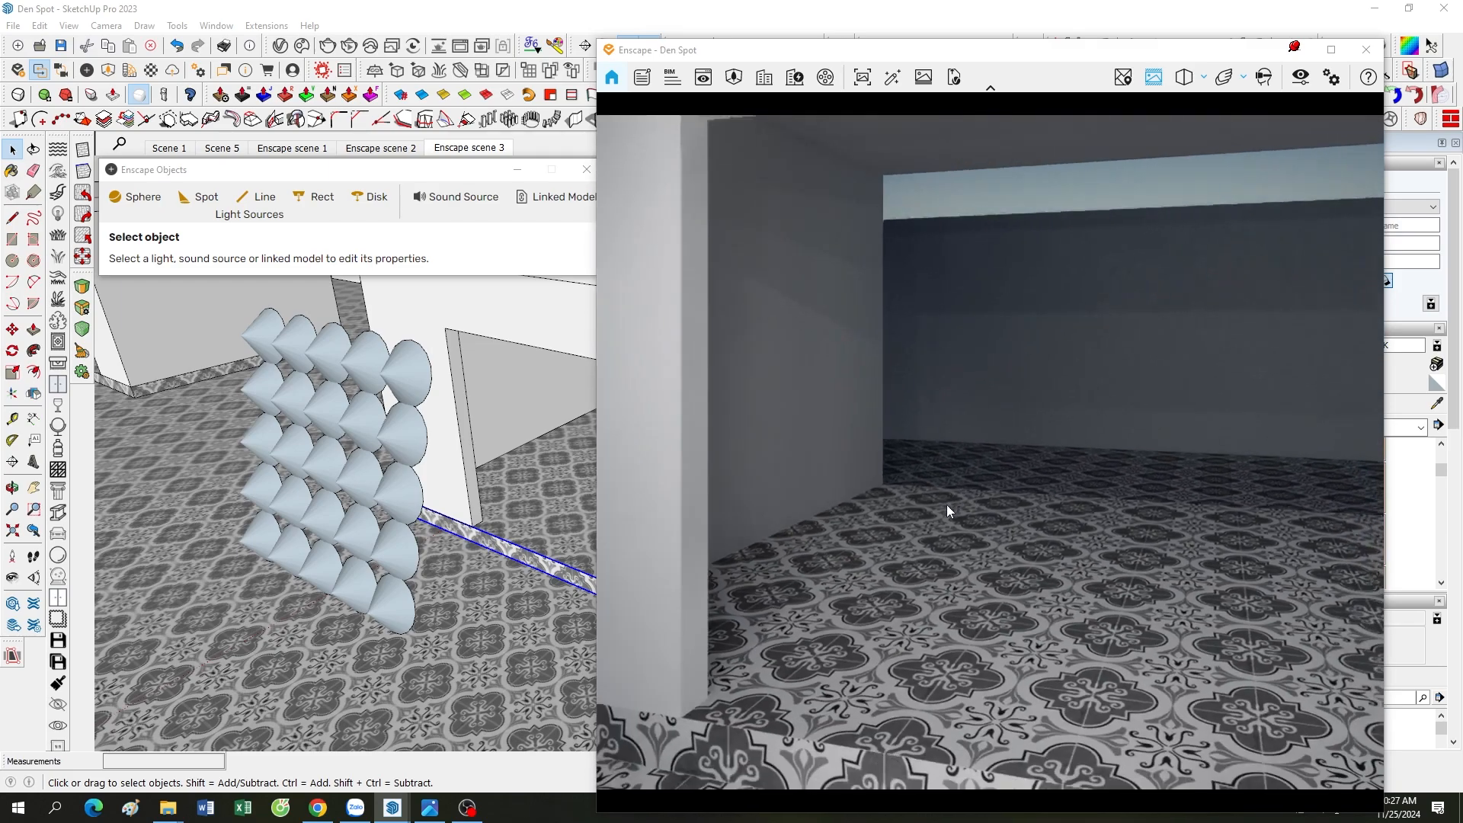
scroll(345, 455, "down", 3)
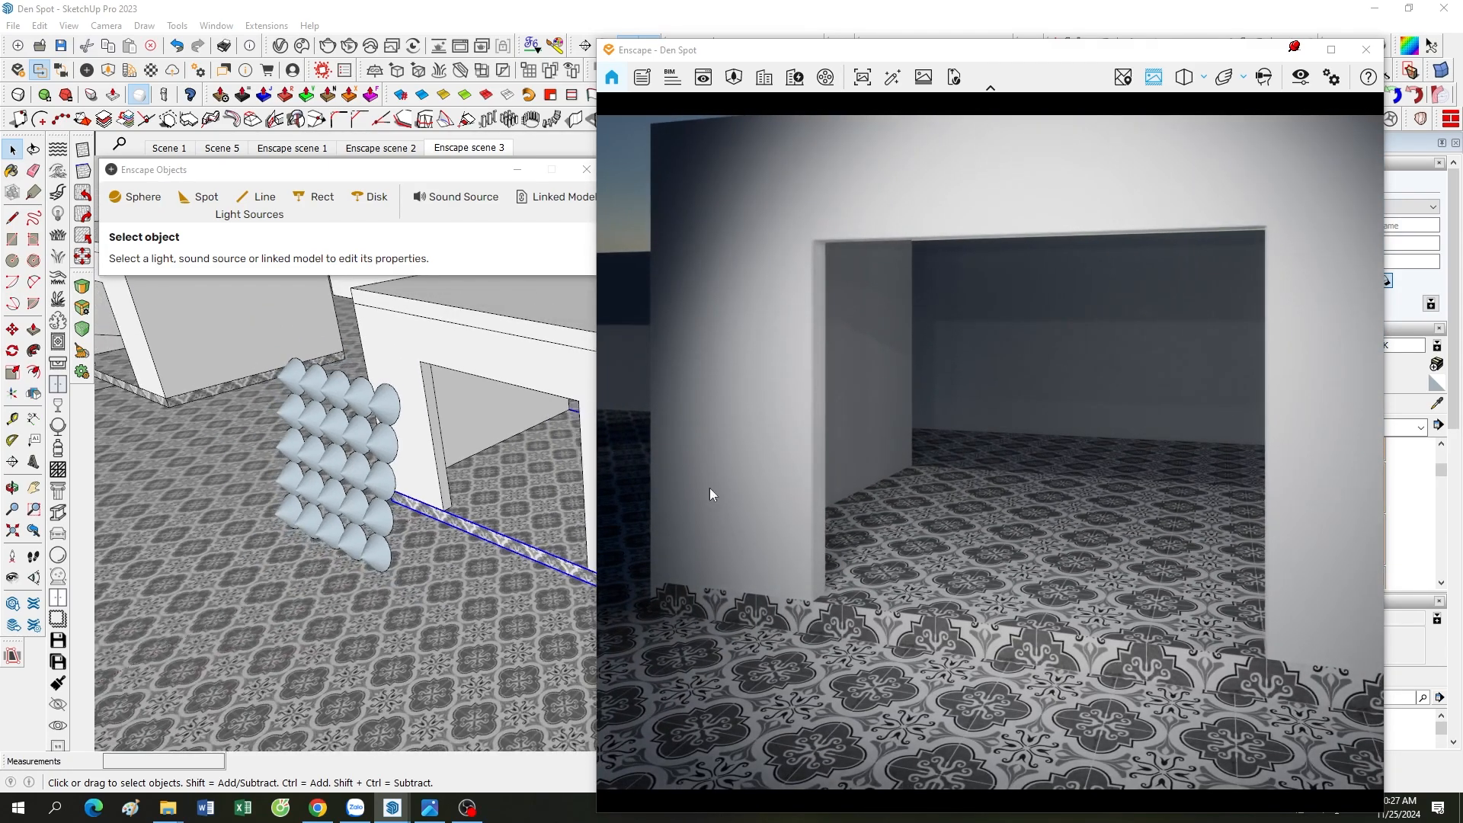
left_click_drag(798, 489, 848, 532)
scroll(849, 532, "down", 3)
scroll(849, 528, "down", 4)
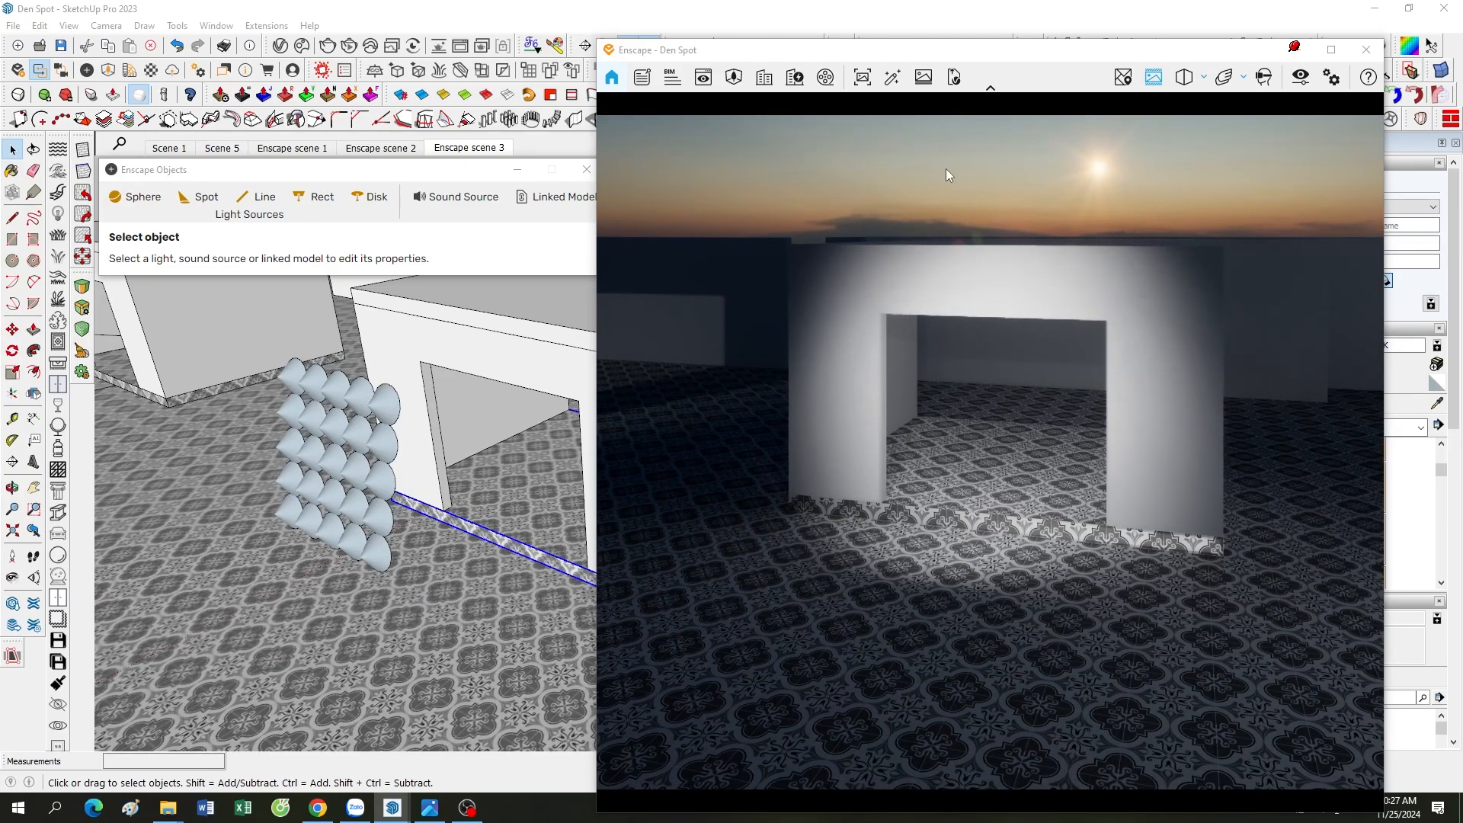
scroll(1018, 447, "up", 3)
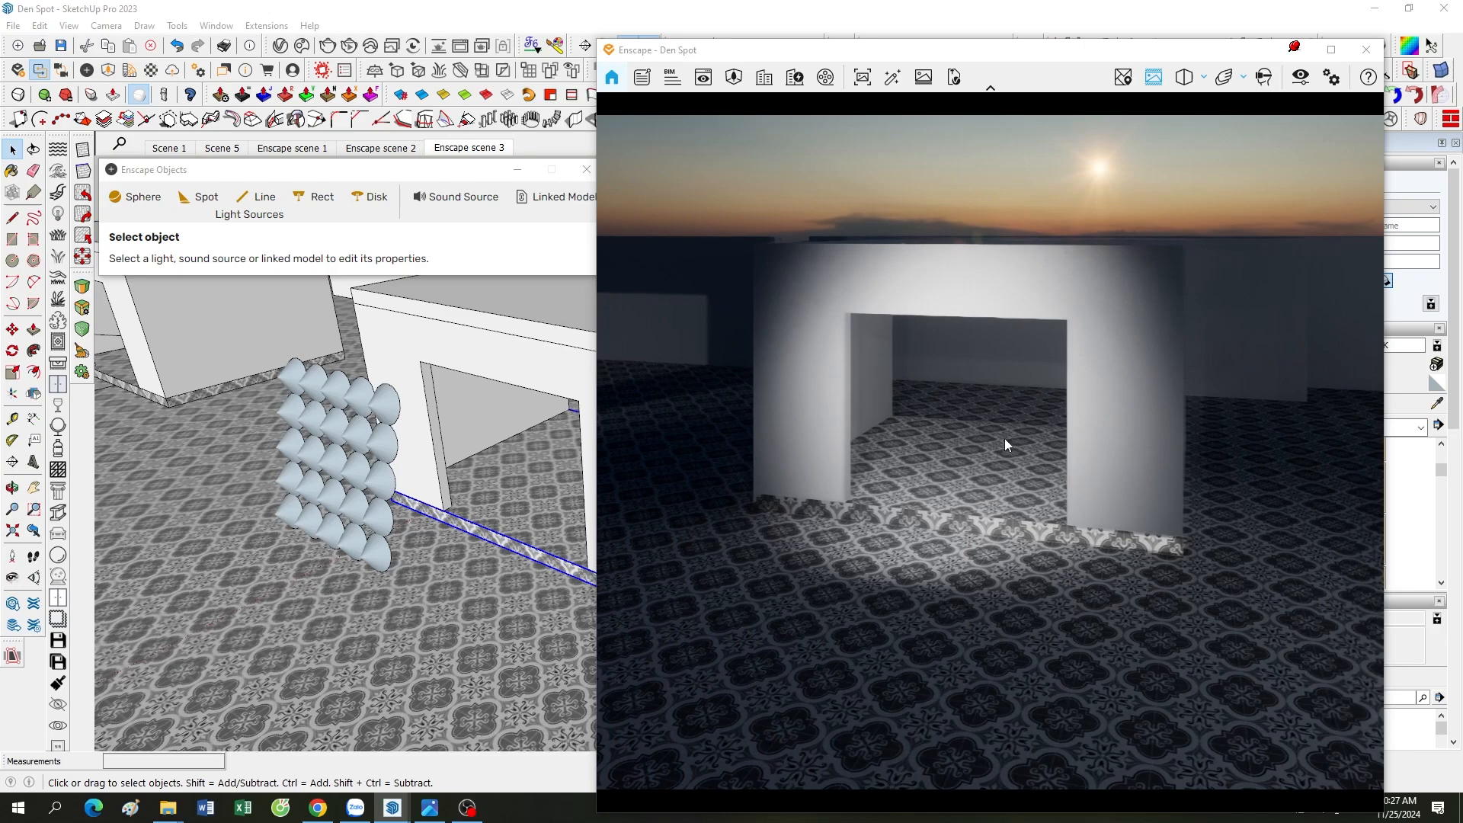
left_click_drag(1004, 438, 980, 364)
scroll(982, 360, "up", 5)
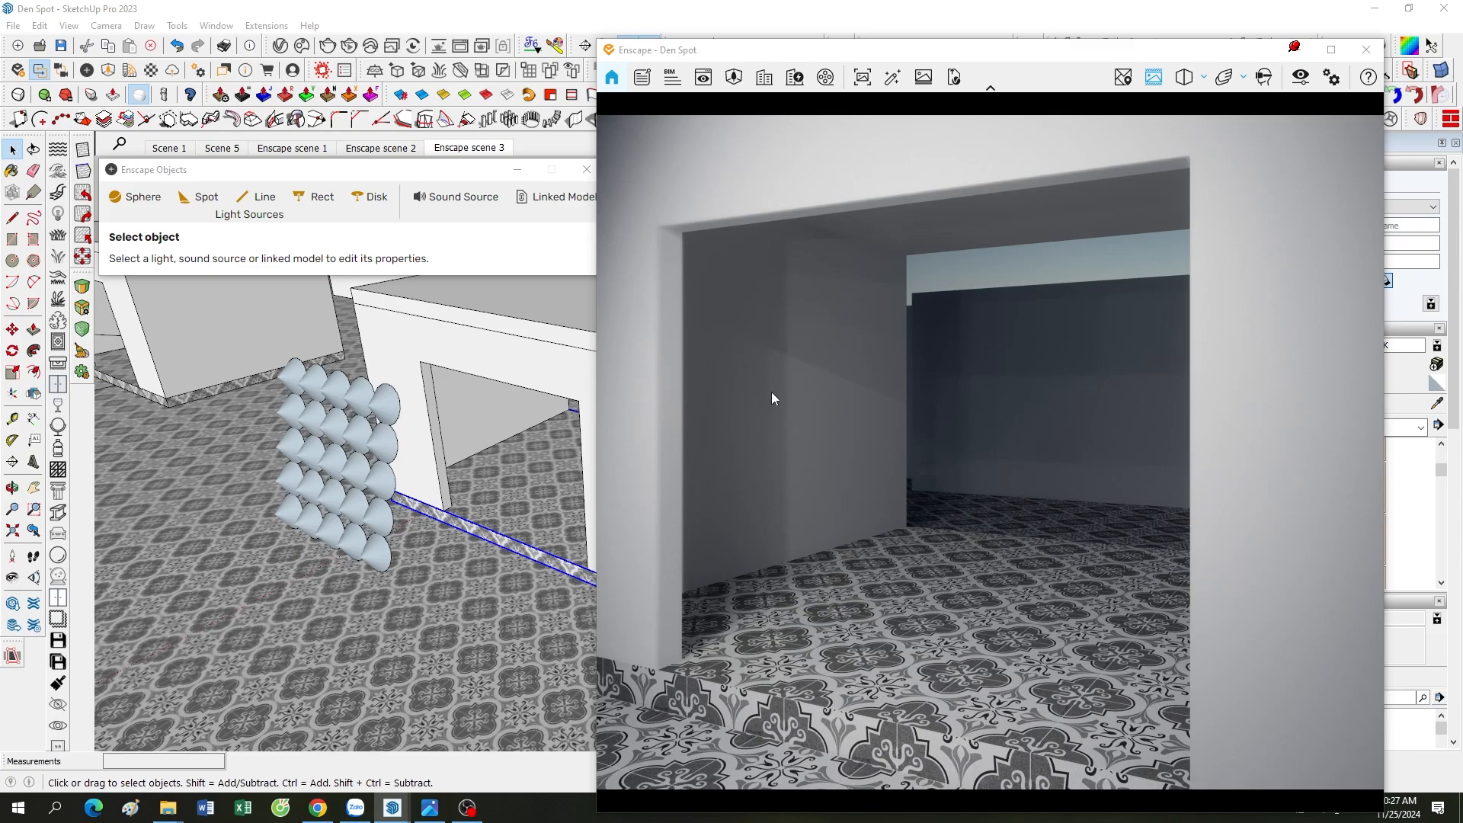
- Examine the spotlight grid's position before the middle building in the model, from a distance and close up
scroll(353, 482, "down", 5)
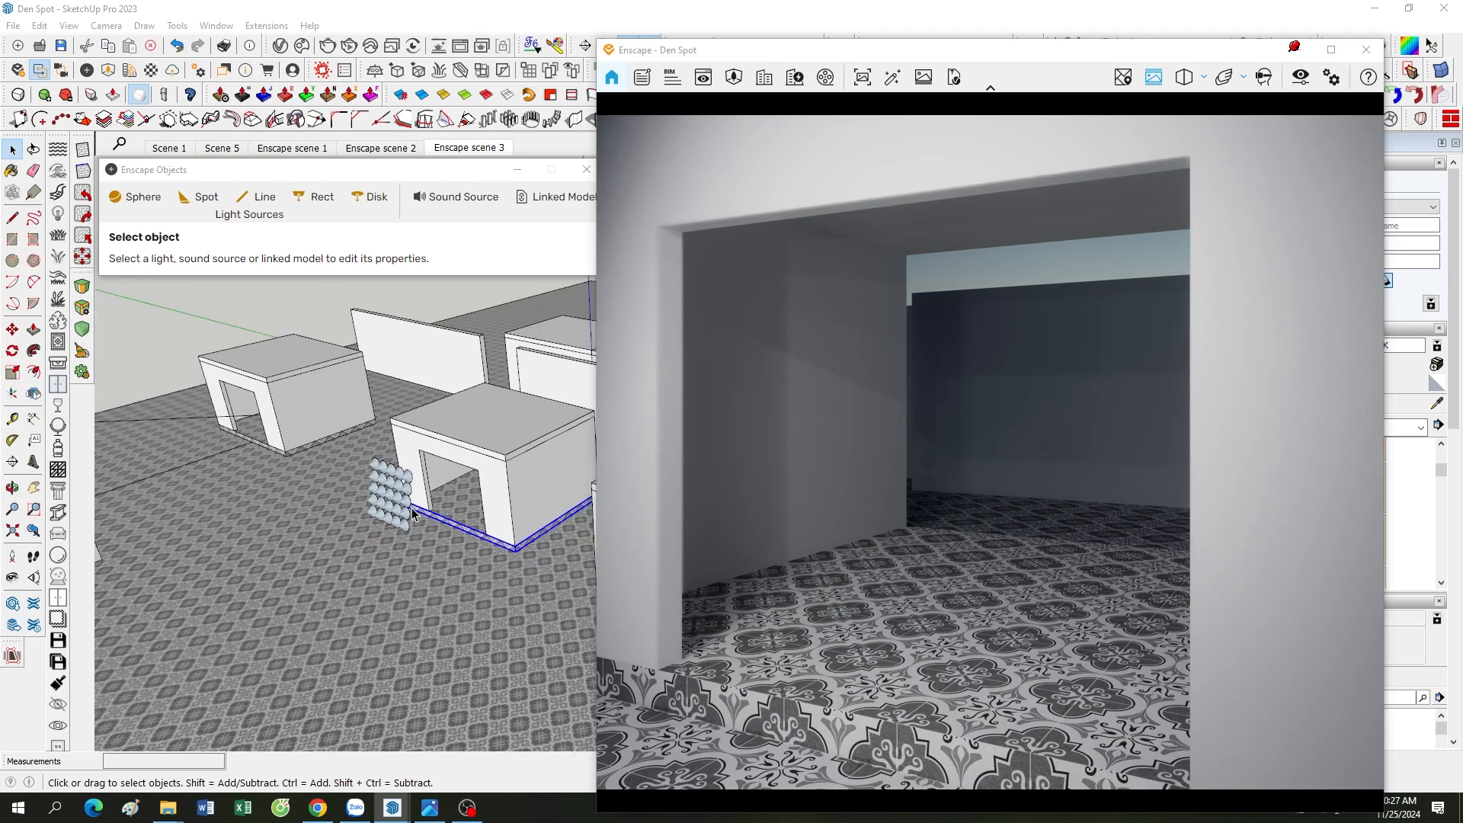
scroll(353, 482, "down", 2)
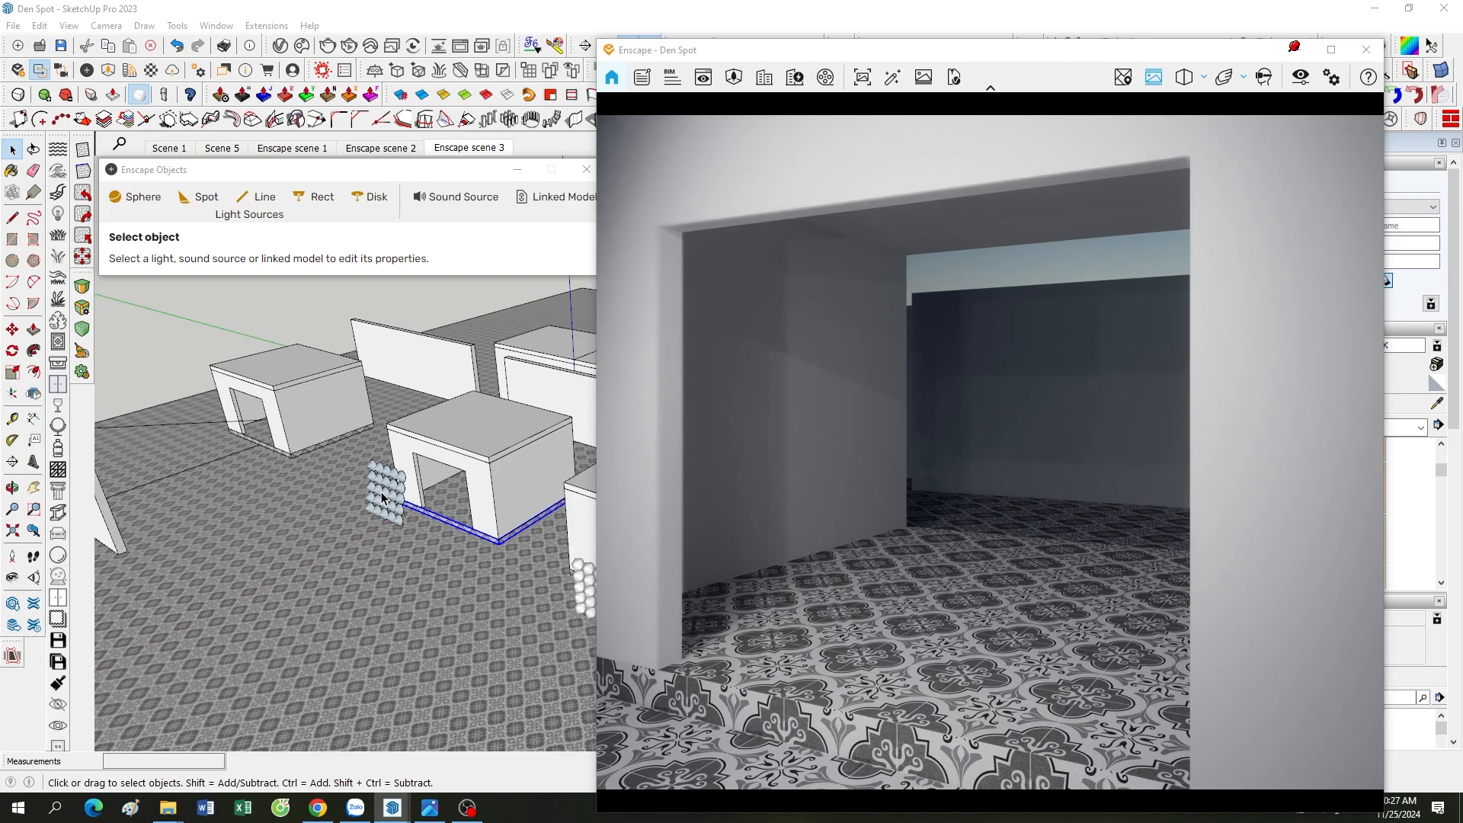
scroll(412, 503, "up", 5)
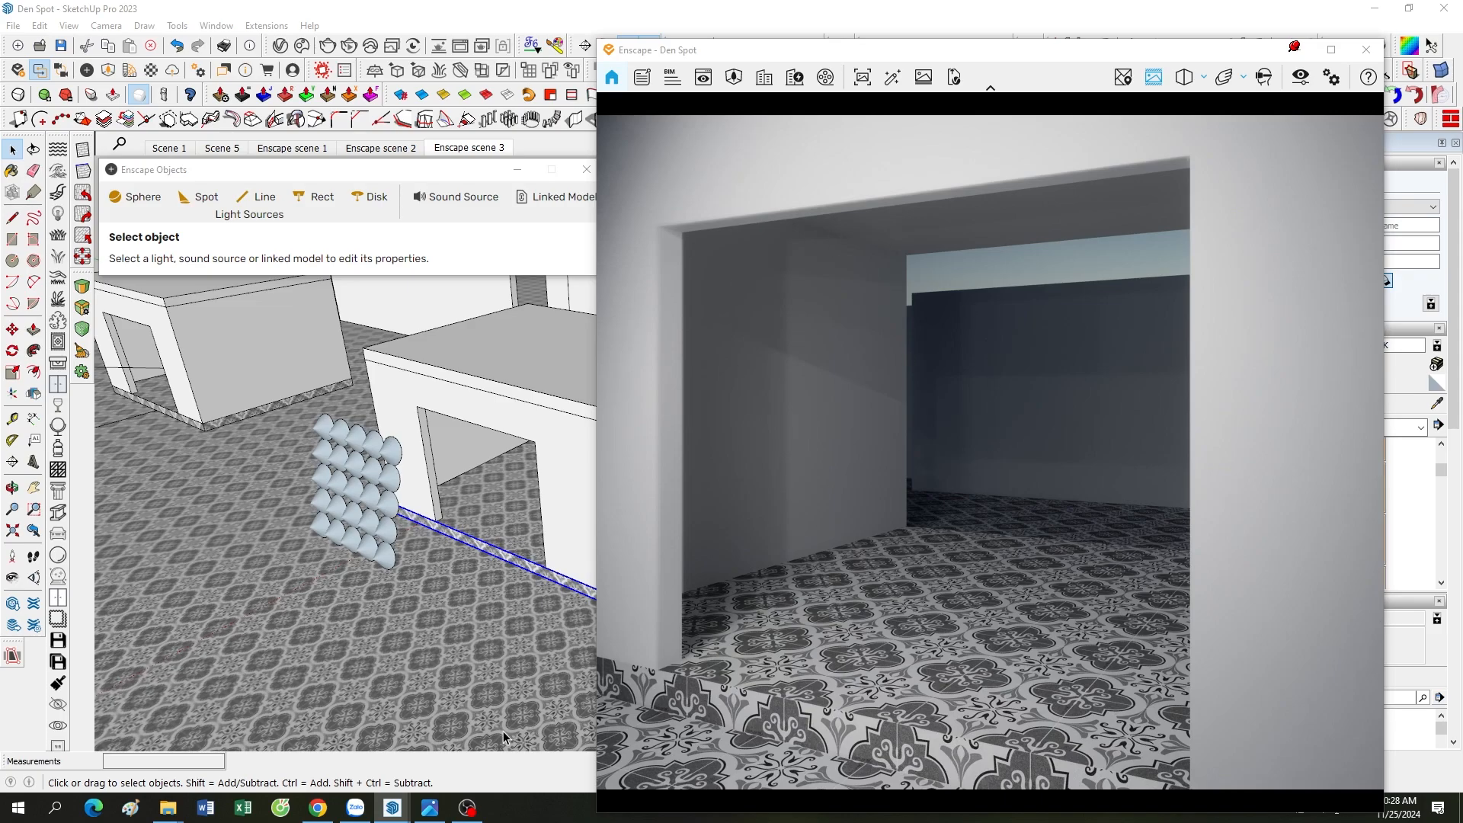
- Bring the living room reference photo up behind the live render and inspect the middle building's interior walls and ceiling beside it
left_click(430, 807)
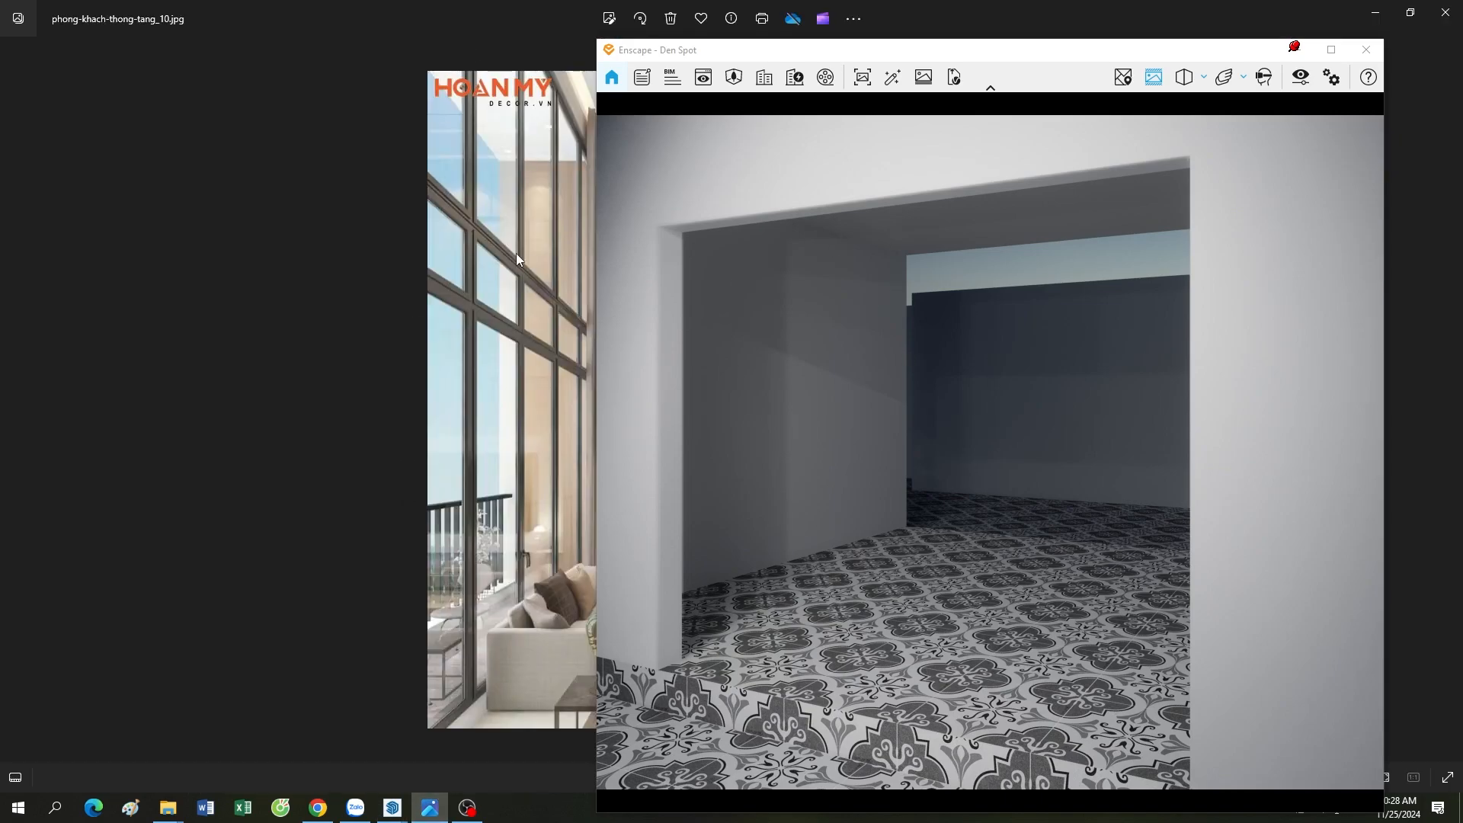
mouse_move(930, 30)
left_mouse_down()
mouse_move(1074, 34)
mouse_move(653, 41)
left_mouse_up()
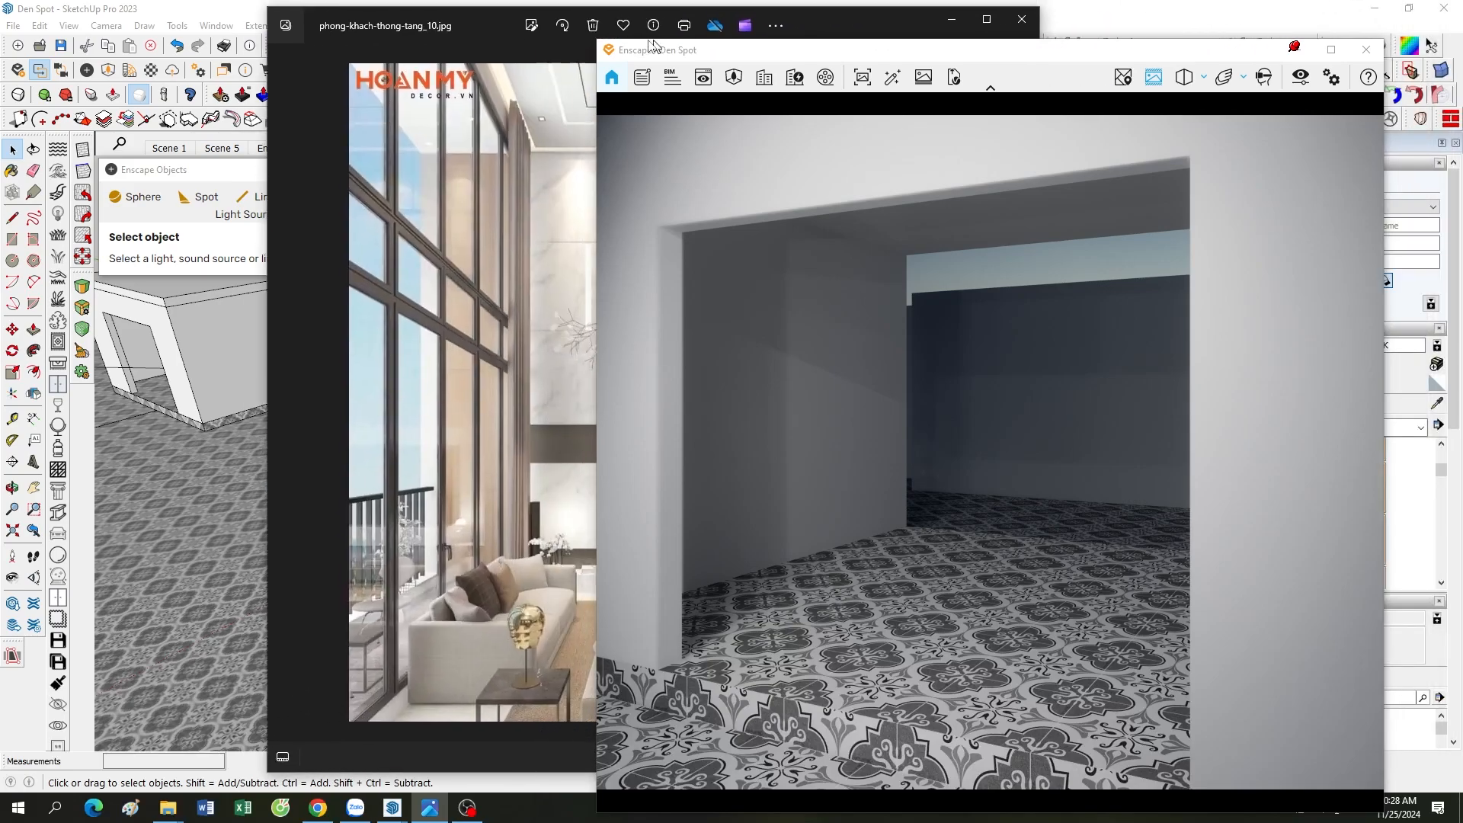
left_click(986, 19)
mouse_move(870, 57)
left_mouse_down()
mouse_move(1052, 39)
mouse_move(843, 31)
left_mouse_up()
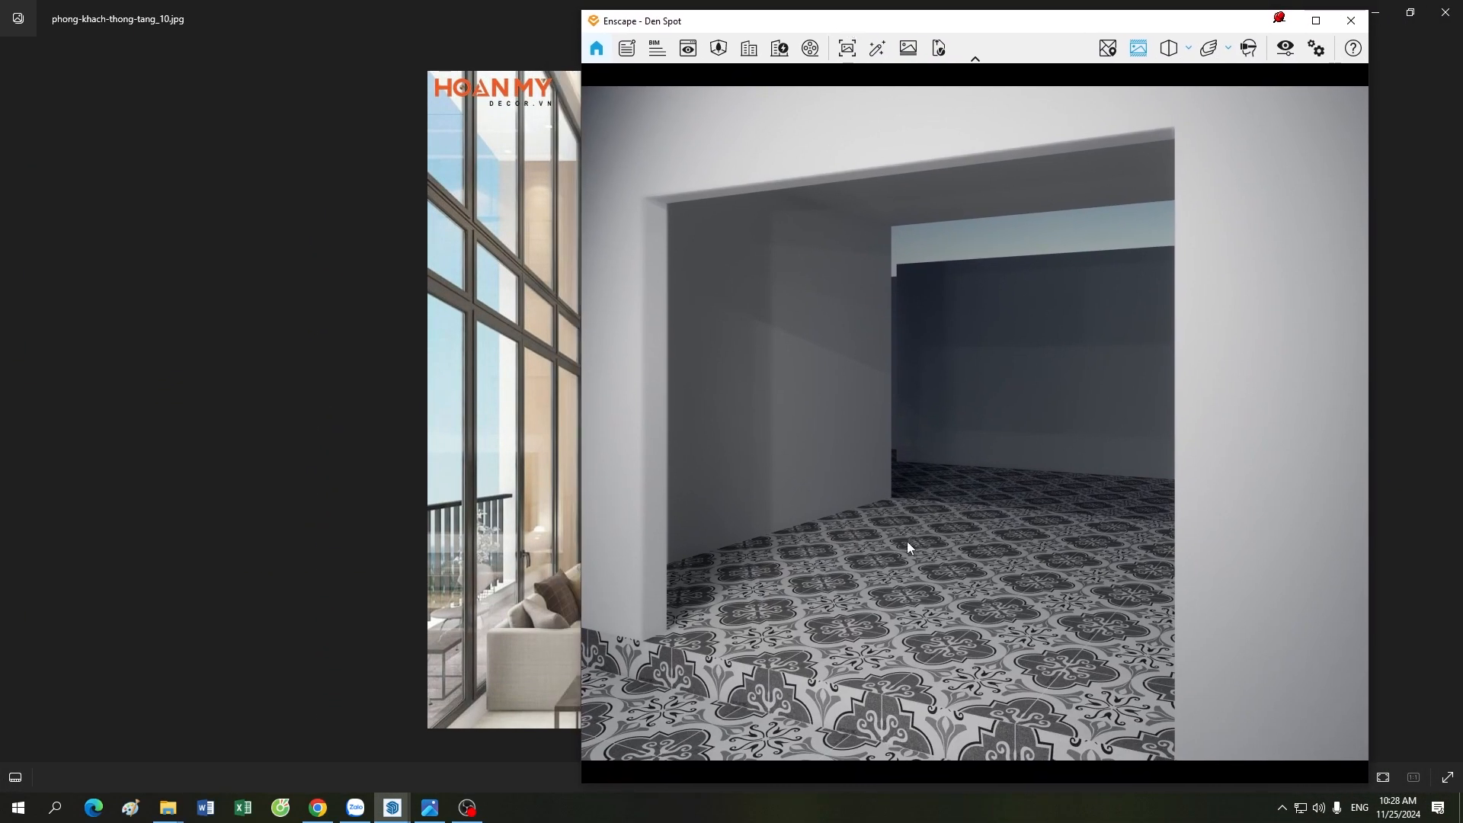
key("w")
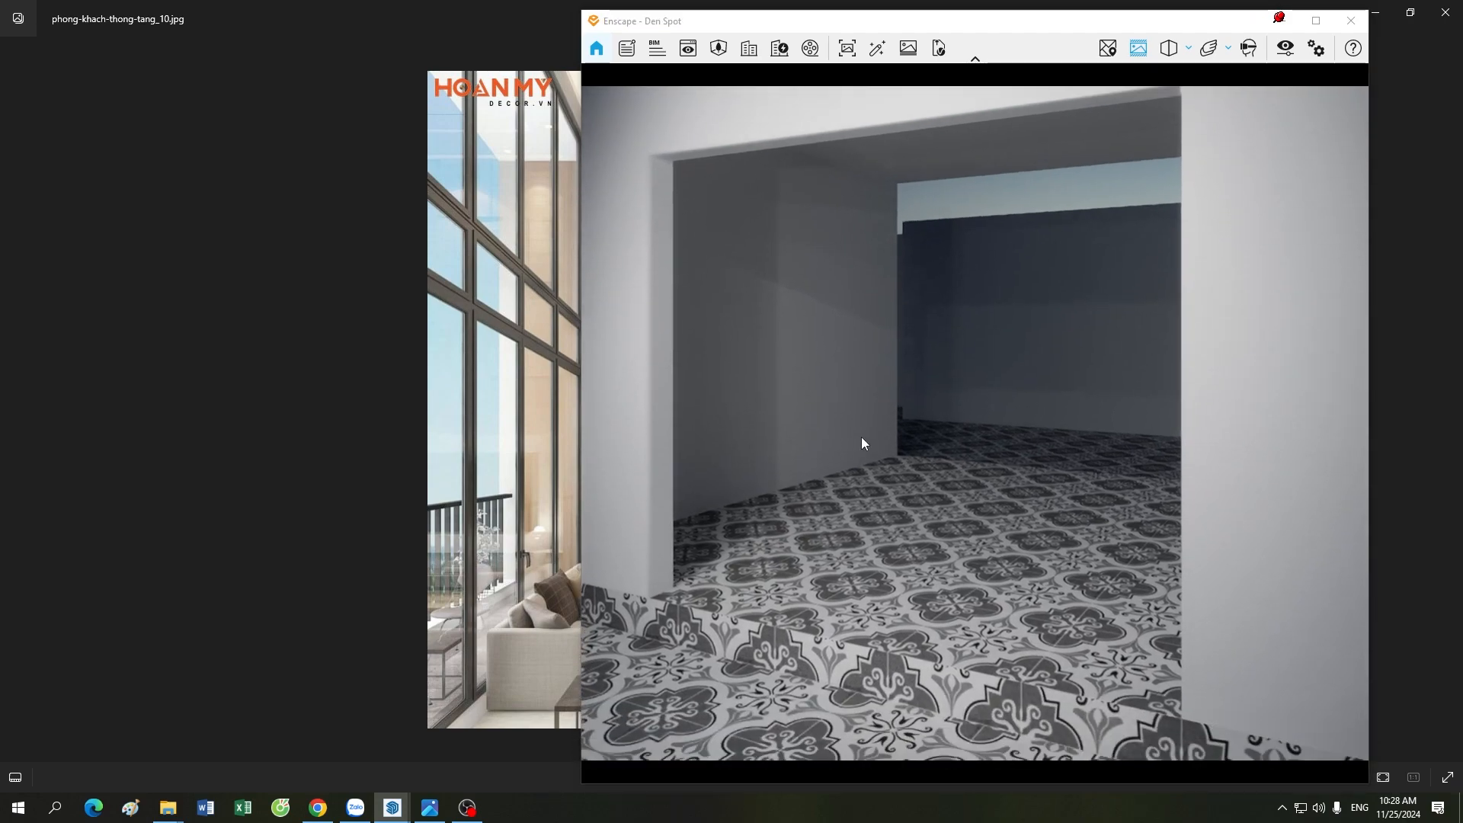
key("e")
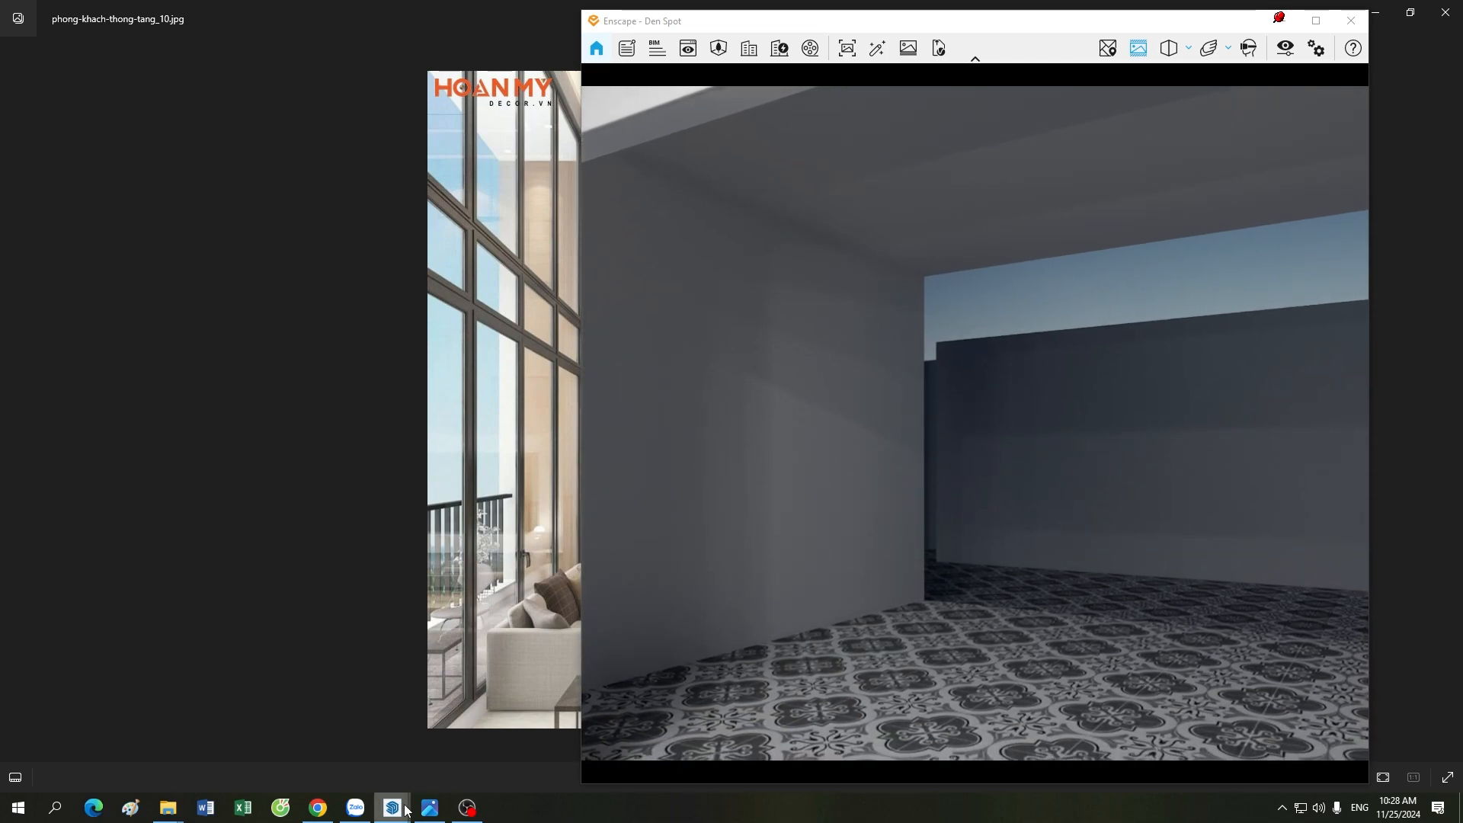
- Return to the SketchUp model and examine the light grids before the buildings, ending at the sphere light grid of the nearest building
mouse_move(392, 806)
left_click(264, 733)
scroll(335, 378, "down", 5)
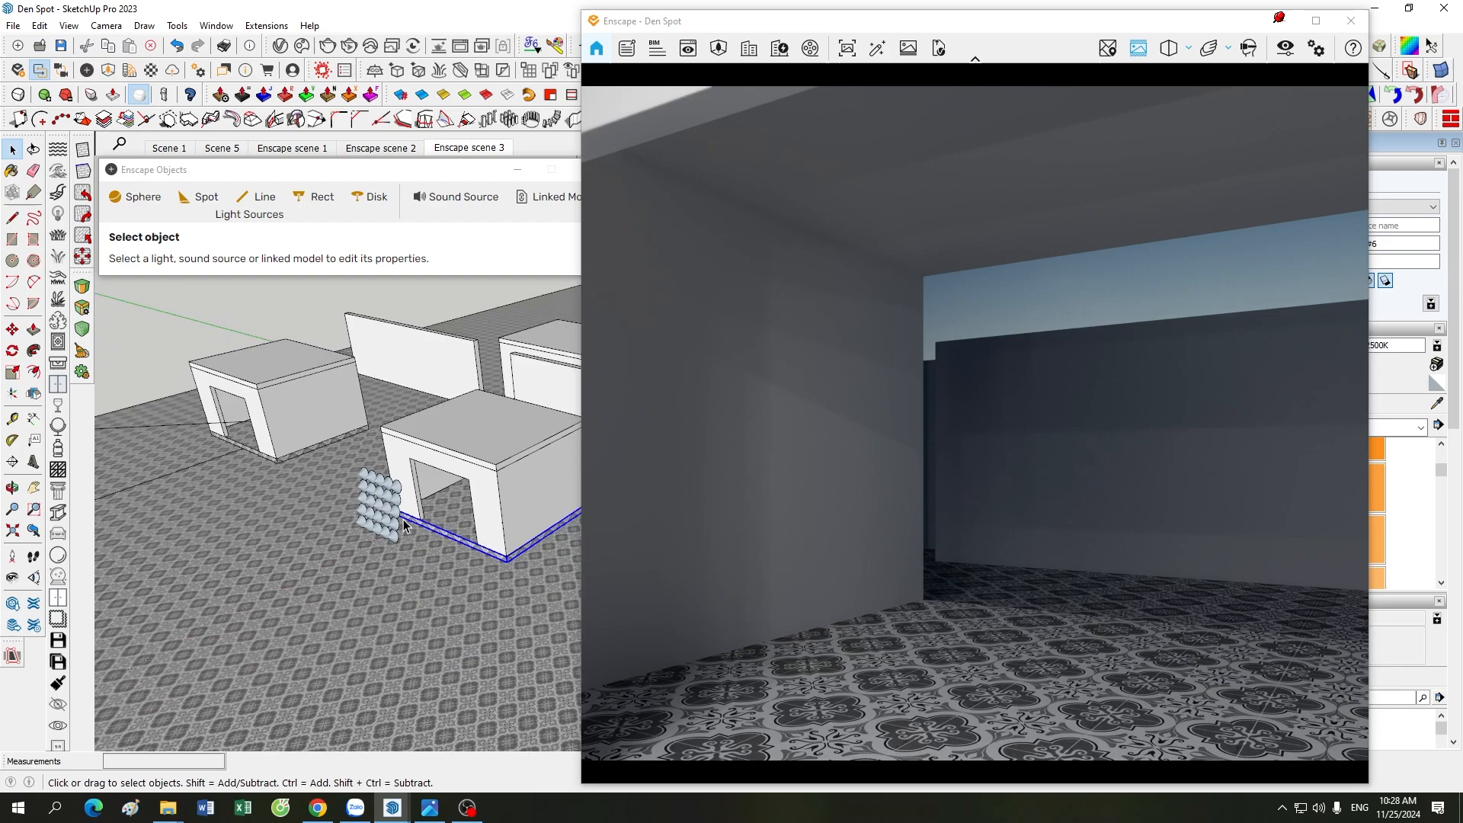
scroll(425, 547, "up", 3)
scroll(293, 436, "down", 4)
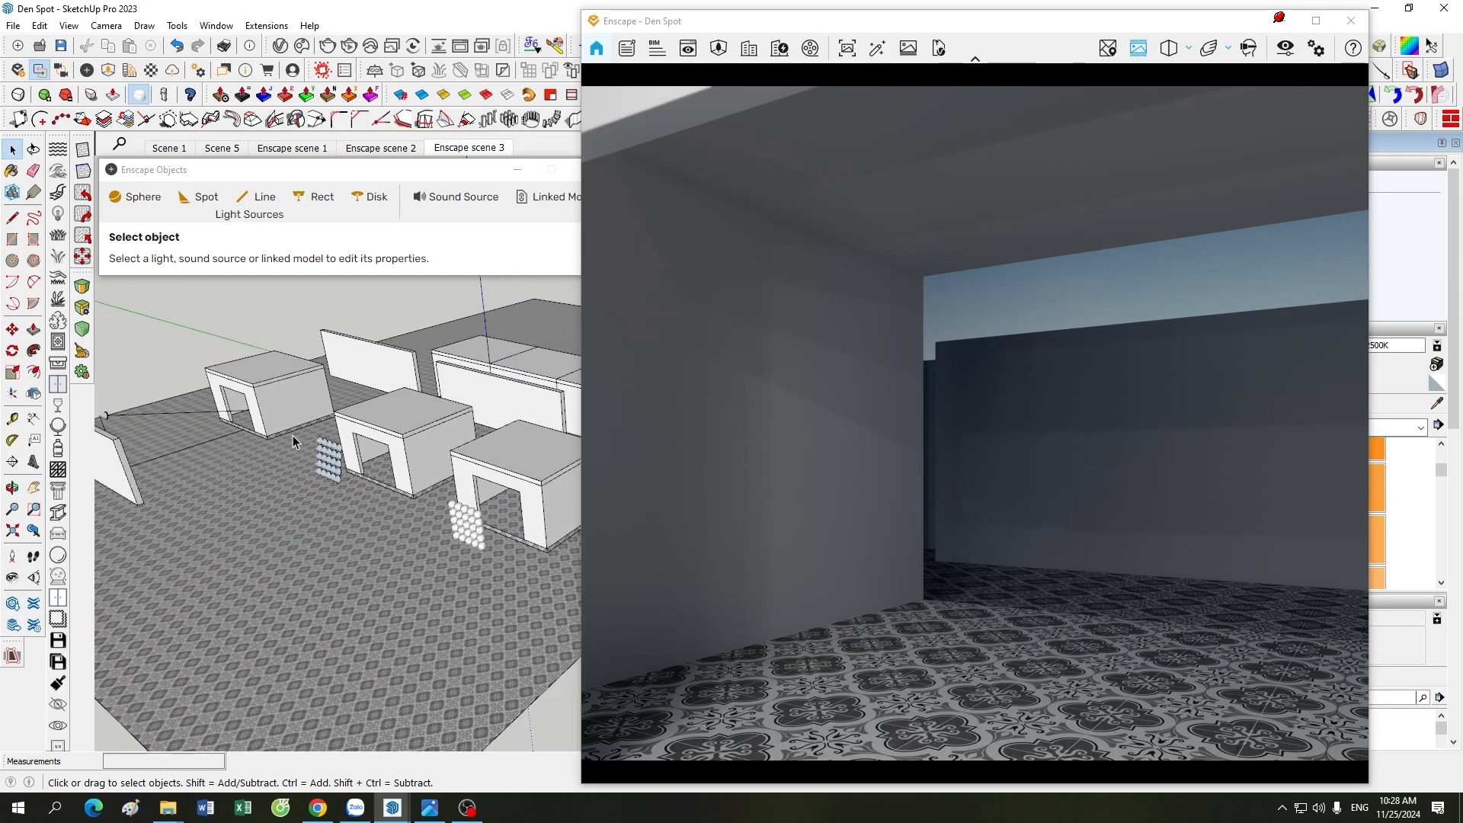
scroll(505, 534, "up", 2)
scroll(505, 533, "up", 2)
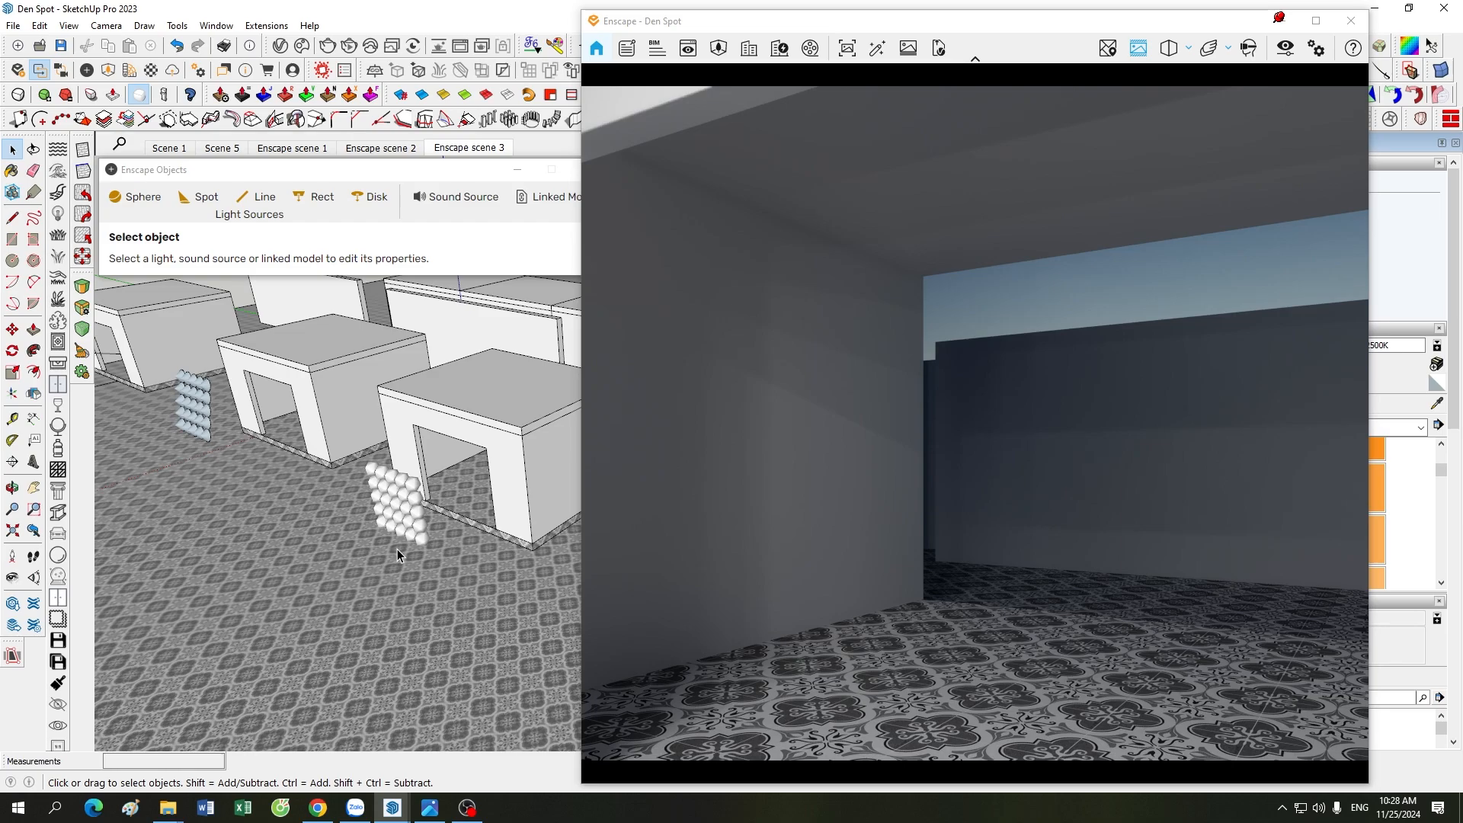
- Examine the nearest building's front and interior lighting in the live render and its sphere light grid close up in the model
left_click_drag(820, 488, 832, 447)
scroll(804, 494, "down", 3)
scroll(805, 494, "down", 3)
scroll(768, 447, "down", 3)
key("d")
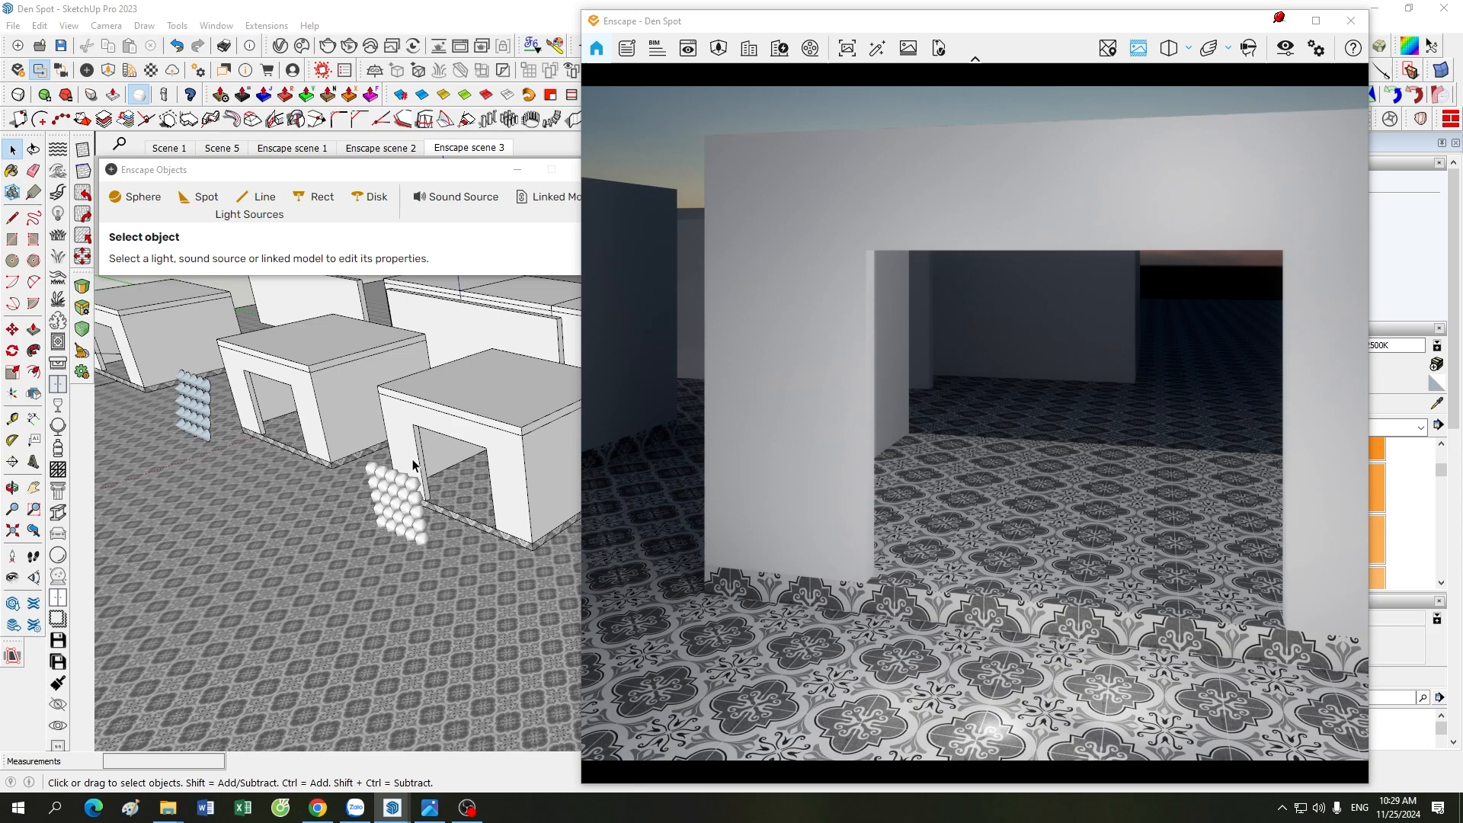
scroll(921, 532, "up", 3)
mouse_move(922, 532)
left_mouse_down()
mouse_move(876, 549)
mouse_move(827, 511)
mouse_move(857, 514)
mouse_move(829, 509)
left_mouse_up()
scroll(829, 509, "down", 3)
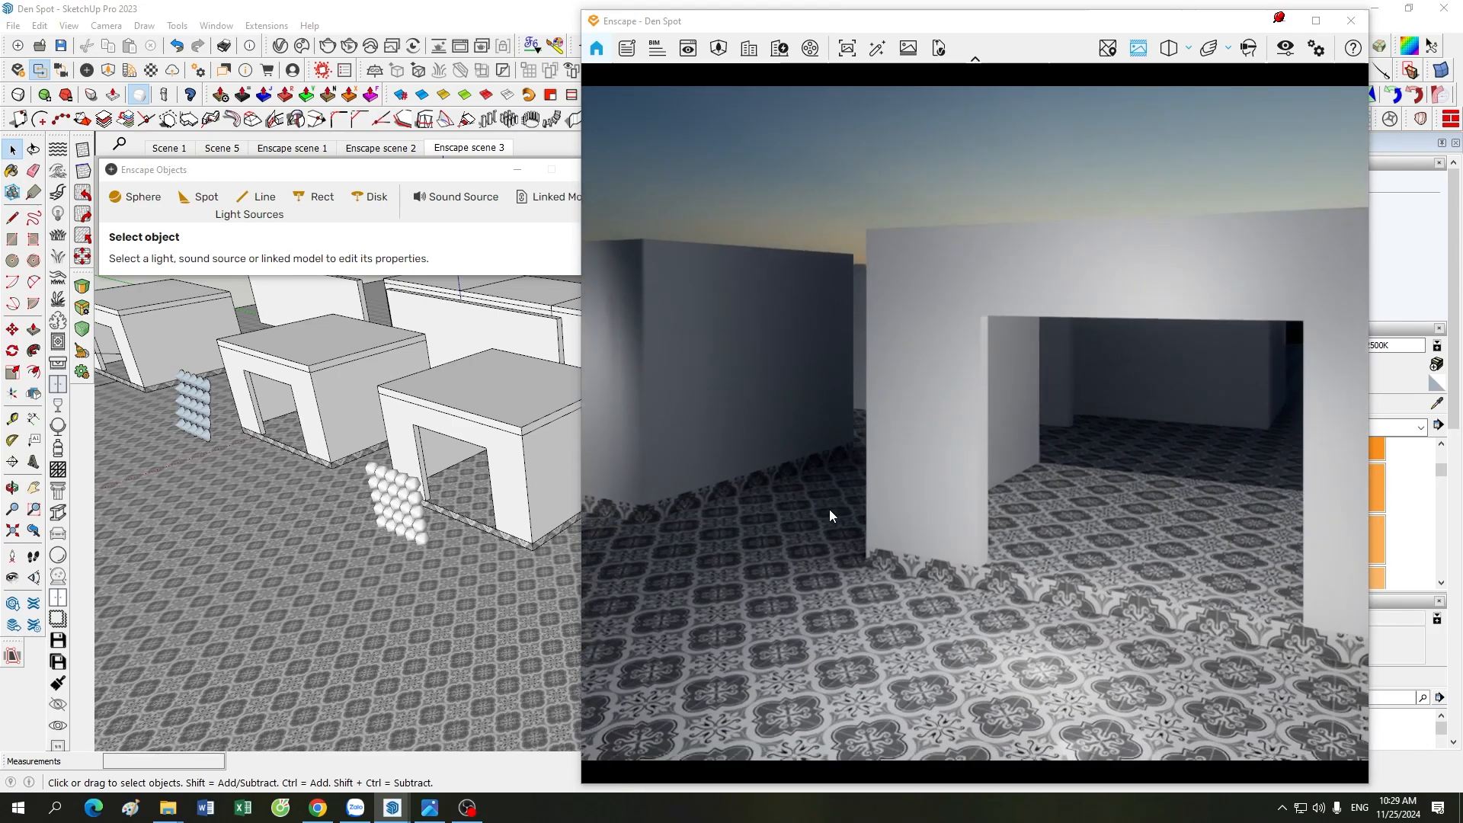
scroll(841, 518, "up", 3)
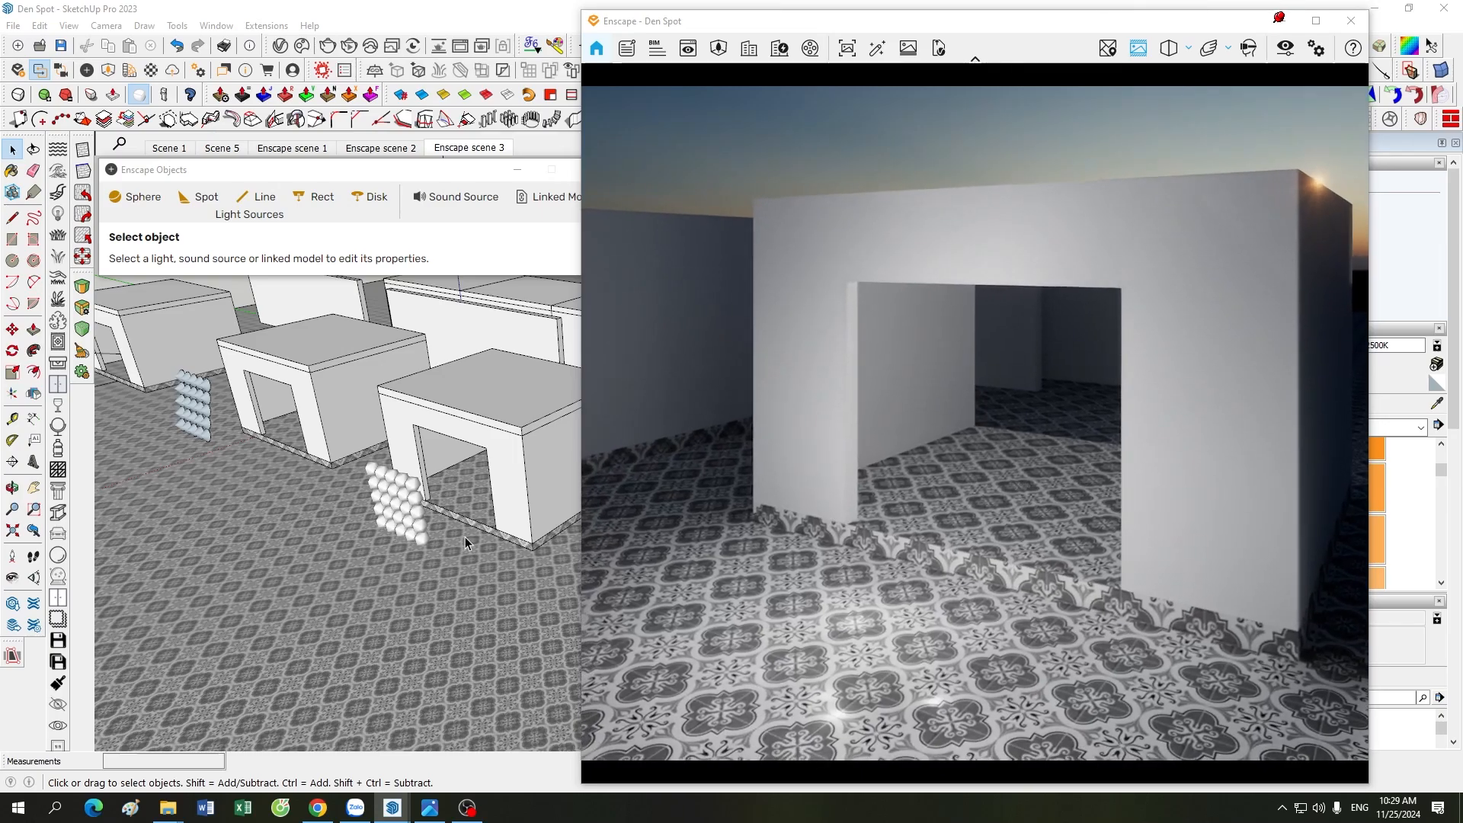
scroll(433, 520, "up", 5)
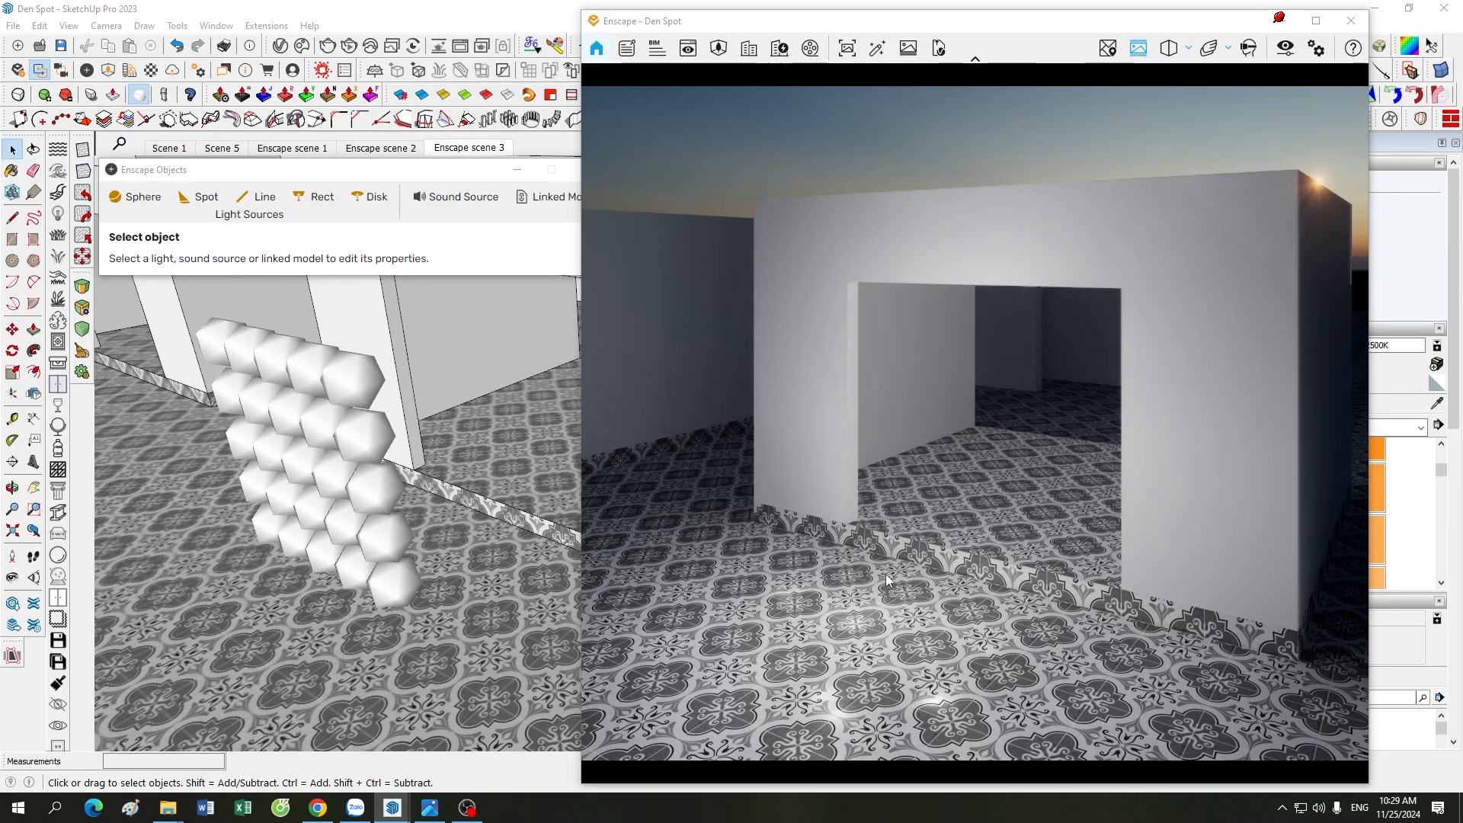
- View the Enscape settings of the top corner sphere light in the nearest building's grid, moving the Enscape Objects window clear of the live render
double_click(355, 385)
left_click(349, 375)
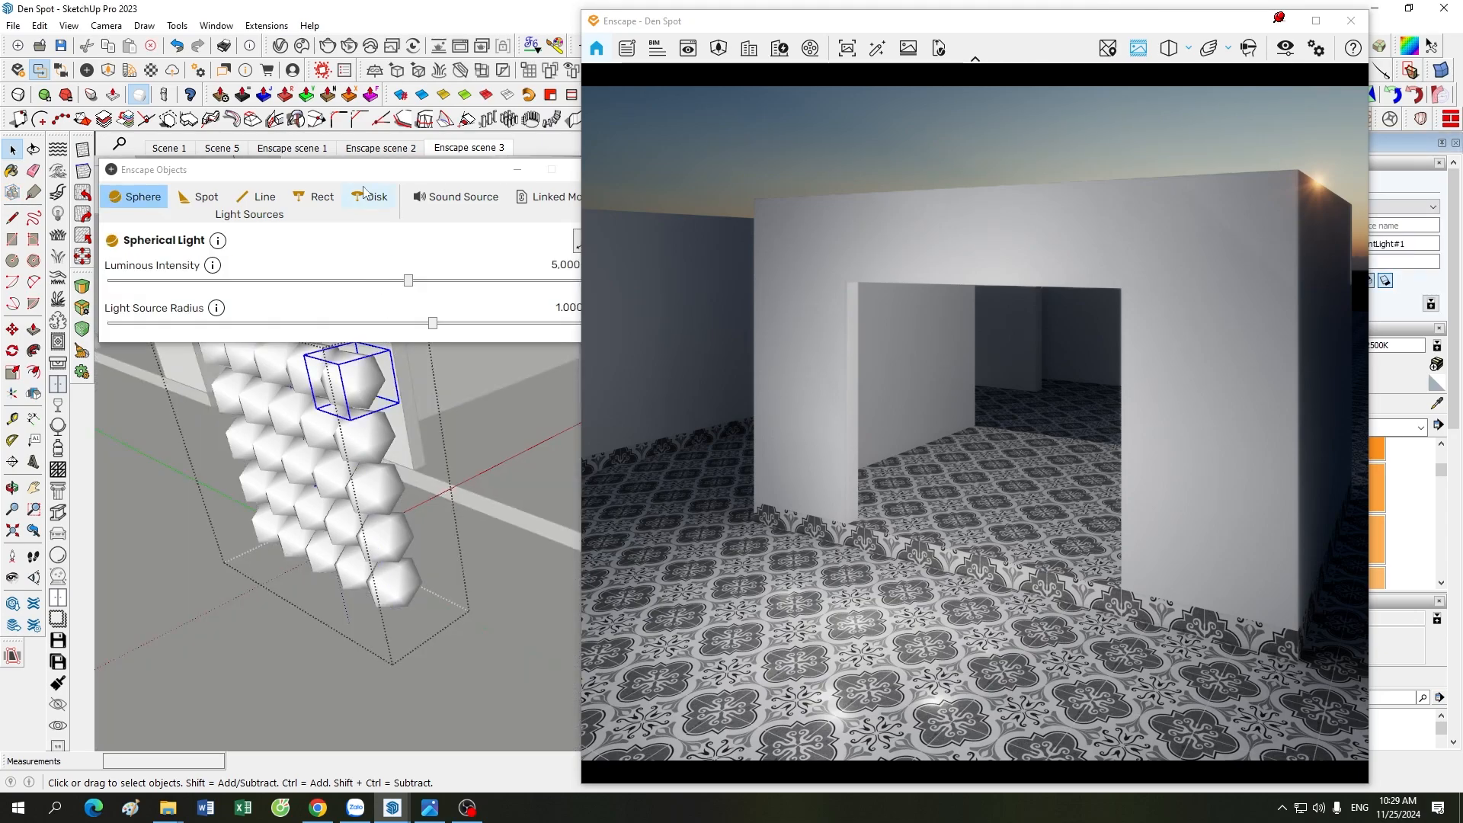
left_click_drag(377, 171, 312, 157)
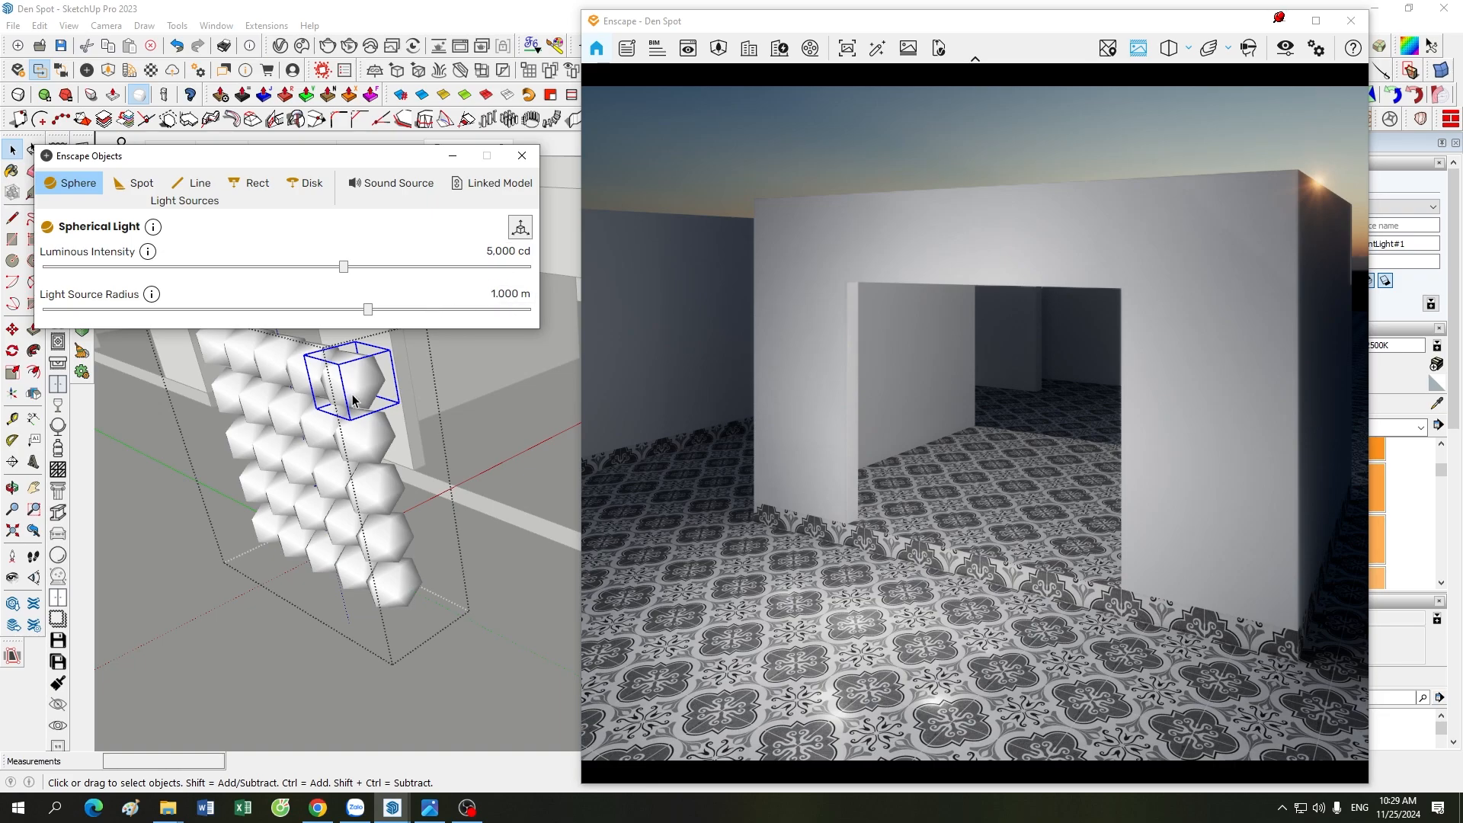
left_click(452, 643)
- Examine the light setups before the three buildings in the model, from a distance and then close to the nearest building's sphere light grid
scroll(385, 568, "down", 6)
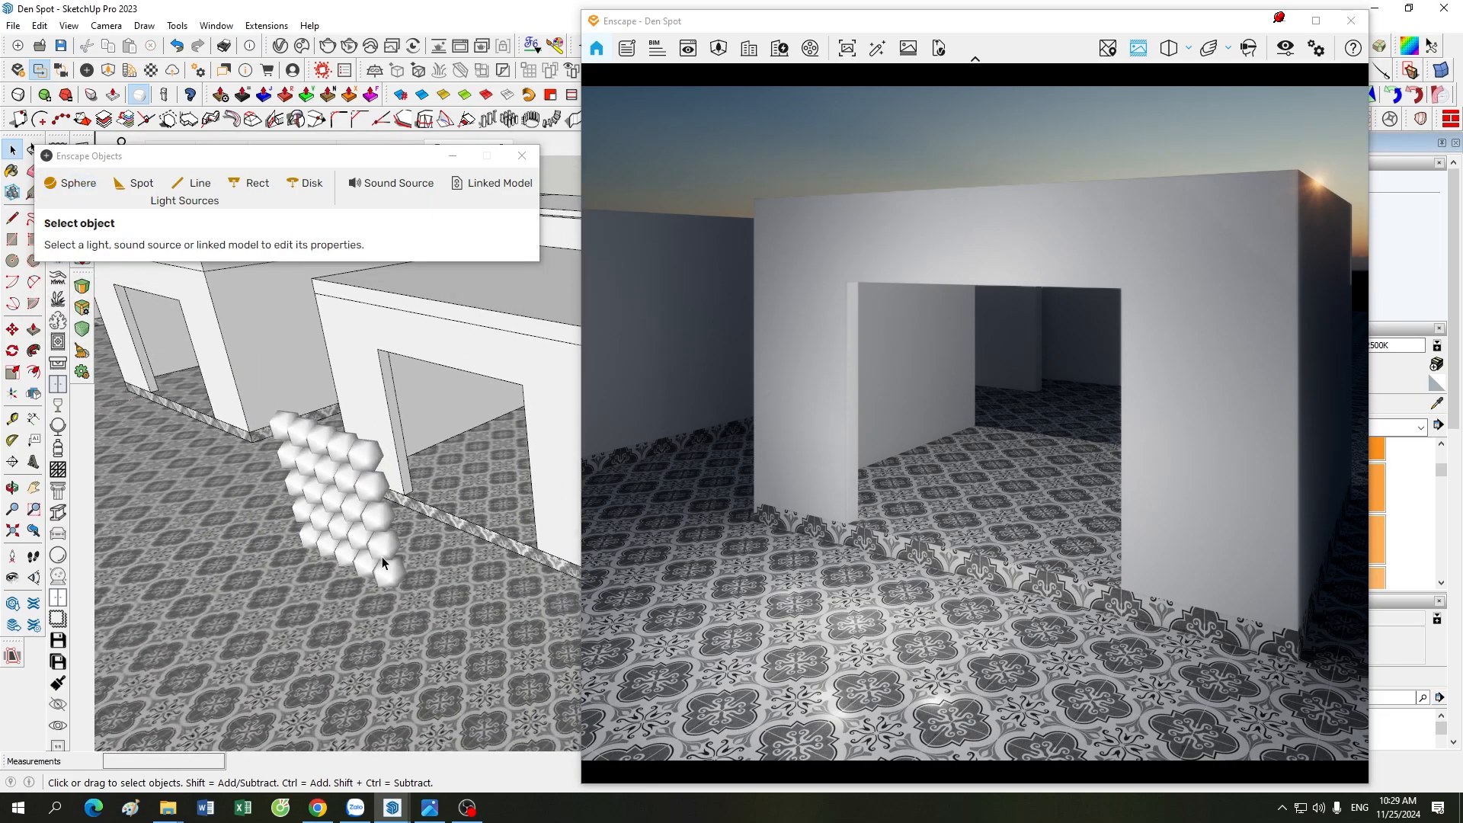
scroll(383, 564, "down", 2)
scroll(404, 484, "down", 2)
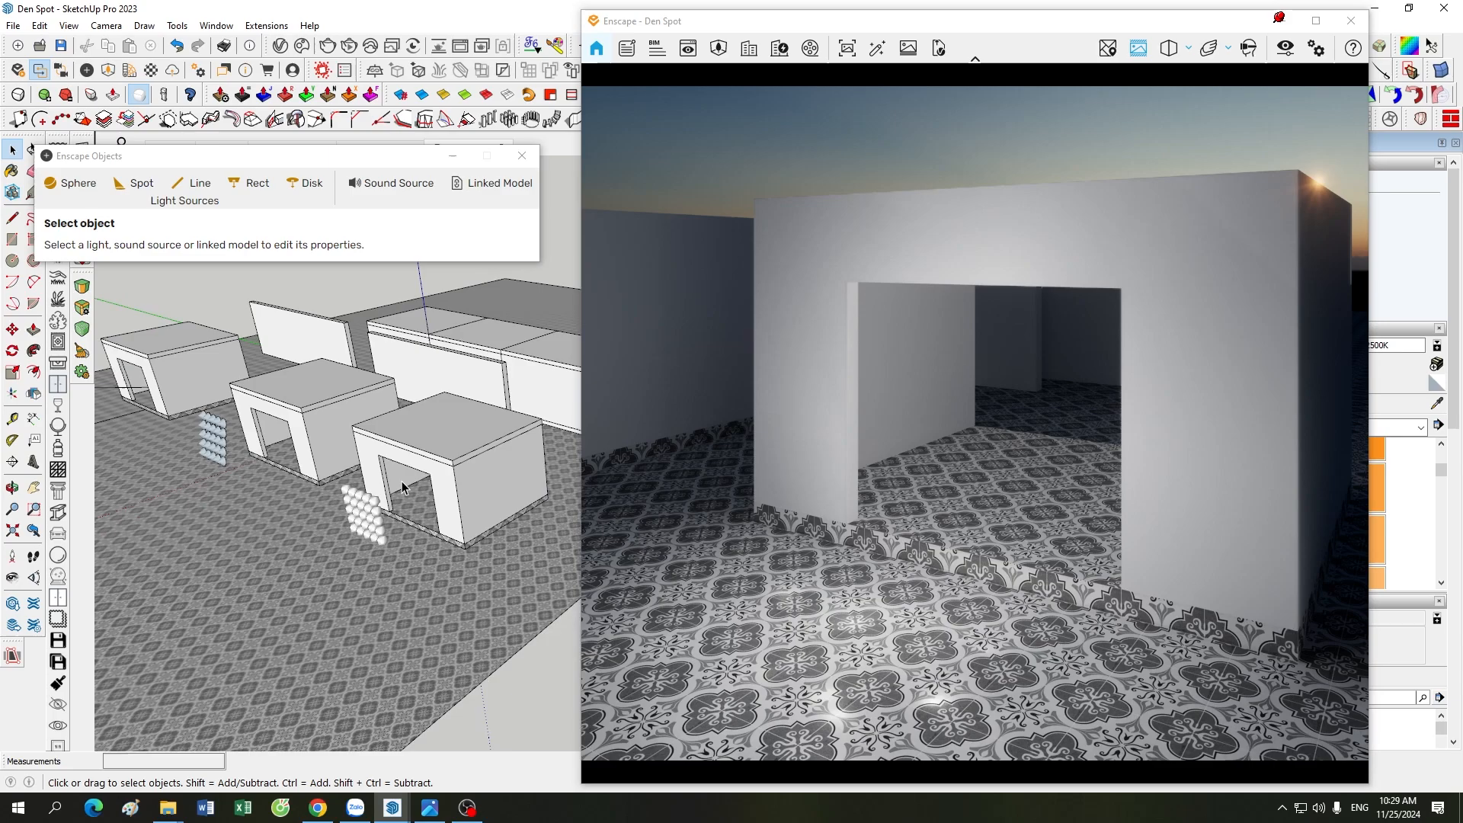
mouse_move(406, 485)
middle_mouse_down()
mouse_move(360, 510)
mouse_move(142, 407)
middle_mouse_up()
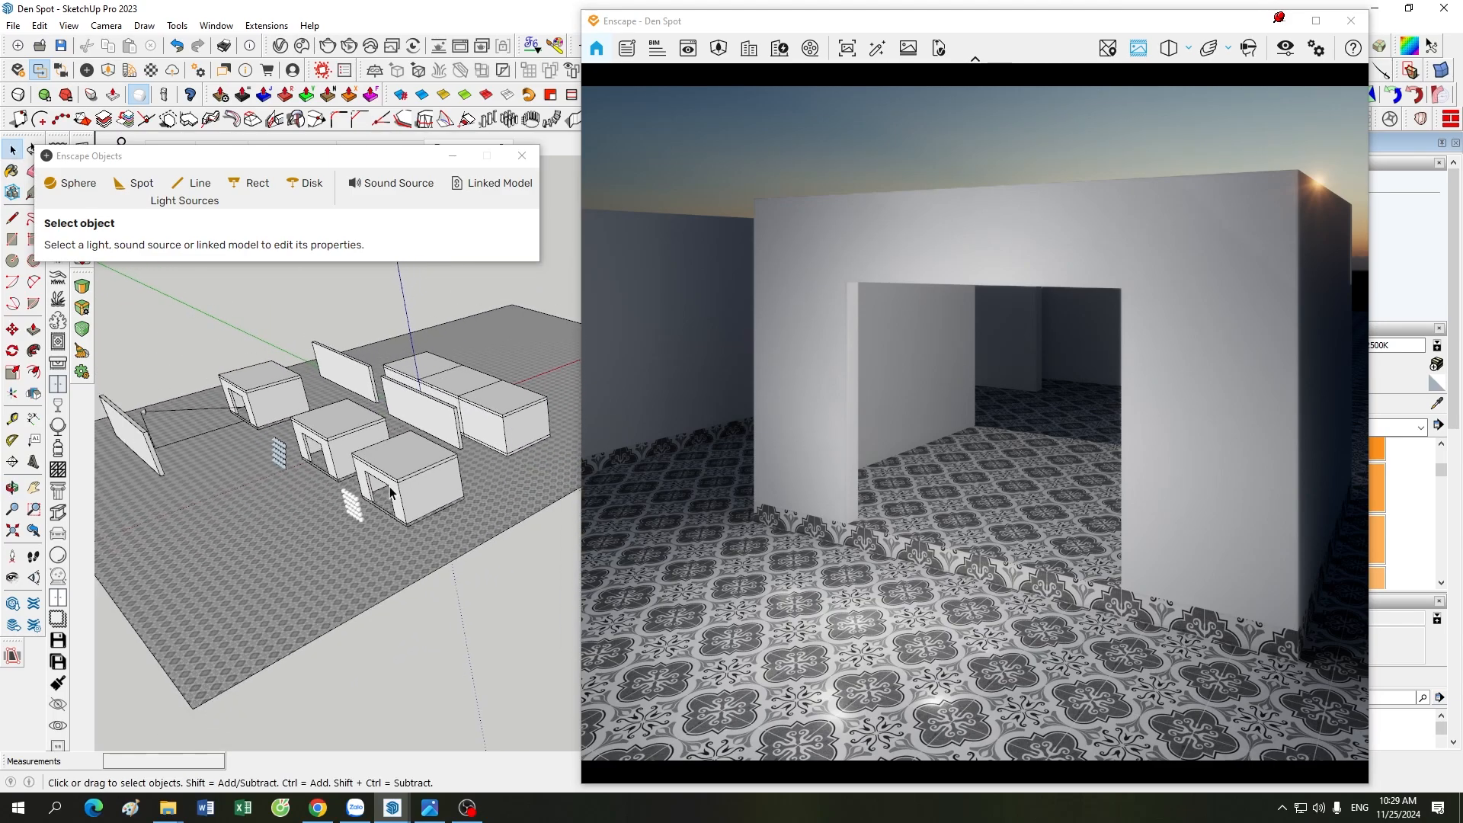
scroll(159, 411, "up", 3)
scroll(161, 412, "up", 1)
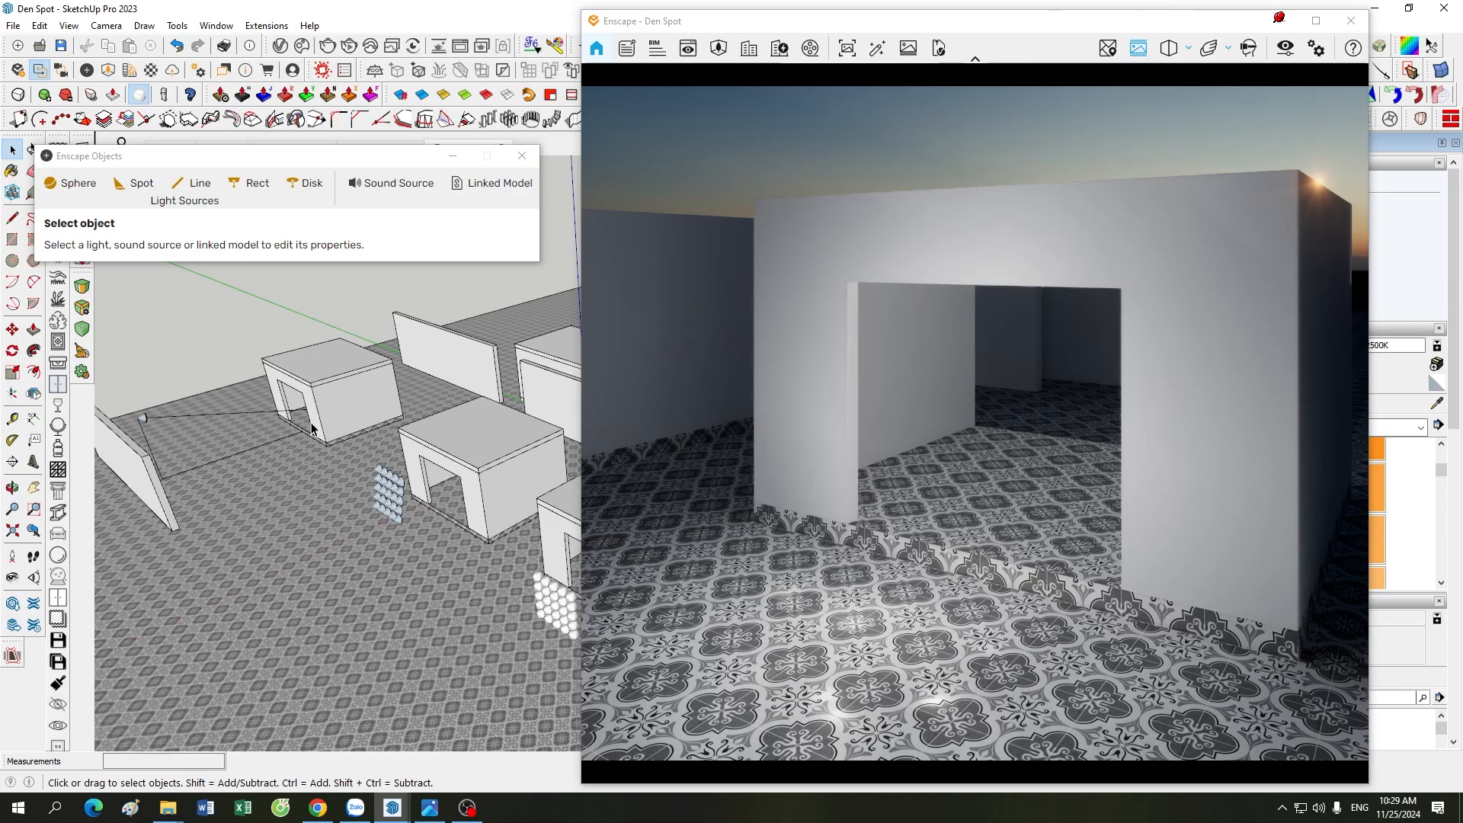
scroll(311, 429, "down", 1)
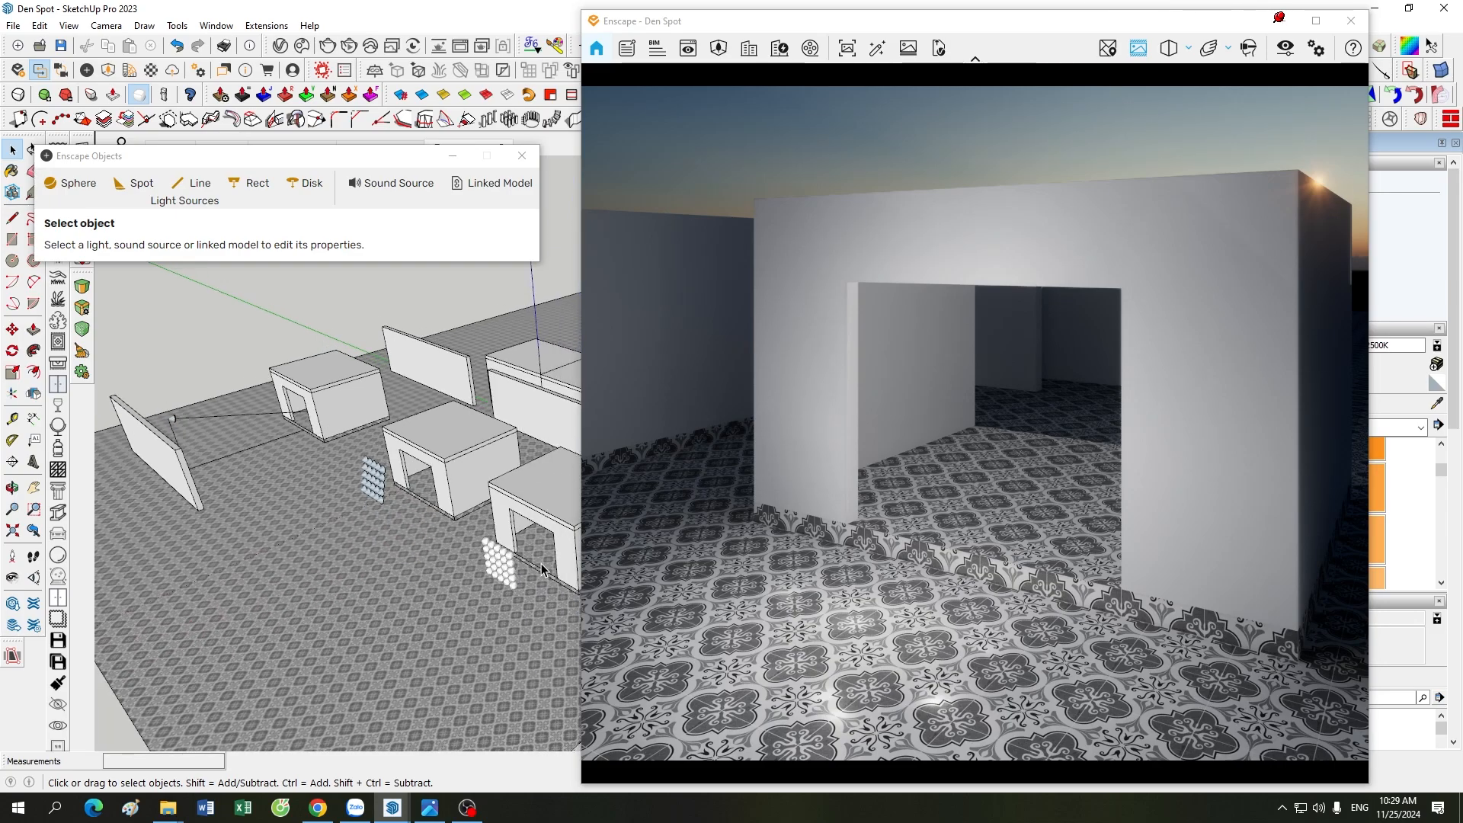
scroll(540, 565, "up", 3)
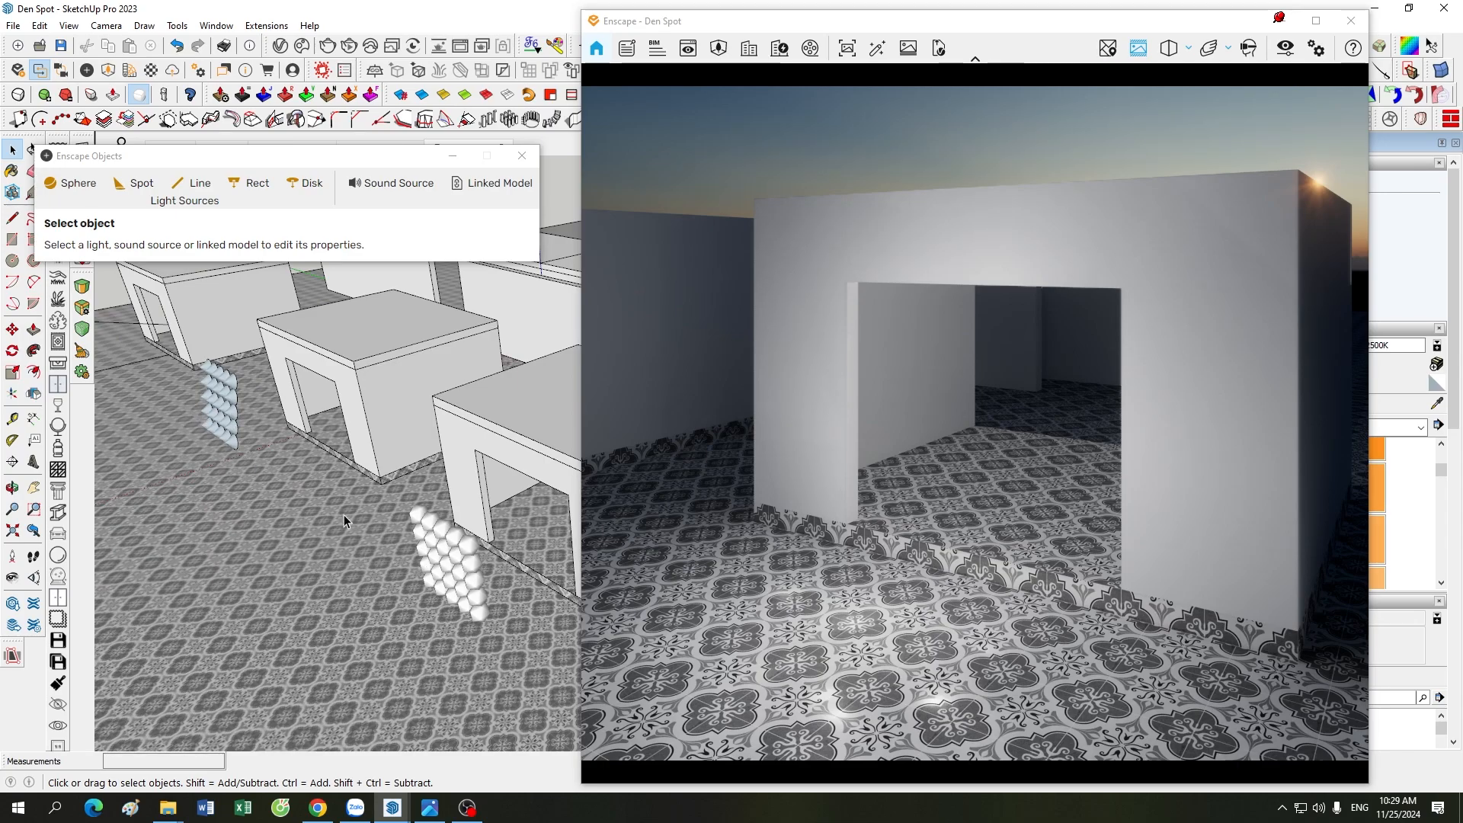
scroll(491, 637, "up", 2)
scroll(491, 637, "up", 2)
scroll(271, 522, "up", 2)
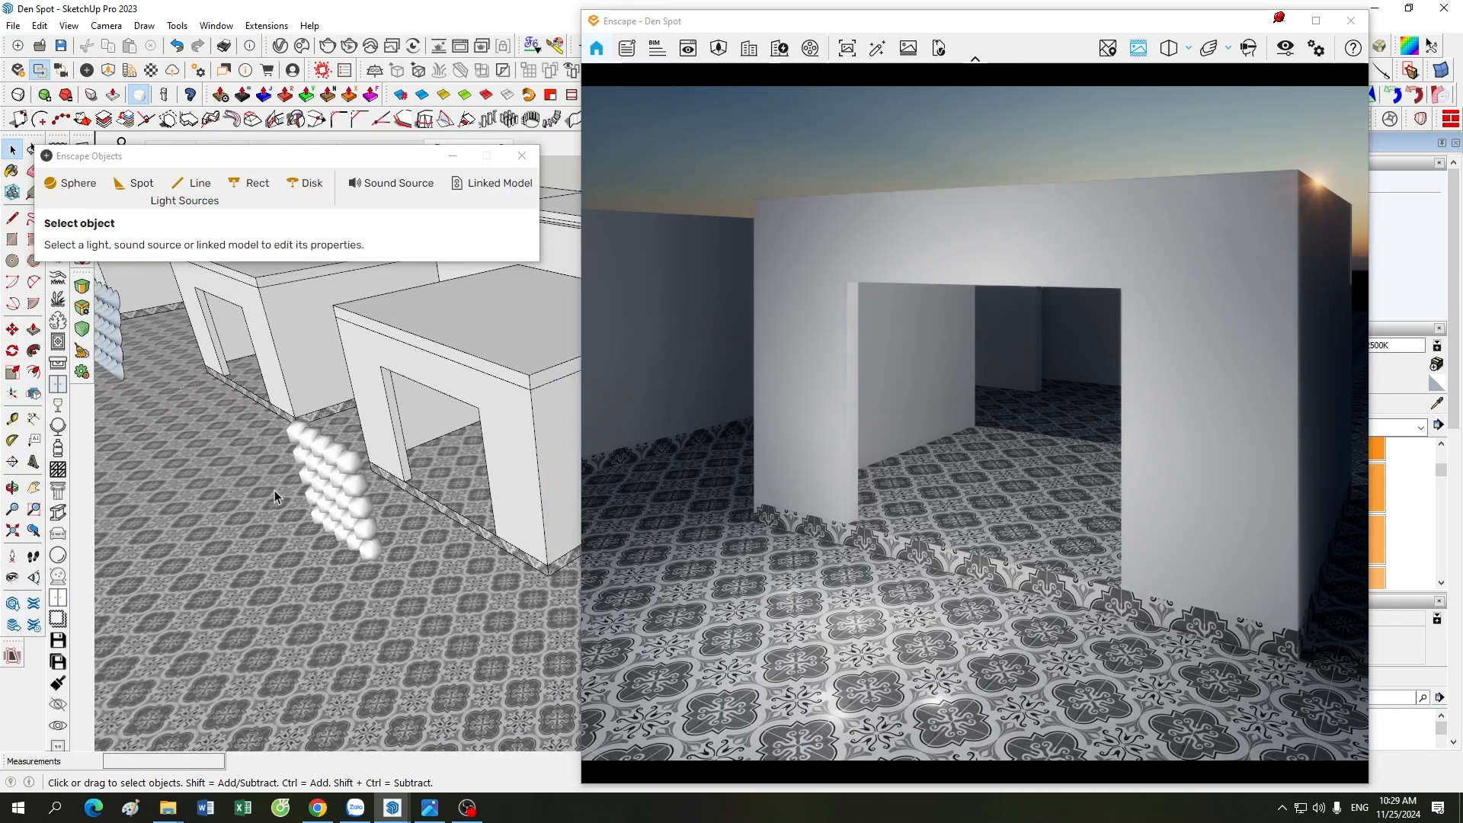
scroll(442, 396, "up", 2)
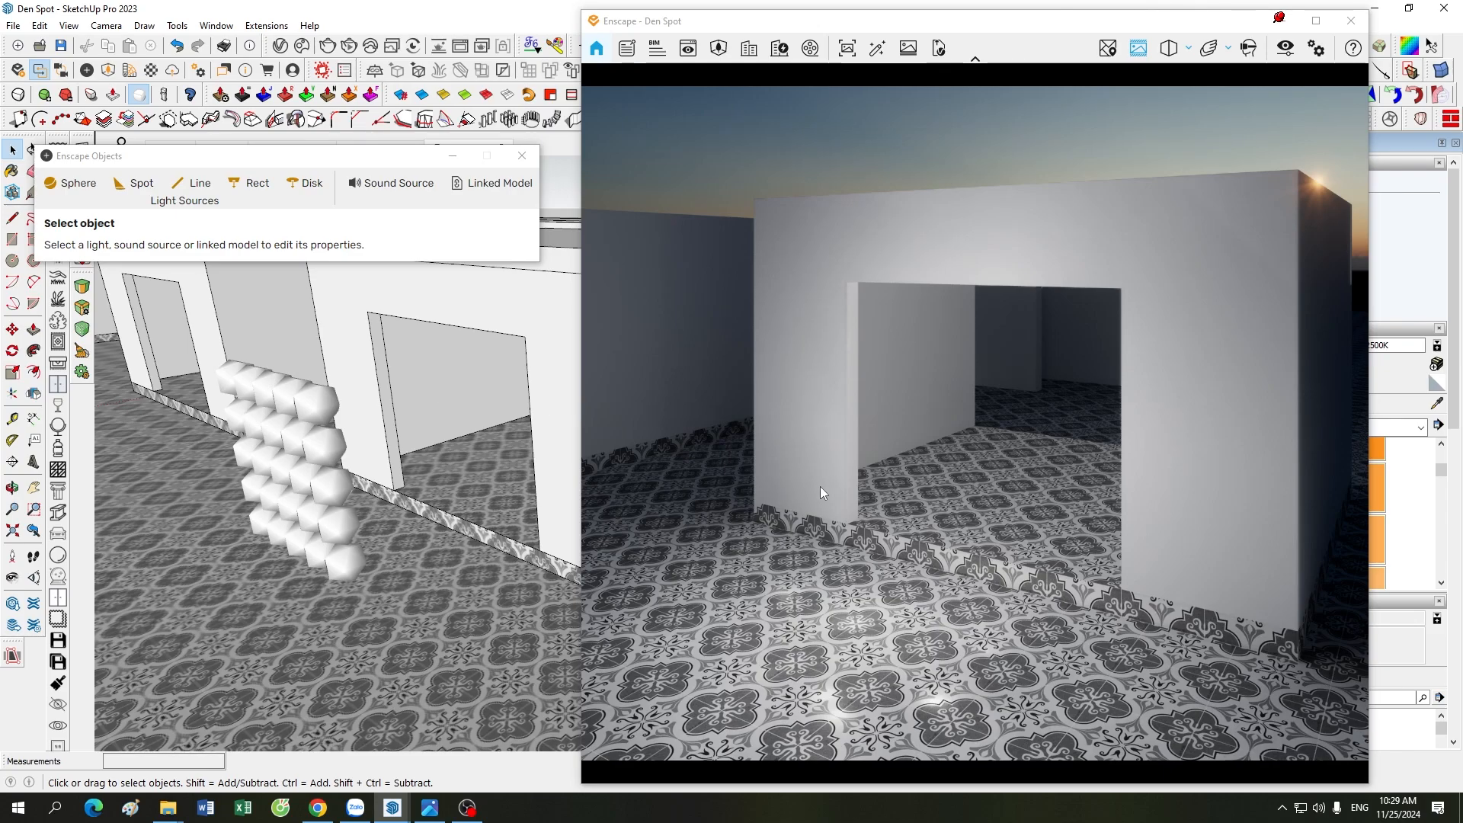
- Inspect the nearest building's doorway and front in the live render and compare them with the fronts of the other two buildings
left_click_drag(819, 486, 833, 489)
mouse_move(833, 489)
right_mouse_down()
mouse_move(808, 499)
mouse_move(815, 526)
mouse_move(894, 417)
right_mouse_up()
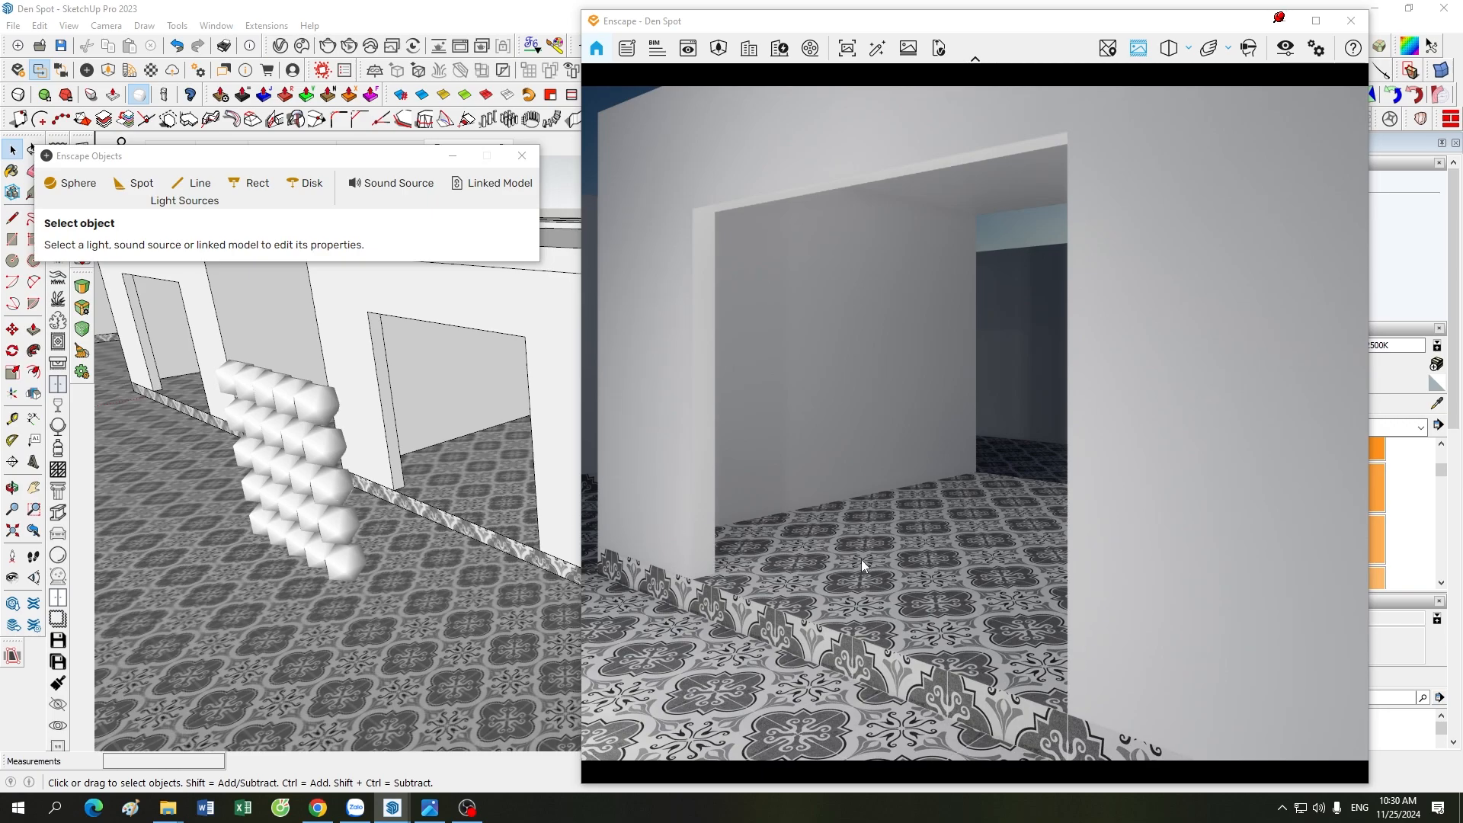
left_click_drag(862, 560, 858, 560)
key("s")
key("a")
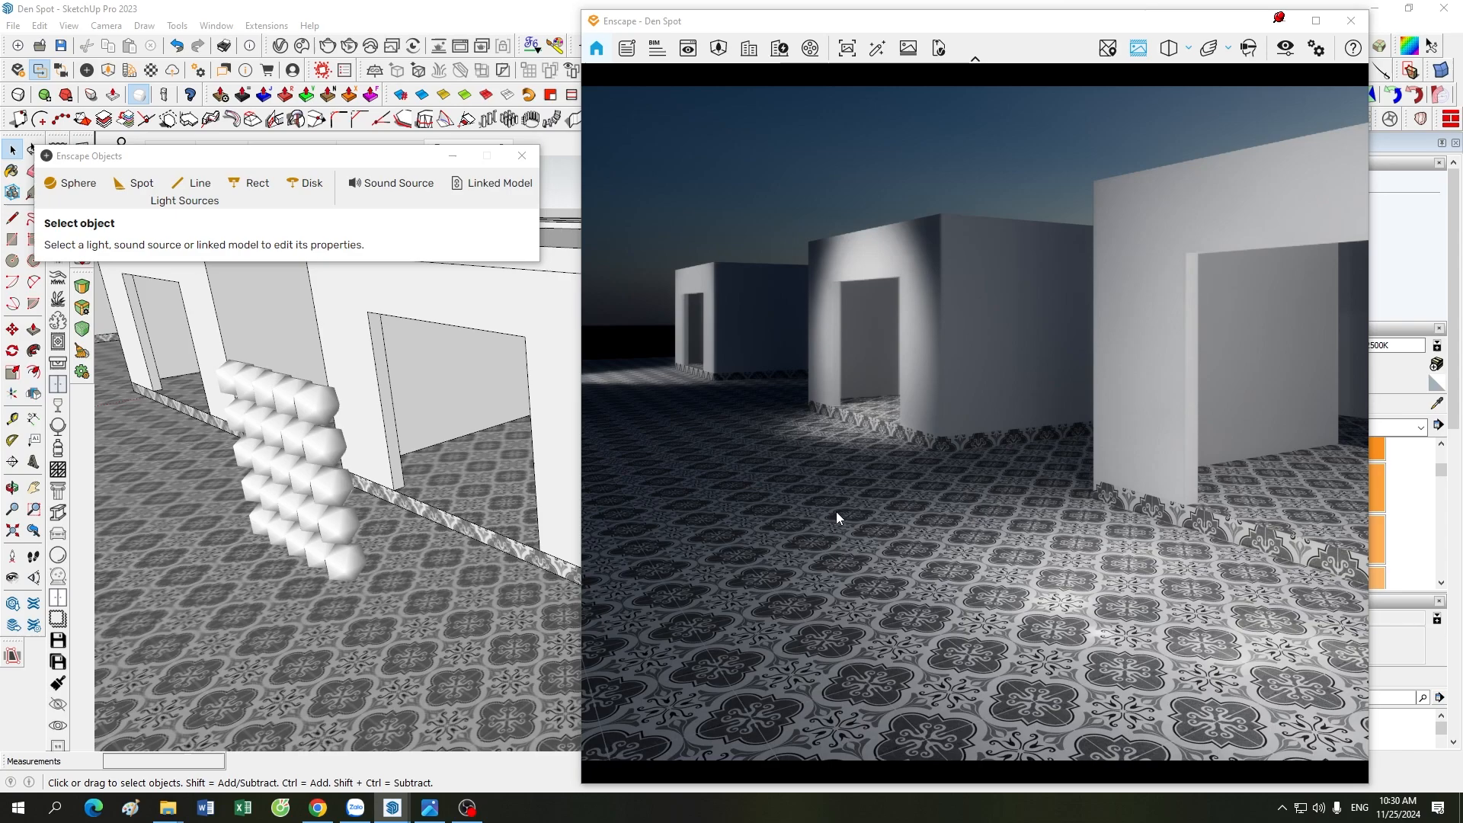
scroll(835, 511, "up", 5)
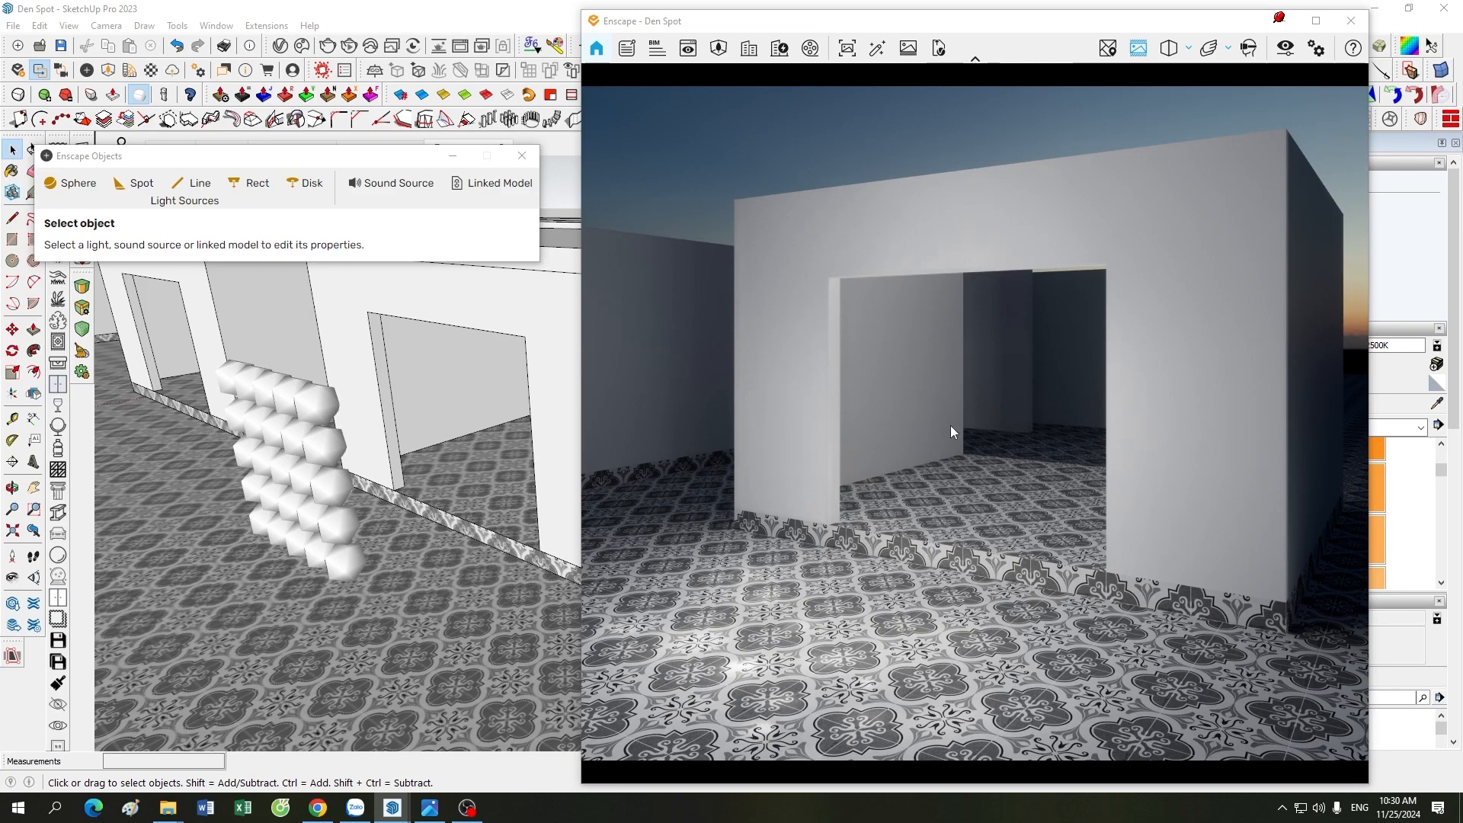
- Enter the nearest building in the live render and inspect its interior wall, open rear side and front doorway
scroll(953, 424, "up", 5)
scroll(955, 416, "up", 3)
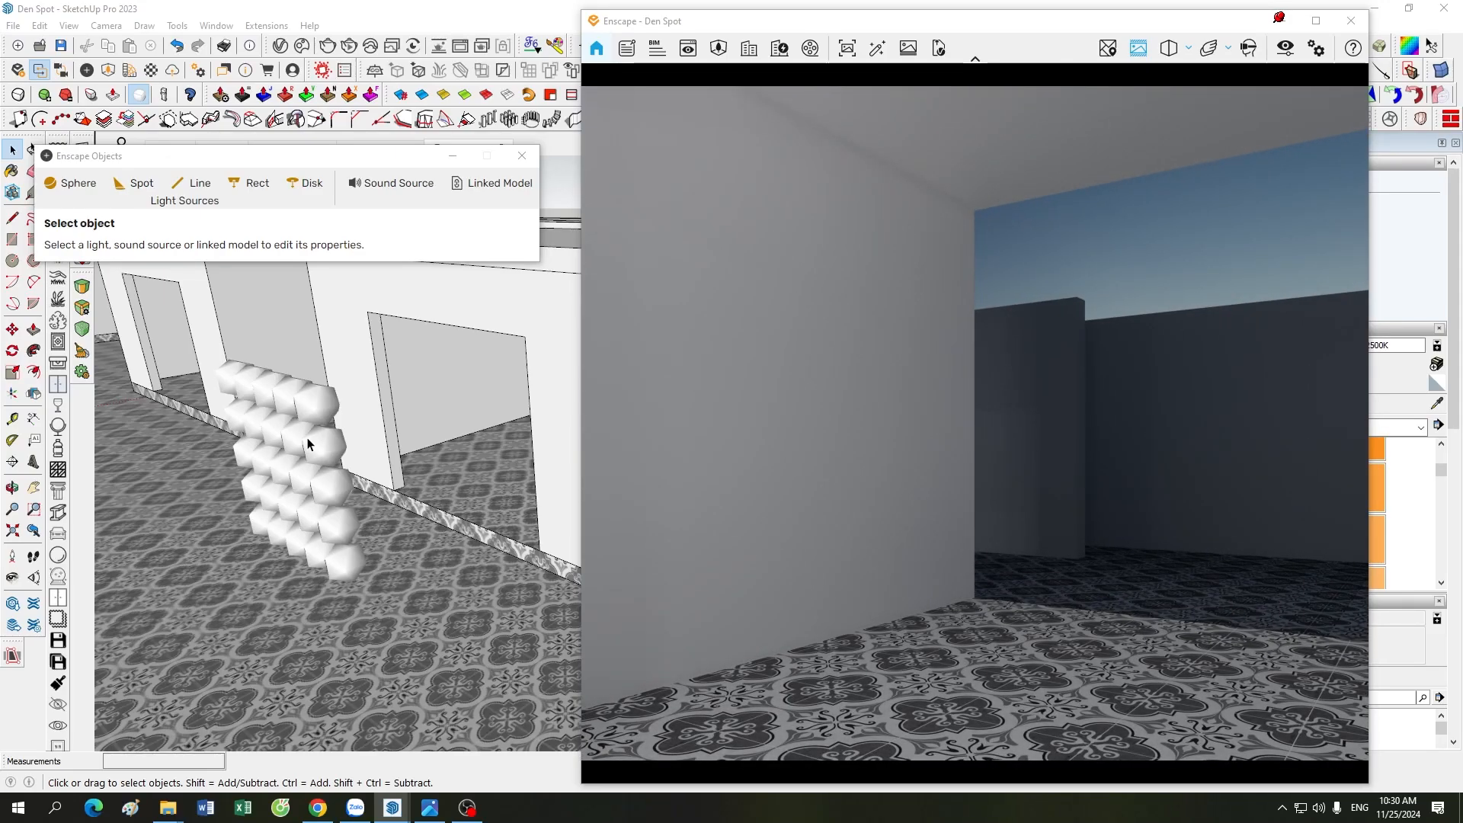
left_click_drag(789, 487, 940, 537)
scroll(786, 485, "up", 3)
scroll(906, 478, "up", 5)
scroll(390, 438, "down", 6)
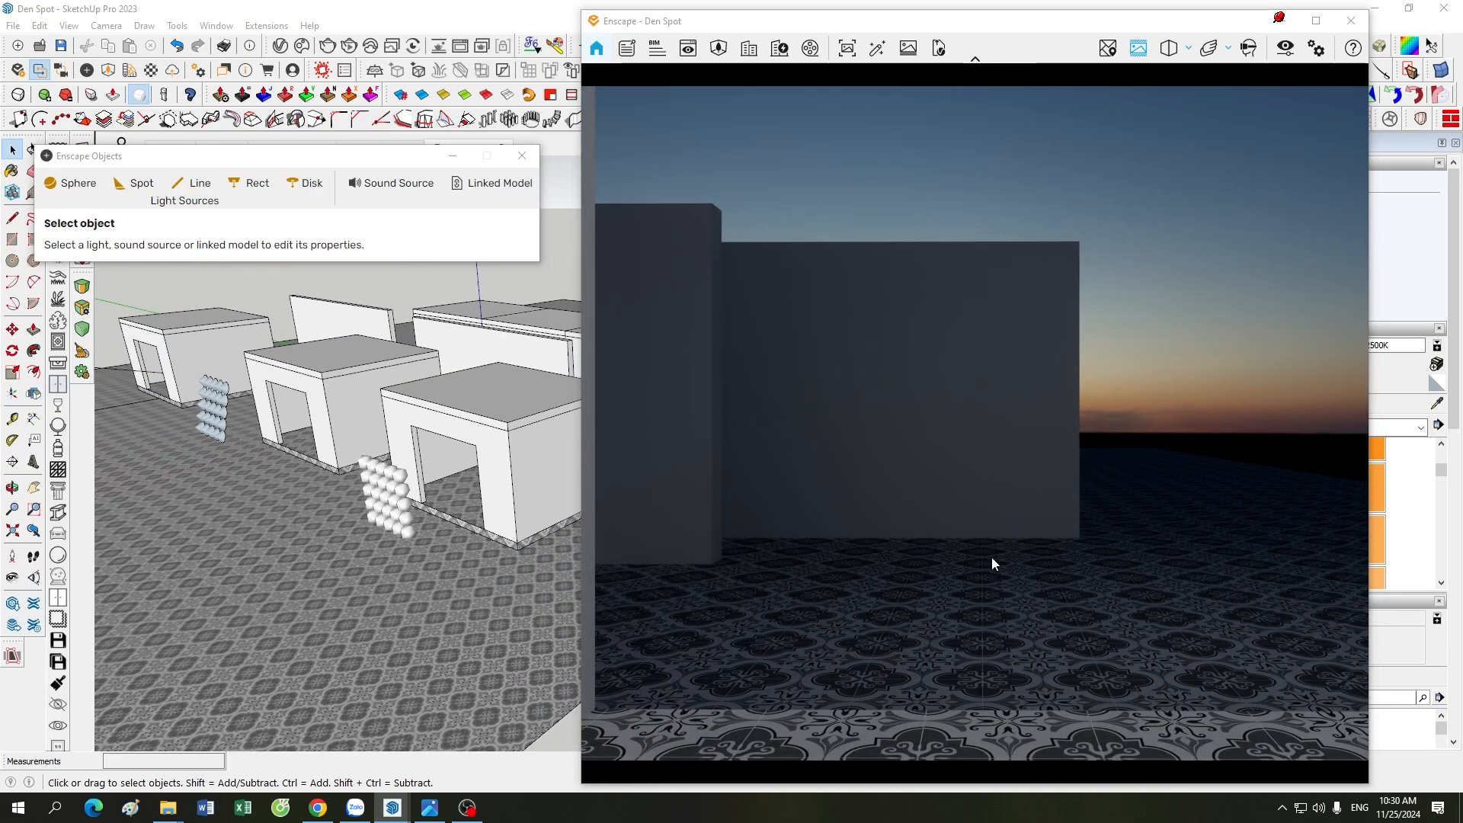
left_click_drag(993, 564, 1004, 496)
scroll(989, 517, "up", 5)
scroll(1018, 488, "down", 5)
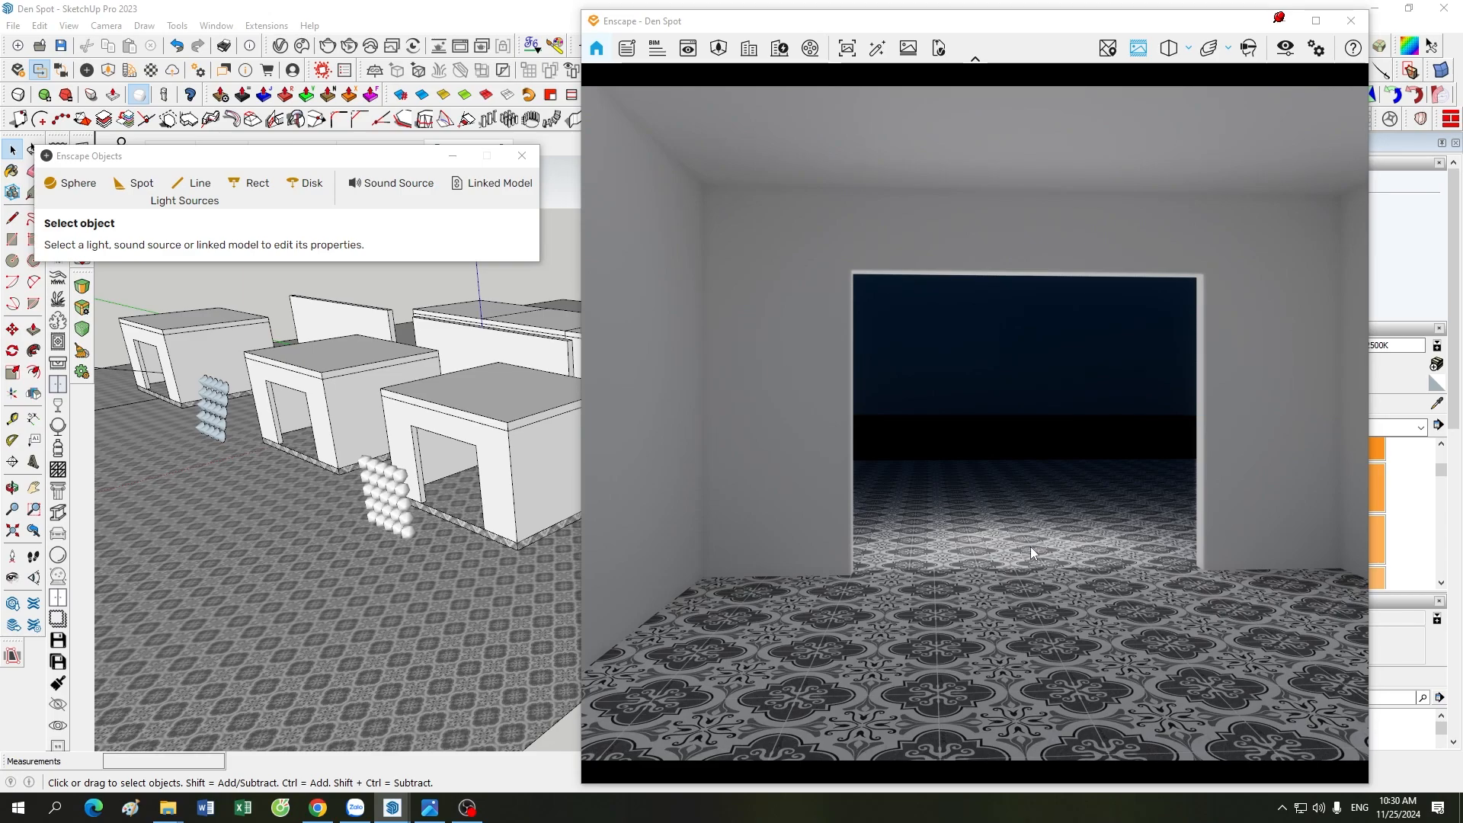
- Examine the light on the nearest building's side walls, ceiling and doorway wall from inside and from its open rear in the live render
left_click_drag(1030, 546, 803, 412)
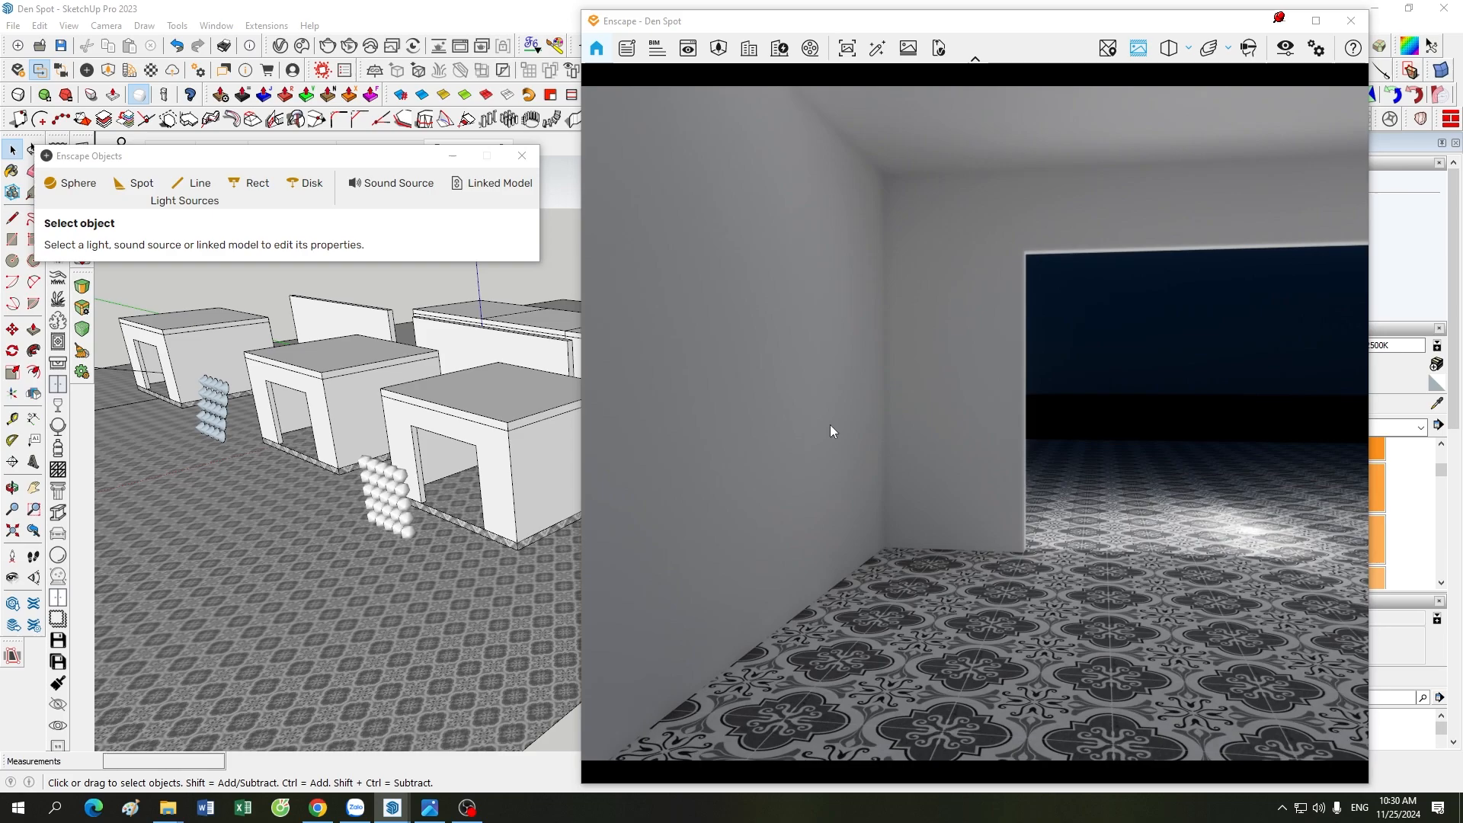
left_click_drag(927, 512, 1000, 520)
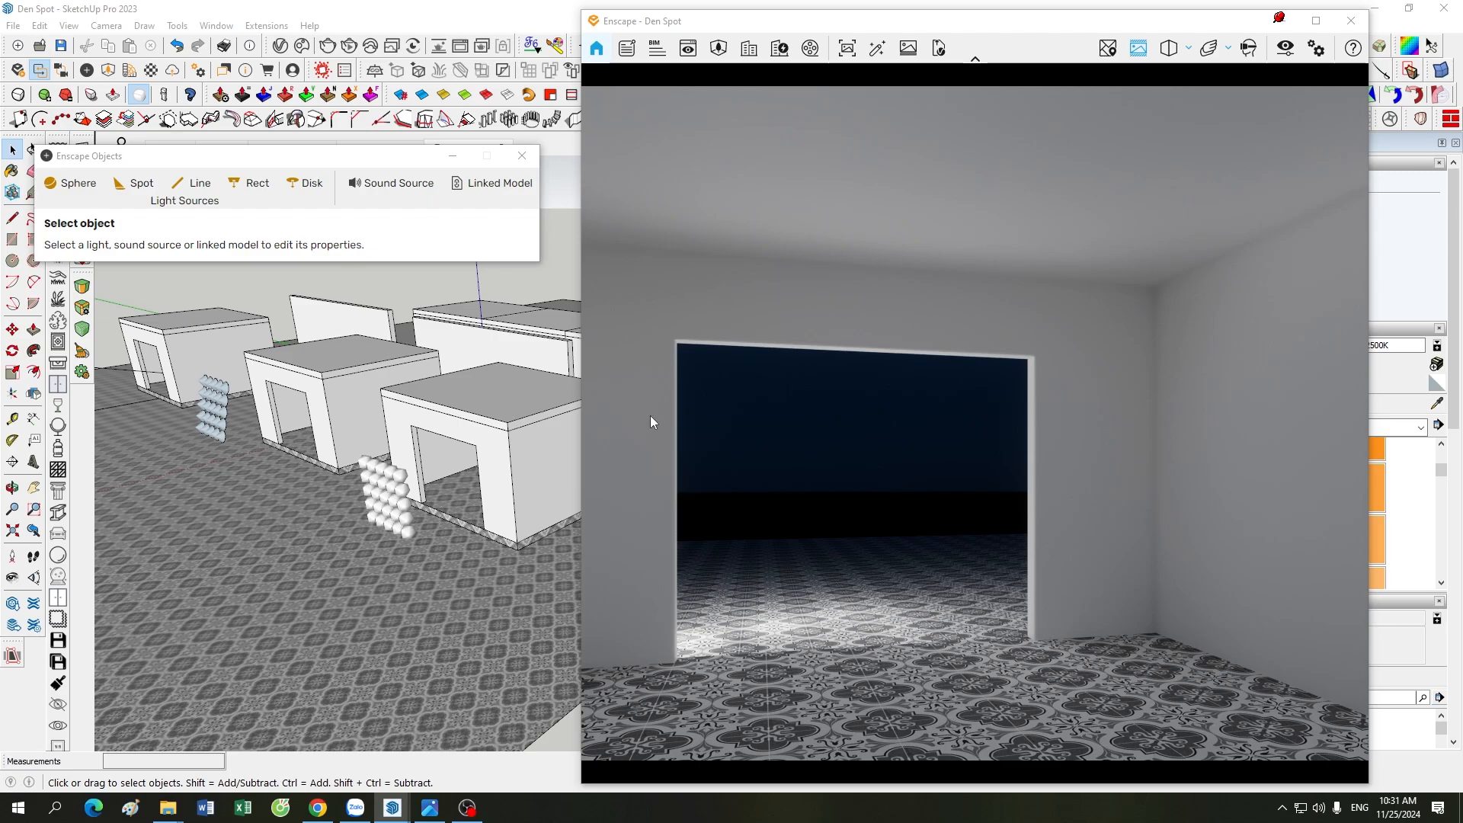
mouse_move(1100, 416)
left_mouse_down()
mouse_move(1100, 443)
mouse_move(1104, 415)
left_mouse_up()
scroll(1101, 443, "down", 3)
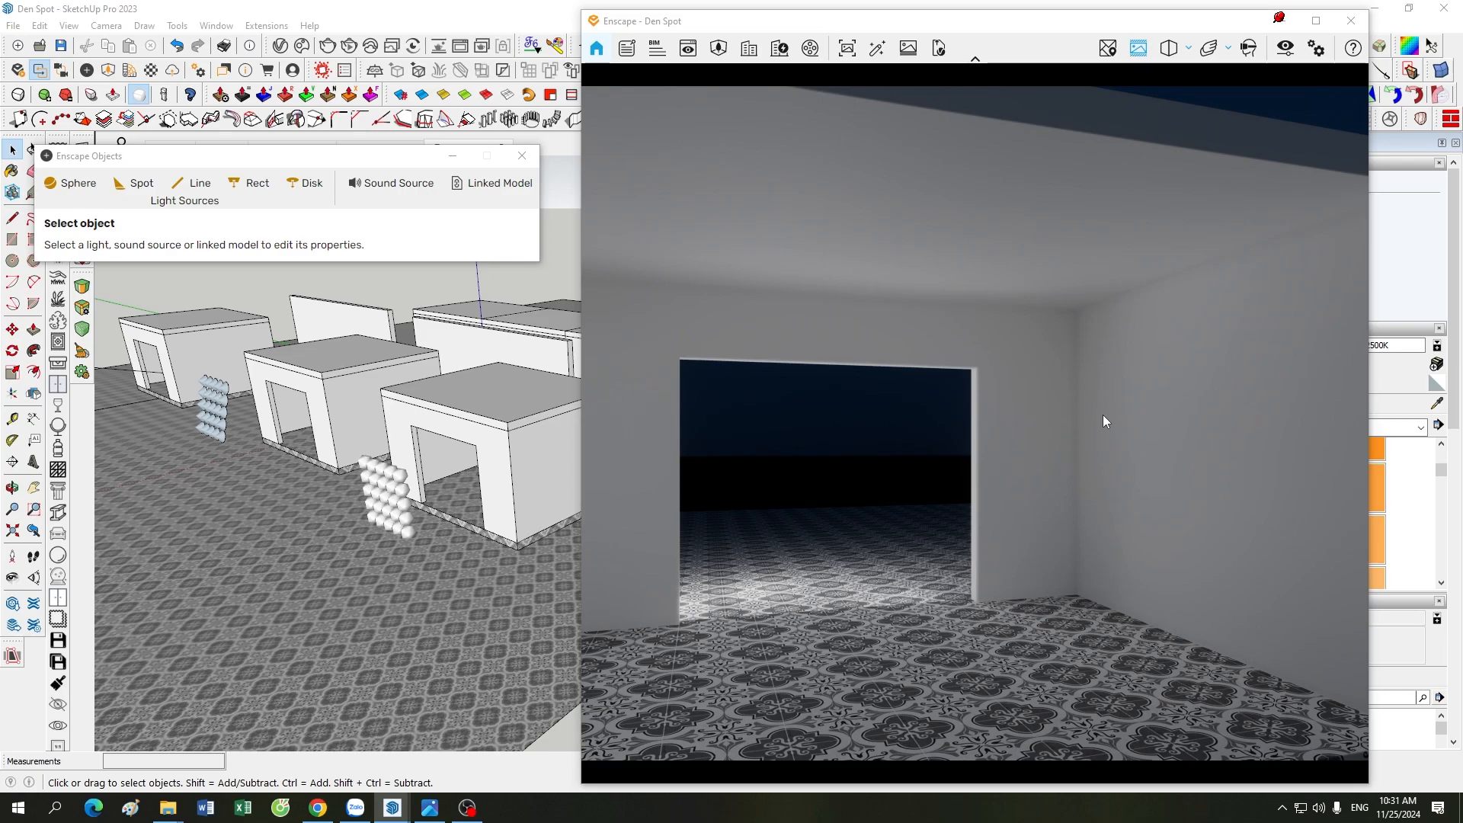
left_click_drag(1104, 414, 1099, 416)
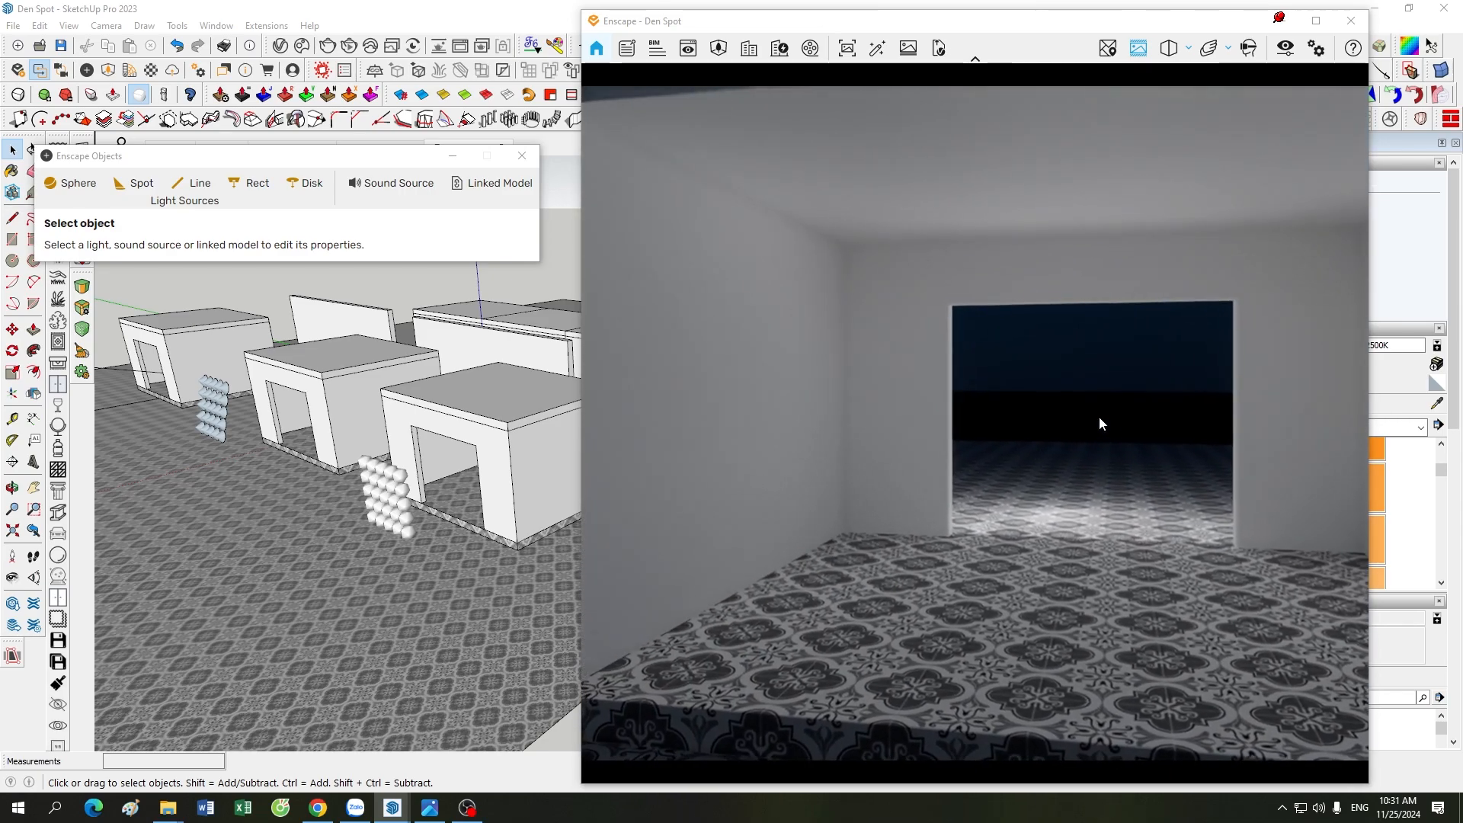
scroll(1099, 418, "up", 5)
scroll(1099, 418, "down", 5)
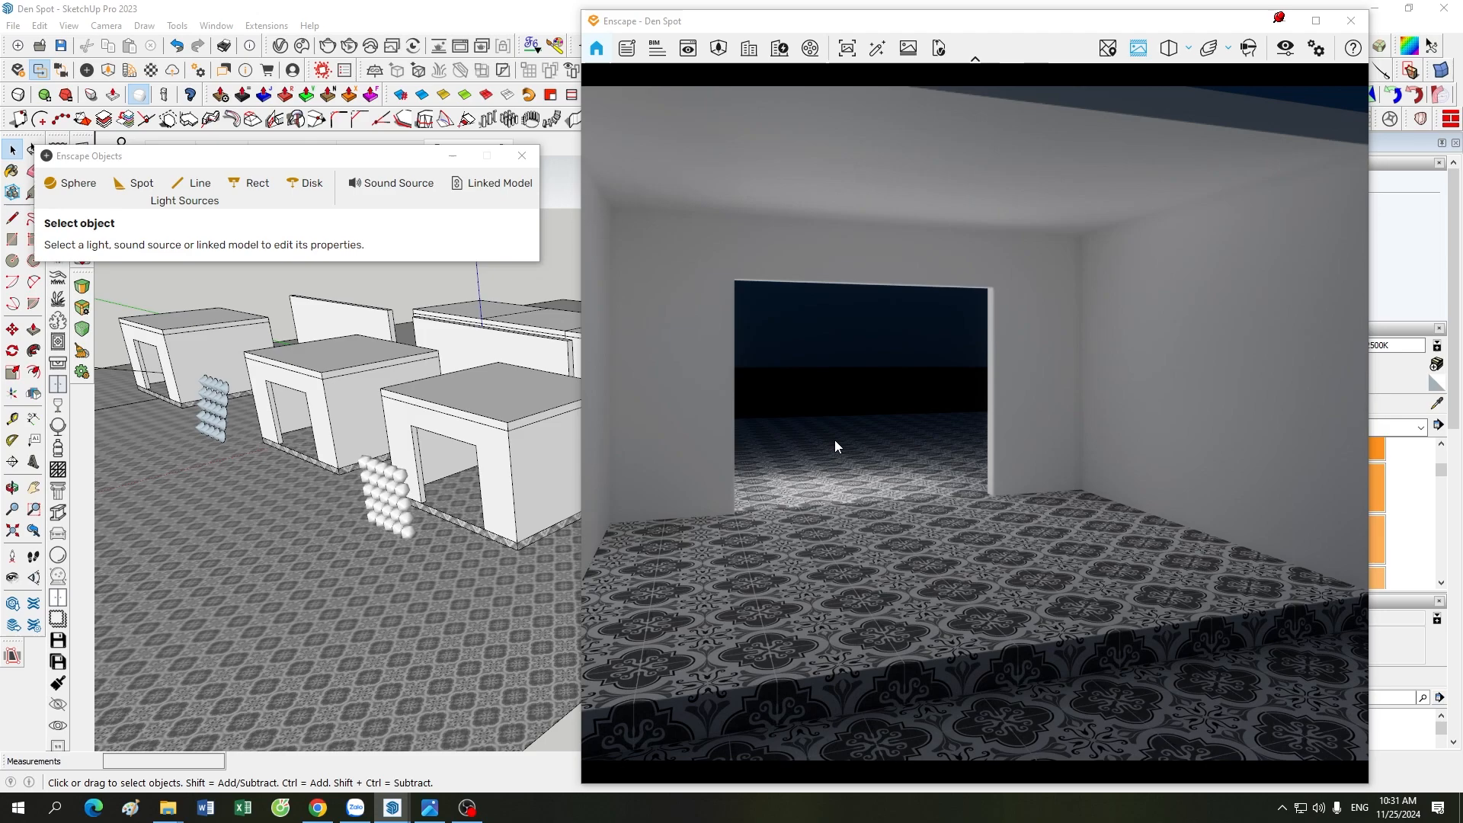
left_click_drag(835, 440, 987, 506)
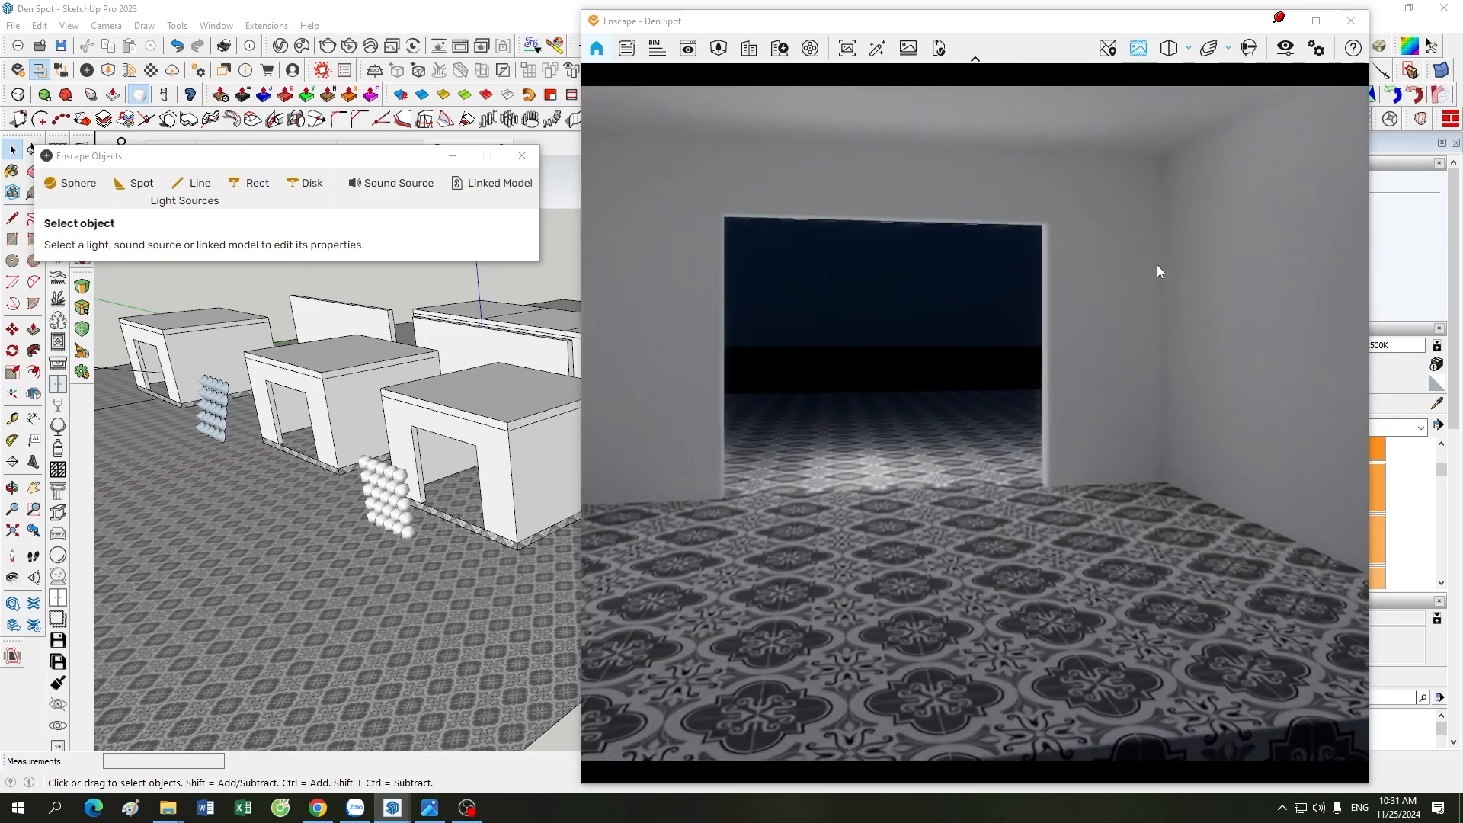
left_click_drag(1157, 264, 1051, 303)
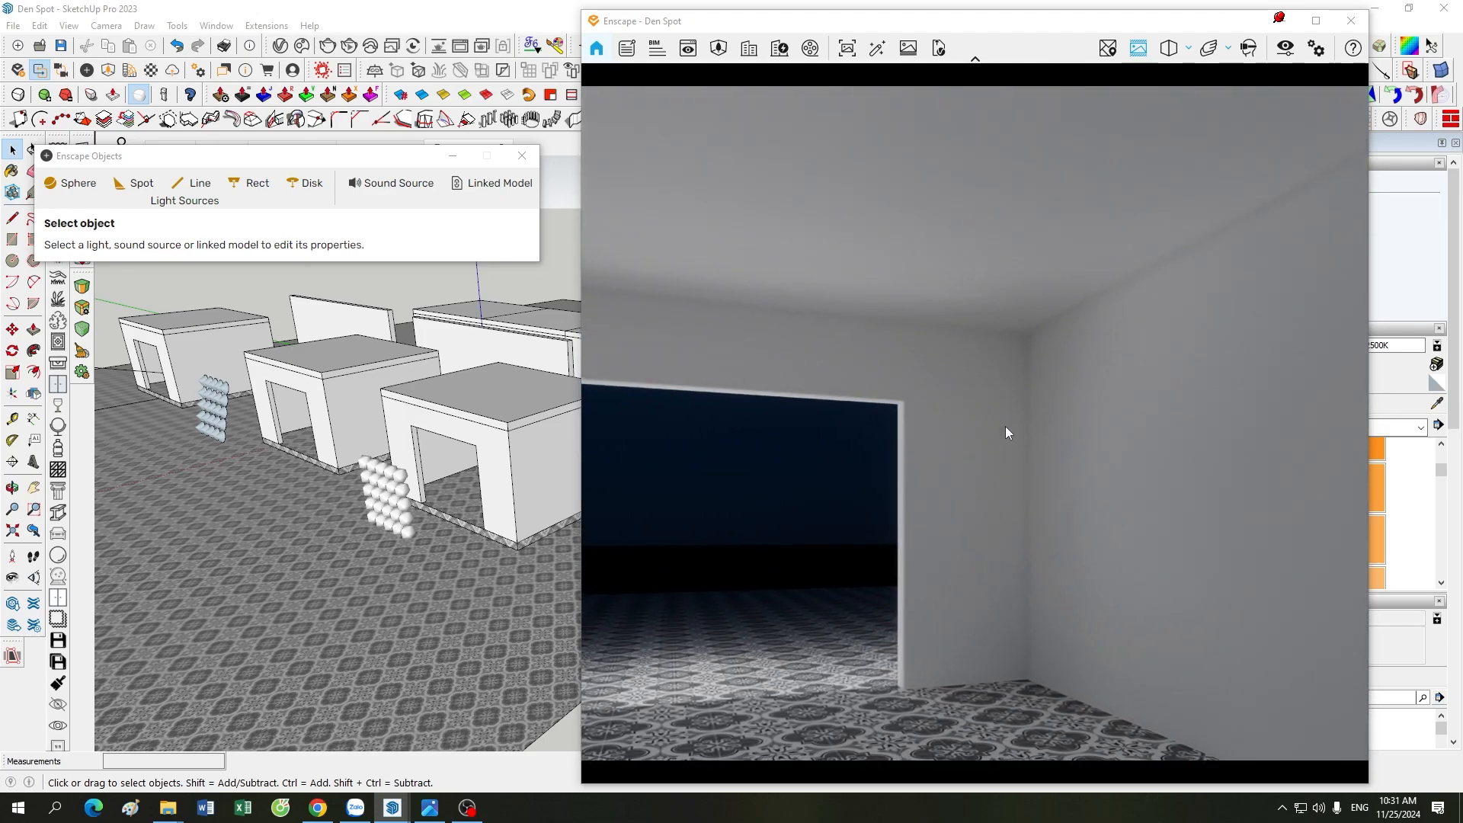
- Open the nearest building's sphere light grid in the model and review the luminous intensity and source radius of its top corner light
scroll(415, 480, "up", 5)
scroll(422, 478, "up", 3)
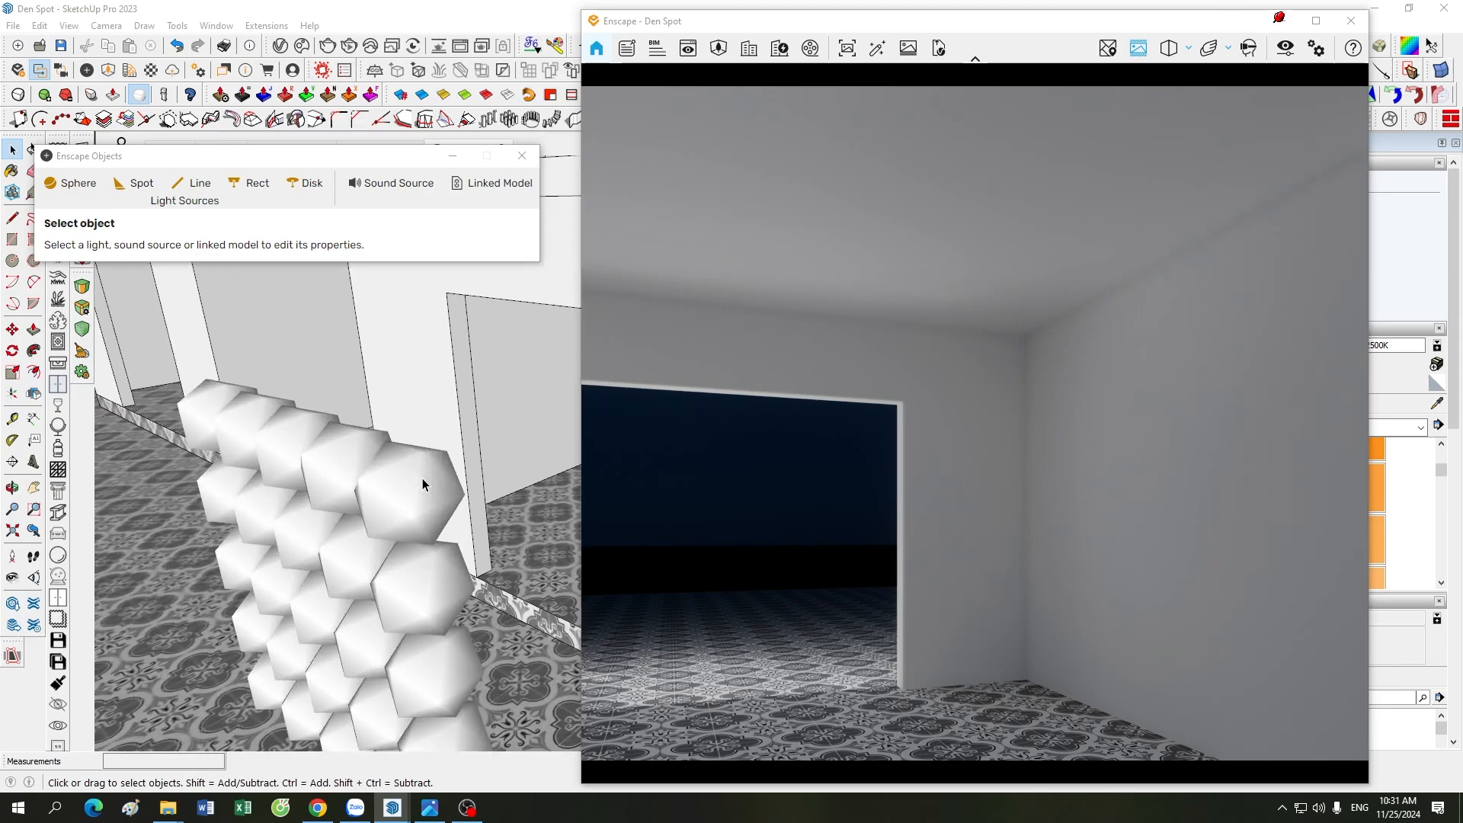
double_click(422, 478)
left_click(422, 478)
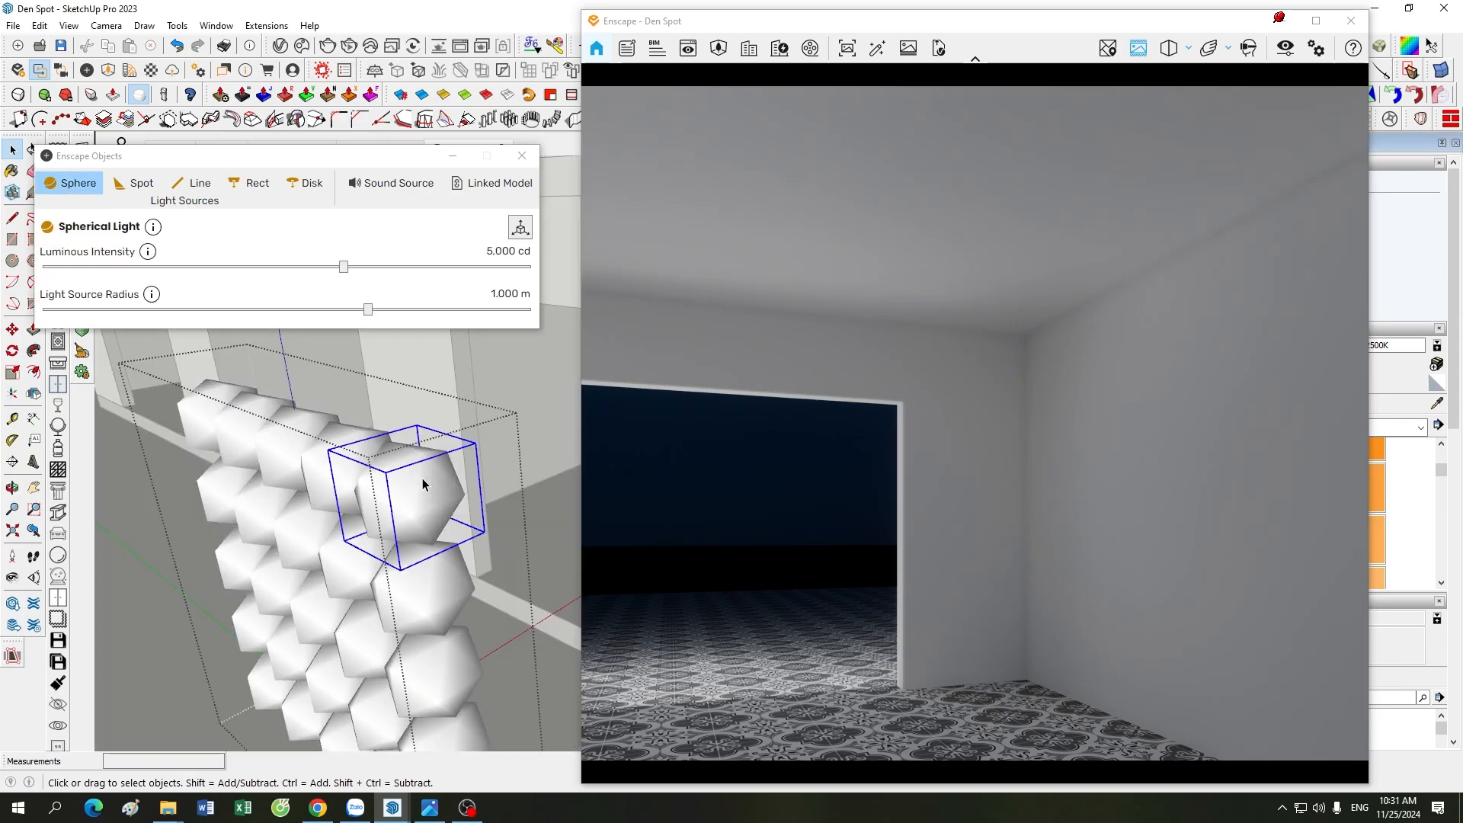
left_click(501, 293)
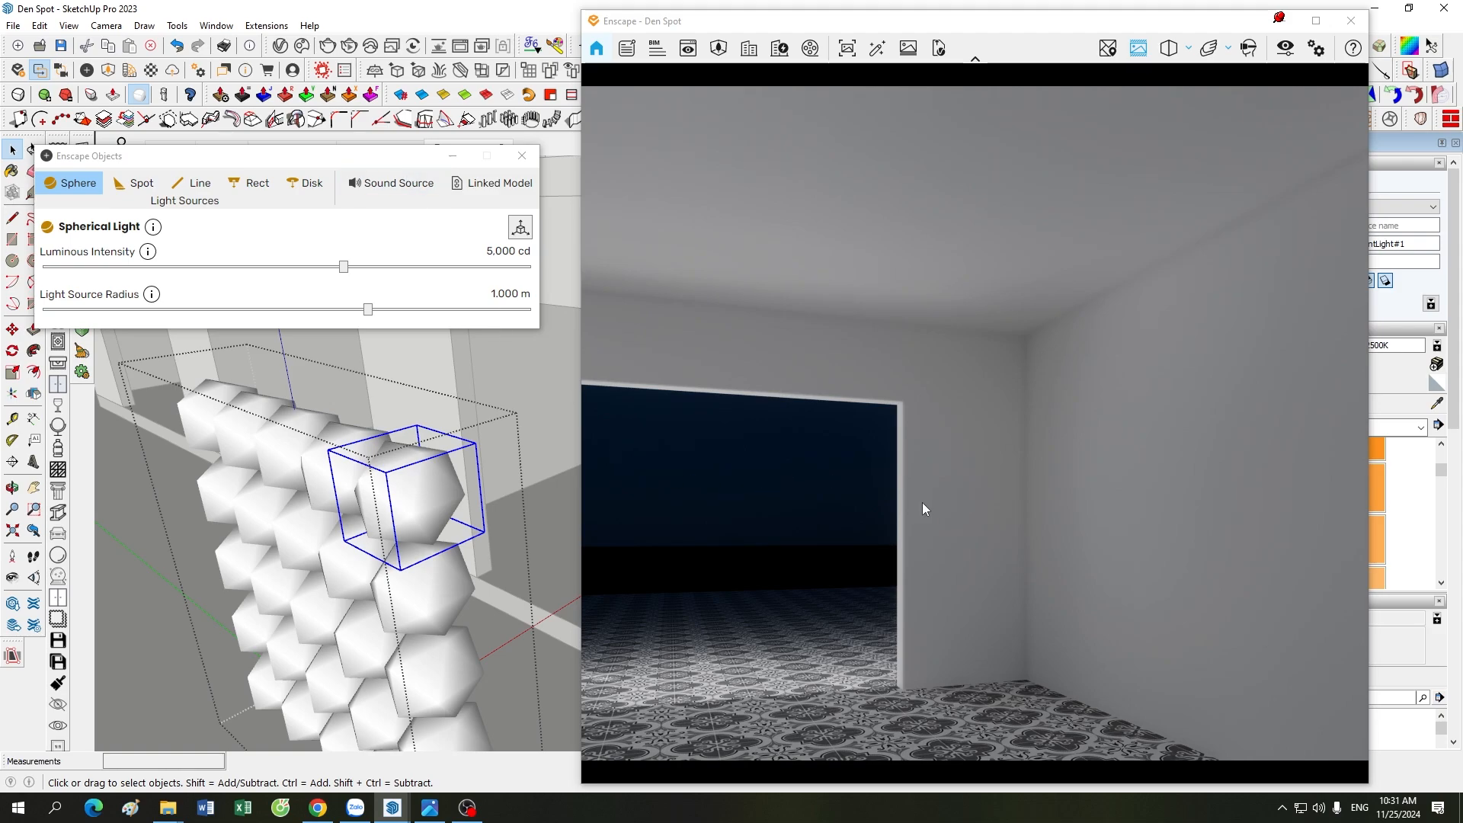
- Compare the nearest building's interior lighting with the darker neighbouring building's walls and ceiling, seen from the rear in the live render
left_click_drag(963, 446, 1101, 458)
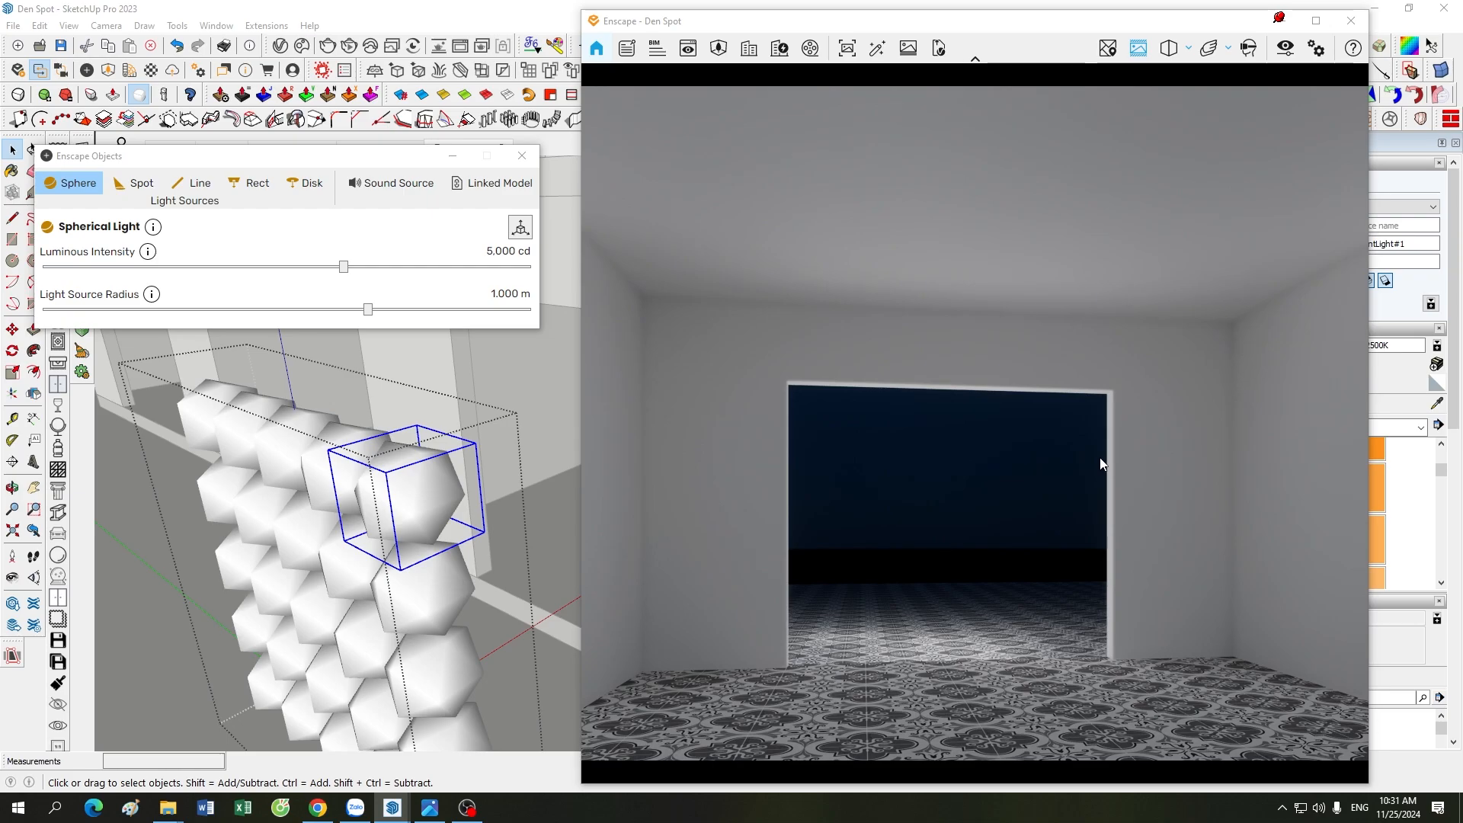
left_click_drag(1100, 457, 1009, 468)
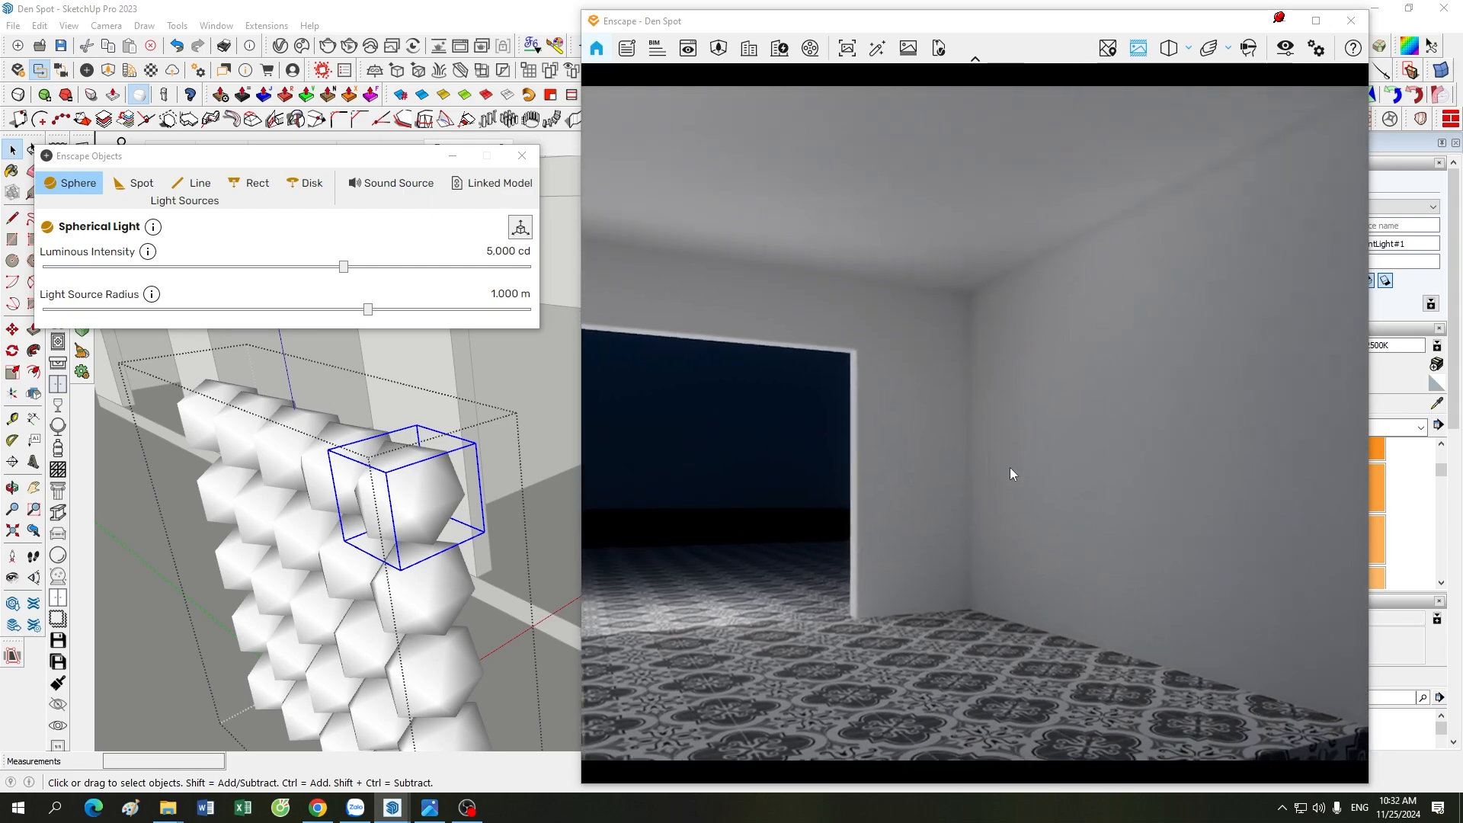
left_click_drag(1021, 413, 1113, 368)
key("w")
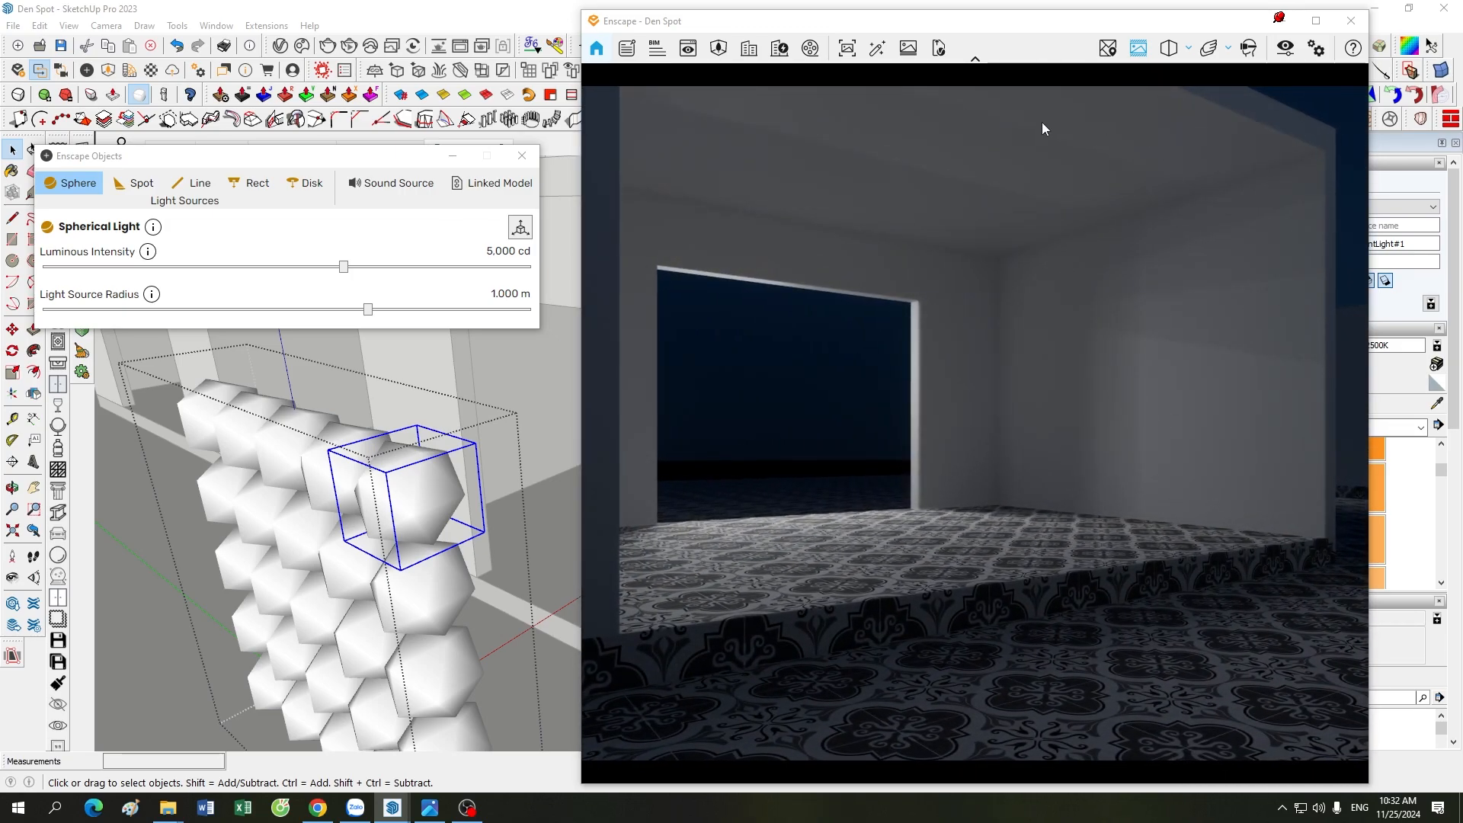
left_click_drag(1095, 413, 1082, 418)
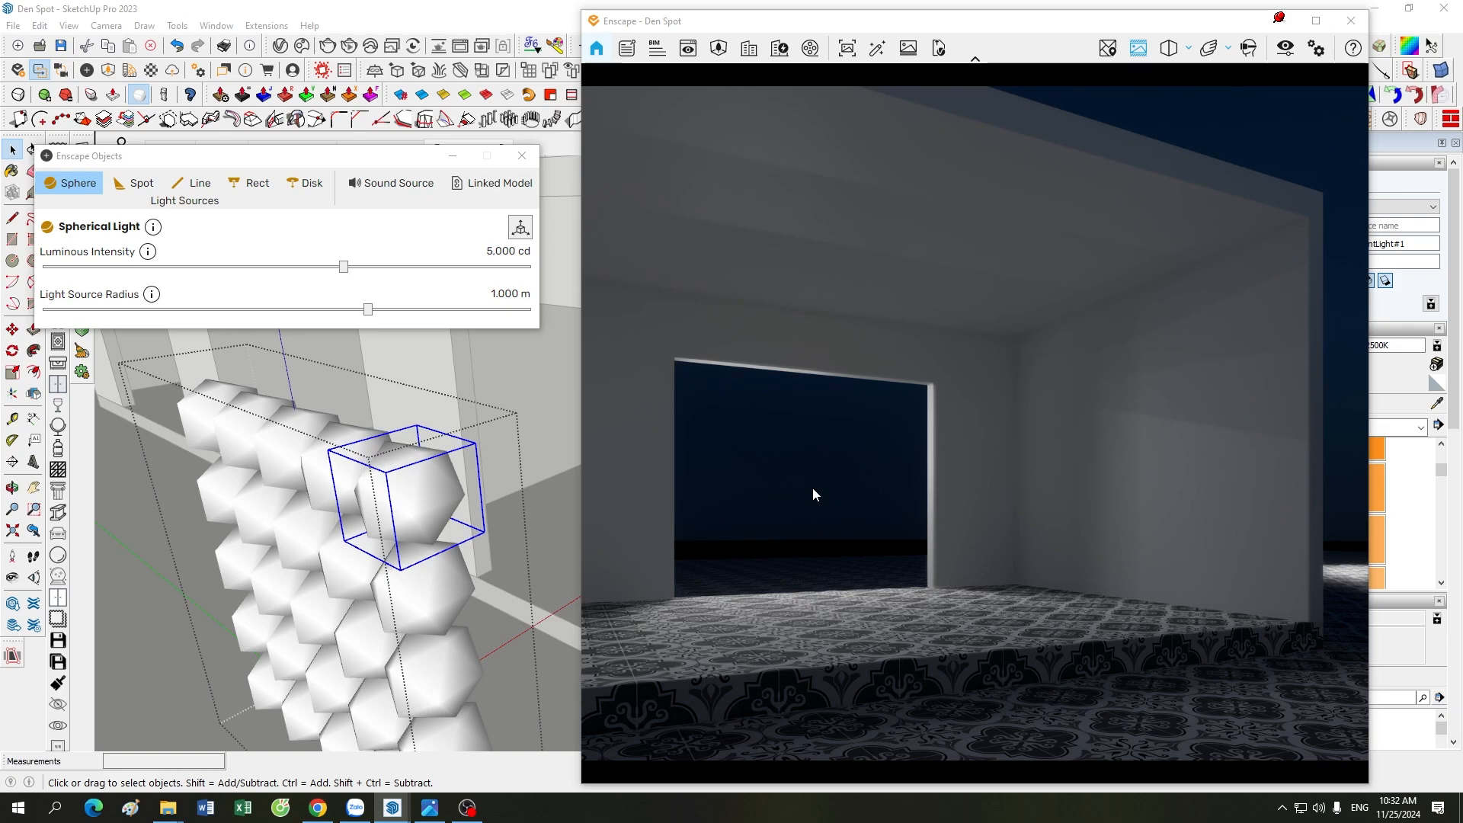
left_click_drag(952, 460, 921, 437)
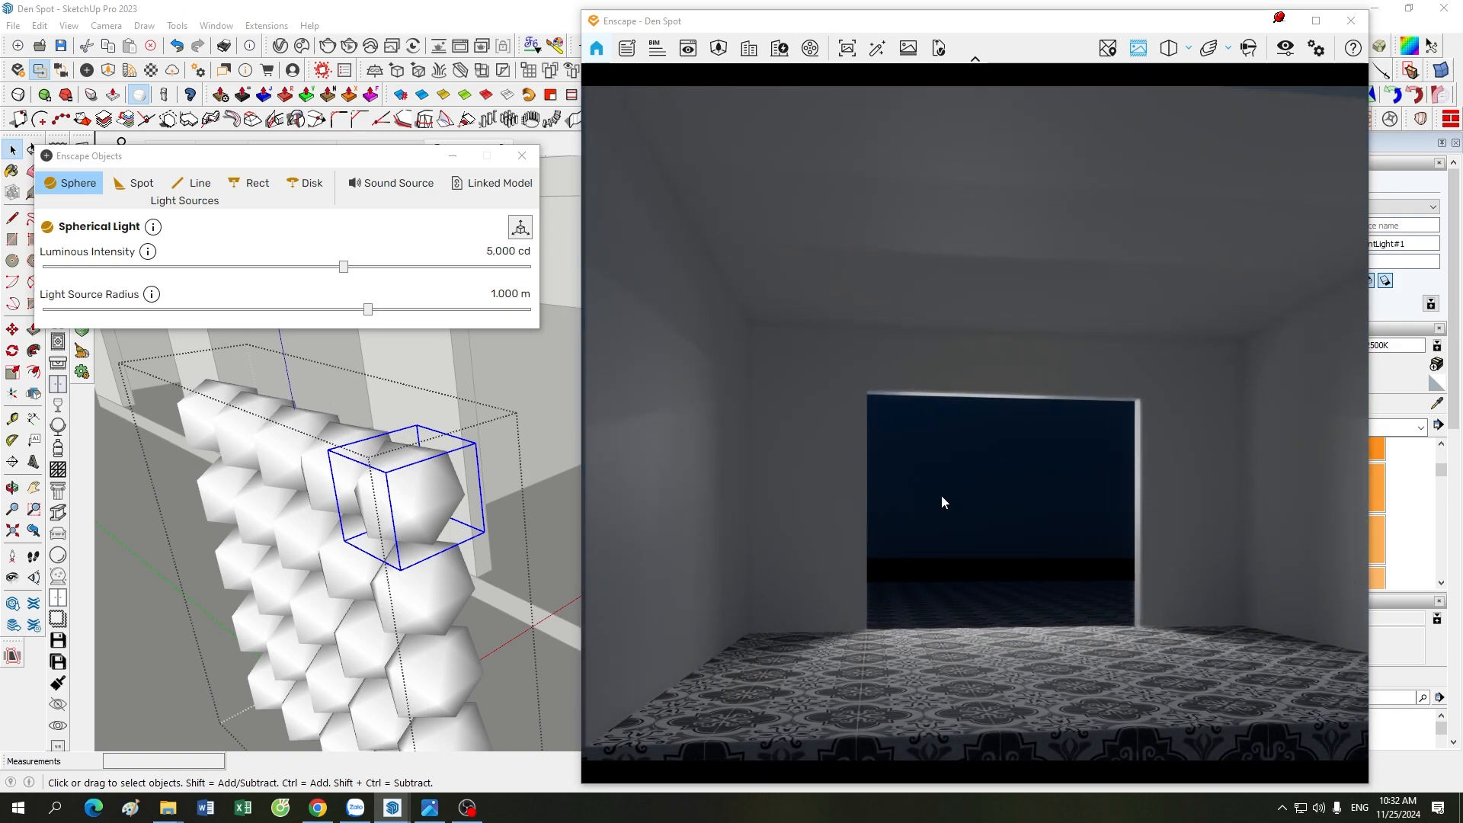
mouse_move(942, 497)
left_mouse_down()
mouse_move(988, 488)
mouse_move(953, 486)
left_mouse_up()
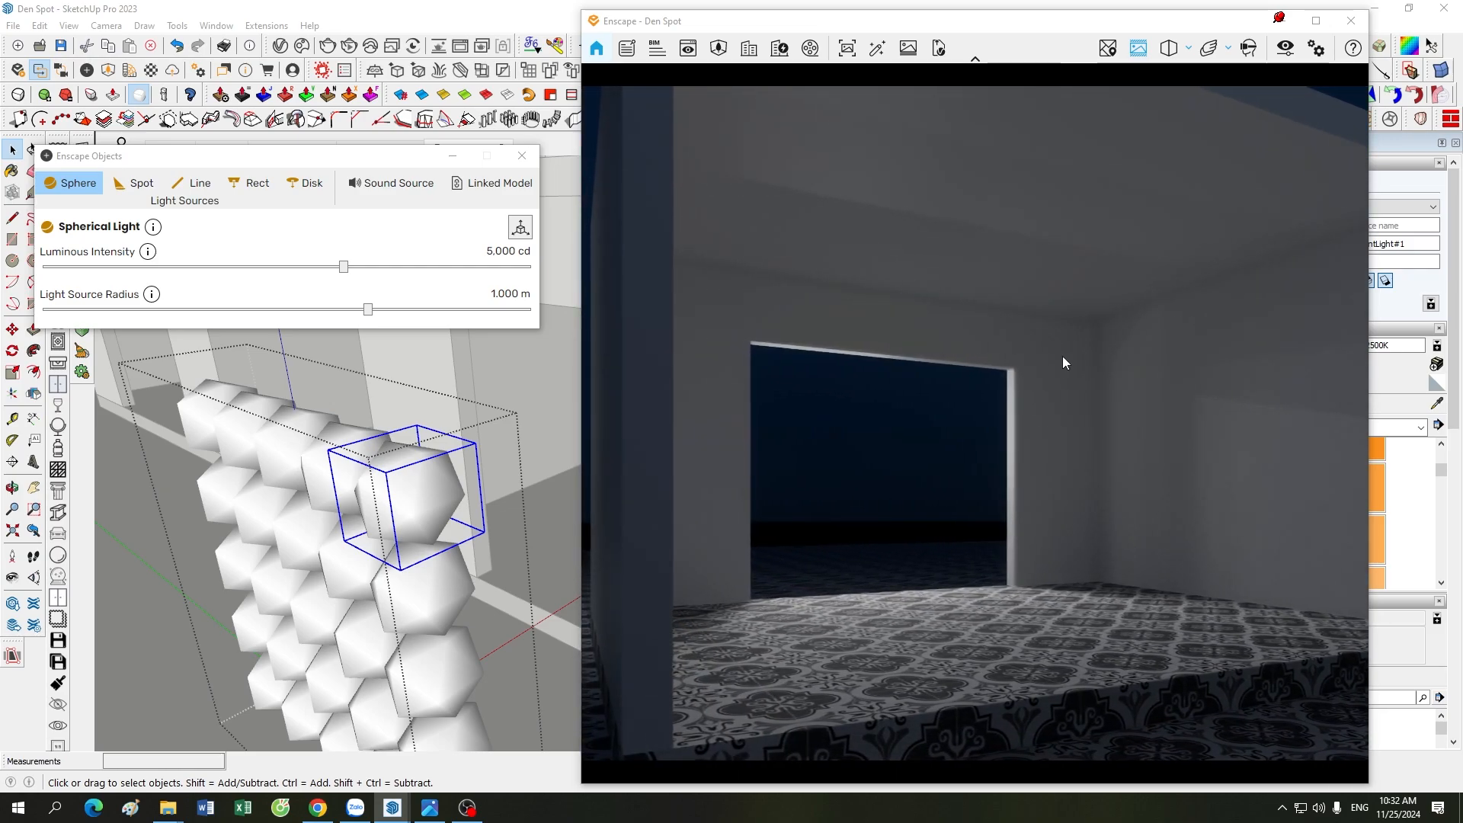
right_click_drag(1062, 356, 1077, 358)
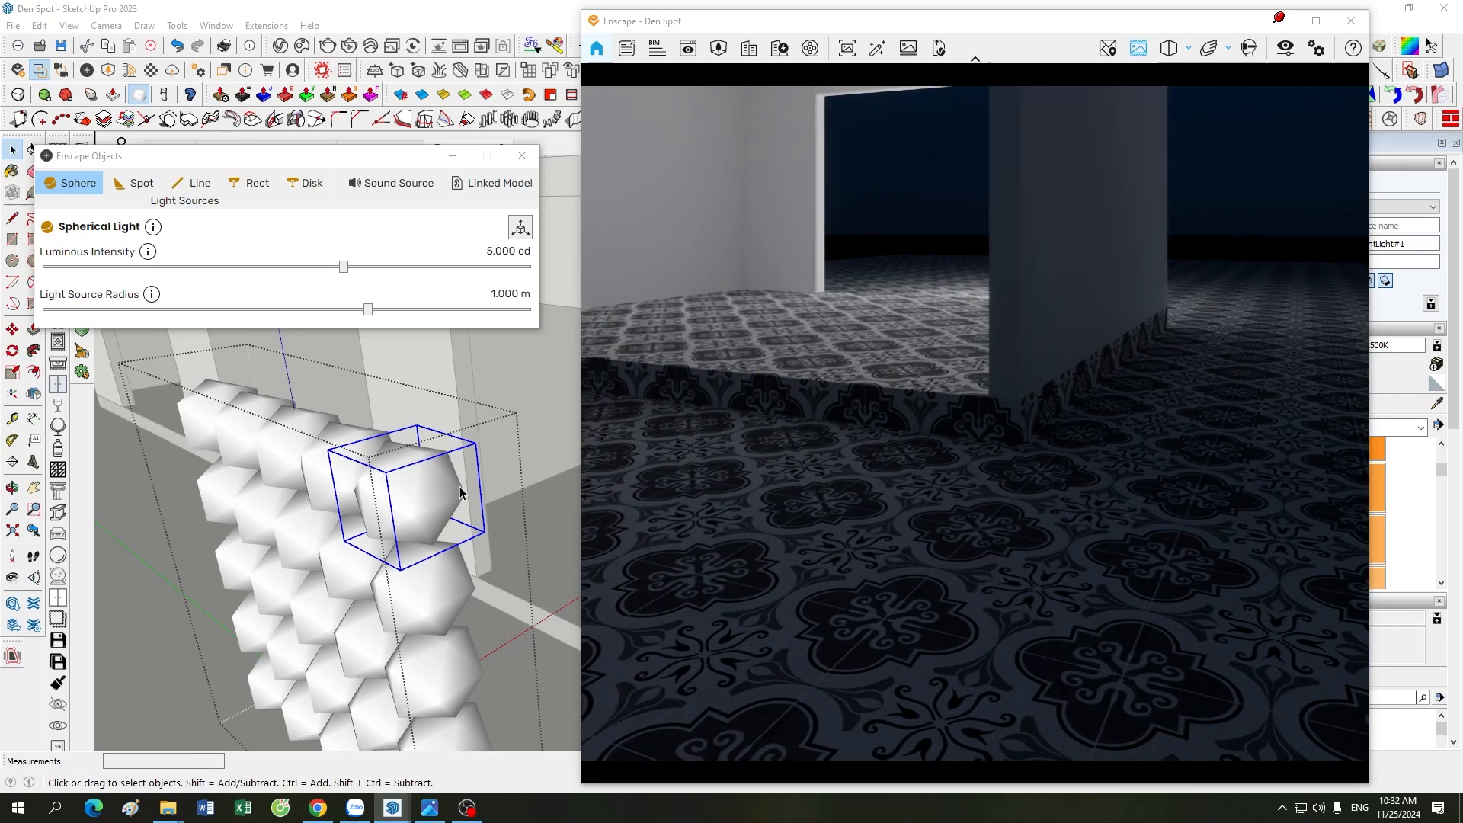
- Leave the sphere light grid's editing and view all three buildings with their light setups in the model
scroll(461, 492, "down", 10)
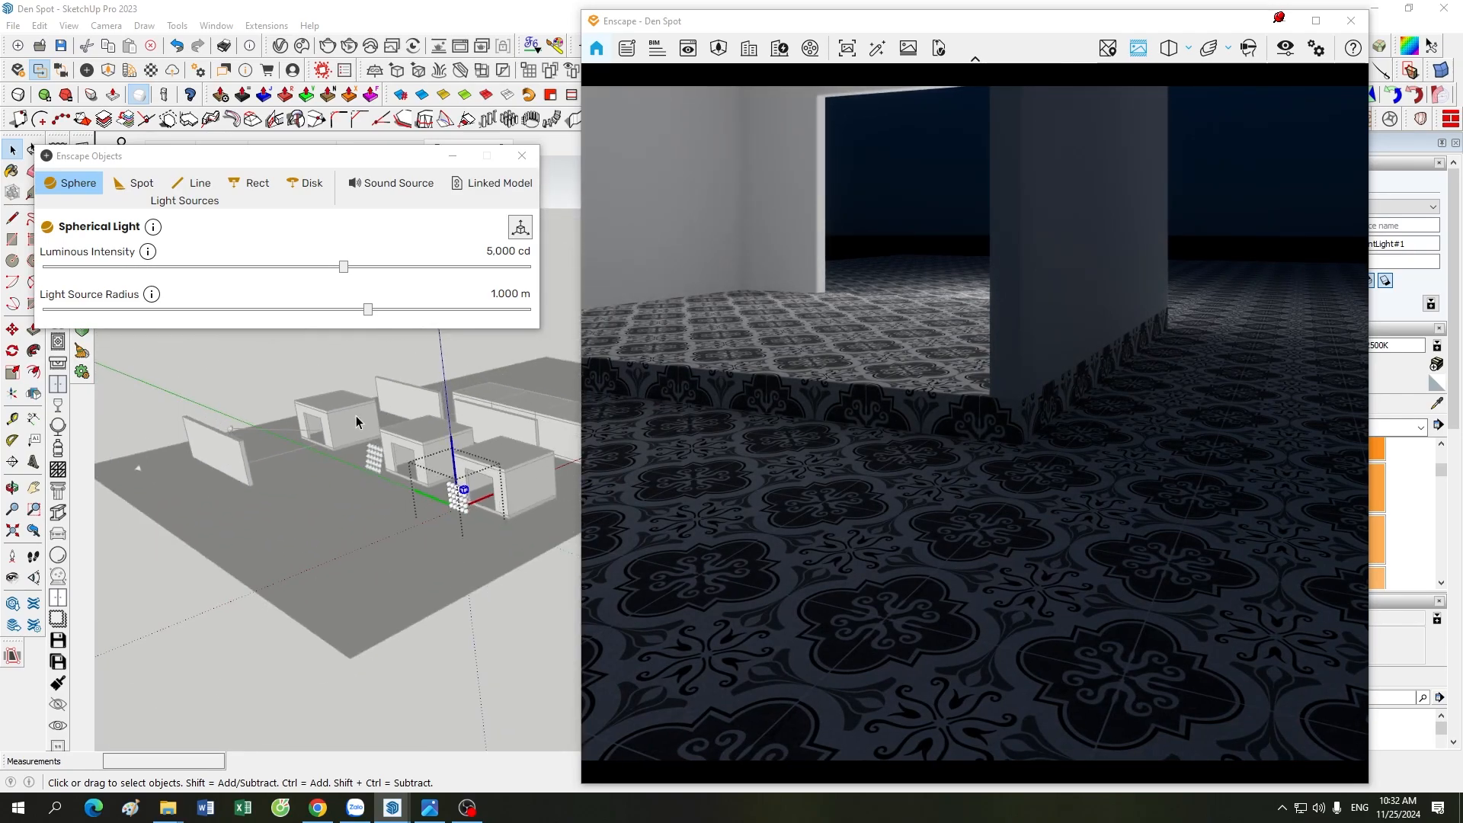
left_click(277, 373)
scroll(347, 428, "up", 4)
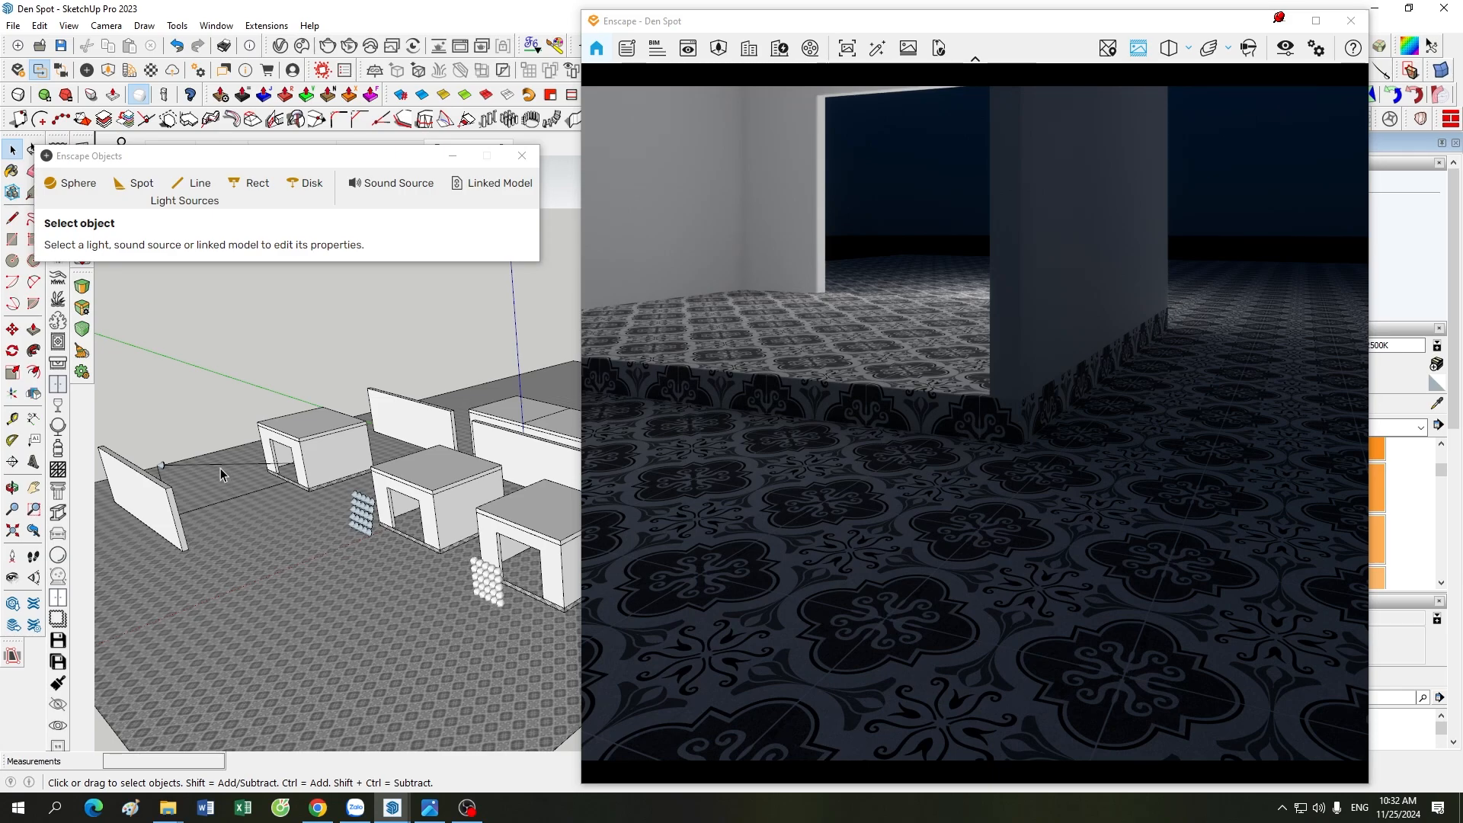
- Review the luminous intensity and beam angle of the single spotlight facing the farthest building, and clear the selection
scroll(221, 467, "up", 1)
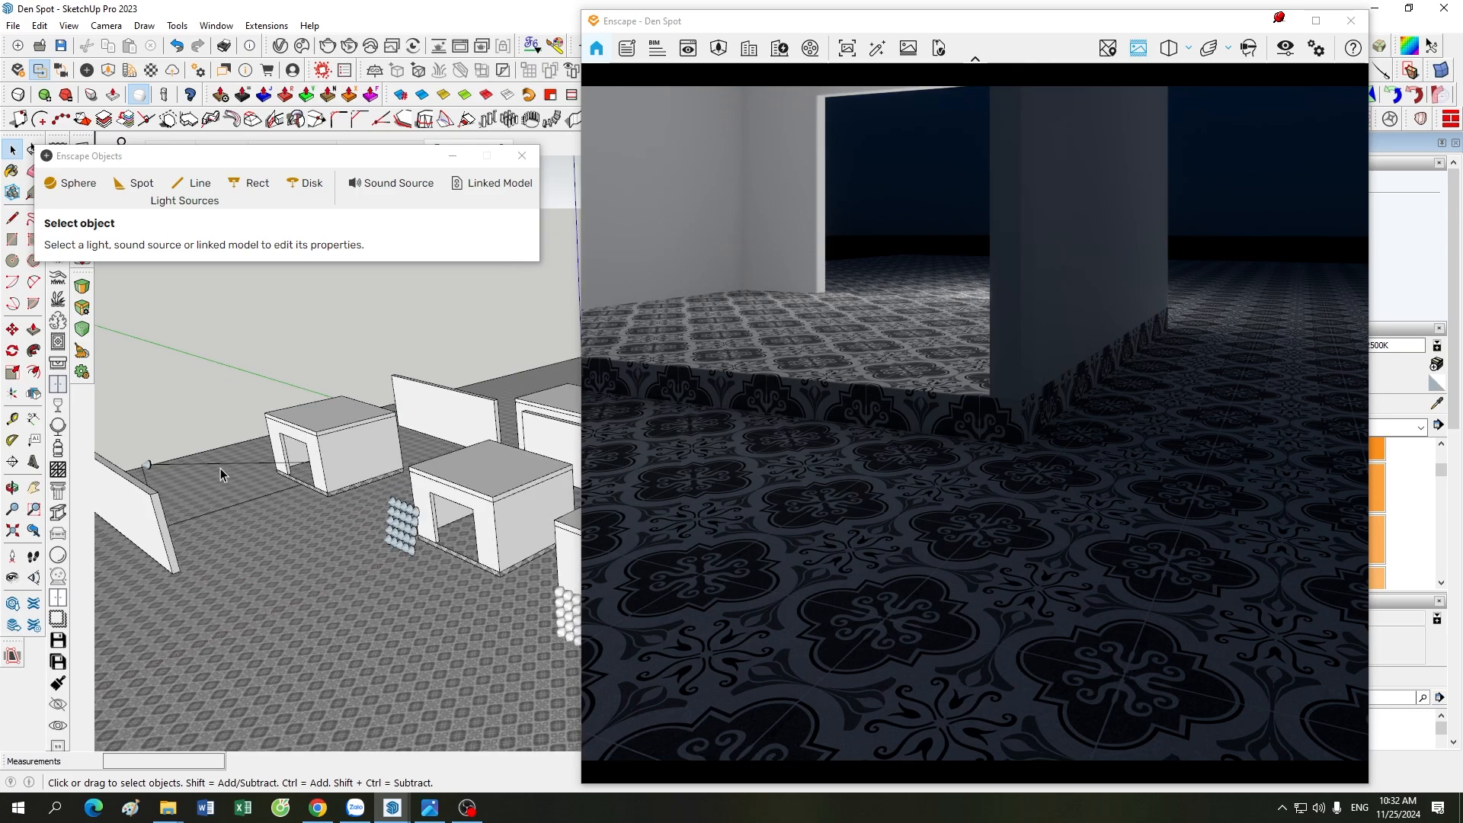
left_click(222, 468)
left_click(149, 466)
scroll(151, 470, "up", 1)
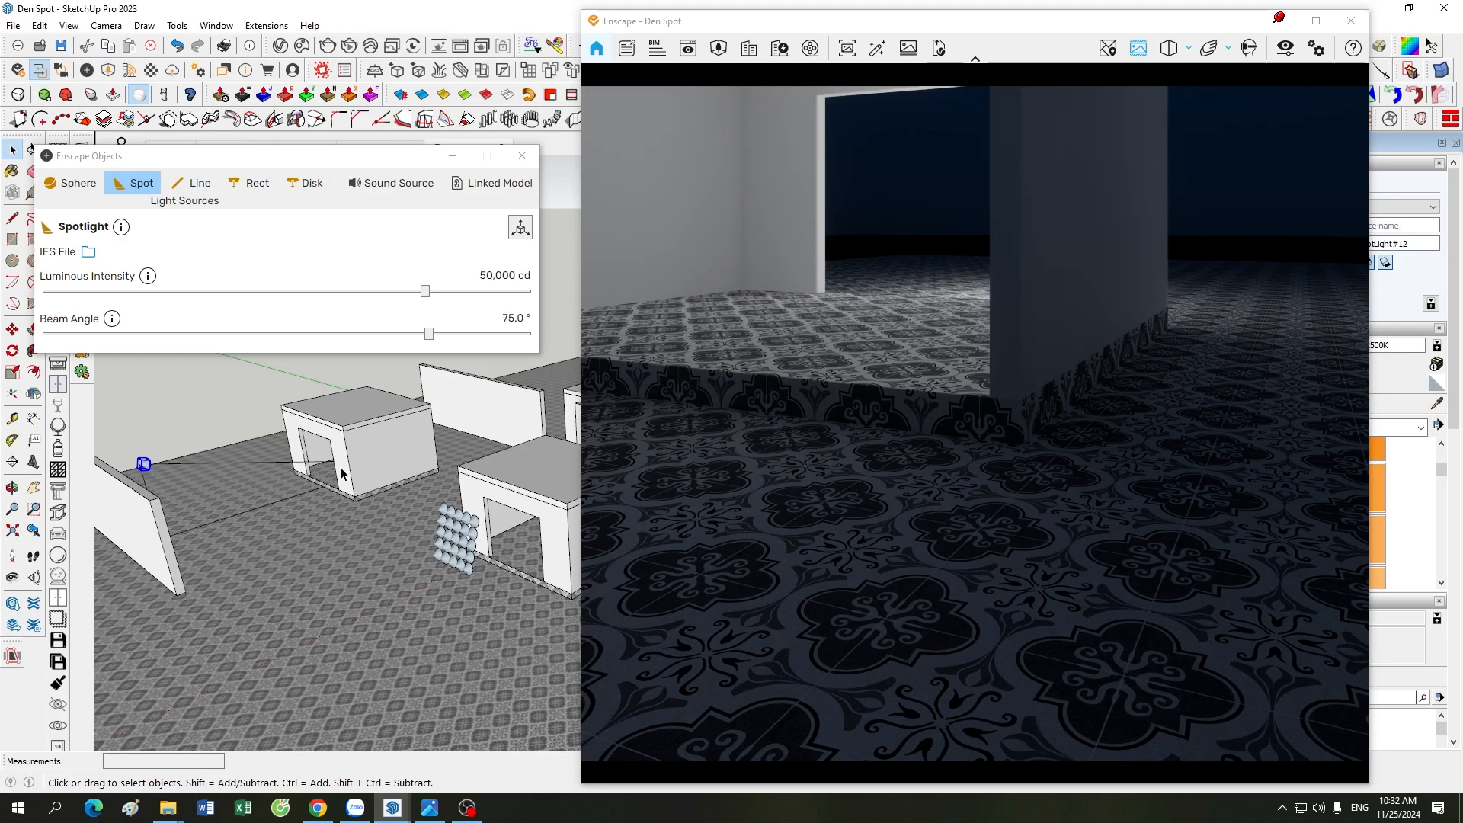
scroll(297, 457, "down", 2)
left_click(228, 419)
scroll(229, 421, "down", 1)
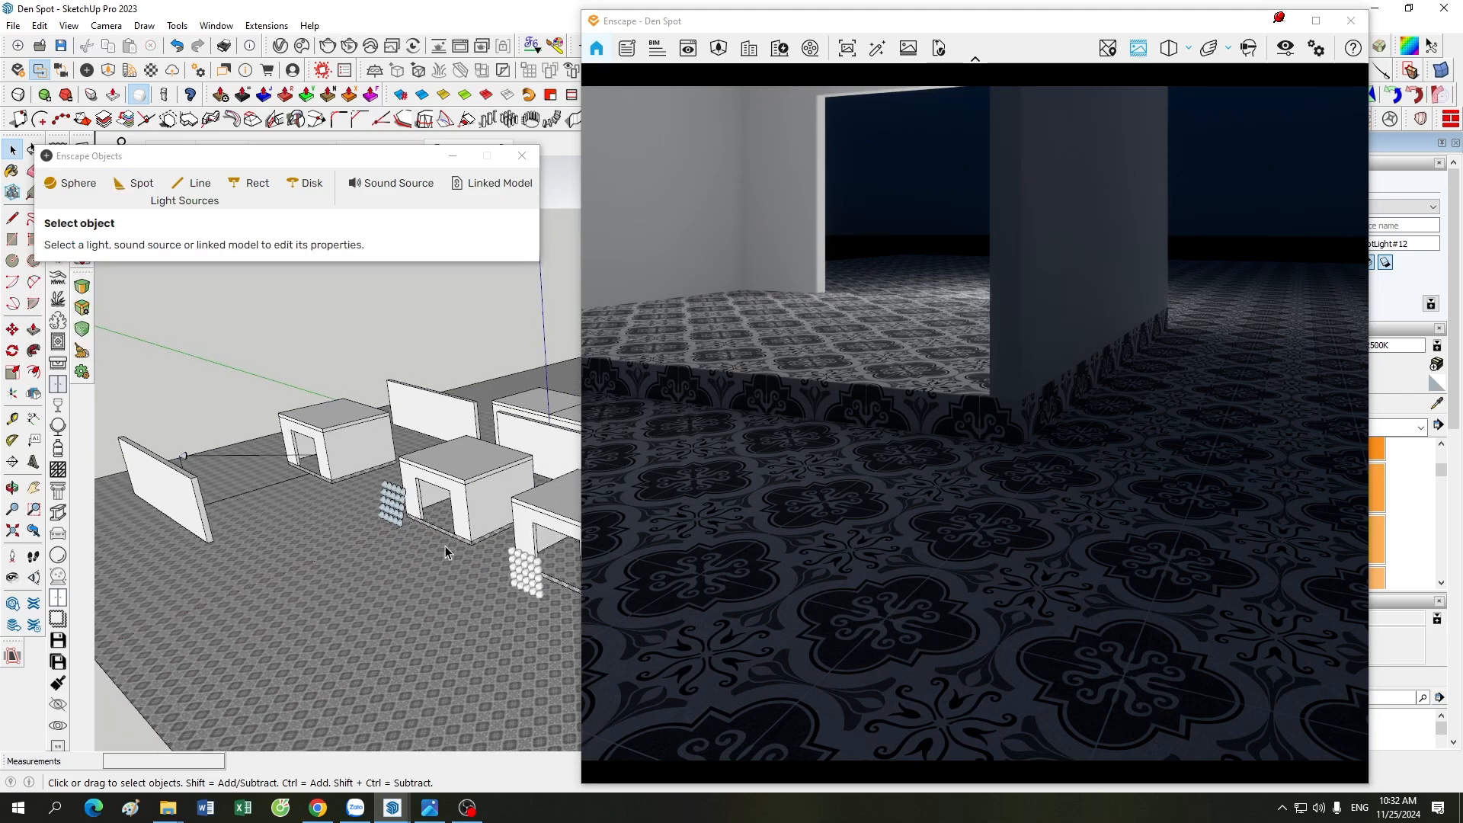
- Frame all three buildings and their light setups in the model, and match the live render's camera to that view
scroll(436, 560, "down", 2)
scroll(433, 560, "up", 3)
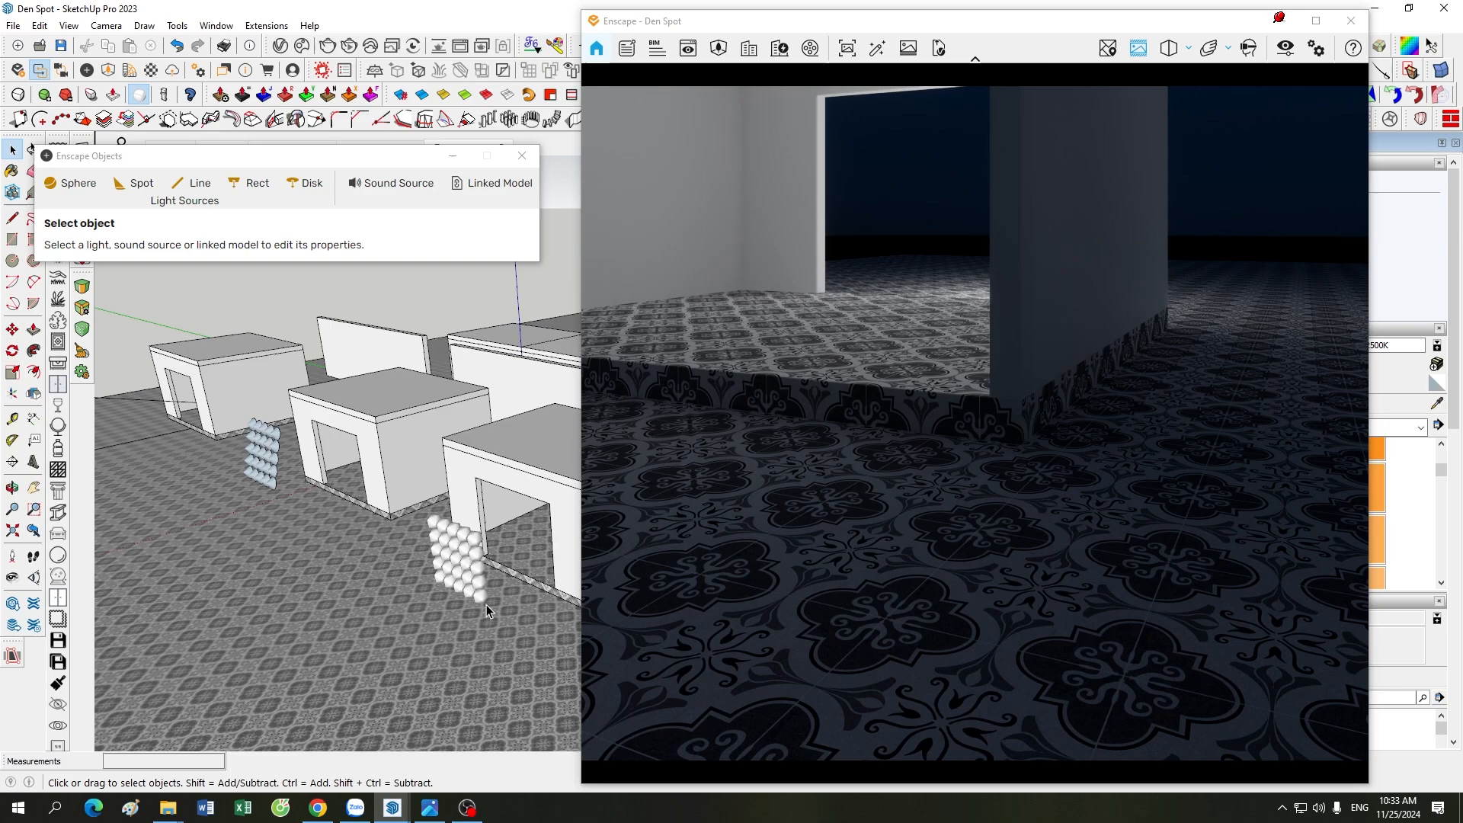
left_click_drag(877, 526, 894, 532)
scroll(404, 498, "down", 3)
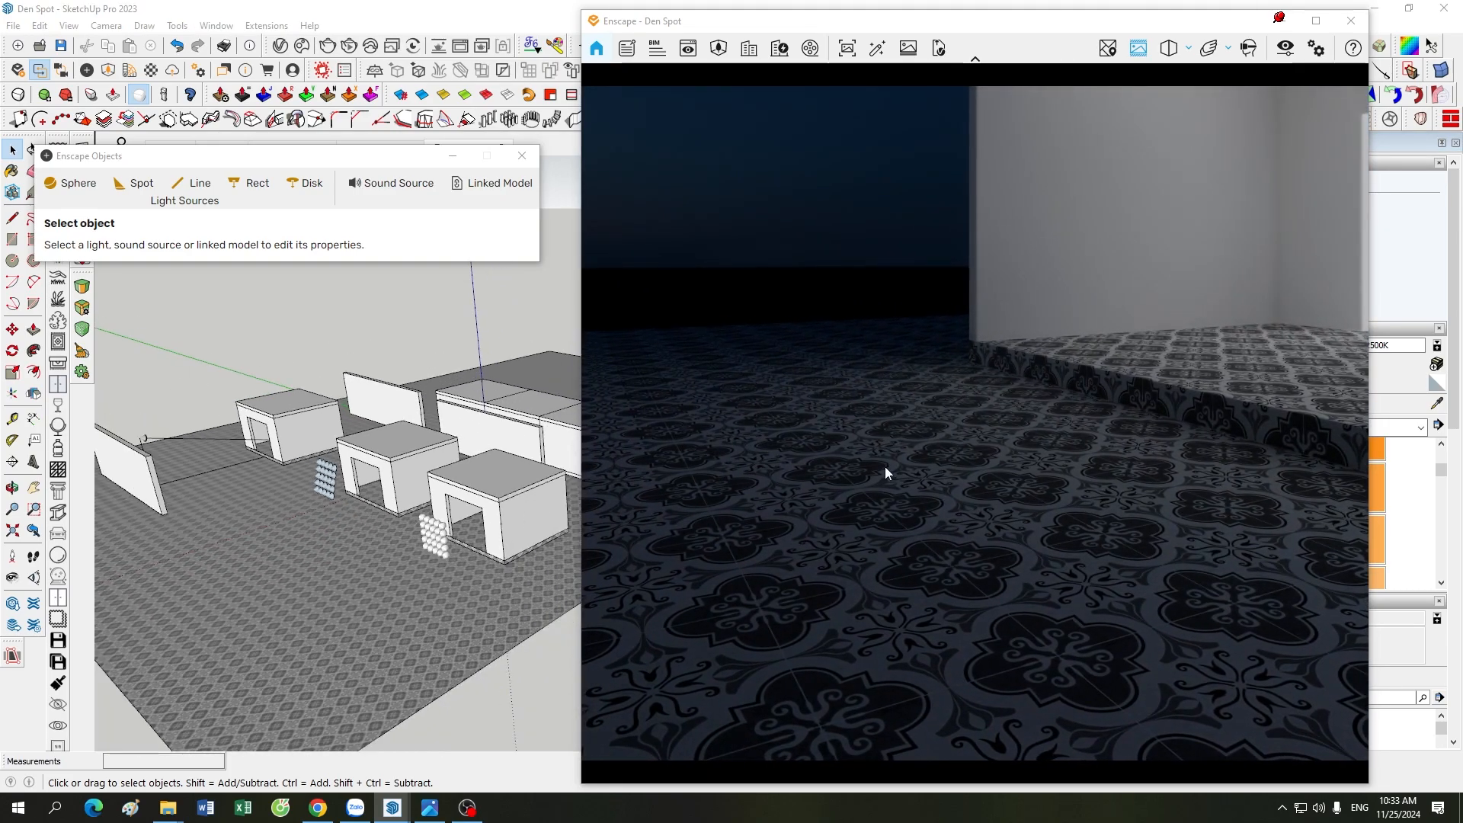
mouse_move(867, 415)
right_mouse_down()
mouse_move(812, 404)
mouse_move(797, 369)
mouse_move(823, 340)
mouse_move(908, 356)
right_mouse_up()
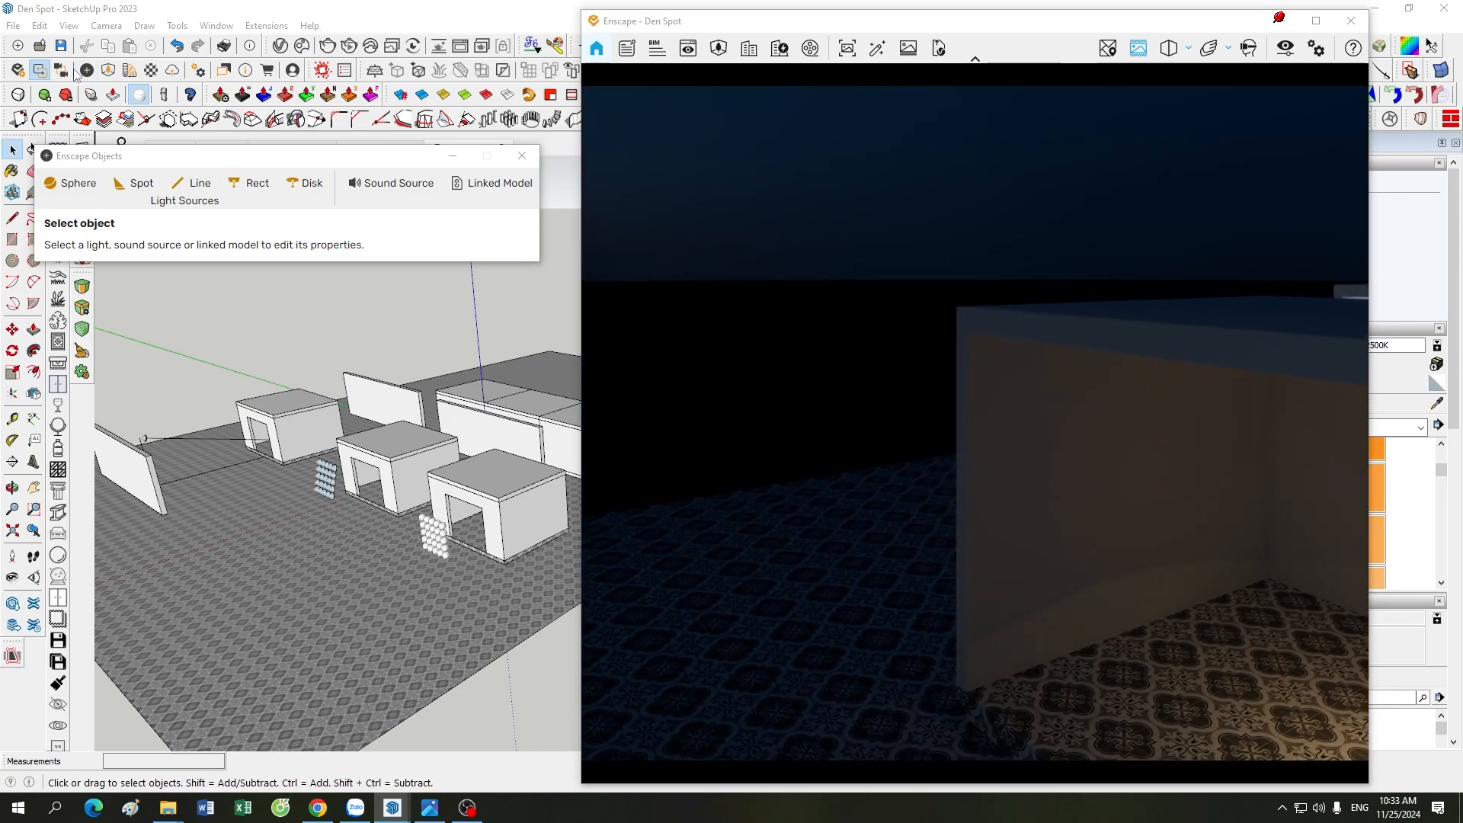
left_click(73, 71)
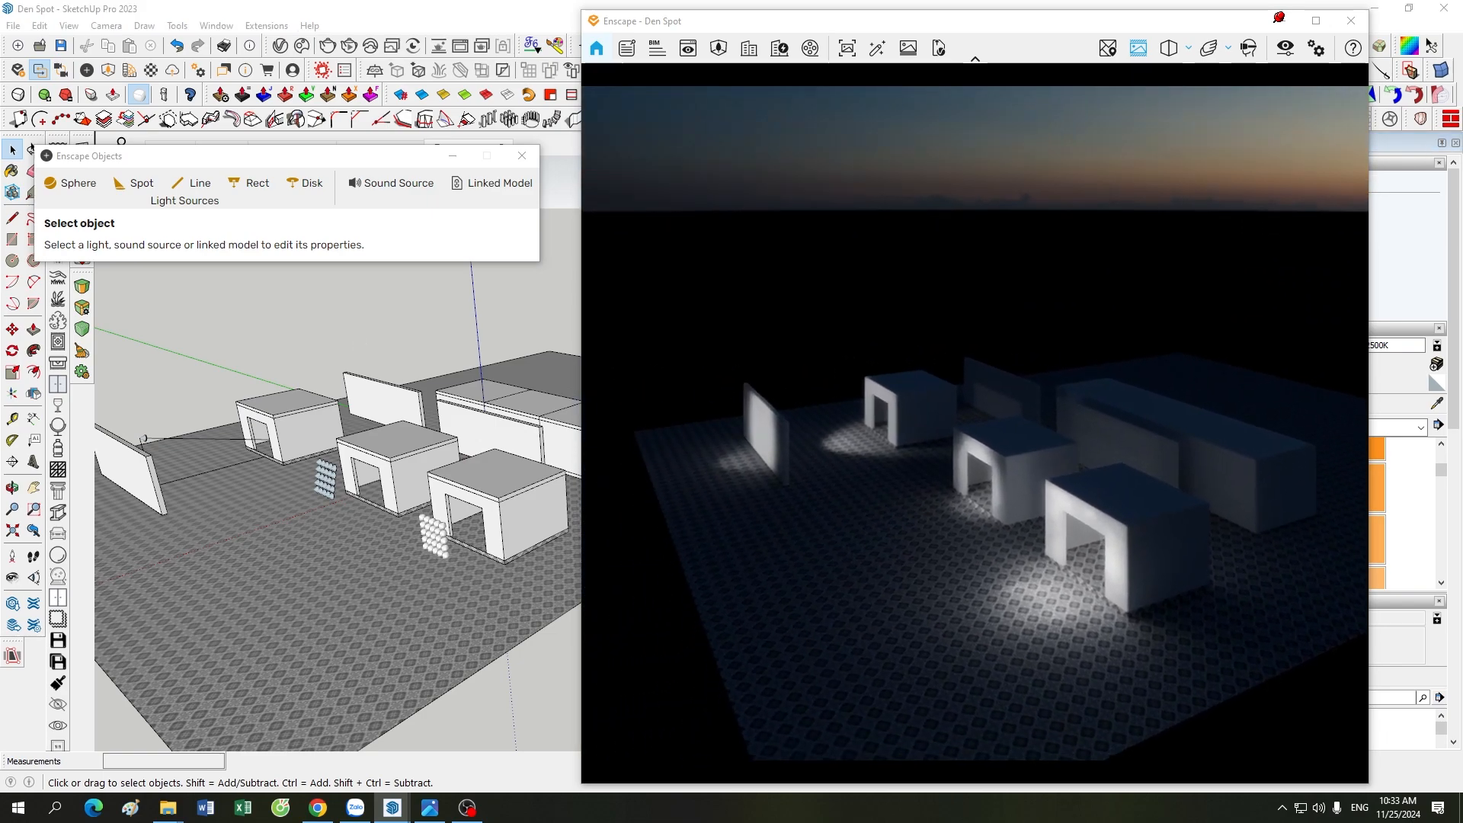
- Compare the lighting on the three buildings' fronts, and examine the spotlight beam on the freestanding wall in the live render
left_click_drag(925, 419, 985, 443)
scroll(927, 509, "up", 2)
scroll(966, 433, "up", 4)
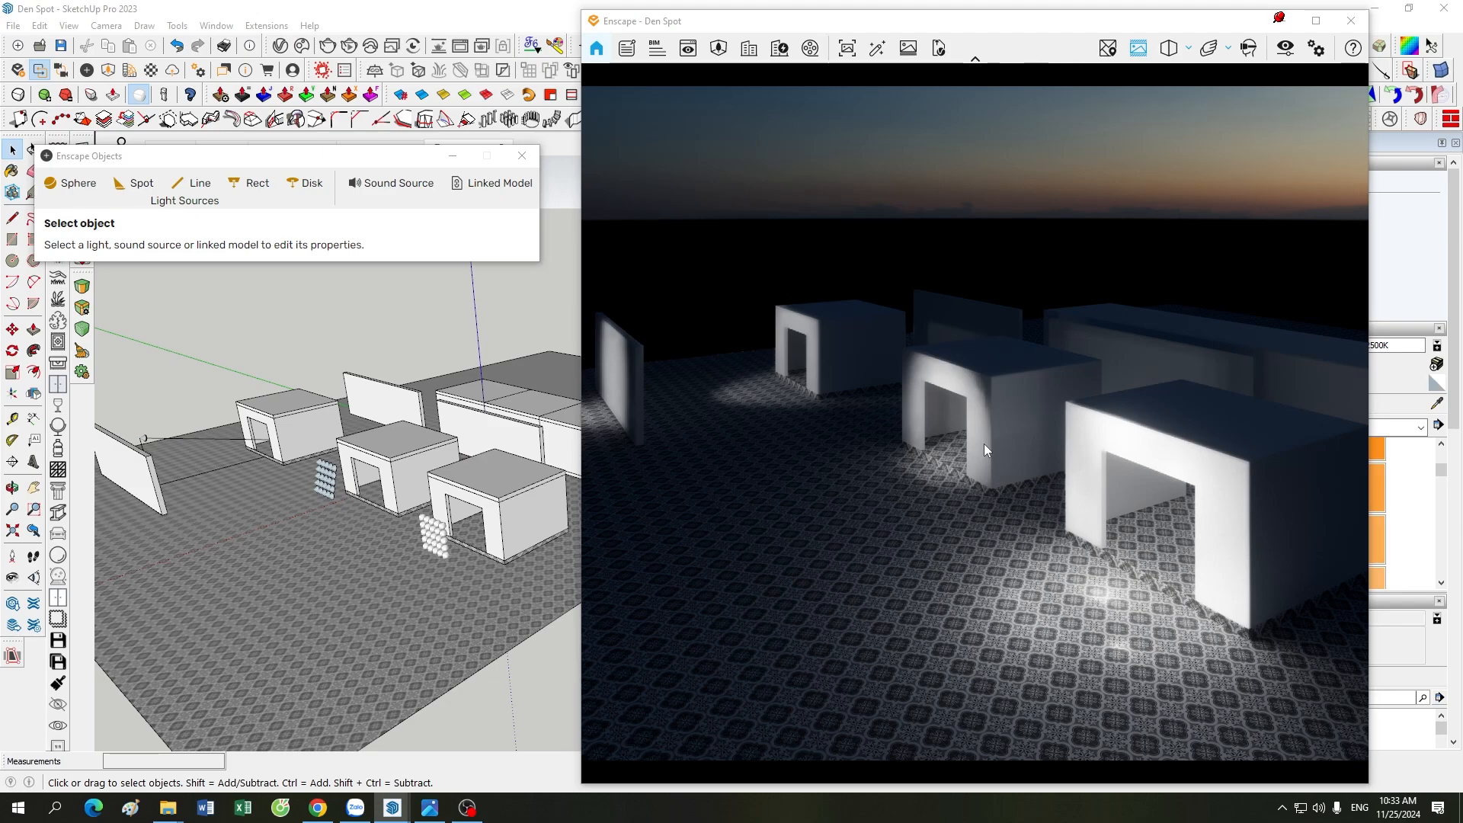
scroll(898, 487, "down", 3)
left_click_drag(898, 488, 1054, 519)
scroll(1054, 520, "up", 5)
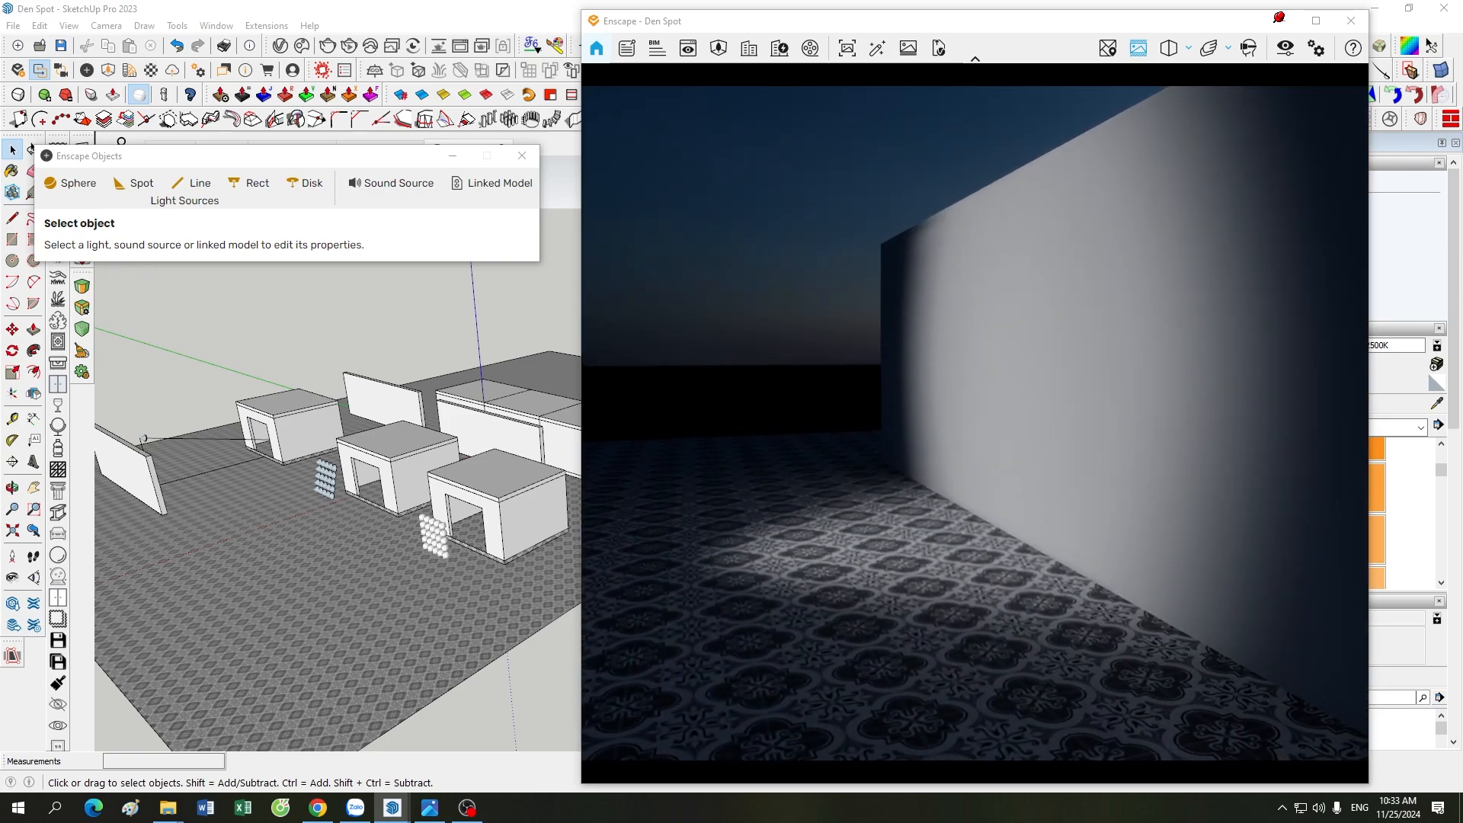
scroll(318, 514, "down", 6)
- Test beam angles of 31.5° and 60° on the spotlight aimed at the freestanding wall, and set it to 90°
scroll(206, 486, "up", 10)
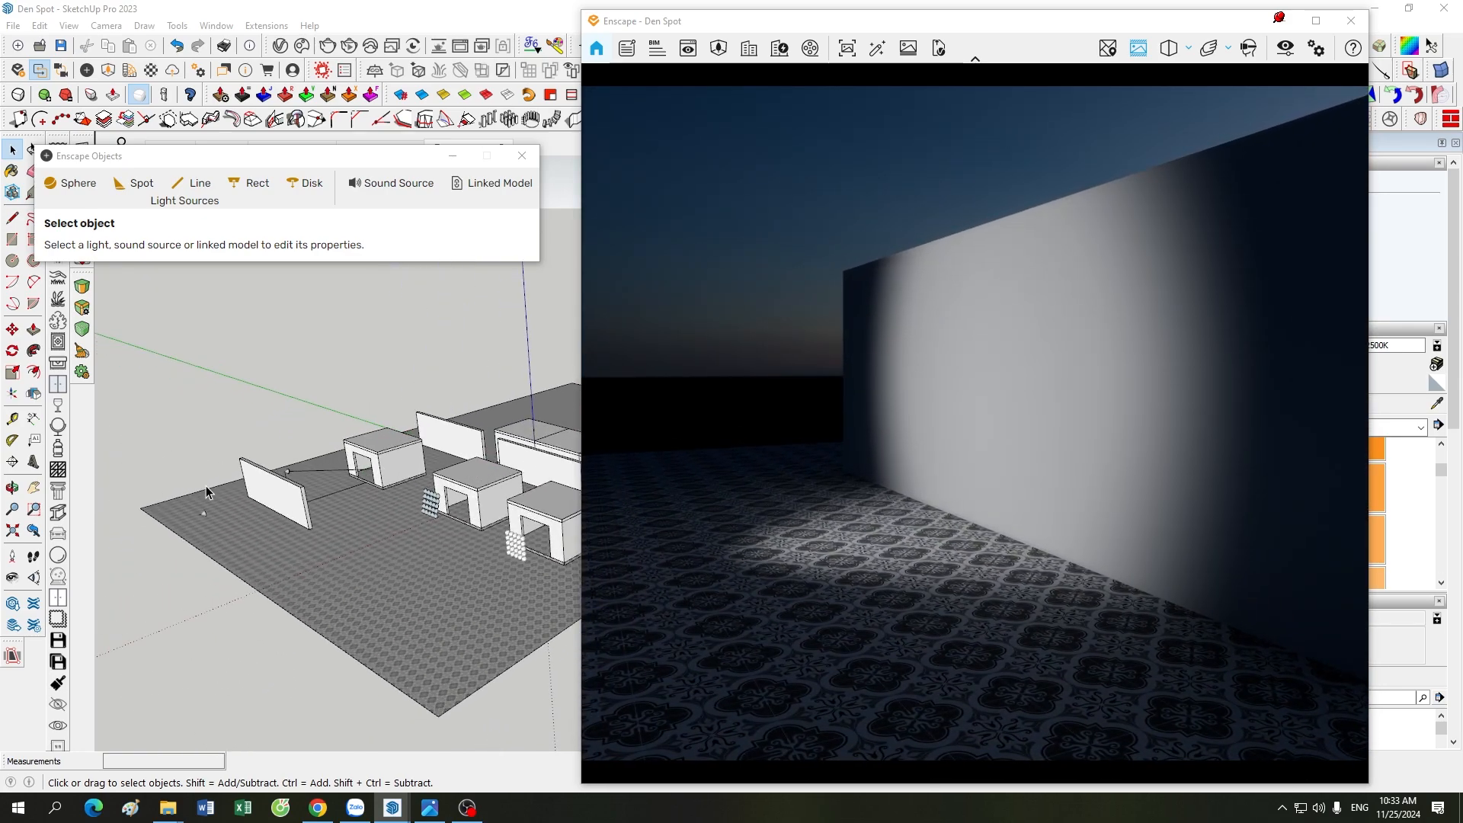
scroll(200, 556, "up", 5)
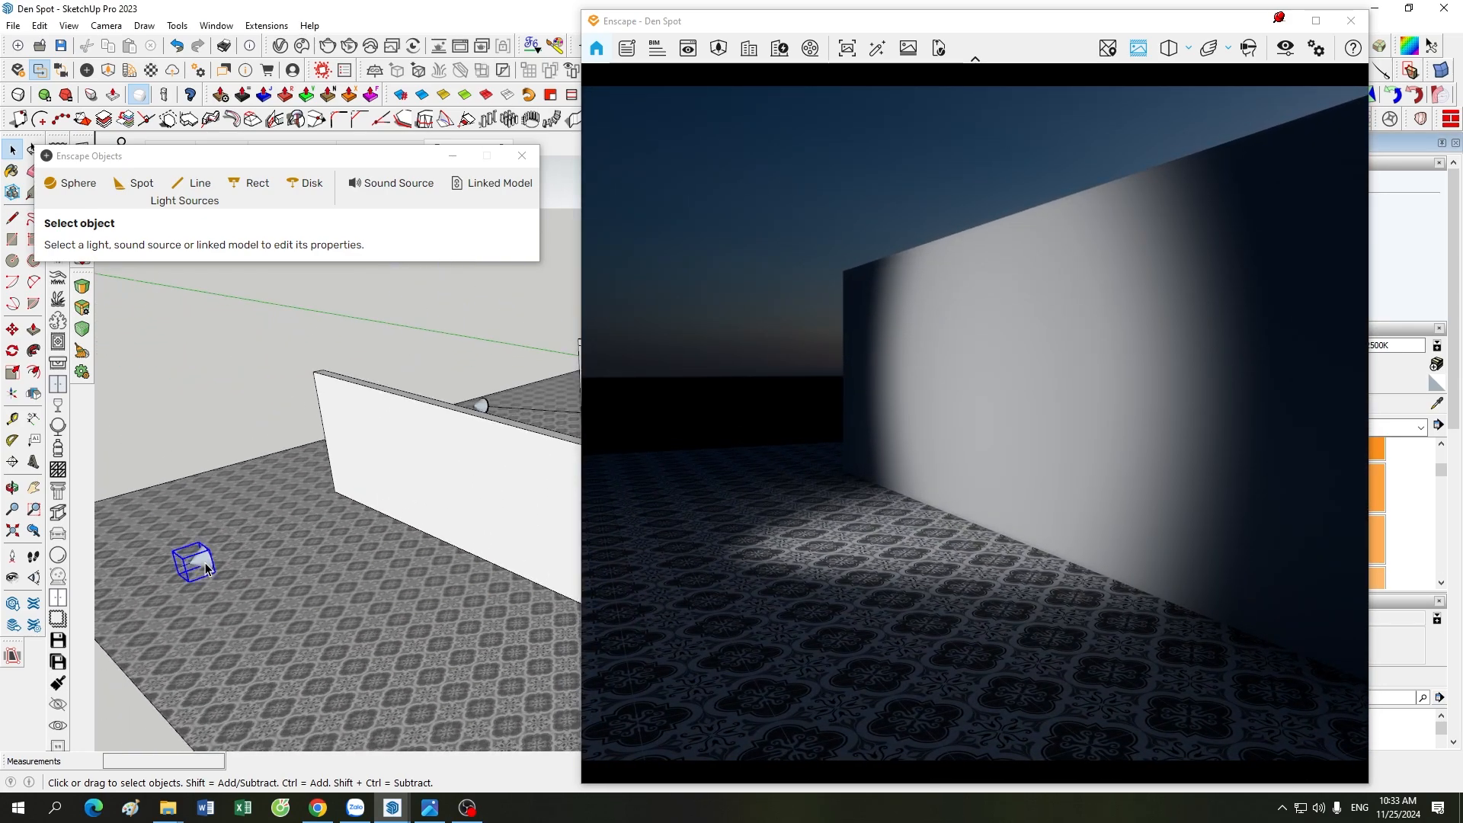
left_click(204, 564)
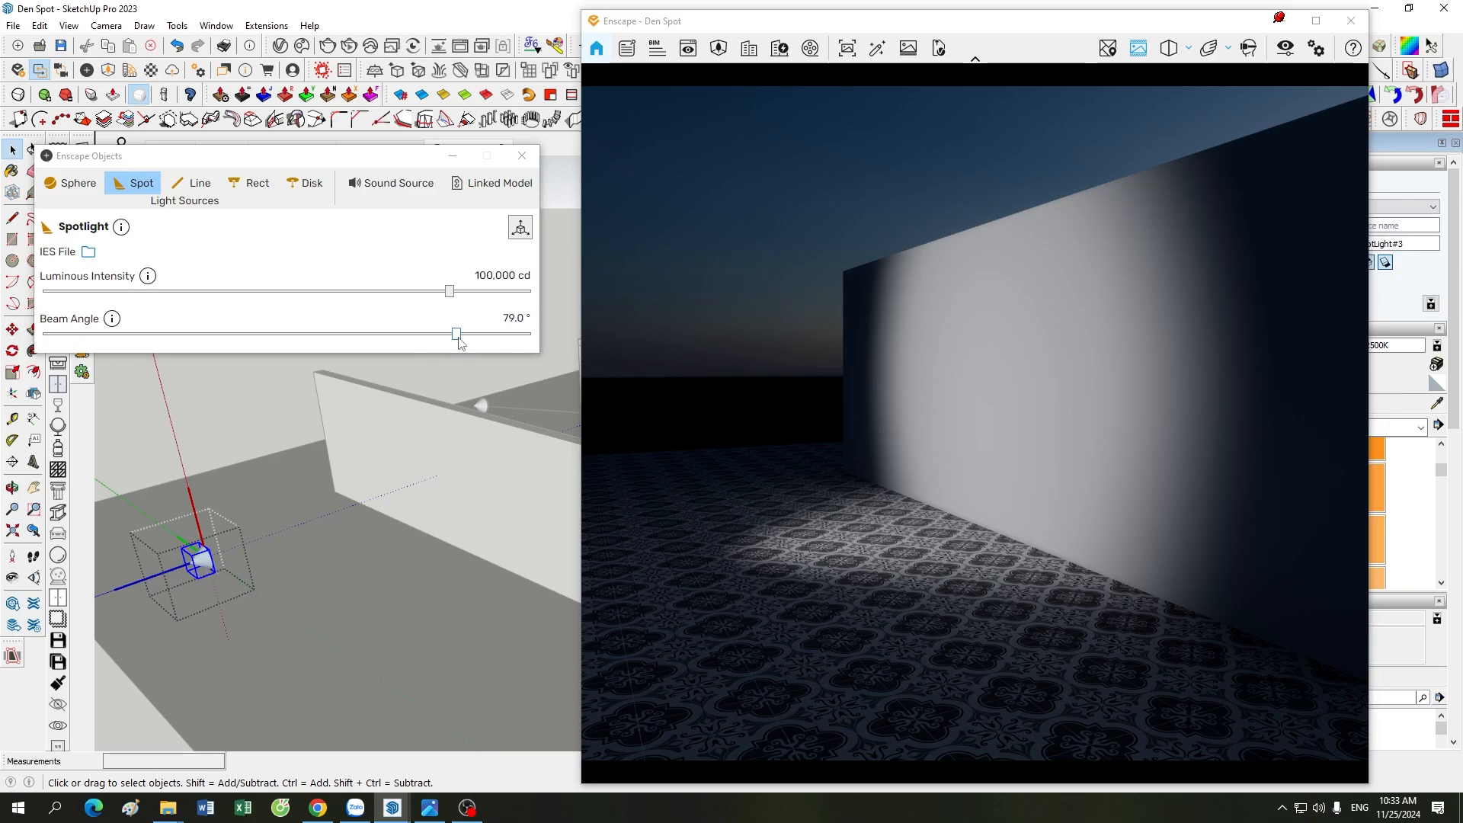
left_click_drag(456, 334, 135, 337)
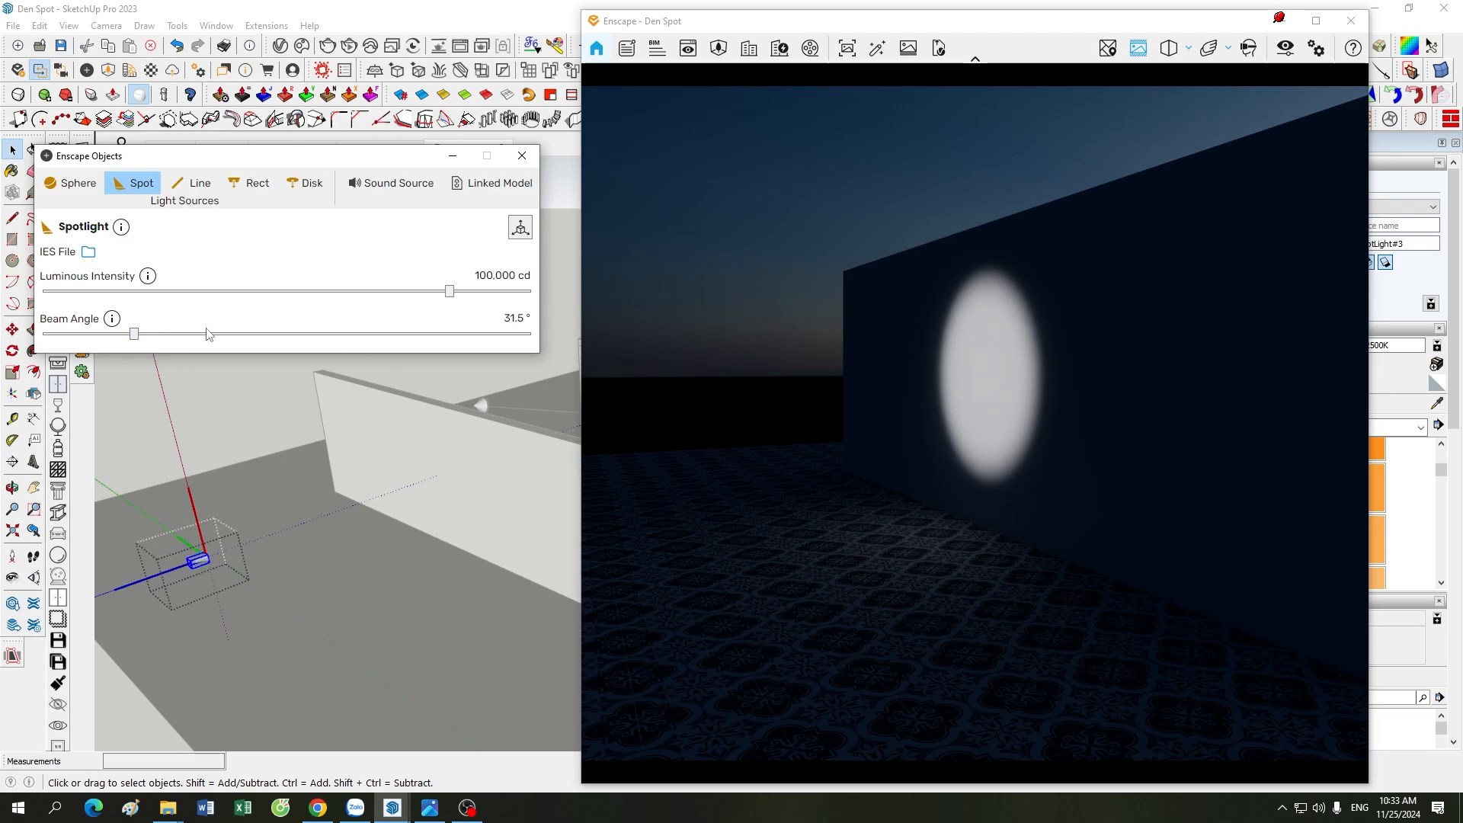
left_click(509, 318)
type("60")
key("Return")
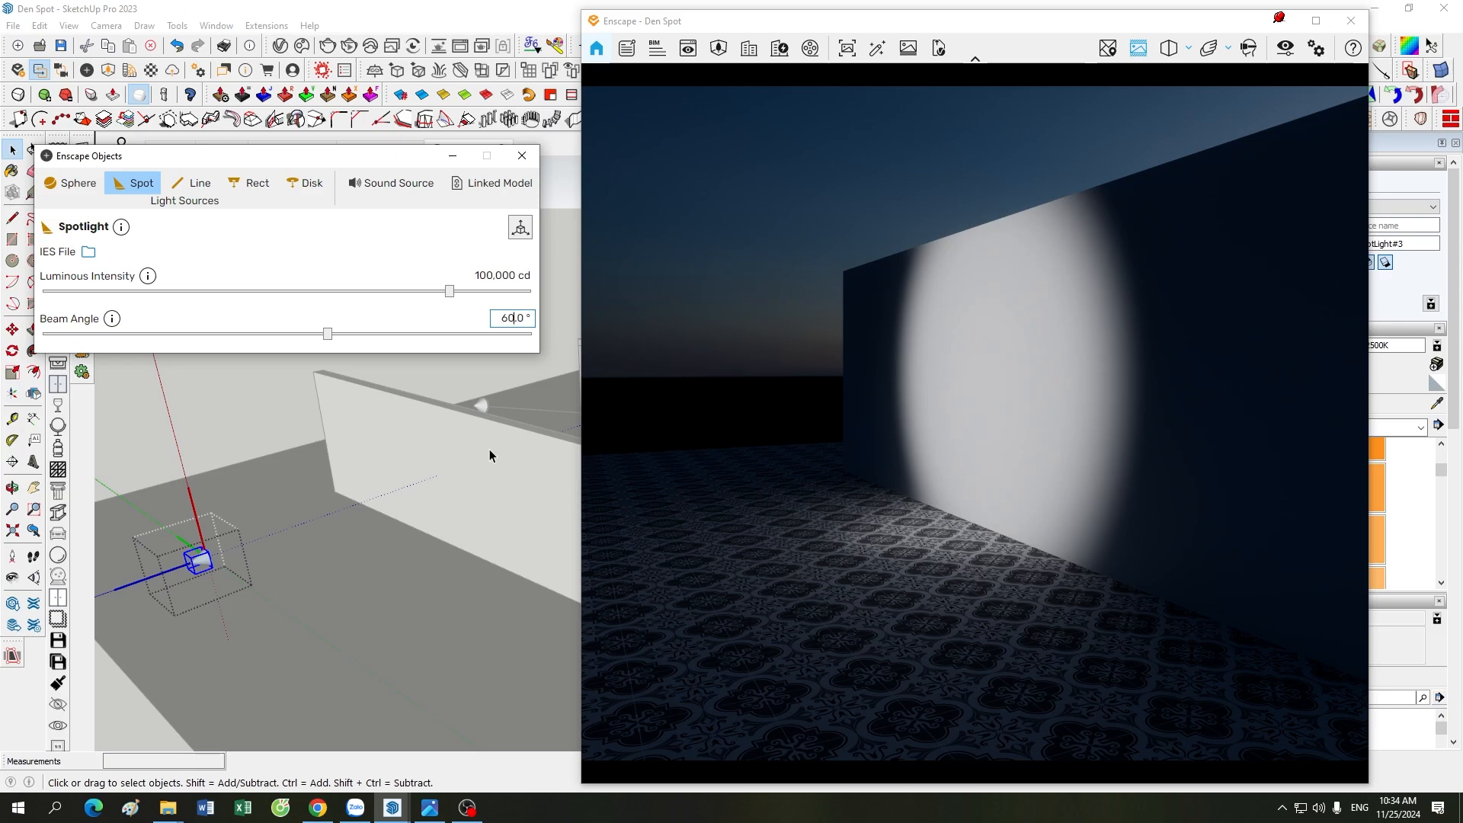
double_click(510, 319)
type("90")
key("Return")
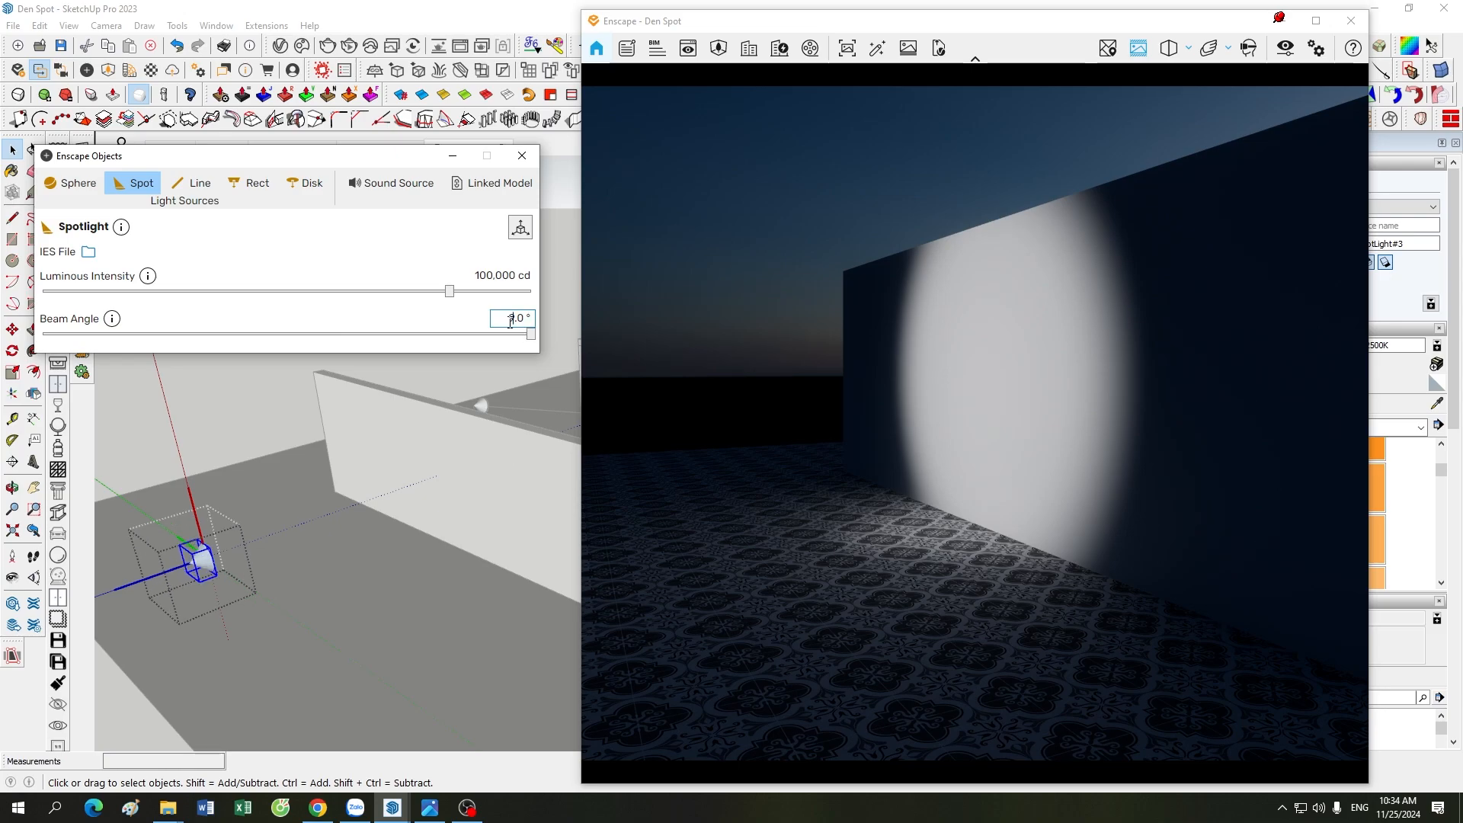
- Examine the wide beam on the freestanding wall in the live render, and leave the spotlight's editing
right_click_drag(909, 448, 911, 451)
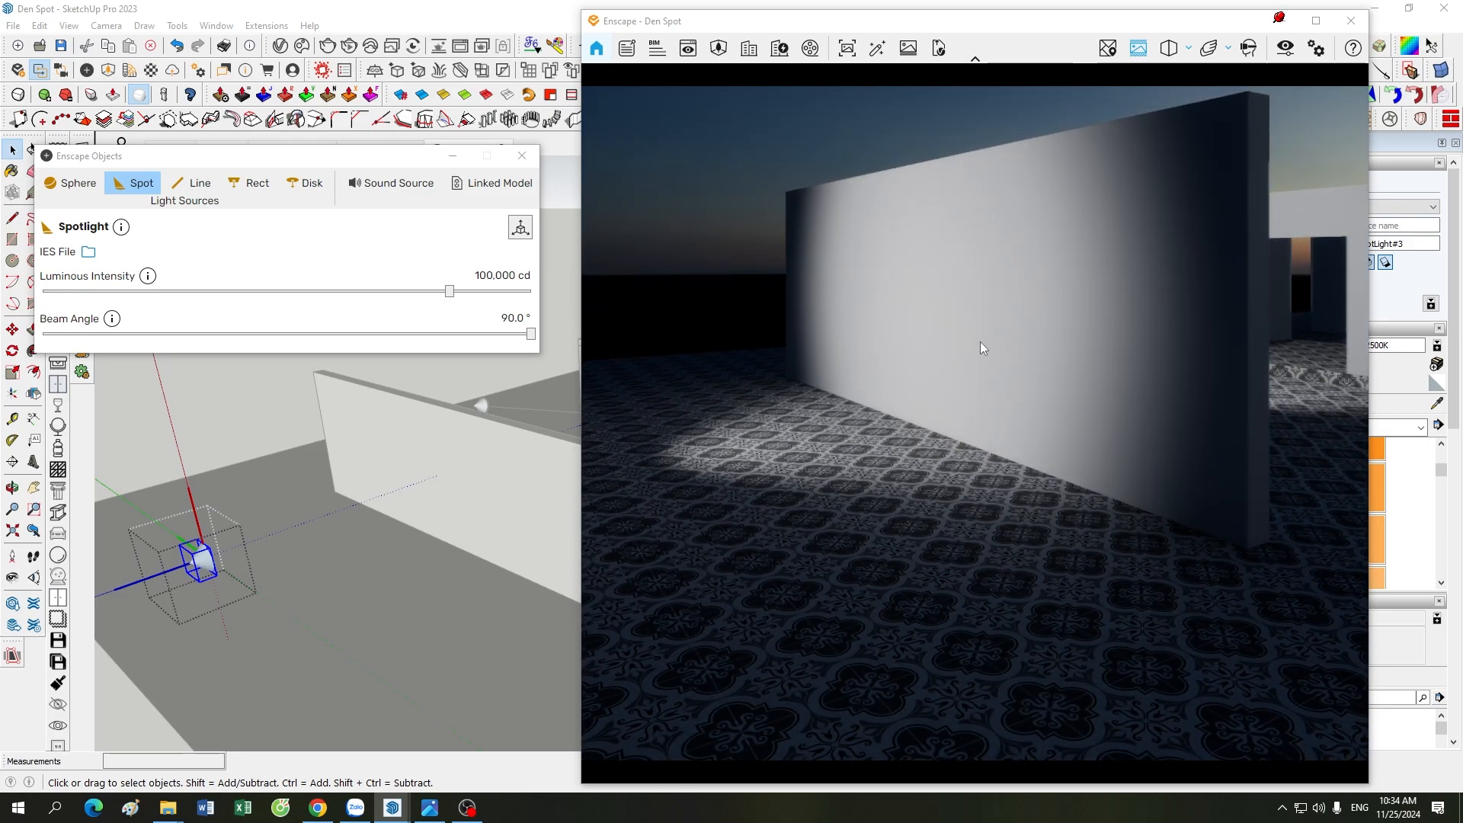
middle_click_drag(980, 343, 907, 361)
scroll(277, 538, "down", 1)
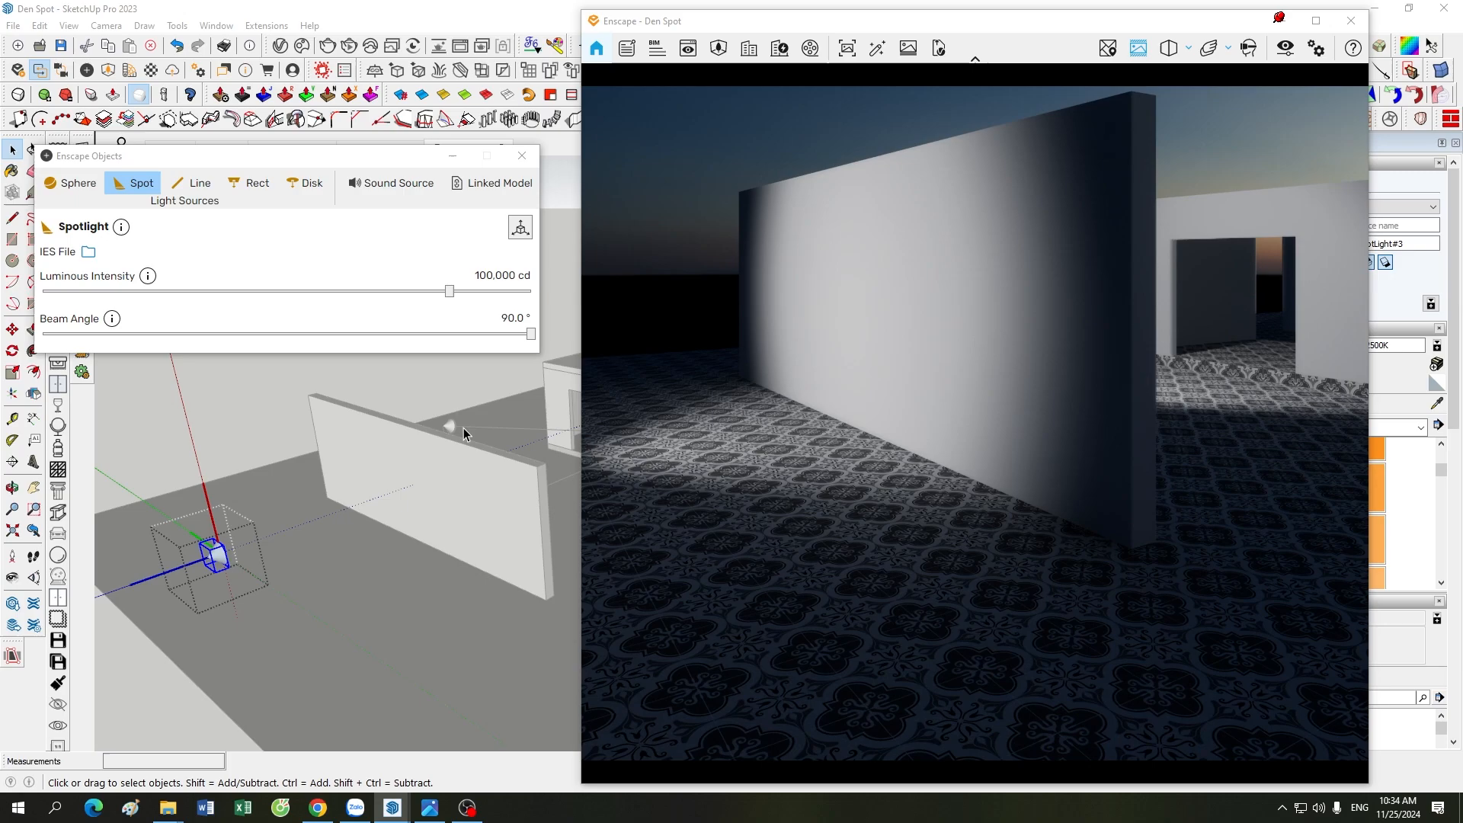
left_click(231, 409)
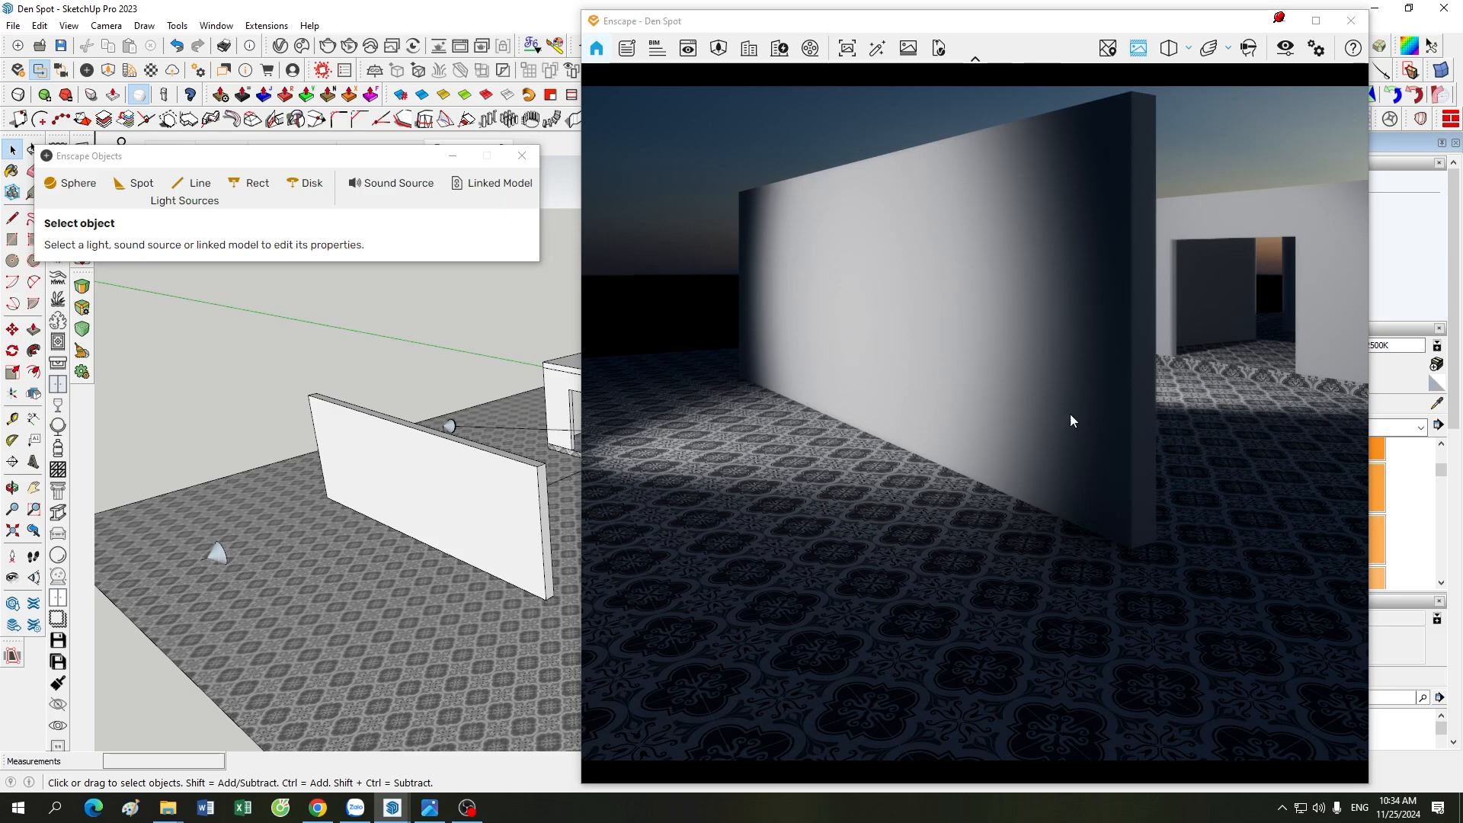
- Inspect the farthest building's single spotlight up close in the model, including its luminous intensity and beam angle, and deselect it
scroll(466, 387, "up", 10)
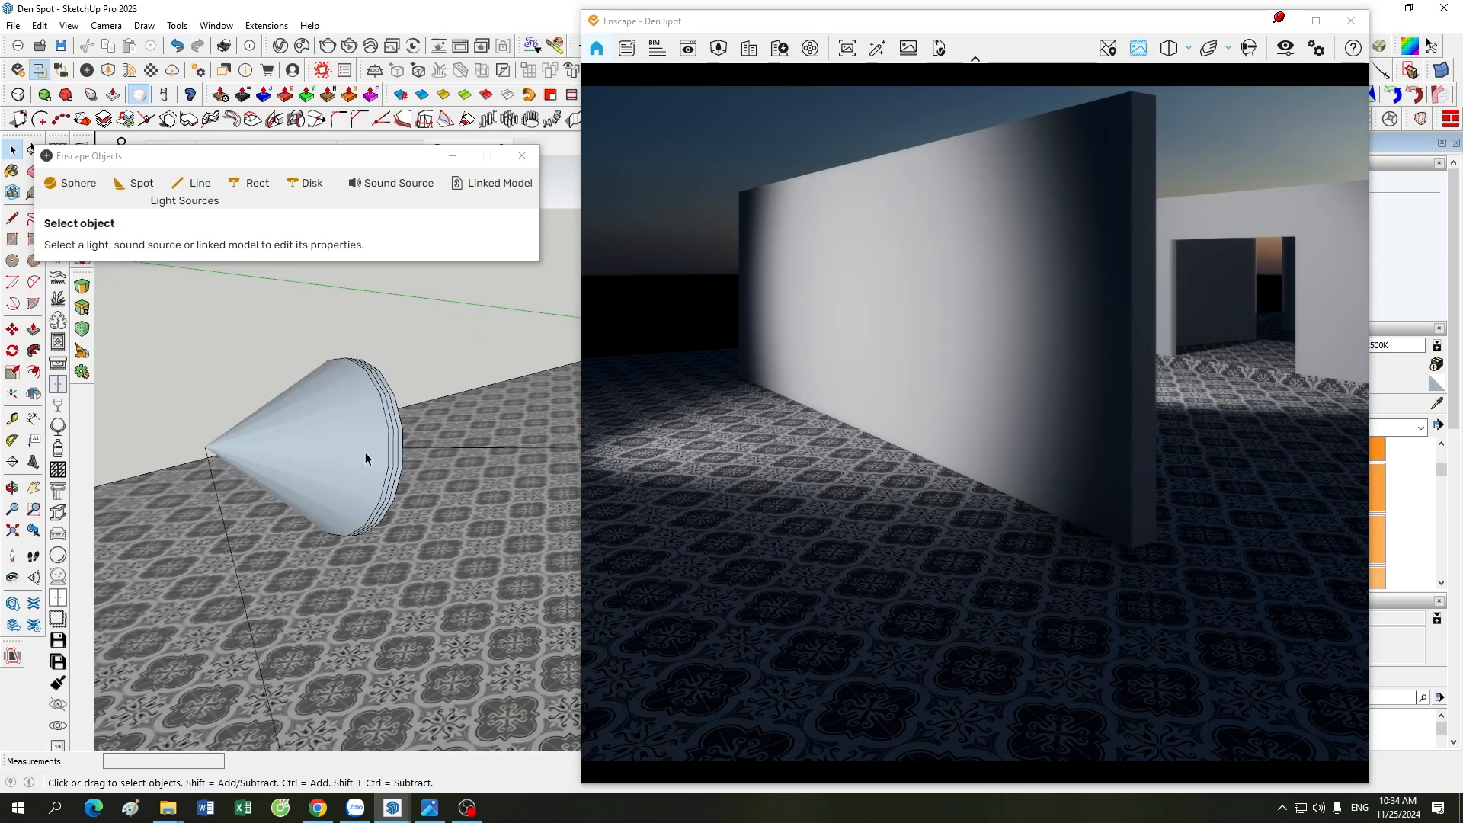
left_click(364, 451)
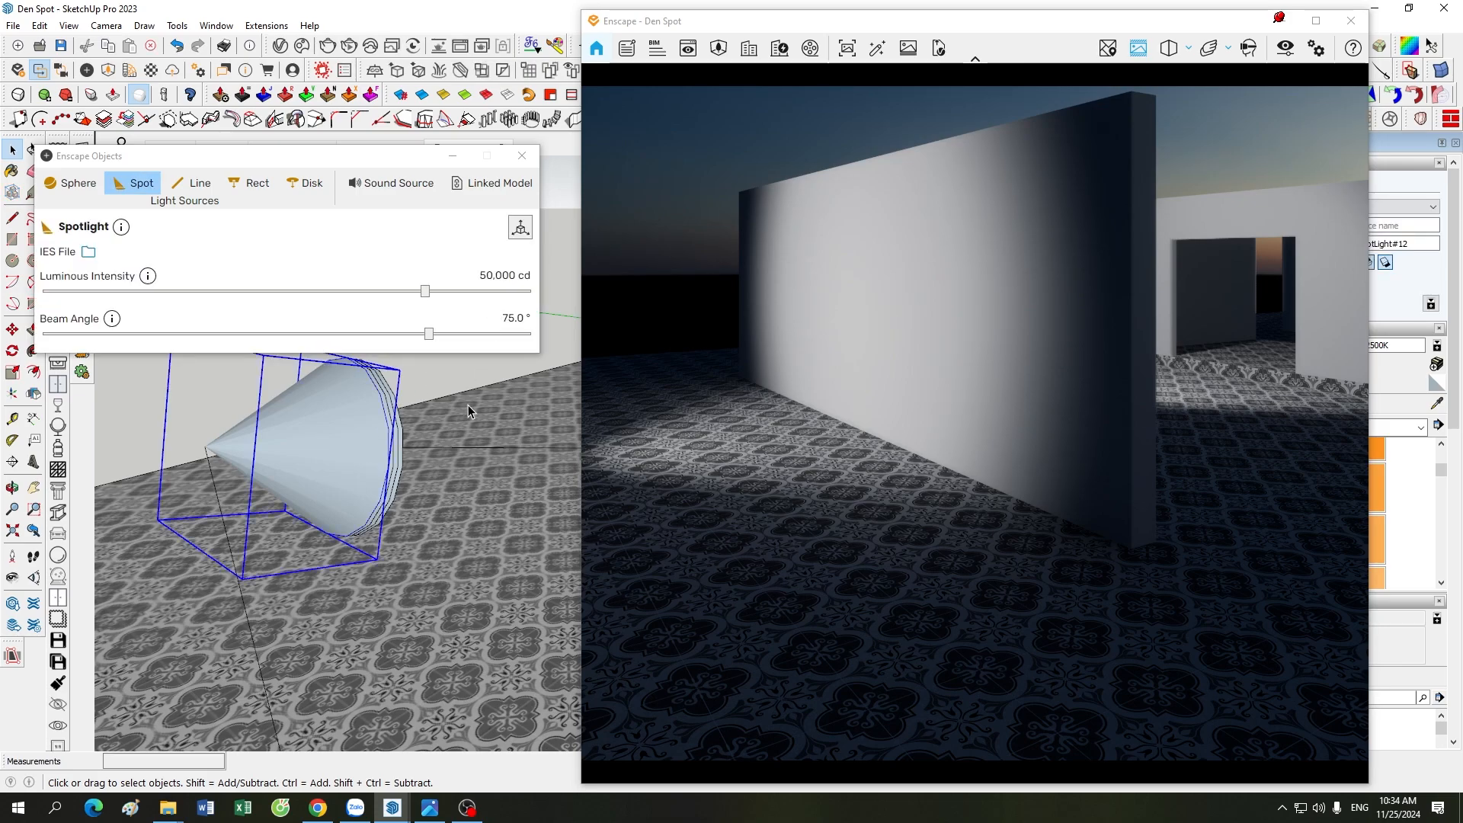
scroll(468, 407, "down", 5)
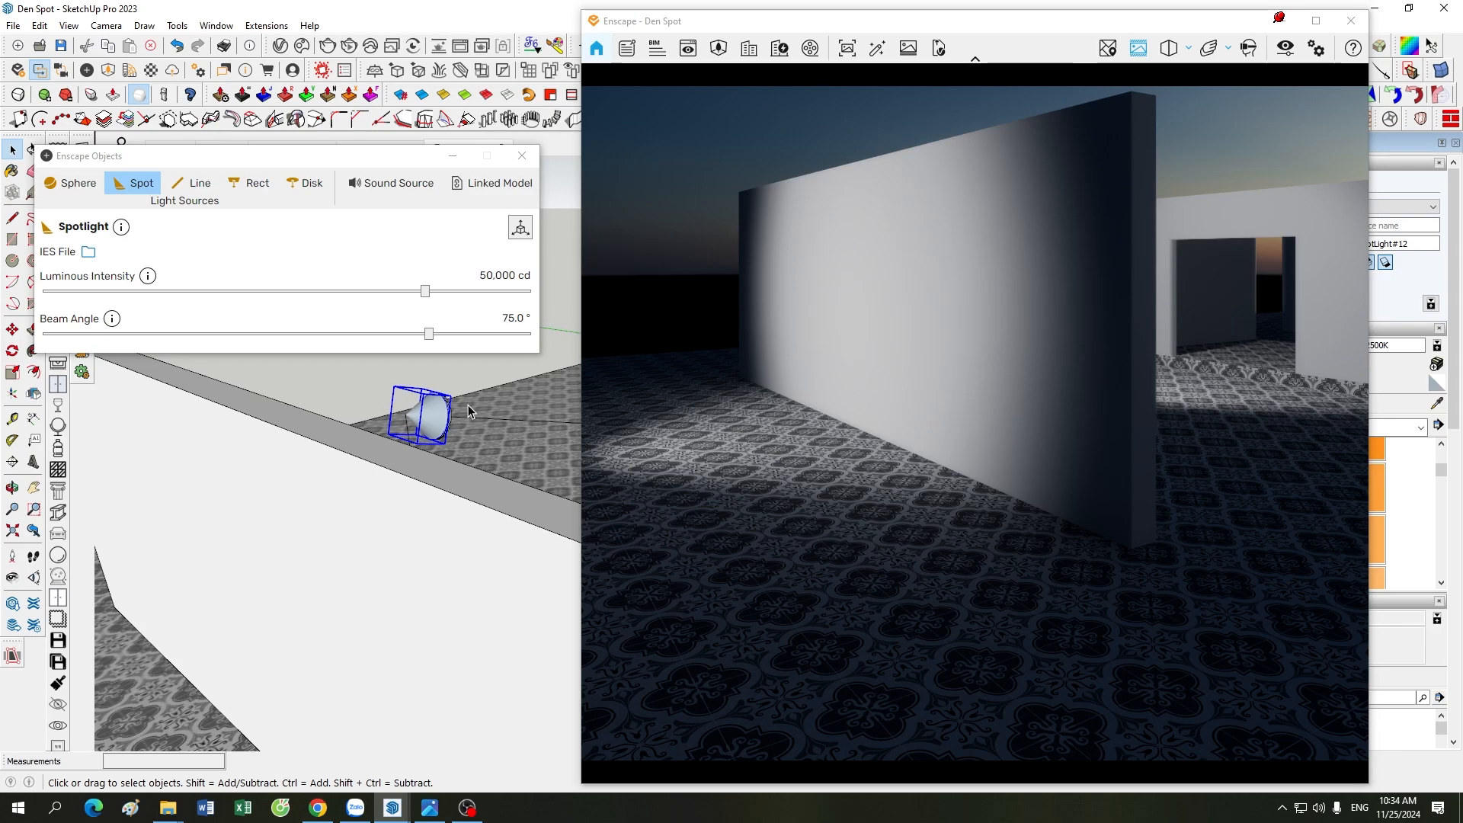
scroll(227, 492, "down", 5)
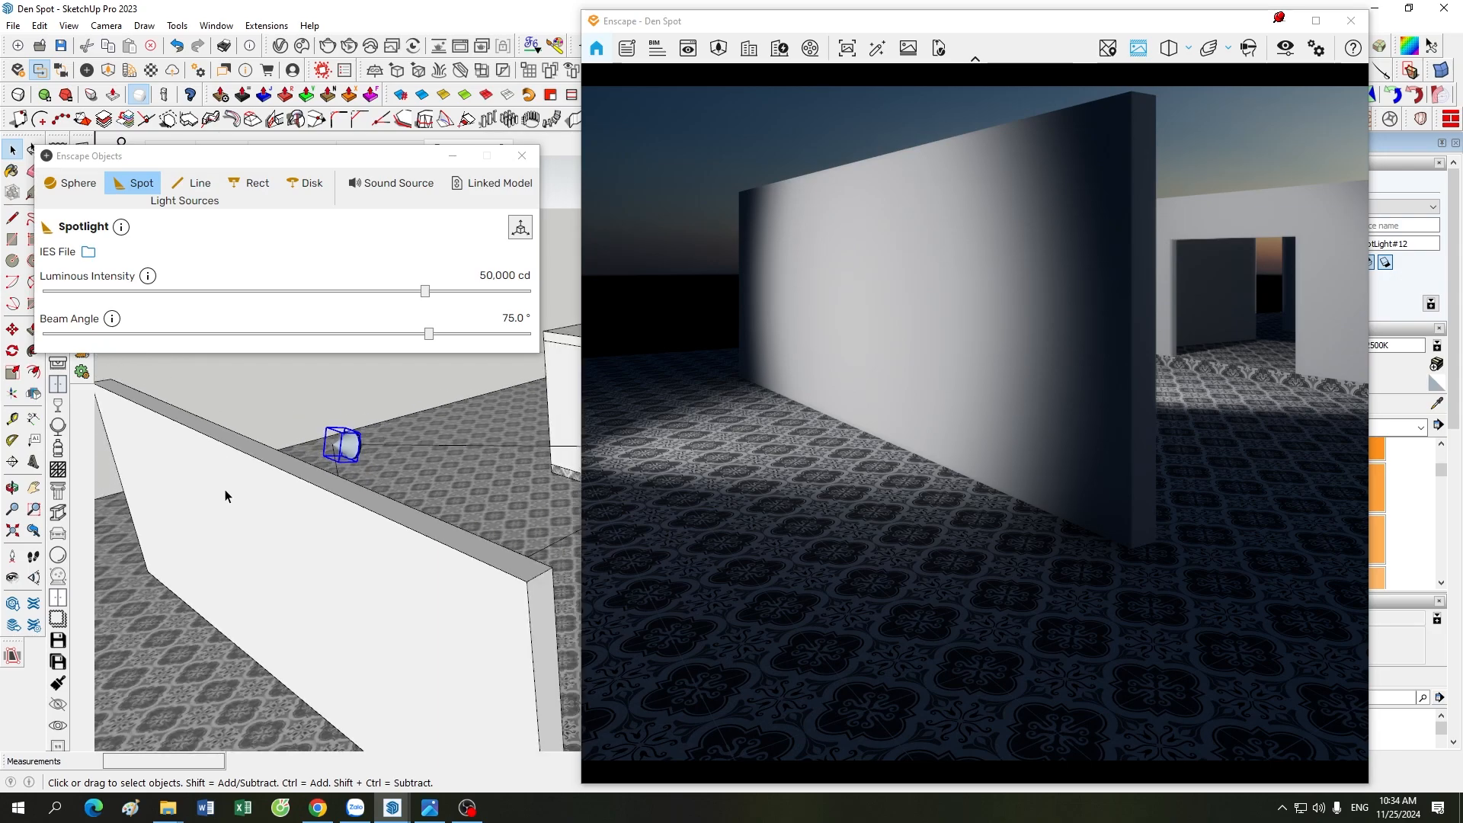
left_click(263, 424)
- Select the spotlight grid in front of the middle building in the model
scroll(268, 424, "down", 4)
scroll(493, 383, "up", 3)
scroll(412, 404, "down", 3)
scroll(520, 389, "up", 3)
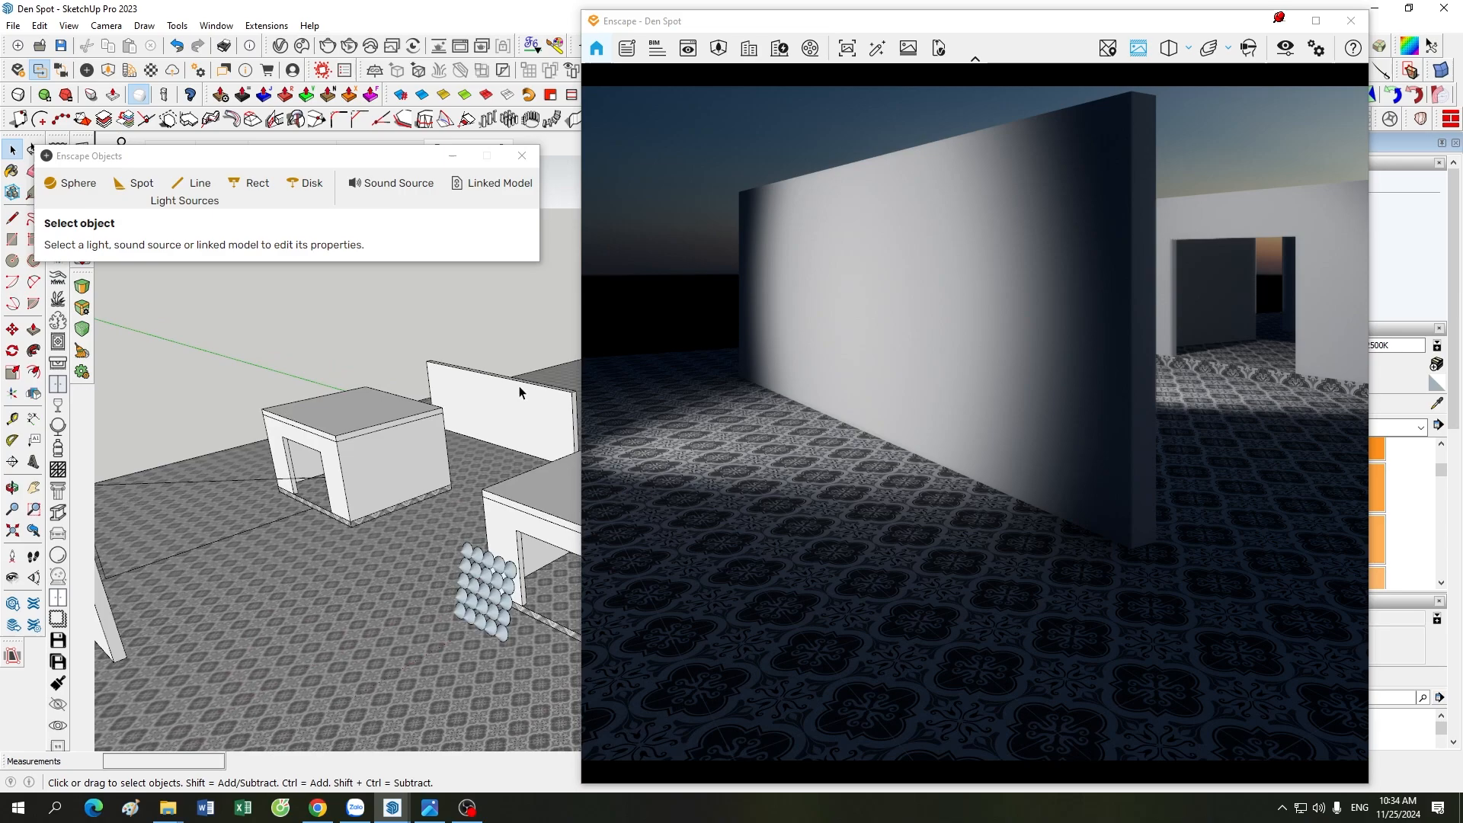
scroll(521, 390, "up", 2)
scroll(473, 427, "down", 2)
scroll(377, 501, "up", 5)
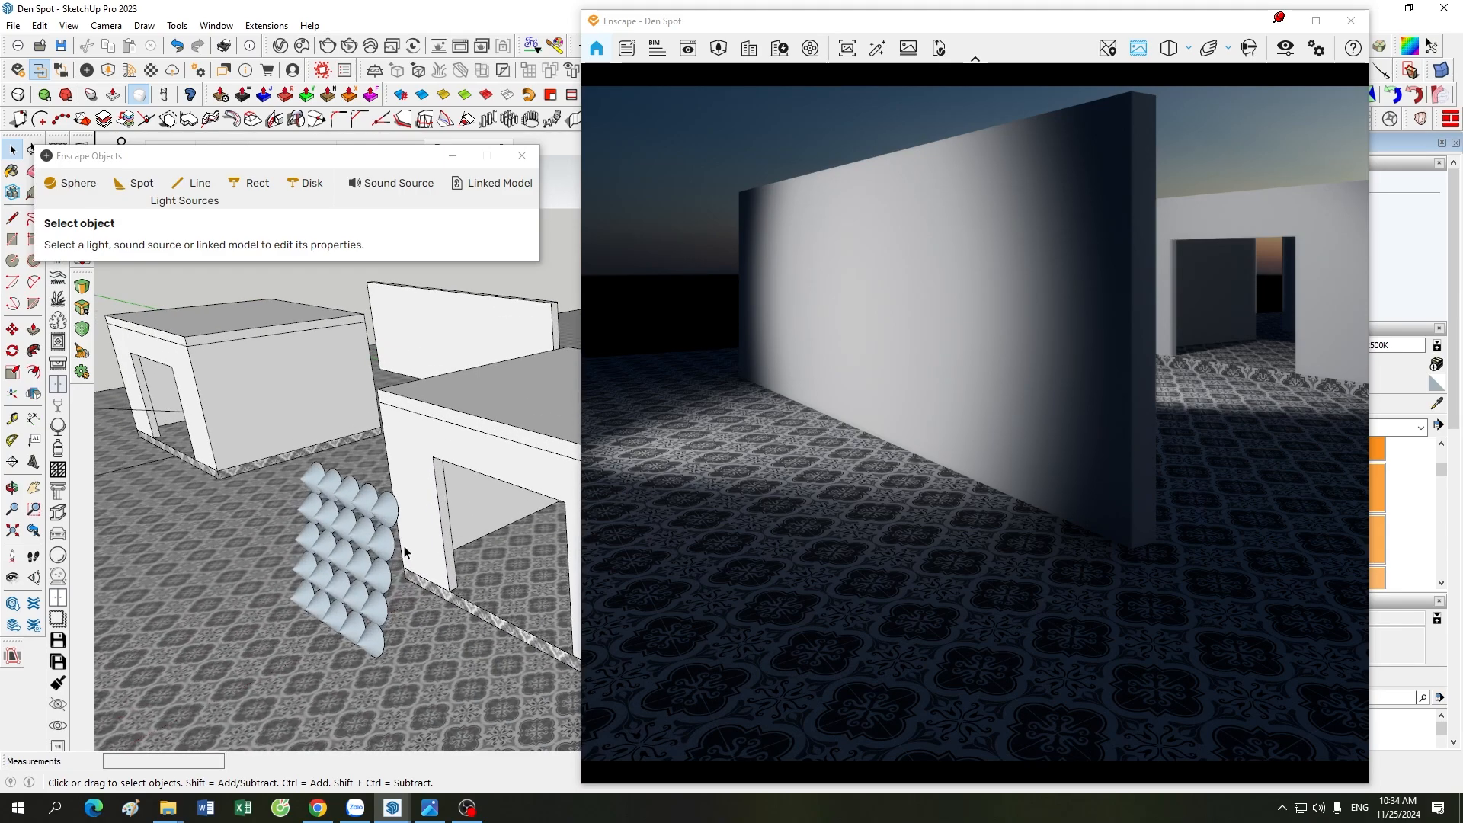
left_click(378, 500)
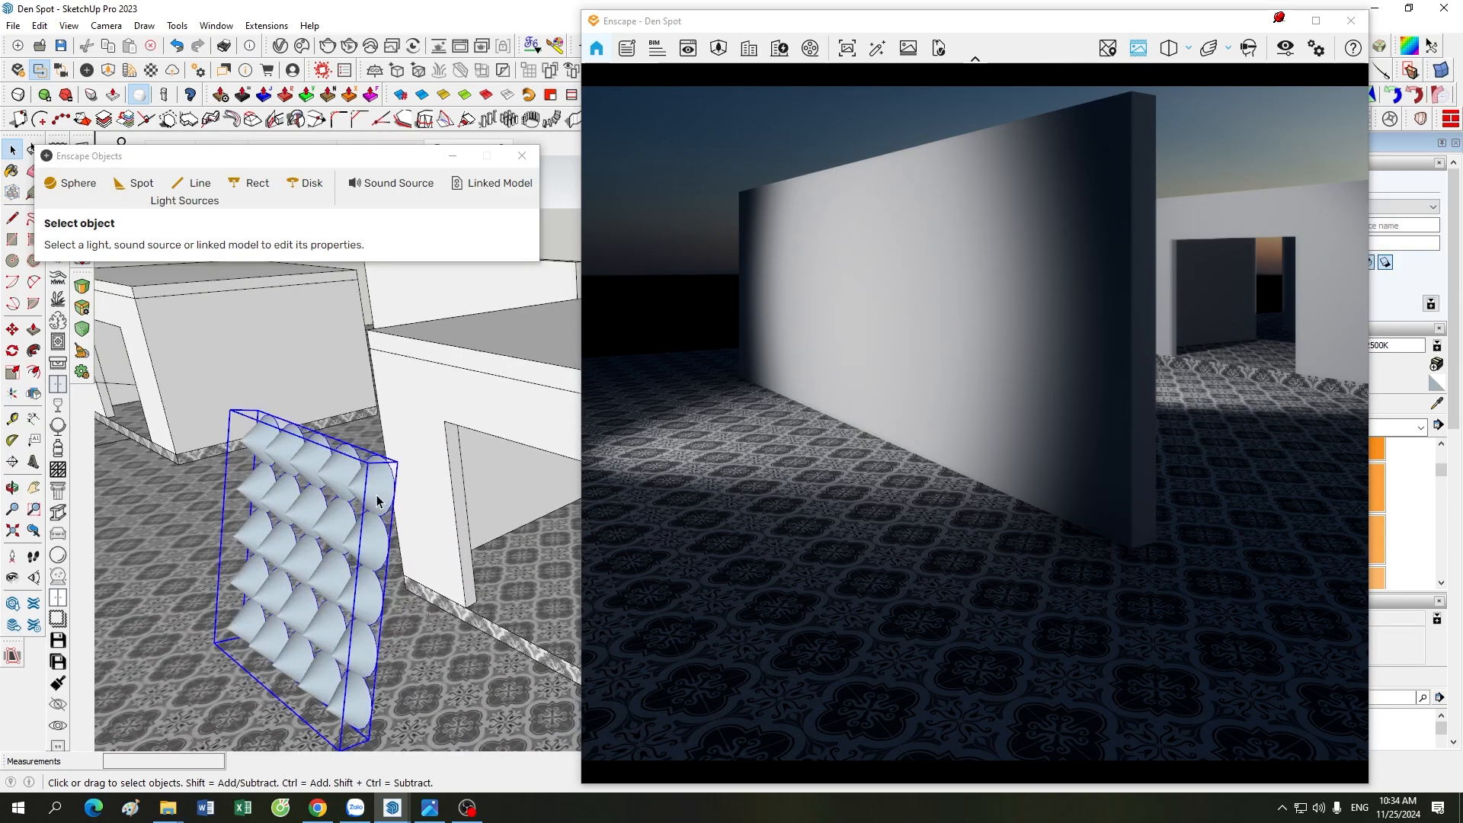
- Examine the spotlight grid's light on the middle building's front and doorway in the live render
left_click_drag(810, 510, 850, 502)
key("d")
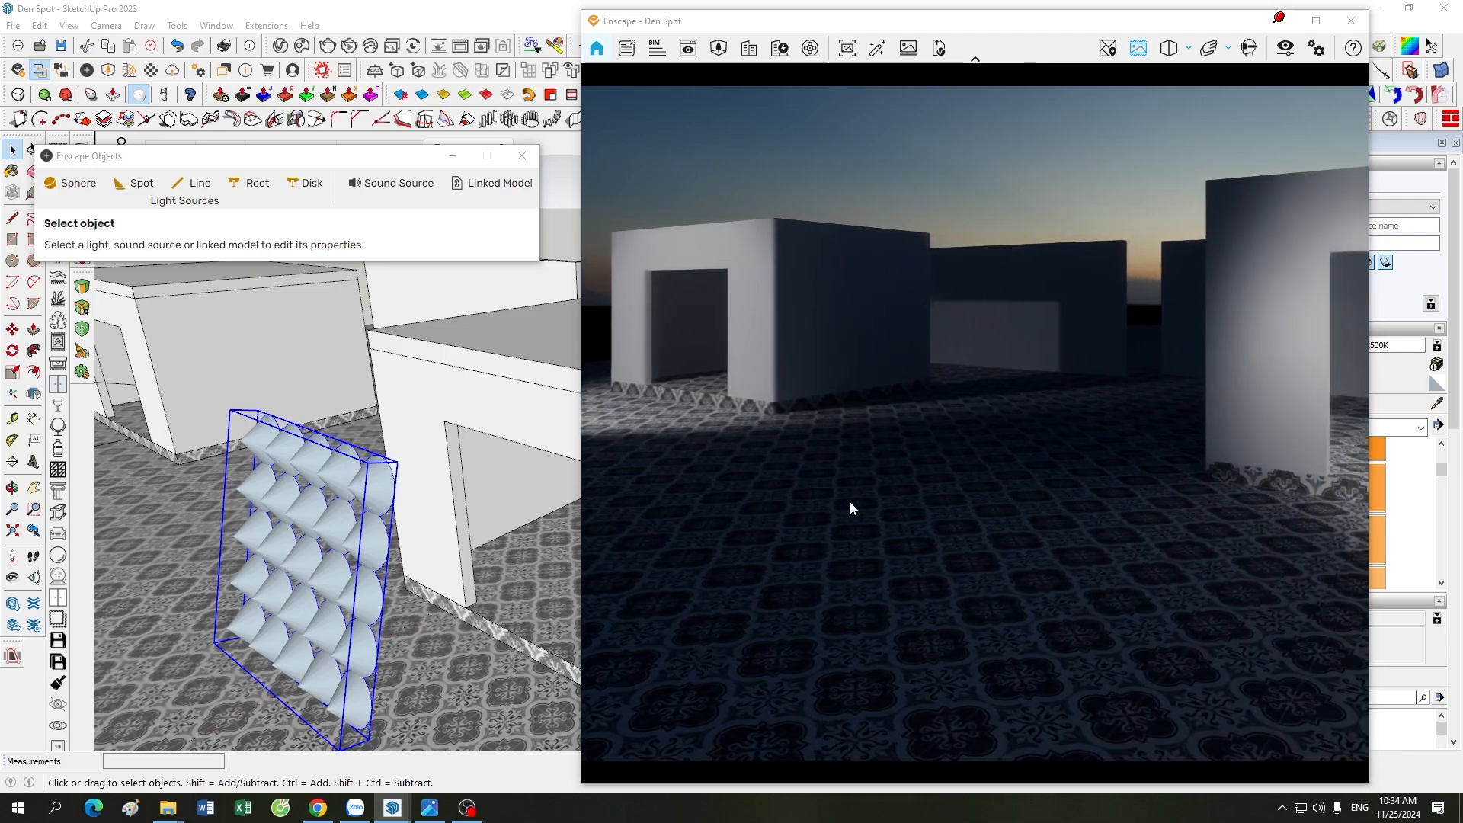
key("d")
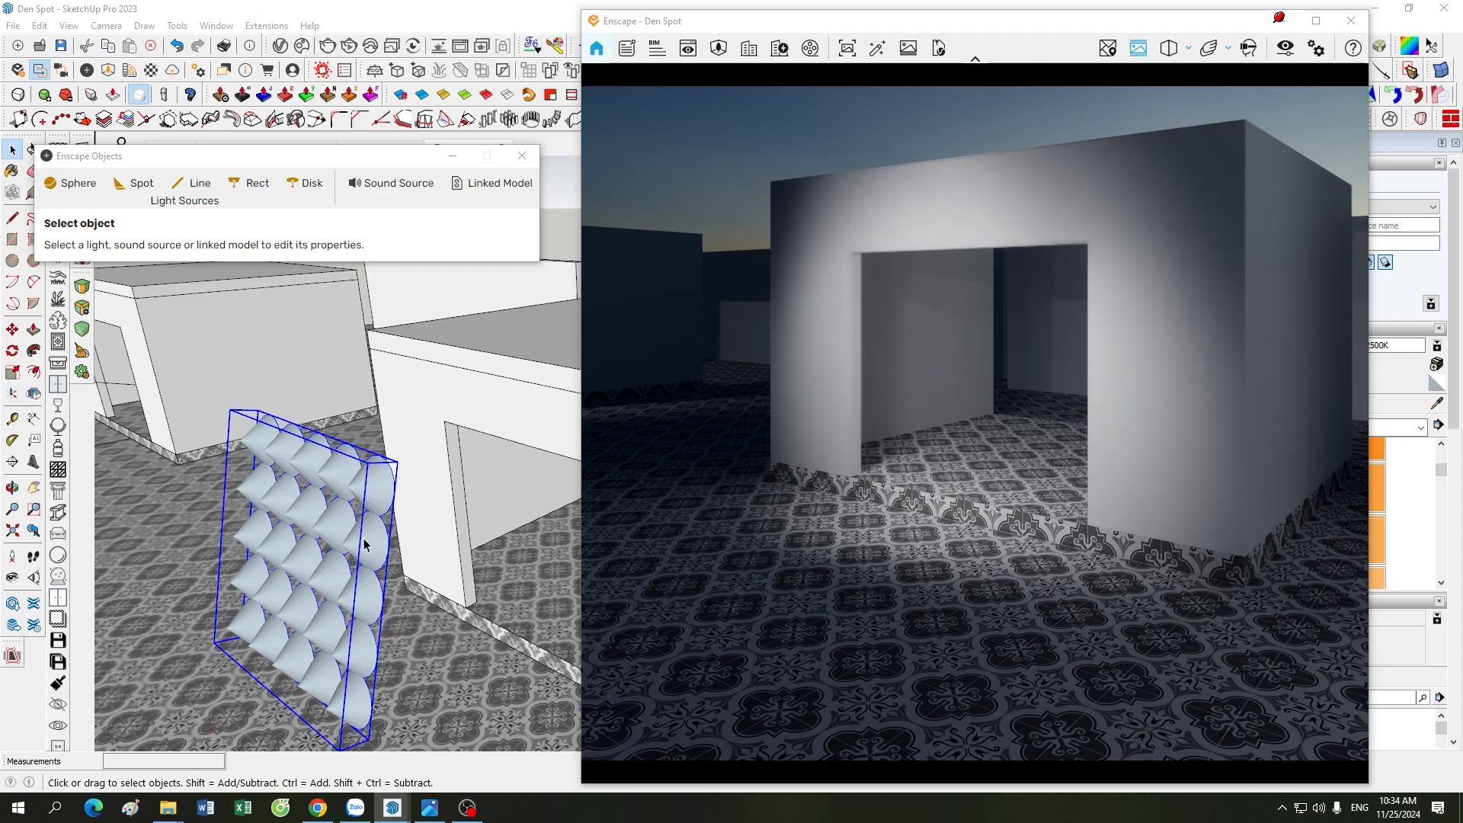
- Select the sphere light grid in front of the nearest building in the model
scroll(364, 544, "down", 1)
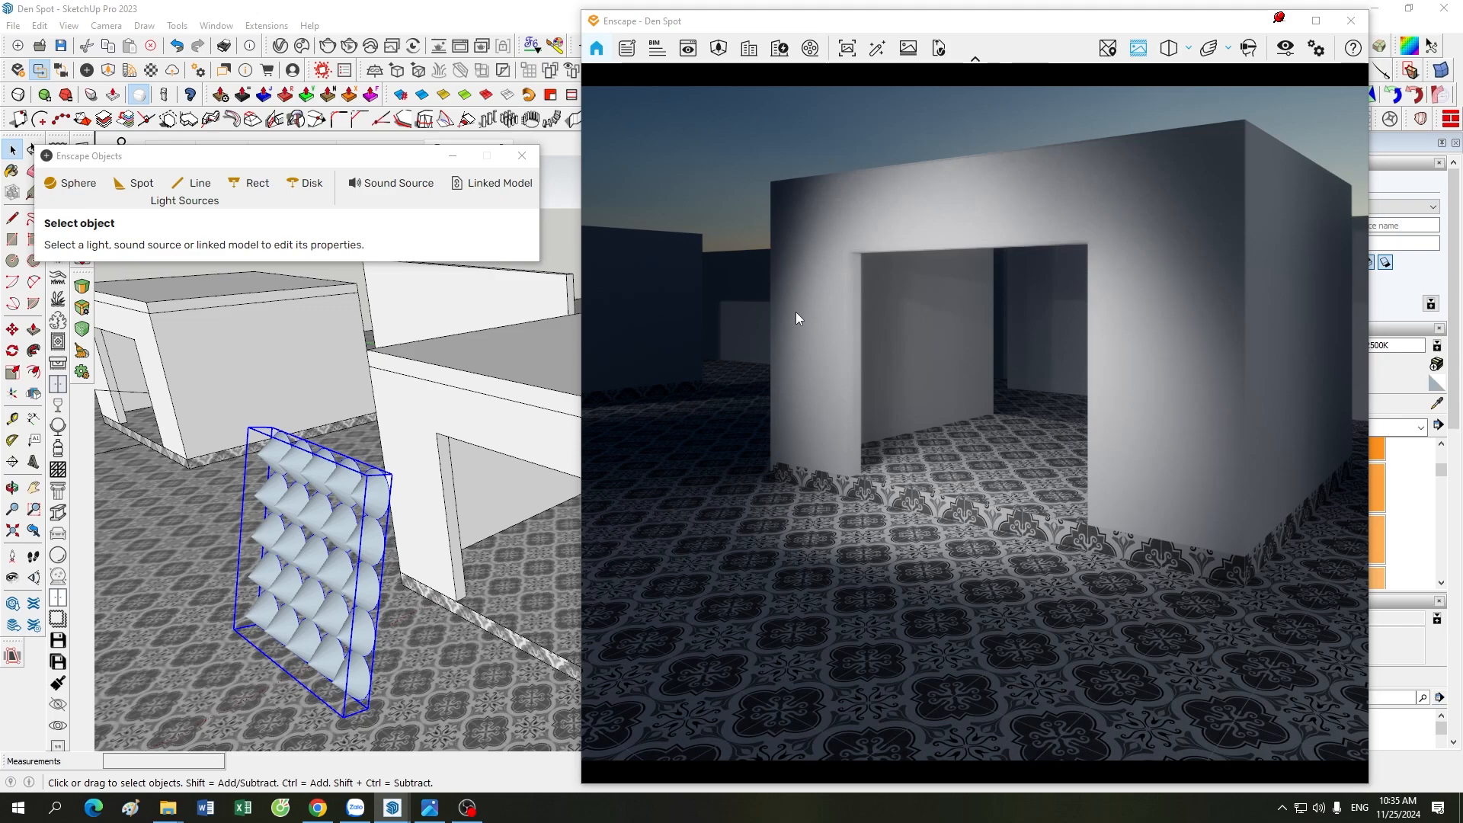
scroll(329, 504, "down", 4)
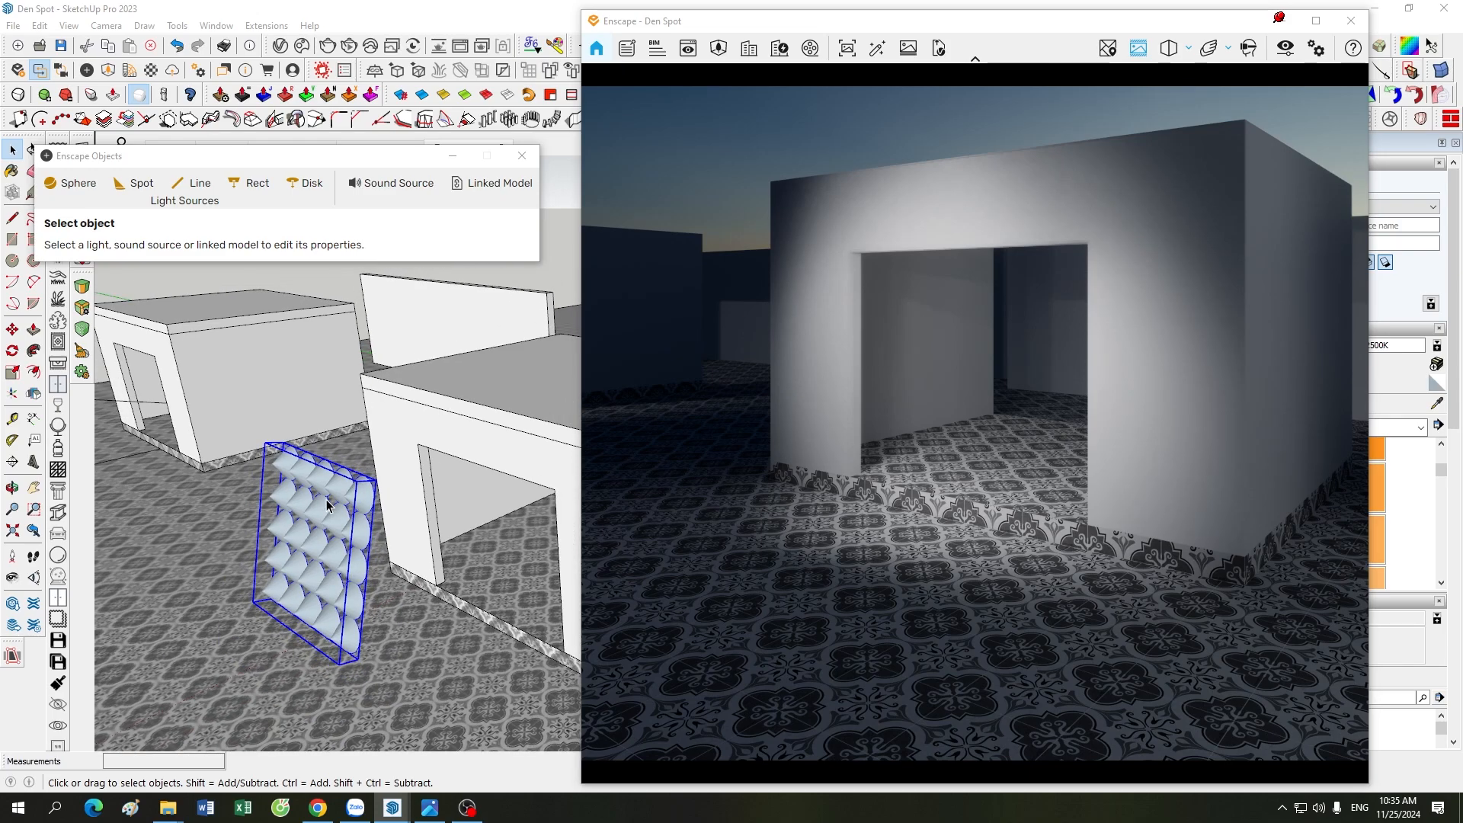
scroll(330, 505, "down", 2)
scroll(547, 659, "down", 3)
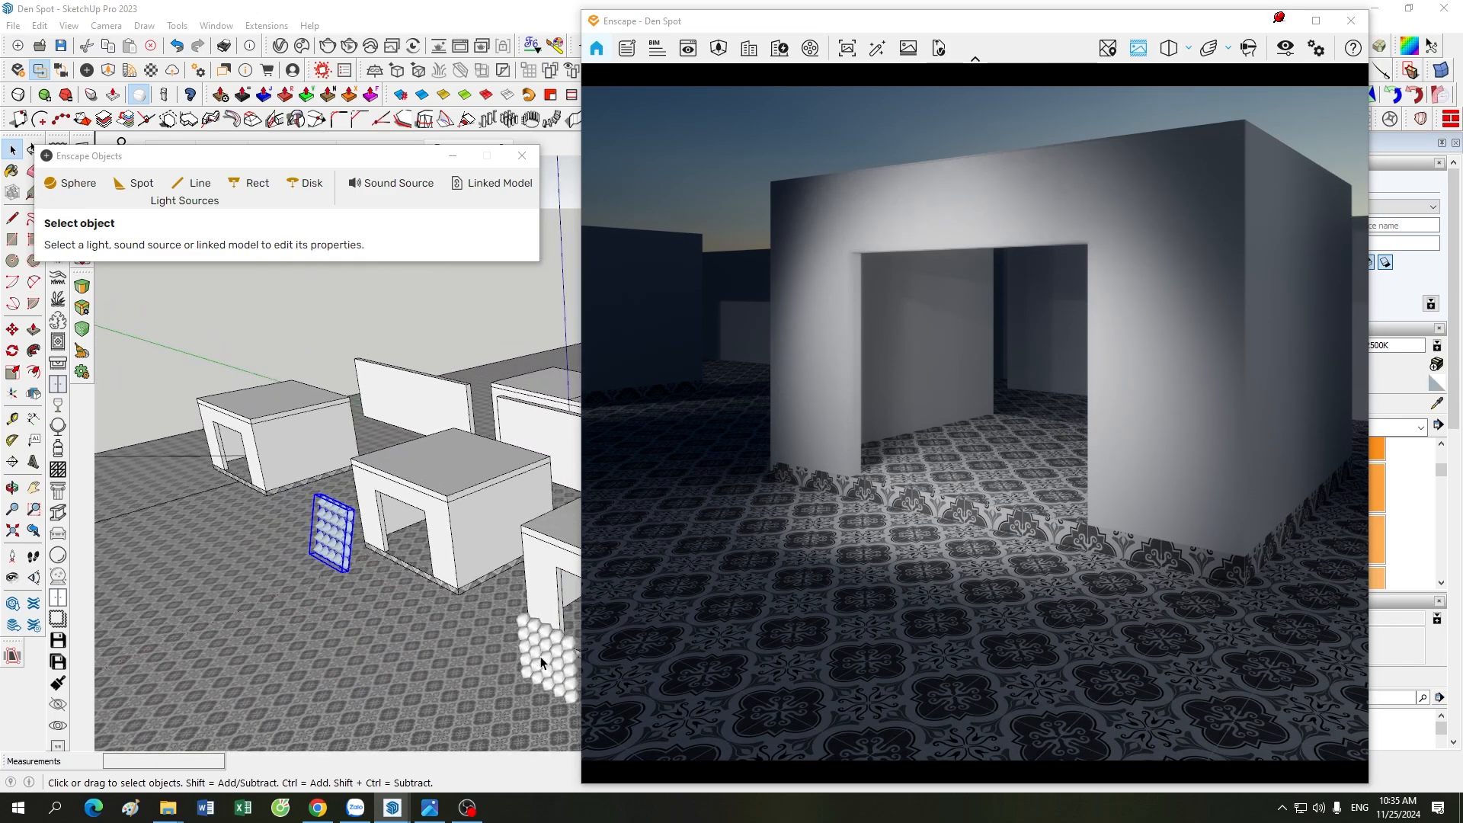
left_click(548, 662)
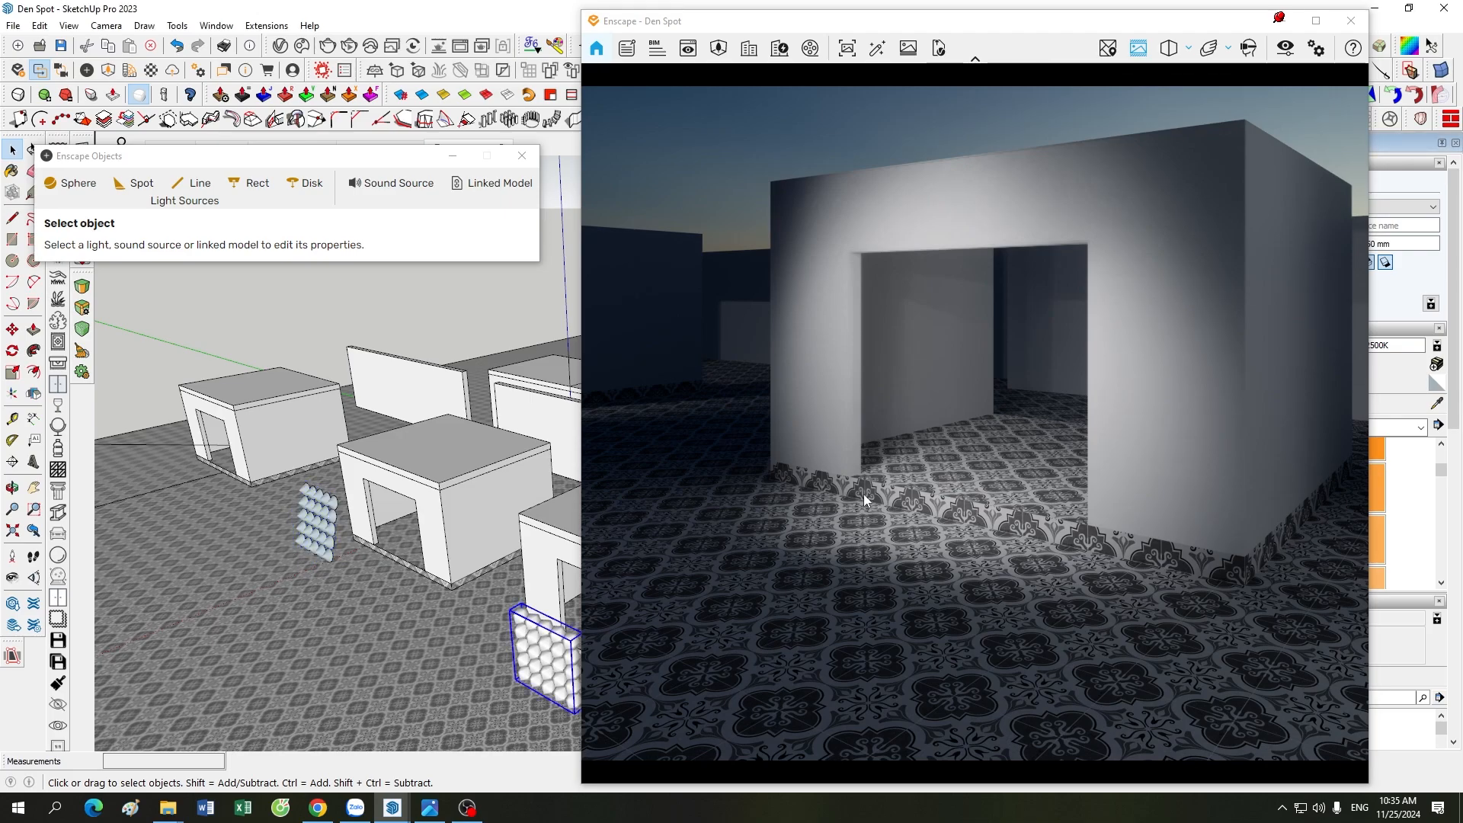
- Compare the sphere grid's light on the nearest building with the middle and farthest buildings' lighting in the live render
mouse_move(864, 497)
left_mouse_down()
mouse_move(844, 510)
mouse_move(845, 482)
left_mouse_up()
key("d")
key("s")
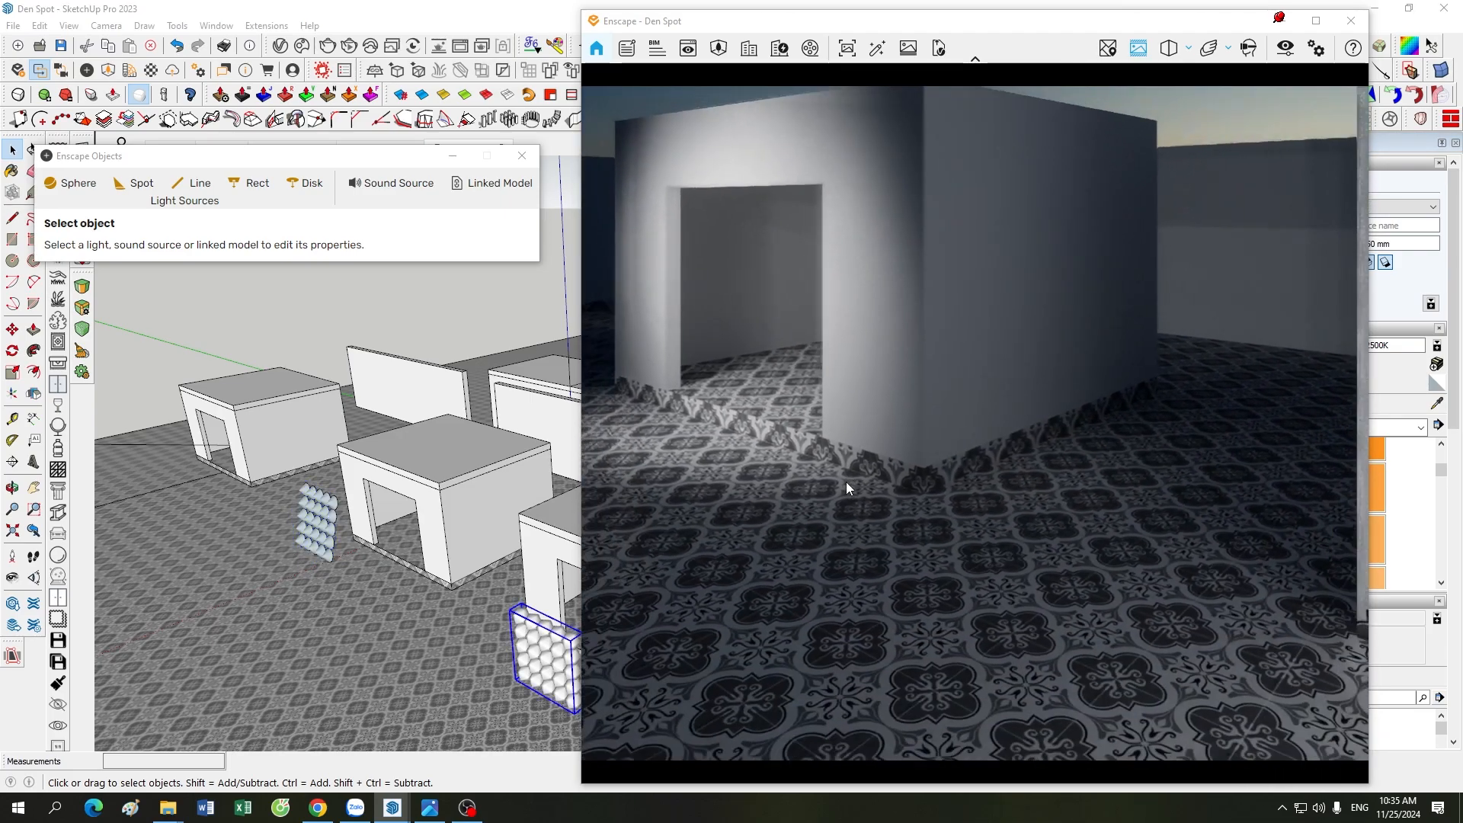
key("d")
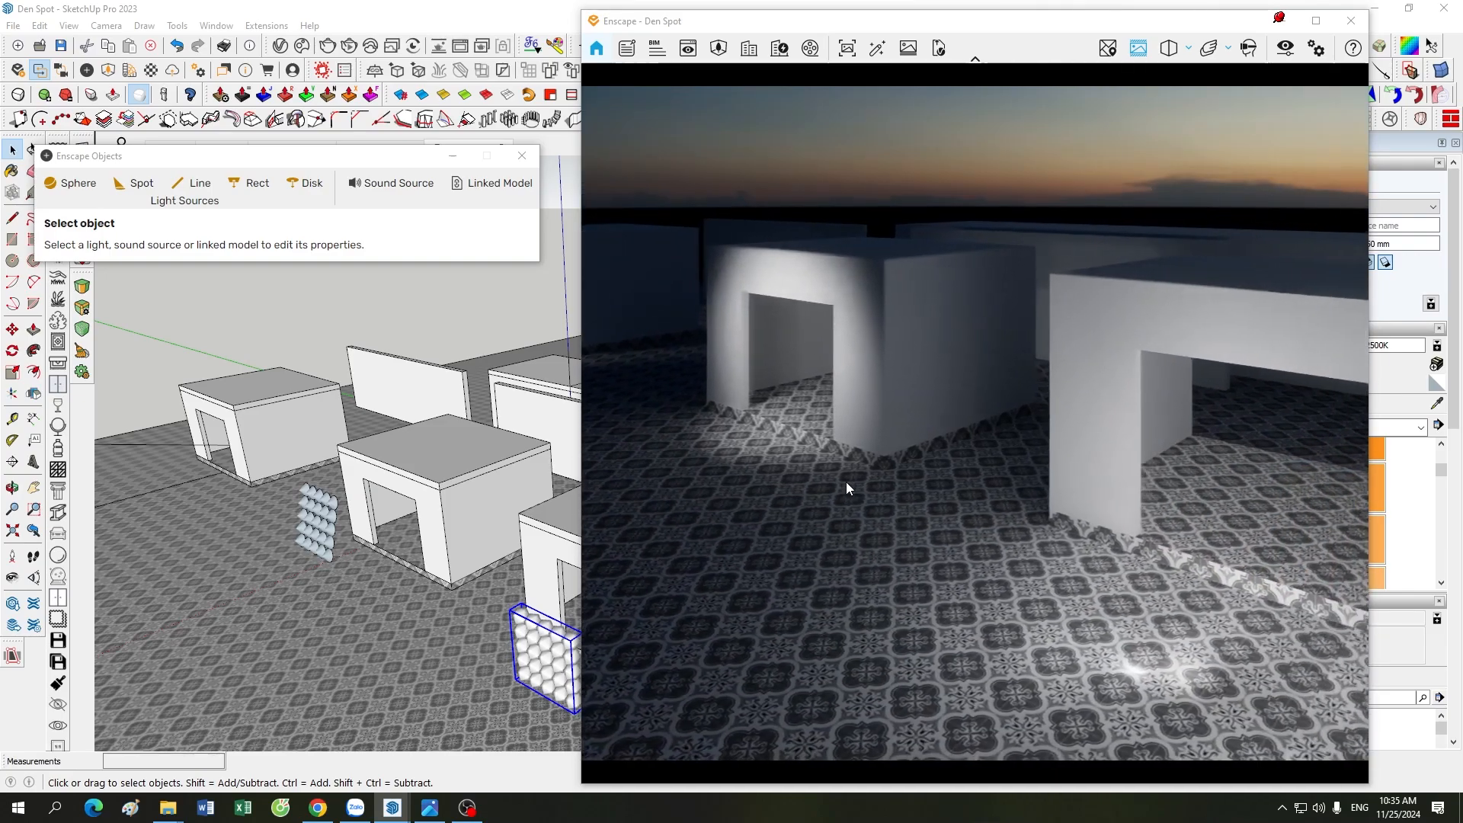
key("s")
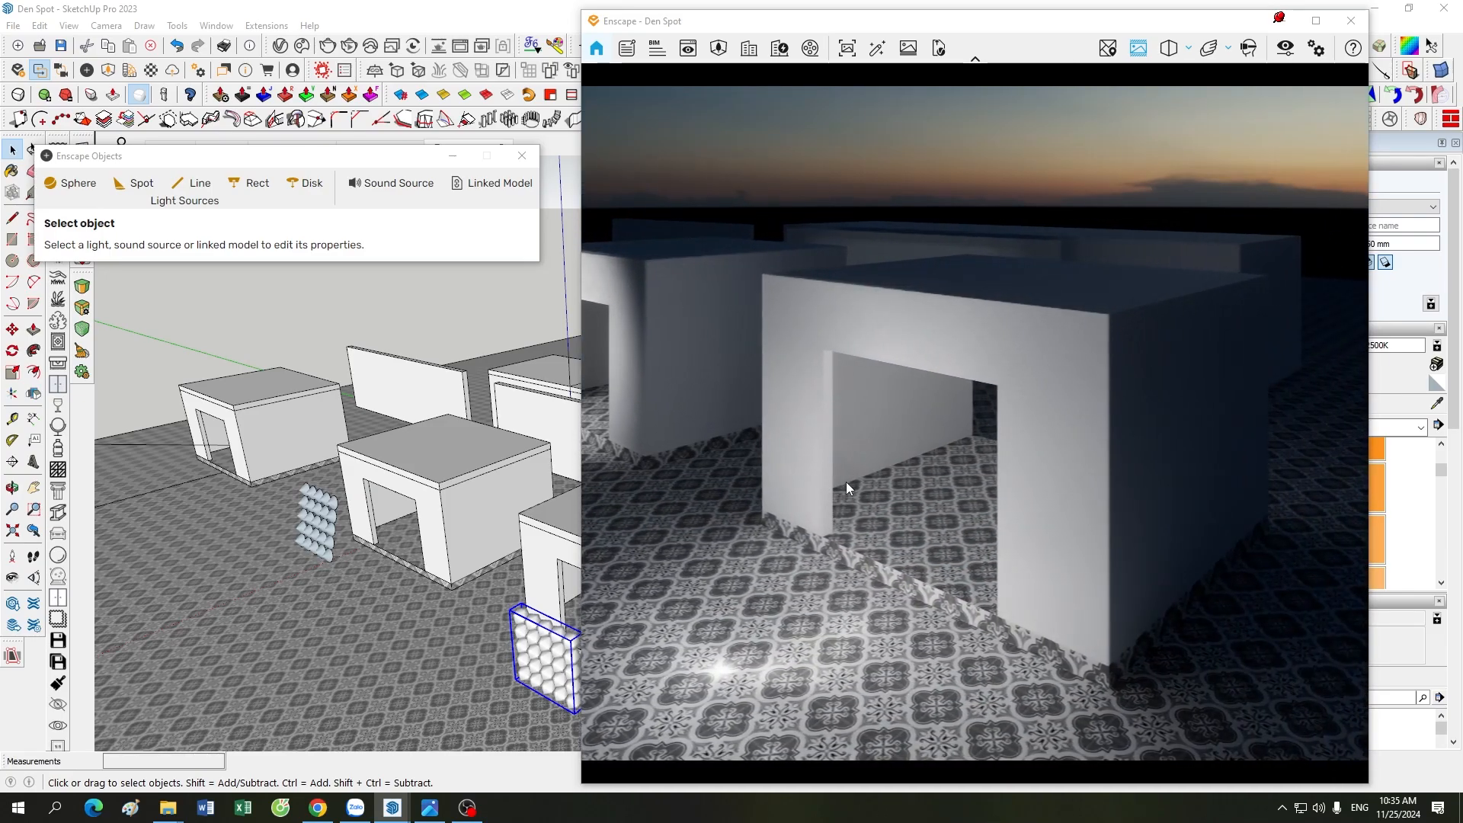
key("a")
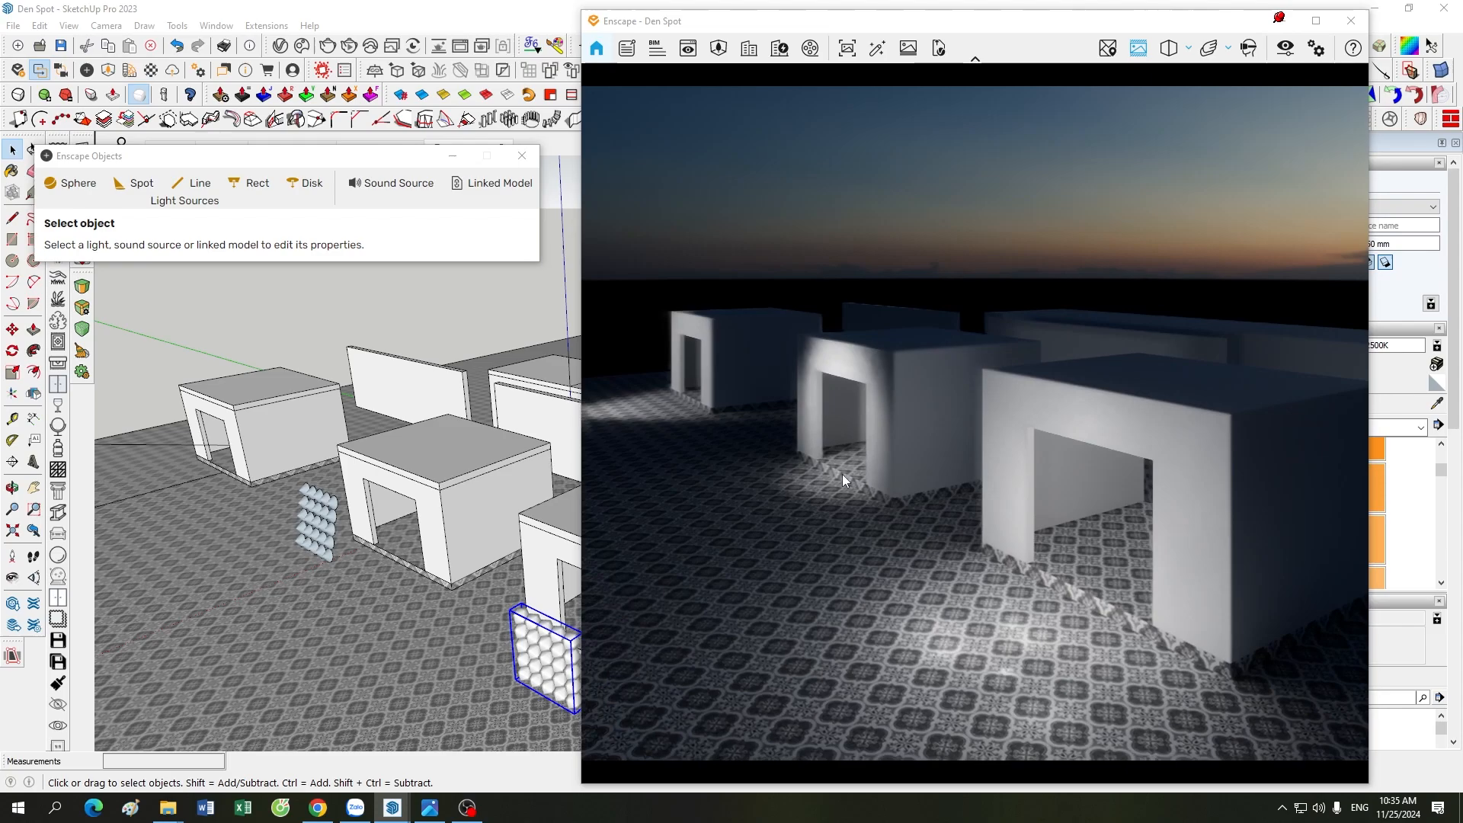
- Examine the lighting on the three small buildings and the freestanding wall in the live render, and deselect the sphere light grid
key("a")
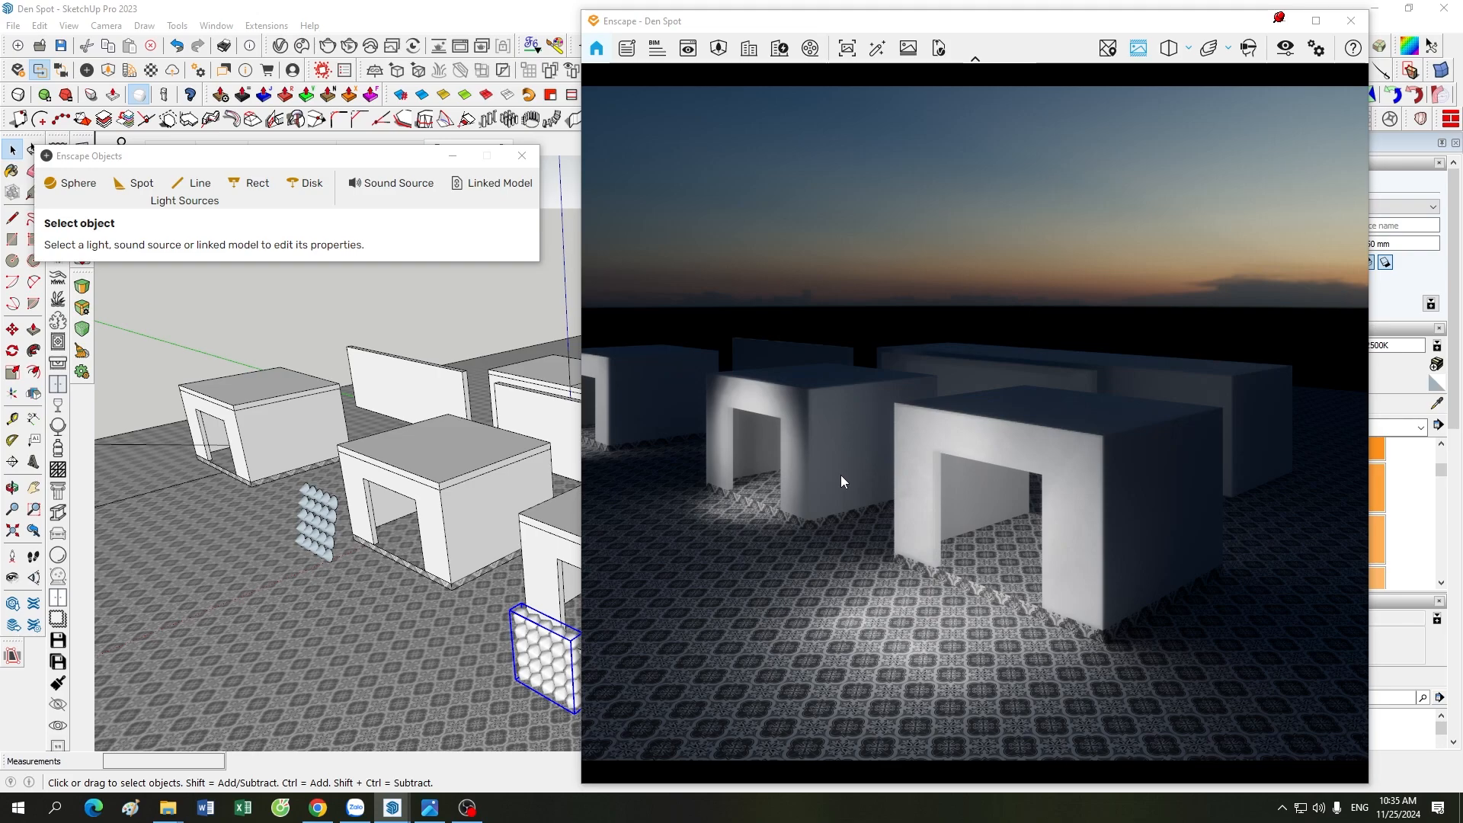
left_click_drag(840, 474, 686, 468)
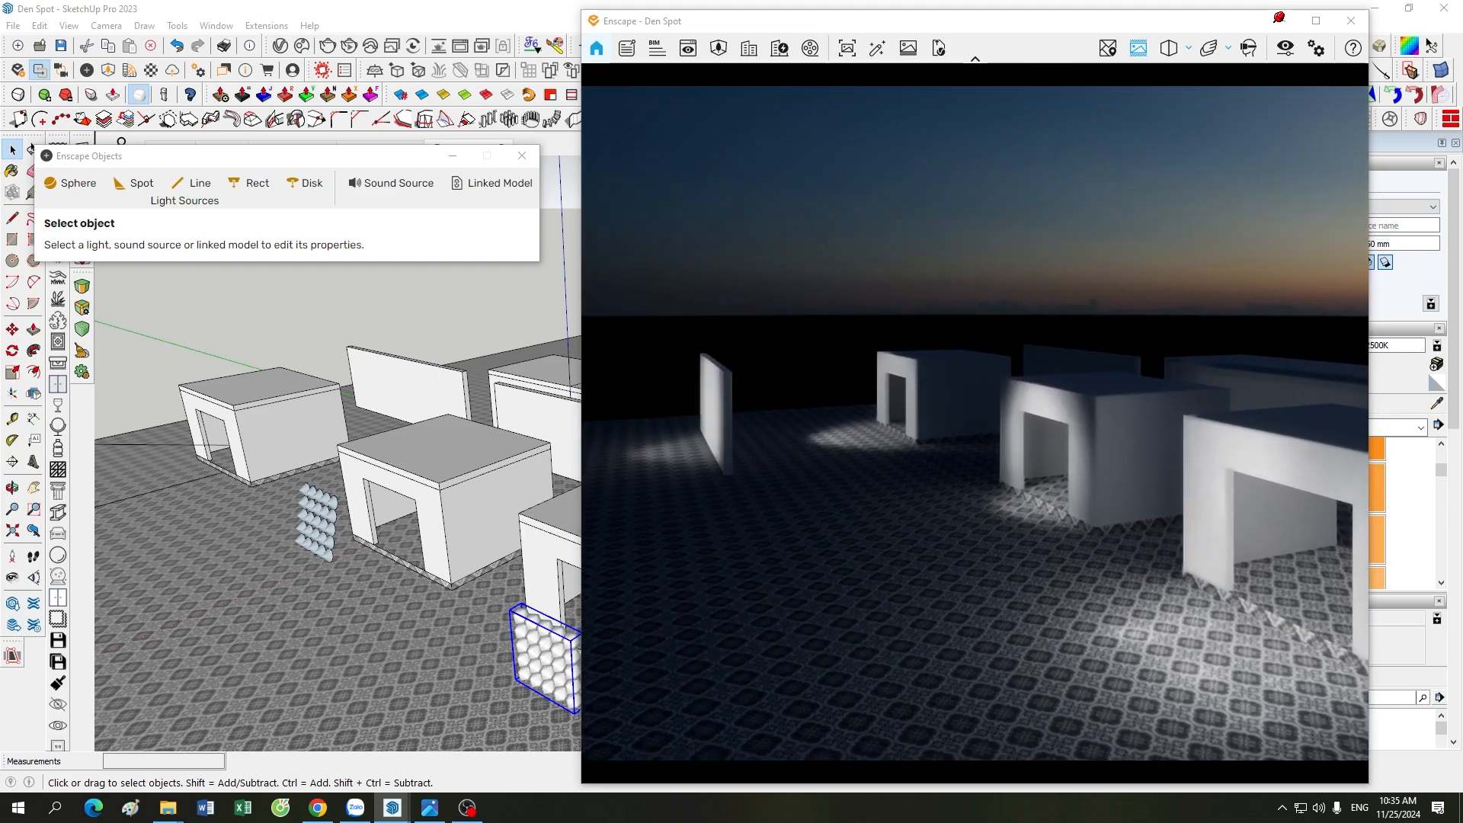
scroll(376, 488, "down", 3)
scroll(377, 491, "down", 2)
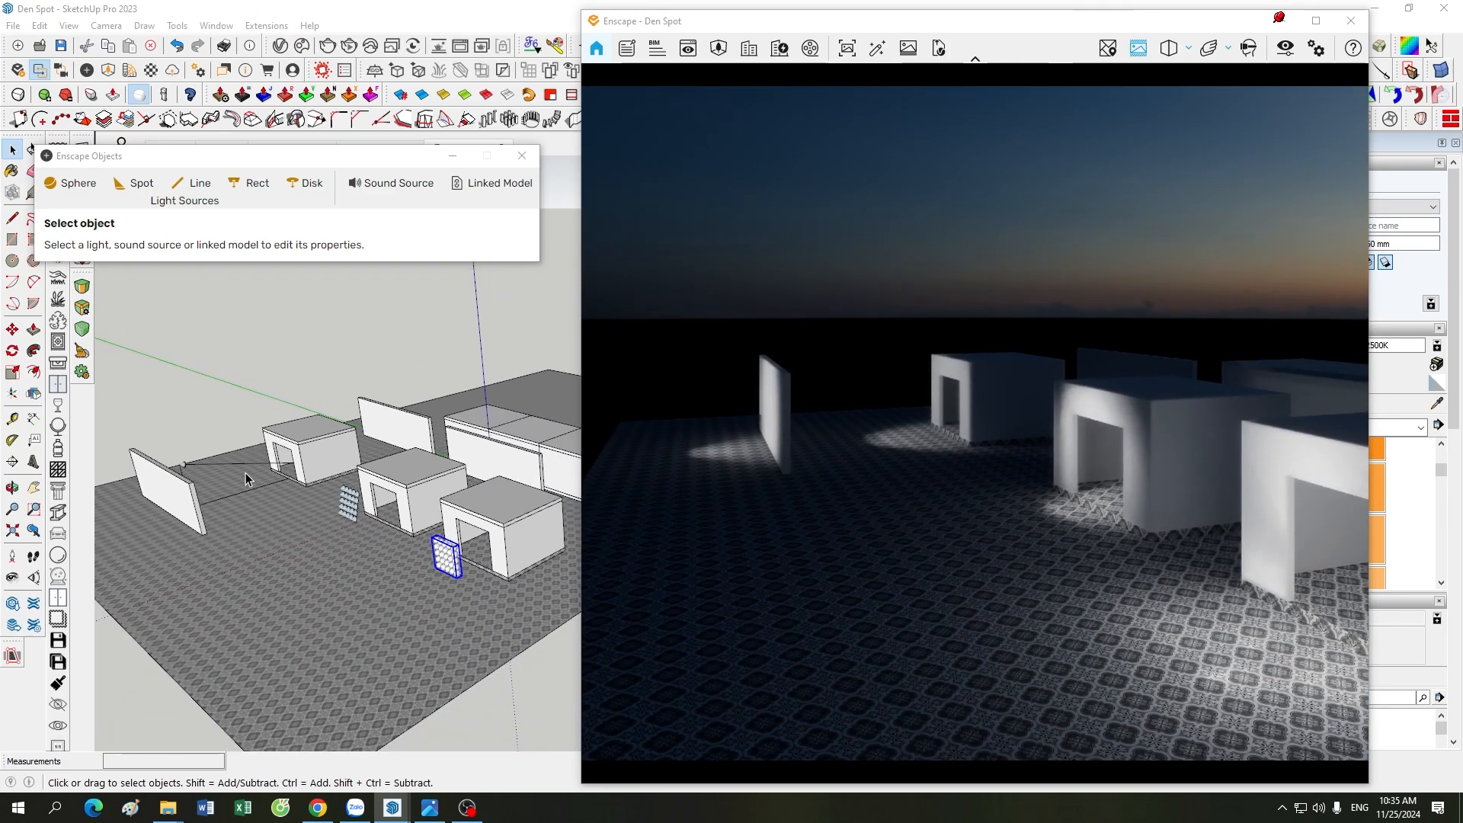
left_click(307, 377)
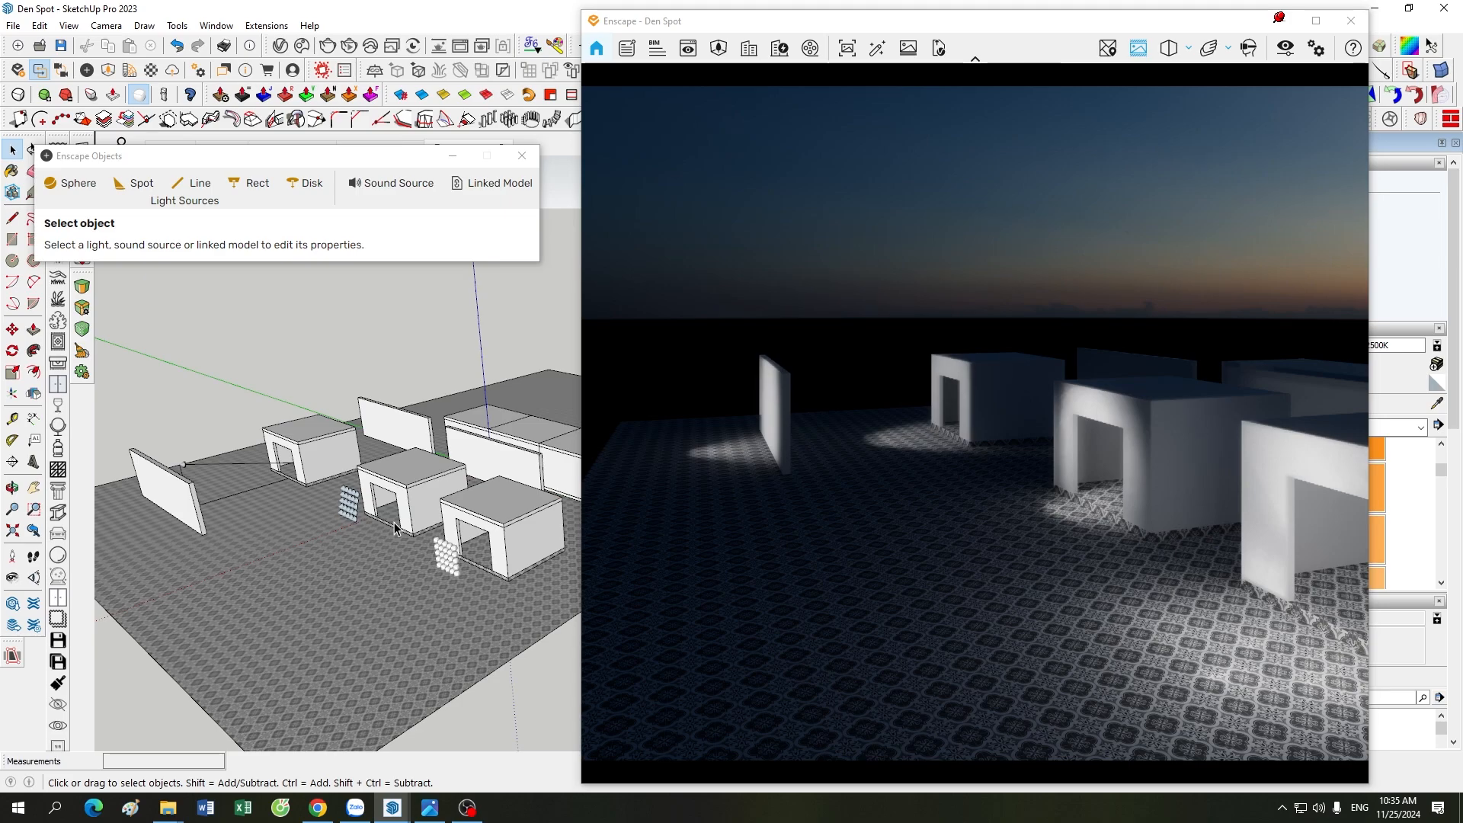
- Inspect the spotlight grid up close against the sphere light grid, and select the spotlight grid in front of the middle building
scroll(357, 506, "up", 10)
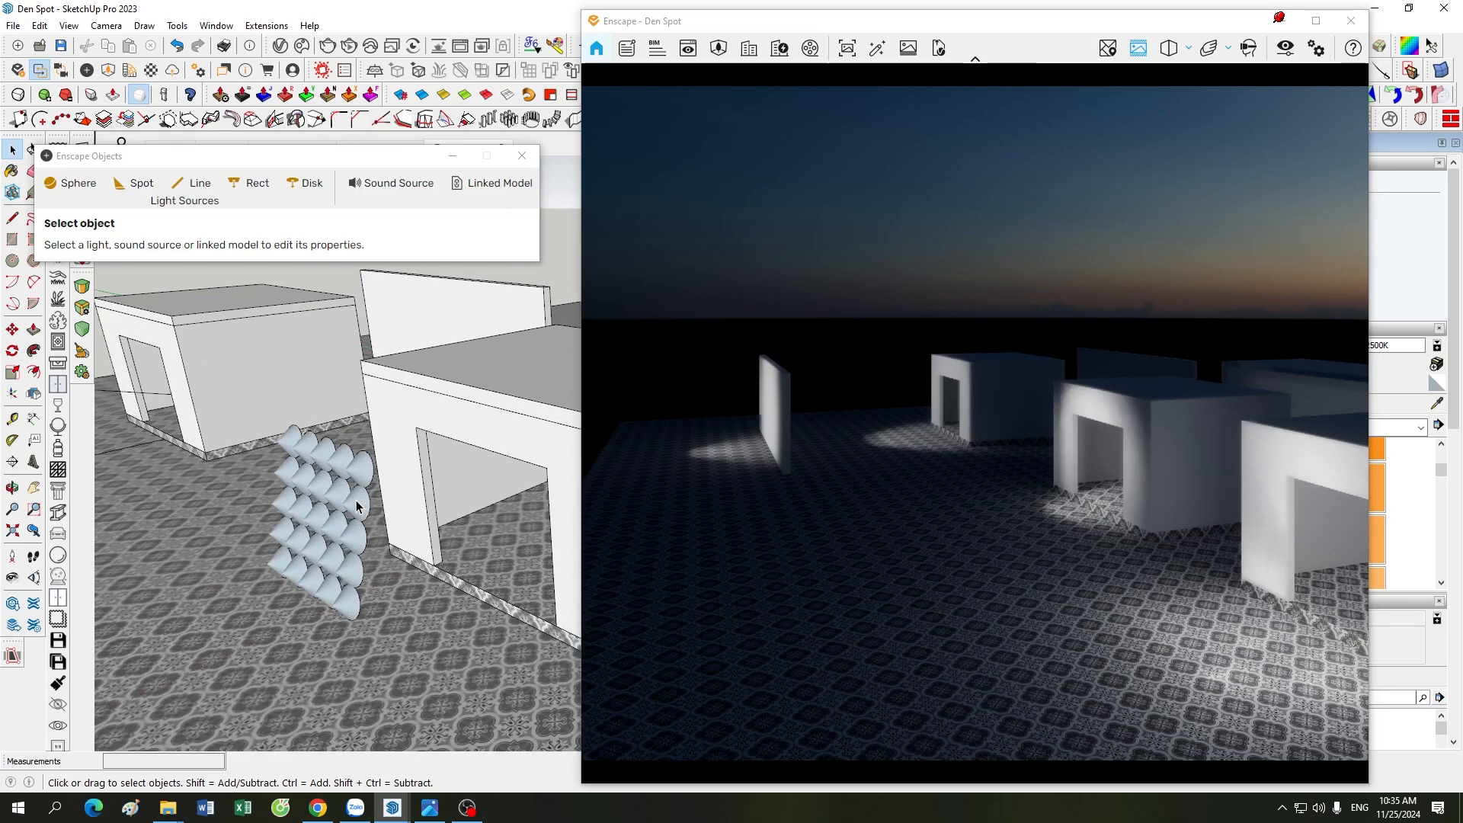
scroll(357, 506, "up", 1)
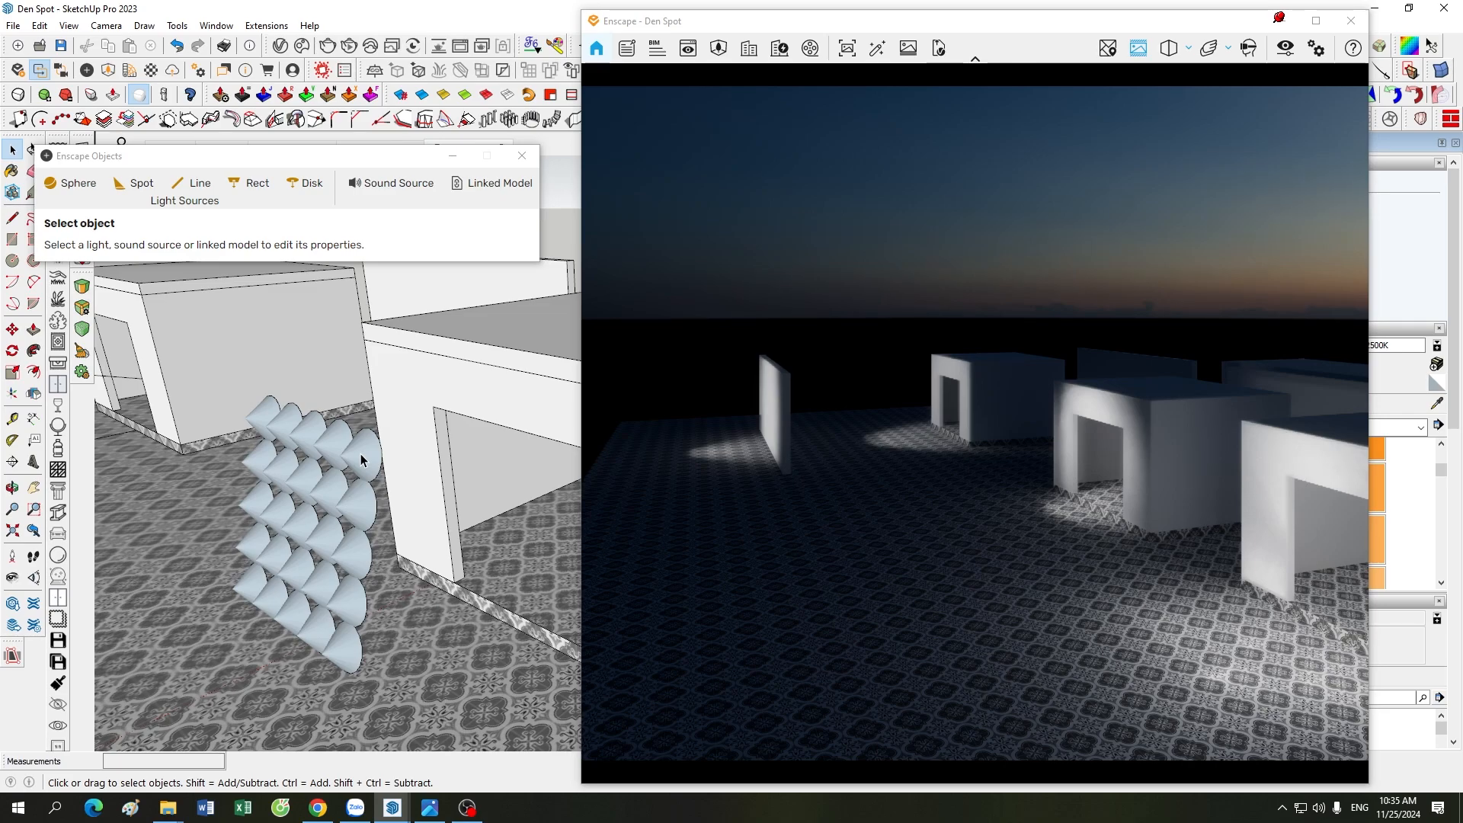
scroll(360, 455, "down", 3)
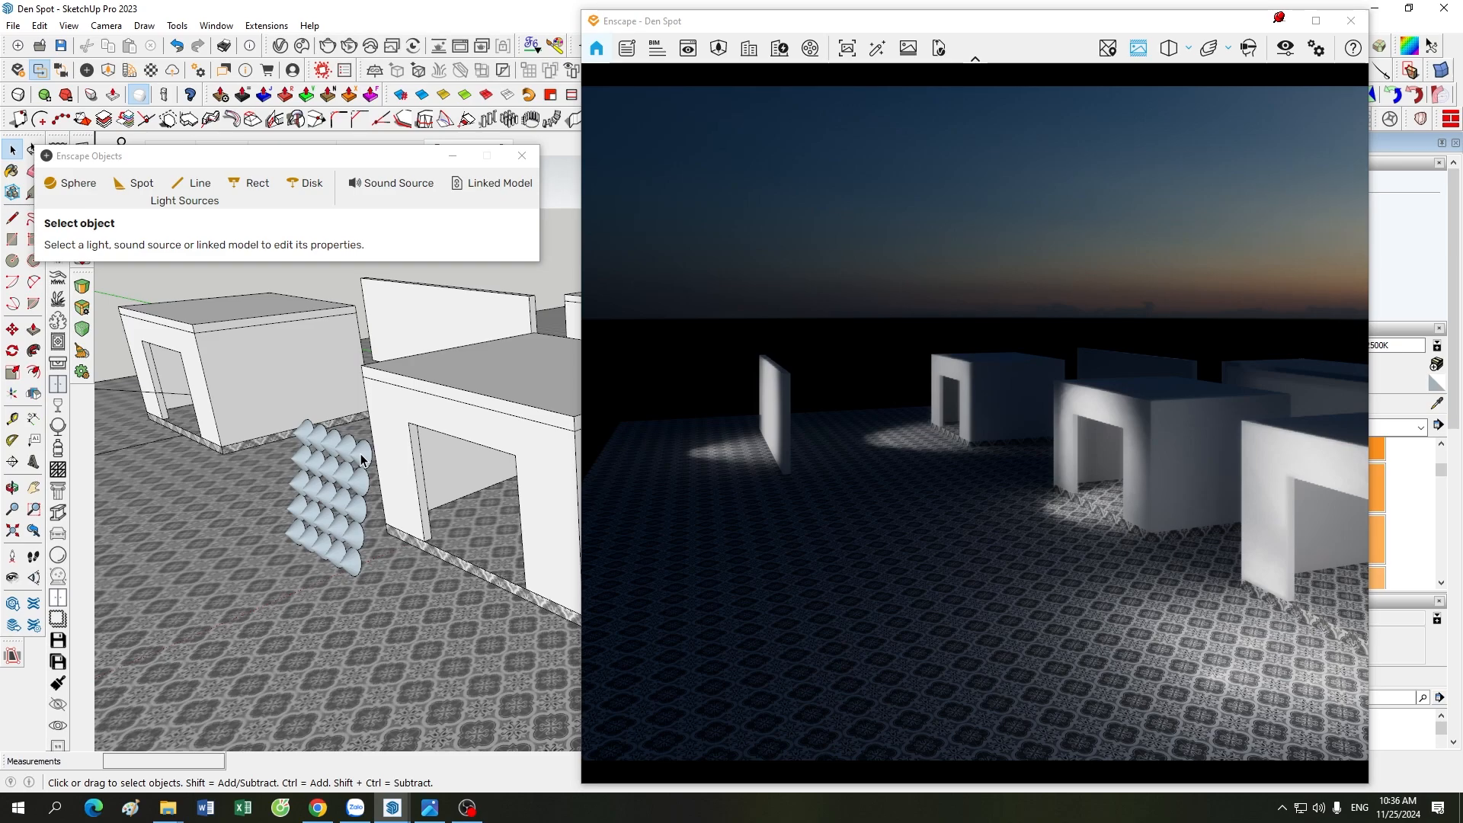
scroll(359, 454, "down", 5)
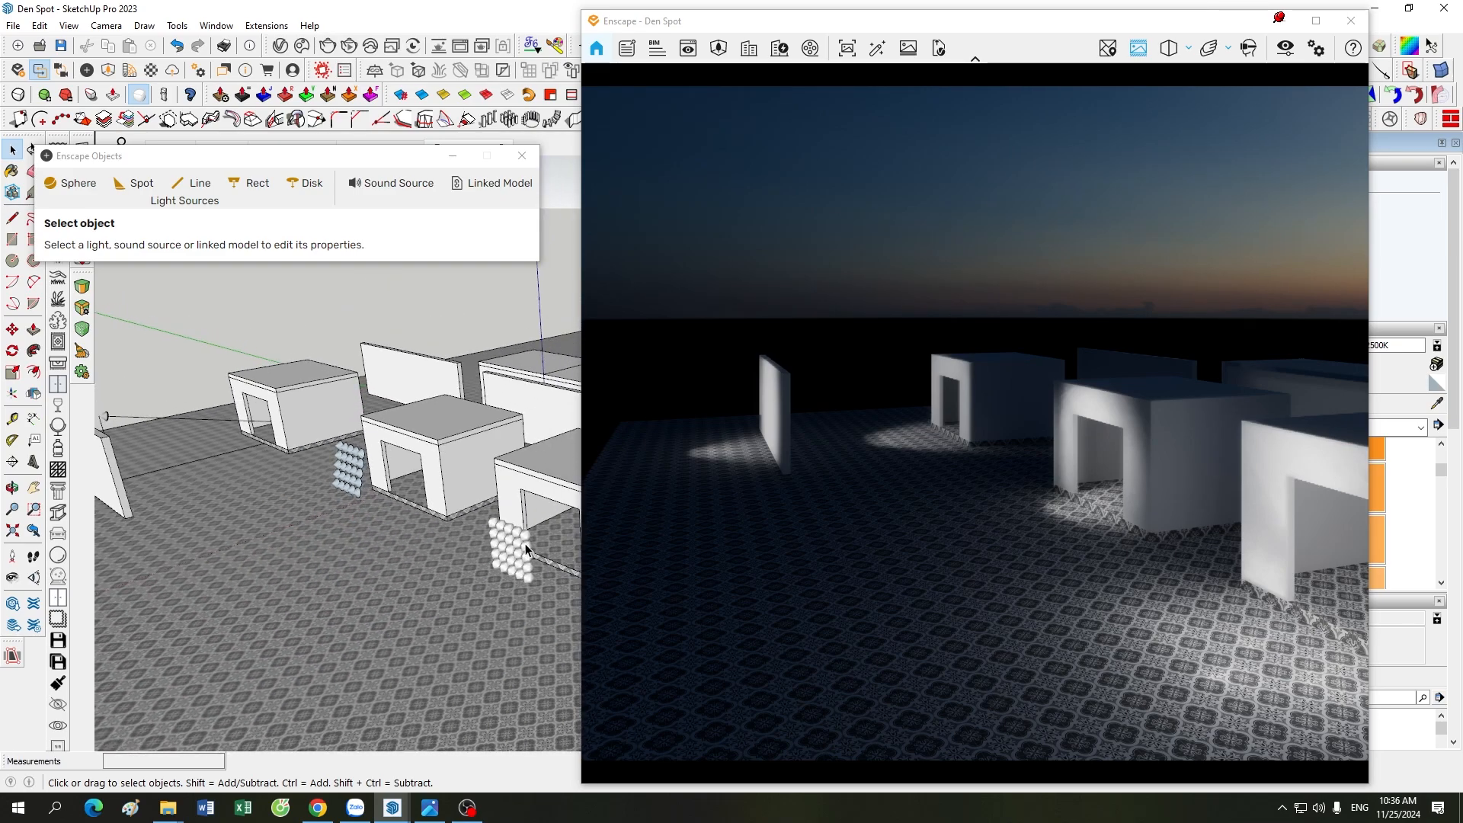
left_click(515, 556)
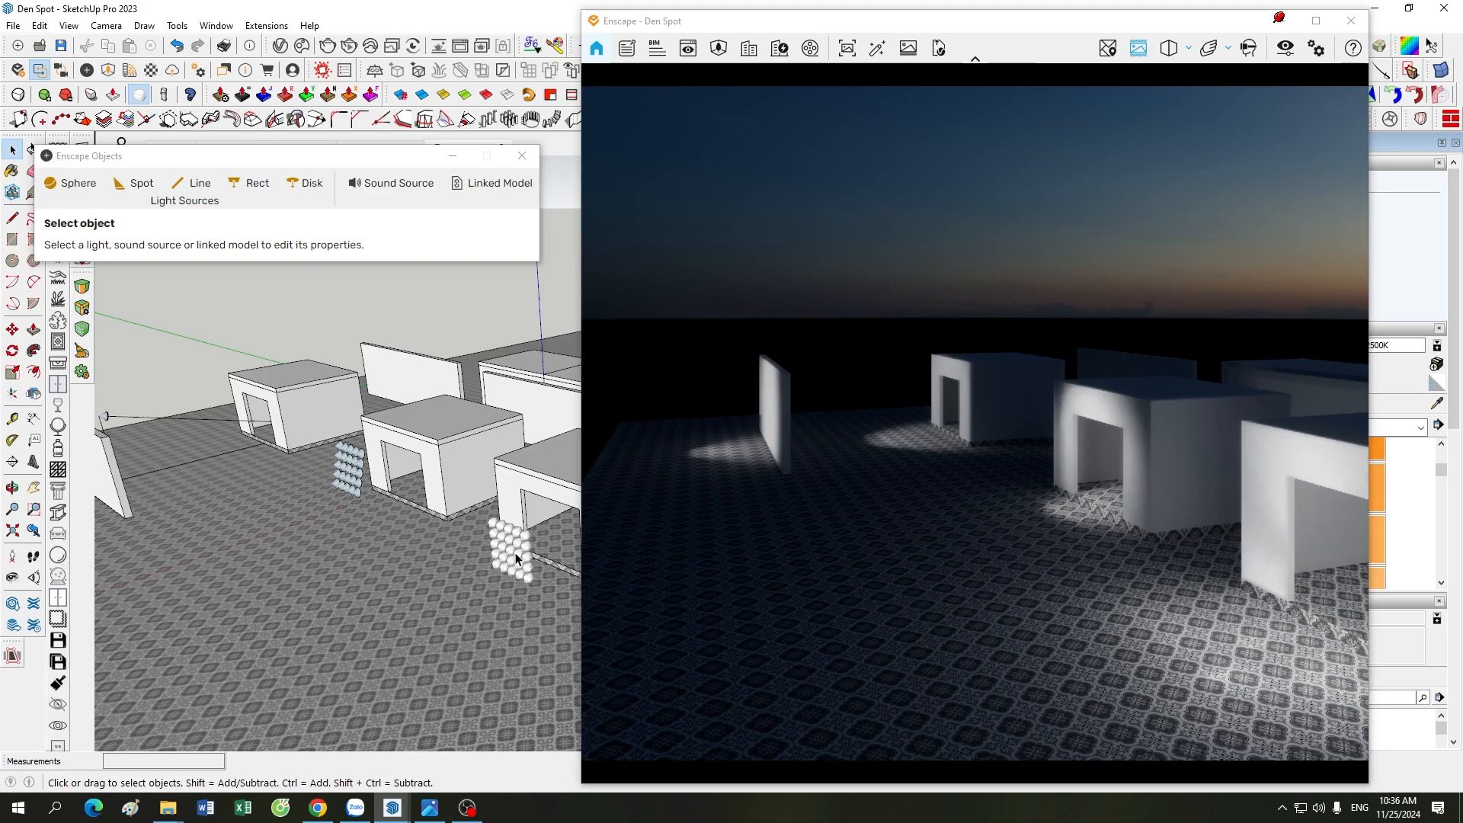
left_click(355, 470)
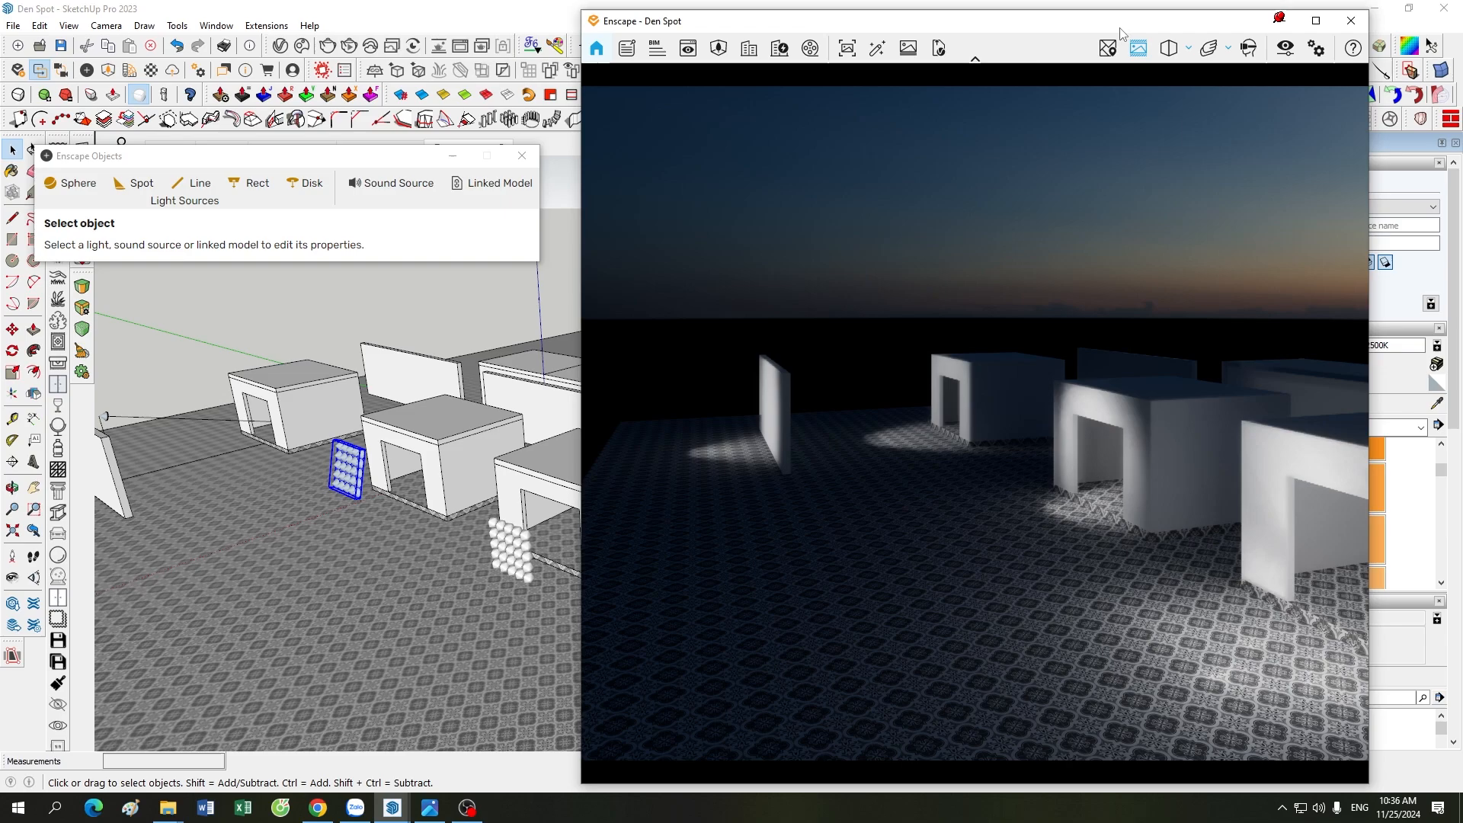
- Uncover the materials by moving the render window aside, browse the Color temperatures collection toward the cooler shades, and return the window beside the model
mouse_move(1121, 31)
left_mouse_down()
mouse_move(1023, 515)
mouse_move(1020, 612)
left_mouse_up()
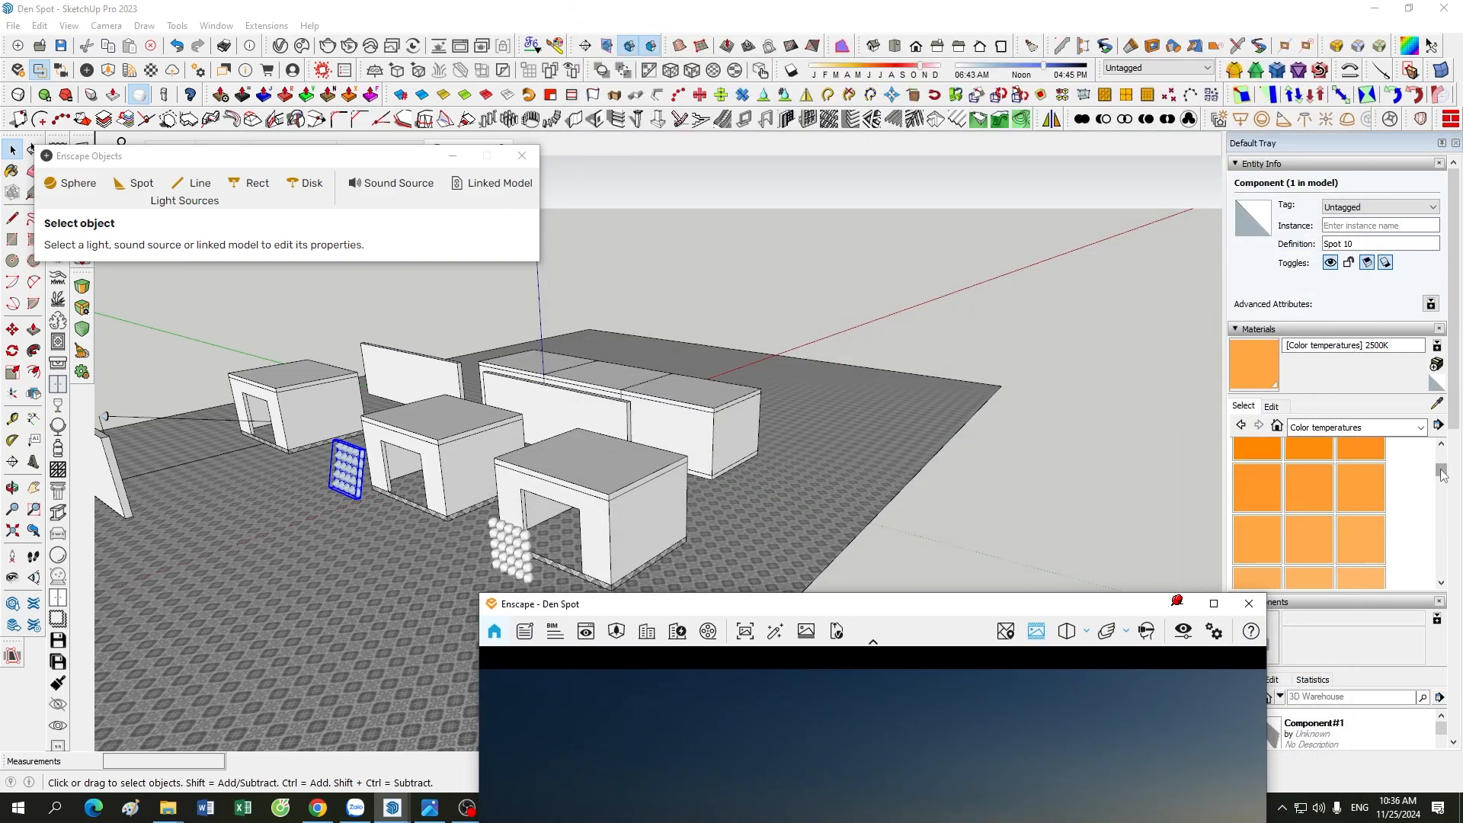
left_click_drag(1440, 471, 1441, 504)
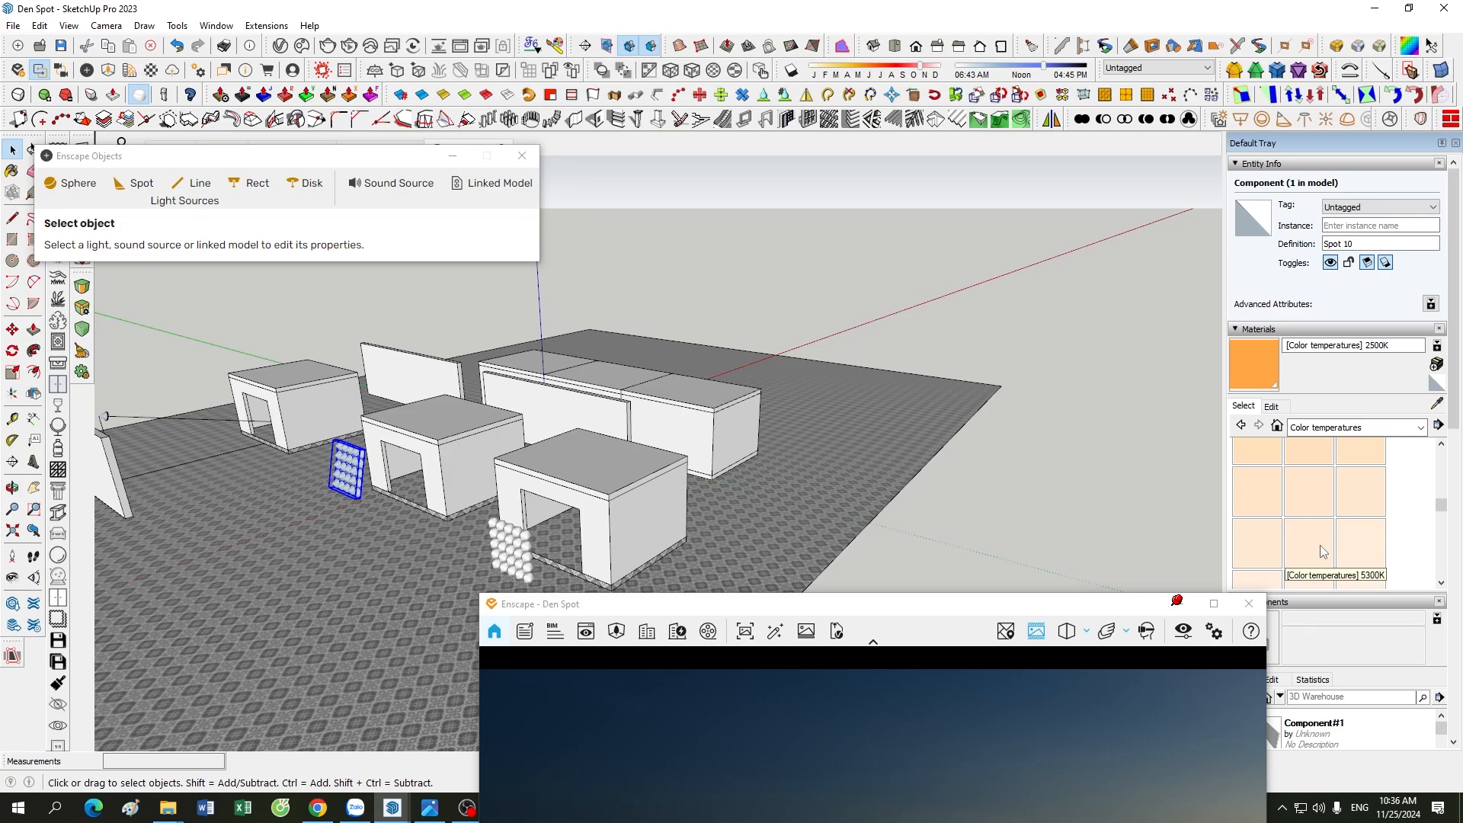
scroll(1323, 552, "down", 2)
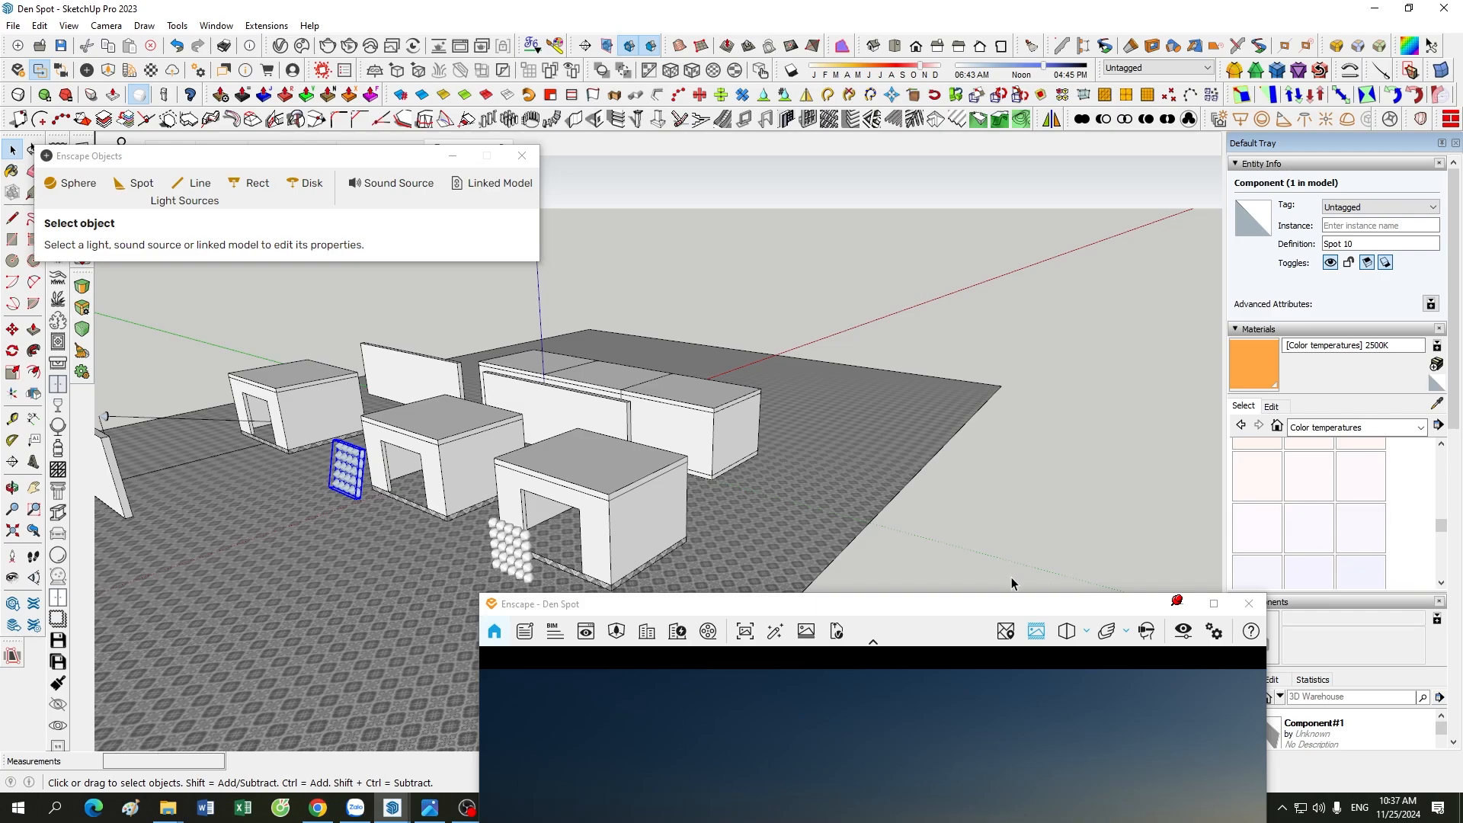
mouse_move(940, 616)
left_mouse_down()
mouse_move(967, 105)
mouse_move(998, 17)
mouse_move(964, 543)
mouse_move(983, 664)
left_mouse_up()
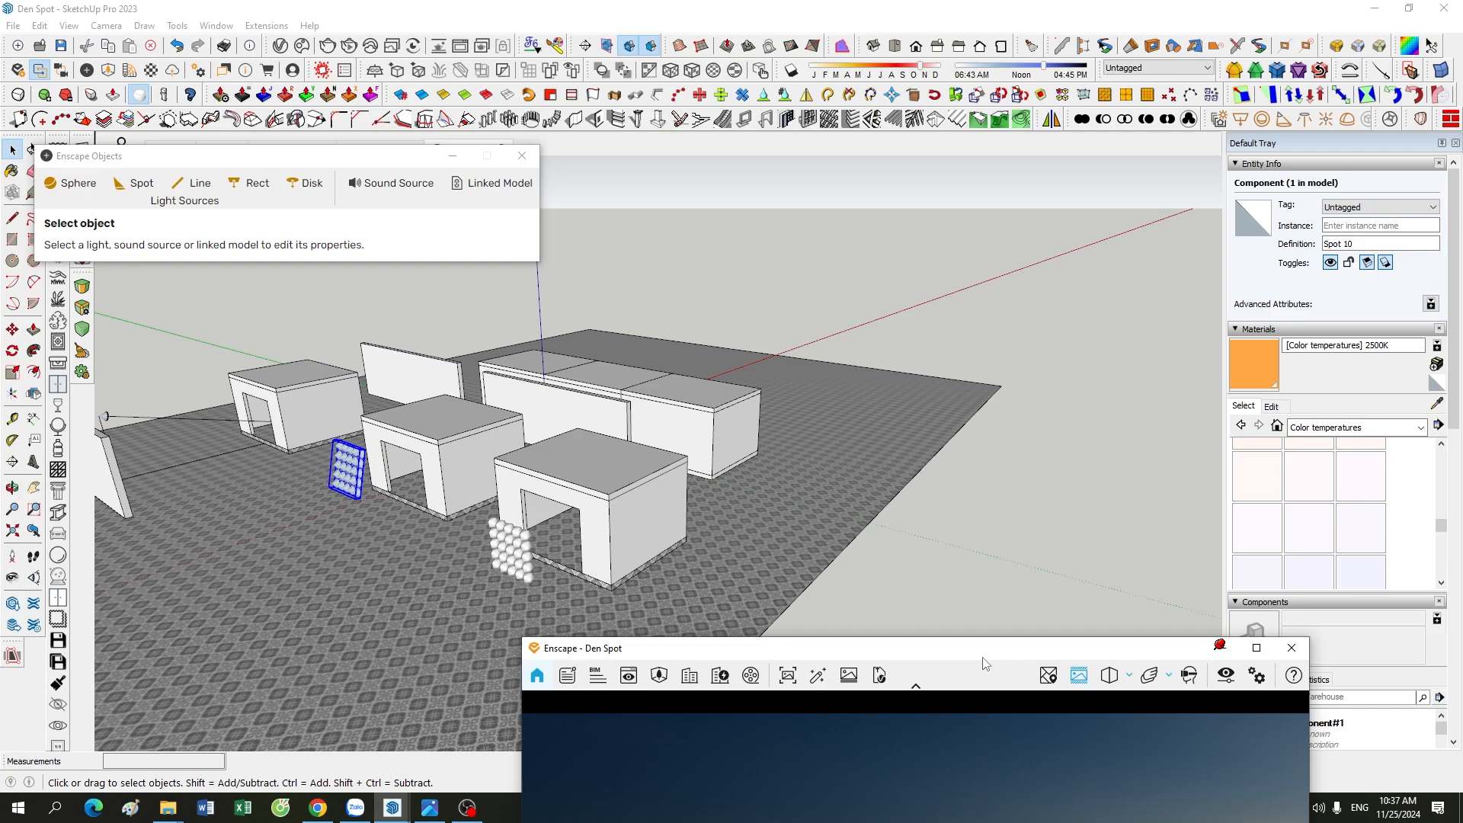
left_click_drag(983, 664, 1017, 38)
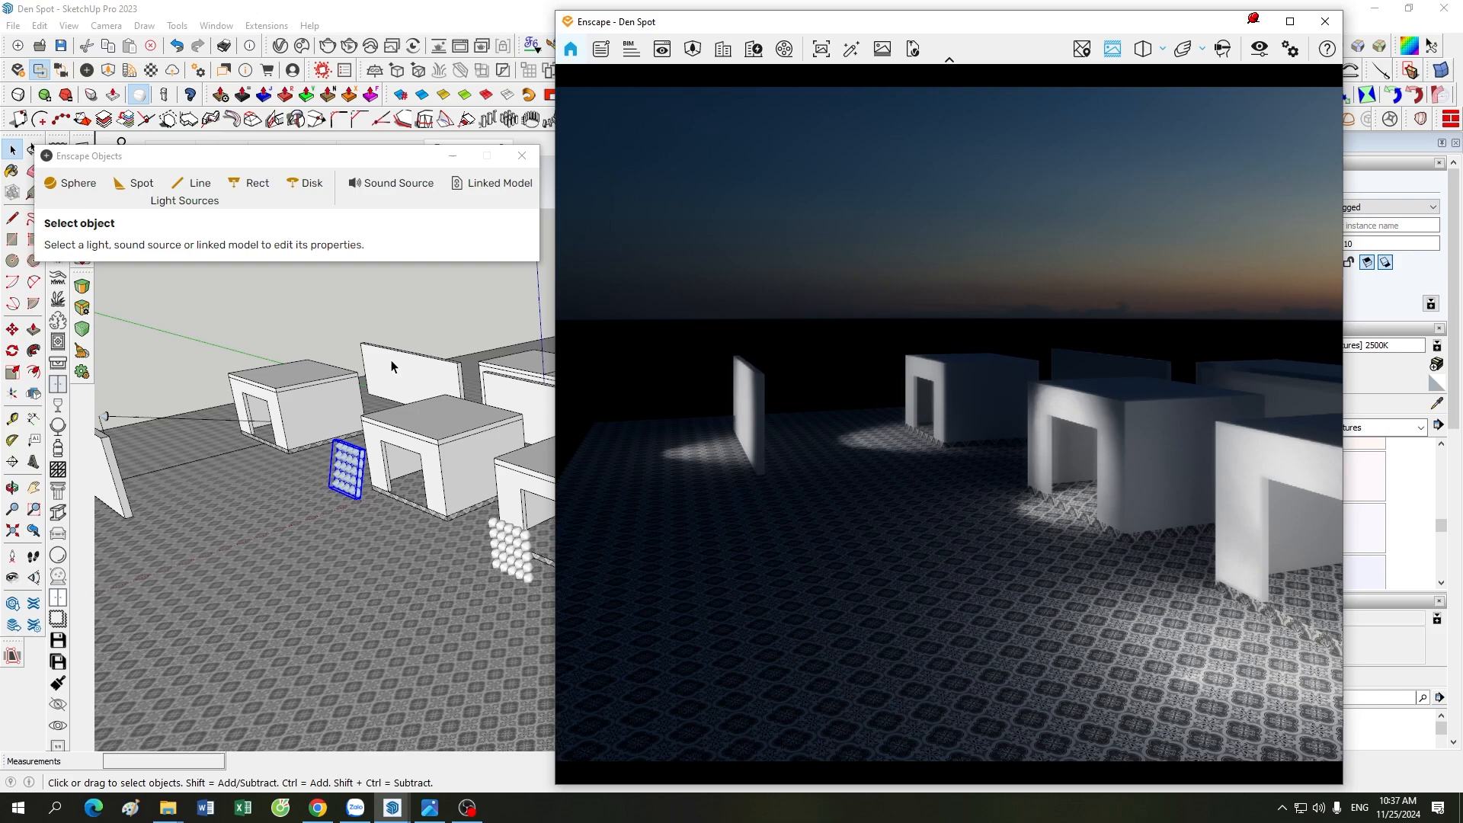
- Switch to the 02. SPOT folder in File Explorer and stop the render window from staying on top
left_click(168, 807)
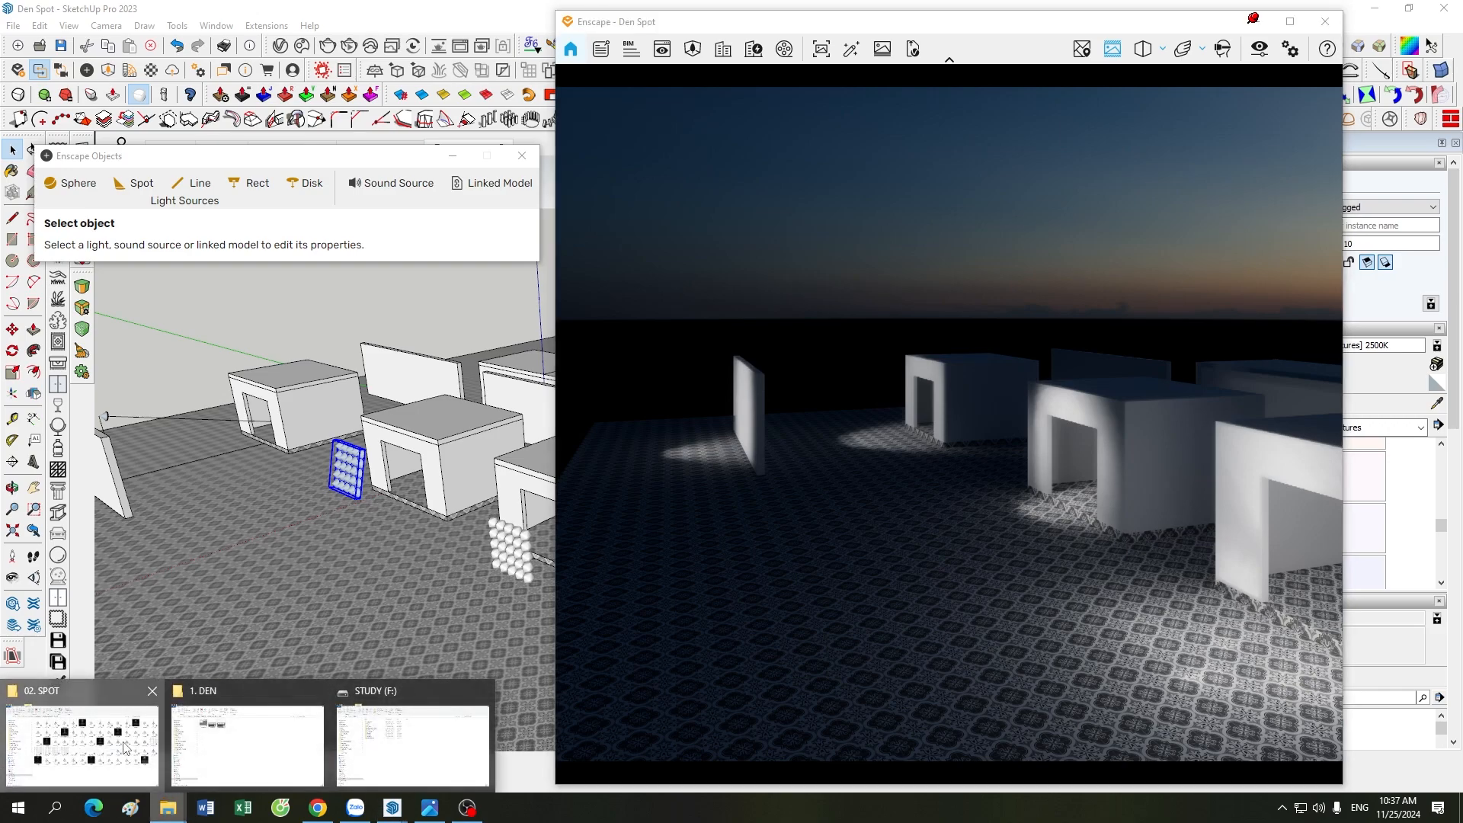
left_click(81, 747)
left_click(1255, 21)
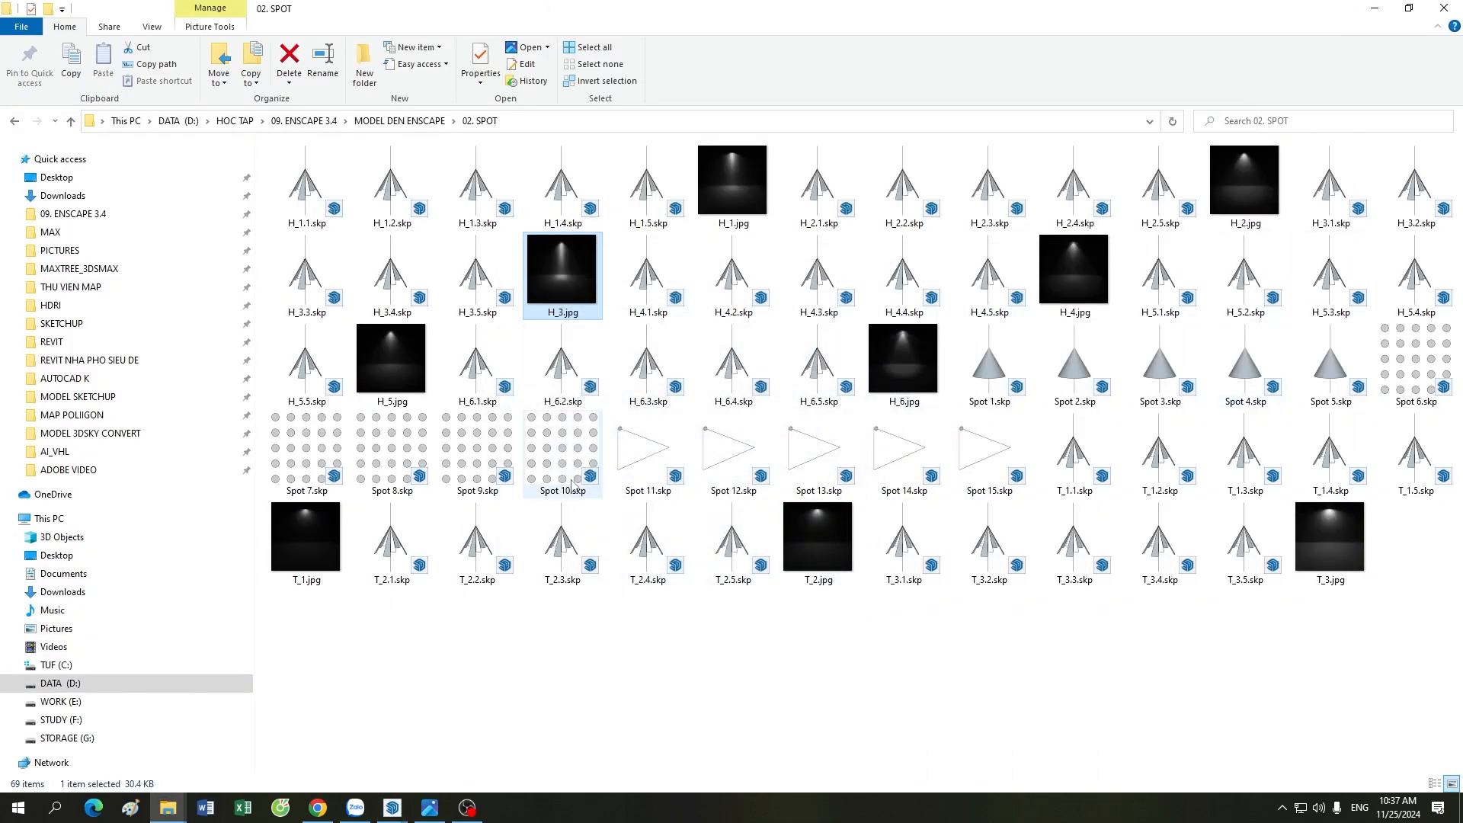